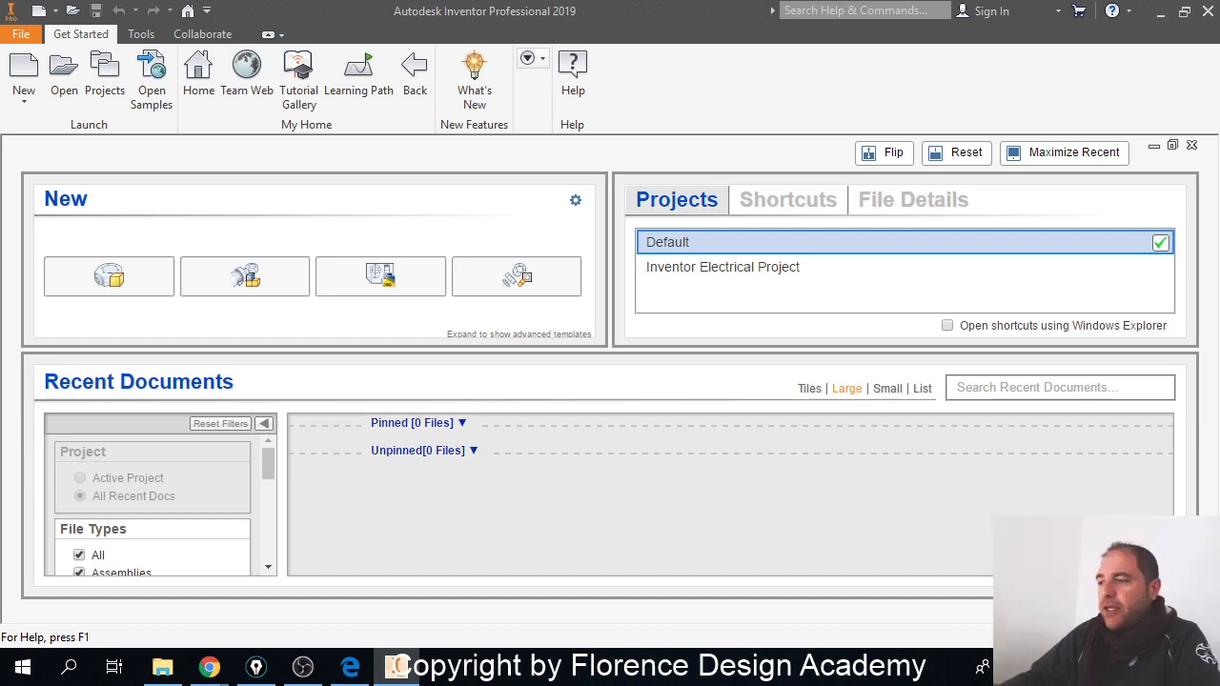
# Step: Switch to Google Drive in the Edge browser and locate the Inventor homeworks folder in My Drive
pyautogui.moveTo(210, 656)
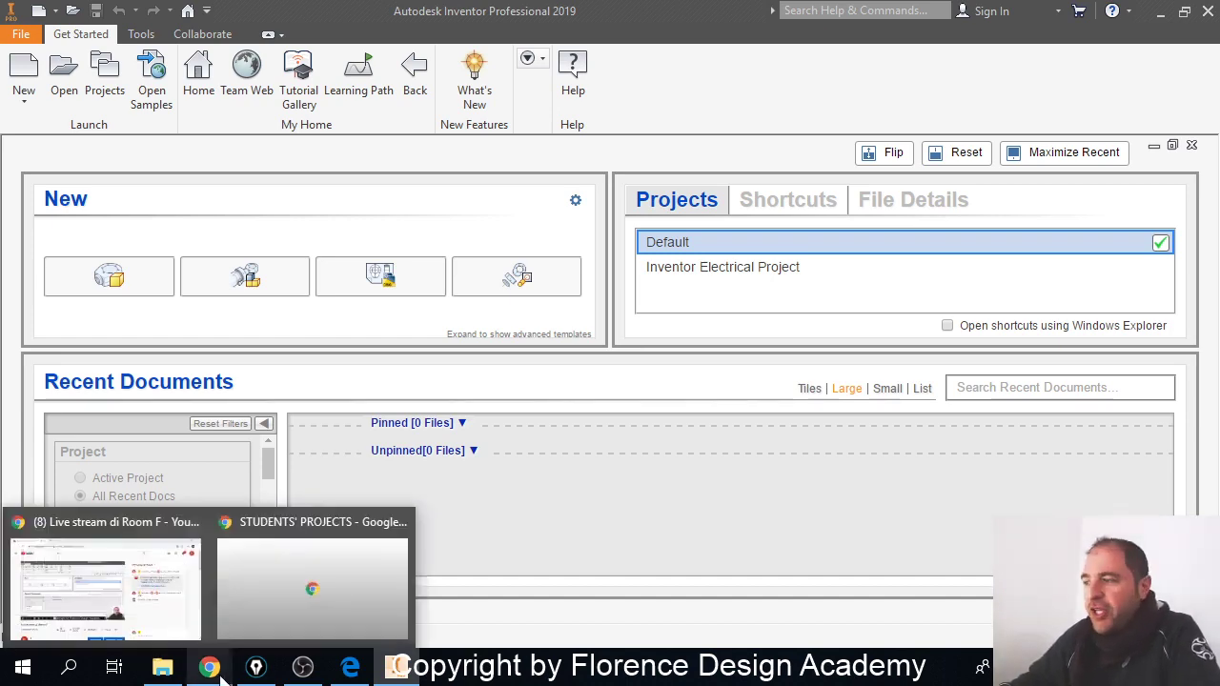
pyautogui.moveTo(286, 606)
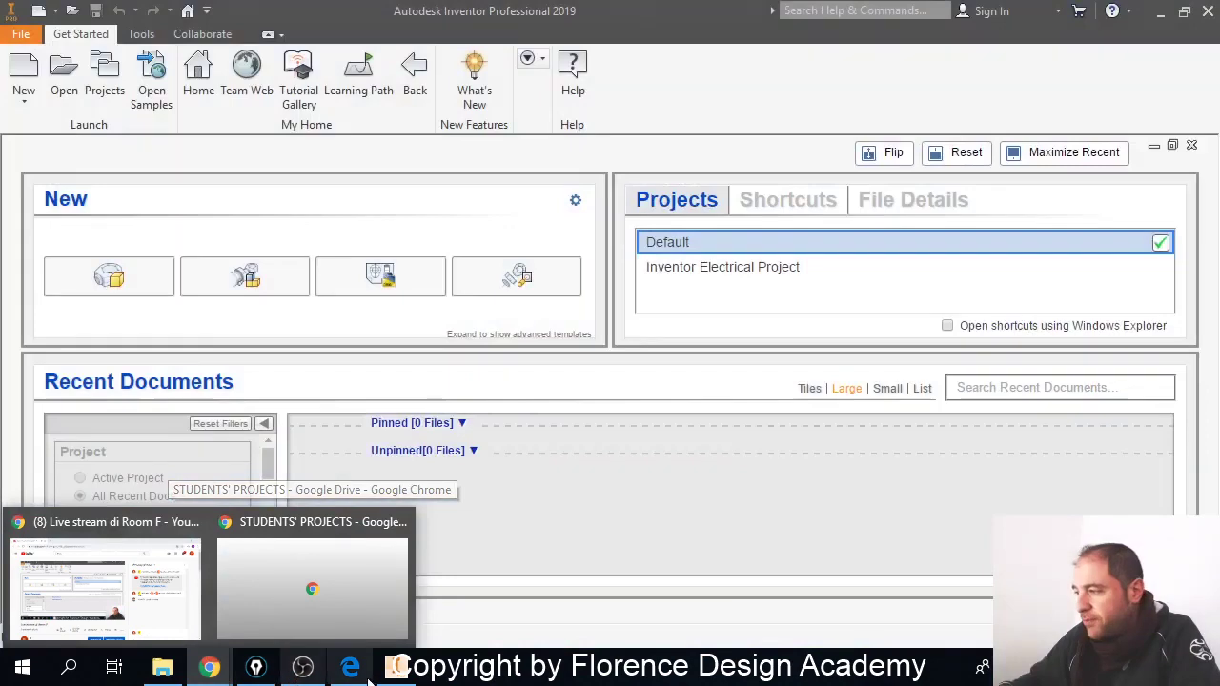
pyautogui.click(350, 667)
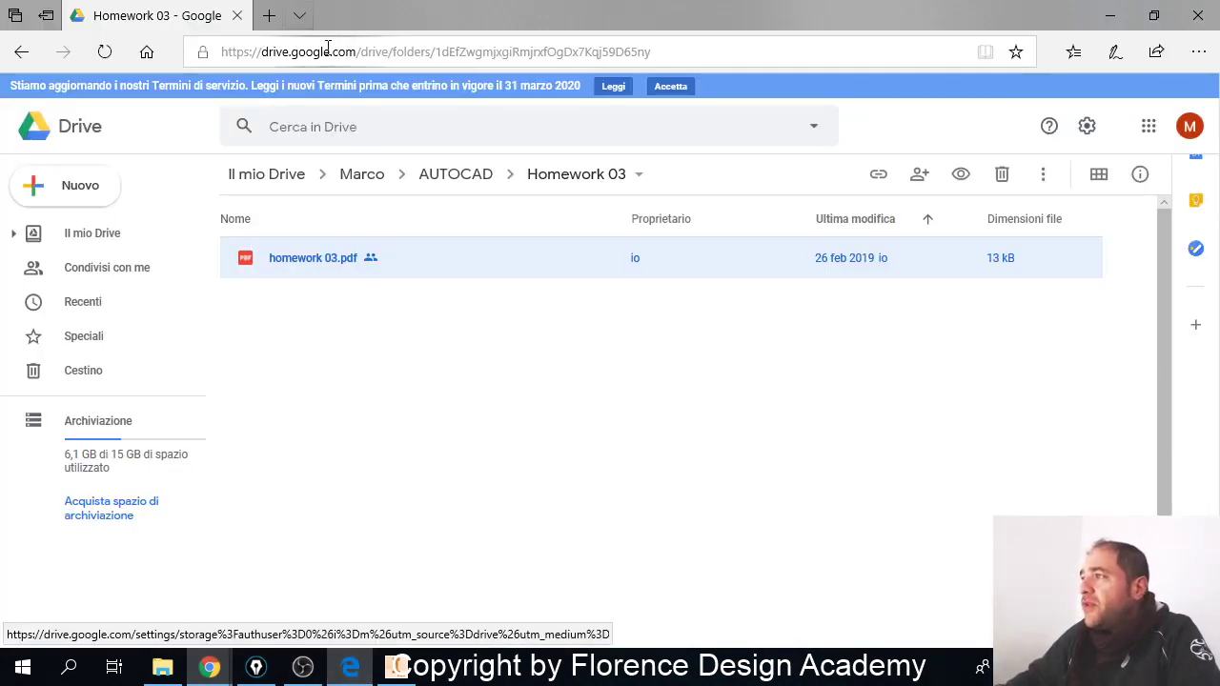
pyautogui.click(110, 248)
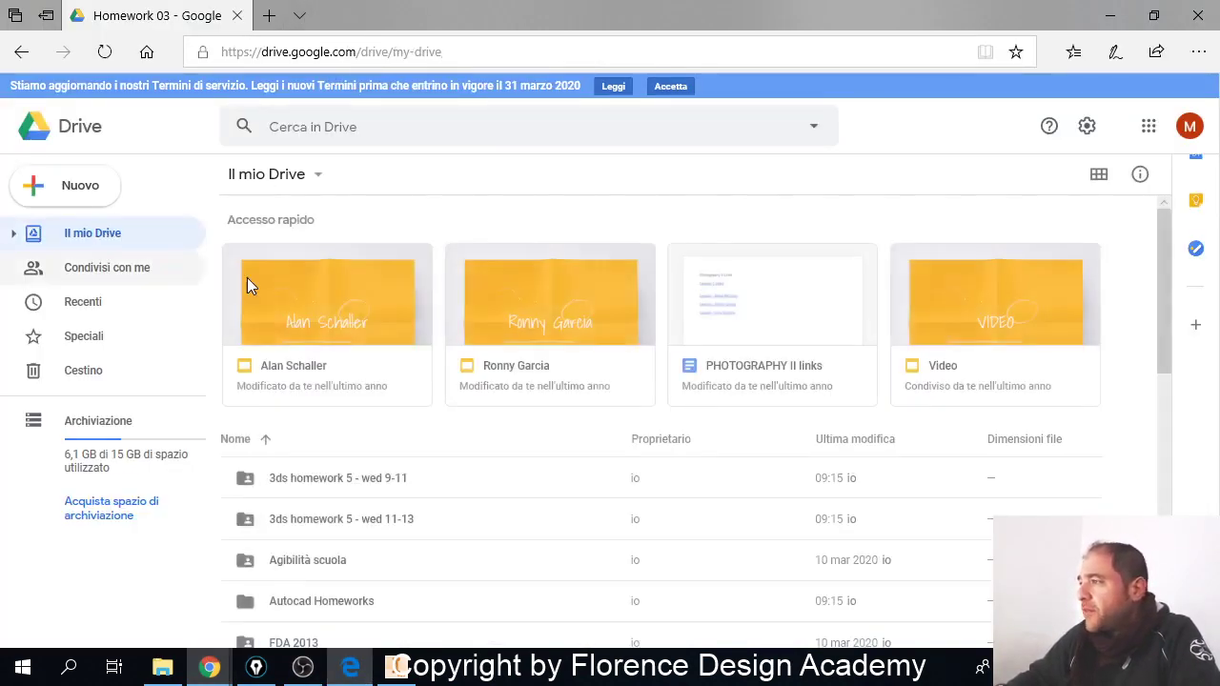
pyautogui.scroll(-1, 366, 434)
pyautogui.scroll(-4, 367, 434)
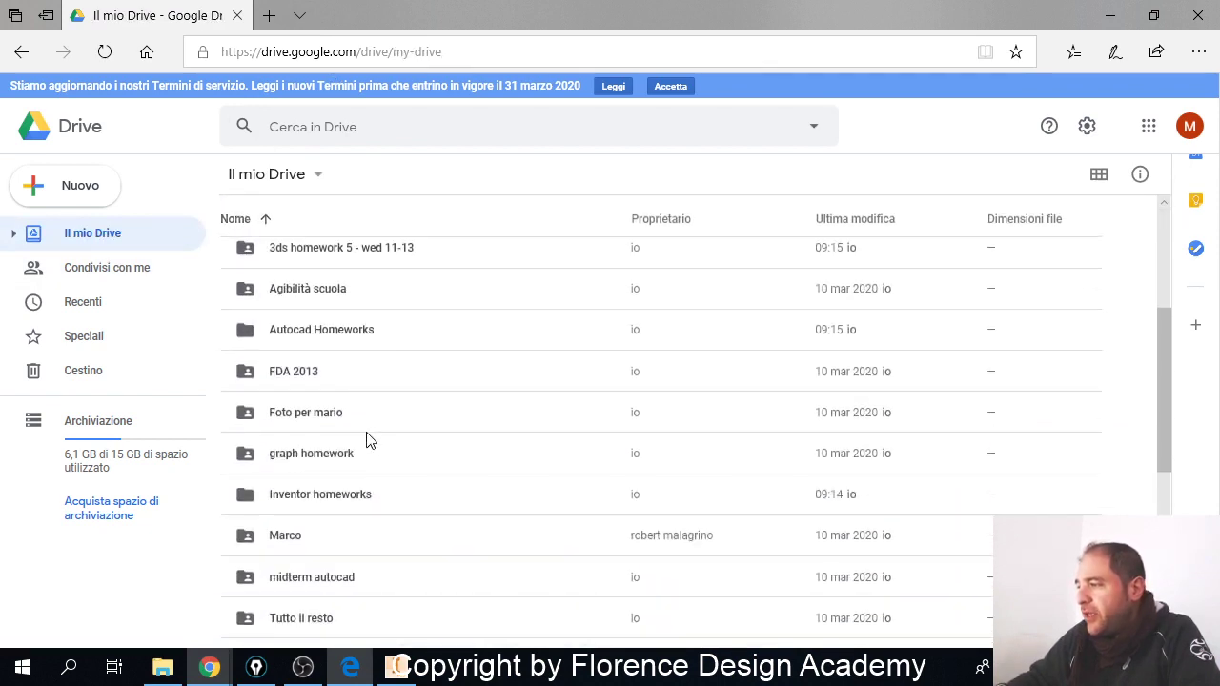
pyautogui.scroll(-1, 373, 517)
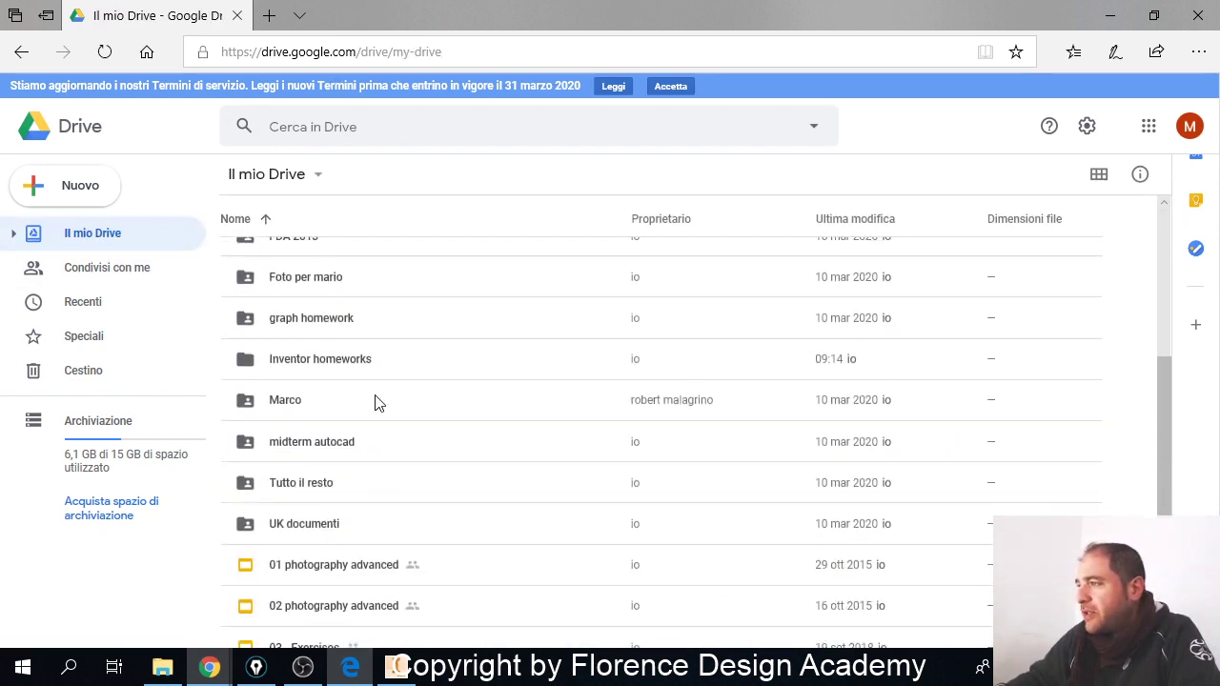
# Step: Share the Inventor homeworks folder publicly on the web, letting anyone organize, add and edit, and save the sharing setting
pyautogui.click(272, 366)
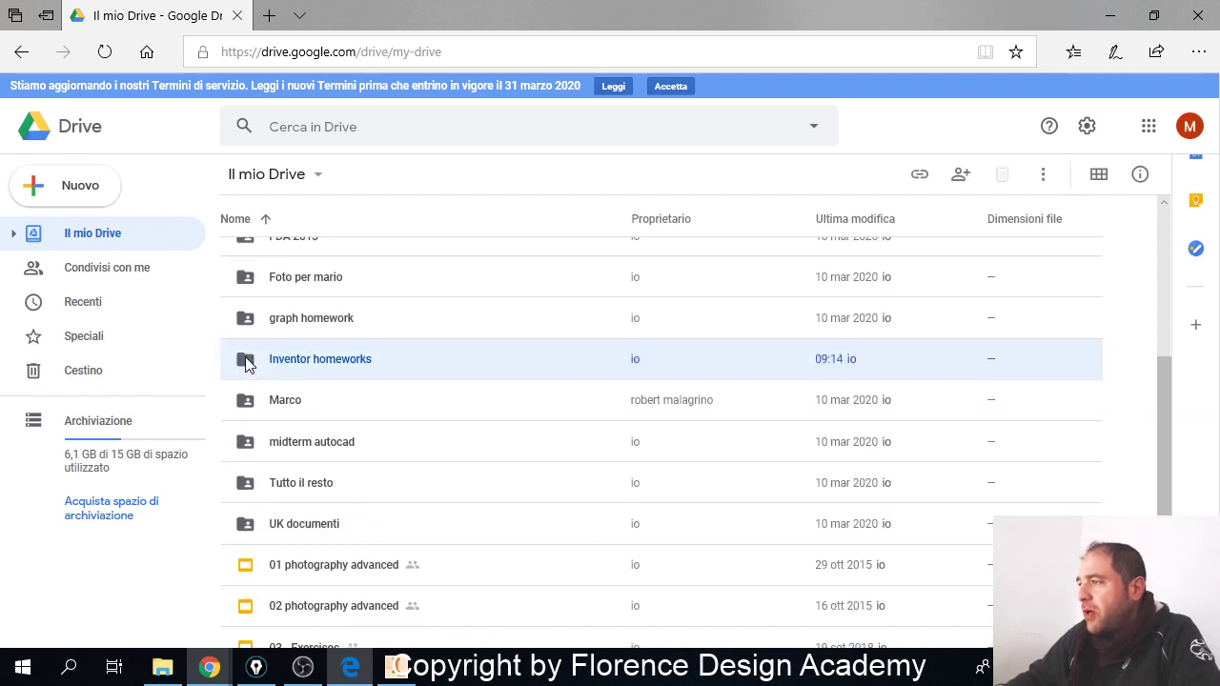
pyautogui.rightClick(272, 367)
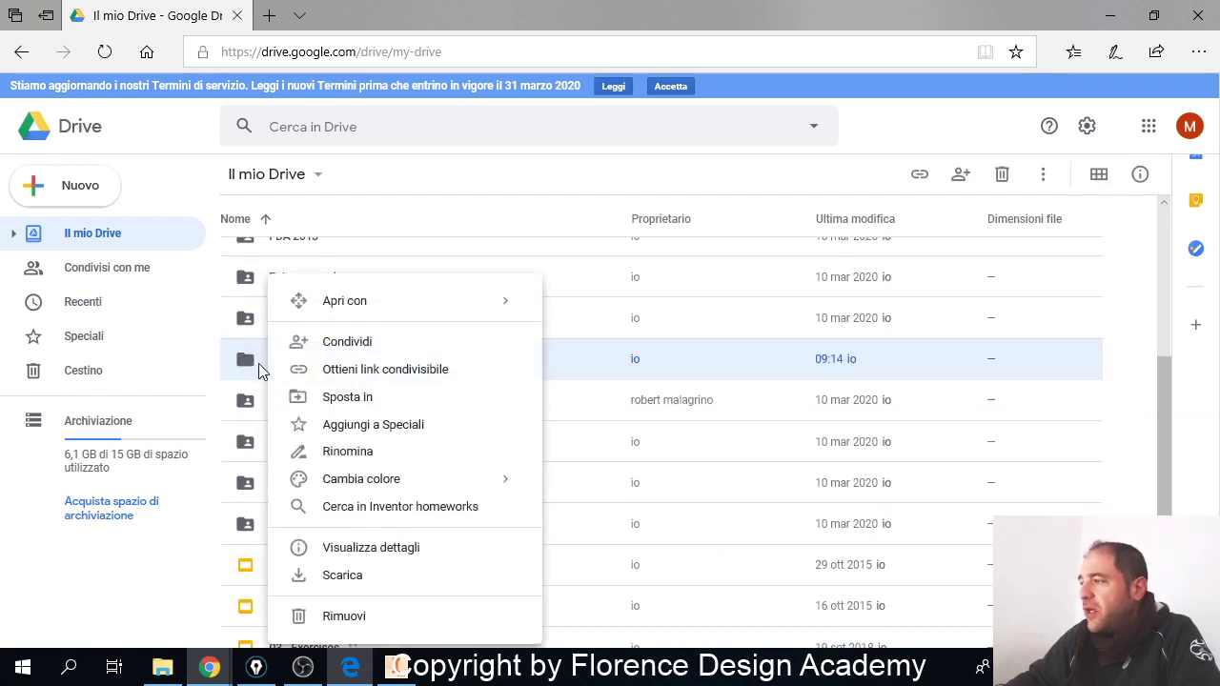
pyautogui.click(397, 349)
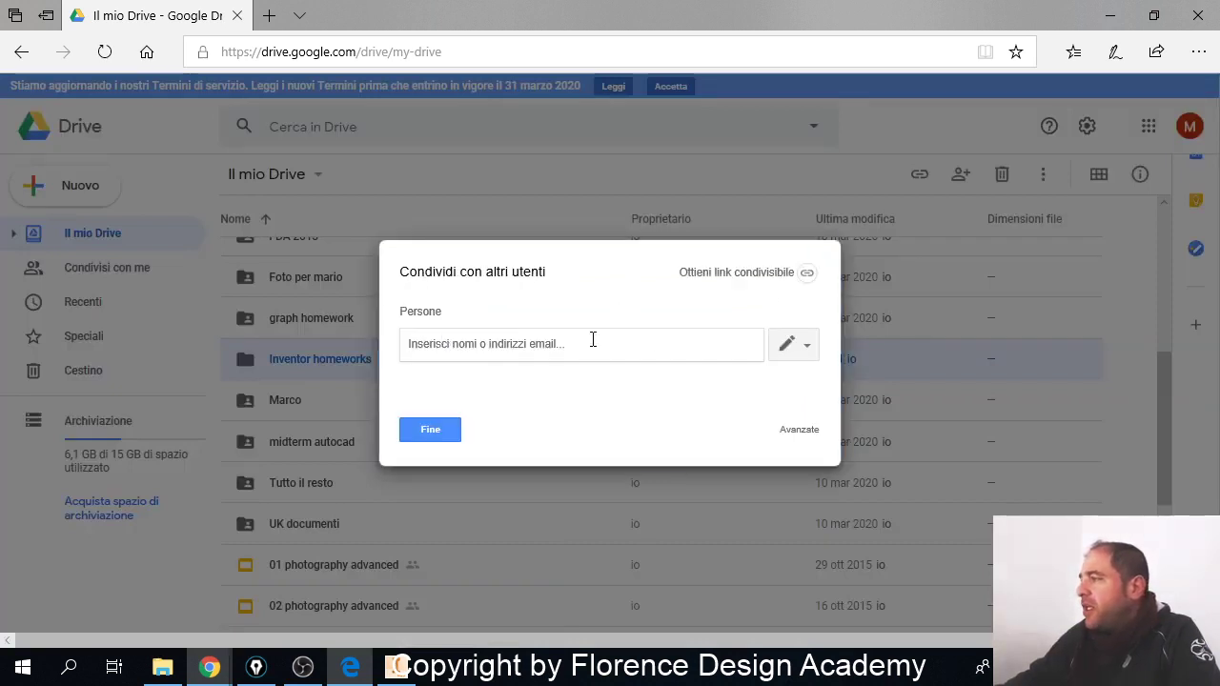
pyautogui.click(805, 436)
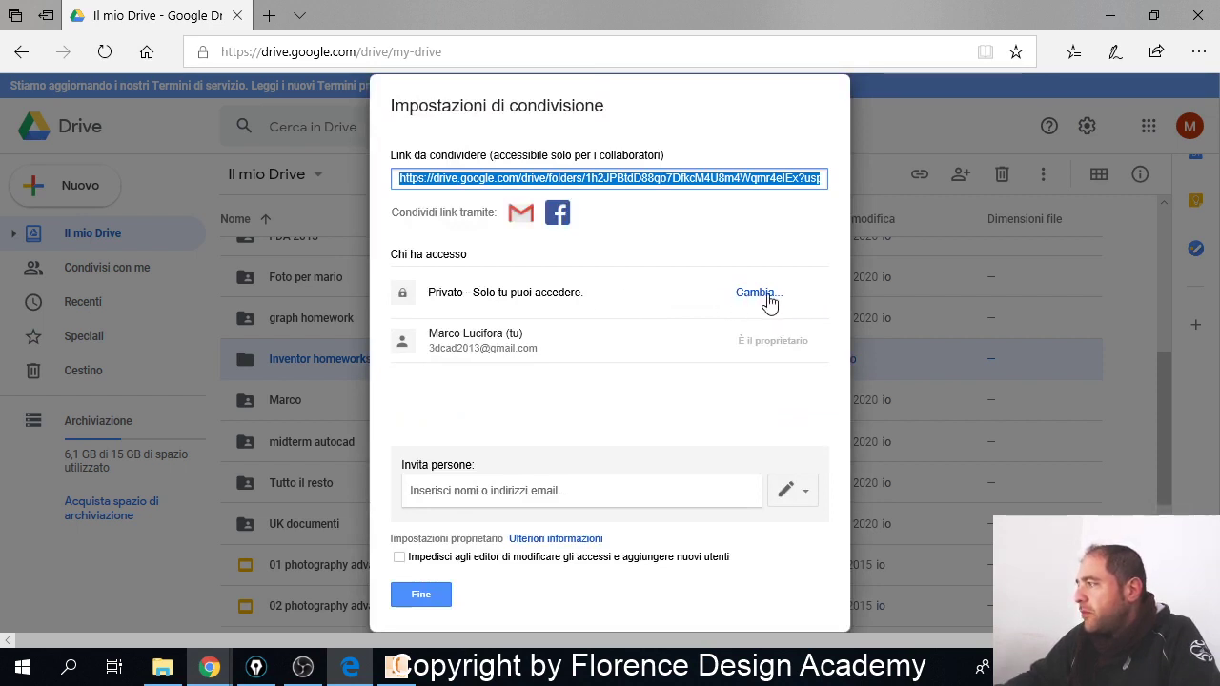
pyautogui.click(768, 297)
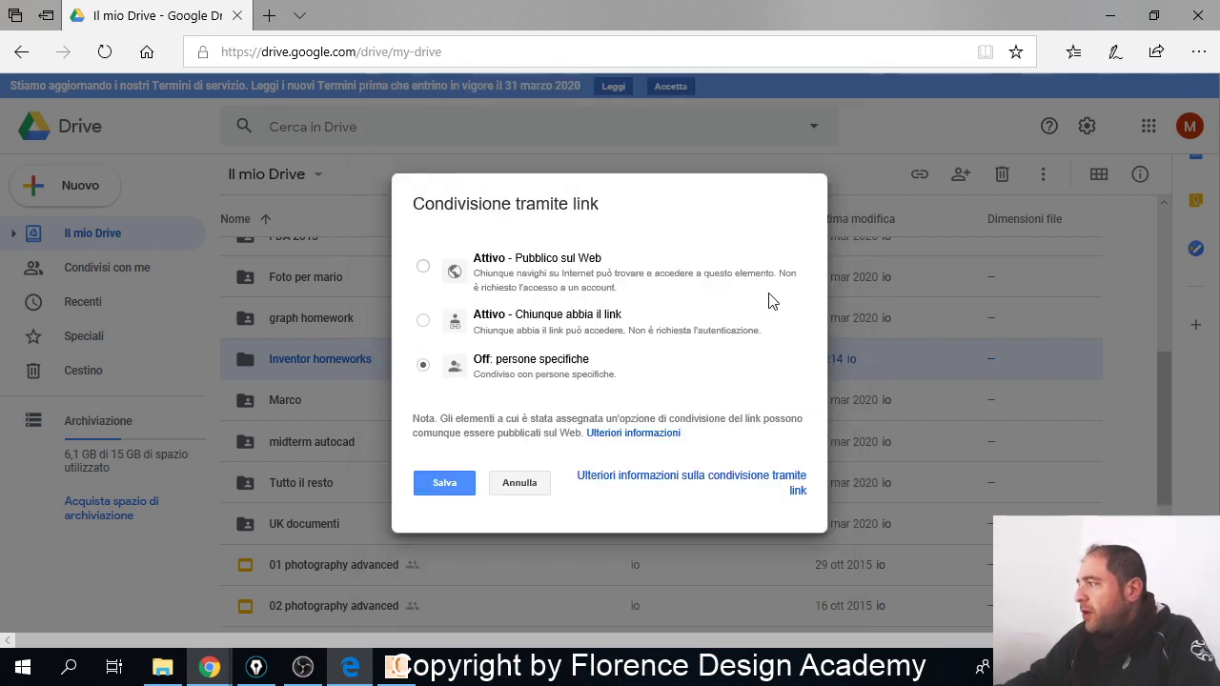
pyautogui.click(424, 268)
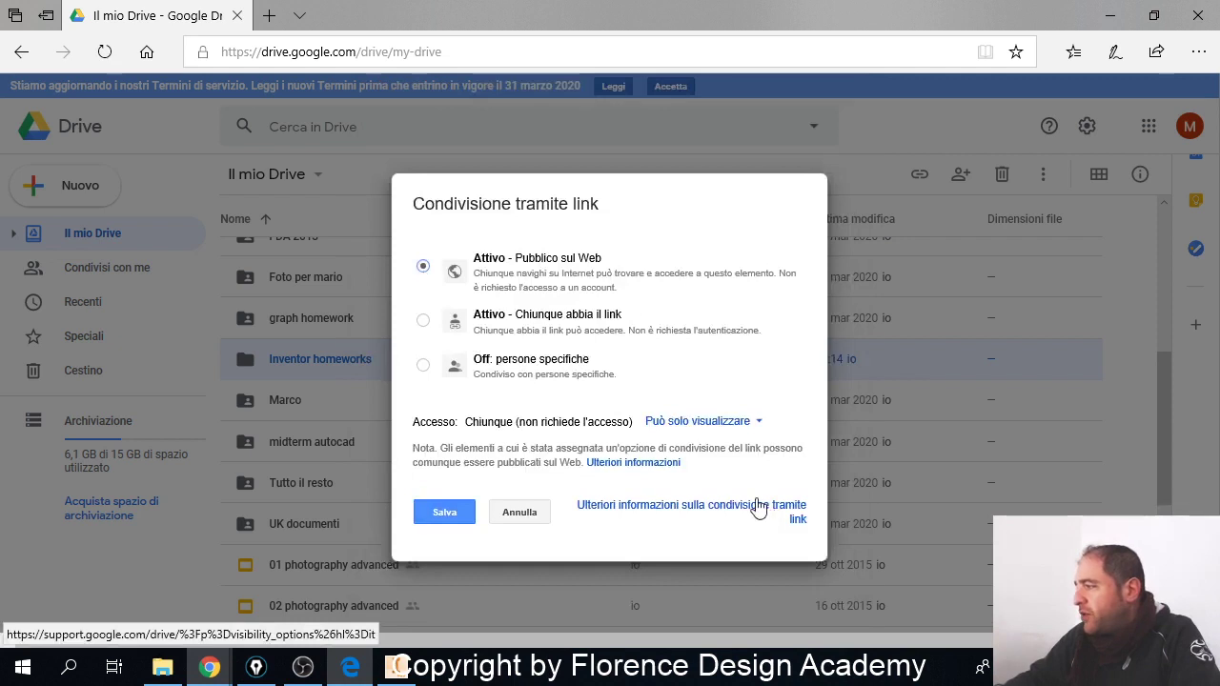
pyautogui.click(760, 427)
pyautogui.click(721, 456)
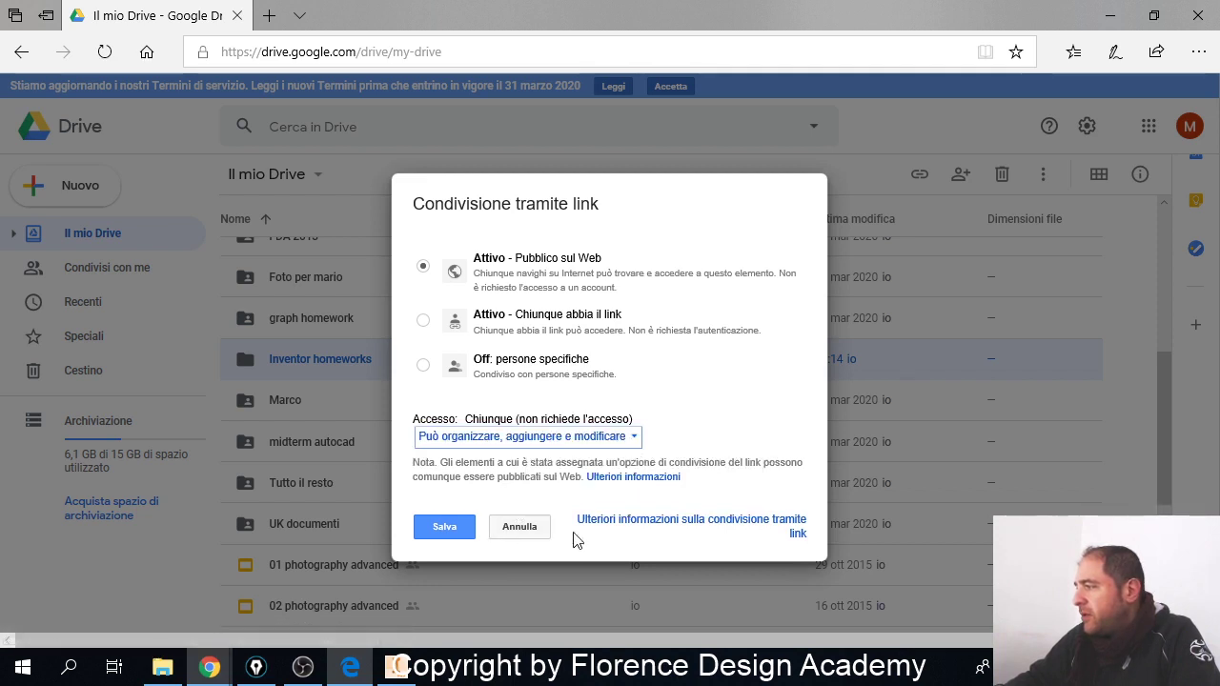
pyautogui.click(467, 527)
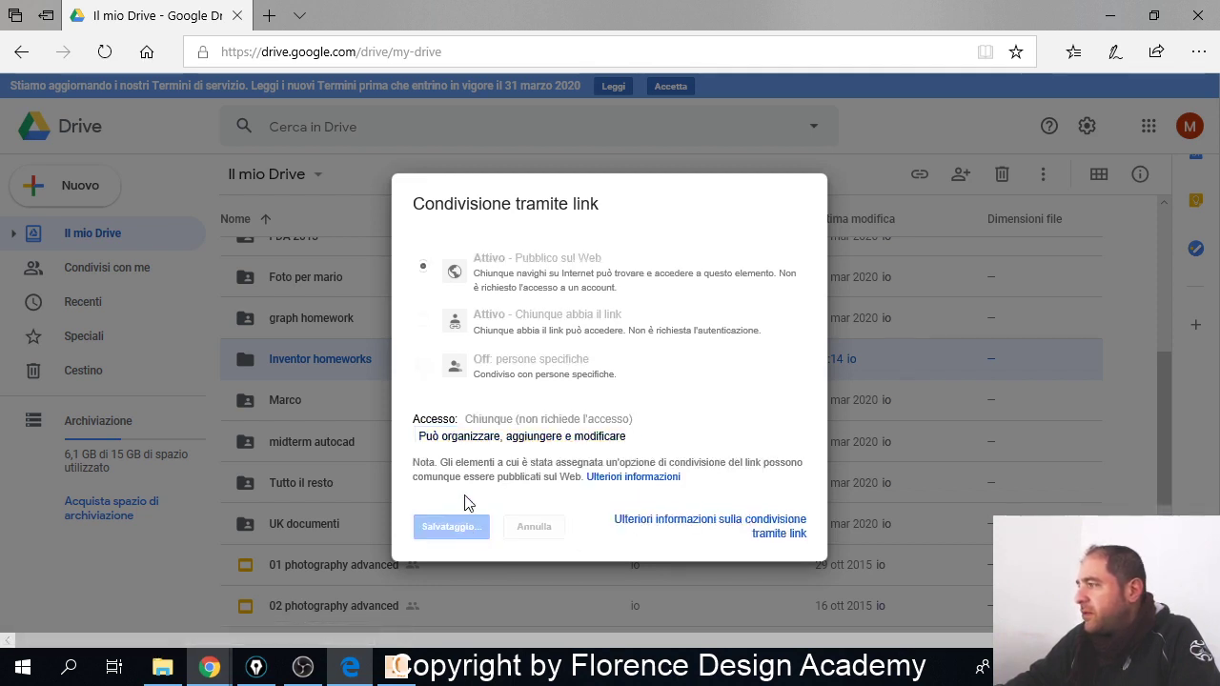
# Step: Copy the Inventor homeworks folder's sharing link and switch to Chrome
pyautogui.rightClick(621, 182)
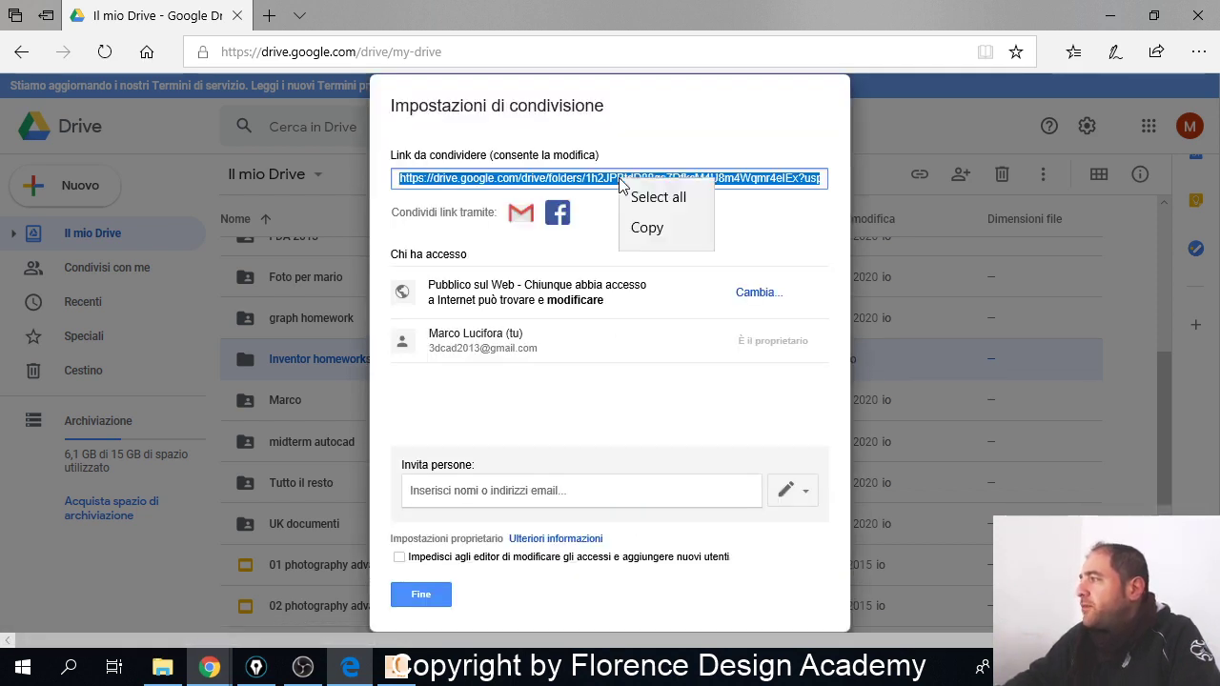
pyautogui.click(644, 271)
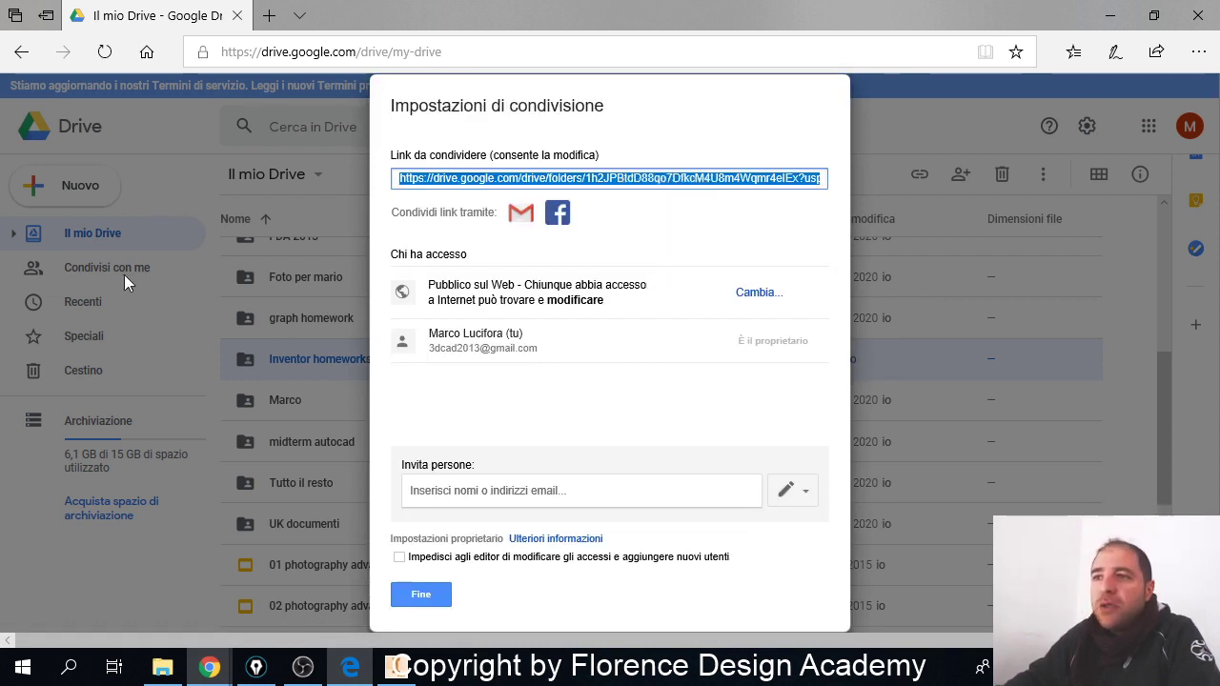
pyautogui.click(209, 667)
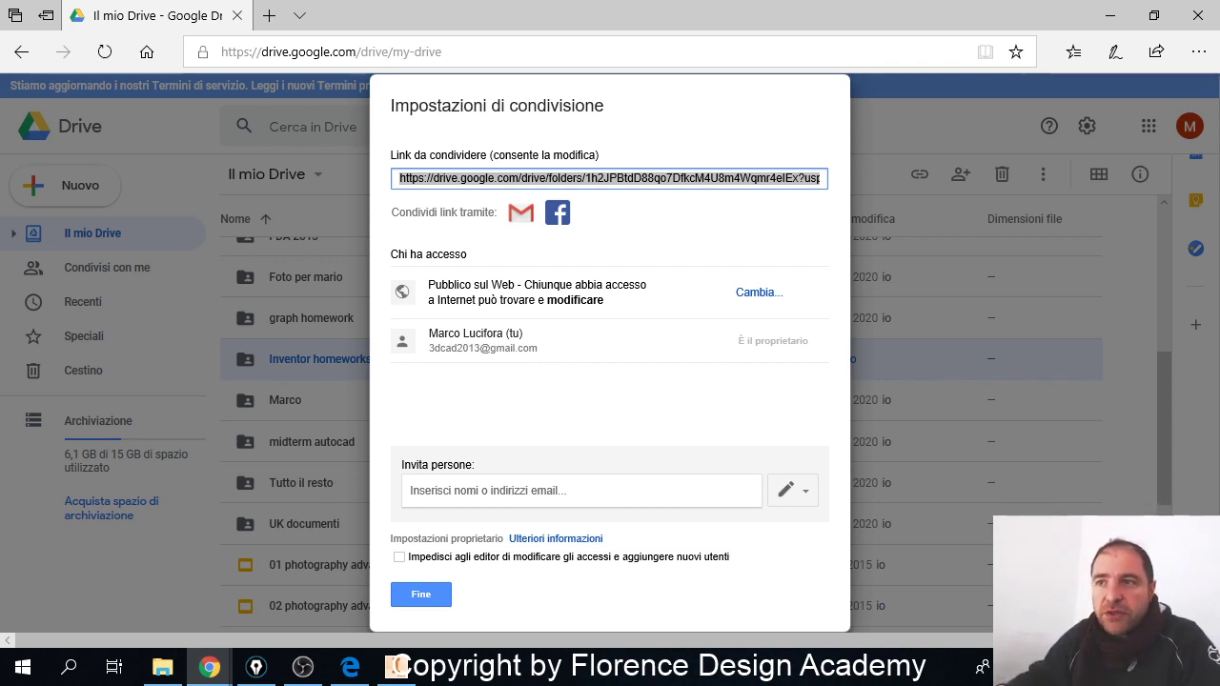
# Step: Minimize the browser windows and create a new standard part in Inventor
pyautogui.click(1110, 14)
pyautogui.click(1111, 17)
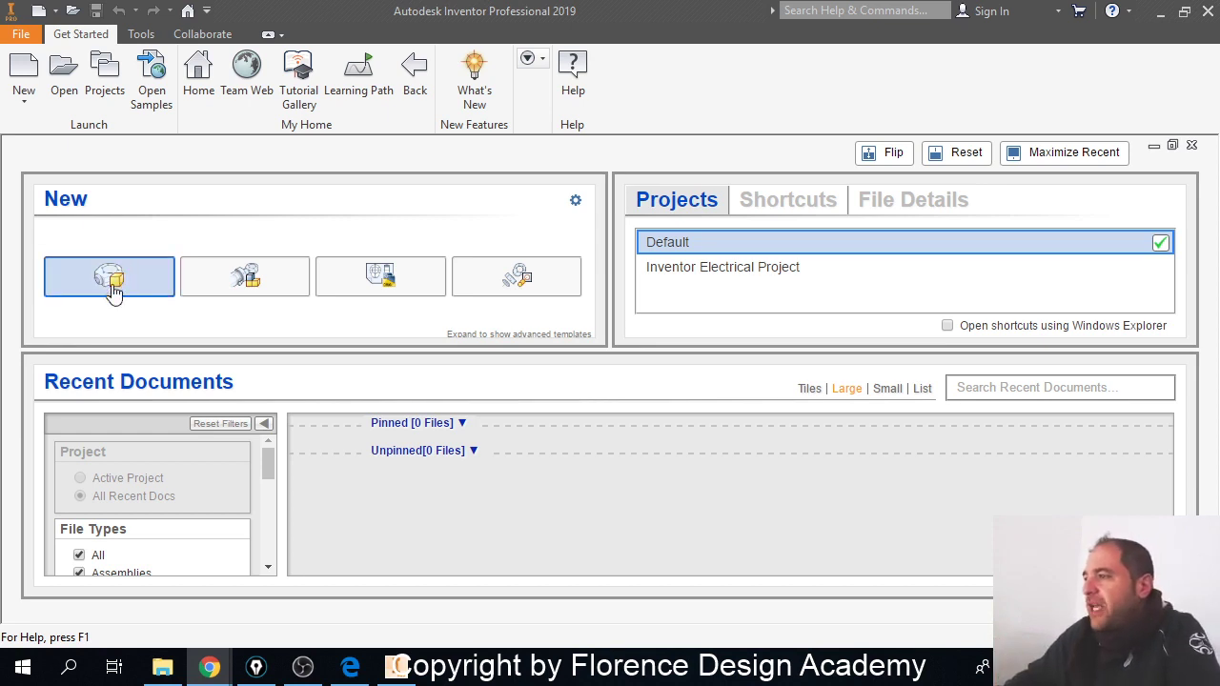
pyautogui.click(112, 291)
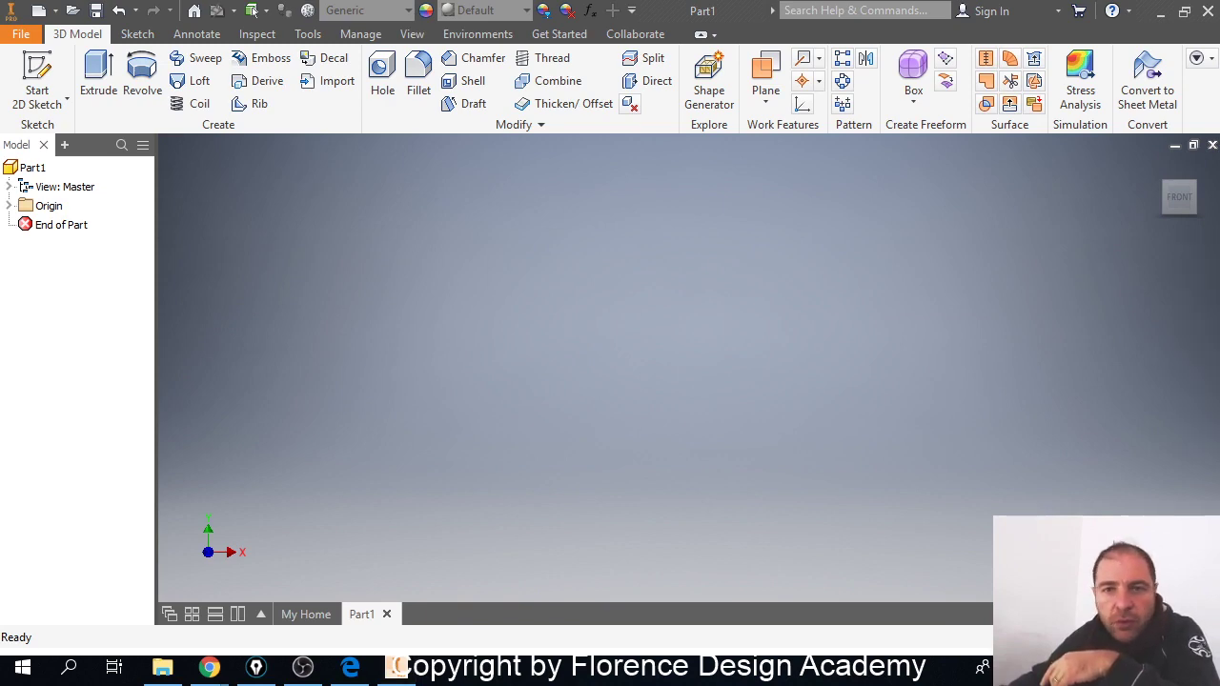
# Step: Return to Google Drive, close the sharing settings, and view the student's homework 1 subfolder inside Inventor homeworks before minimizing the browser
pyautogui.press('super+d')
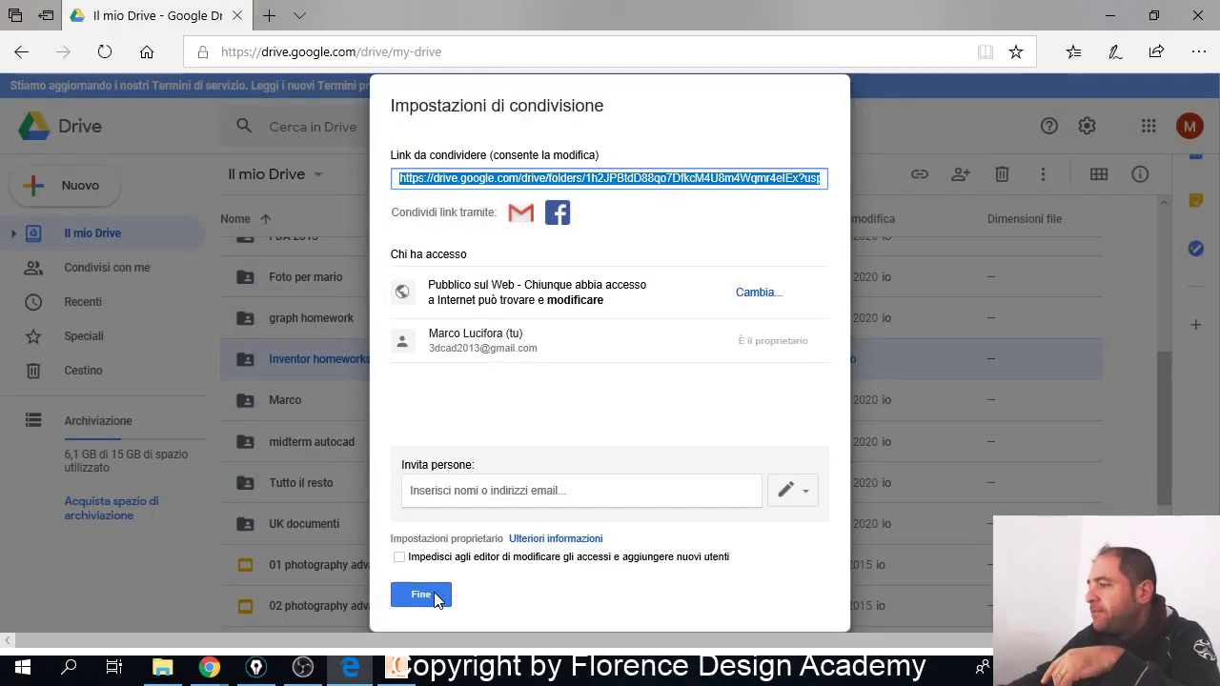
pyautogui.click(420, 592)
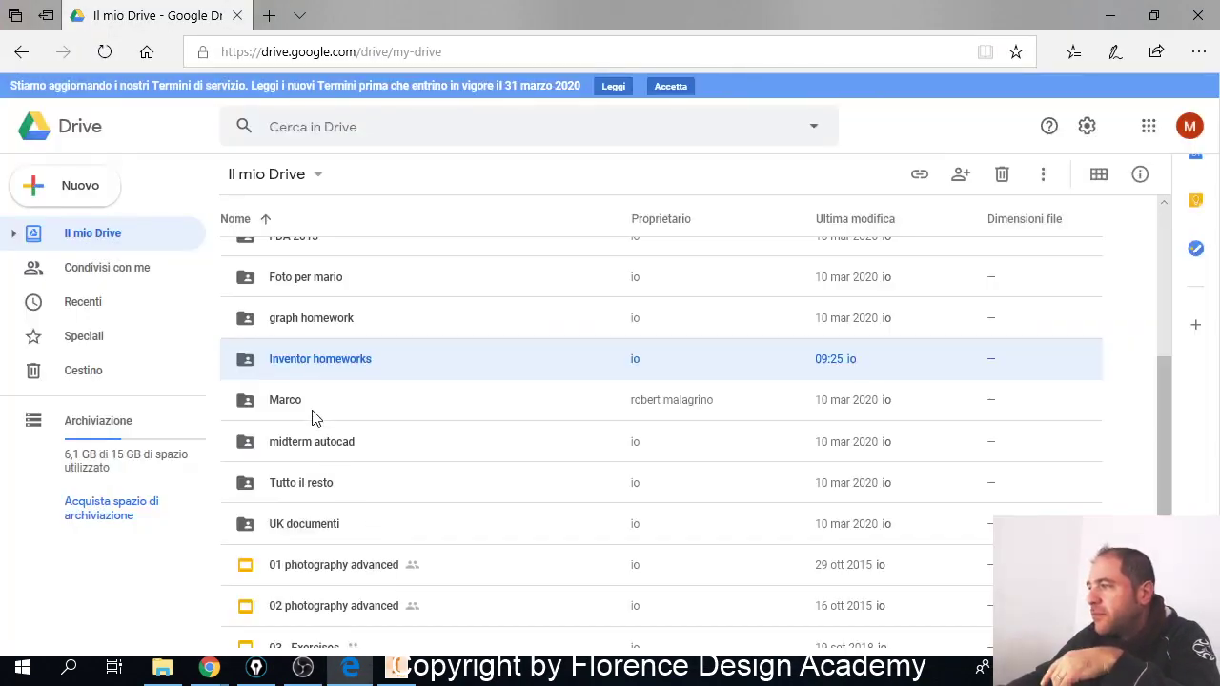
pyautogui.doubleClick(248, 358)
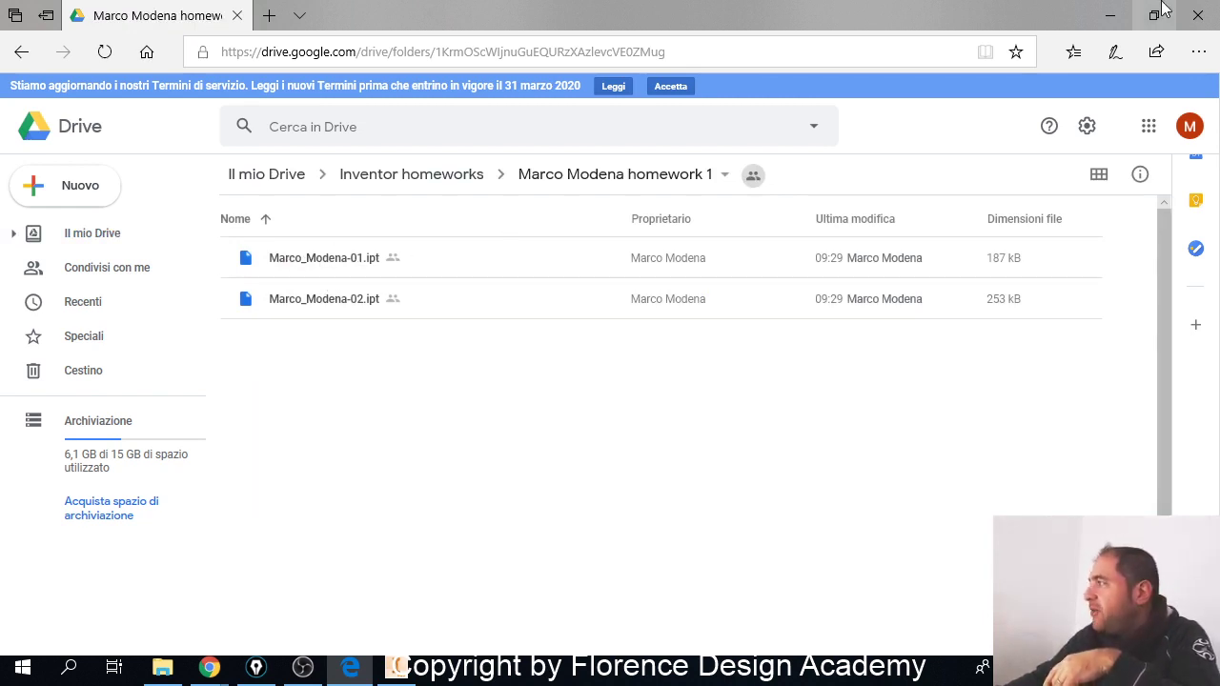
pyautogui.click(1198, 14)
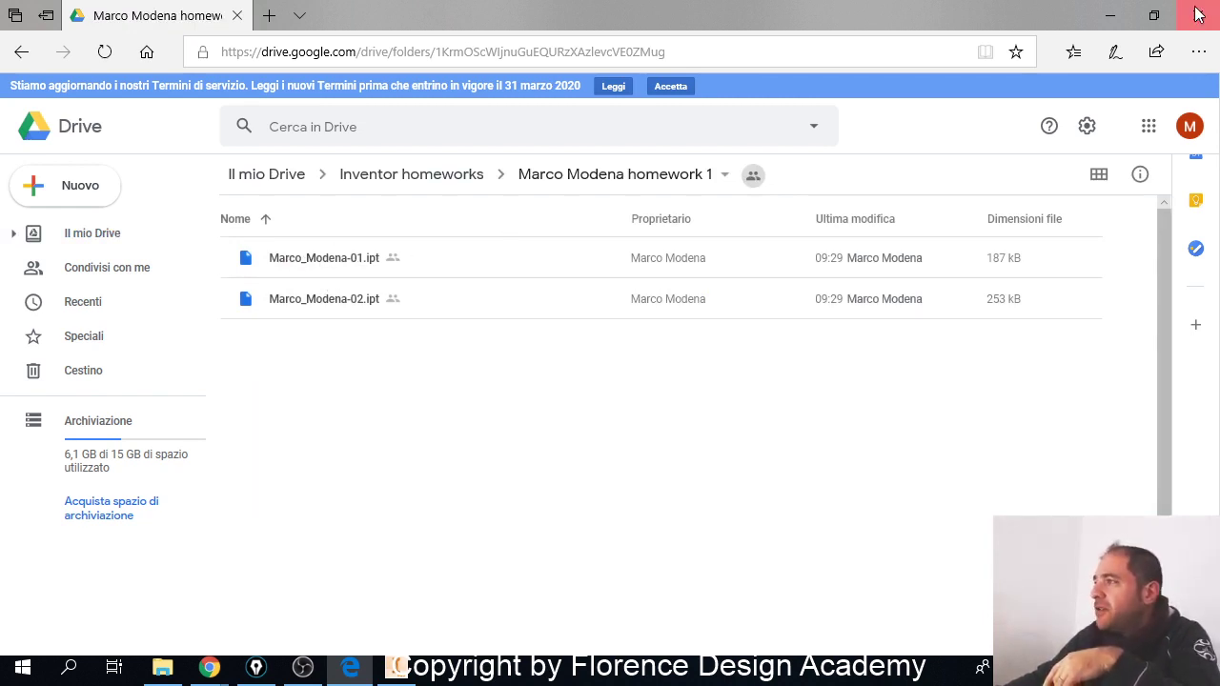
pyautogui.click(1109, 16)
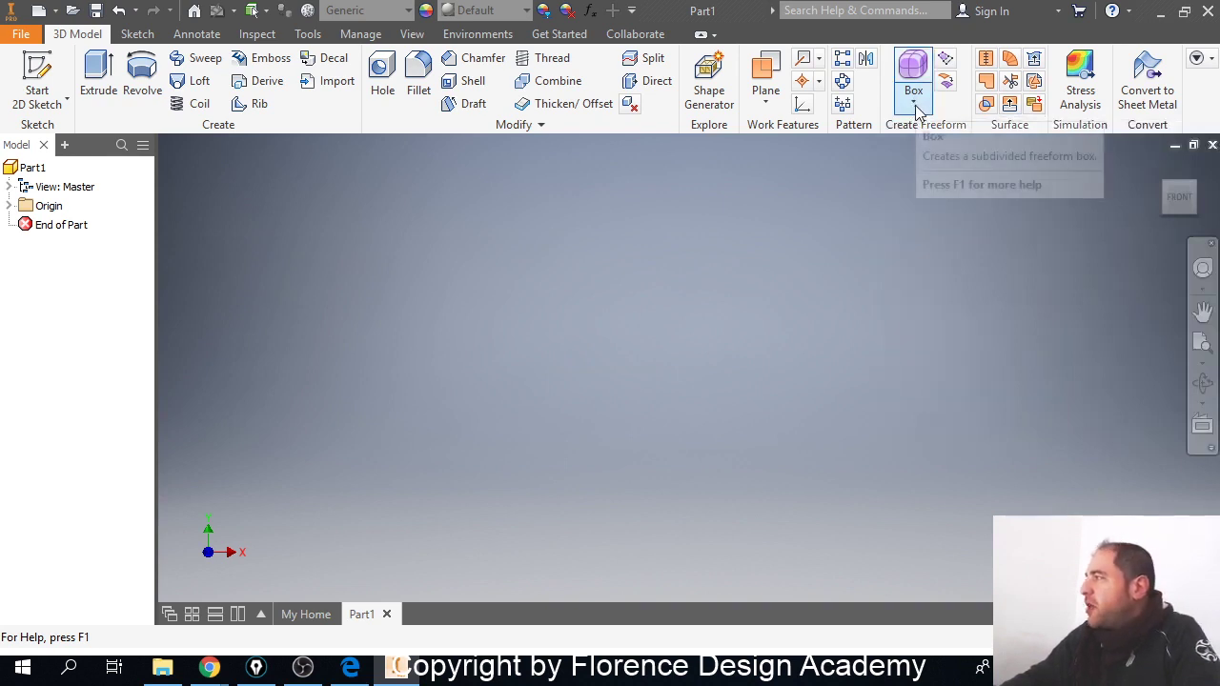
pyautogui.click(917, 112)
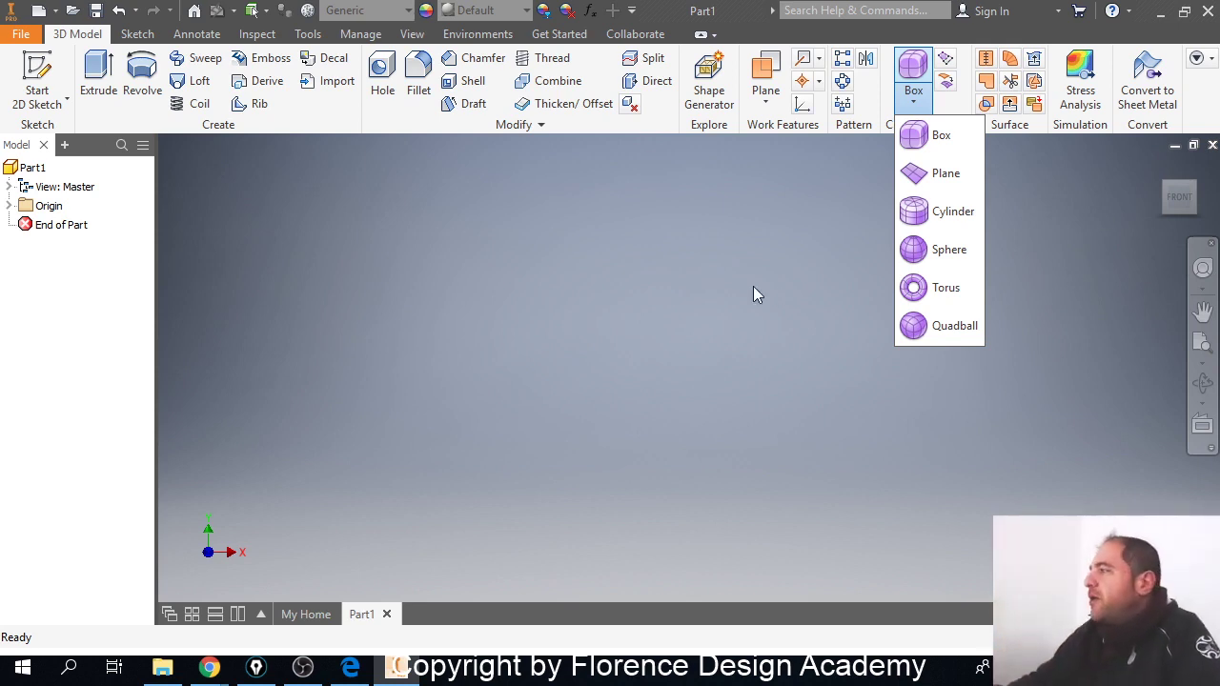
pyautogui.press('Escape')
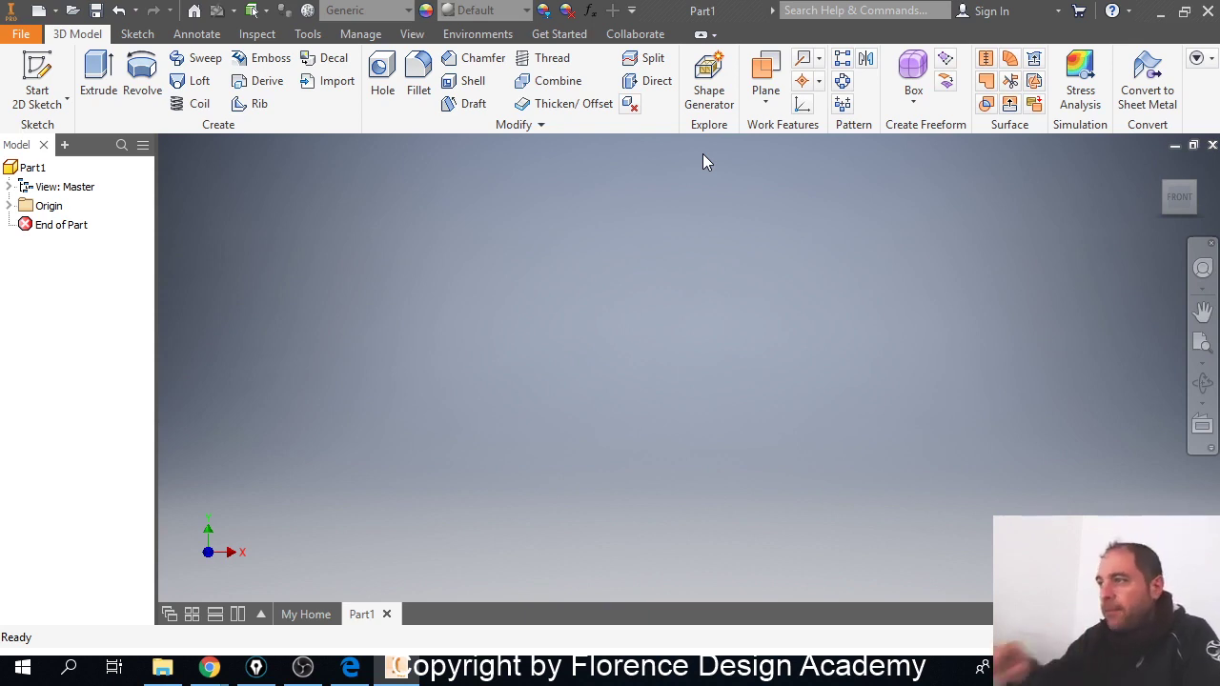
# Step: Start a freeform Box on the XZ Plane and place its center near the origin, sized 75 by 50 by 25 mm
pyautogui.click(9, 206)
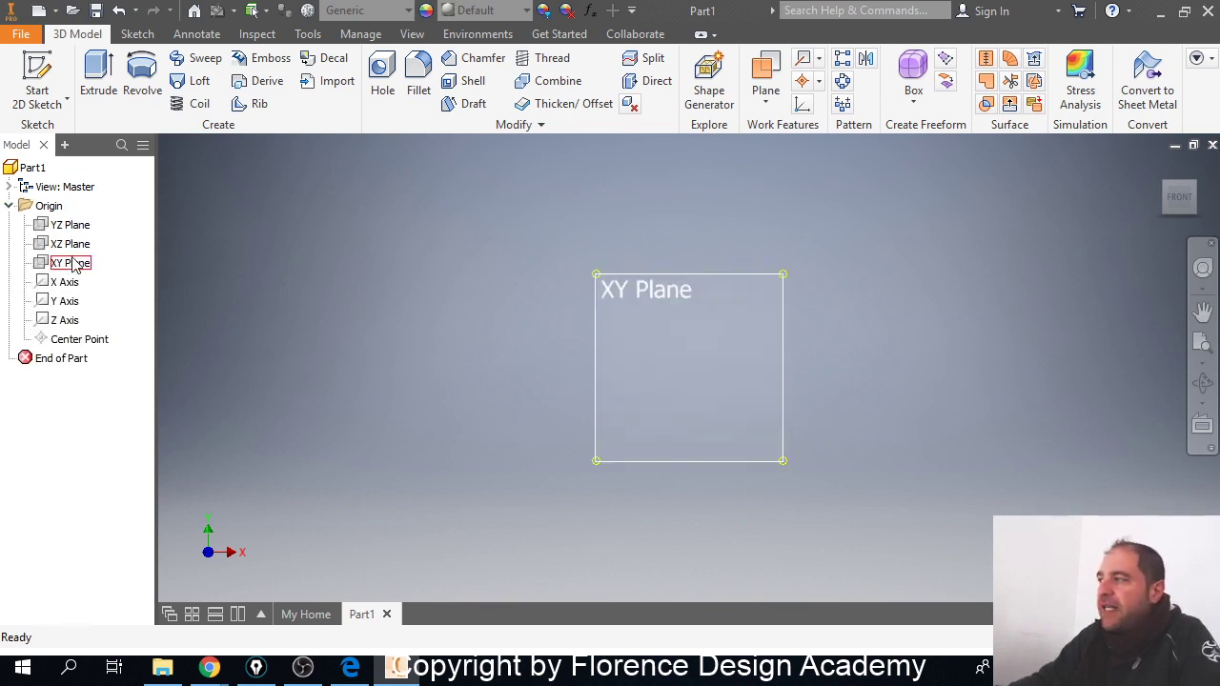
pyautogui.click(72, 245)
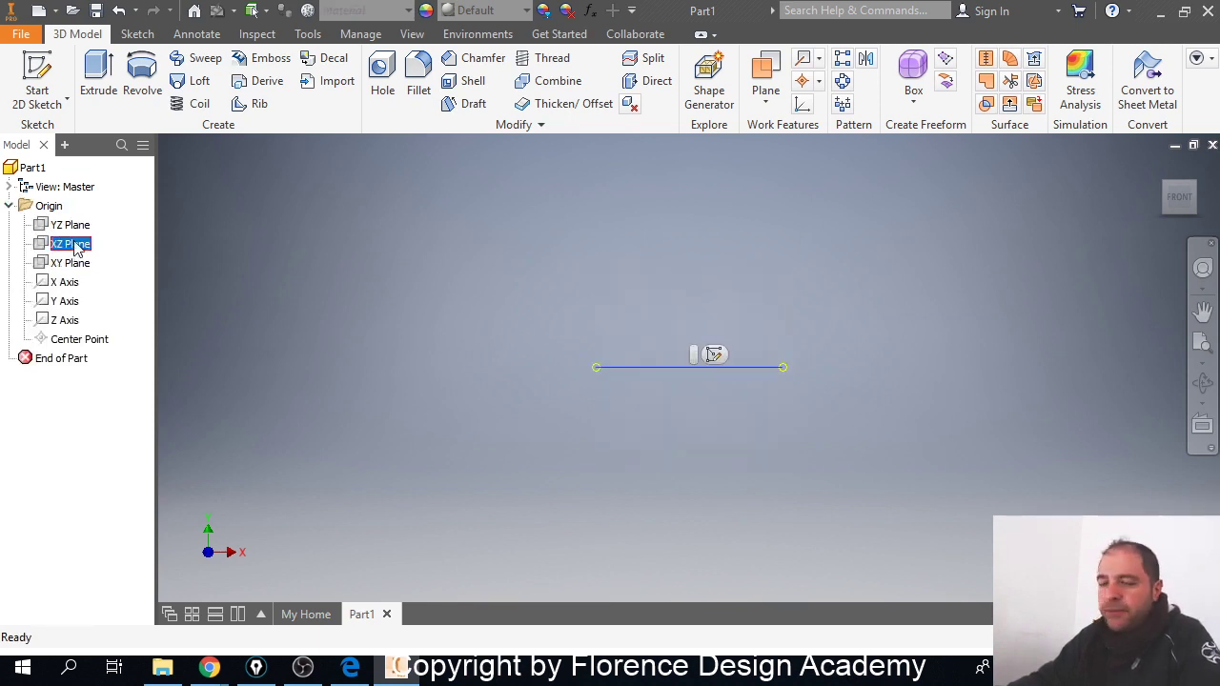
pyautogui.keyDown('shift'); pyautogui.moveTo(588, 368); pyautogui.dragTo(619, 387, button='middle'); pyautogui.keyUp('shift')
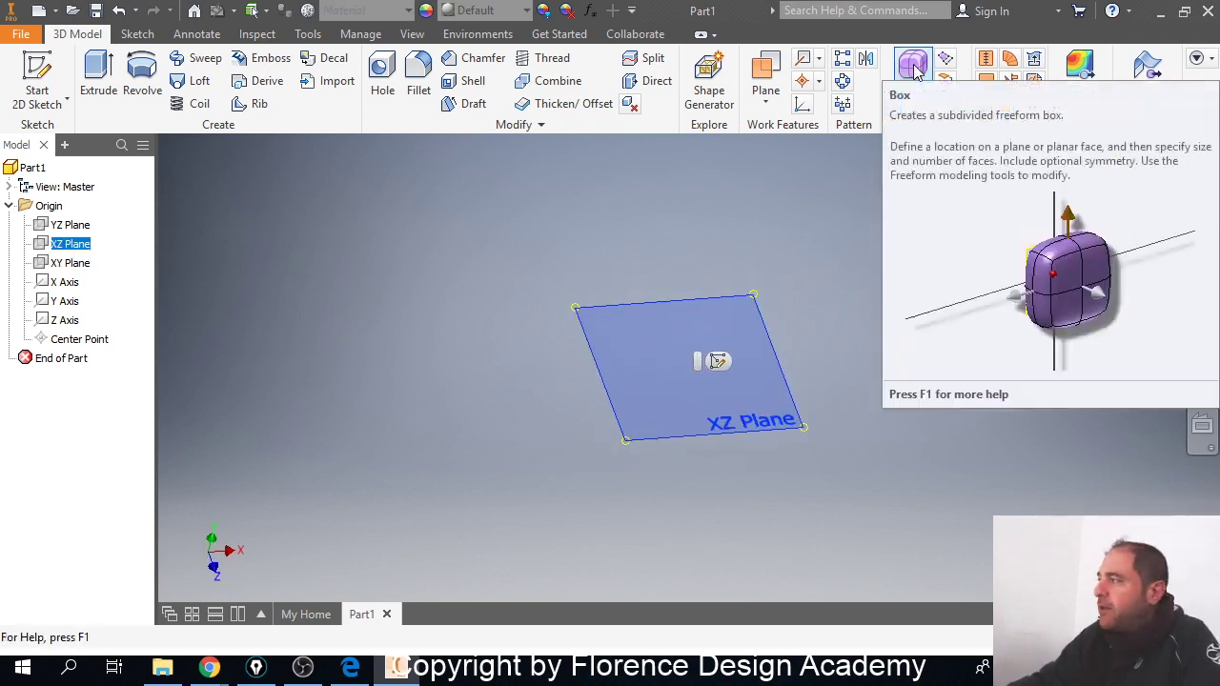
pyautogui.click(917, 73)
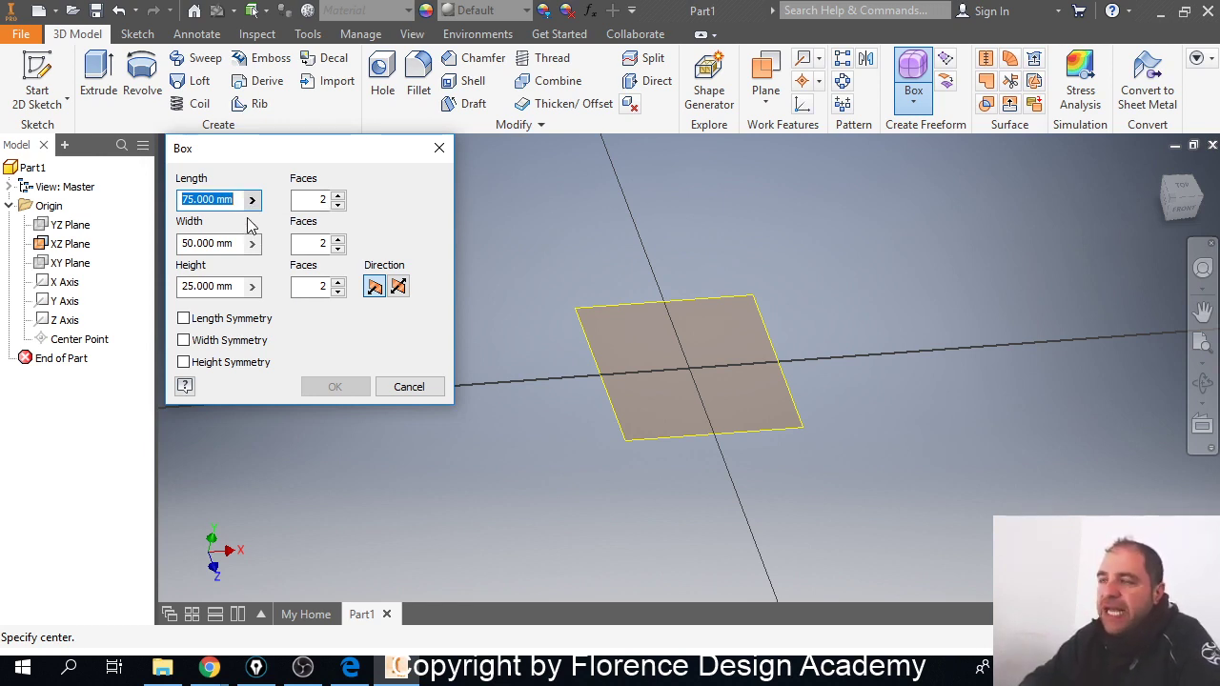
pyautogui.click(650, 349)
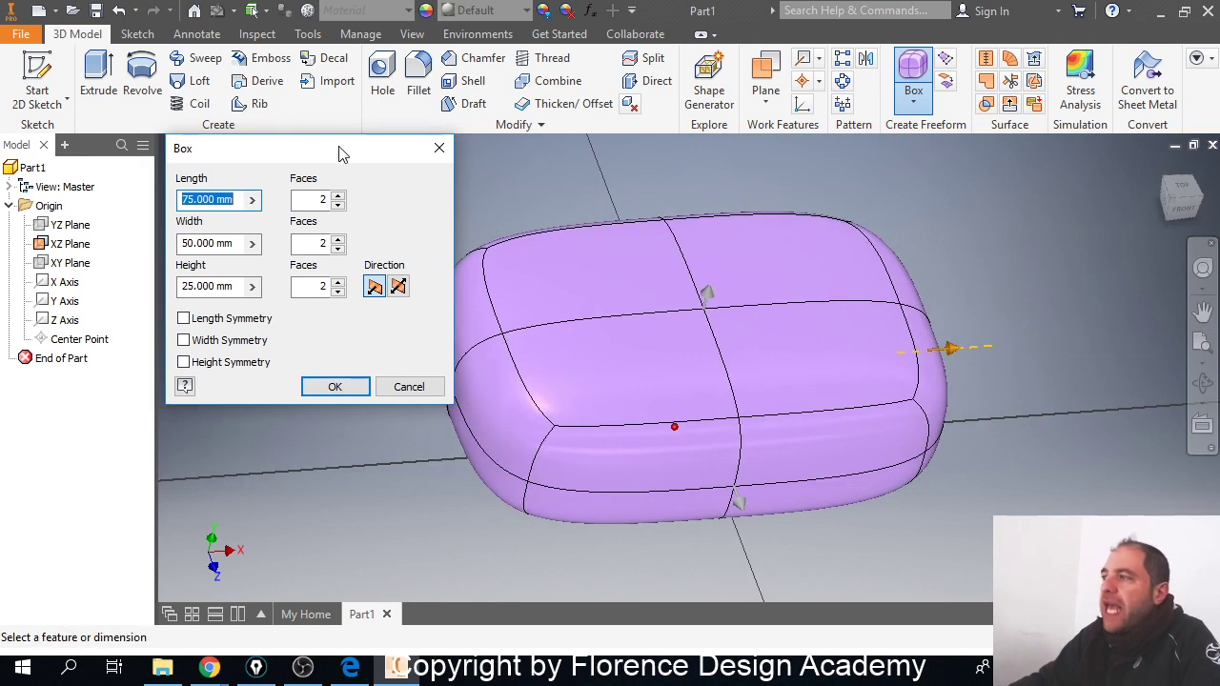
pyautogui.moveTo(340, 155); pyautogui.dragTo(310, 161)
pyautogui.moveTo(608, 327); pyautogui.dragTo(658, 315, button='middle')
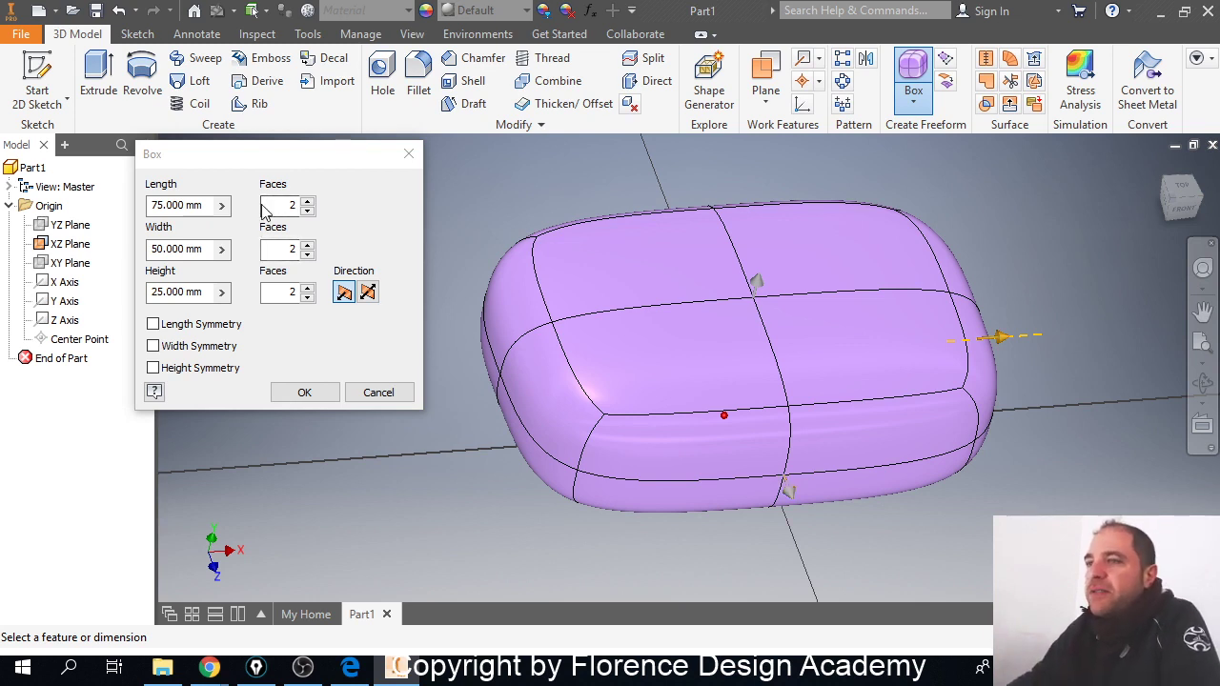
# Step: Outline the three Faces fields with the green screen pen and underline the length, width and height values
pyautogui.click(186, 205)
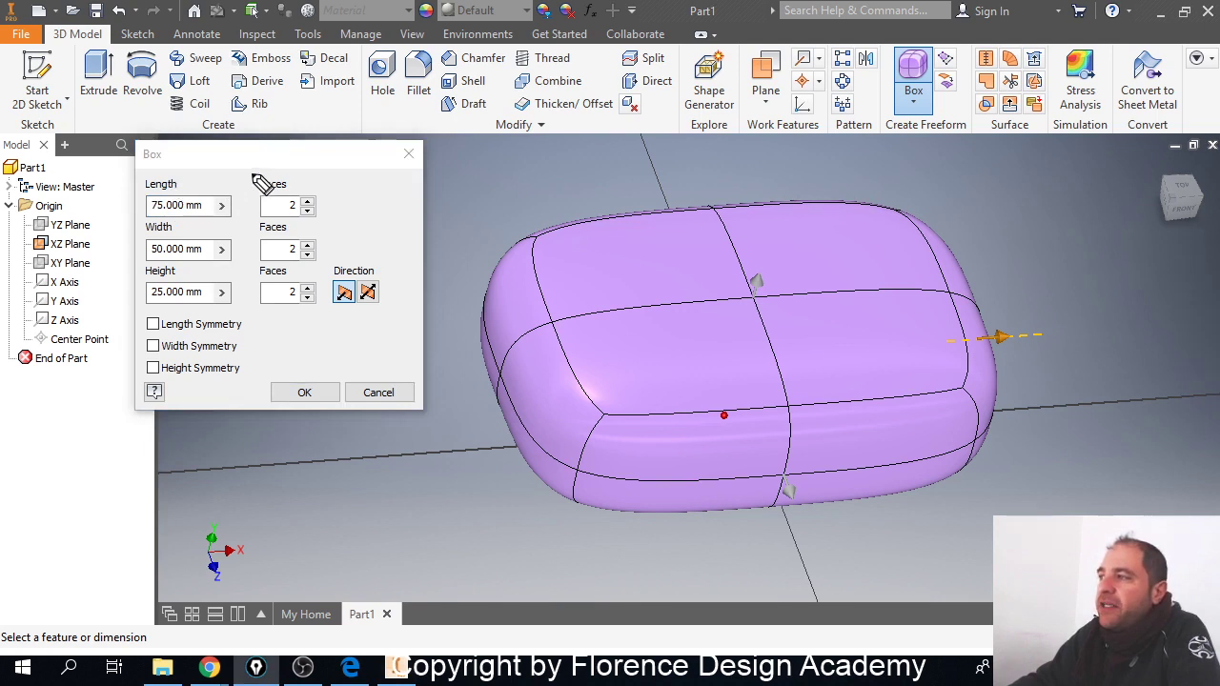
pyautogui.moveTo(254, 177)
pyautogui.mouseDown()
pyautogui.moveTo(255, 310)
pyautogui.moveTo(325, 316)
pyautogui.moveTo(328, 179)
pyautogui.moveTo(250, 181)
pyautogui.mouseUp()
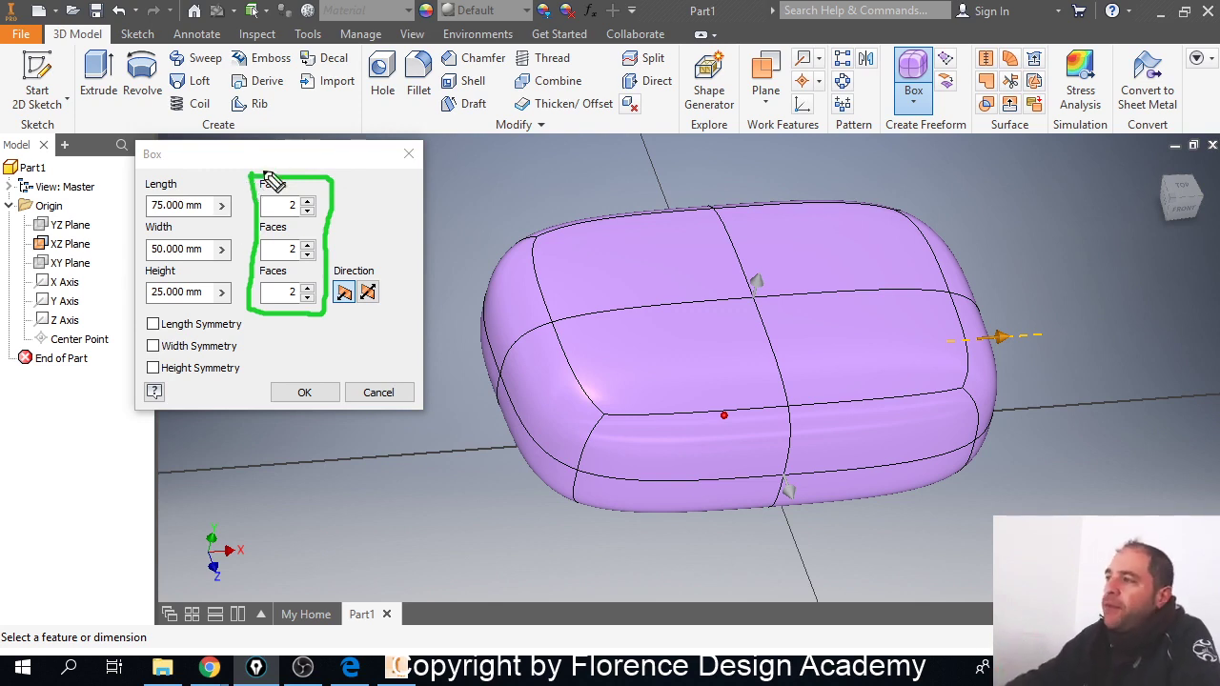
pyautogui.moveTo(145, 223); pyautogui.dragTo(229, 220)
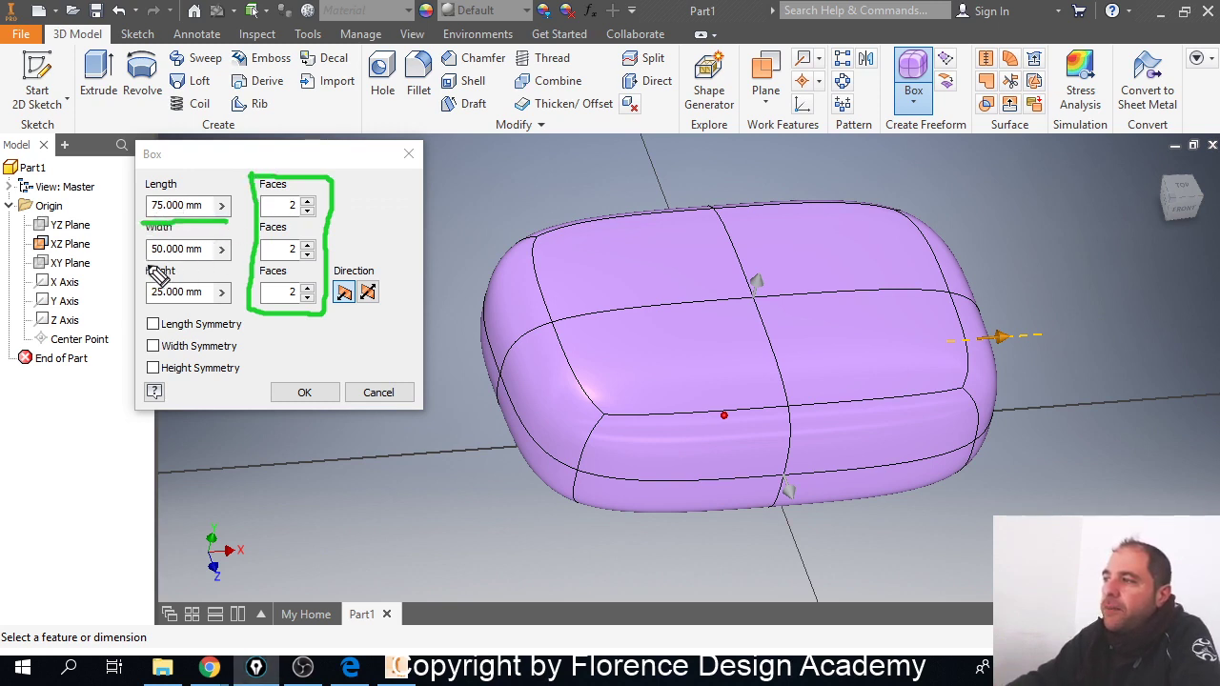
pyautogui.moveTo(146, 257); pyautogui.dragTo(229, 257)
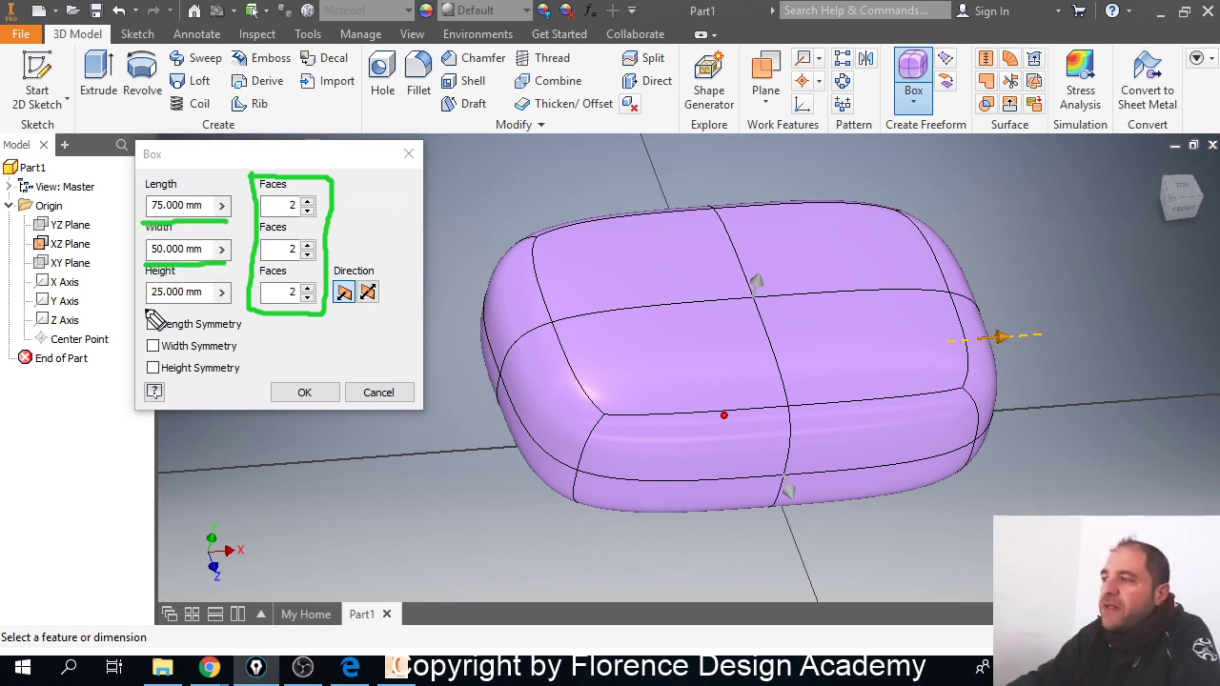
pyautogui.moveTo(145, 306); pyautogui.dragTo(233, 307)
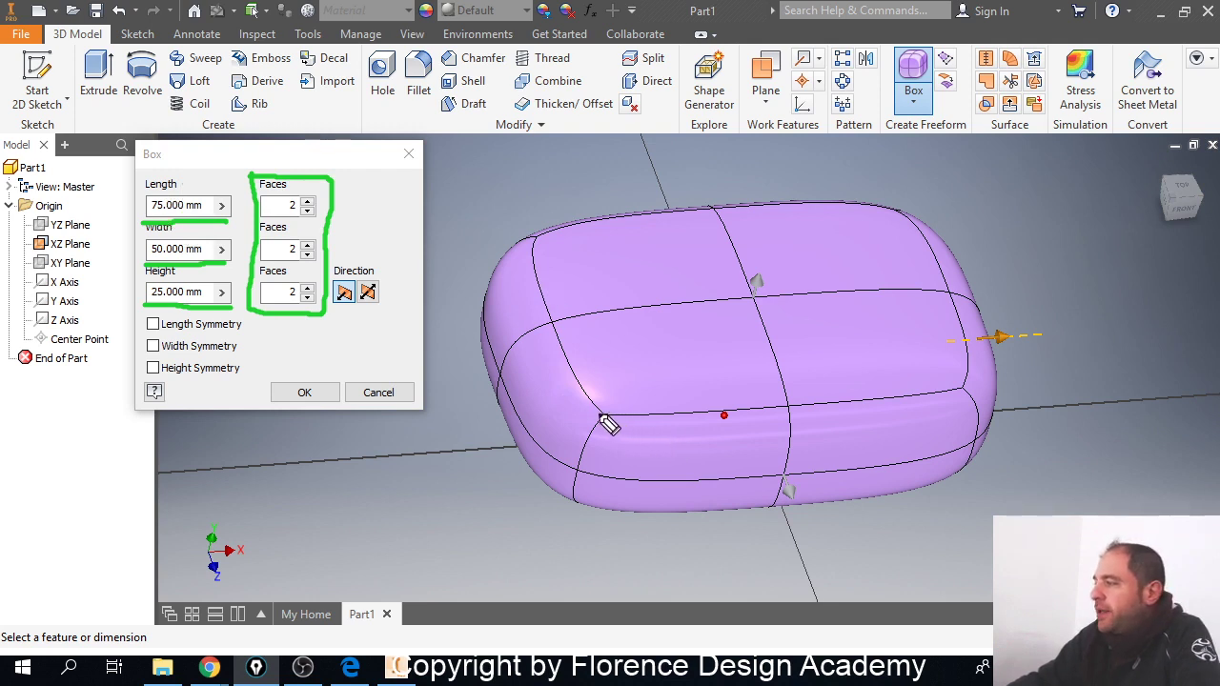
# Step: Draw green pen arrows along the box's length, width and height edges and one pointing at the Length field
pyautogui.moveTo(598, 415)
pyautogui.mouseDown()
pyautogui.moveTo(973, 394)
pyautogui.moveTo(950, 379)
pyautogui.moveTo(971, 389)
pyautogui.moveTo(961, 406)
pyautogui.mouseUp()
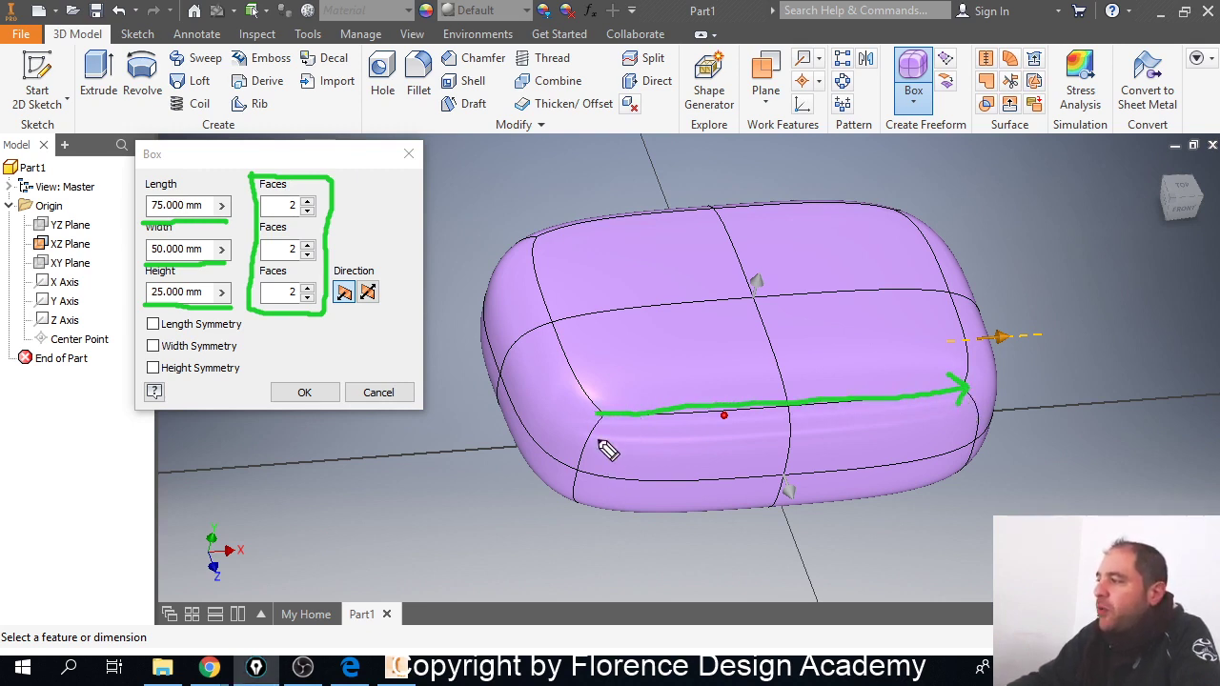
pyautogui.moveTo(597, 414)
pyautogui.mouseDown()
pyautogui.moveTo(536, 242)
pyautogui.moveTo(524, 254)
pyautogui.moveTo(532, 242)
pyautogui.moveTo(560, 255)
pyautogui.mouseUp()
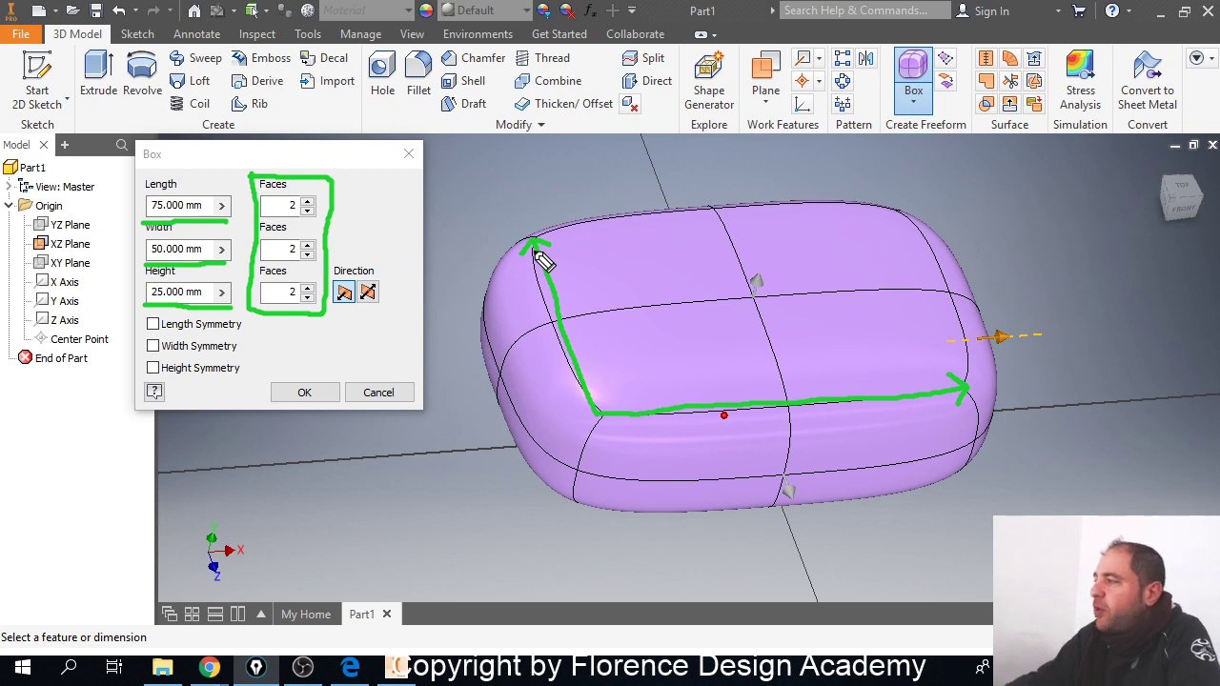
pyautogui.moveTo(598, 416)
pyautogui.mouseDown()
pyautogui.moveTo(576, 497)
pyautogui.moveTo(602, 501)
pyautogui.mouseUp()
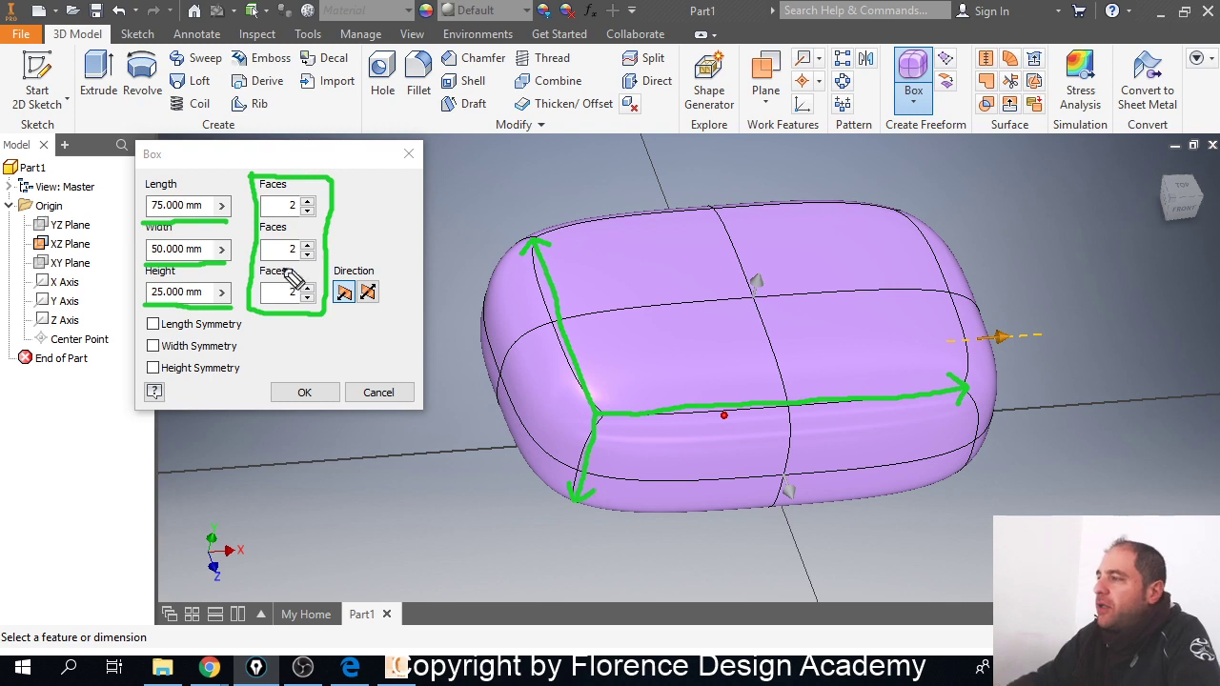
pyautogui.moveTo(187, 161)
pyautogui.mouseDown()
pyautogui.moveTo(186, 191)
pyautogui.moveTo(179, 179)
pyautogui.moveTo(202, 177)
pyautogui.mouseUp()
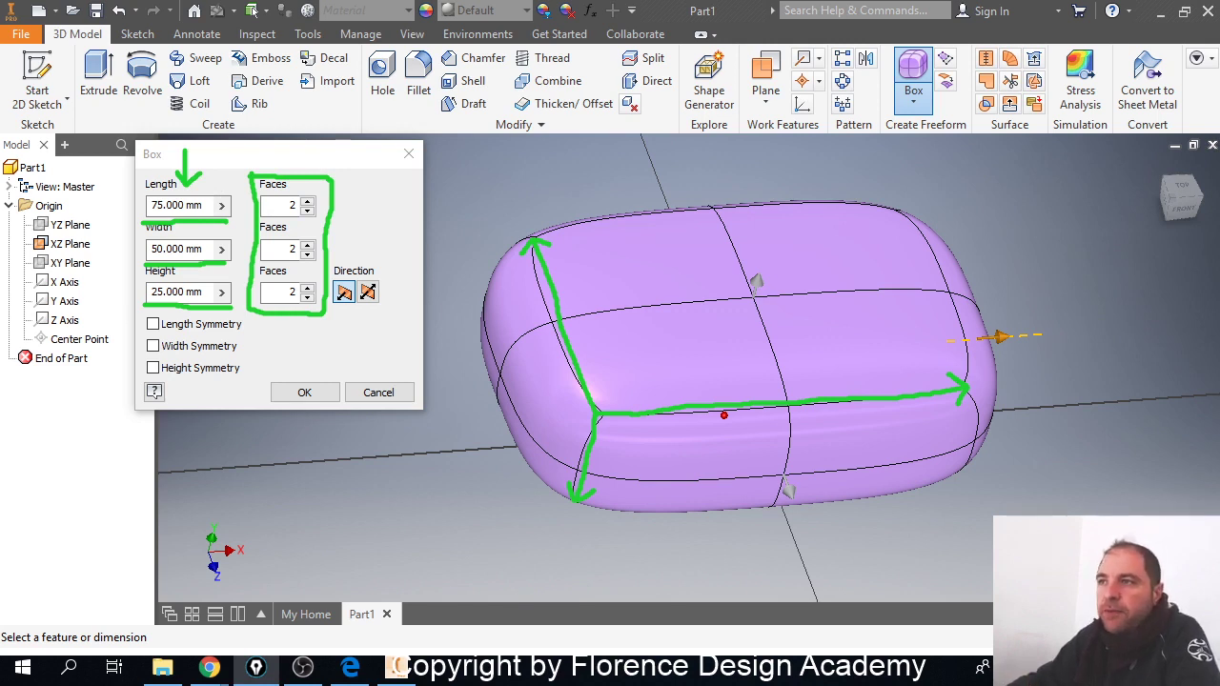
pyautogui.click(102, 297)
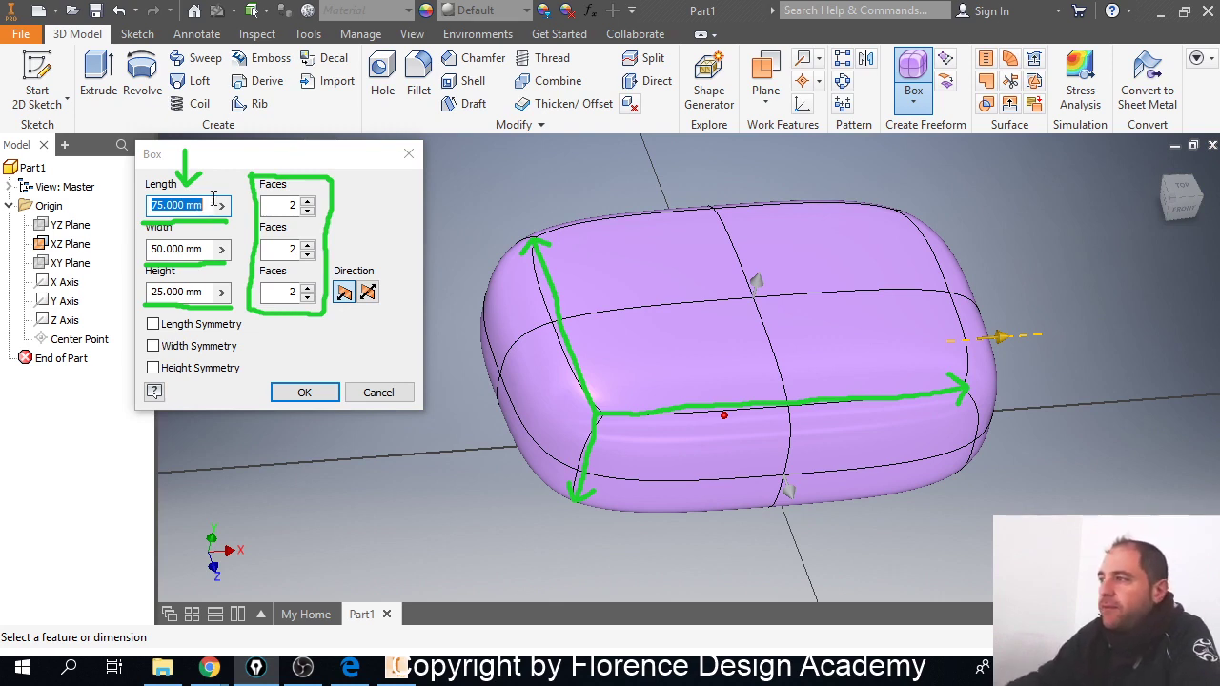
# Step: Set the freeform box's length to 50 mm
pyautogui.moveTo(149, 212); pyautogui.dragTo(174, 207)
pyautogui.write('5mm')
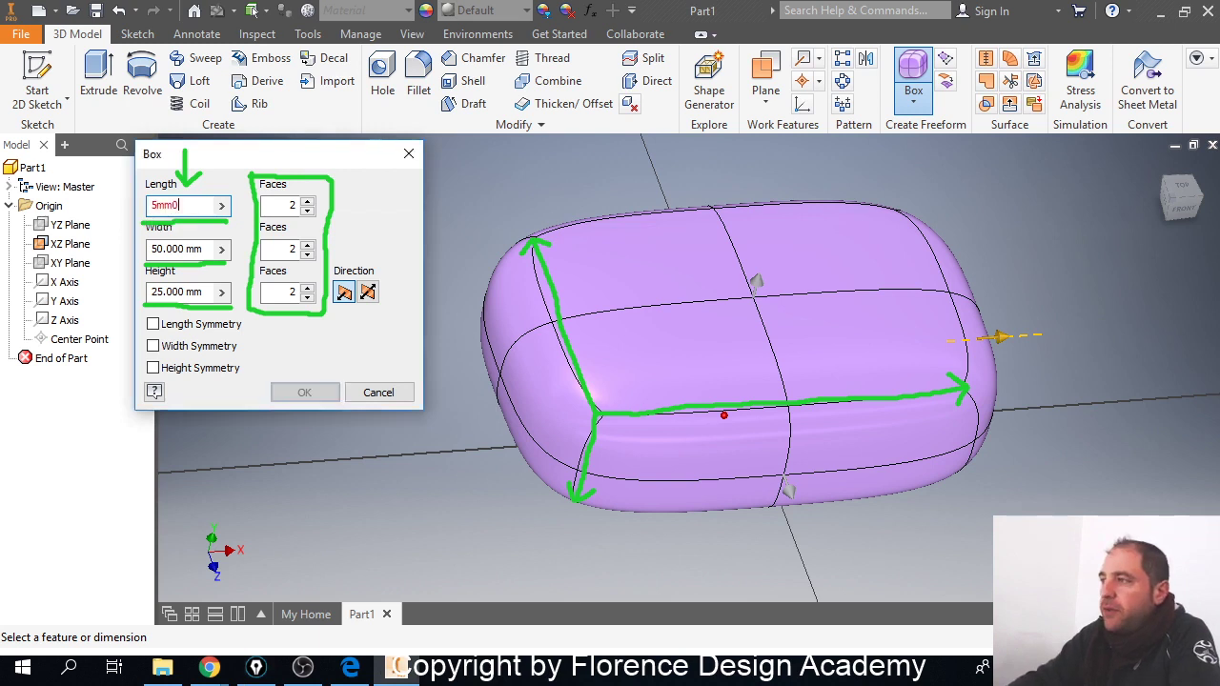
pyautogui.doubleClick(175, 205)
pyautogui.write('50')
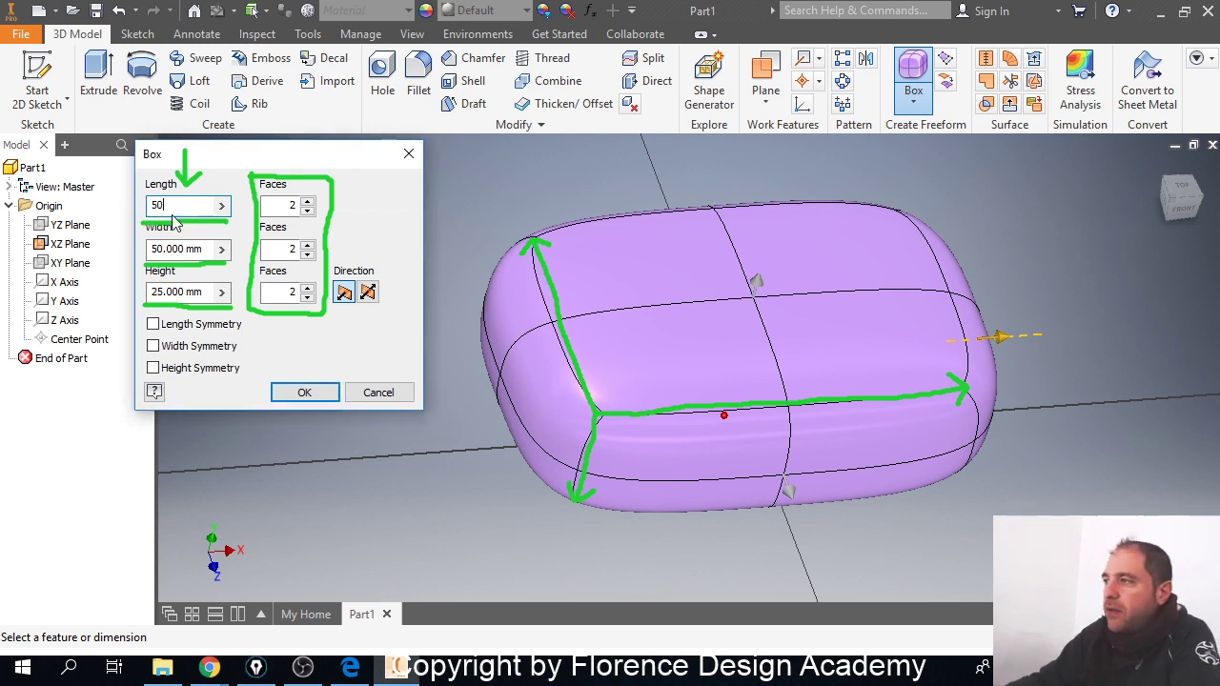
pyautogui.click(207, 248)
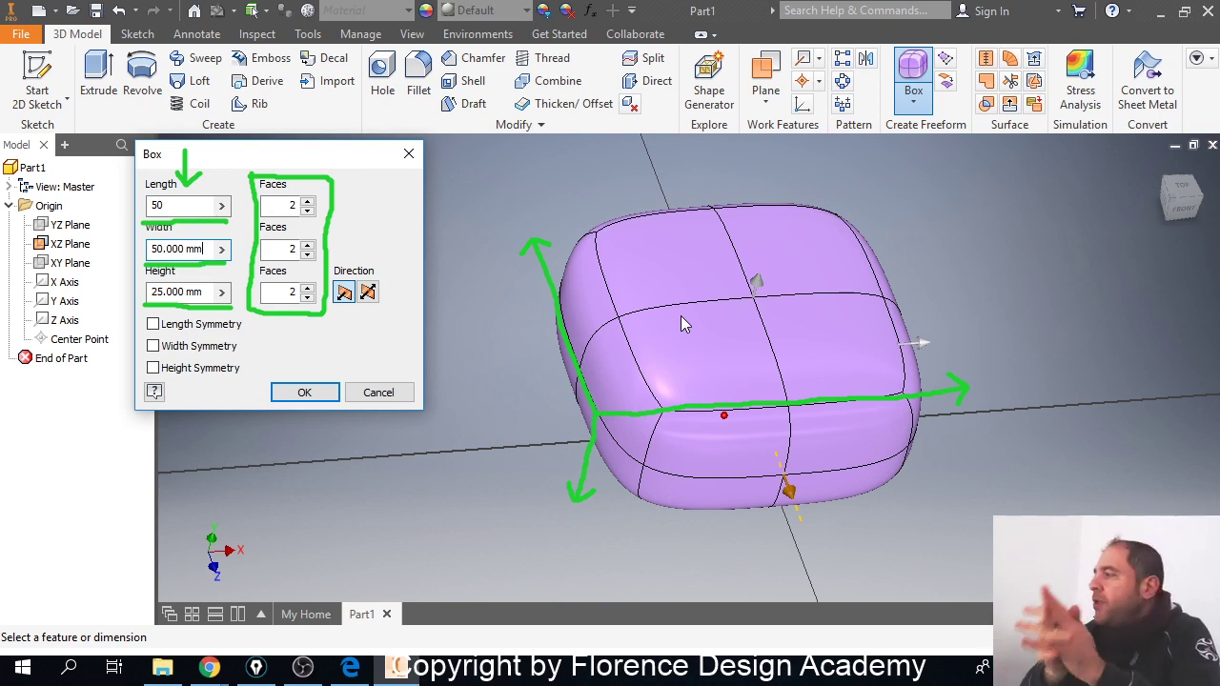
# Step: Select the box's height, width and length manipulator arrows one by one to check which dimension each controls
pyautogui.click(760, 283)
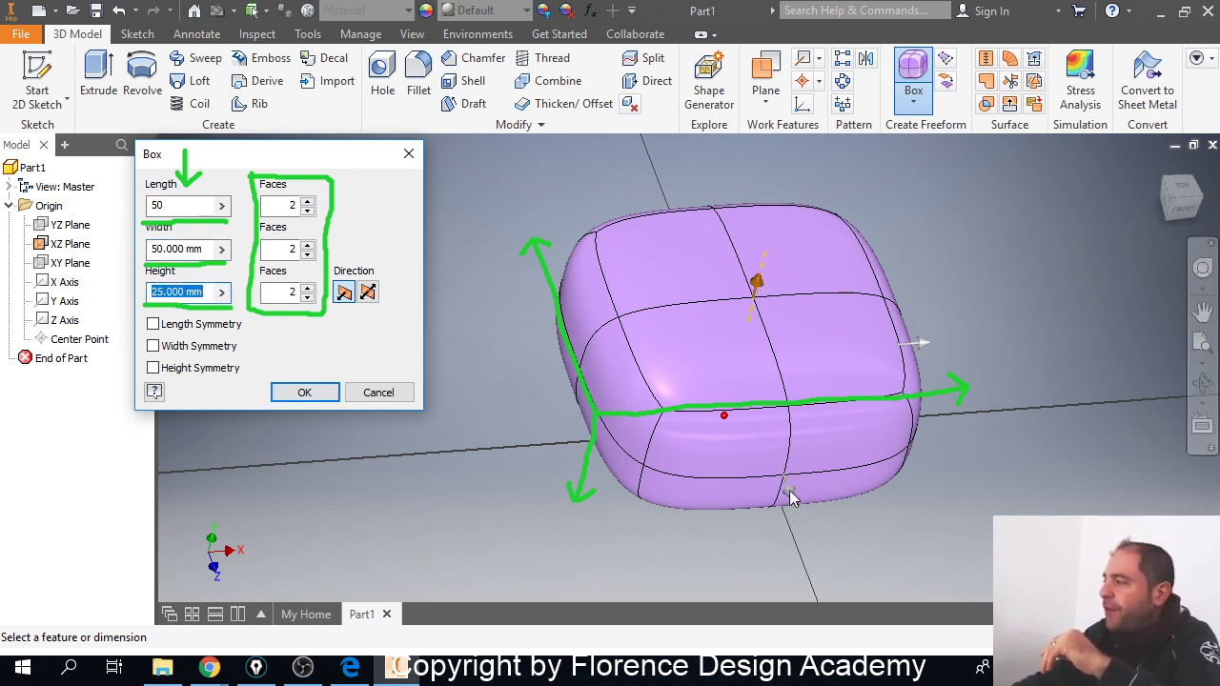
pyautogui.click(789, 490)
pyautogui.click(921, 345)
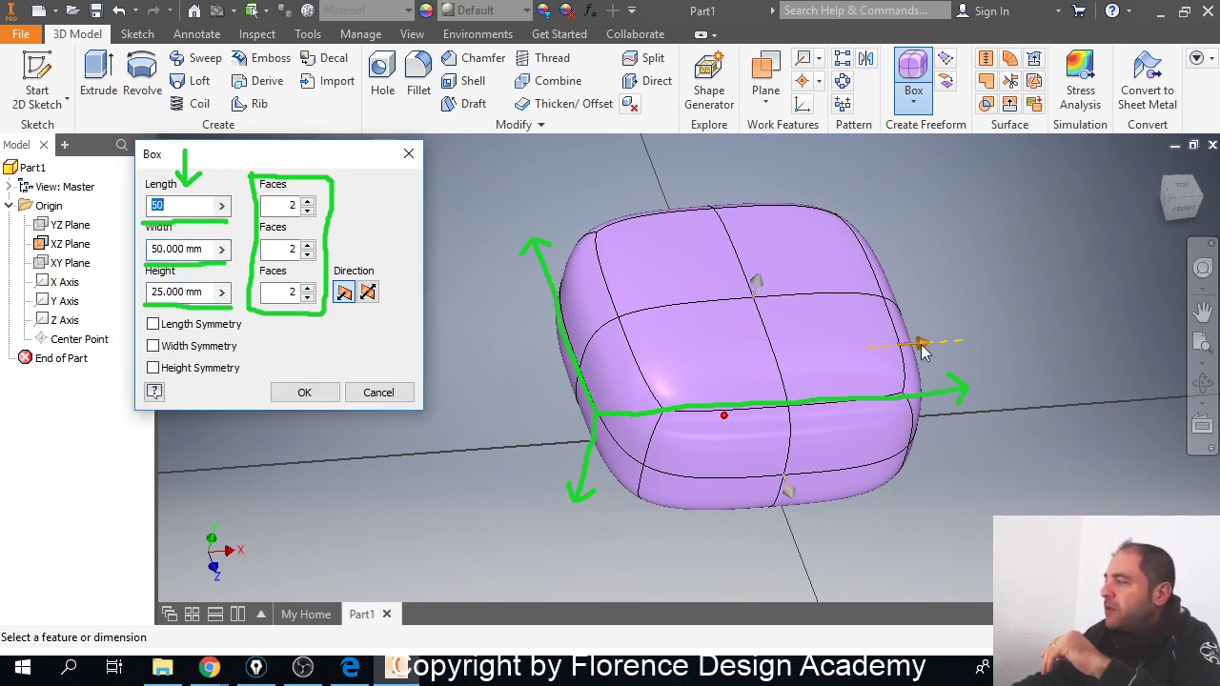
pyautogui.click(756, 284)
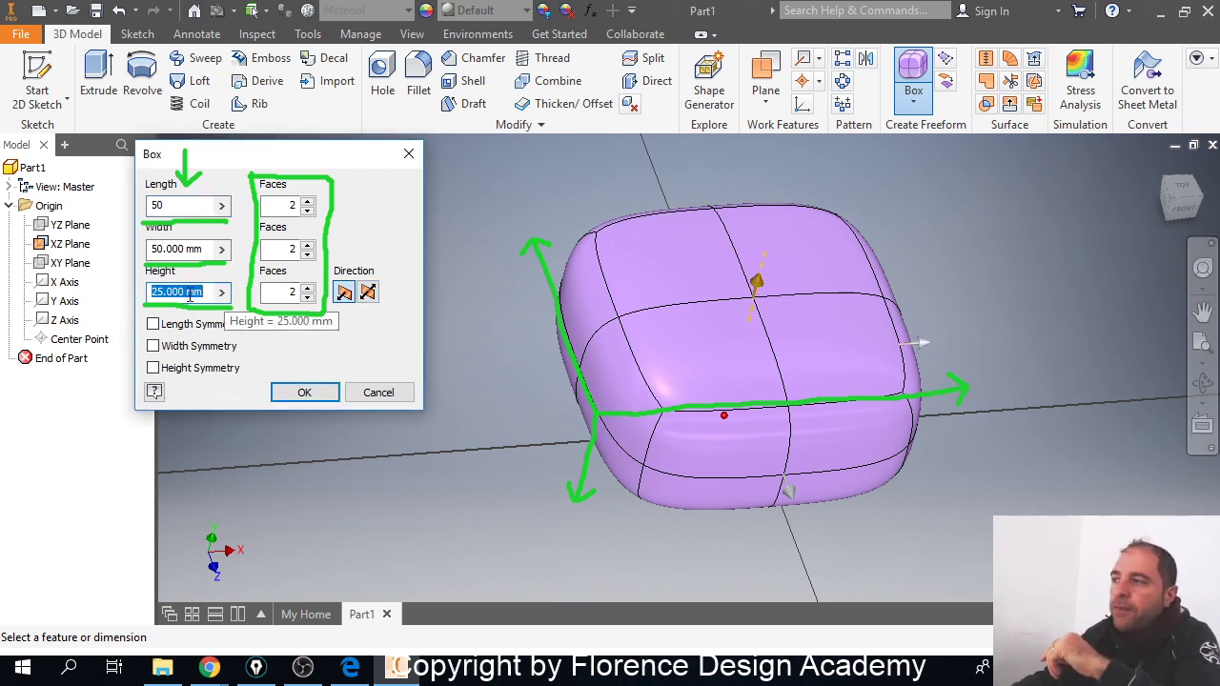
pyautogui.moveTo(215, 328)
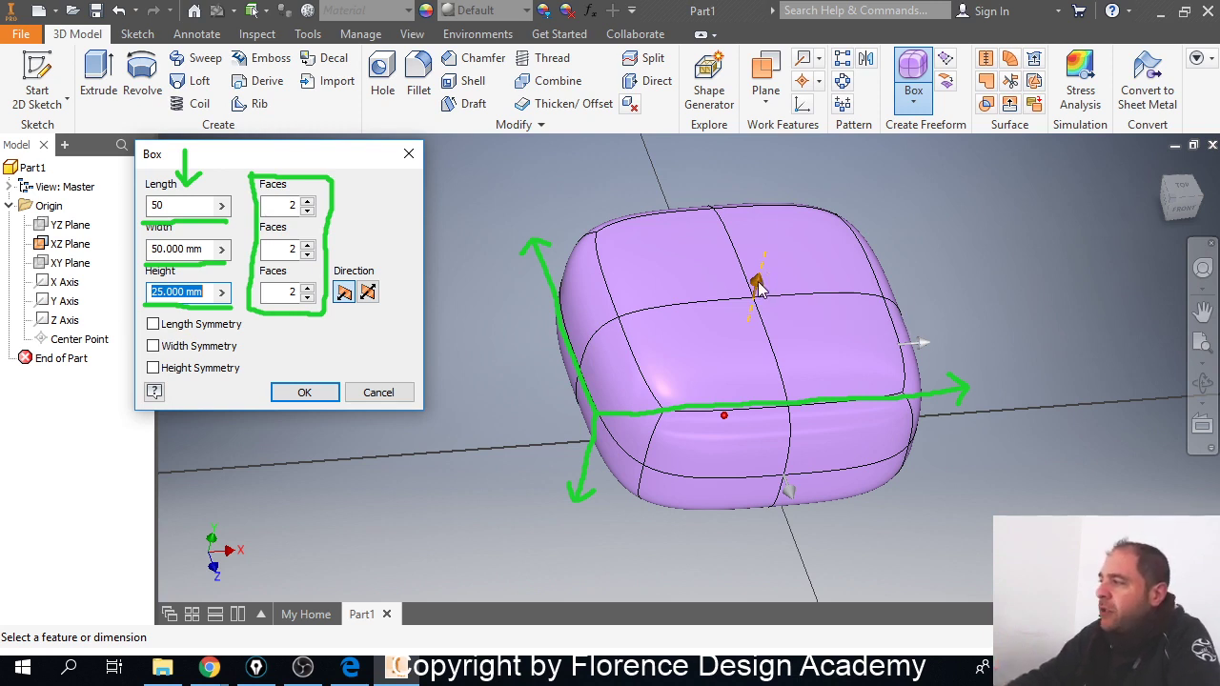
# Step: Stretch the box with its manipulator arrows to about 34 mm high, 66 mm wide and 59 mm long, and clear the pen markings
pyautogui.moveTo(758, 286); pyautogui.dragTo(795, 246)
pyautogui.moveTo(798, 475)
pyautogui.mouseDown()
pyautogui.moveTo(815, 519)
pyautogui.moveTo(790, 453)
pyautogui.moveTo(811, 504)
pyautogui.moveTo(798, 465)
pyautogui.moveTo(795, 482)
pyautogui.moveTo(799, 456)
pyautogui.moveTo(803, 488)
pyautogui.mouseUp()
pyautogui.moveTo(805, 498); pyautogui.dragTo(808, 510)
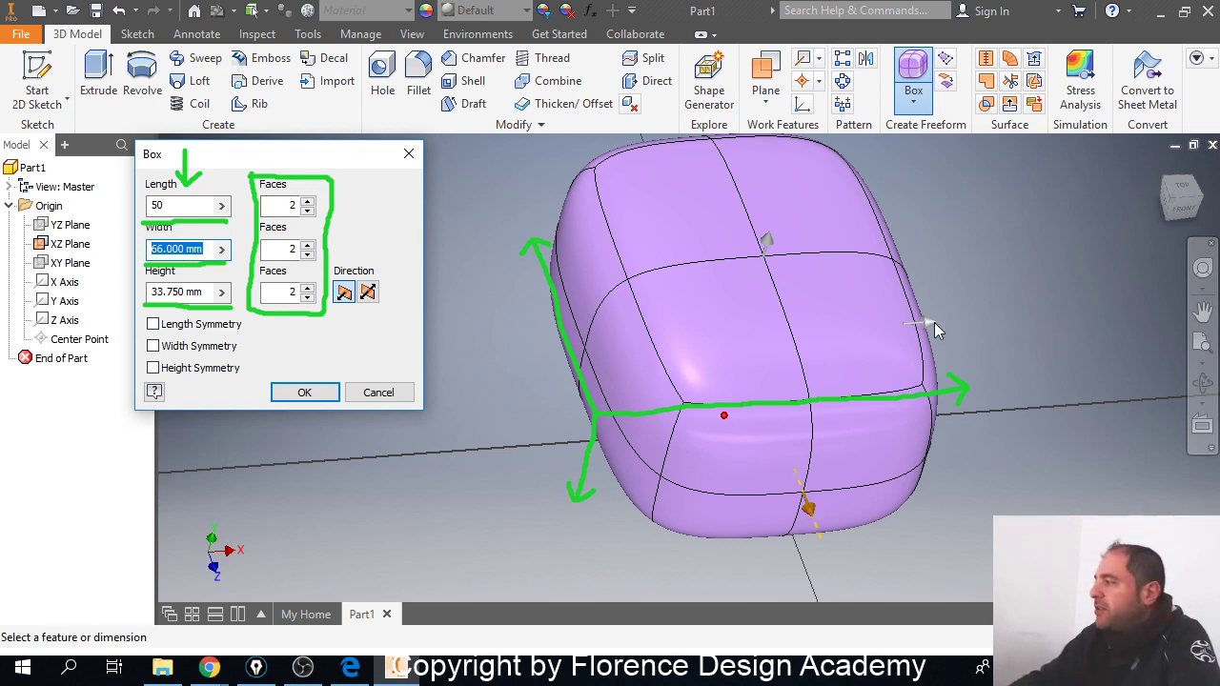
pyautogui.moveTo(935, 323); pyautogui.dragTo(959, 327)
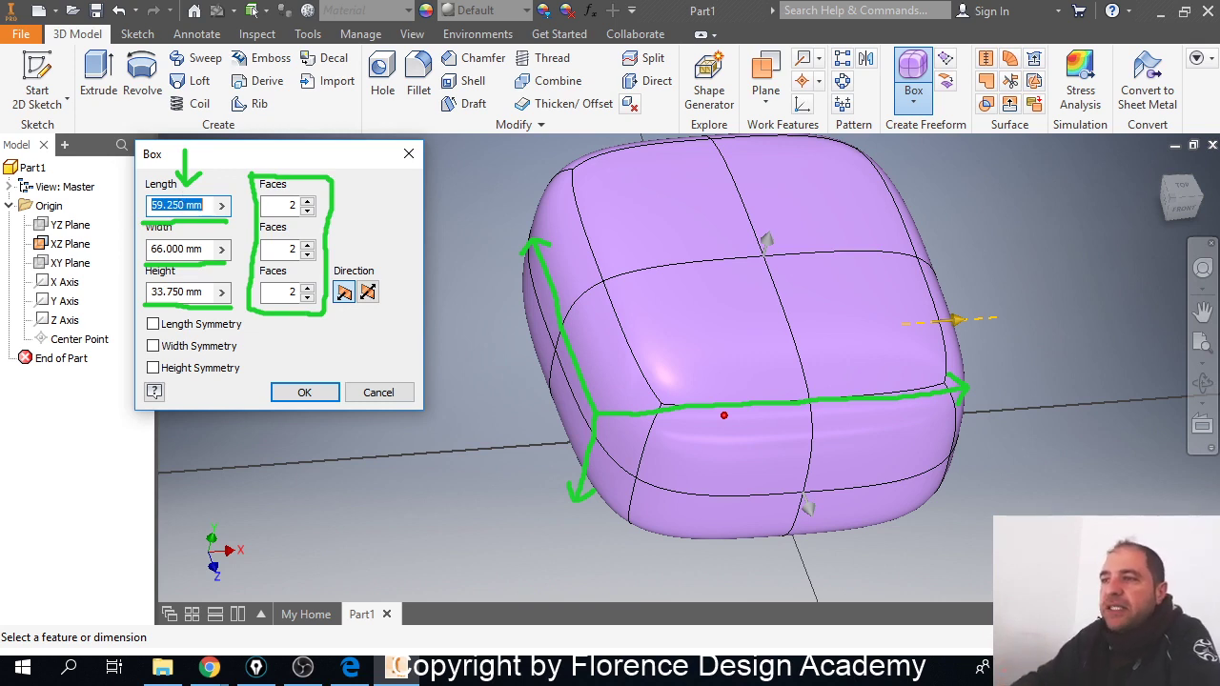
pyautogui.hotkey('ctrl', 'shift', '7')
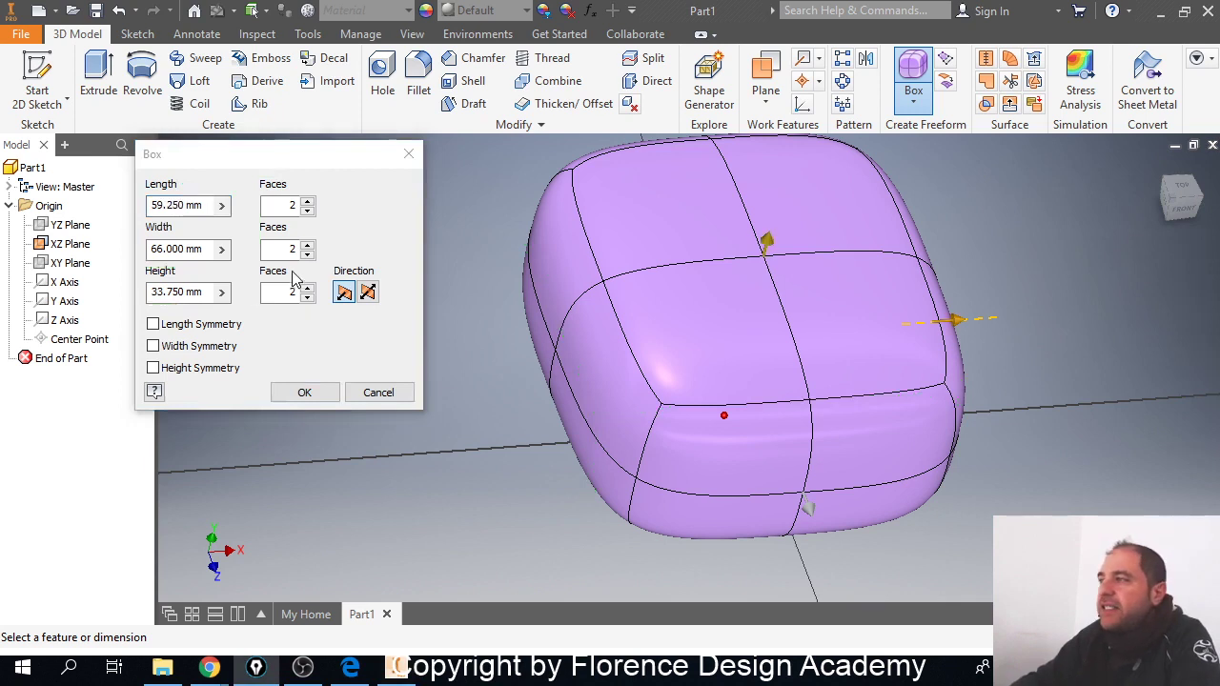
# Step: Outline the Faces fields and trace the grid lines on the box's top surface with the yellow pen, and clear the markings
pyautogui.click(189, 206)
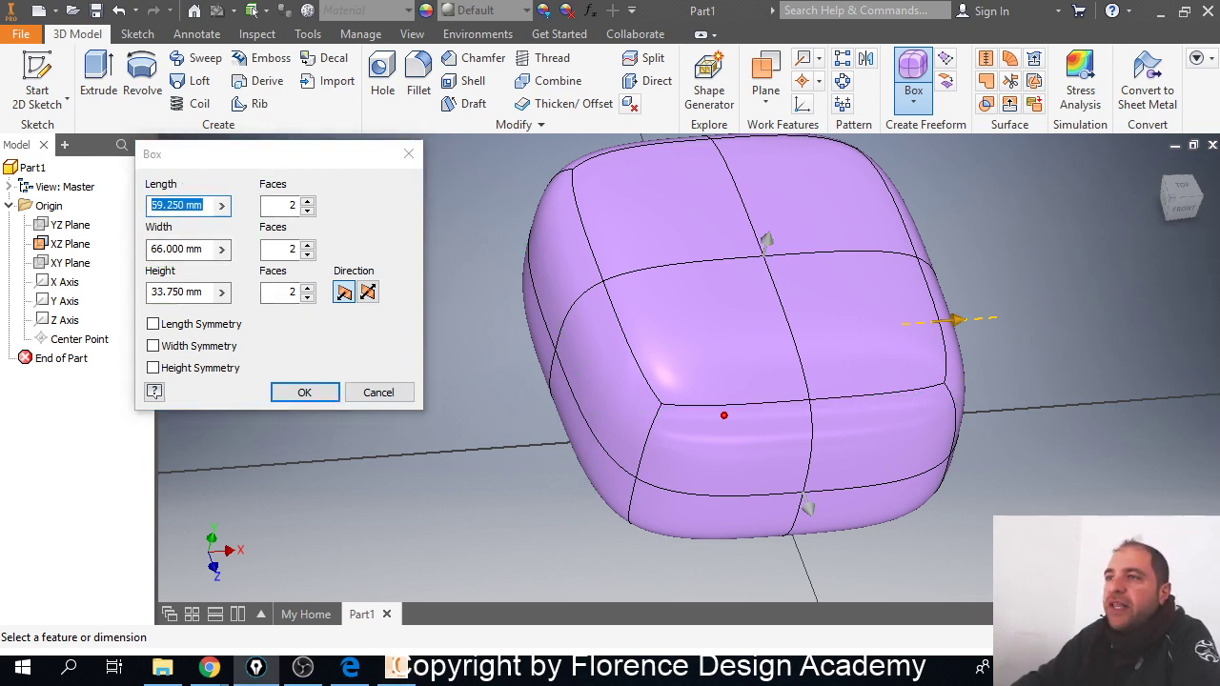
pyautogui.moveTo(256, 190)
pyautogui.mouseDown()
pyautogui.moveTo(255, 286)
pyautogui.moveTo(295, 310)
pyautogui.moveTo(322, 307)
pyautogui.moveTo(339, 191)
pyautogui.moveTo(270, 195)
pyautogui.mouseUp()
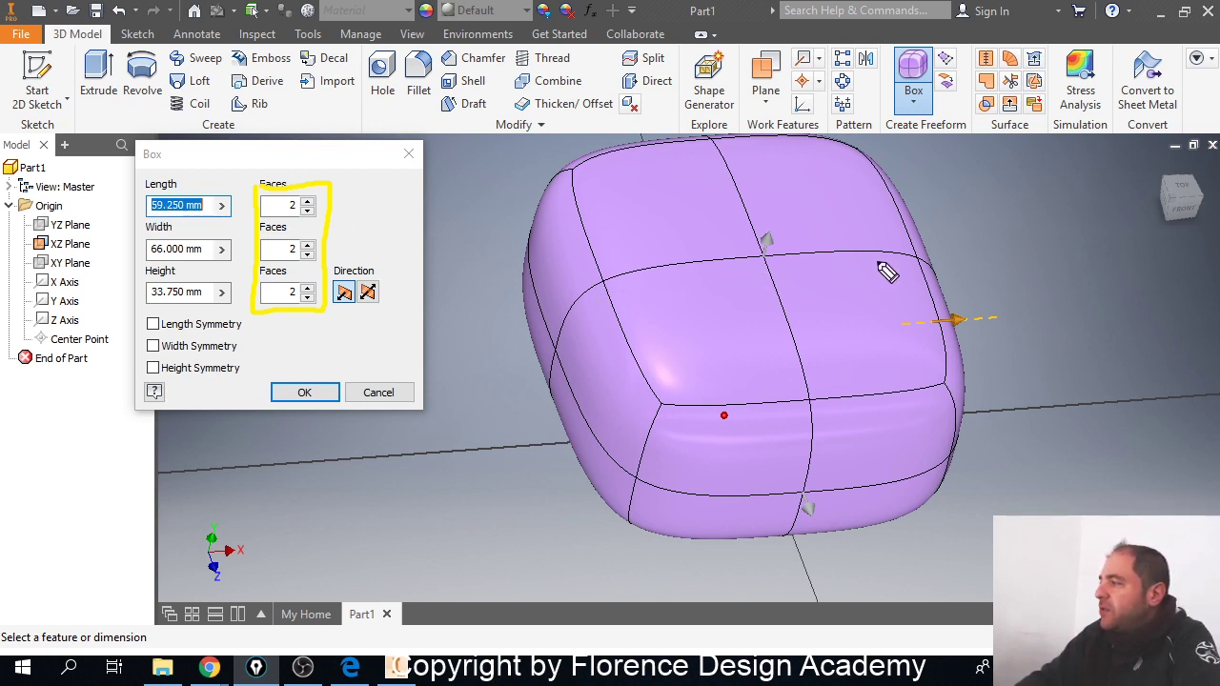
pyautogui.moveTo(573, 165)
pyautogui.mouseDown()
pyautogui.moveTo(597, 269)
pyautogui.moveTo(647, 386)
pyautogui.mouseUp()
pyautogui.moveTo(715, 139); pyautogui.dragTo(814, 395)
pyautogui.moveTo(857, 145); pyautogui.dragTo(953, 390)
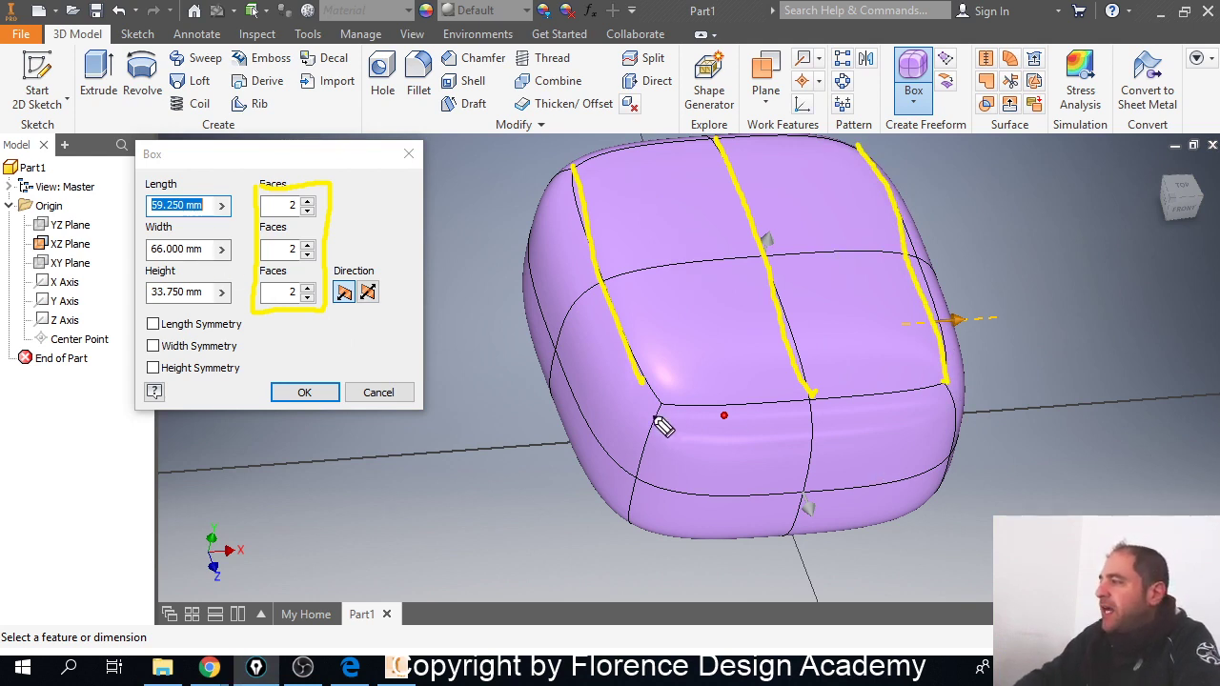
pyautogui.moveTo(641, 409); pyautogui.dragTo(951, 385)
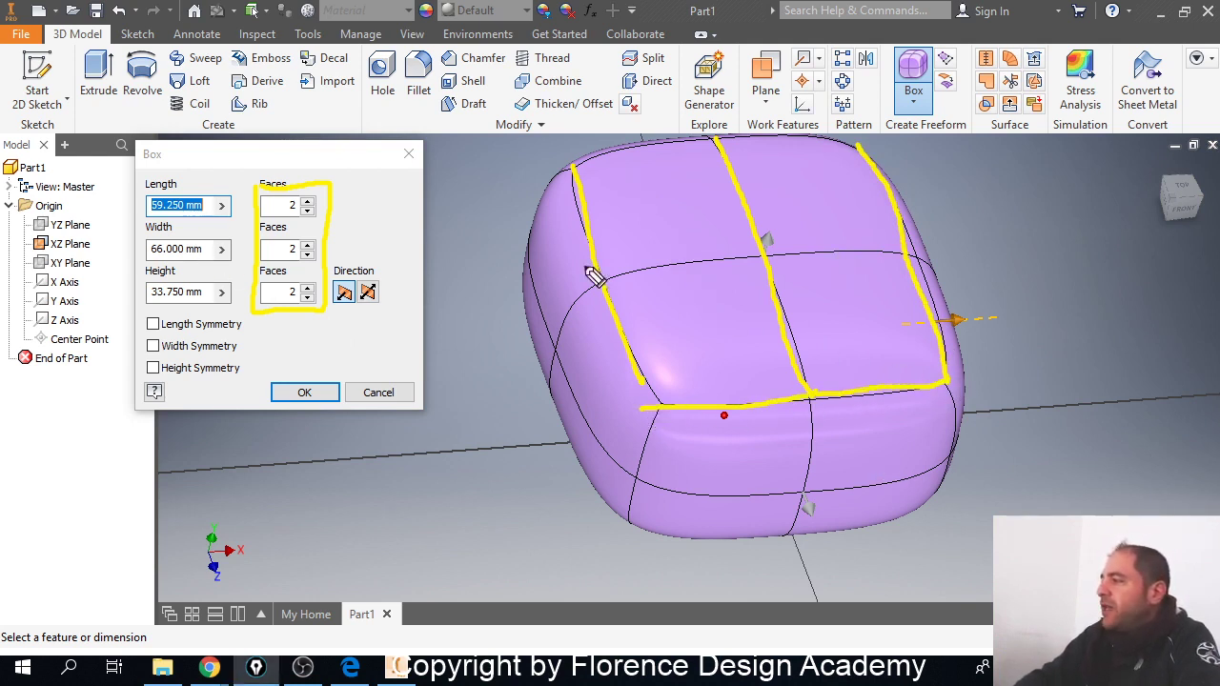
pyautogui.moveTo(593, 280); pyautogui.dragTo(905, 246)
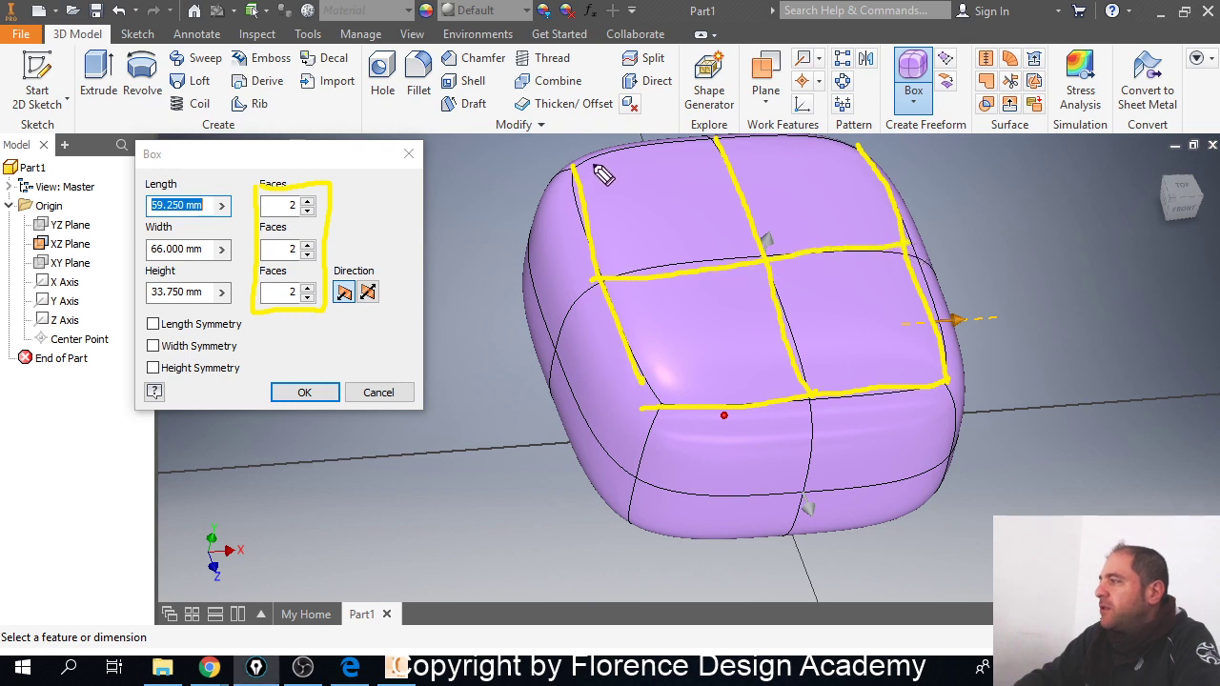
pyautogui.moveTo(574, 165); pyautogui.dragTo(864, 138)
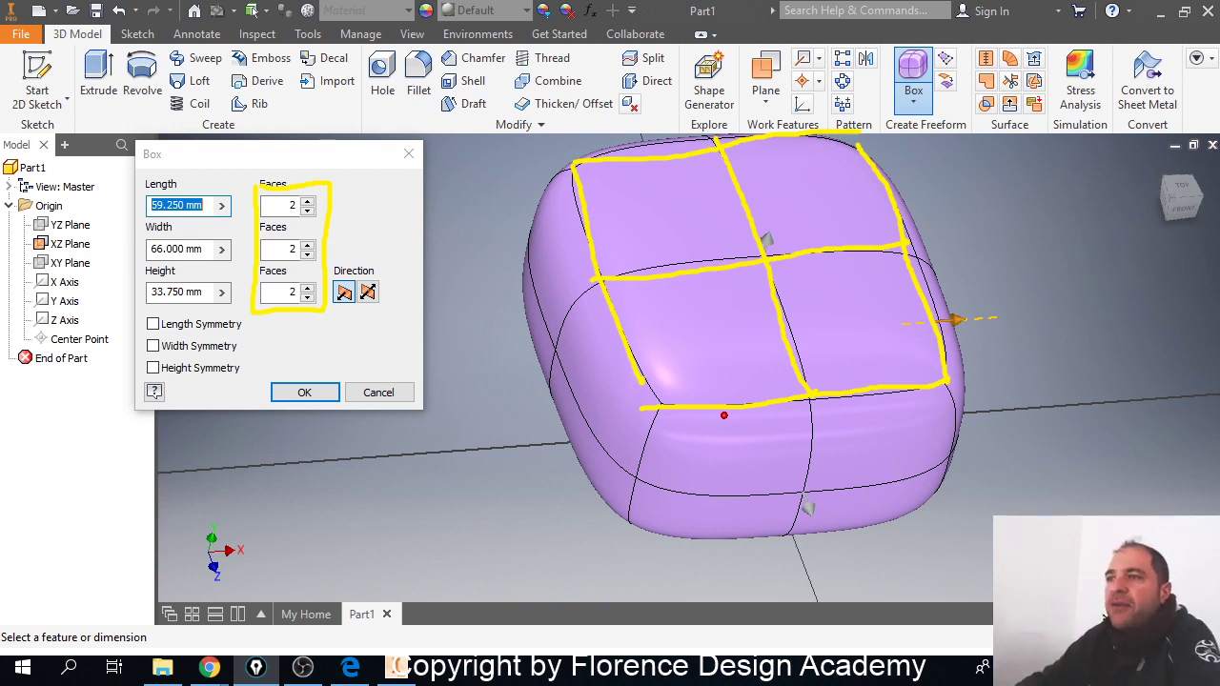
pyautogui.press('Escape')
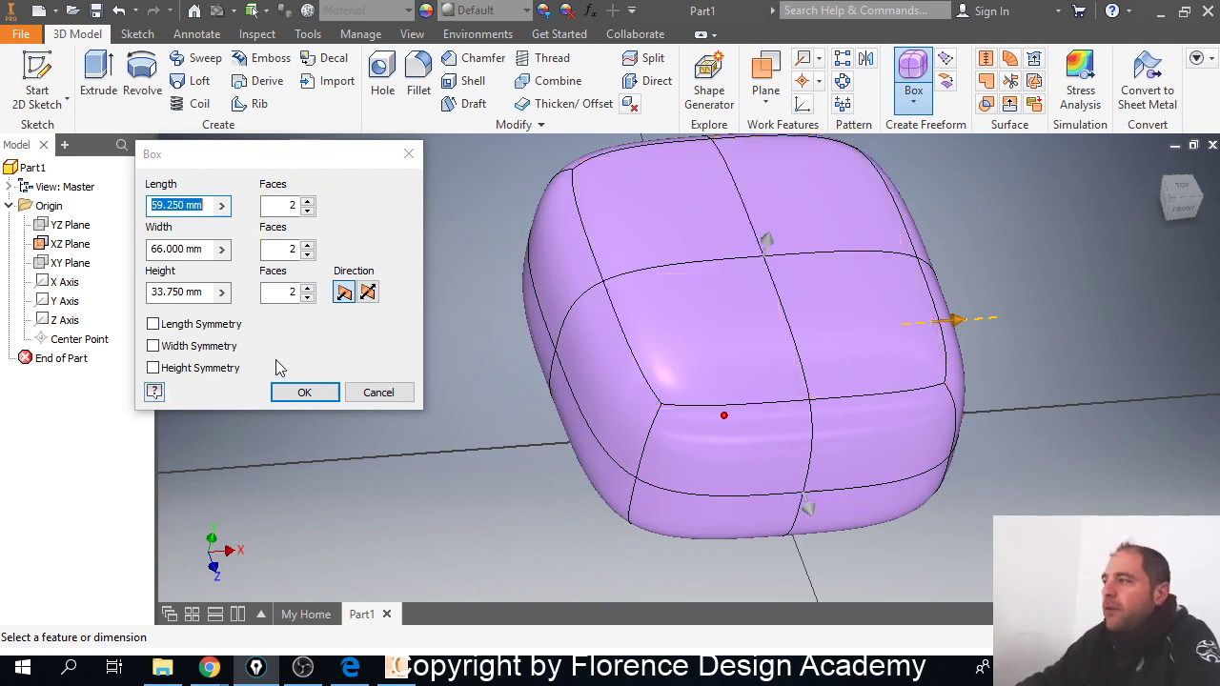
# Step: Increase the number of faces along the box's length to 10
pyautogui.click(307, 202)
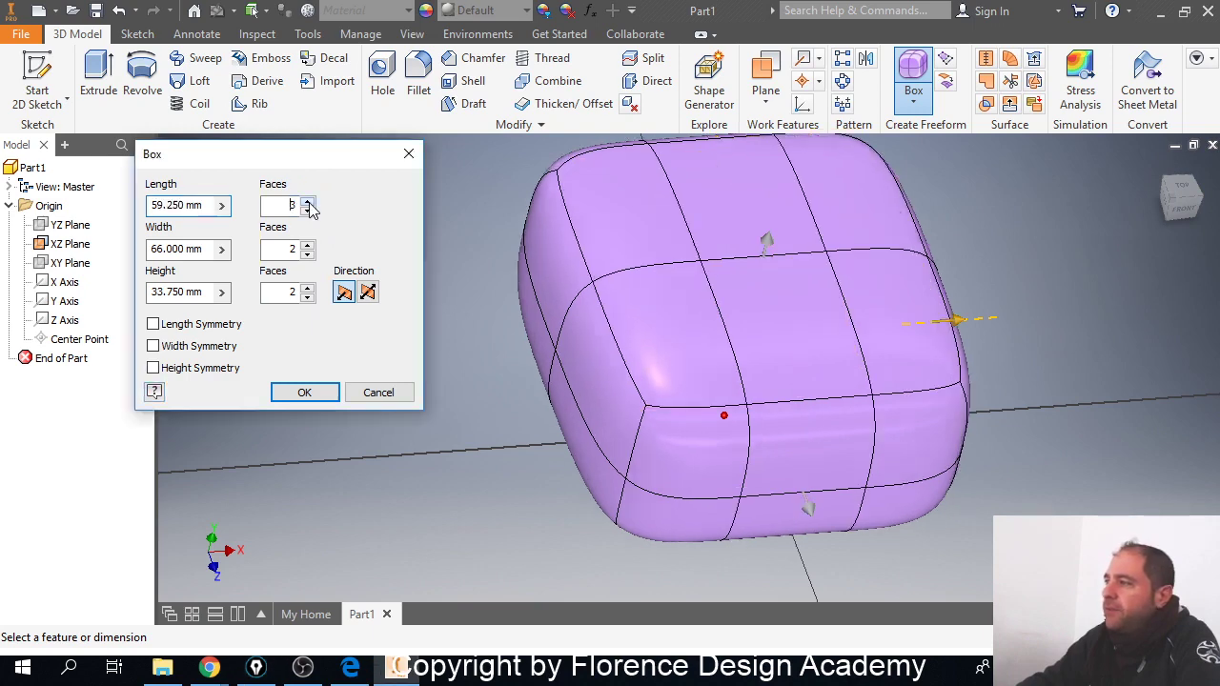
pyautogui.click(307, 202)
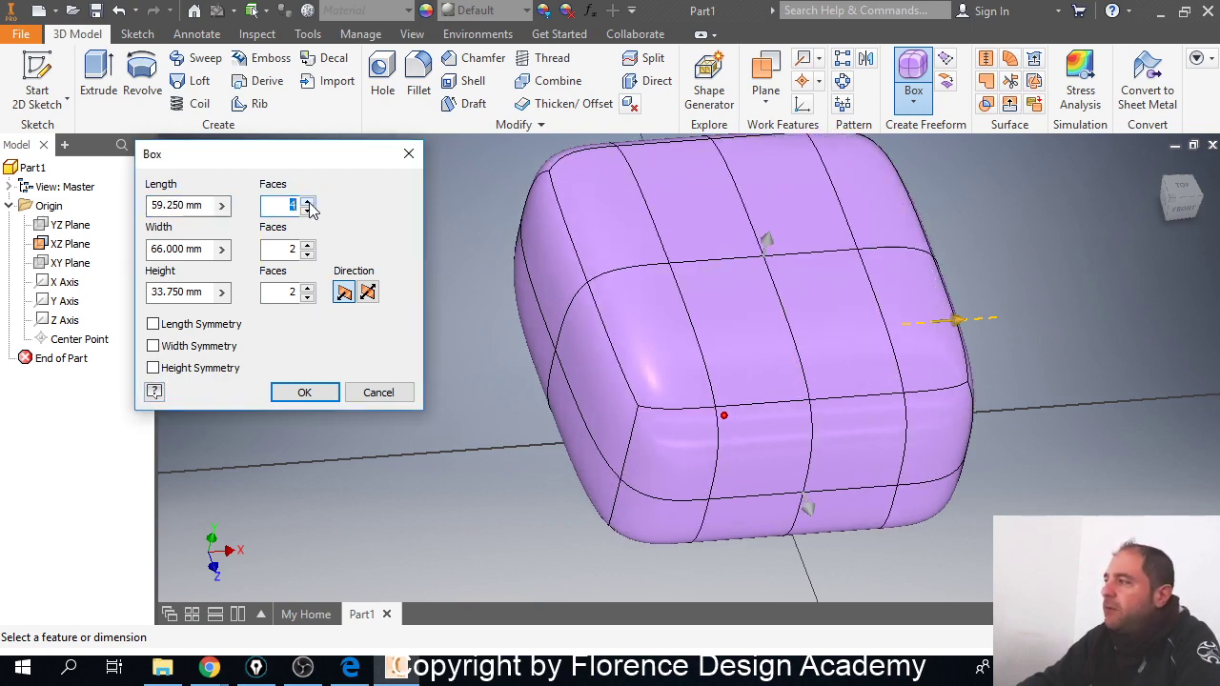
pyautogui.click(307, 202)
pyautogui.click(306, 202)
pyautogui.click(307, 202)
pyautogui.click(307, 202)
pyautogui.click(307, 202)
pyautogui.click(307, 202)
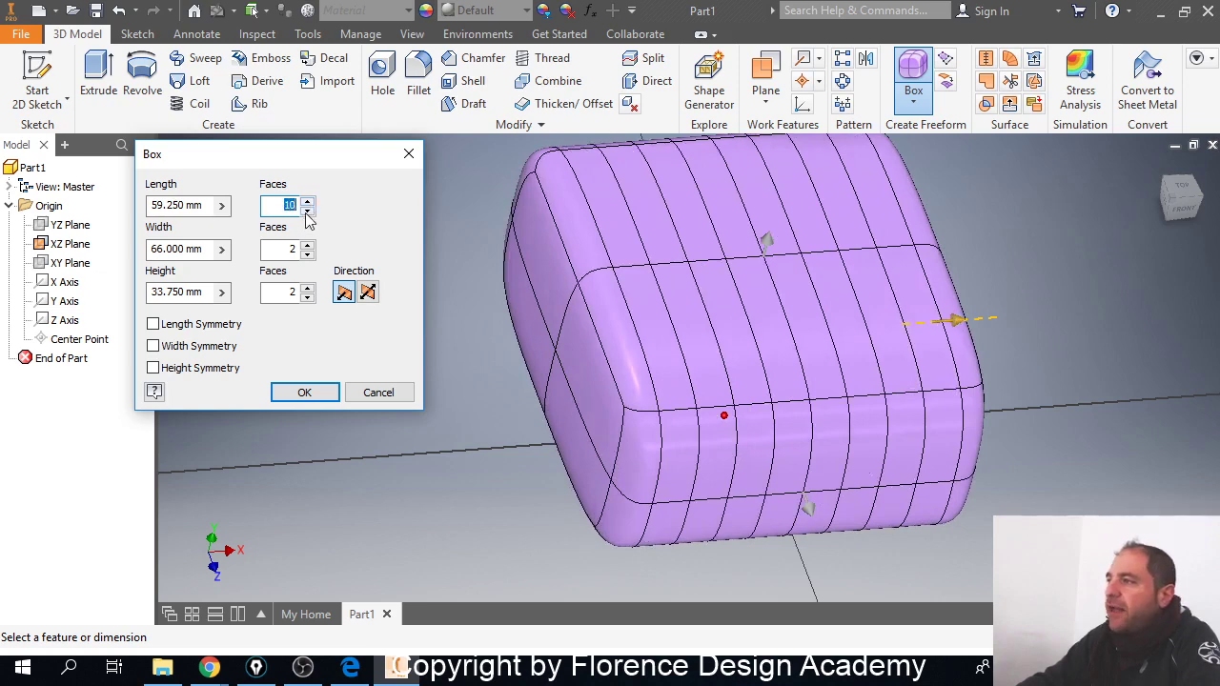
# Step: Reduce the number of faces along the box's length to 1
pyautogui.click(307, 213)
pyautogui.click(307, 213)
pyautogui.click(307, 214)
pyautogui.click(307, 214)
pyautogui.click(307, 214)
pyautogui.click(307, 214)
pyautogui.click(307, 214)
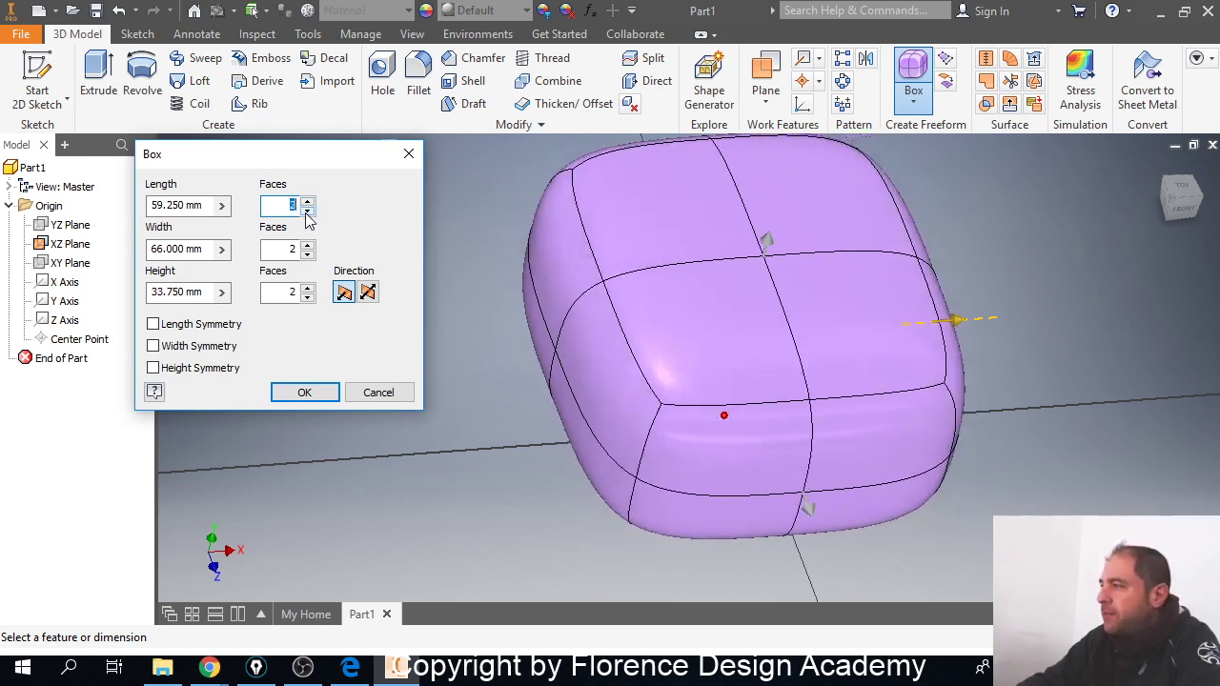
pyautogui.click(307, 214)
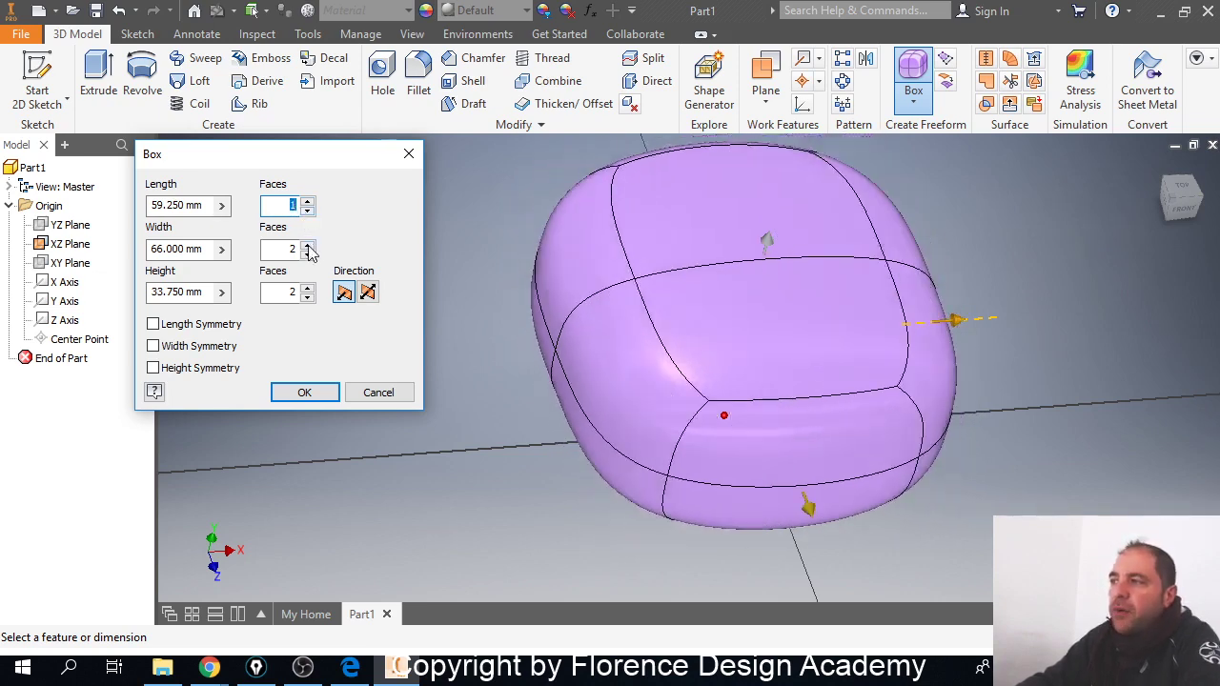
# Step: Raise the number of faces along the box's width to 8 and bring it back to 2
pyautogui.click(307, 244)
pyautogui.click(306, 246)
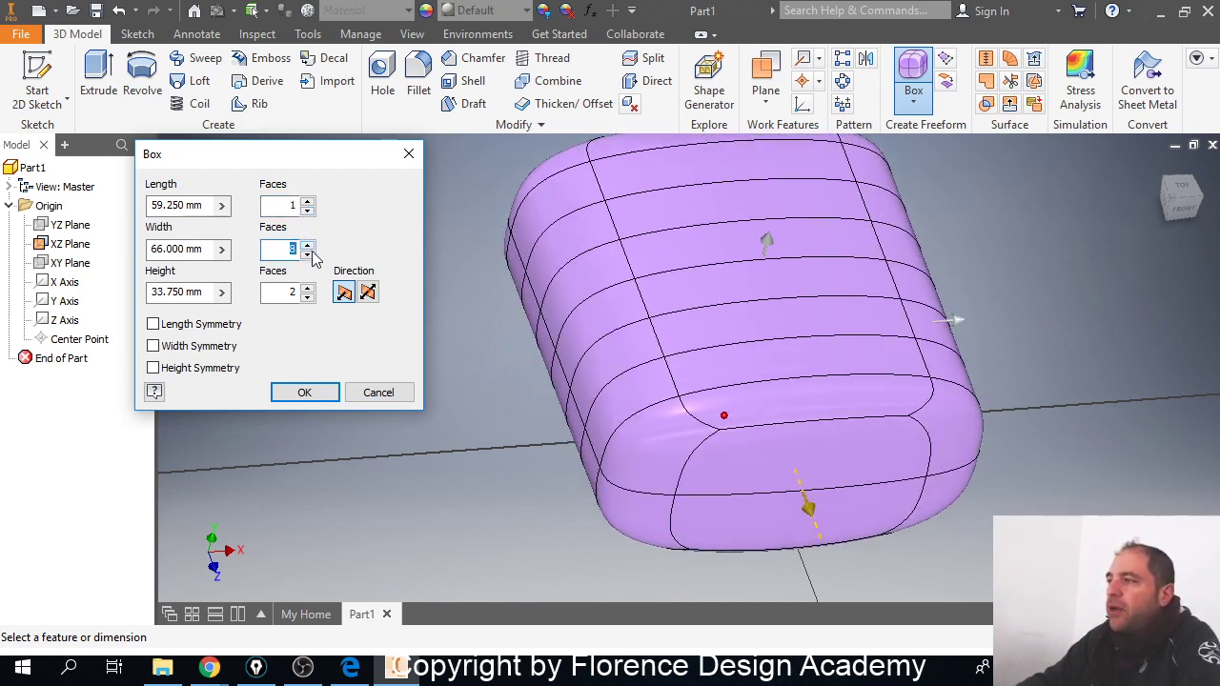
pyautogui.click(308, 255)
pyautogui.click(307, 254)
pyautogui.click(307, 254)
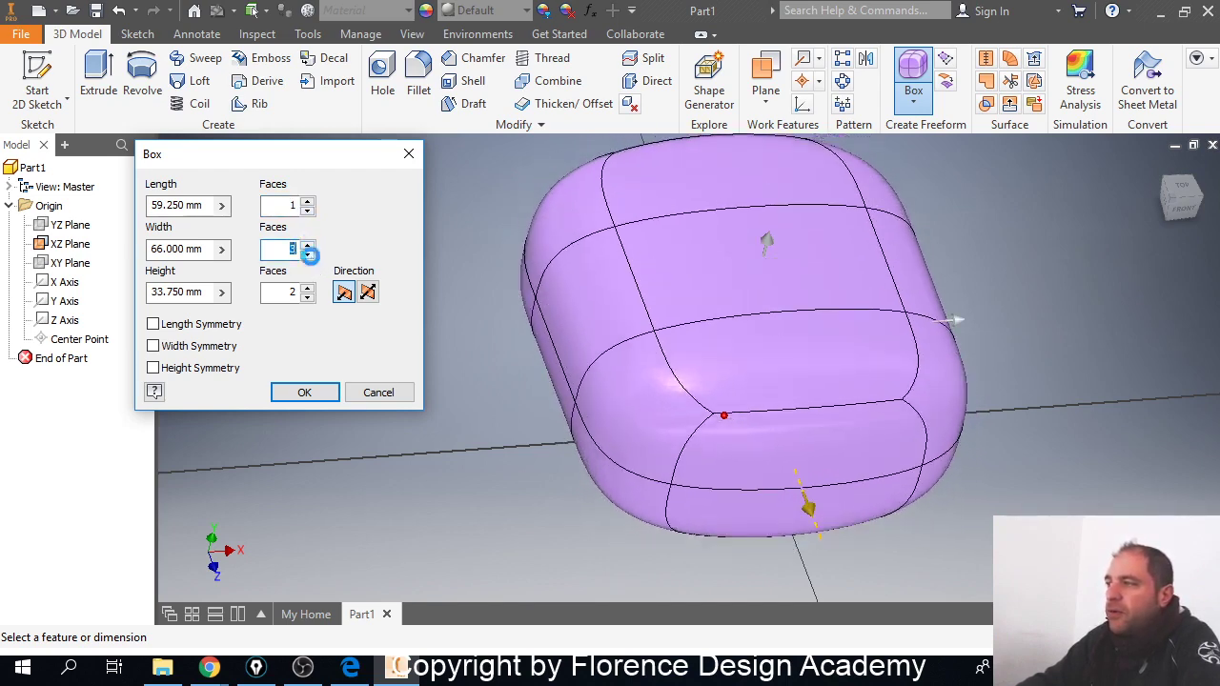
pyautogui.click(307, 254)
# Step: Raise the number of faces along the box's height to 6 and bring it back to 2
pyautogui.click(308, 288)
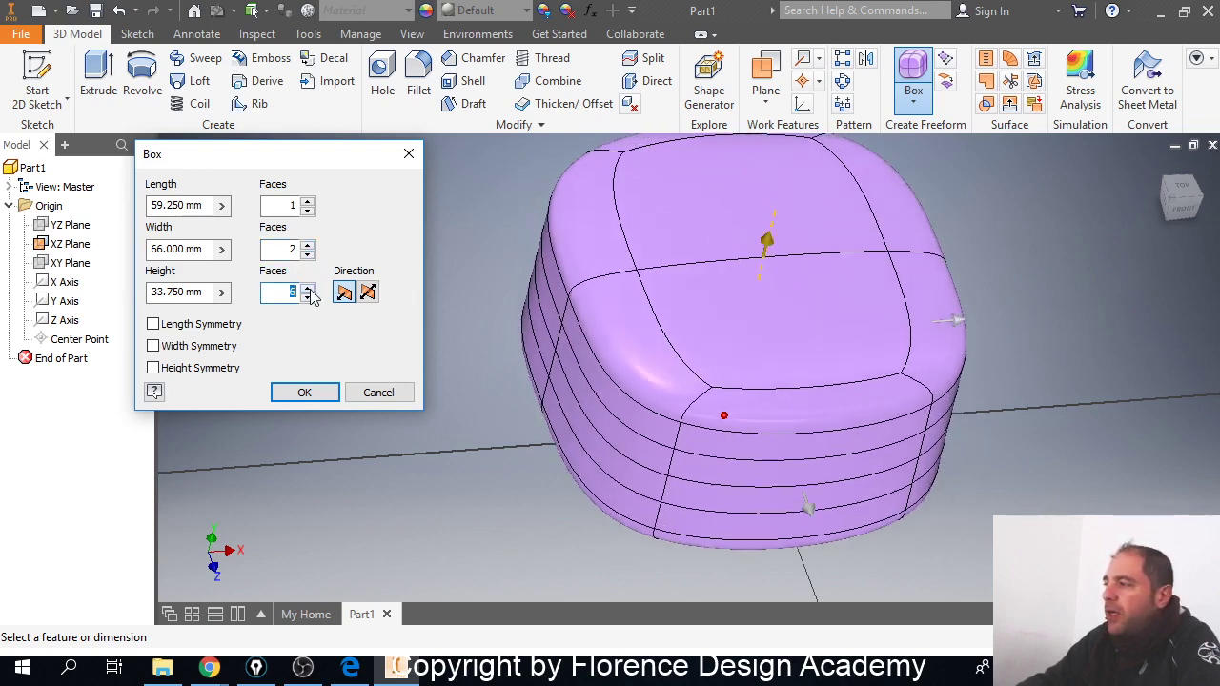
pyautogui.click(308, 288)
pyautogui.click(307, 298)
pyautogui.click(307, 298)
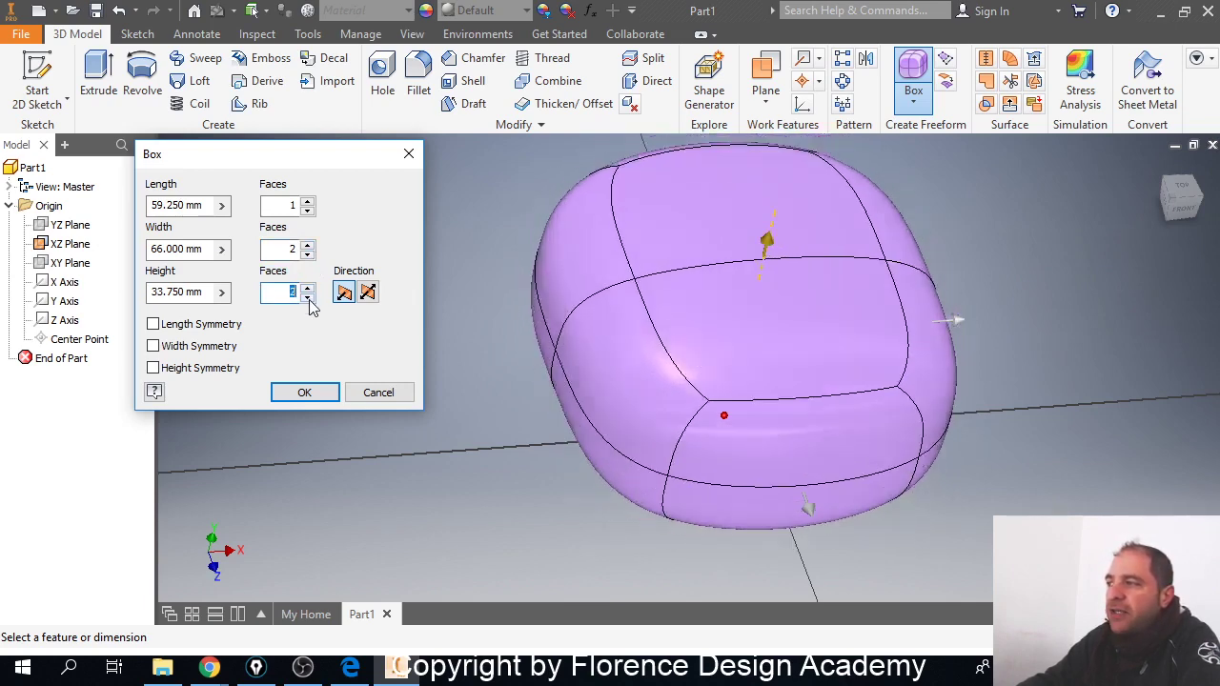
# Step: Set the number of faces along the box's length to 2 and create the freeform box
pyautogui.click(307, 201)
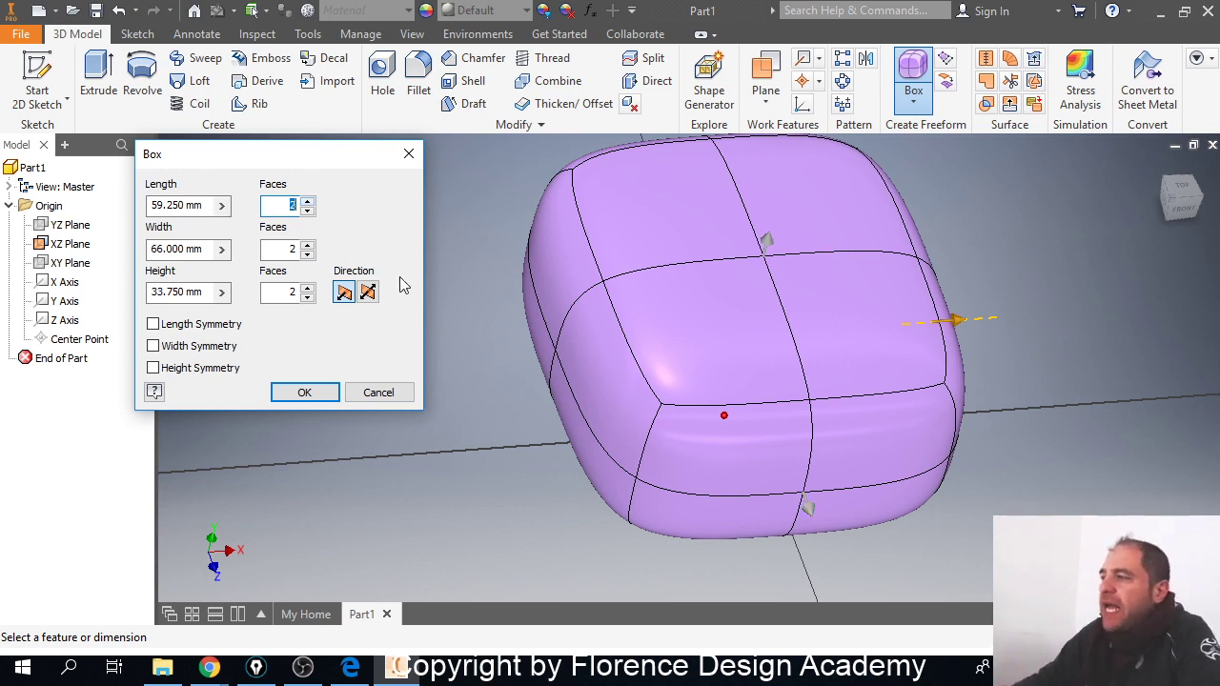
pyautogui.click(307, 395)
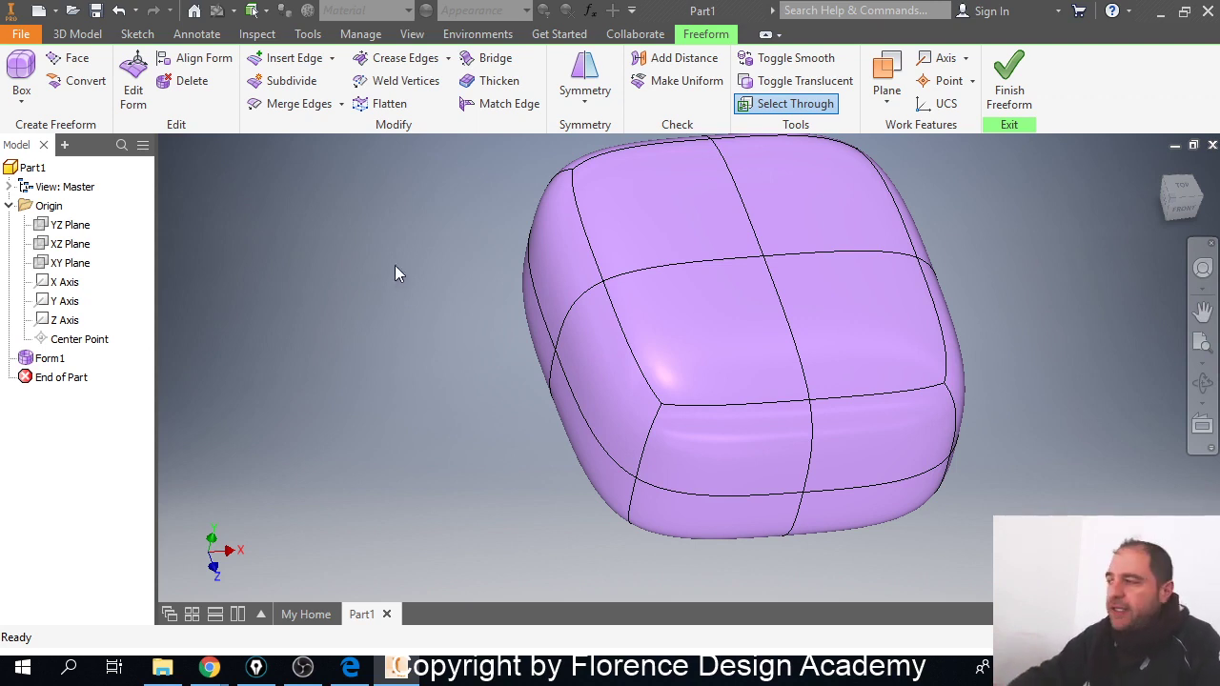
# Step: Open the freeform box for editing with Edit Form and select the front-left face of its top surface
pyautogui.moveTo(525, 430); pyautogui.dragTo(410, 469, button='middle')
pyautogui.keyDown('shift'); pyautogui.moveTo(578, 445); pyautogui.dragTo(739, 337, button='middle'); pyautogui.keyUp('shift')
pyautogui.keyDown('shift'); pyautogui.moveTo(750, 340); pyautogui.dragTo(668, 362, button='middle'); pyautogui.keyUp('shift')
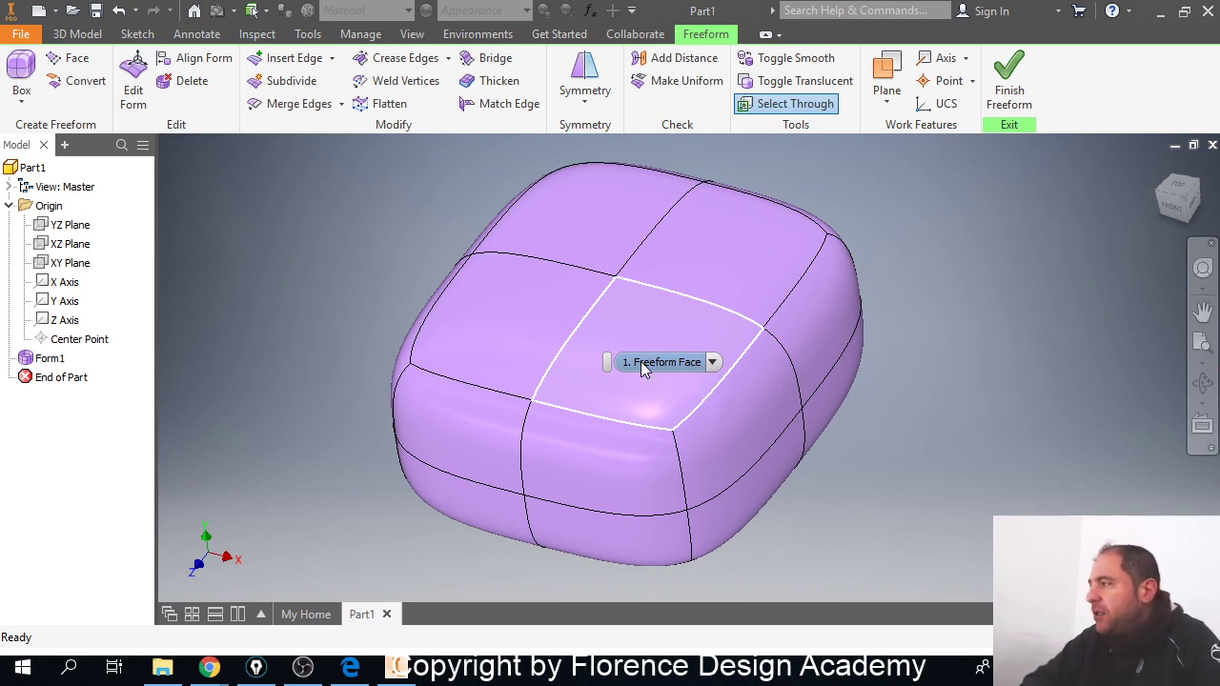
pyautogui.click(366, 328)
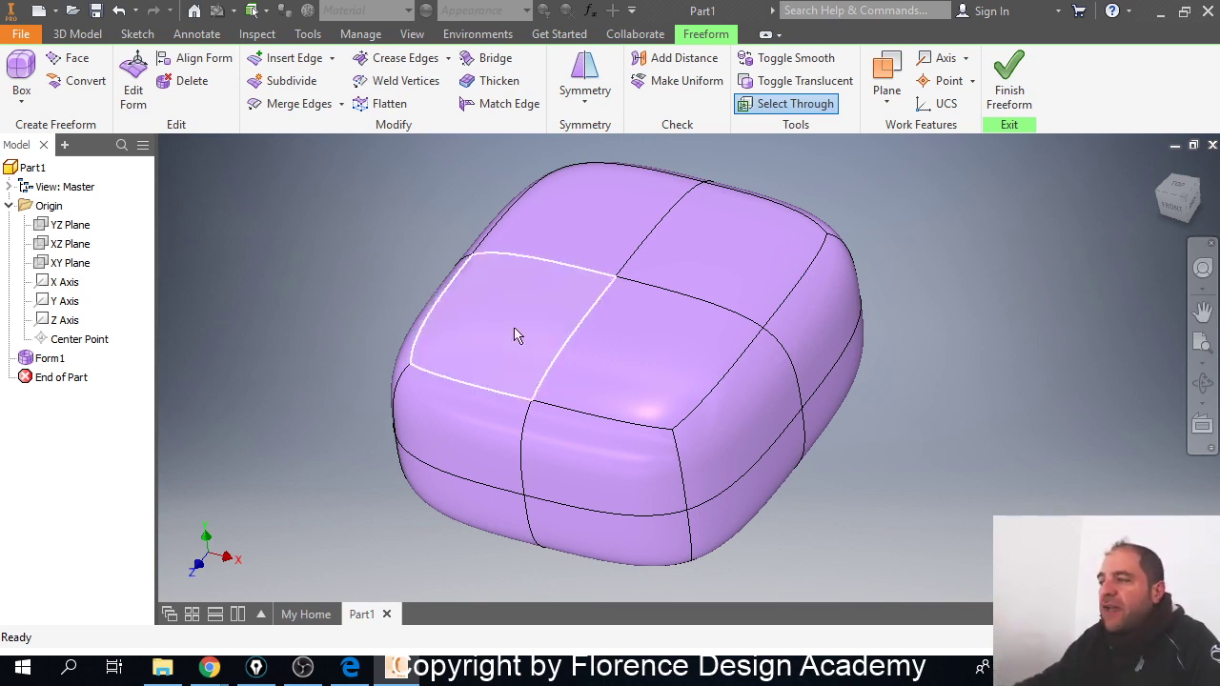
pyautogui.moveTo(546, 367)
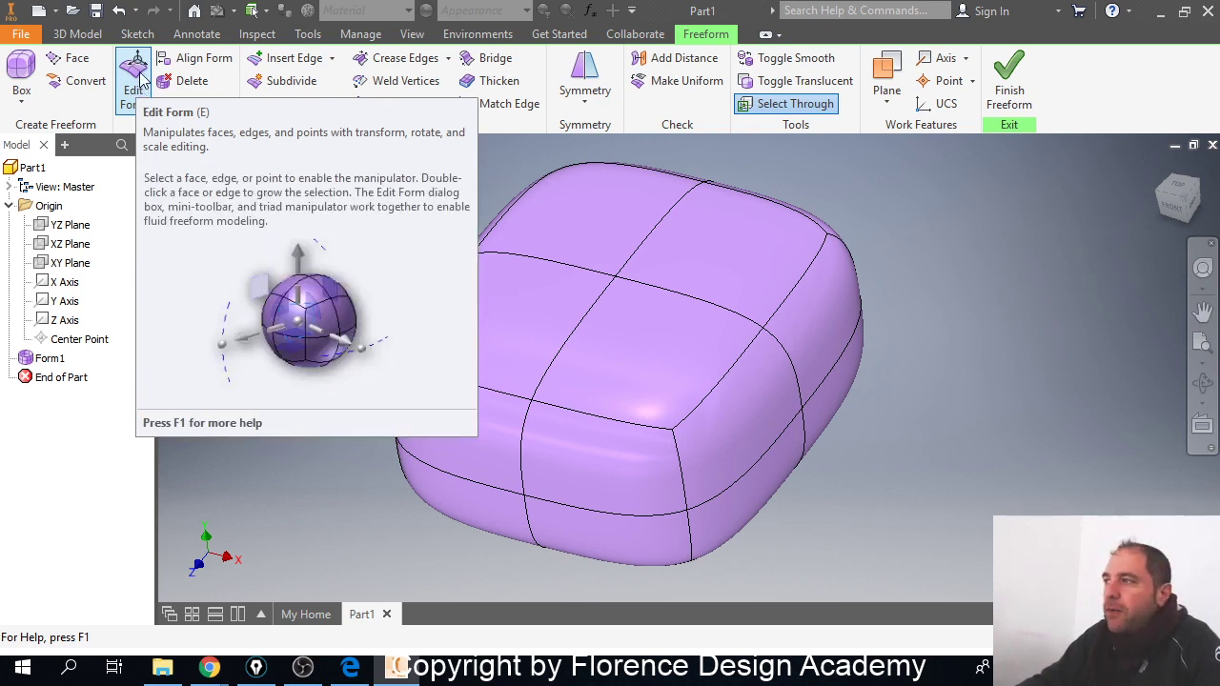
pyautogui.click(139, 78)
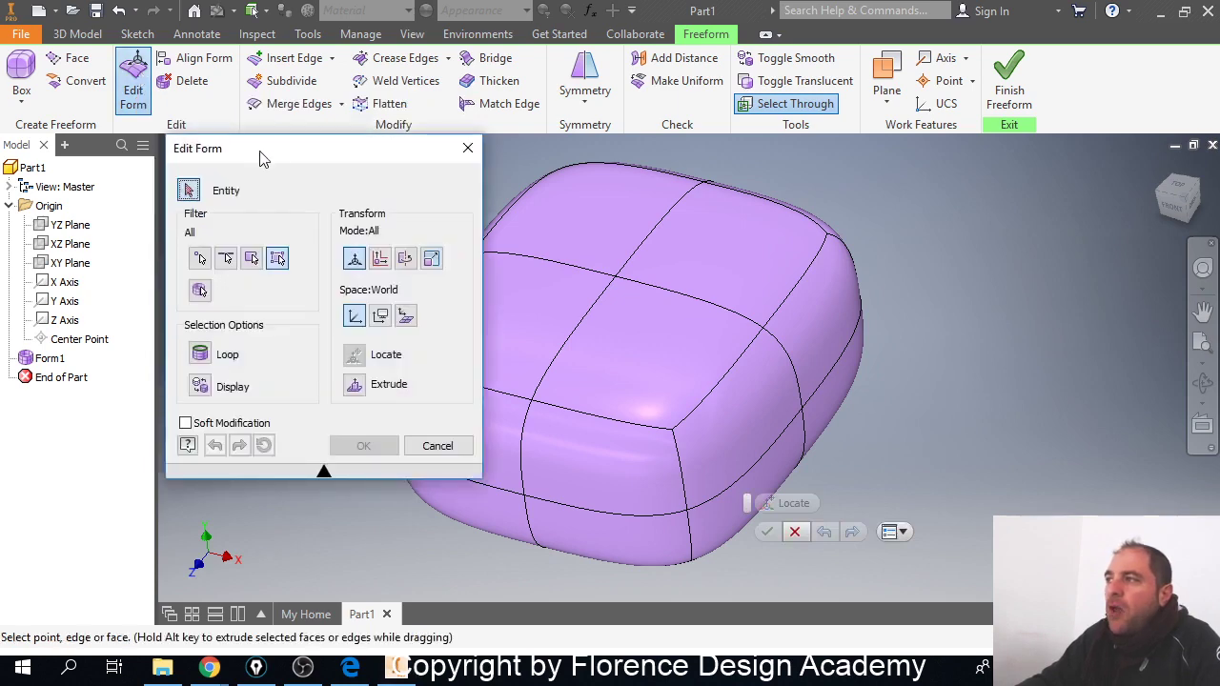
pyautogui.moveTo(282, 158); pyautogui.dragTo(243, 164)
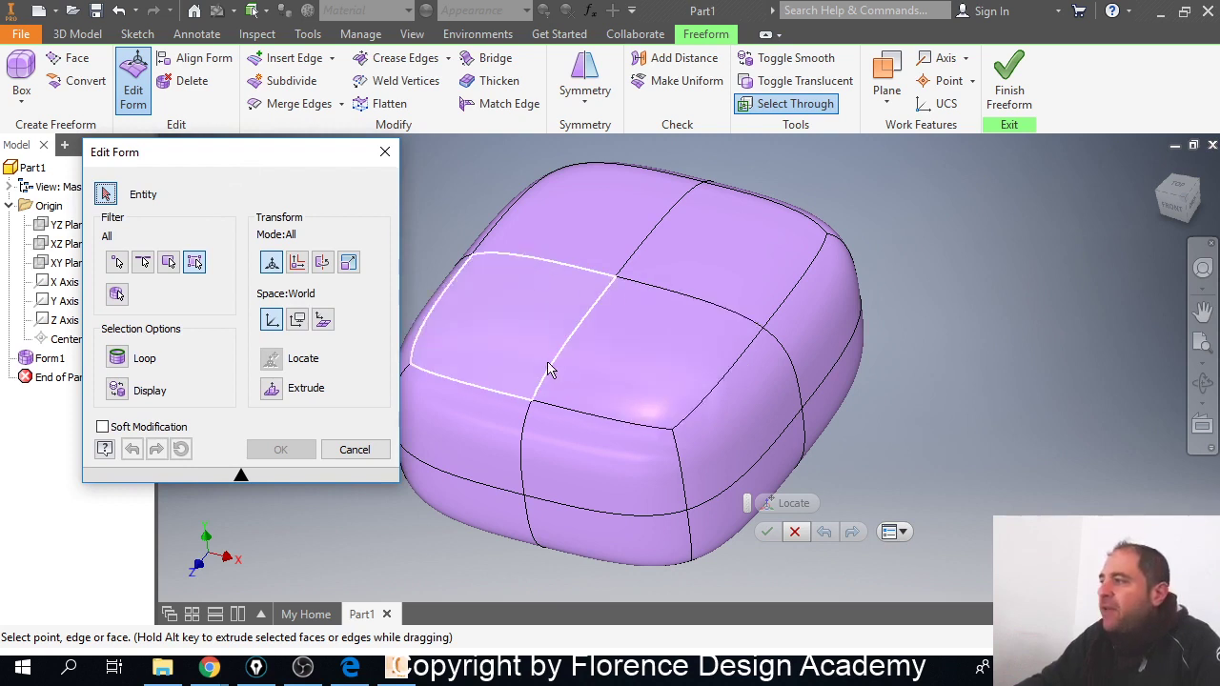
pyautogui.moveTo(549, 365); pyautogui.dragTo(572, 354, button='middle')
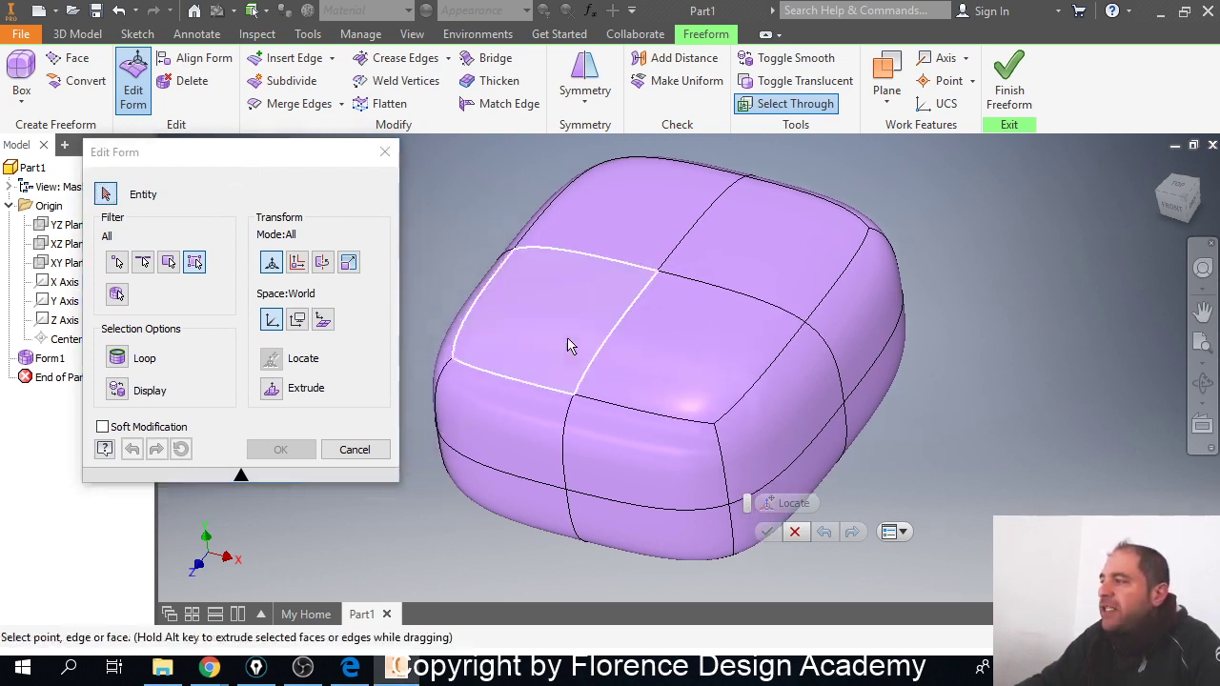
pyautogui.click(569, 348)
pyautogui.moveTo(262, 162); pyautogui.dragTo(263, 171)
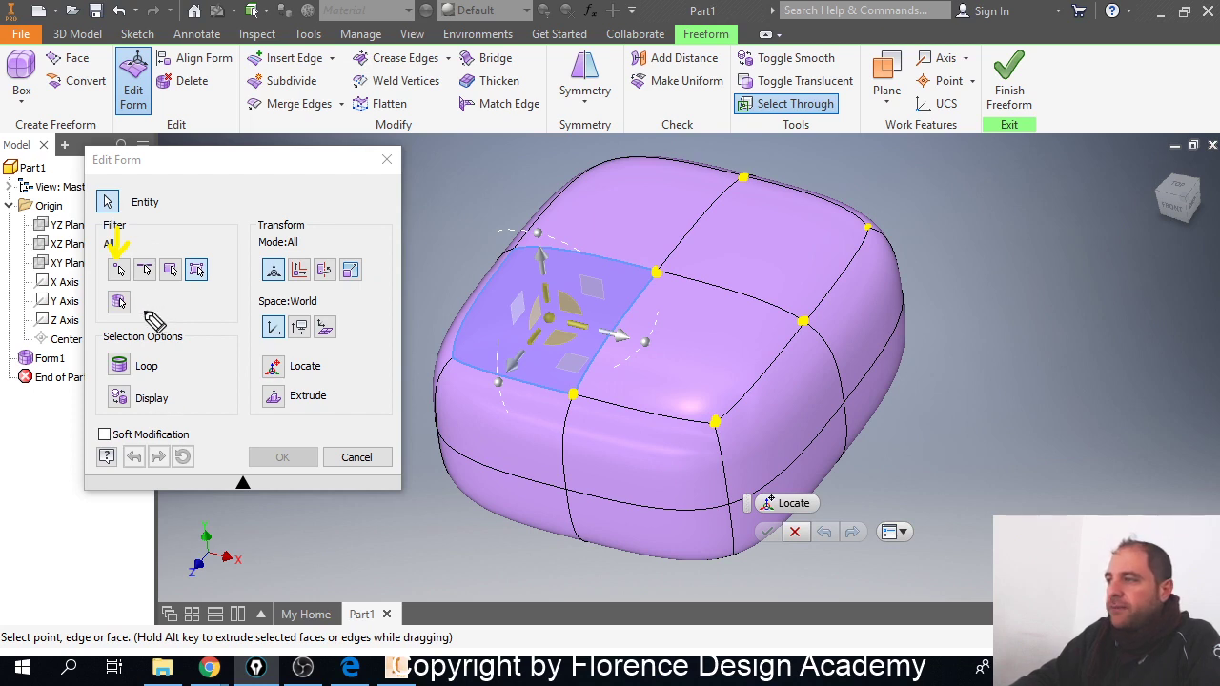
# Step: Mark the Edge, Face and All selection filters with pink, blue and green arrows, trying the Face filter on the front-right top face
pyautogui.moveTo(145, 314)
pyautogui.mouseDown()
pyautogui.moveTo(143, 277)
pyautogui.moveTo(153, 284)
pyautogui.mouseUp()
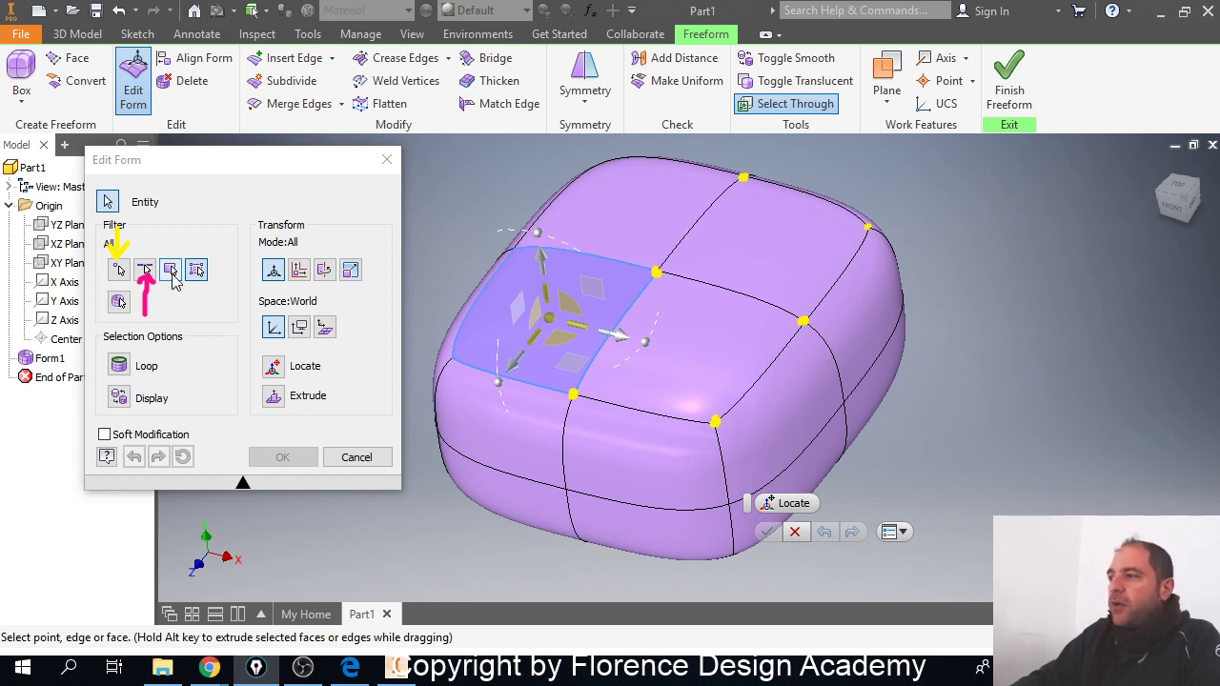
pyautogui.click(172, 272)
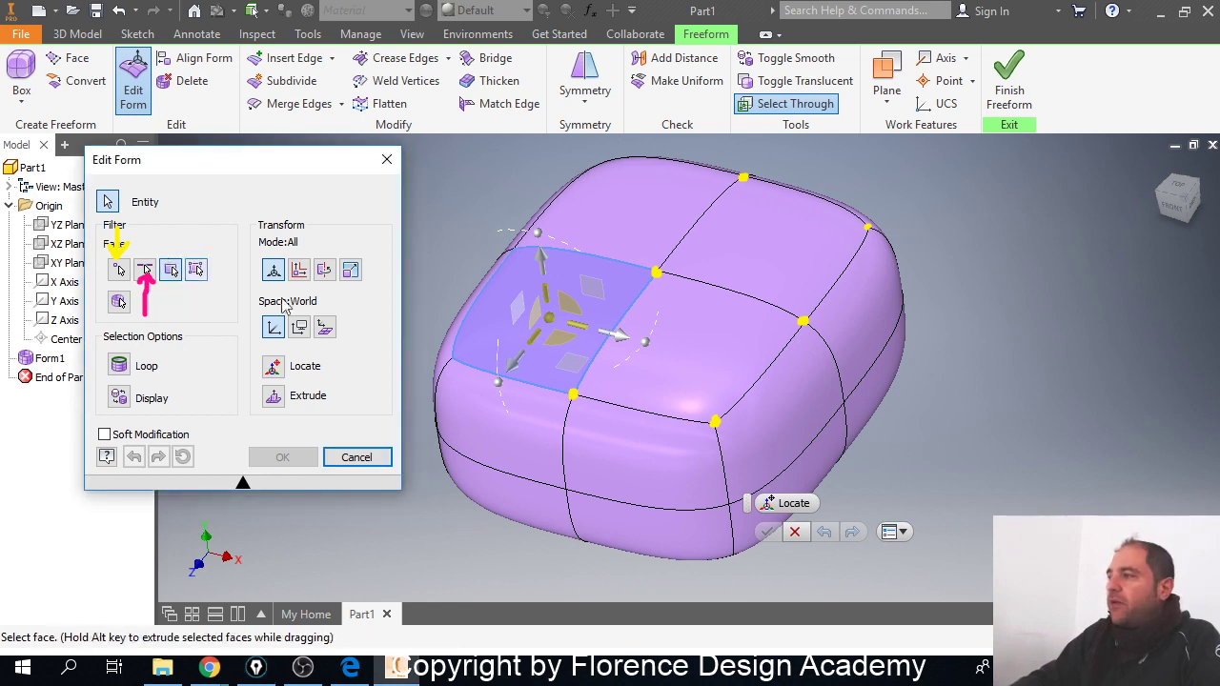
pyautogui.click(664, 350)
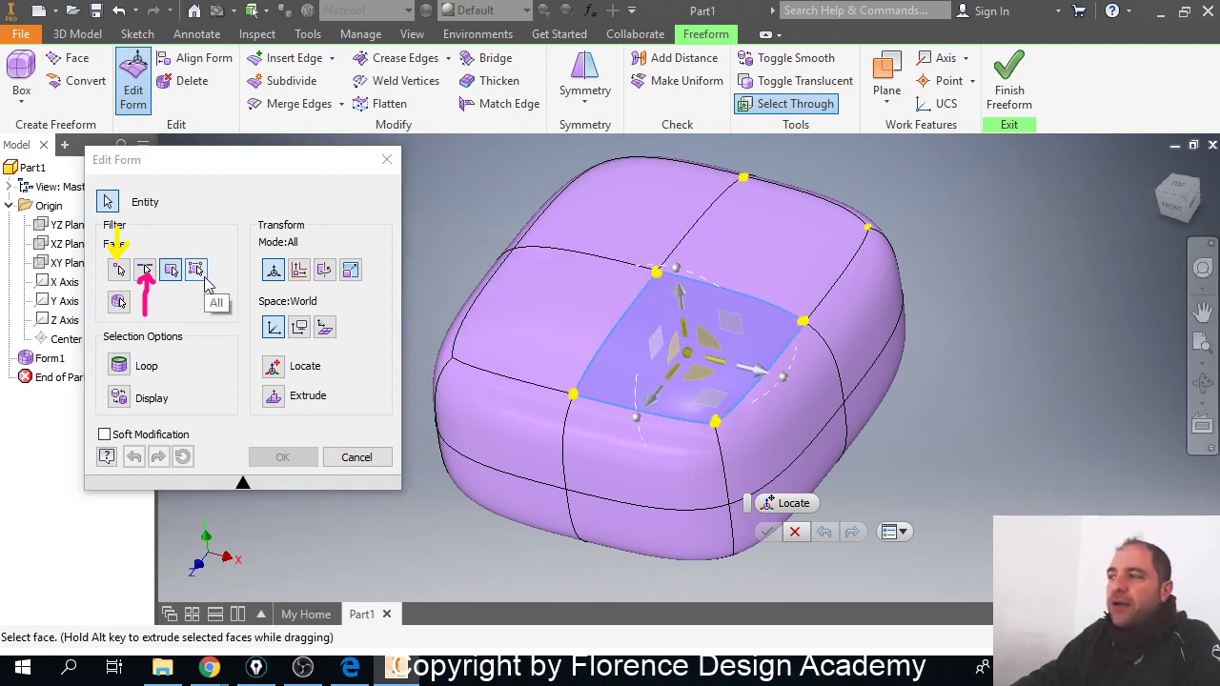
pyautogui.click(197, 271)
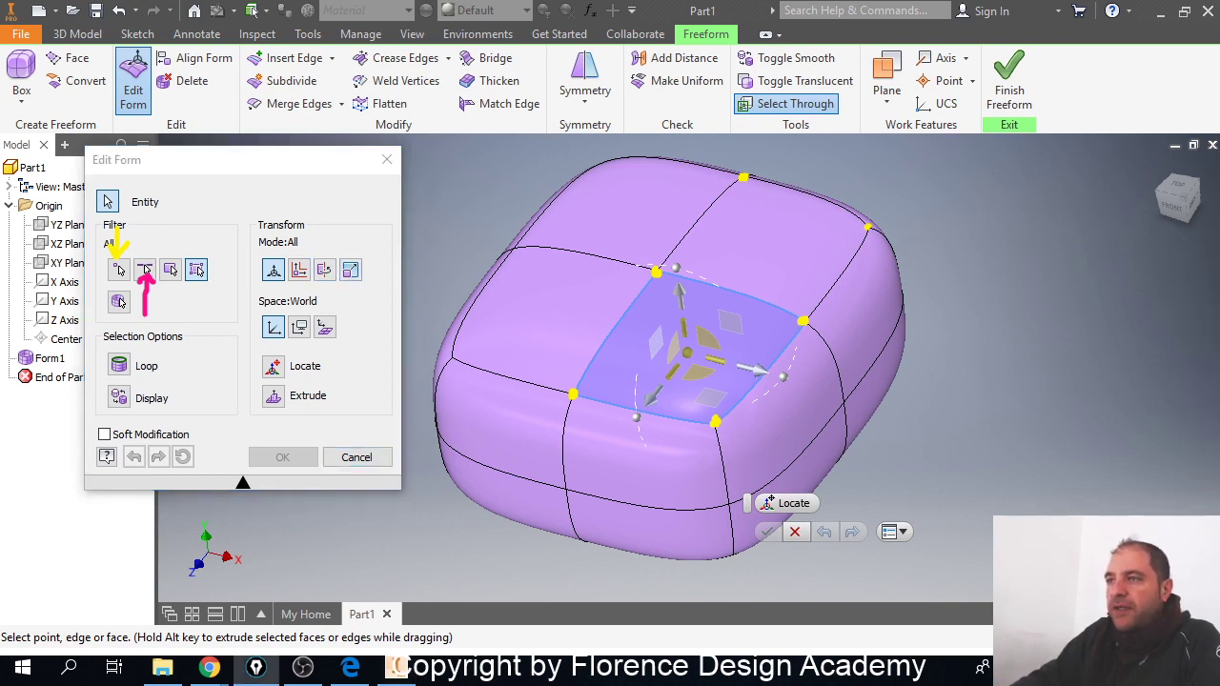
pyautogui.moveTo(167, 225)
pyautogui.mouseDown()
pyautogui.moveTo(167, 257)
pyautogui.moveTo(174, 244)
pyautogui.mouseUp()
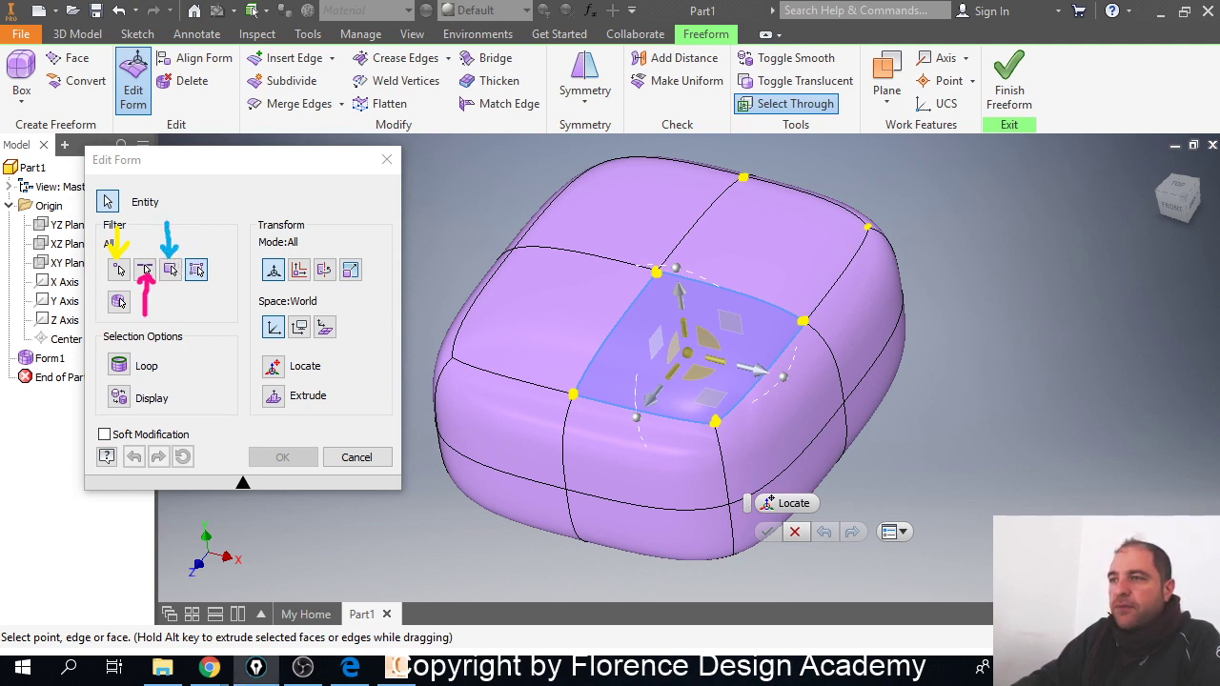
pyautogui.moveTo(196, 322)
pyautogui.mouseDown()
pyautogui.moveTo(195, 281)
pyautogui.moveTo(205, 292)
pyautogui.mouseUp()
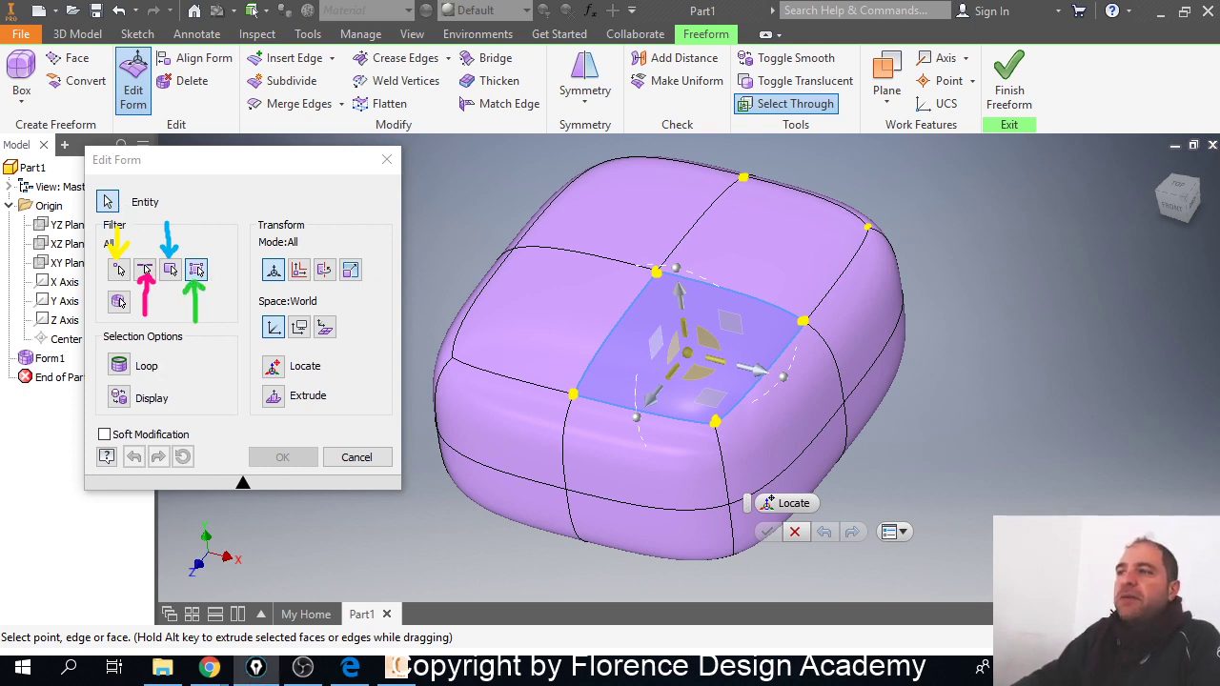
# Step: Limit the selection to points and select the front-left corner point of the box's top surface
pyautogui.click(119, 270)
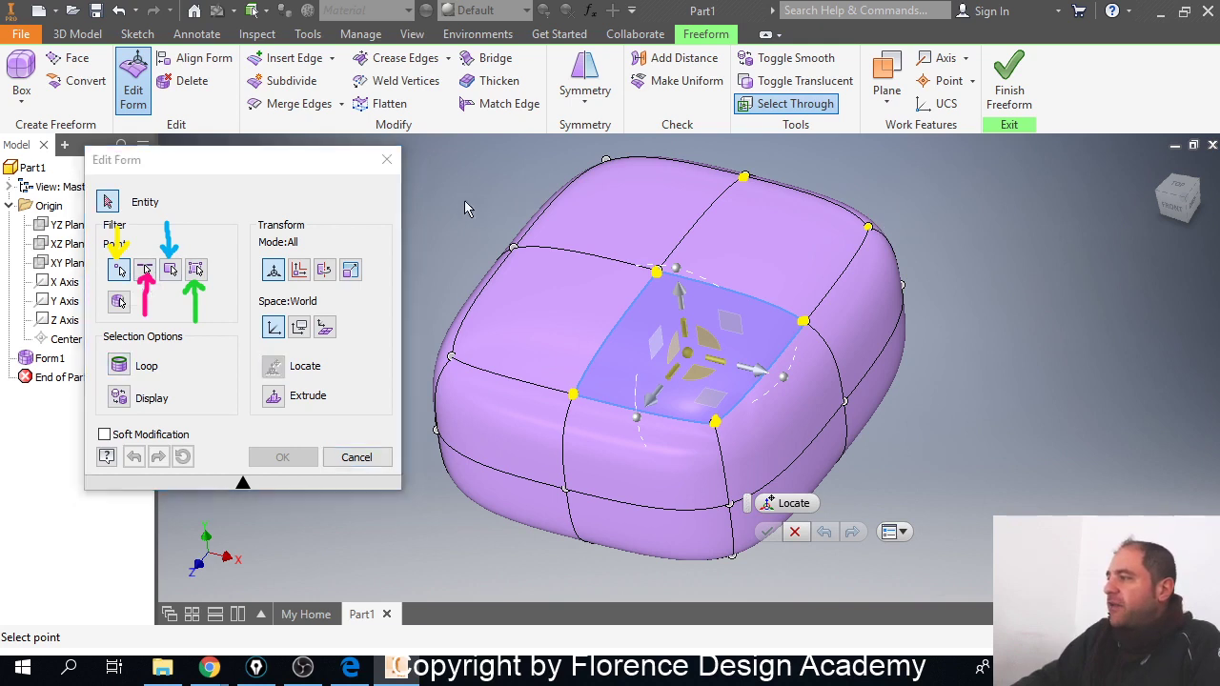
pyautogui.moveTo(459, 194); pyautogui.dragTo(827, 453)
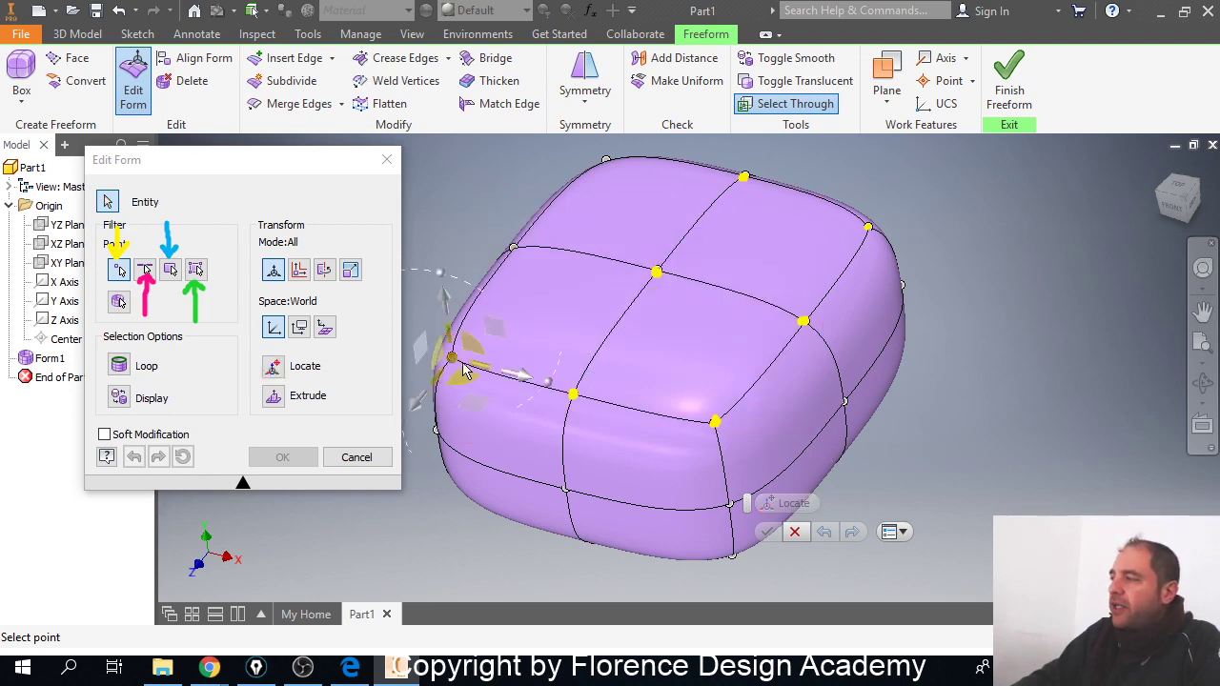
pyautogui.scroll(-5, 539, 338)
pyautogui.scroll(5, 539, 347)
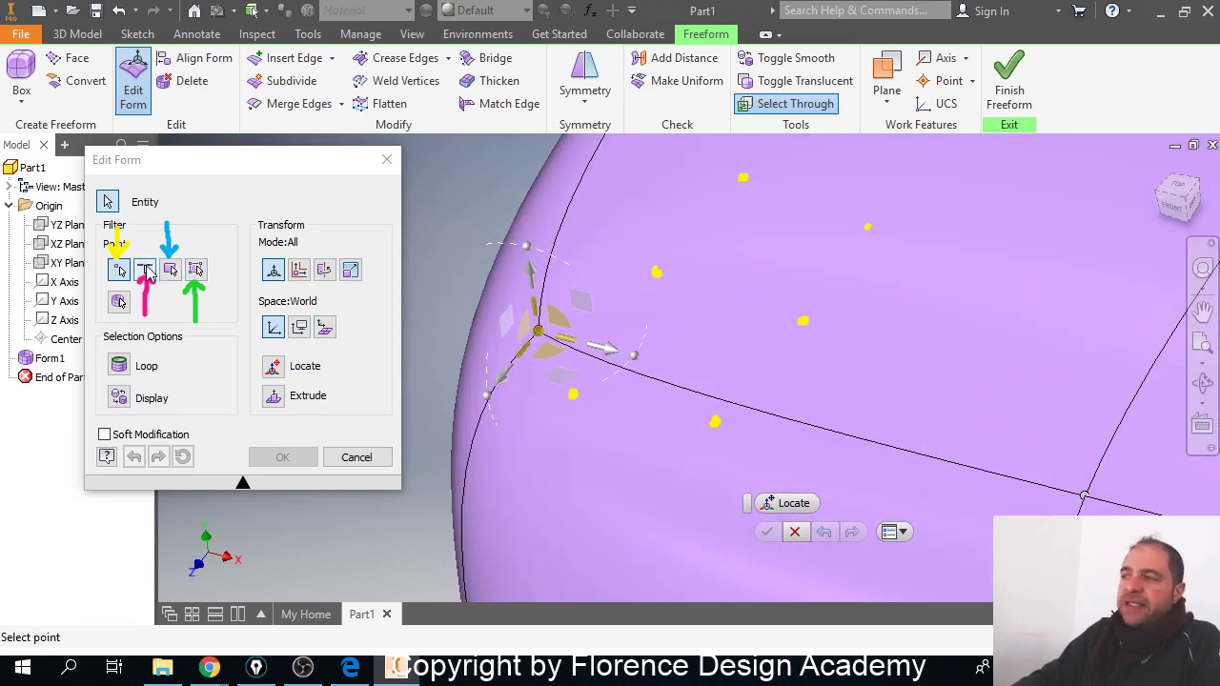
# Step: Limit the selection to edges and select individual edges around the front of the box's top surface
pyautogui.click(148, 272)
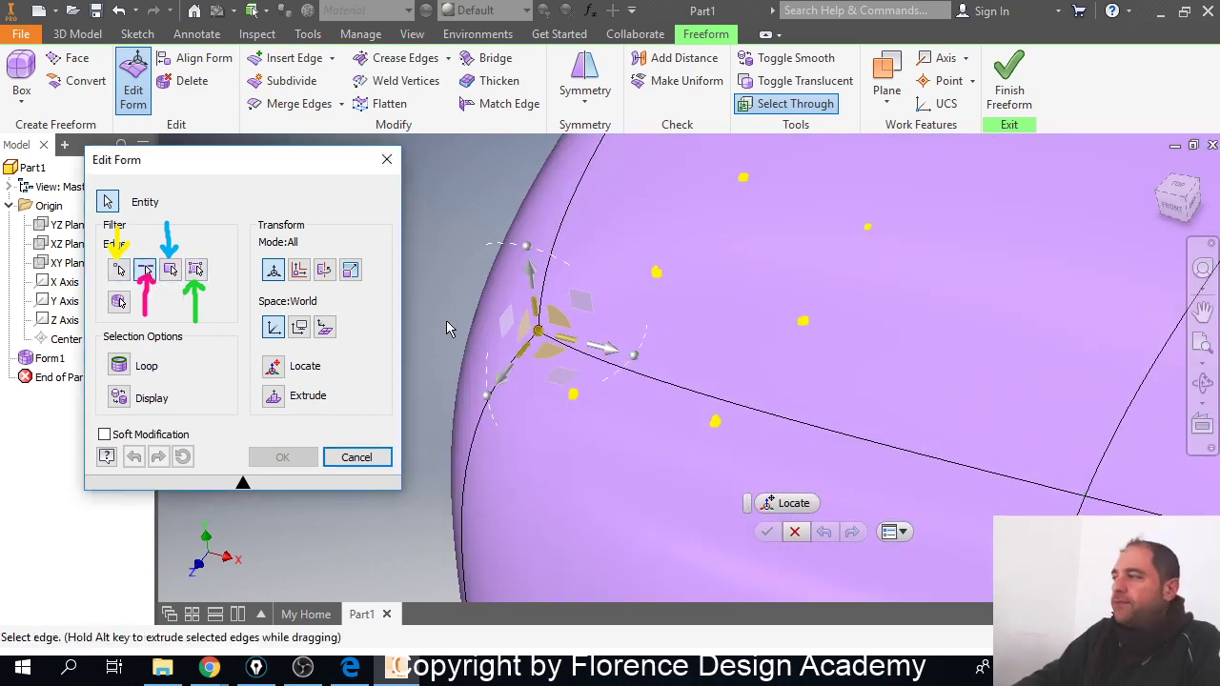
pyautogui.scroll(-4, 446, 322)
pyautogui.click(567, 349)
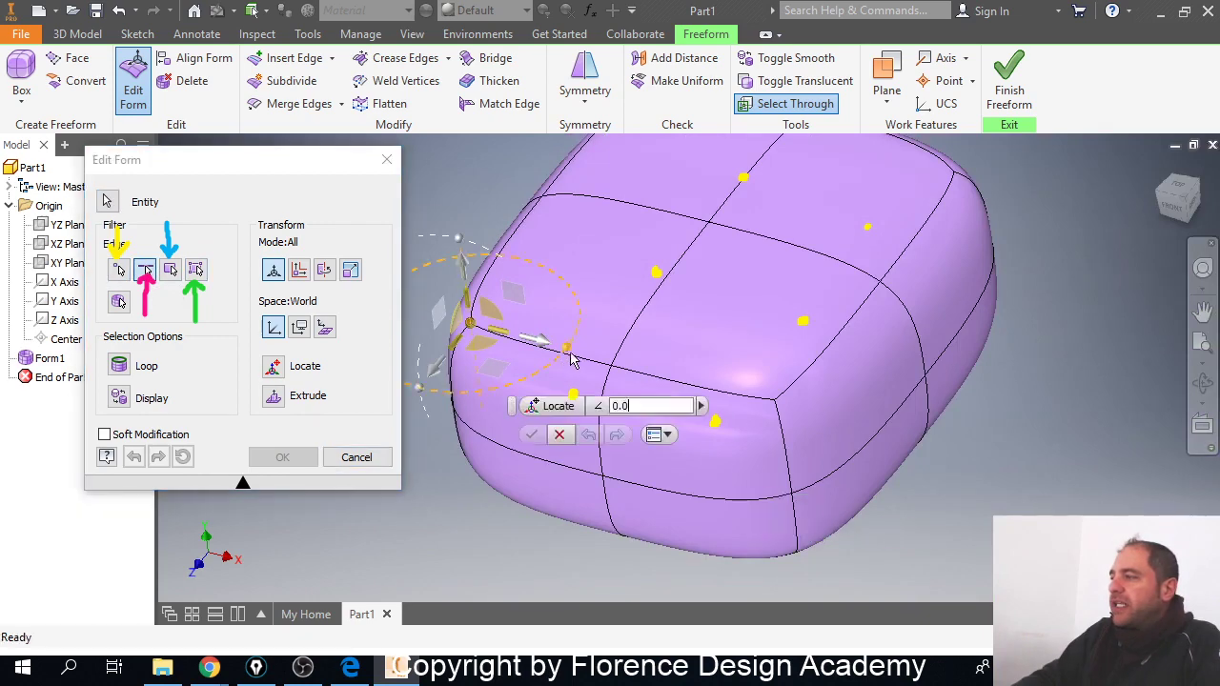
pyautogui.click(625, 343)
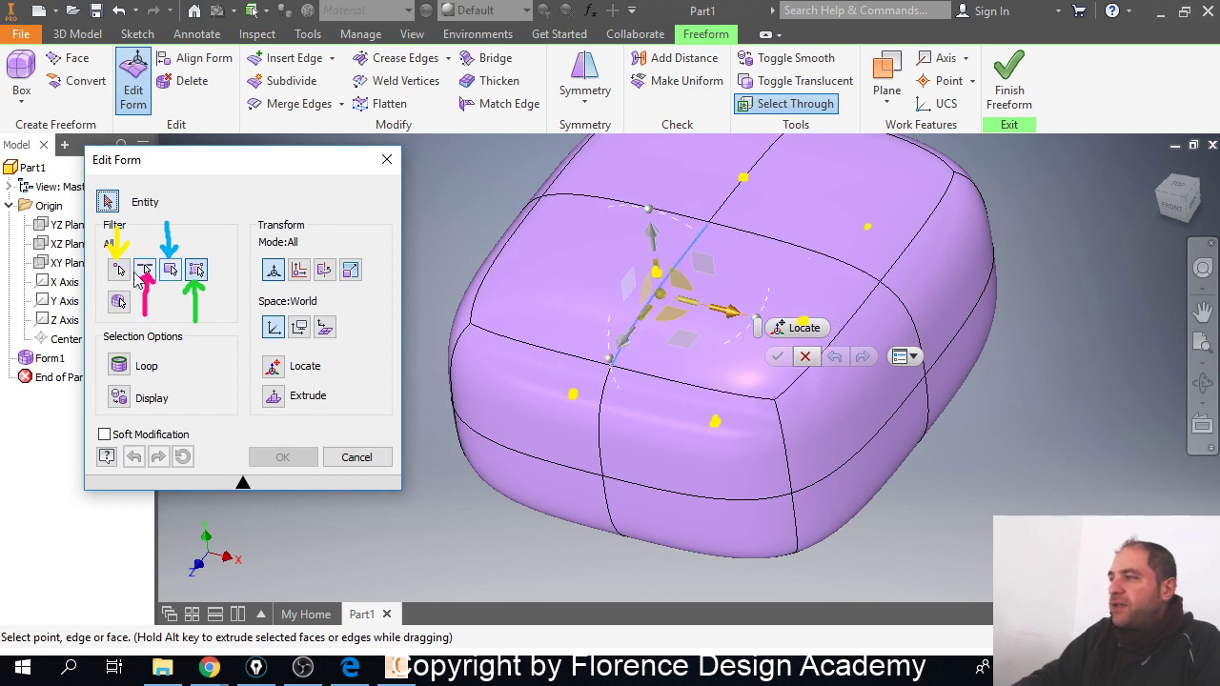
pyautogui.click(143, 271)
pyautogui.click(656, 378)
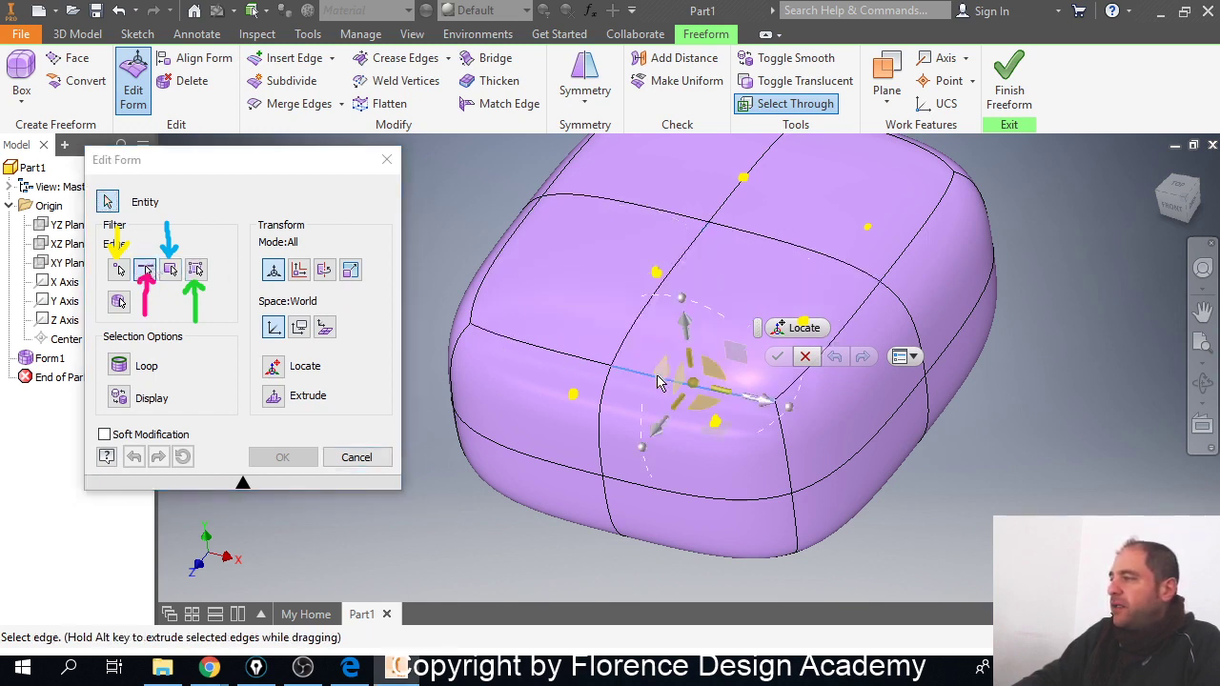
pyautogui.click(606, 408)
pyautogui.click(653, 296)
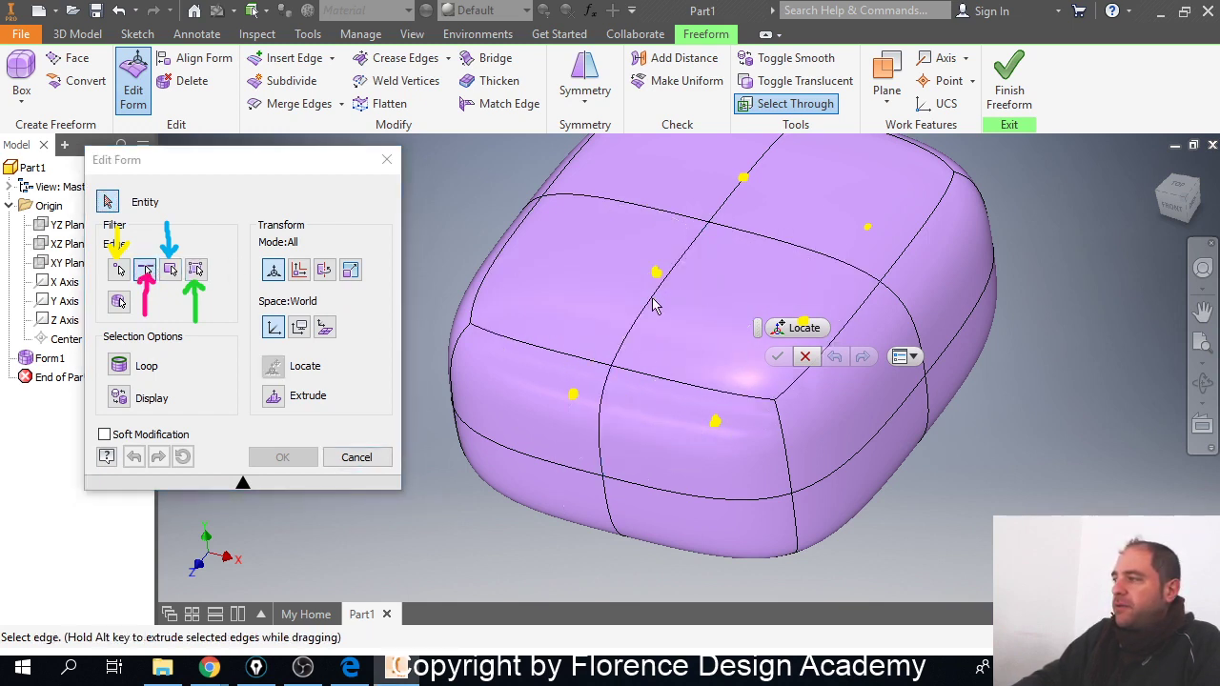
# Step: Limit the selection to faces and select the upper-right face on the front of the box
pyautogui.click(171, 271)
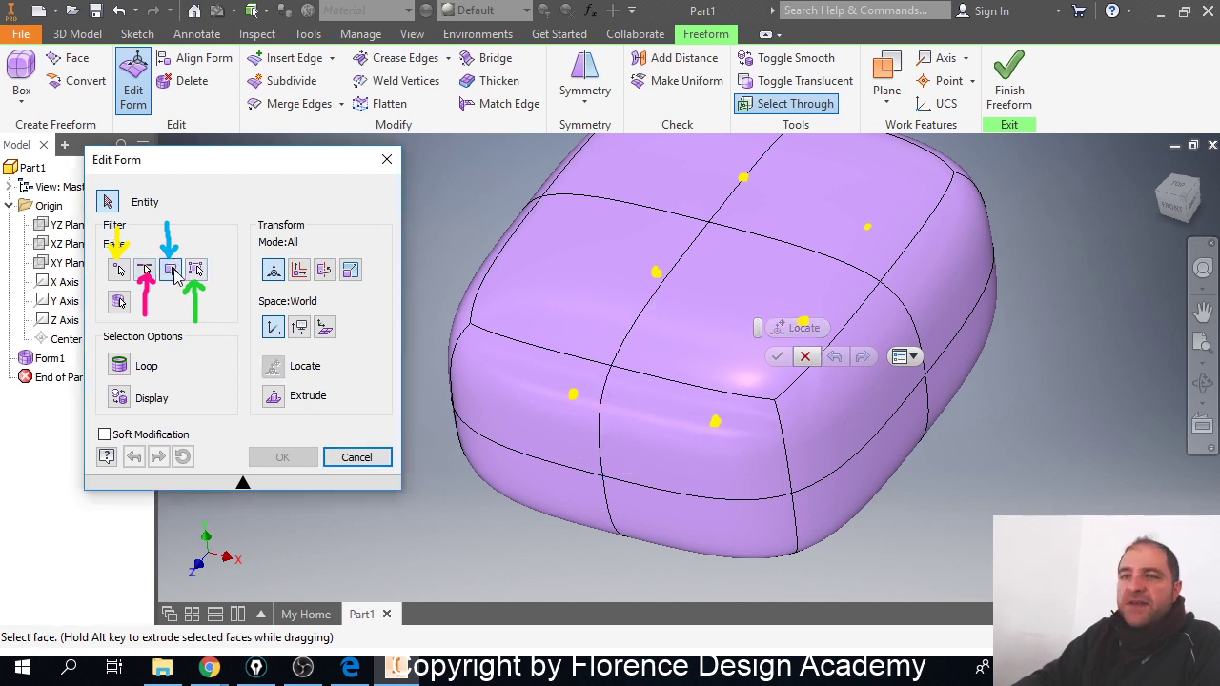
pyautogui.click(766, 324)
pyautogui.click(672, 438)
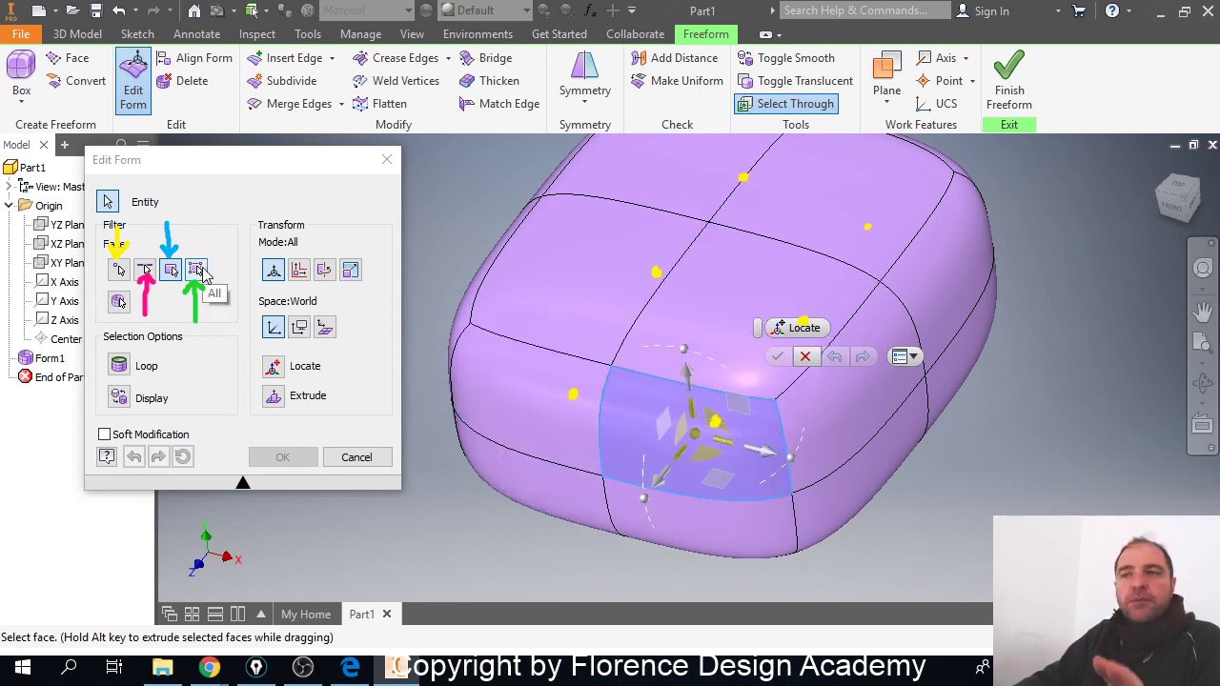
# Step: Allow all entity types and select points, edges and faces of the box in turn
pyautogui.click(198, 271)
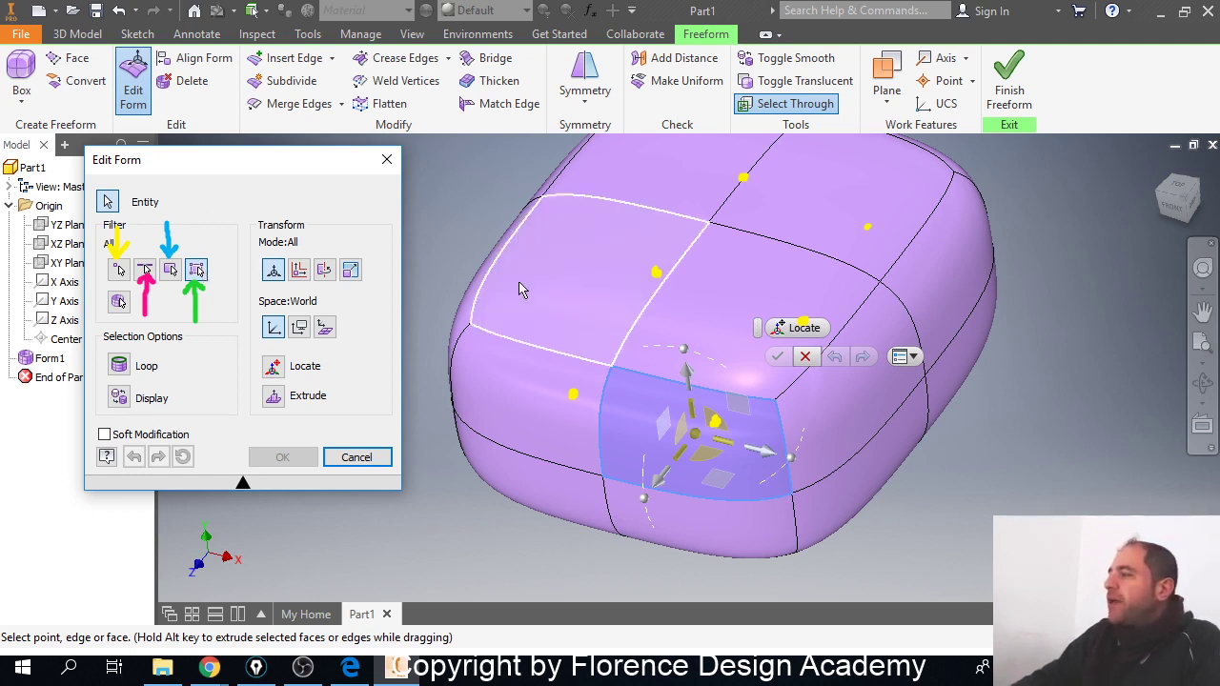
pyautogui.click(710, 225)
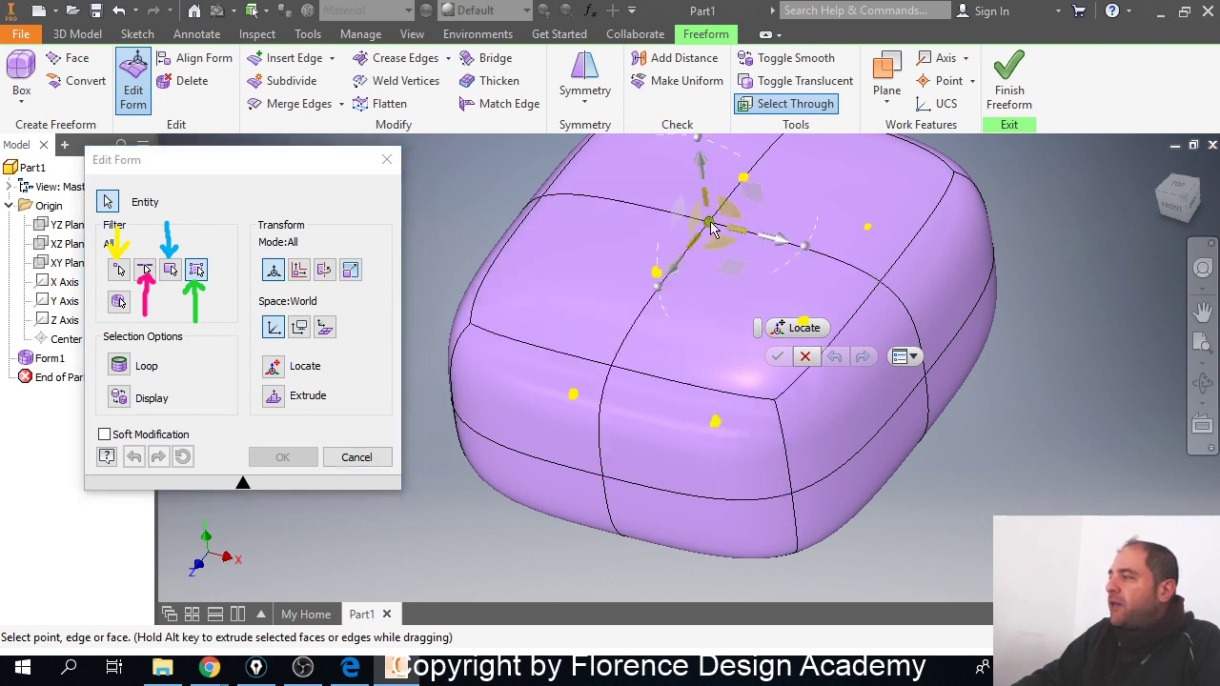
pyautogui.click(614, 367)
pyautogui.click(694, 381)
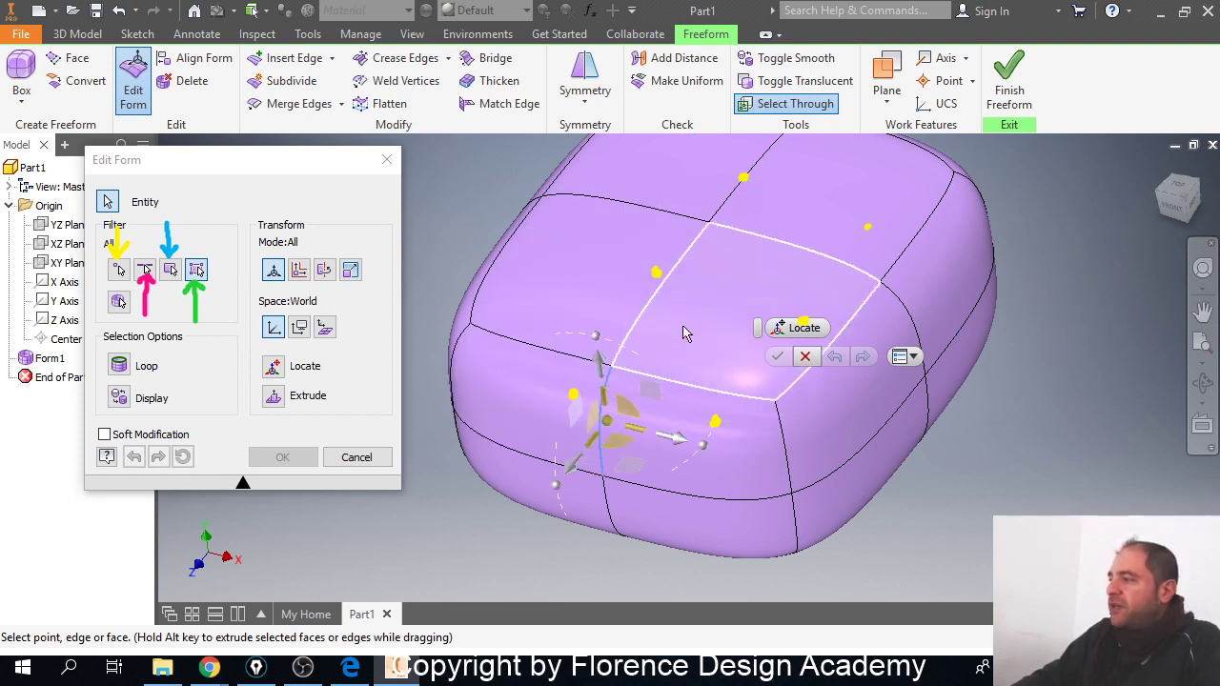
pyautogui.click(686, 333)
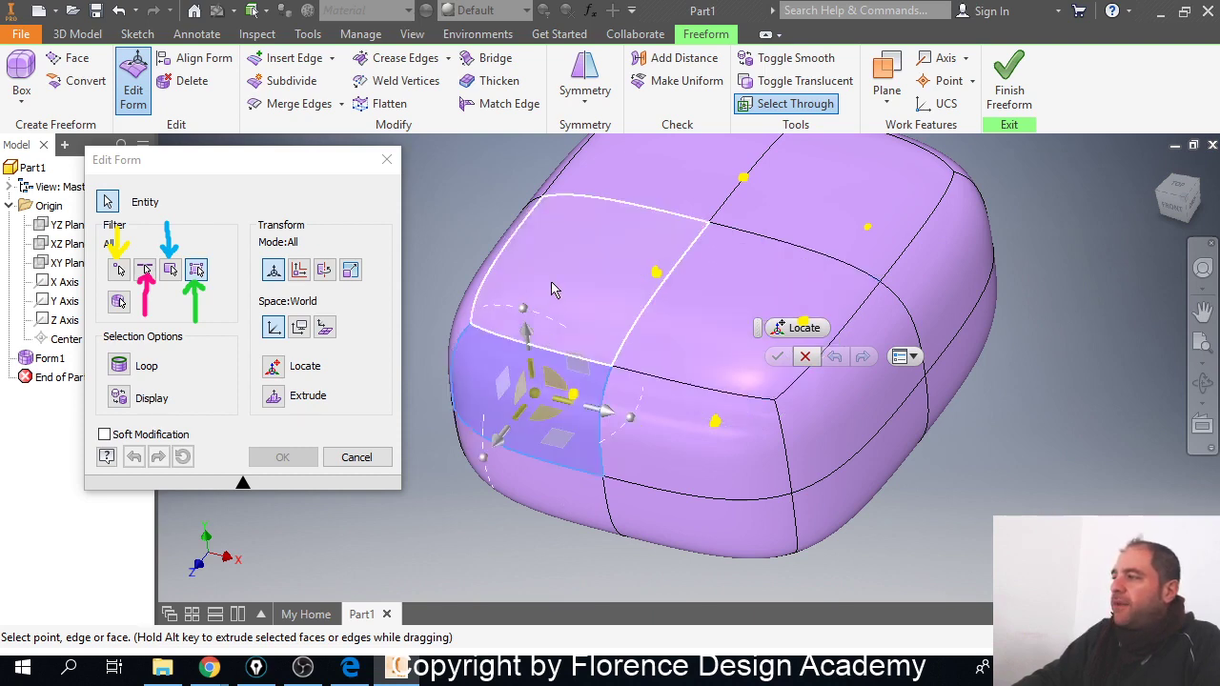
pyautogui.click(639, 424)
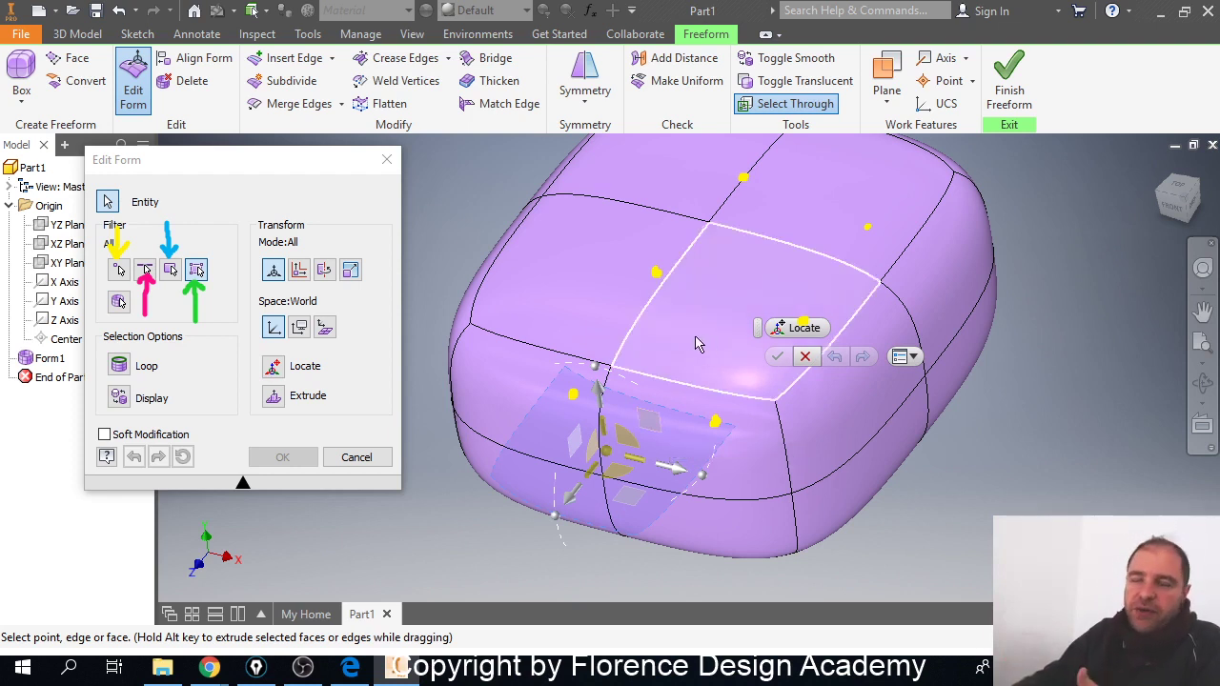
# Step: Limit the selection to bodies and select the entire freeform box
pyautogui.moveTo(696, 343)
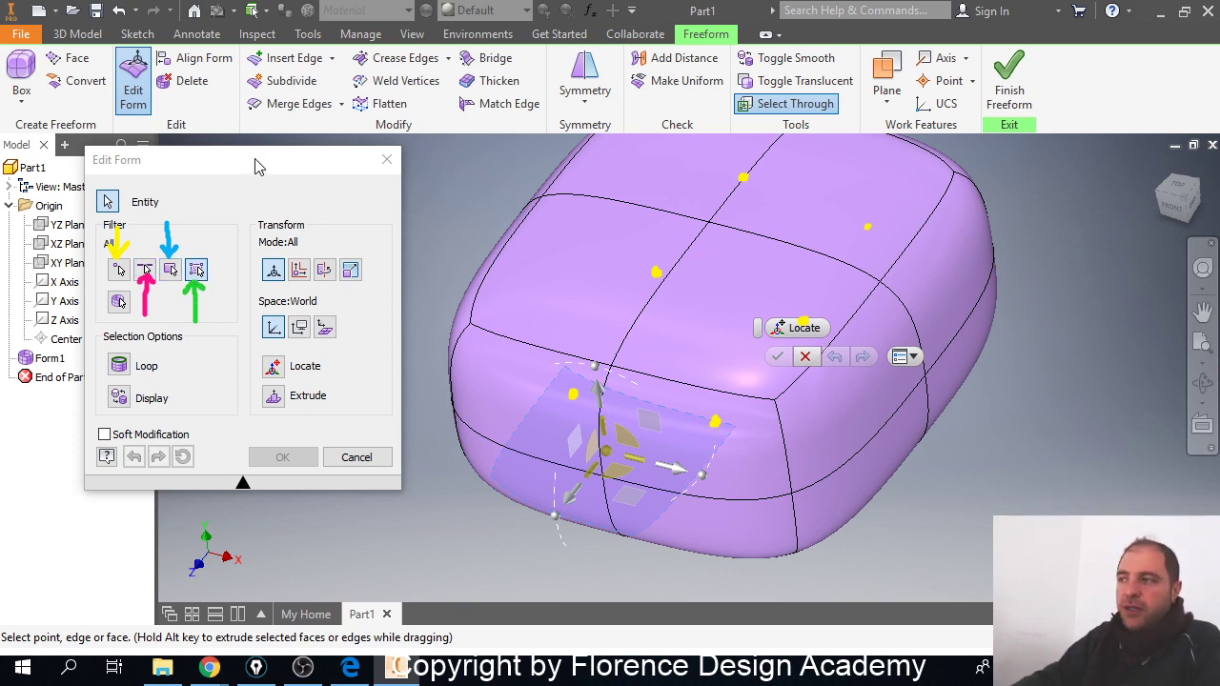
pyautogui.click(119, 302)
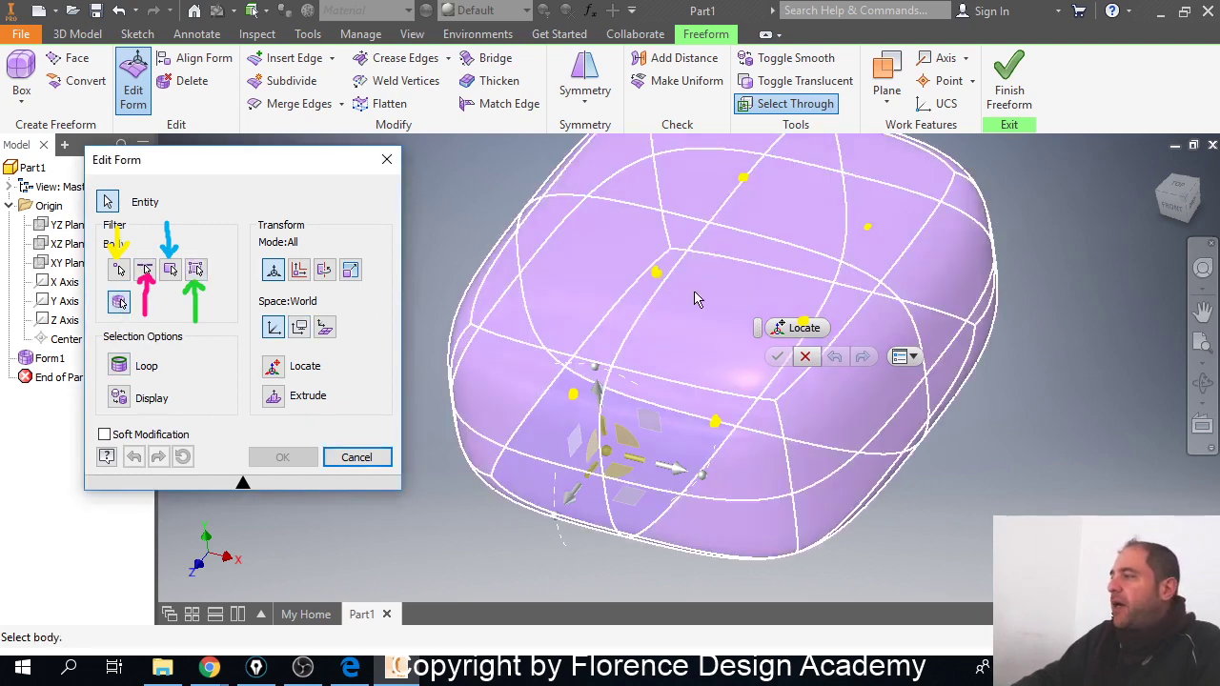
pyautogui.click(695, 299)
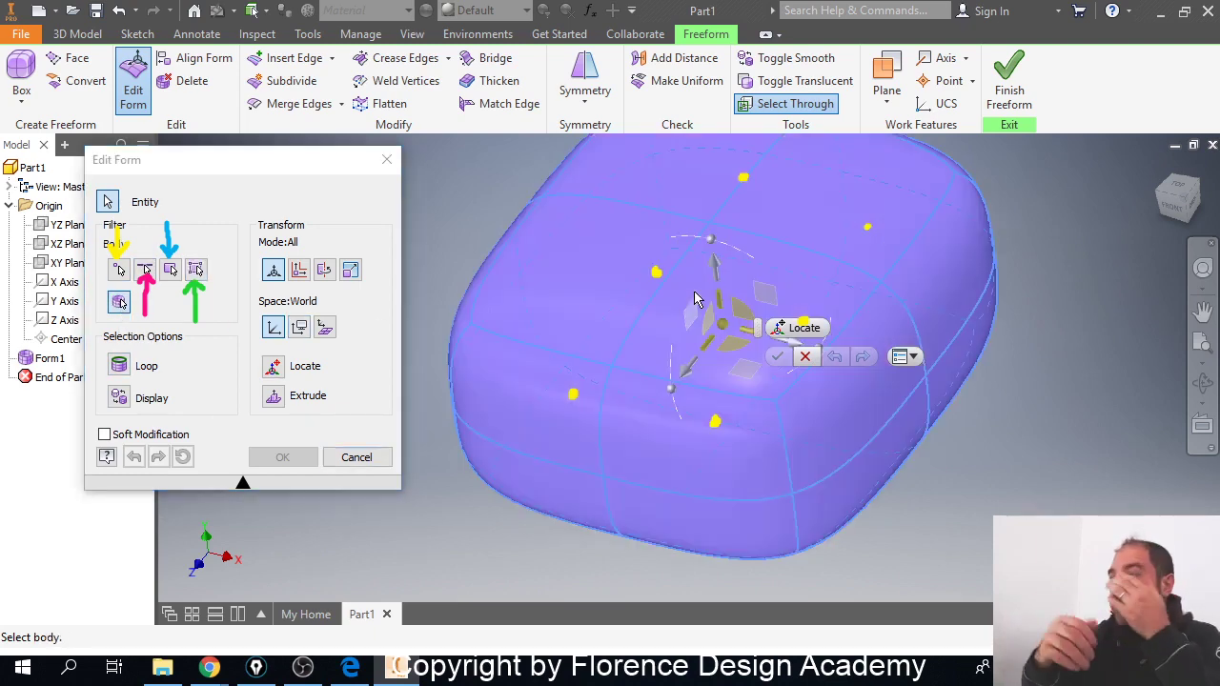
# Step: Limit the selection to edges, select the left middle edge across the box's top, extend it to its full loop, and cancel Edit Form
pyautogui.moveTo(724, 327)
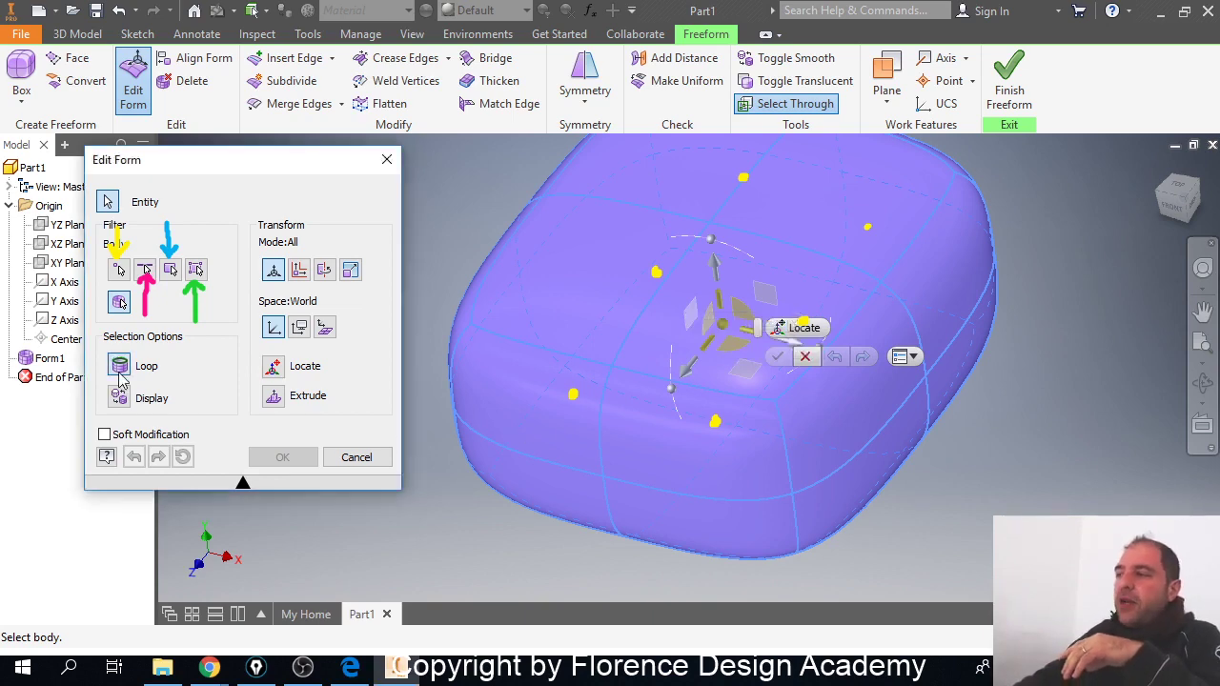
pyautogui.click(446, 290)
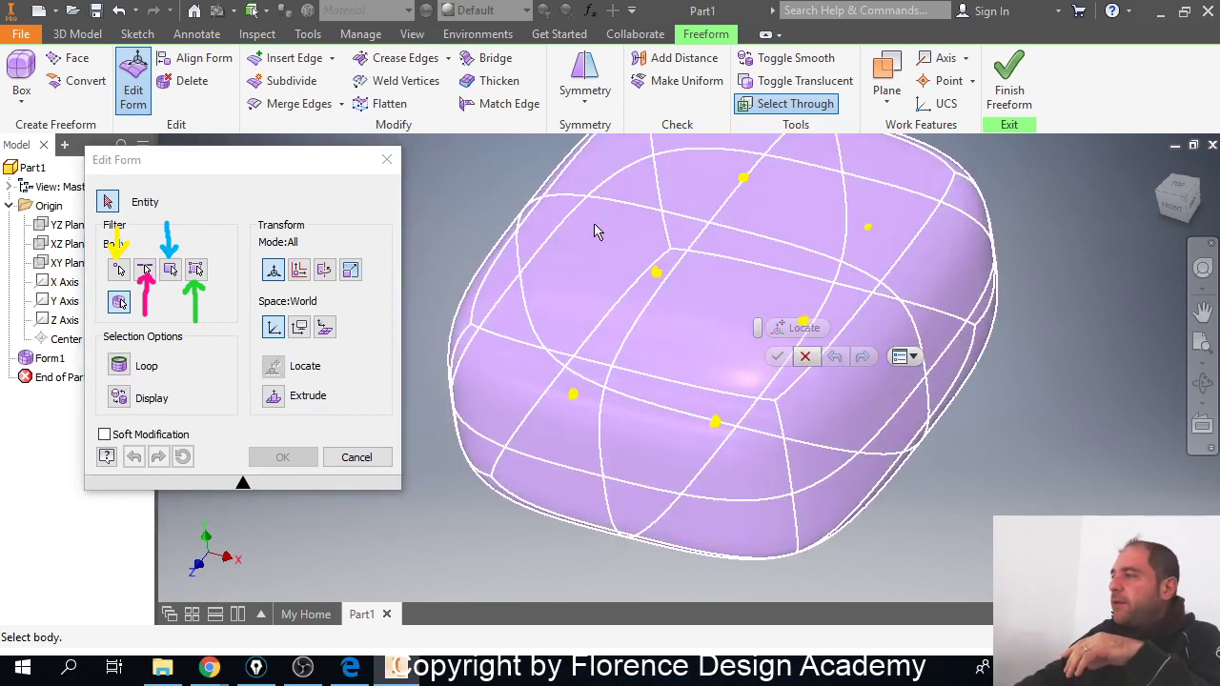
pyautogui.click(145, 271)
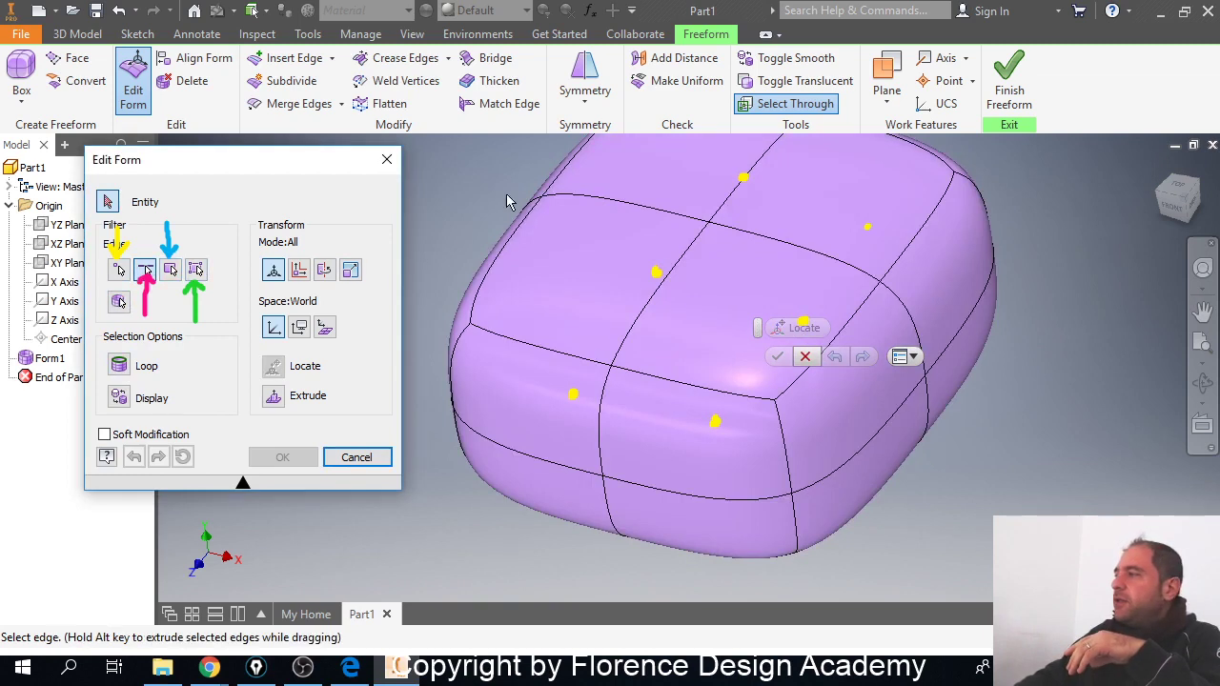
pyautogui.click(615, 208)
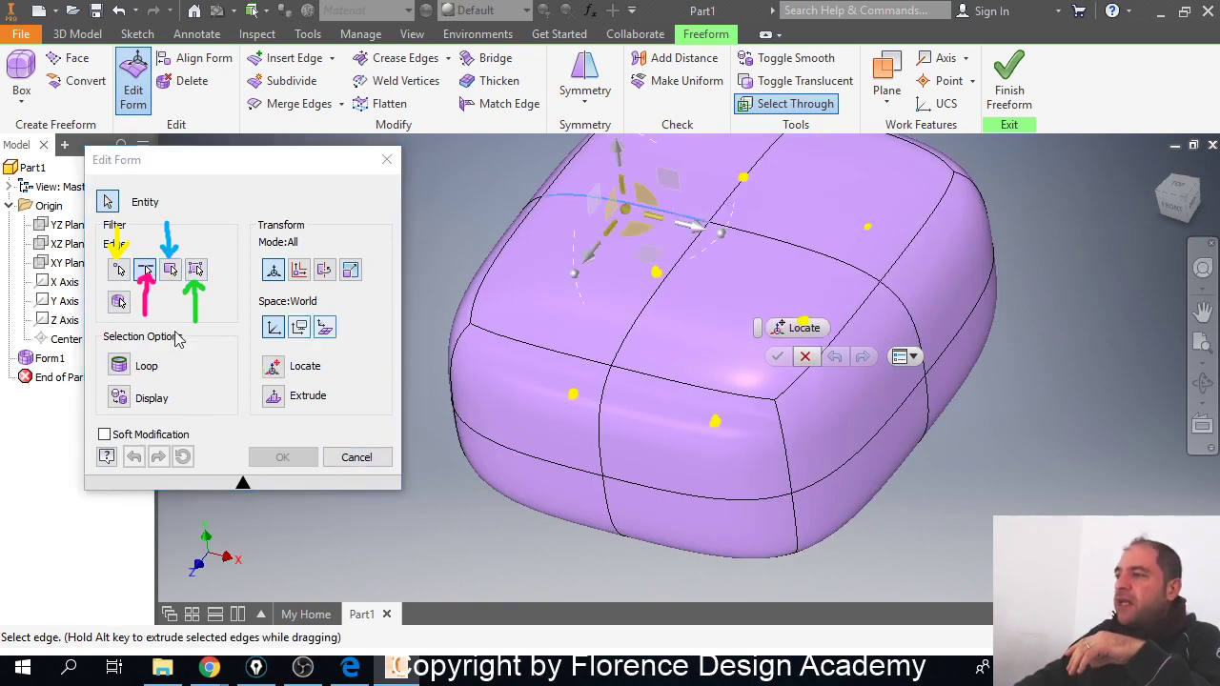
pyautogui.click(136, 371)
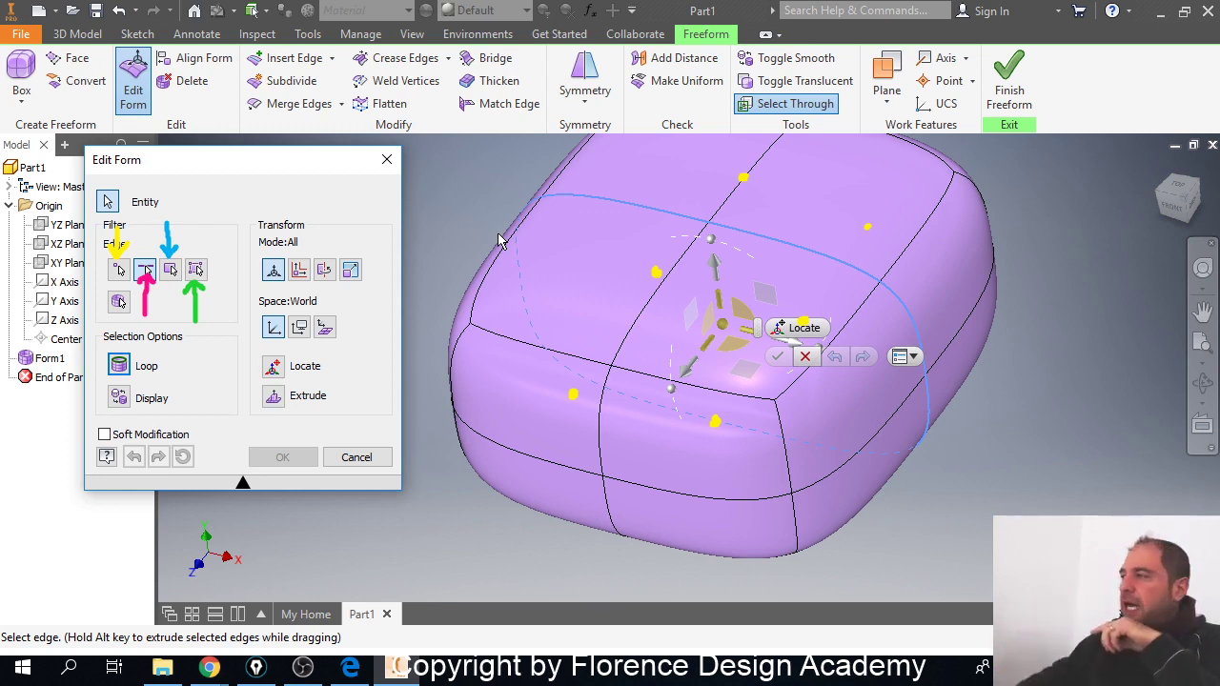
pyautogui.moveTo(588, 193); pyautogui.dragTo(715, 341, button='middle')
pyautogui.press('alt')
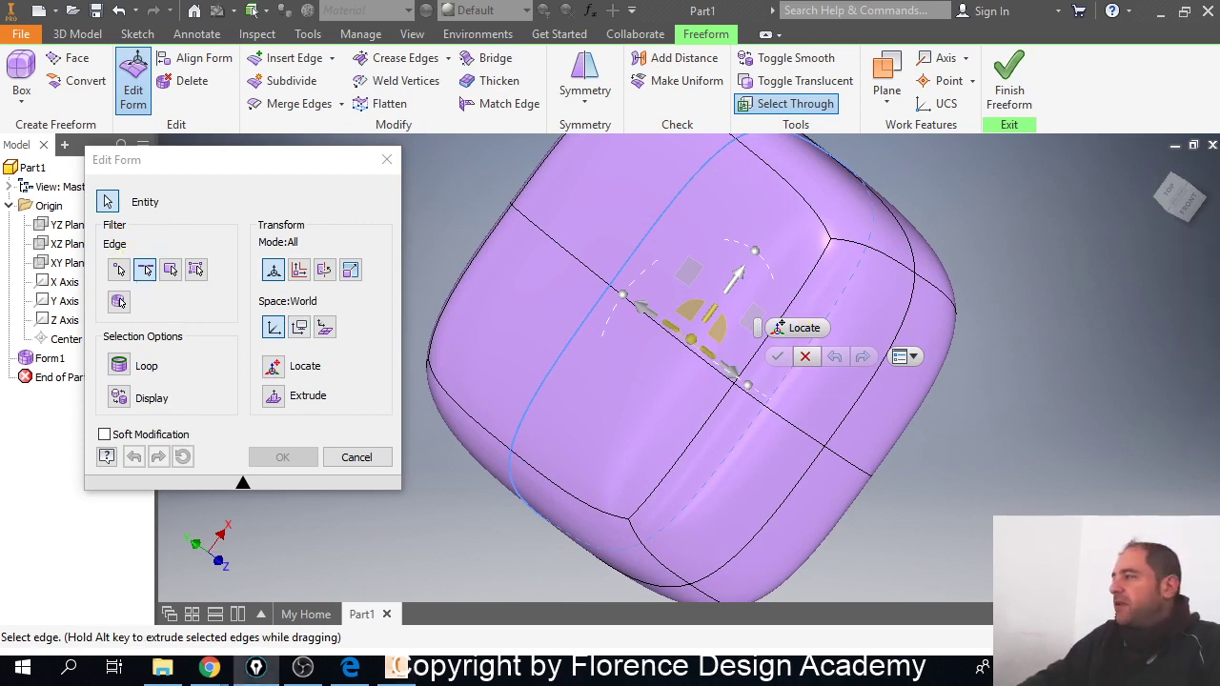
pyautogui.click(805, 355)
# Step: Select the box's top faces one by one without Edit Form, try a window selection over the rear-left face, and clear the selection
pyautogui.keyDown('shift'); pyautogui.moveTo(613, 431); pyautogui.dragTo(601, 388, button='middle'); pyautogui.keyUp('shift')
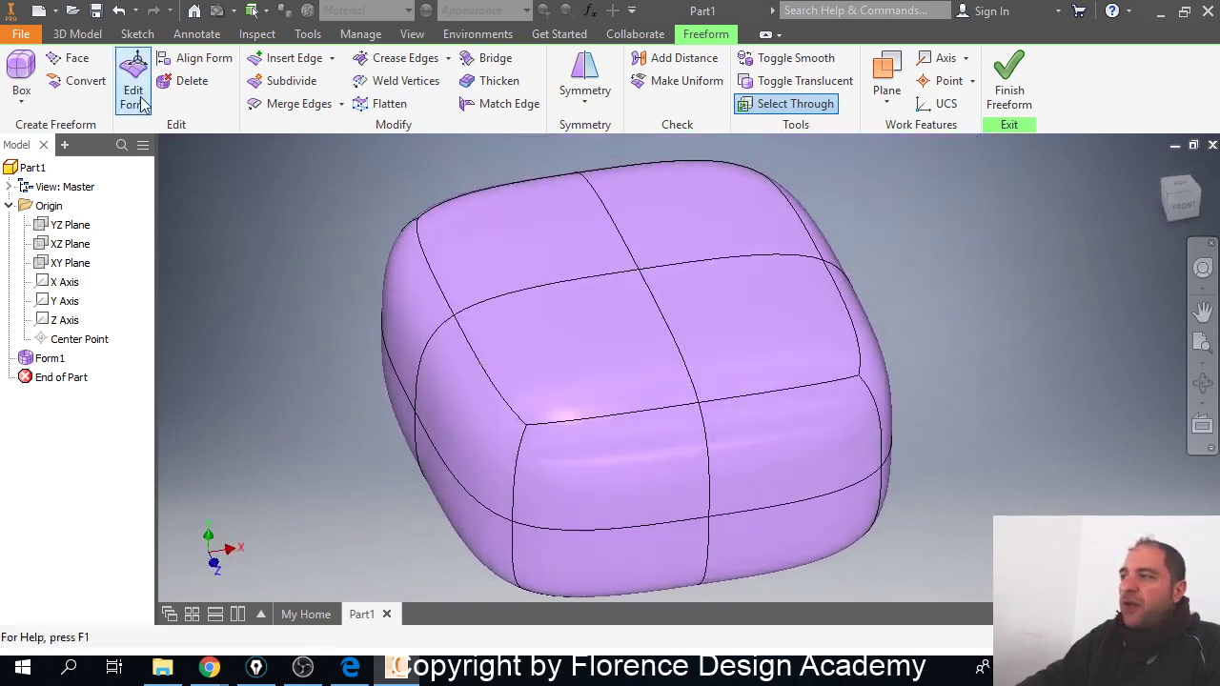
pyautogui.click(512, 262)
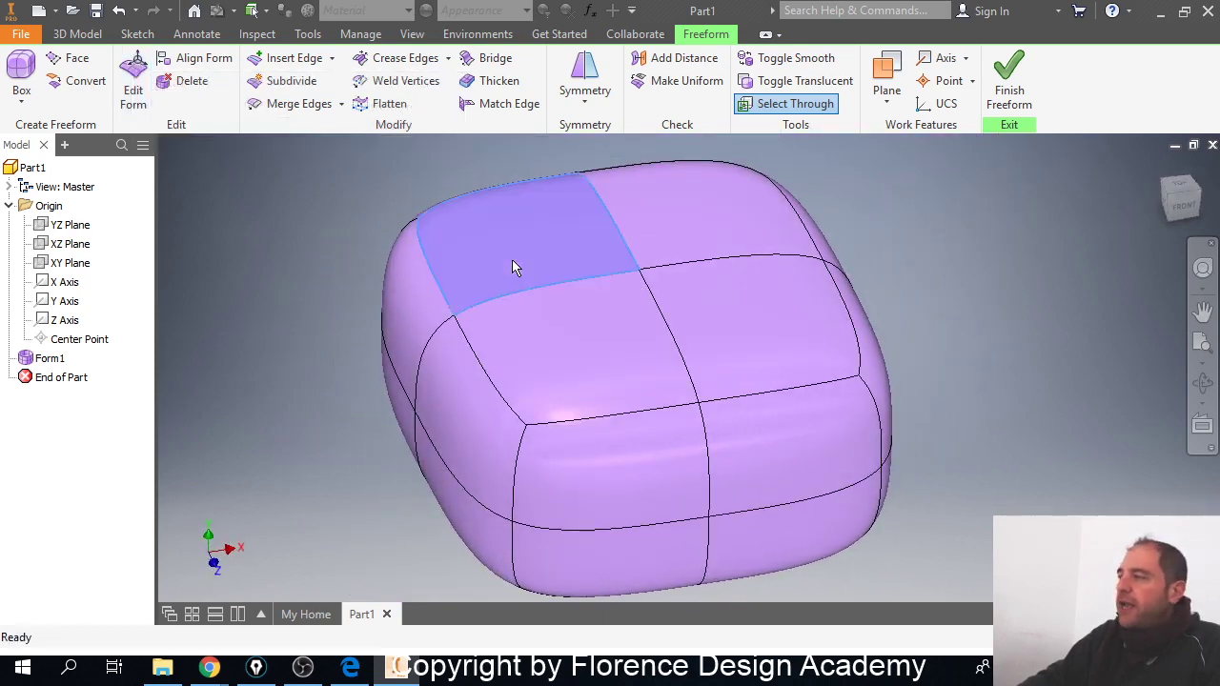
pyautogui.click(594, 333)
pyautogui.click(695, 314)
pyautogui.click(668, 251)
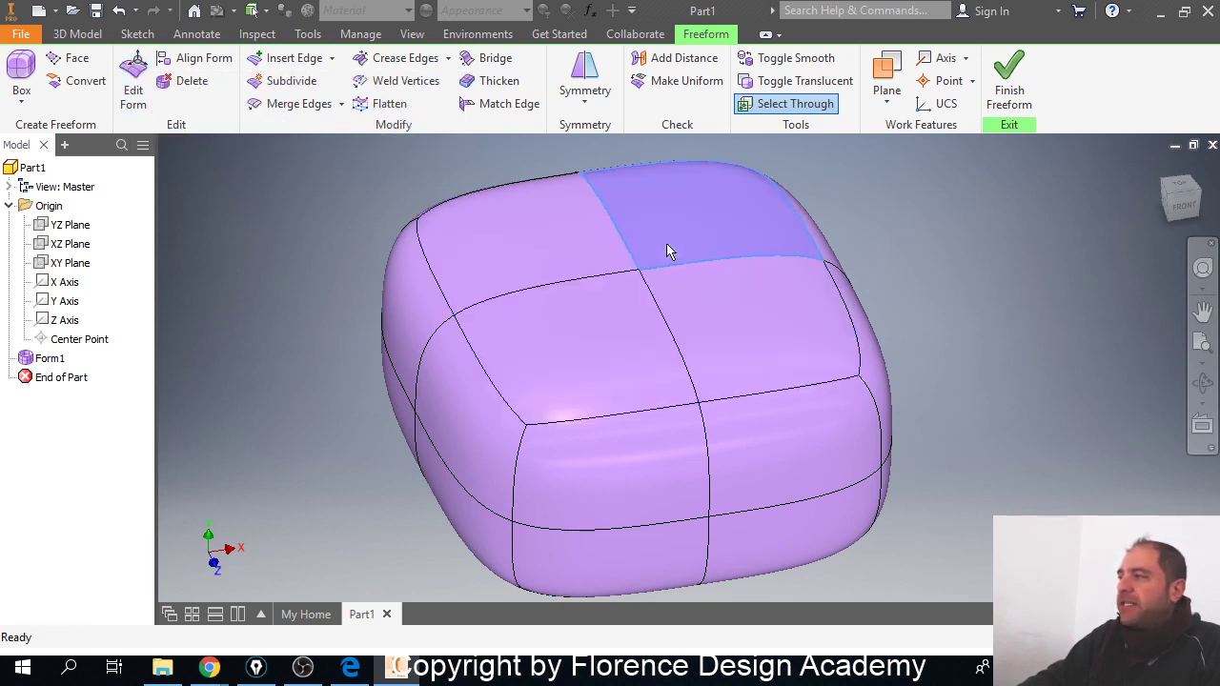
pyautogui.click(574, 268)
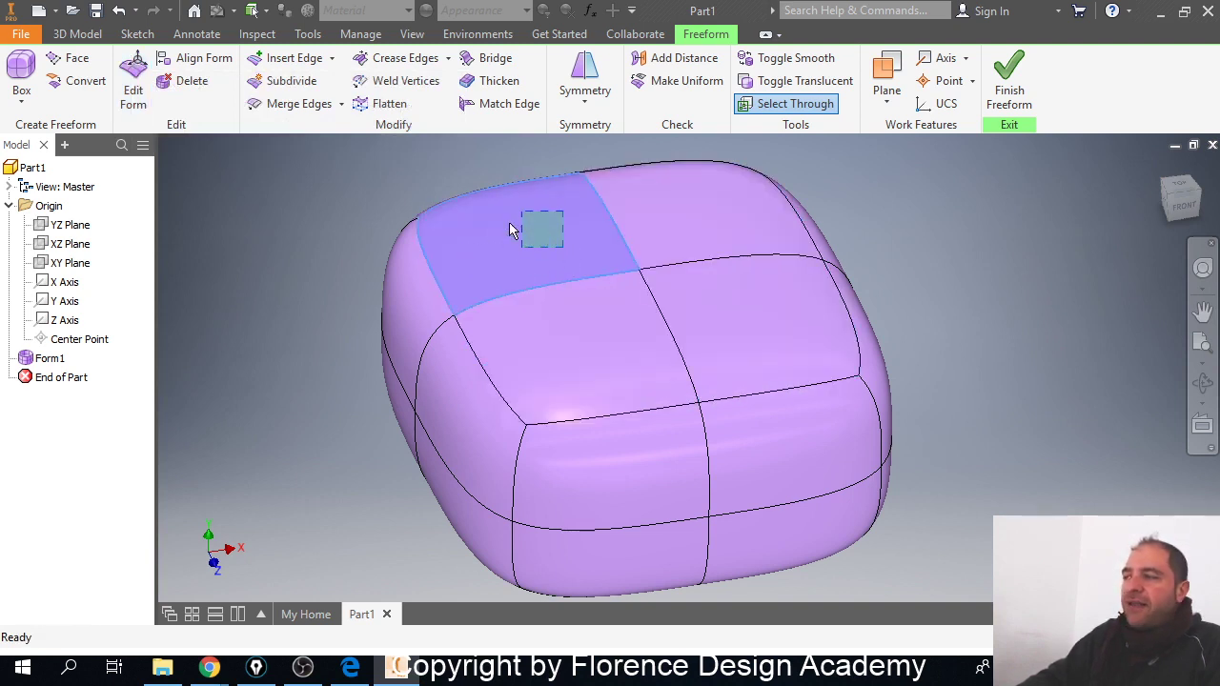
pyautogui.moveTo(510, 226)
pyautogui.mouseDown()
pyautogui.moveTo(530, 228)
pyautogui.moveTo(494, 231)
pyautogui.mouseUp()
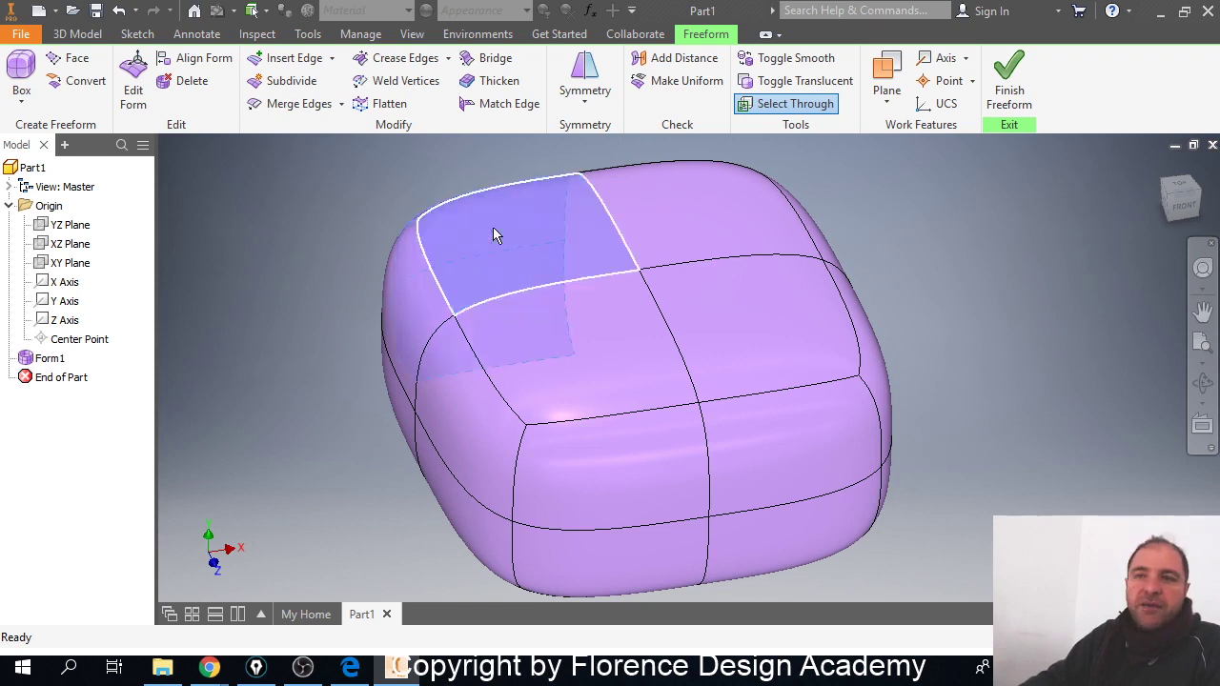
pyautogui.click(311, 261)
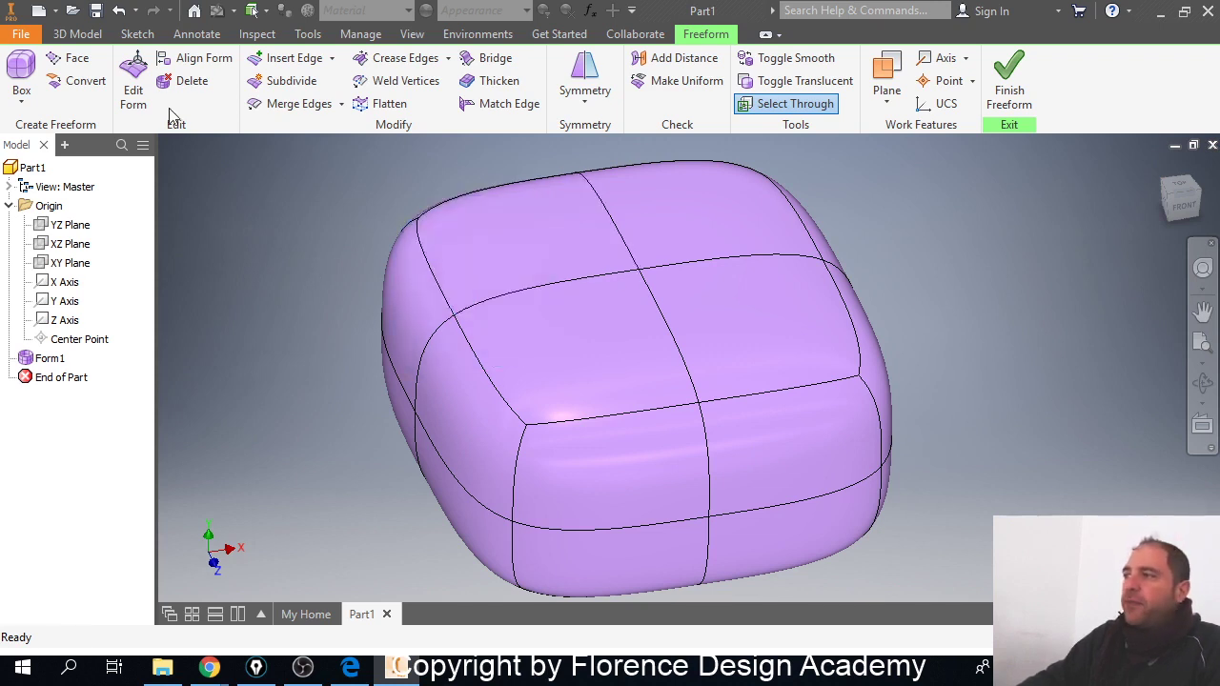
# Step: Start Edit Form, limit the selection to faces, and select the front-left face on the box's top surface
pyautogui.click(136, 69)
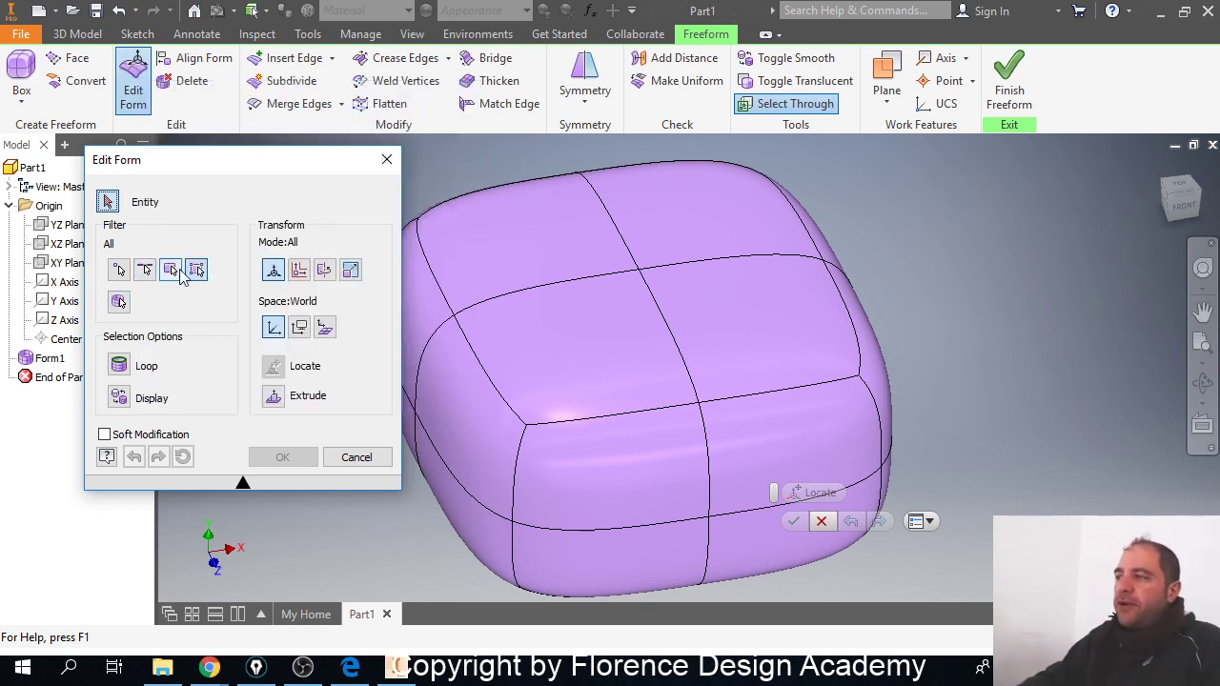
pyautogui.click(170, 270)
pyautogui.click(588, 352)
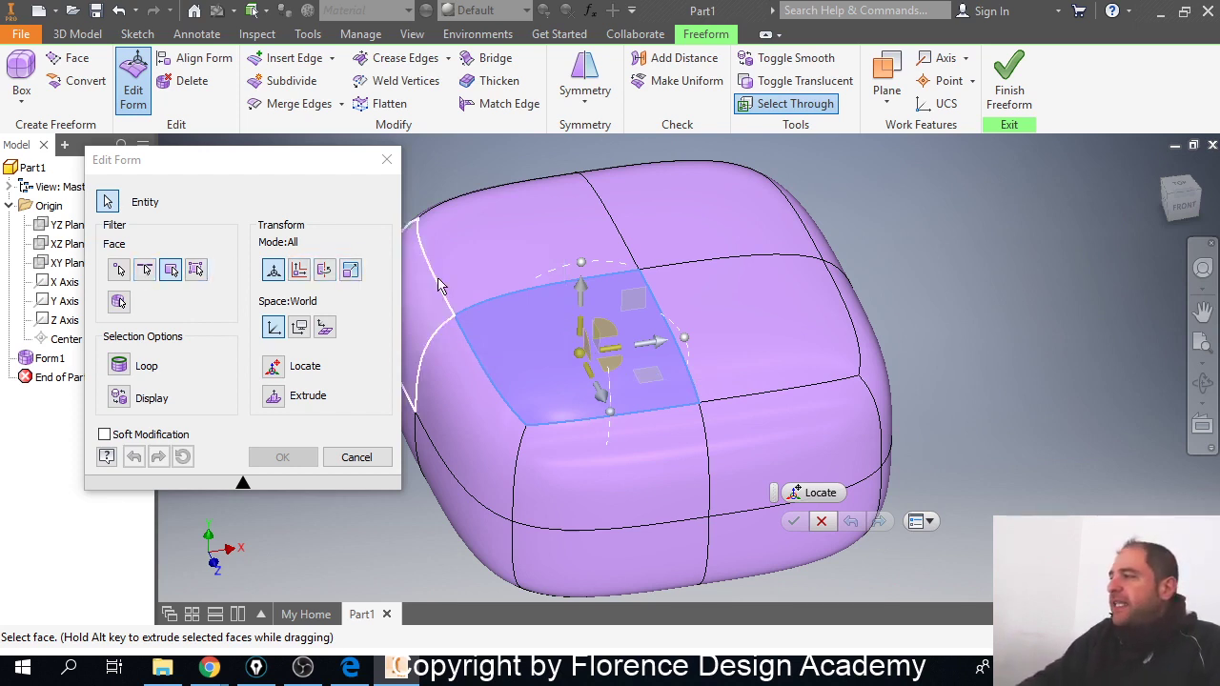
pyautogui.moveTo(562, 376); pyautogui.dragTo(735, 349, button='middle')
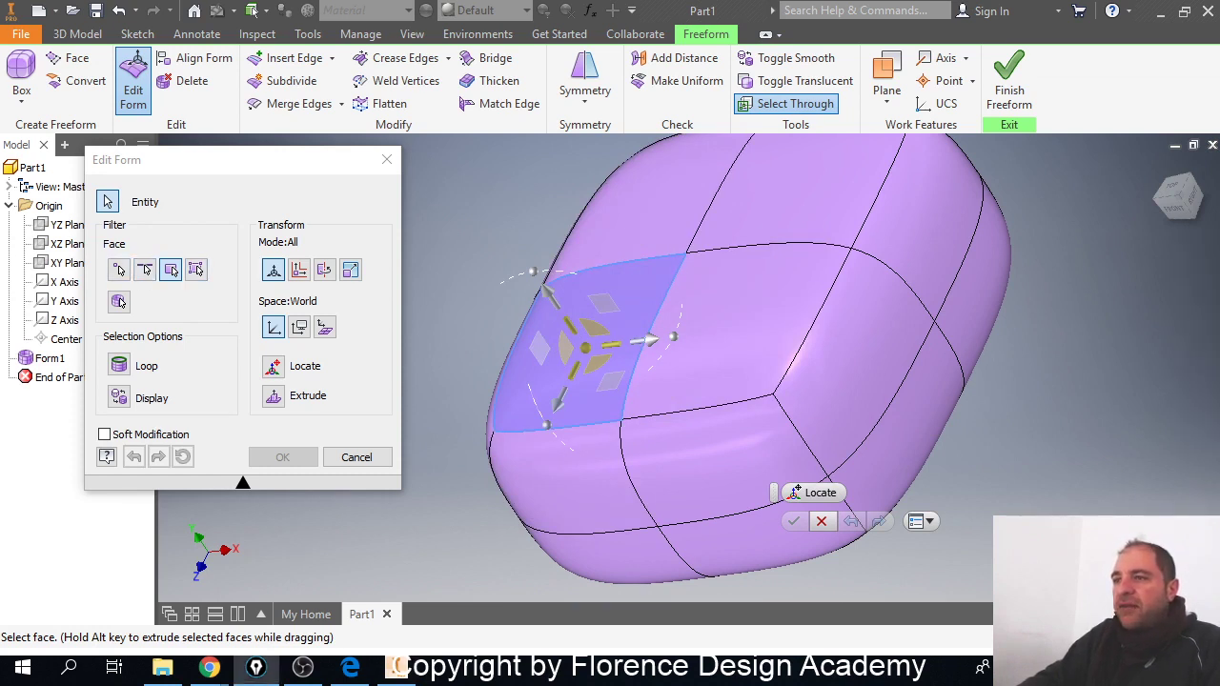
pyautogui.moveTo(521, 228)
pyautogui.mouseDown()
pyautogui.moveTo(427, 342)
pyautogui.moveTo(612, 462)
pyautogui.moveTo(677, 299)
pyautogui.moveTo(492, 259)
pyautogui.moveTo(470, 427)
pyautogui.moveTo(670, 425)
pyautogui.moveTo(649, 276)
pyautogui.moveTo(517, 245)
pyautogui.mouseUp()
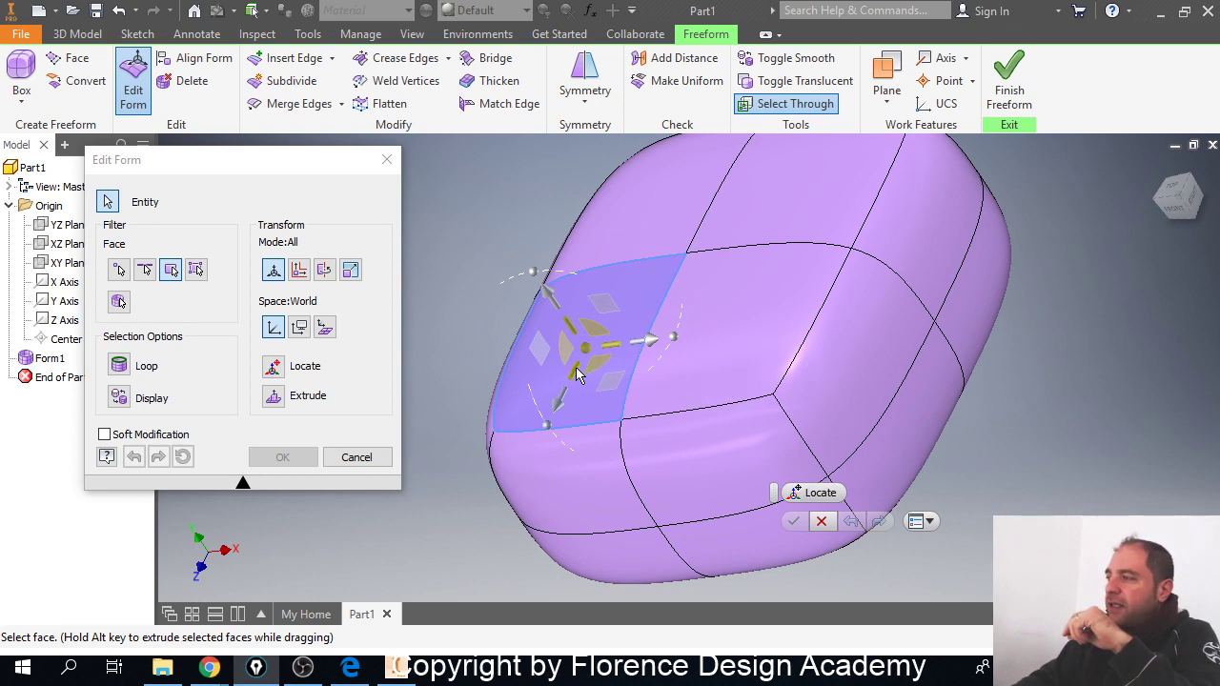
pyautogui.moveTo(576, 367); pyautogui.dragTo(599, 334)
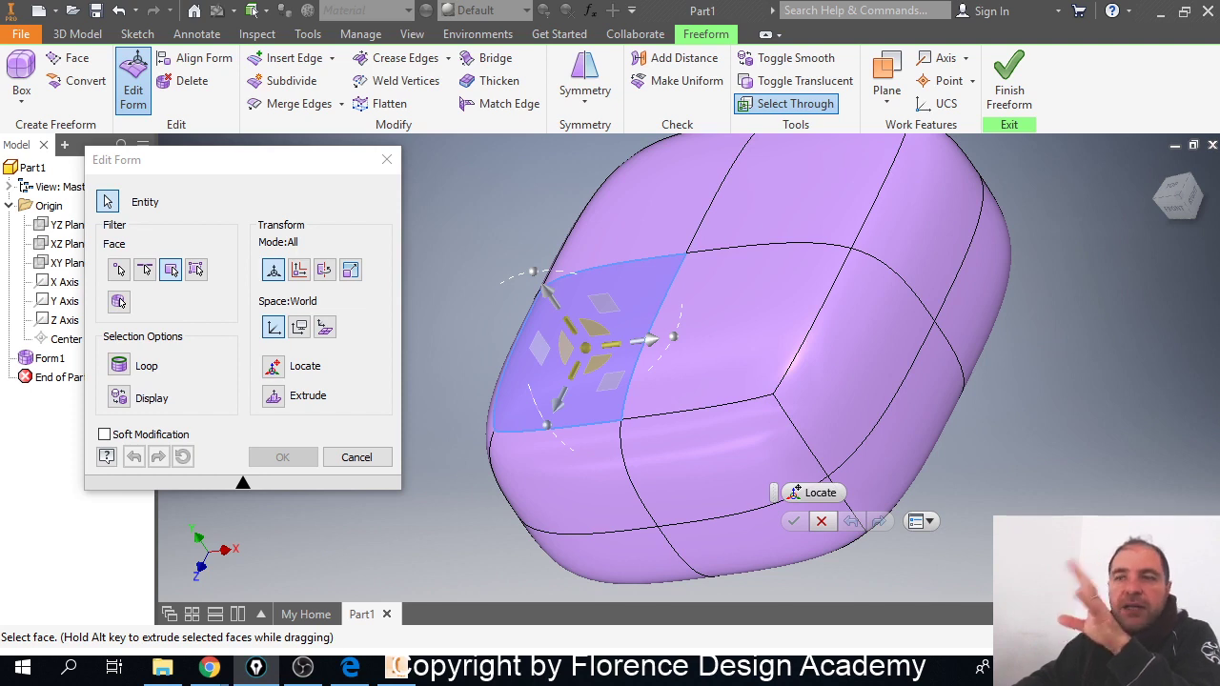
pyautogui.click(570, 326)
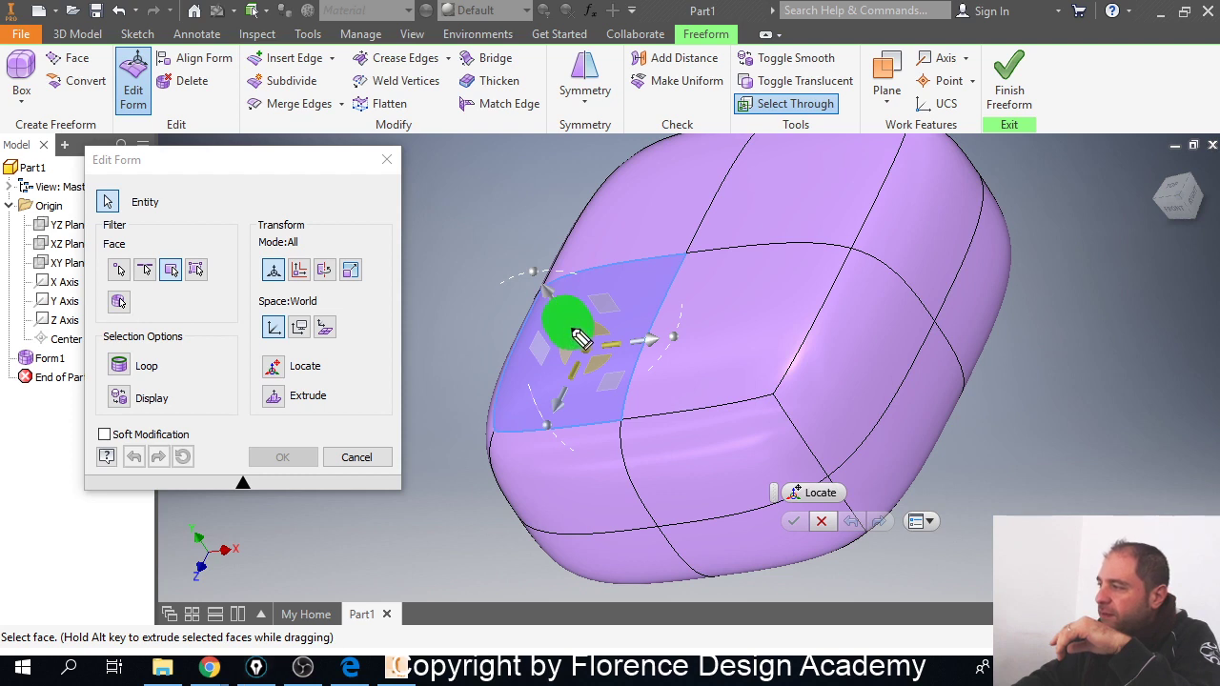
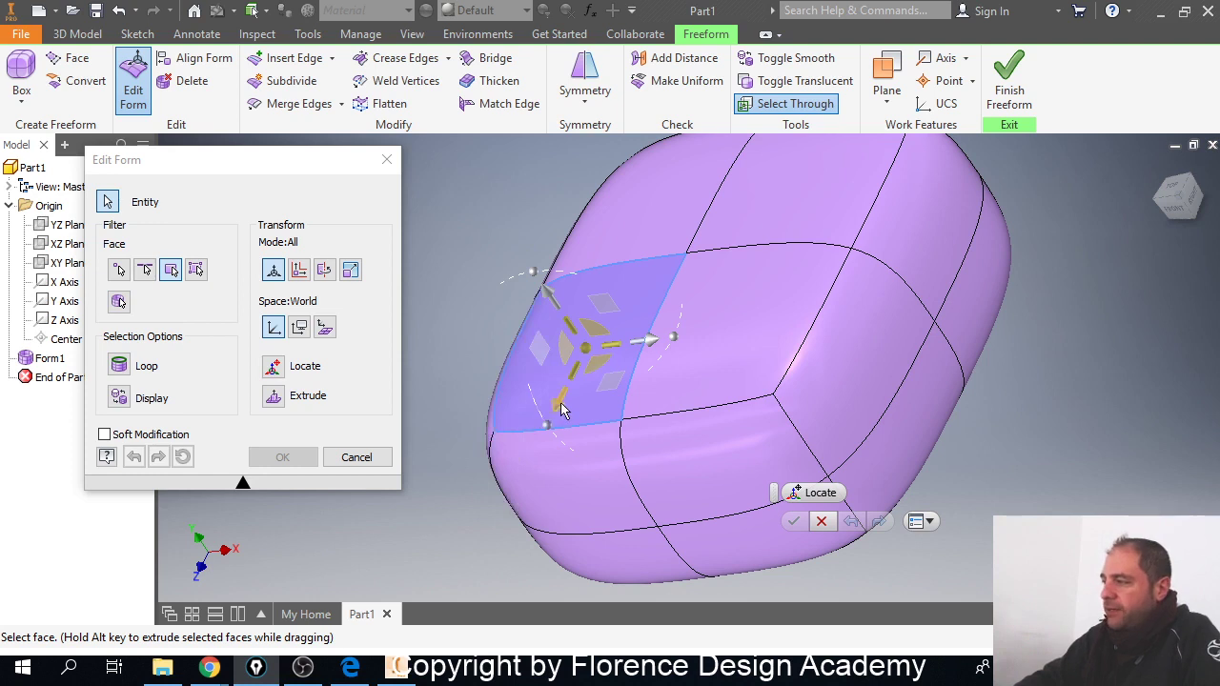
# Step: Move the selected front-left top face along the X axis to an offset of -14.75 mm
pyautogui.moveTo(654, 345); pyautogui.dragTo(647, 340)
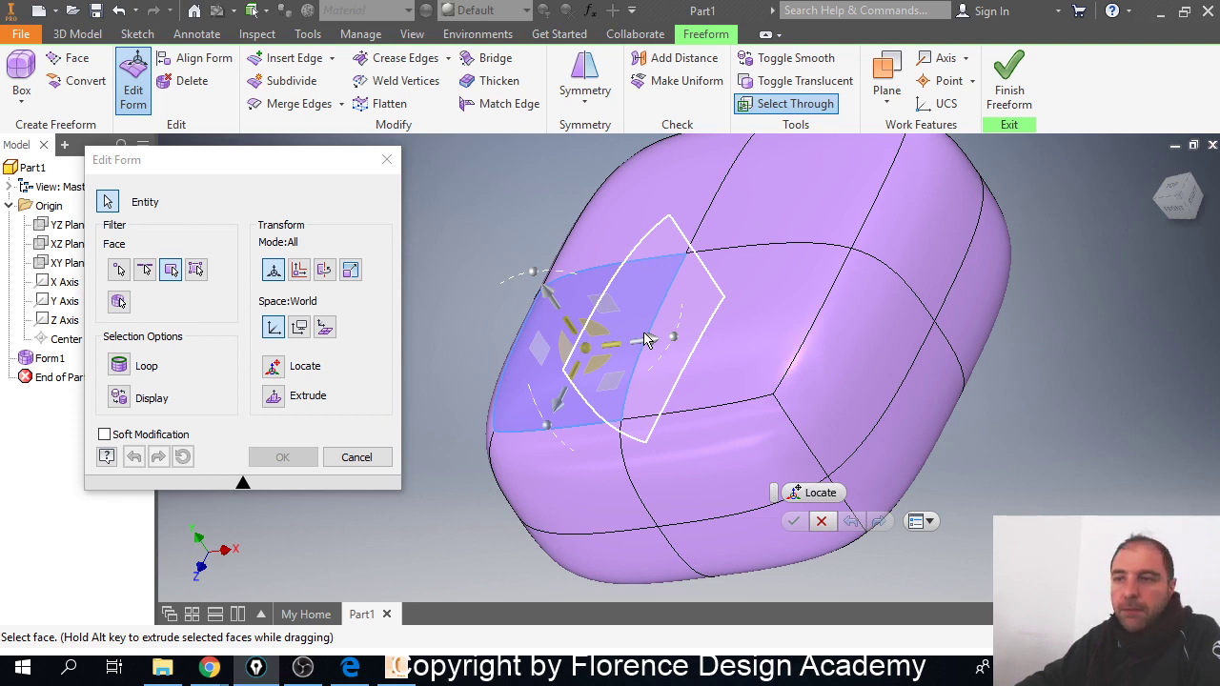
pyautogui.moveTo(646, 340)
pyautogui.mouseDown()
pyautogui.moveTo(631, 333)
pyautogui.moveTo(641, 296)
pyautogui.moveTo(654, 341)
pyautogui.mouseUp()
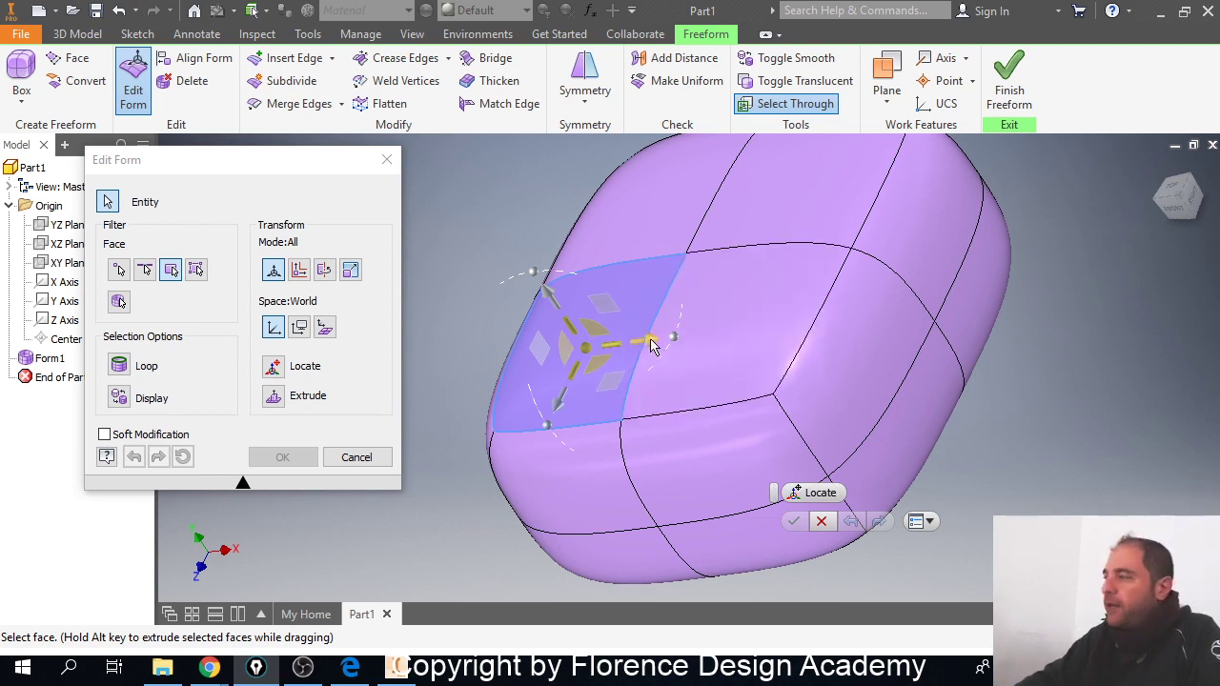
pyautogui.moveTo(652, 346); pyautogui.dragTo(583, 351)
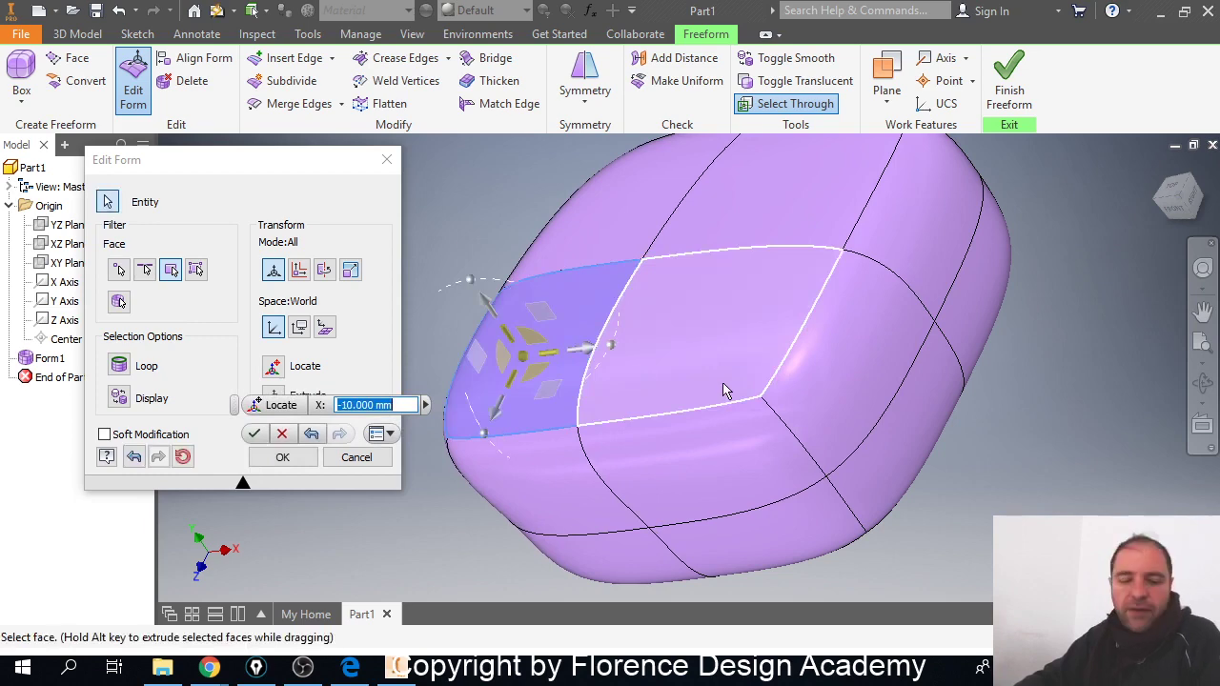
pyautogui.keyDown('shift'); pyautogui.moveTo(723, 390); pyautogui.dragTo(753, 403, button='middle'); pyautogui.keyUp('shift')
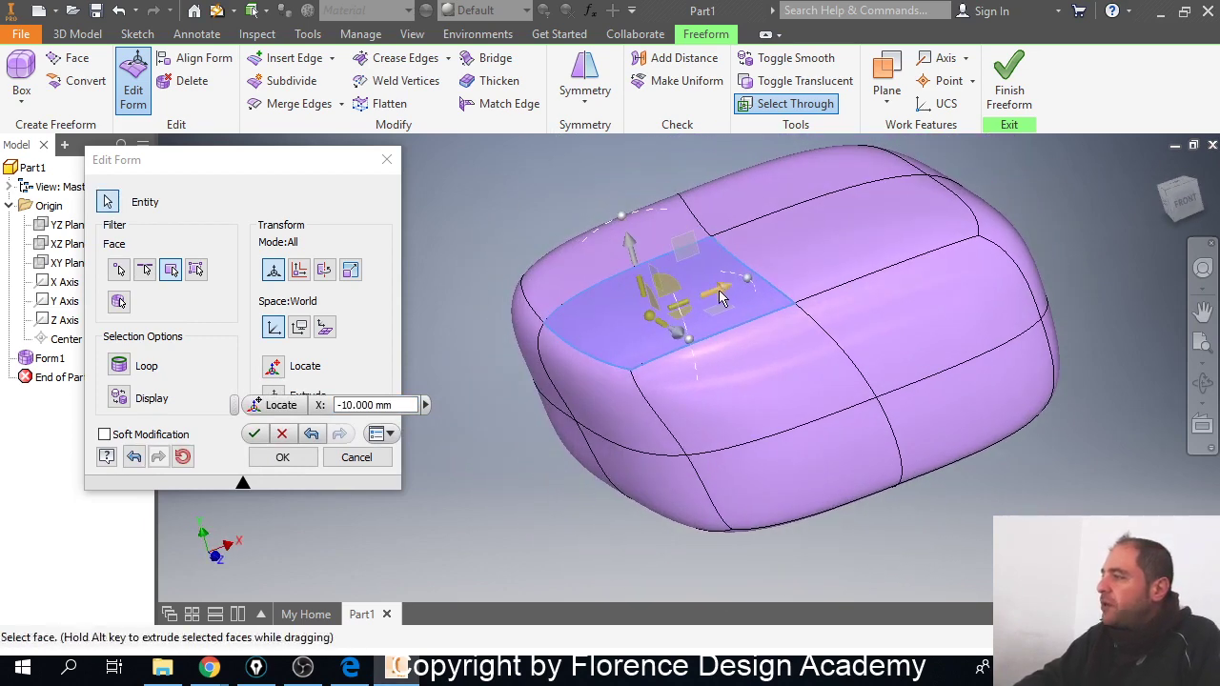
pyautogui.moveTo(719, 298); pyautogui.dragTo(702, 328)
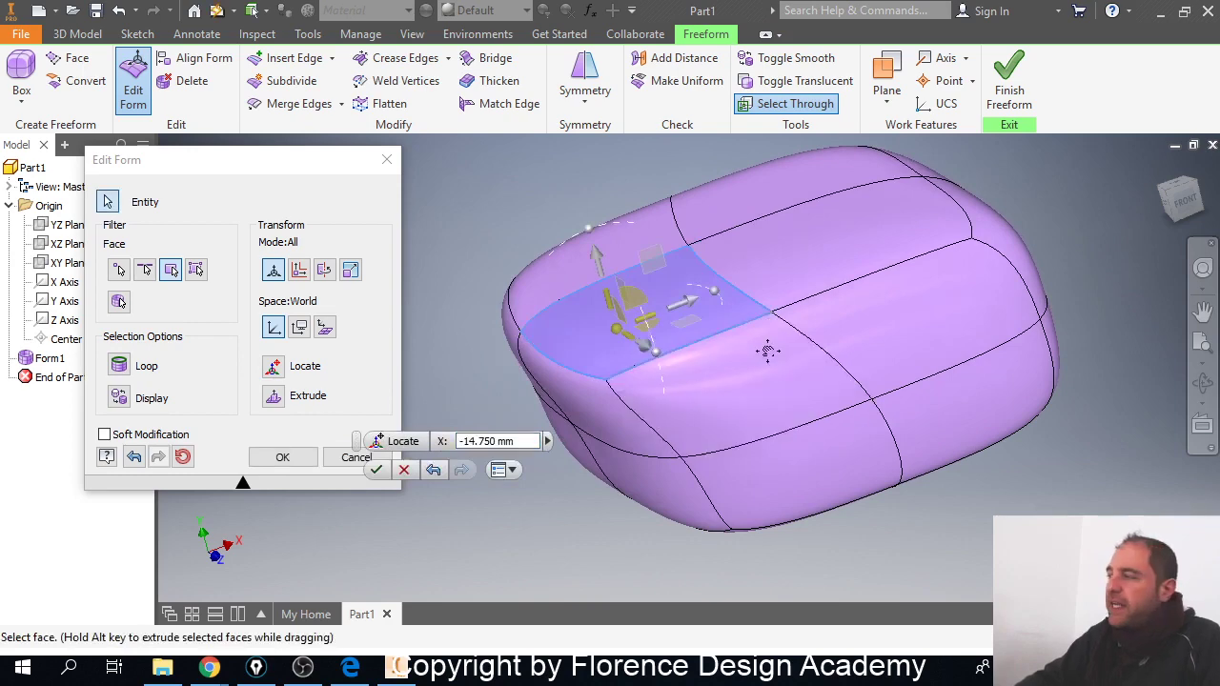
# Step: Rotate the selected front-left top face freehand about two different axes to tilt it
pyautogui.moveTo(768, 352)
pyautogui.mouseDown(button='middle')
pyautogui.moveTo(753, 352)
pyautogui.moveTo(762, 375)
pyautogui.mouseUp(button='middle')
pyautogui.press('alt')
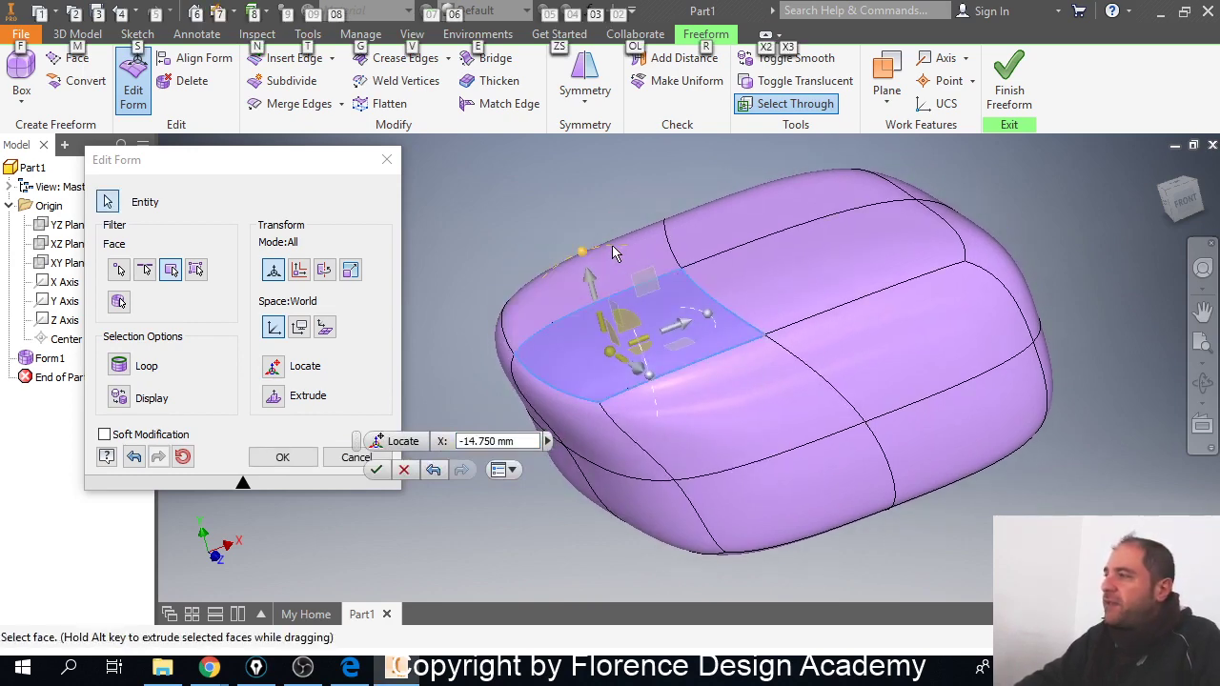
pyautogui.press('alt')
pyautogui.moveTo(613, 253); pyautogui.dragTo(655, 293)
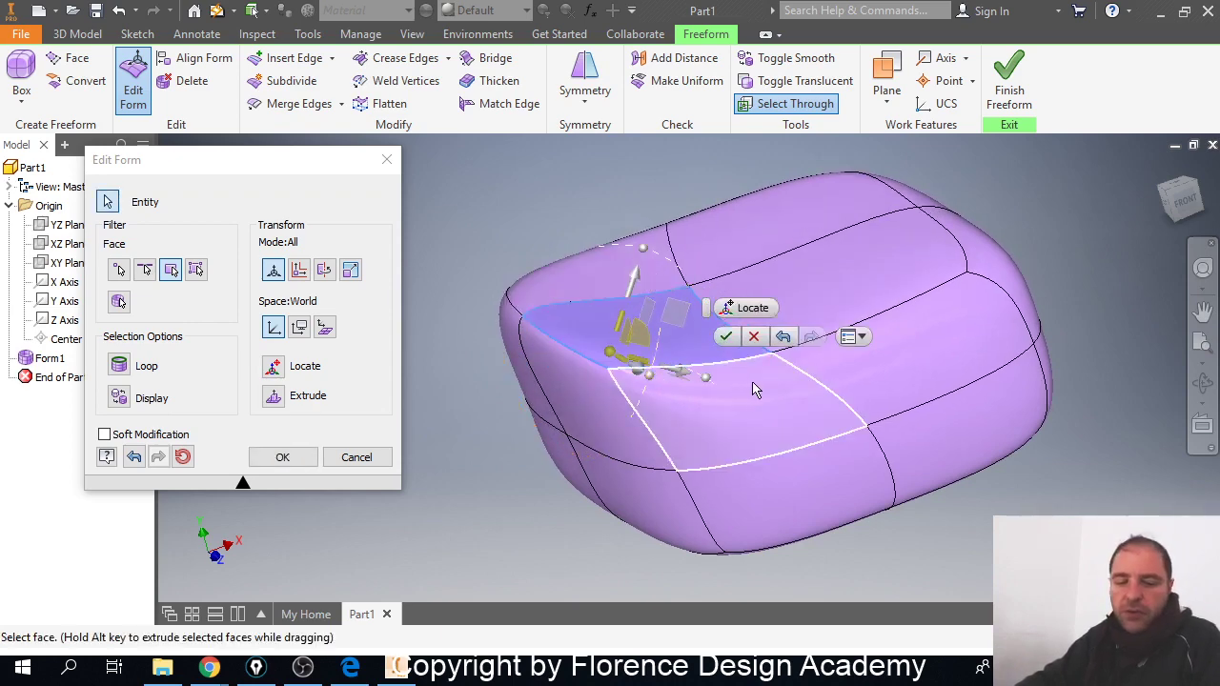
pyautogui.keyDown('shift'); pyautogui.moveTo(753, 389); pyautogui.dragTo(730, 428, button='middle'); pyautogui.keyUp('shift')
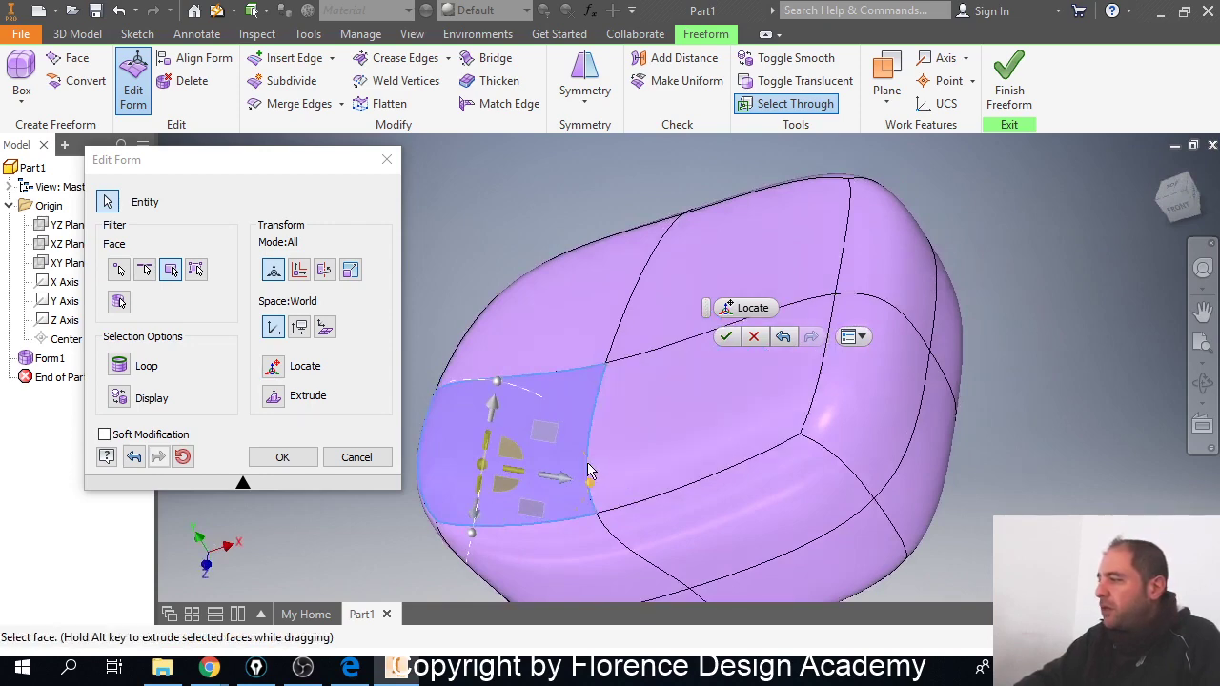
pyautogui.moveTo(586, 496); pyautogui.dragTo(600, 443)
pyautogui.moveTo(632, 397); pyautogui.dragTo(692, 337, button='middle')
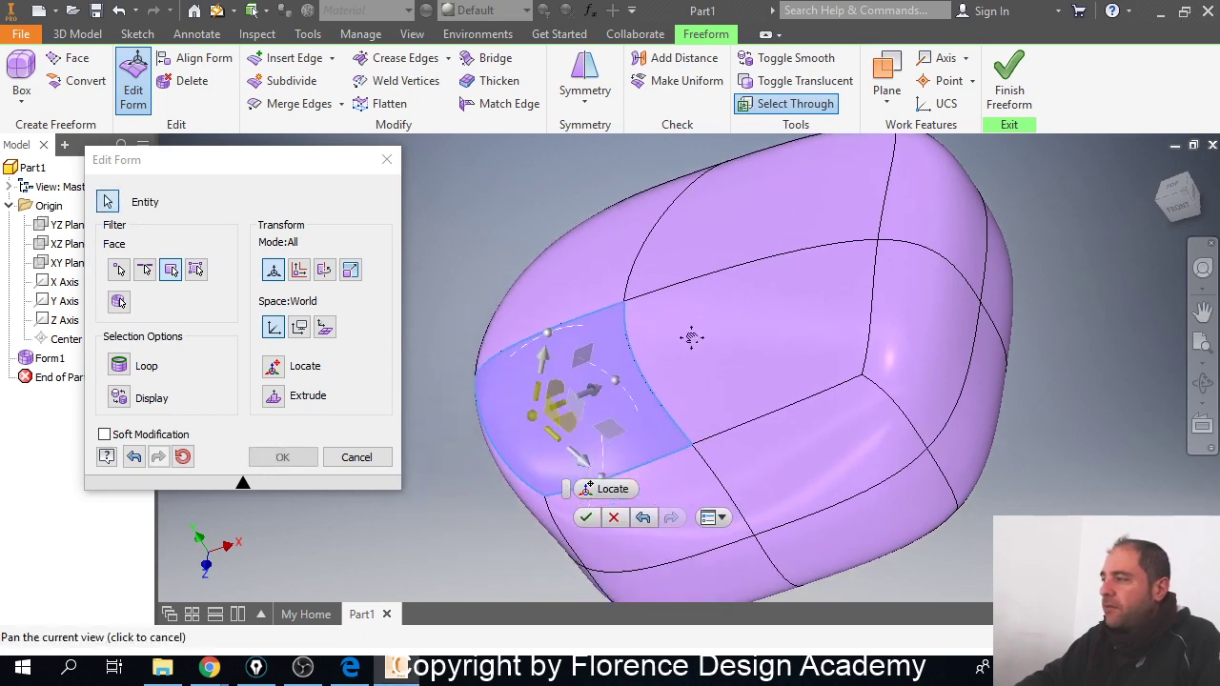
# Step: Select the front-right top face and raise it along the Y axis, first by 1.75 mm and then slightly further
pyautogui.click(792, 330)
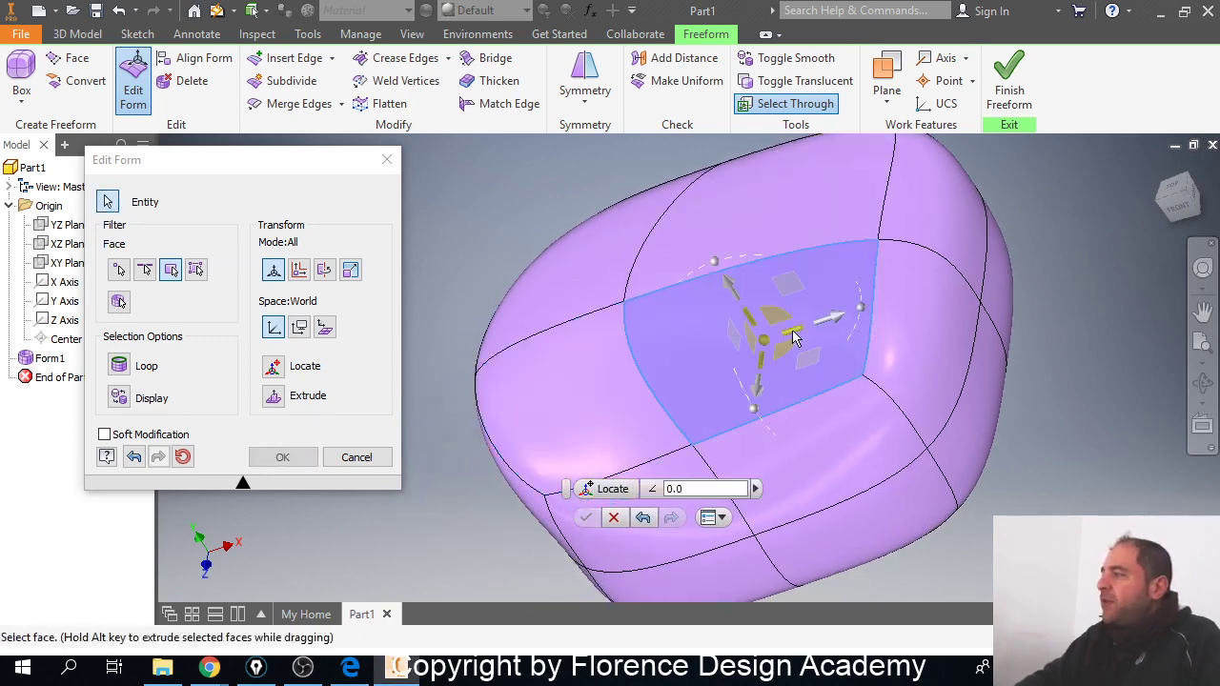
pyautogui.moveTo(802, 401); pyautogui.dragTo(820, 357, button='middle')
pyautogui.press('alt')
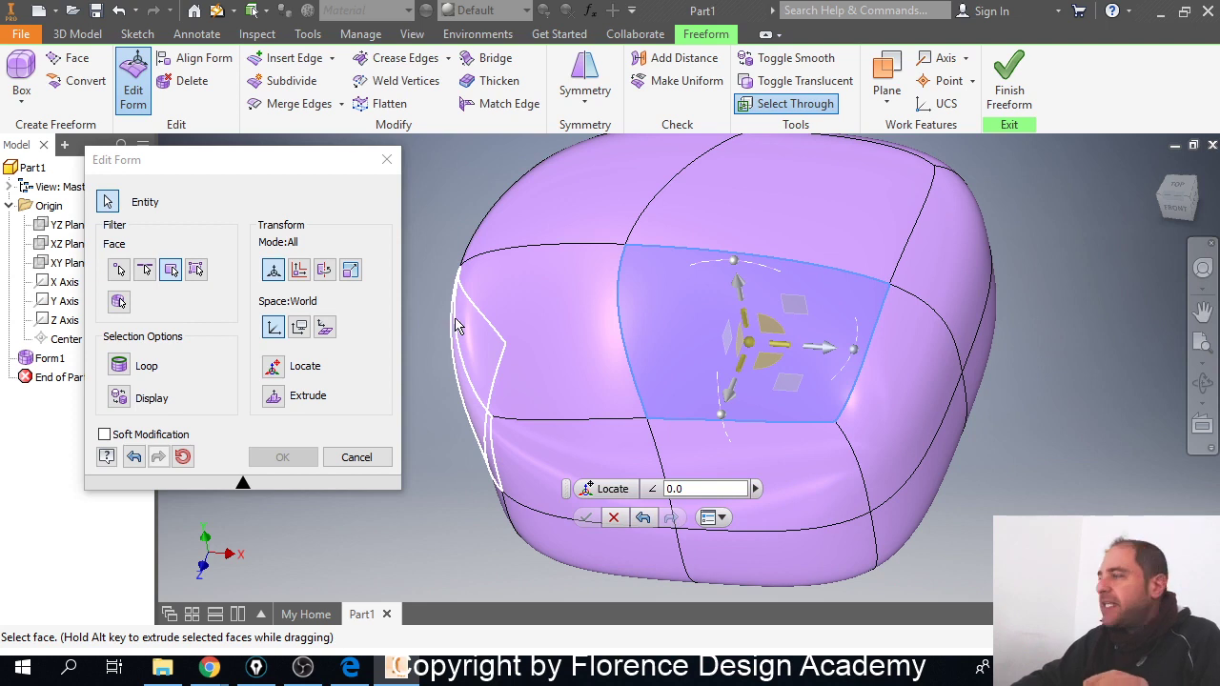
pyautogui.click(741, 293)
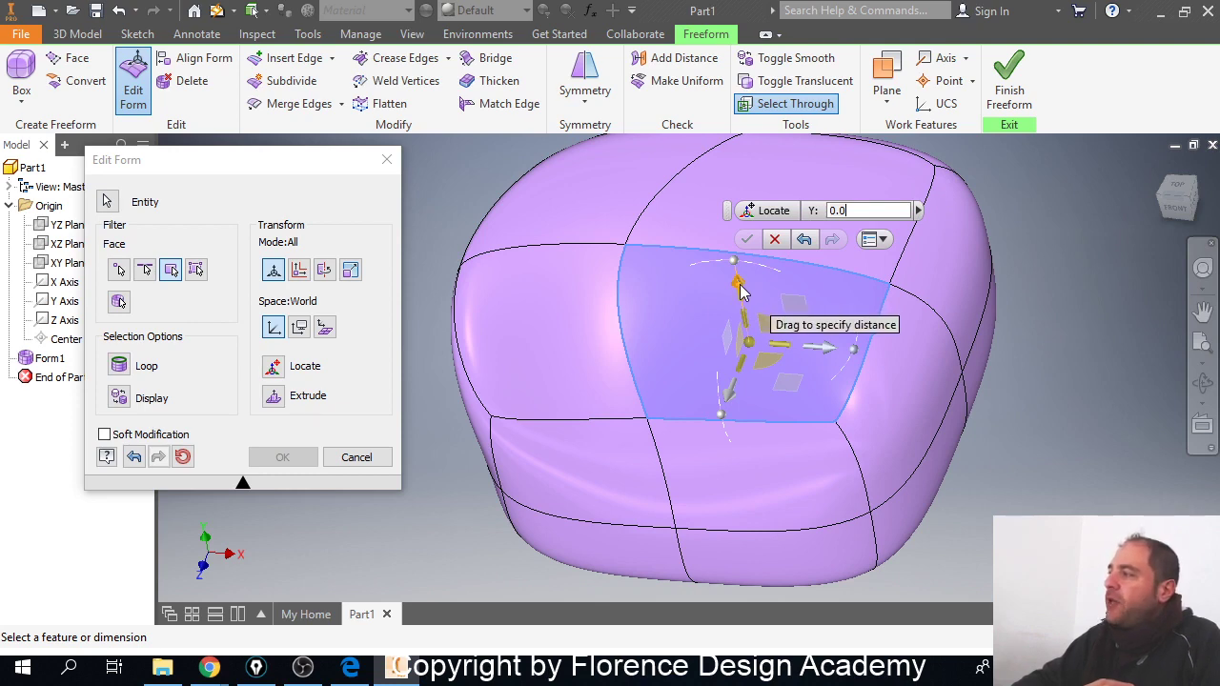
pyautogui.moveTo(740, 288); pyautogui.dragTo(767, 274)
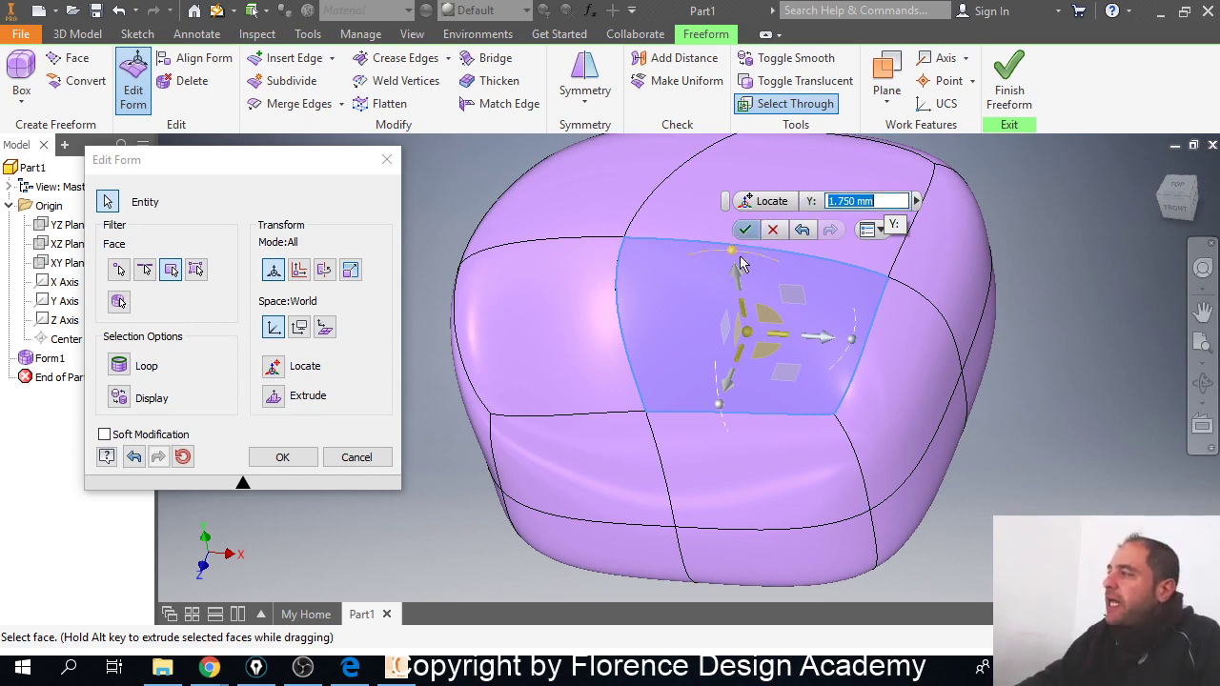
pyautogui.moveTo(739, 276); pyautogui.dragTo(770, 284)
# Step: Move the selected front-right top face along the X axis and set its offset to 3 mm
pyautogui.moveTo(827, 339)
pyautogui.mouseDown()
pyautogui.moveTo(844, 341)
pyautogui.moveTo(826, 340)
pyautogui.mouseUp()
pyautogui.moveTo(826, 339); pyautogui.dragTo(824, 340)
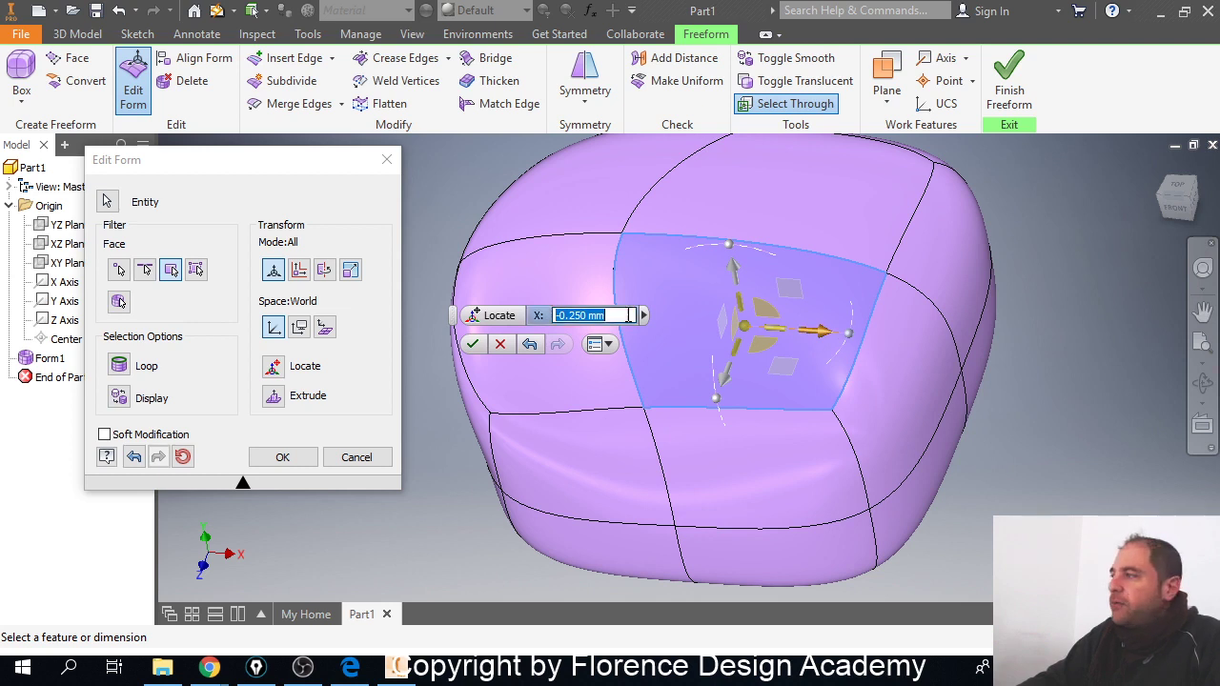
pyautogui.write('3')
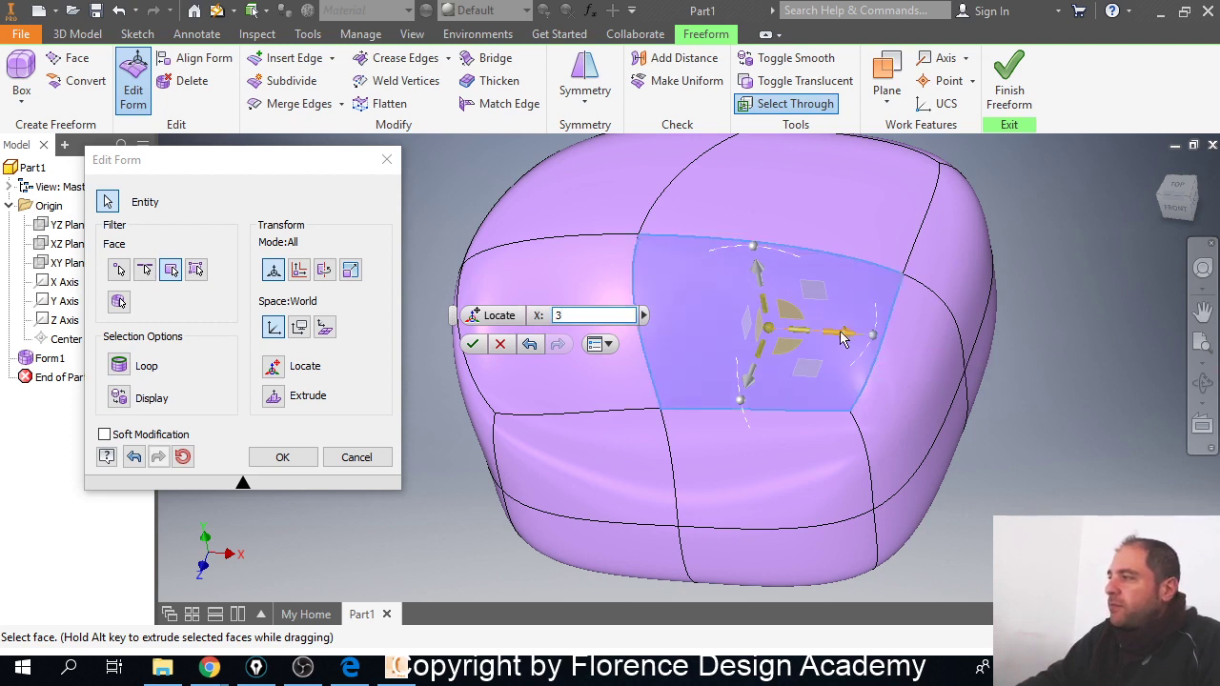
# Step: Offset the front-right top face along the Y axis by 5 mm, then change the offset to -10 mm
pyautogui.click(757, 270)
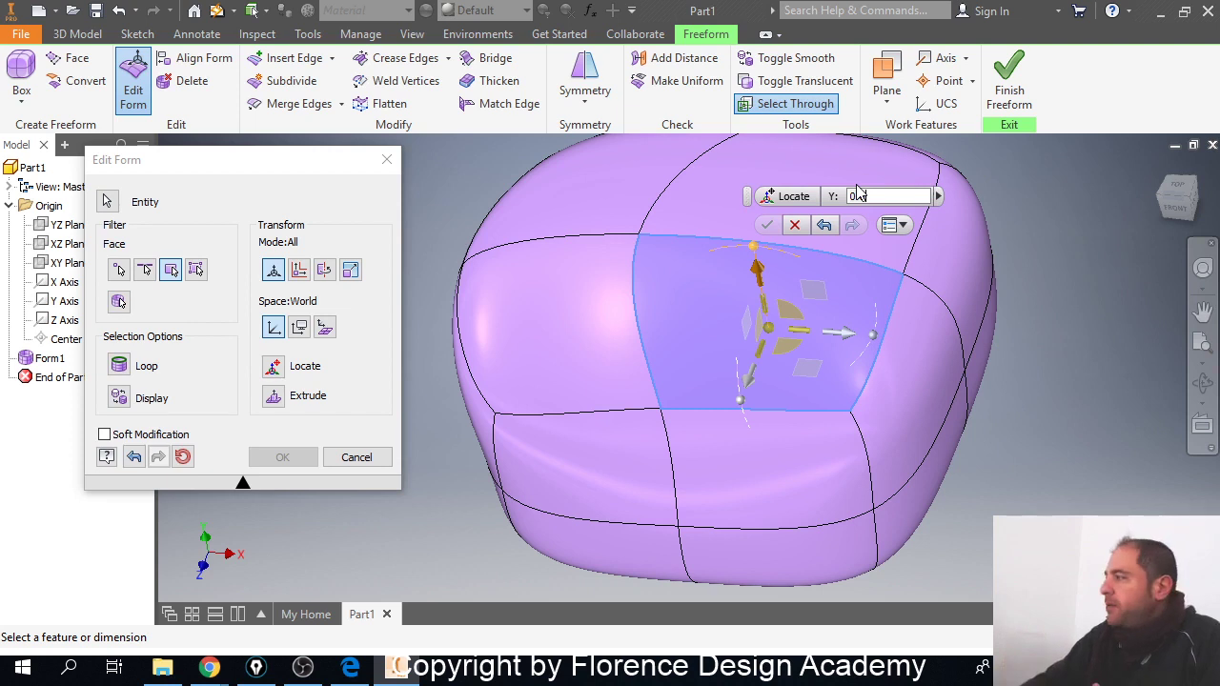
pyautogui.click(885, 197)
pyautogui.moveTo(876, 199); pyautogui.dragTo(844, 205)
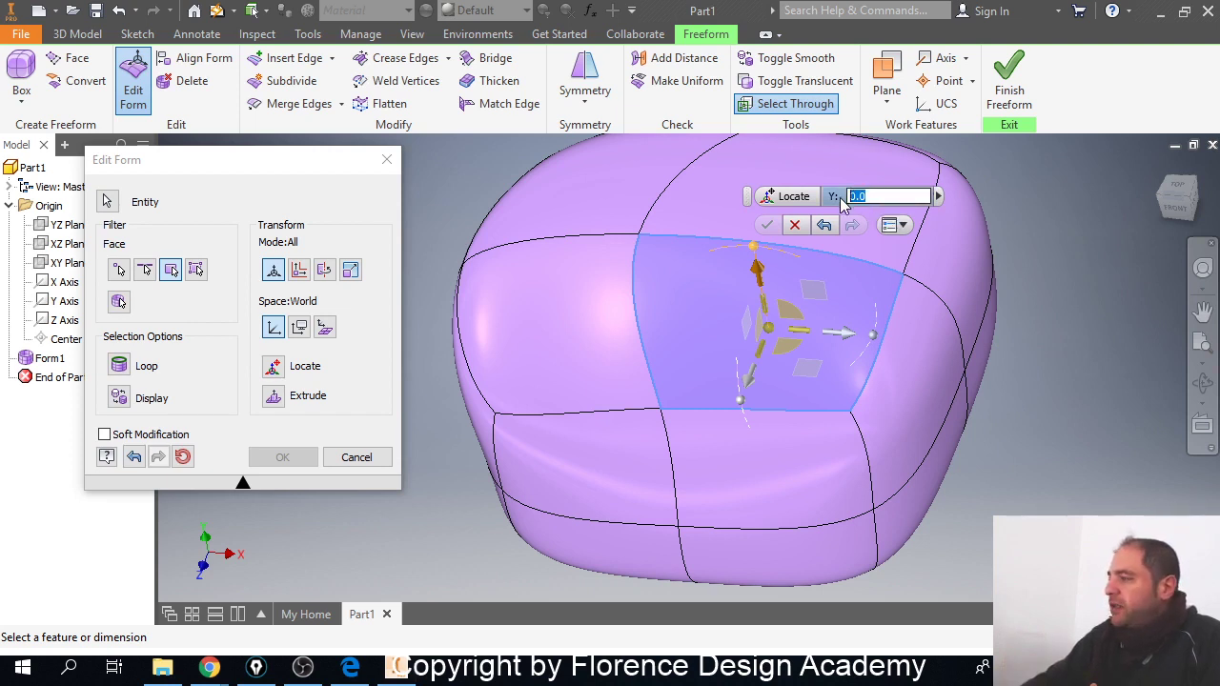
pyautogui.write('5')
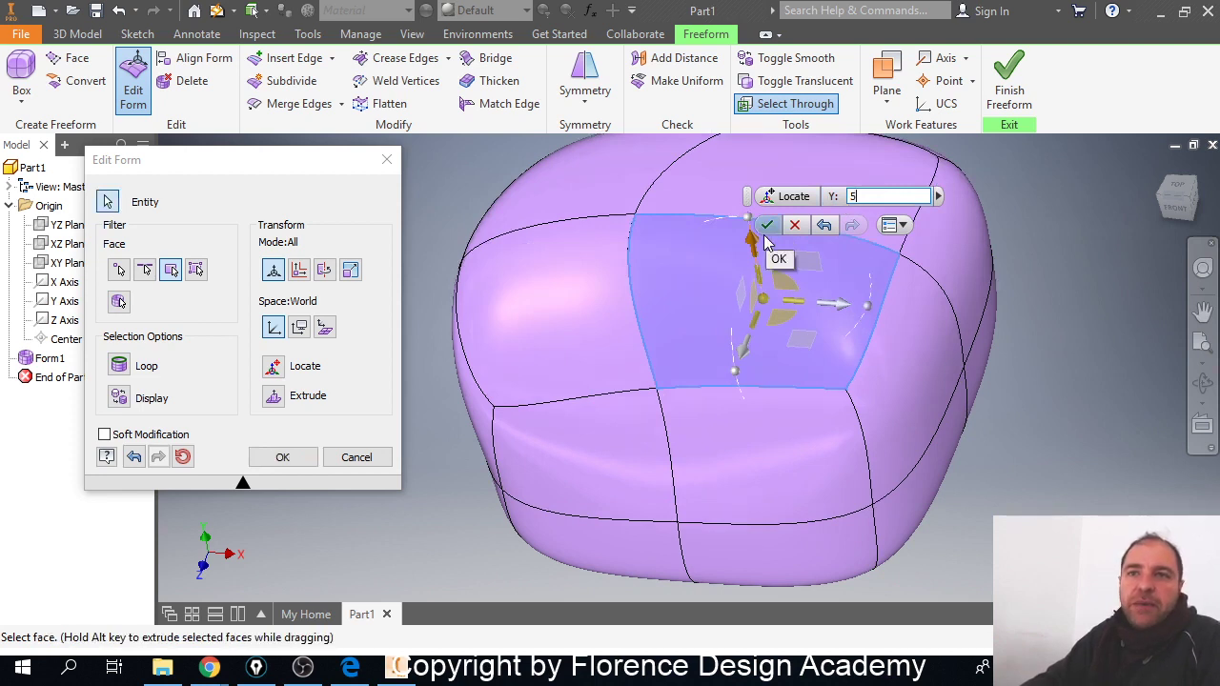
pyautogui.doubleClick(851, 197)
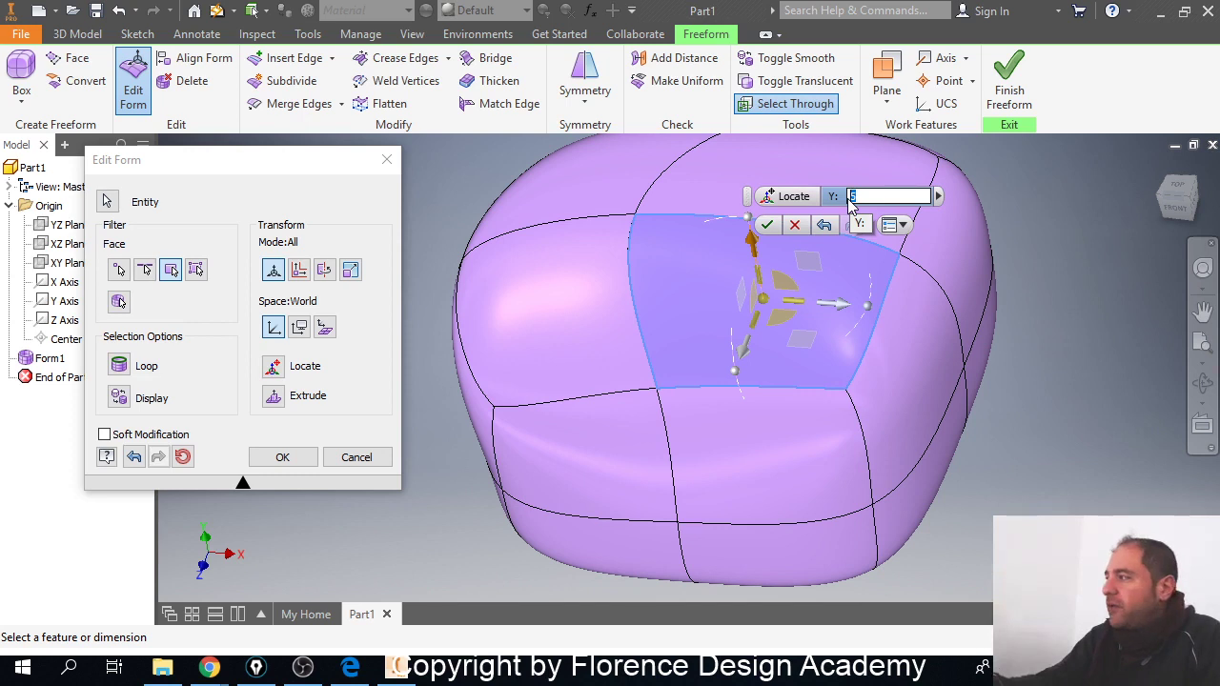
pyautogui.write('-')
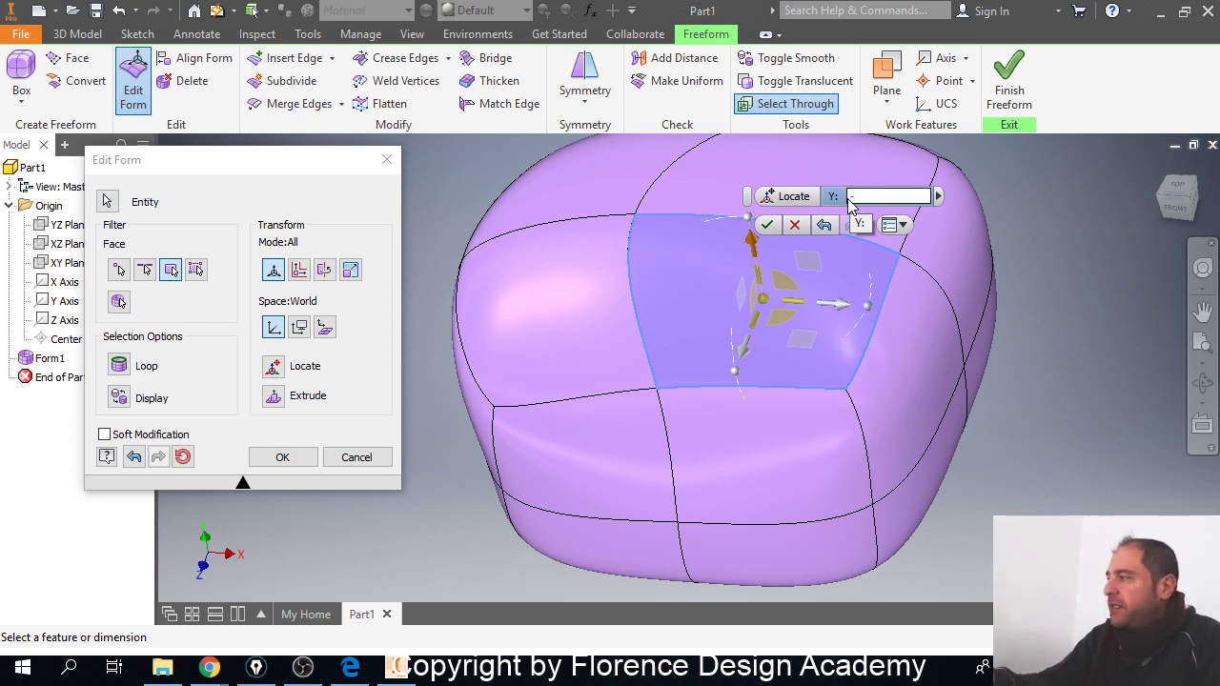
pyautogui.write('10')
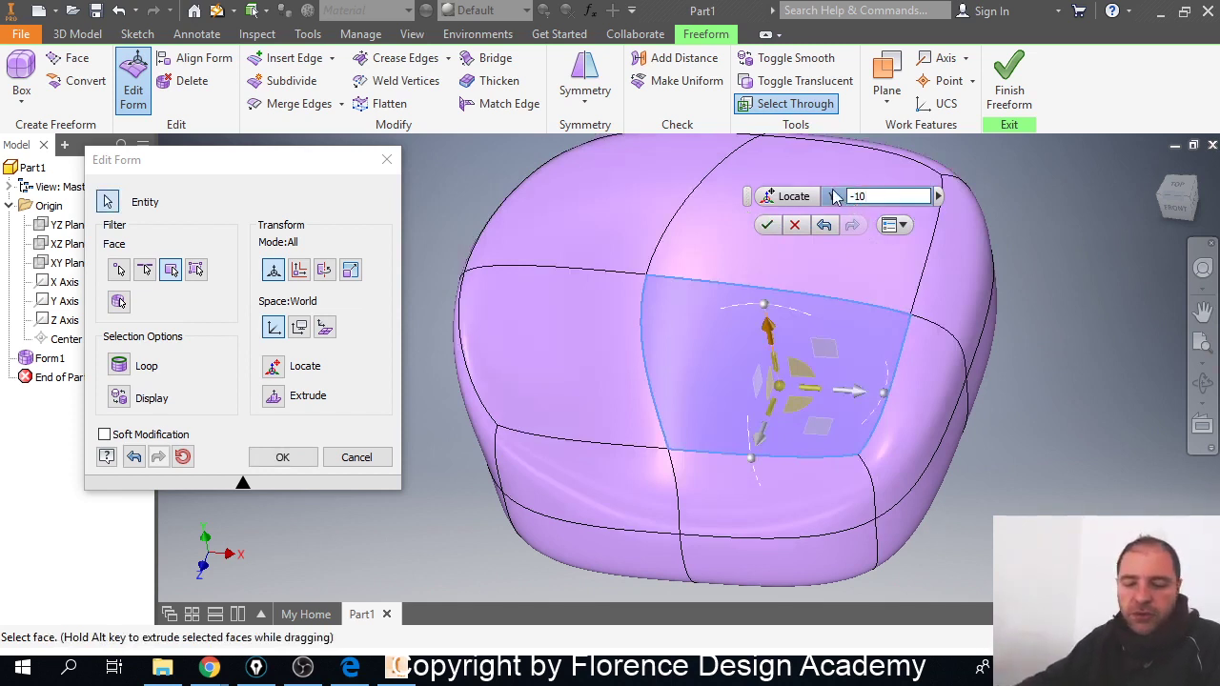
# Step: Rotate the front-right top face about the Z axis by 20 degrees, then change the angle to -20 and apply the edit
pyautogui.keyDown('shift'); pyautogui.moveTo(886, 364); pyautogui.dragTo(825, 357, button='middle'); pyautogui.keyUp('shift')
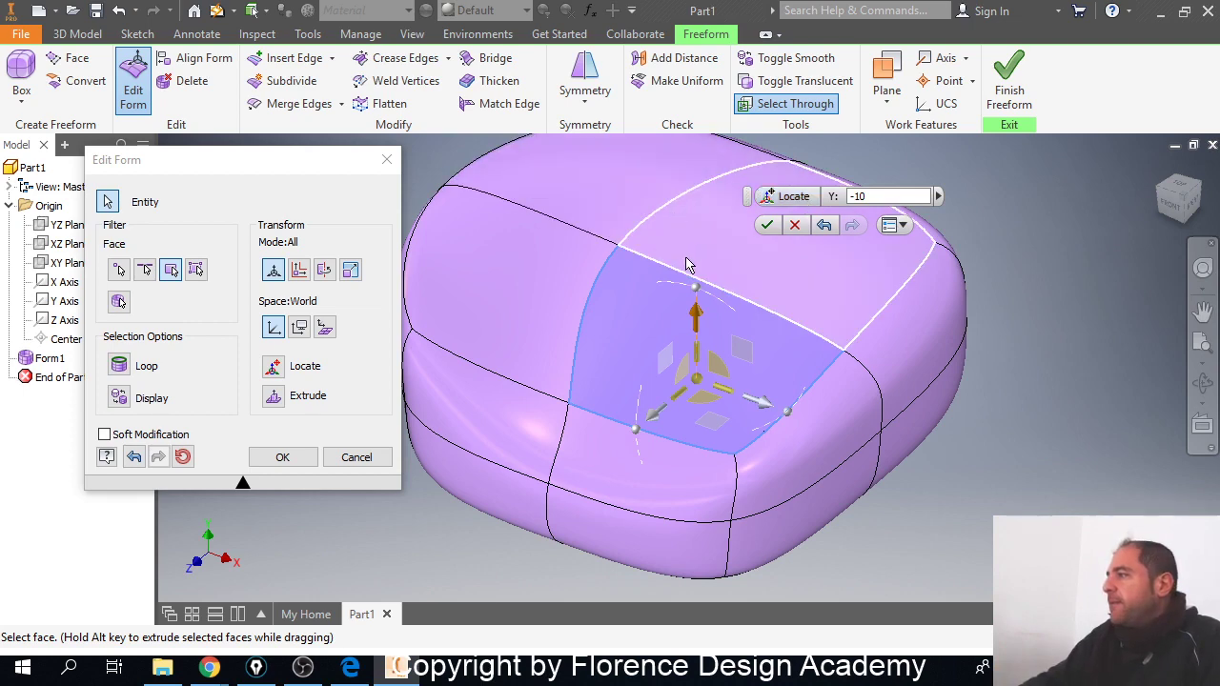
pyautogui.click(699, 318)
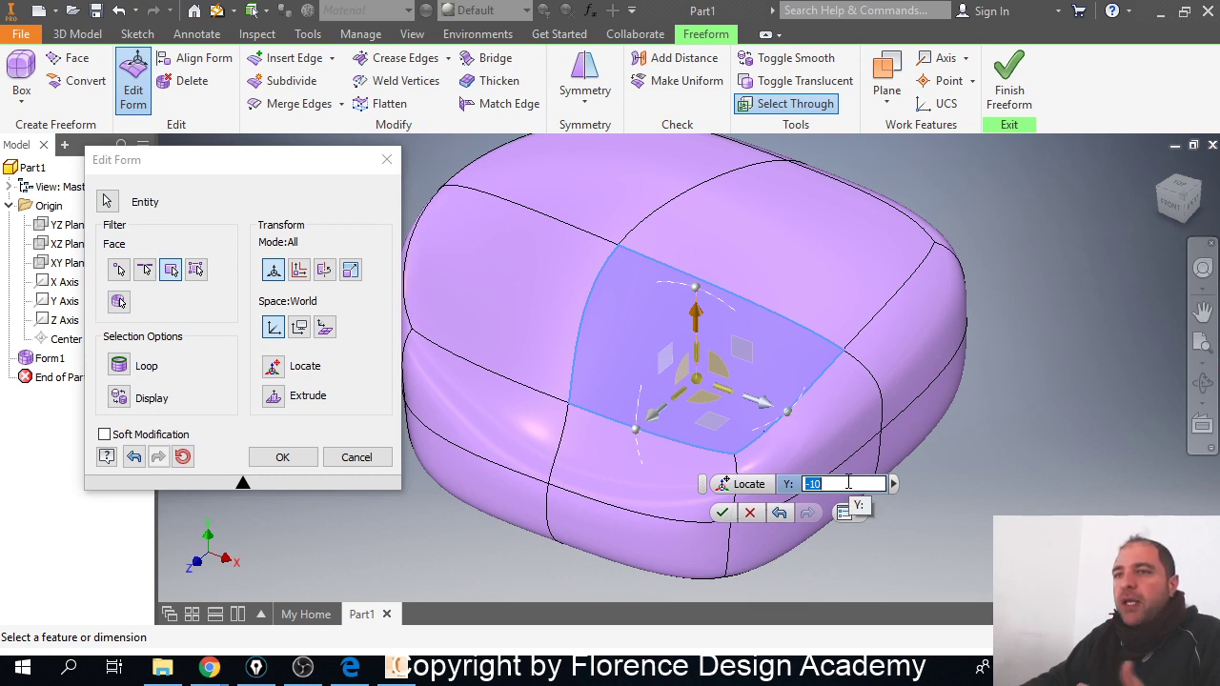
pyautogui.click(748, 351)
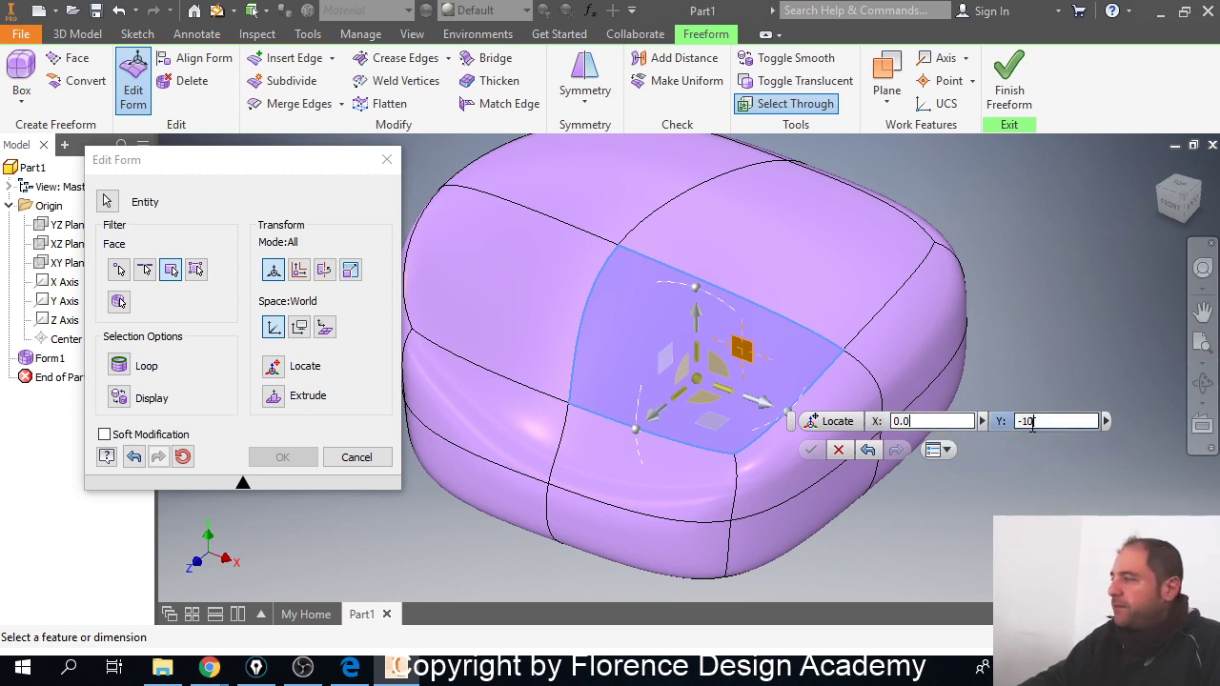
pyautogui.click(718, 306)
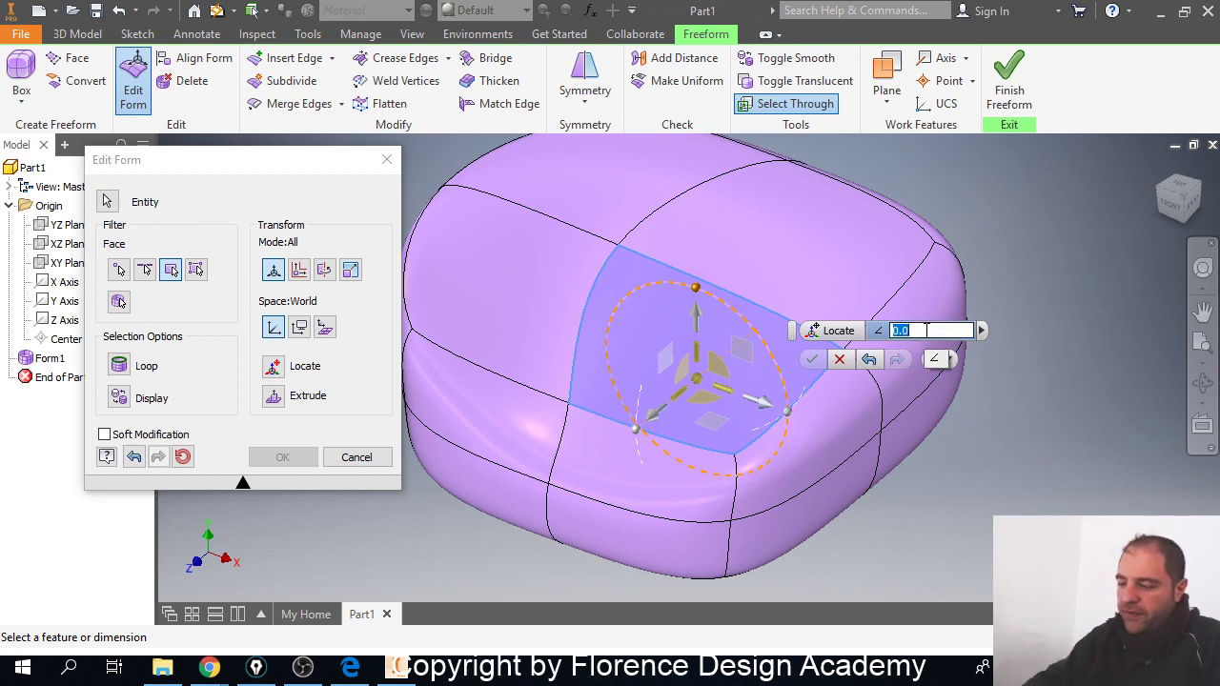
pyautogui.write('20')
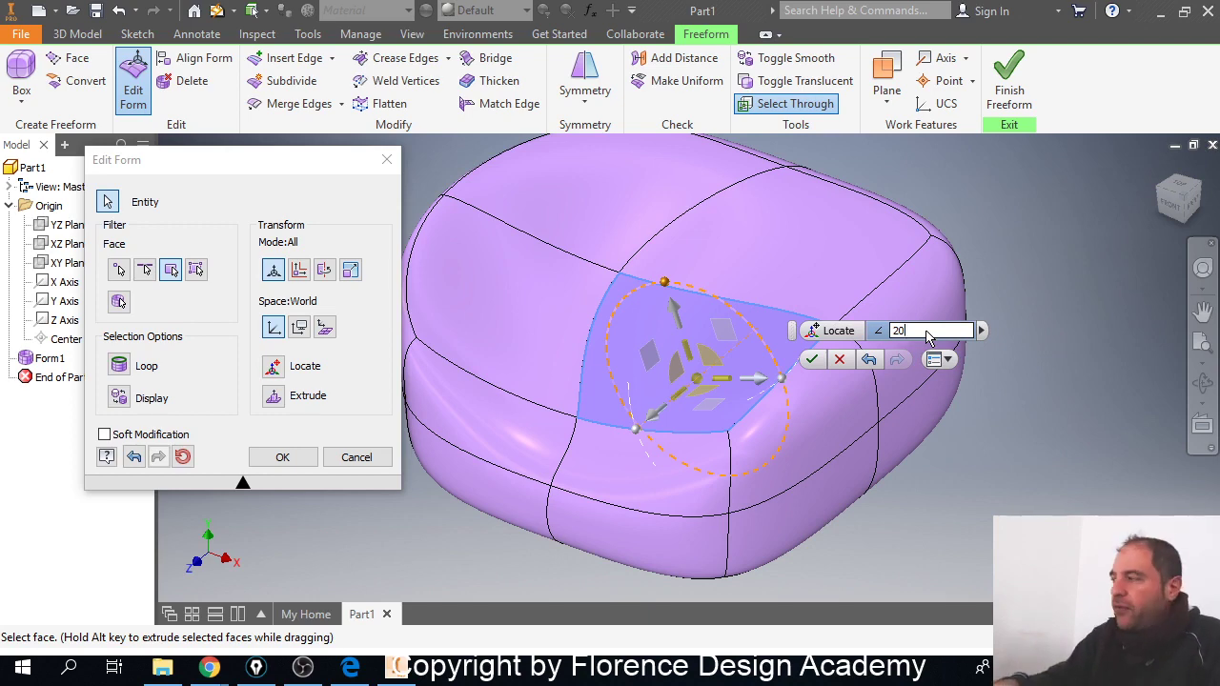
pyautogui.write('-')
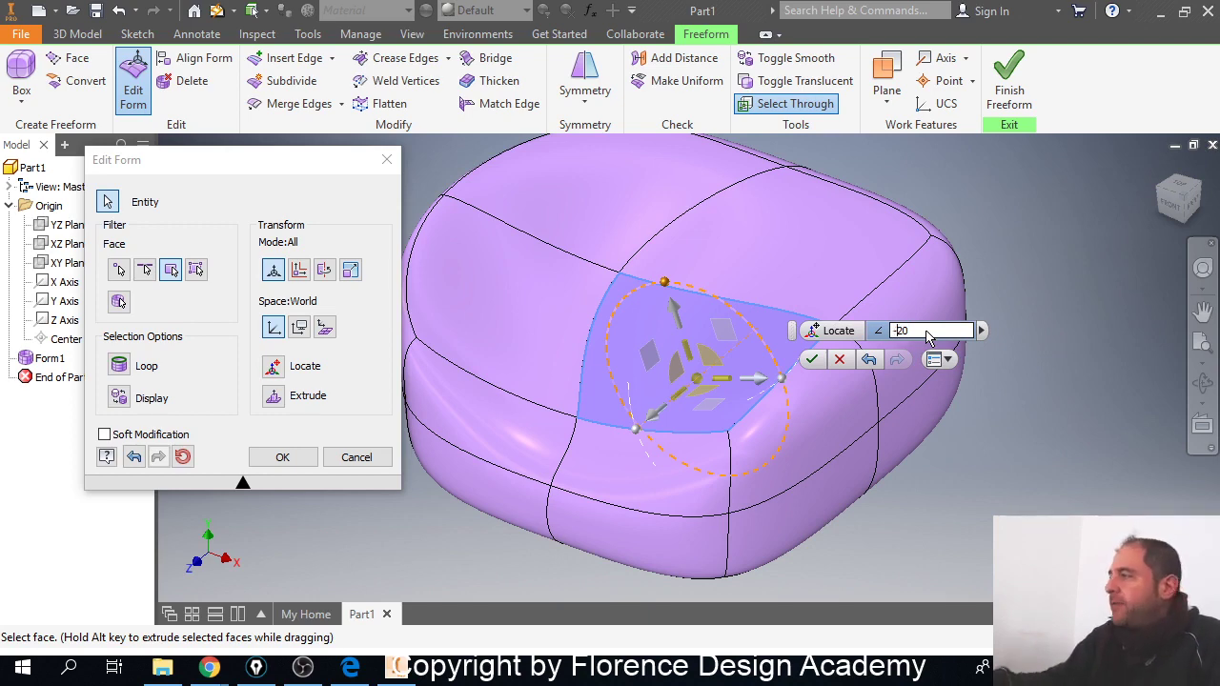
pyautogui.press('Return')
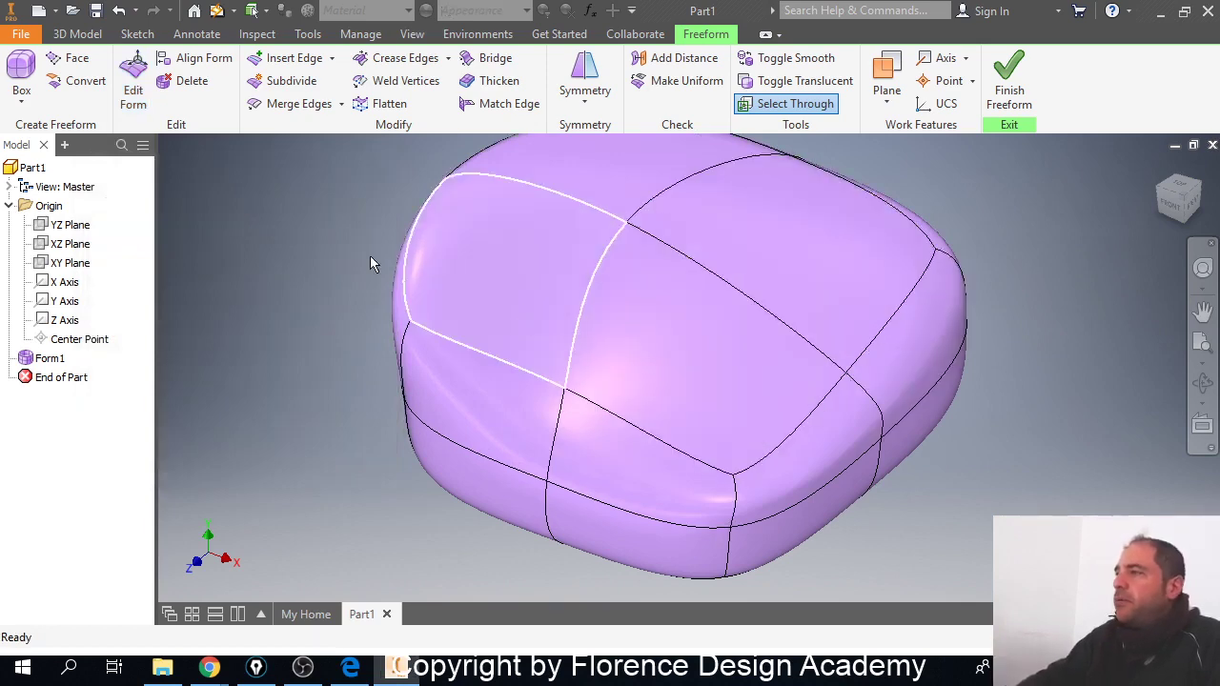
# Step: Start Edit Form with the face filter and scale the front-right top face uniformly by a factor of 2
pyautogui.click(134, 82)
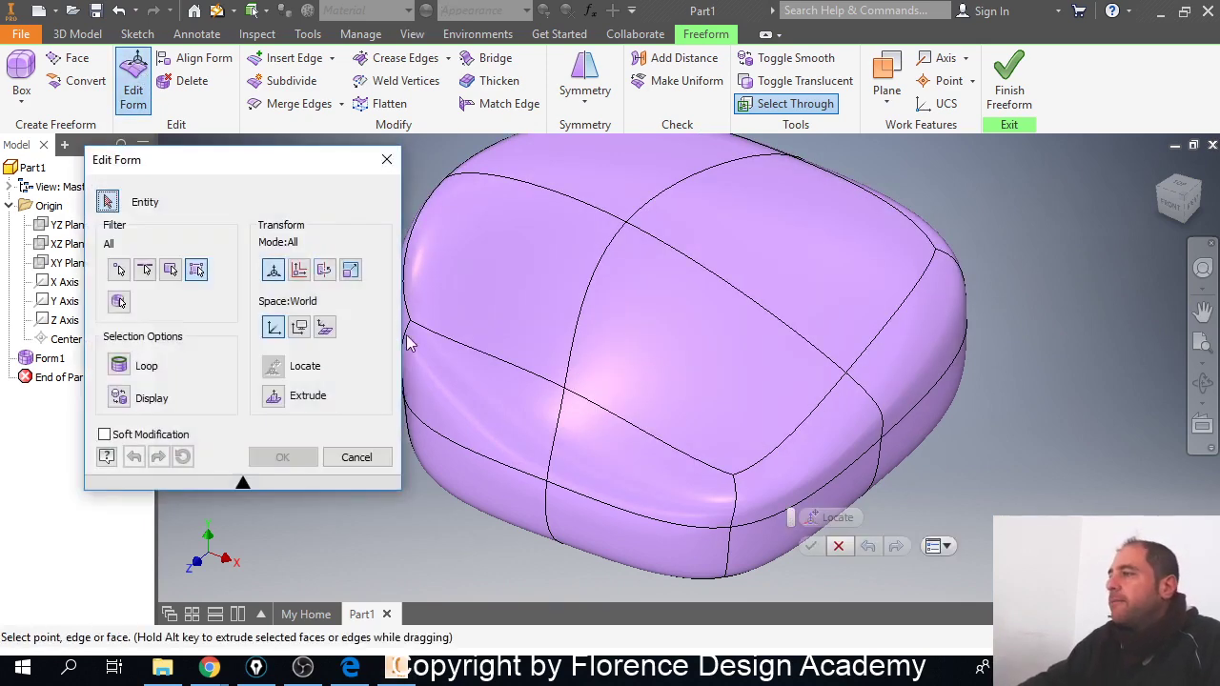
pyautogui.click(616, 301)
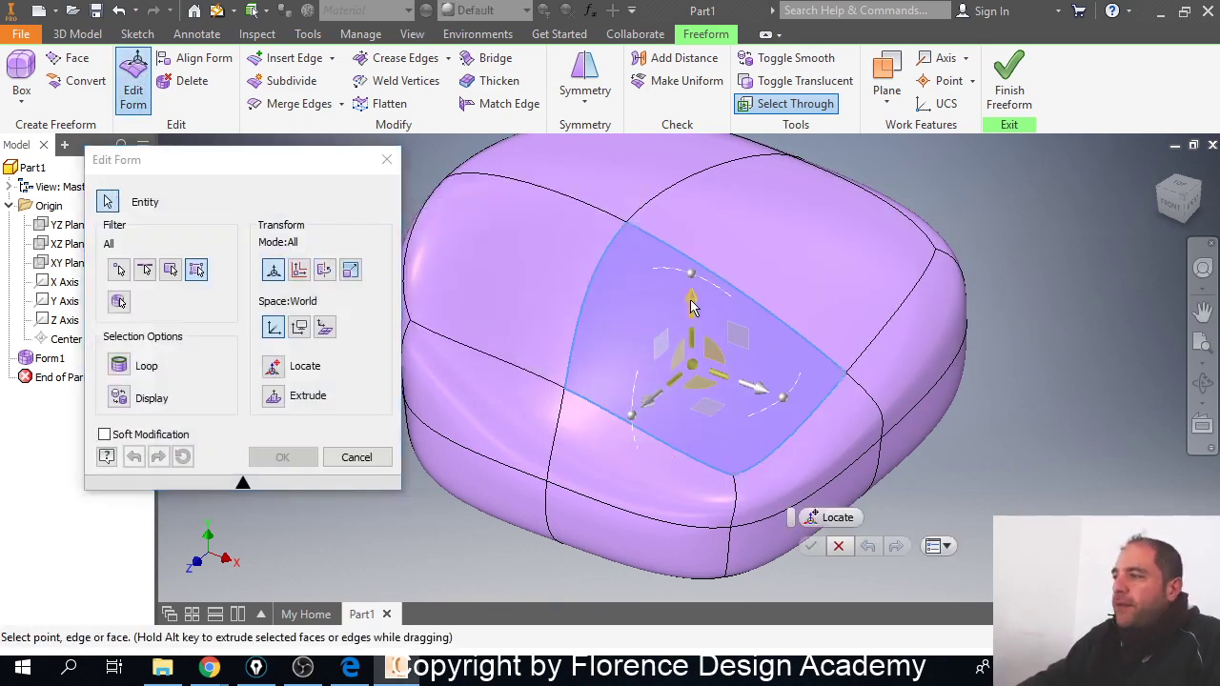
pyautogui.click(170, 270)
pyautogui.click(692, 303)
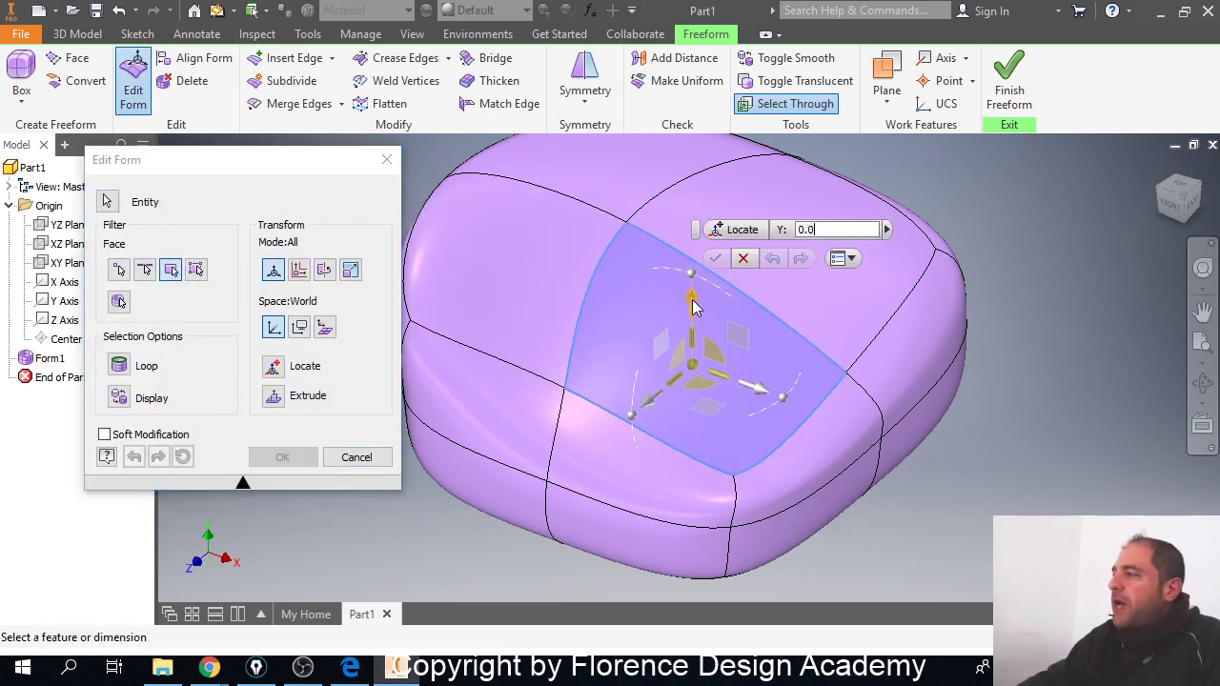
pyautogui.click(715, 359)
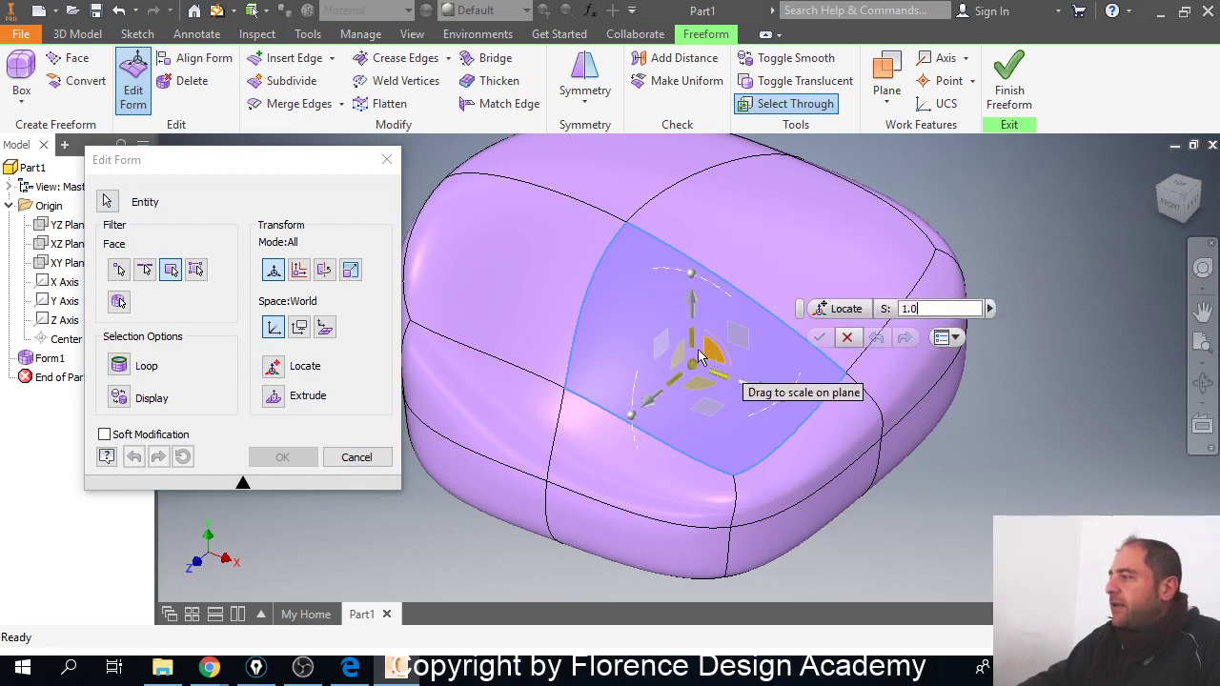
pyautogui.click(691, 341)
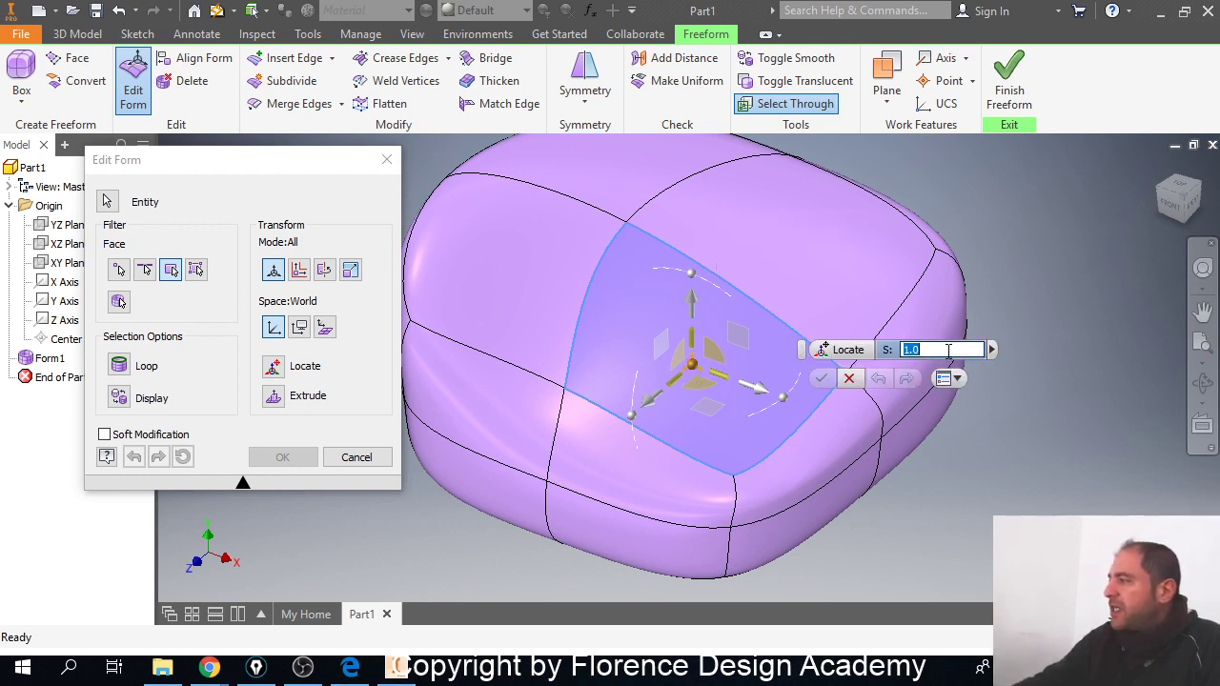
pyautogui.write('2')
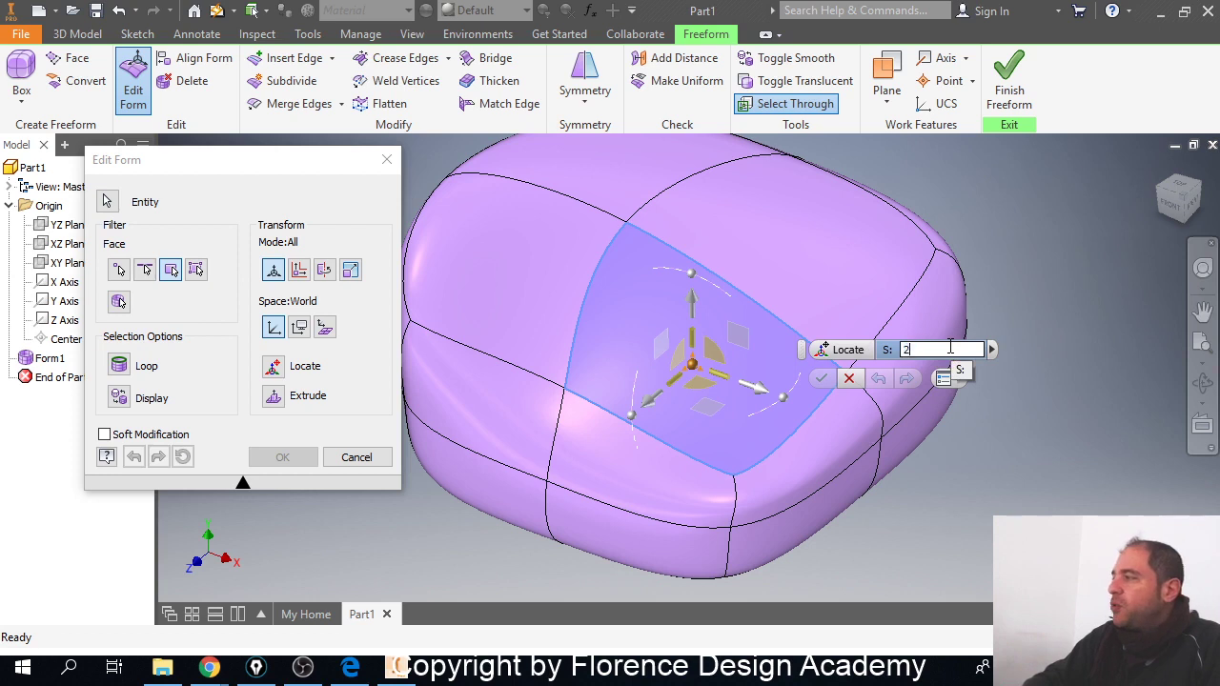
pyautogui.press('Return')
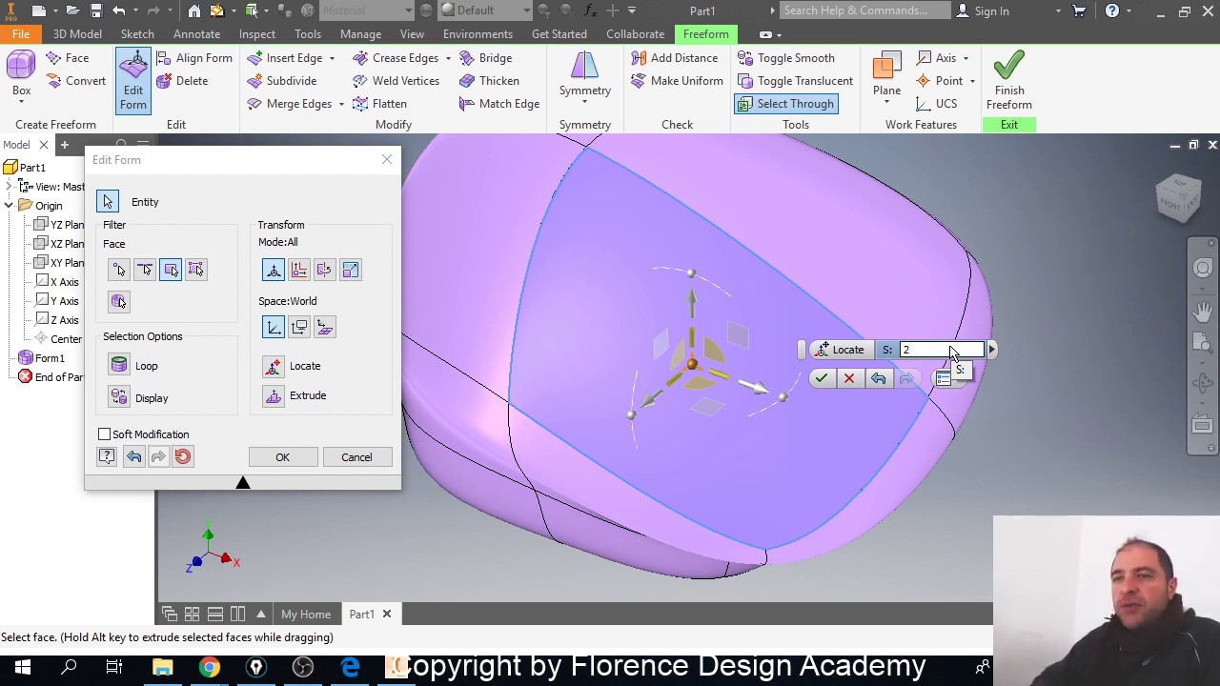
# Step: Change the uniform scale factor of the front-right top face to 0.5 and apply the edit
pyautogui.press('BackSpace')
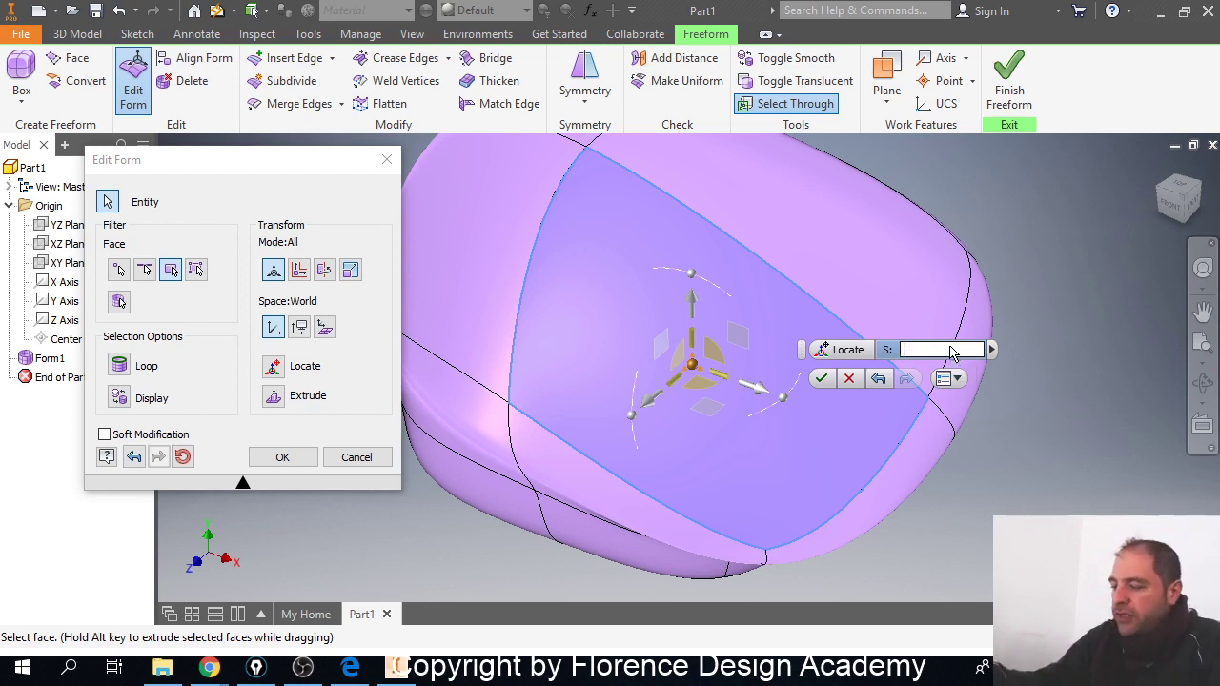
pyautogui.write('0.5')
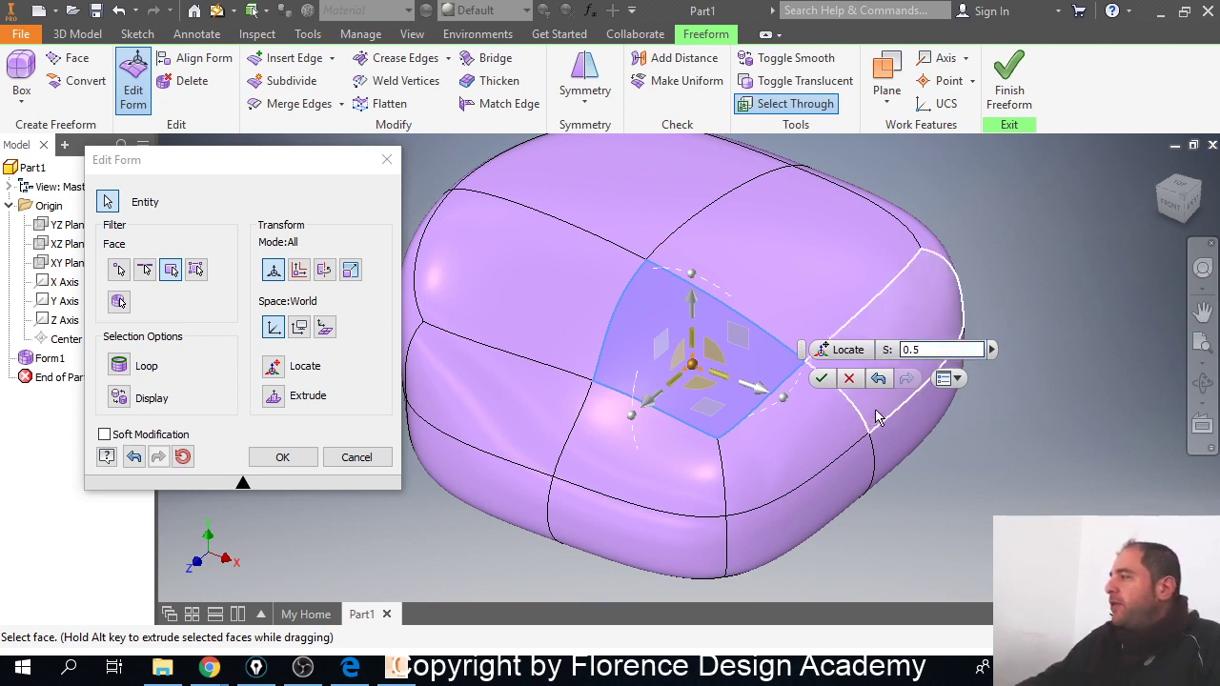
pyautogui.click(823, 379)
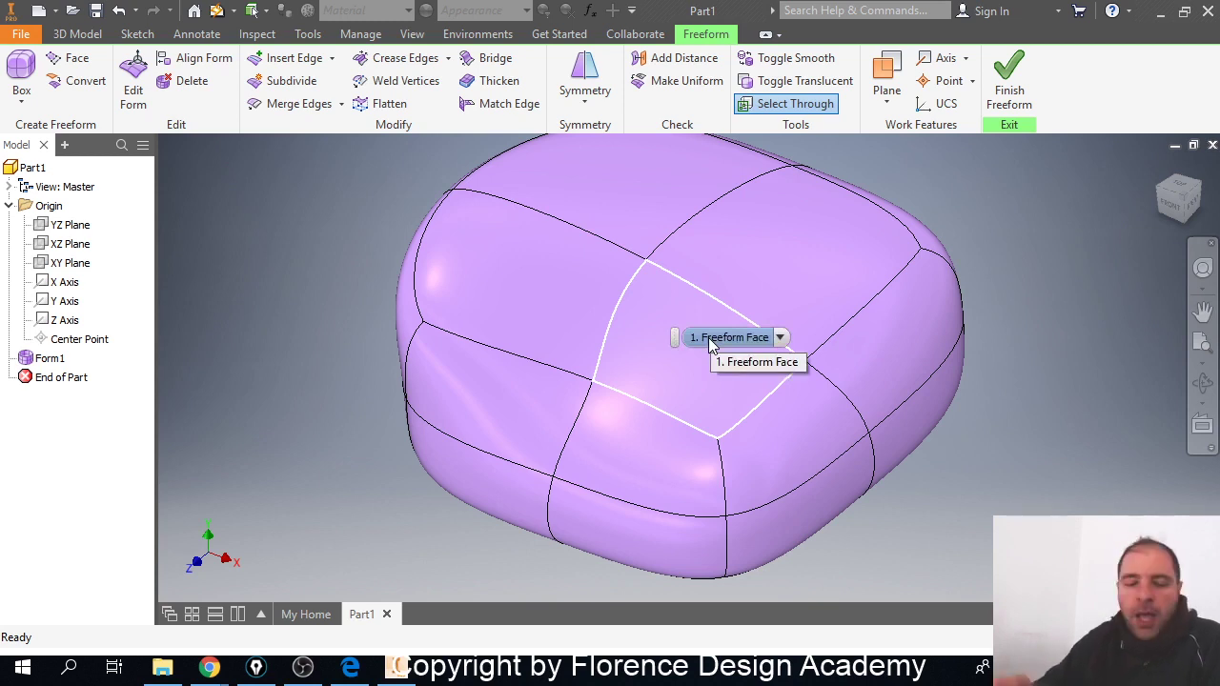
pyautogui.moveTo(629, 409); pyautogui.dragTo(603, 399, button='middle')
pyautogui.press('alt')
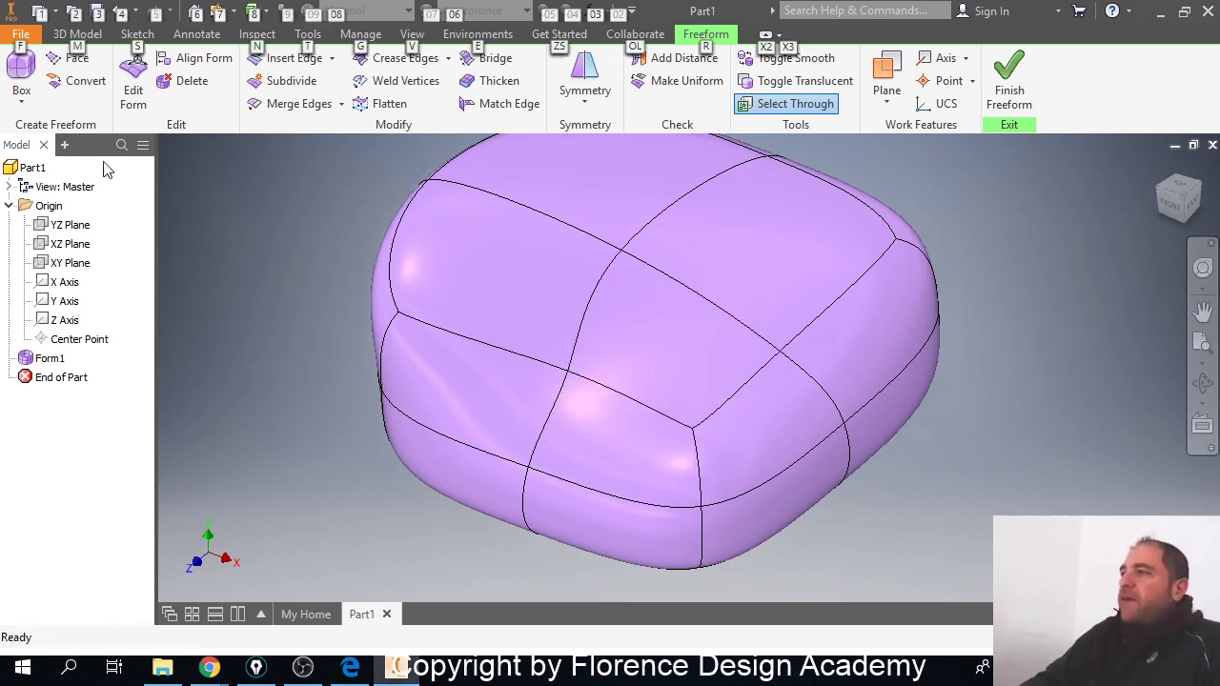
pyautogui.click(133, 84)
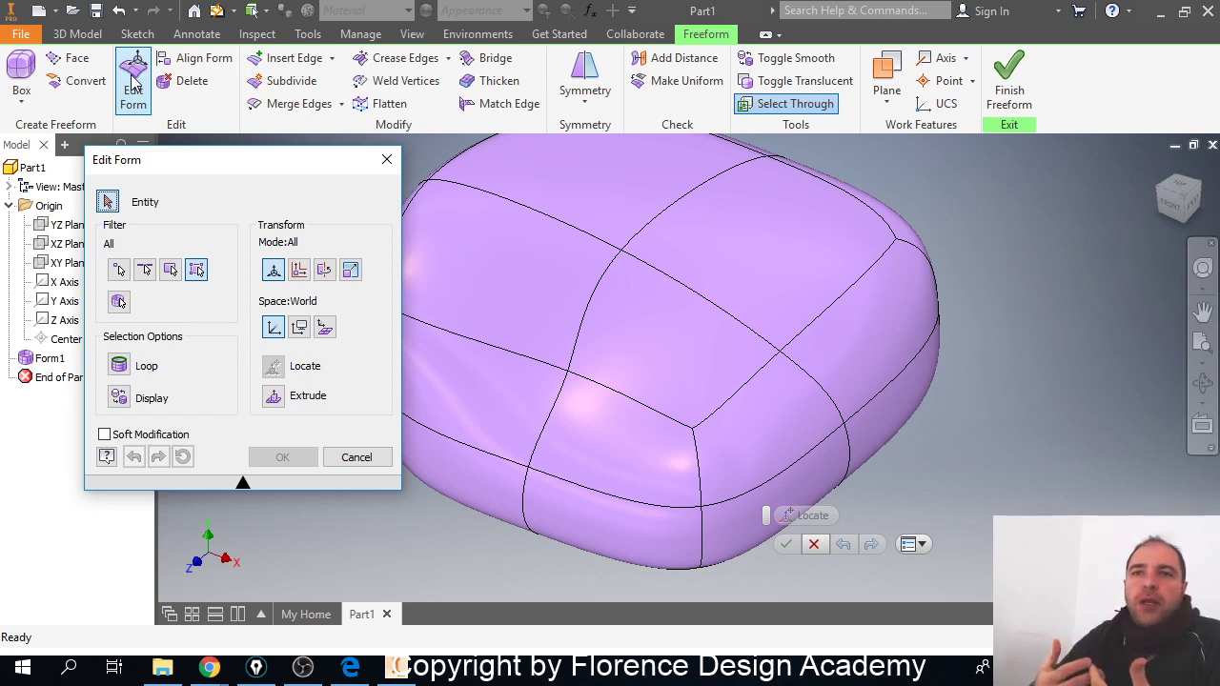
pyautogui.click(179, 271)
pyautogui.click(663, 320)
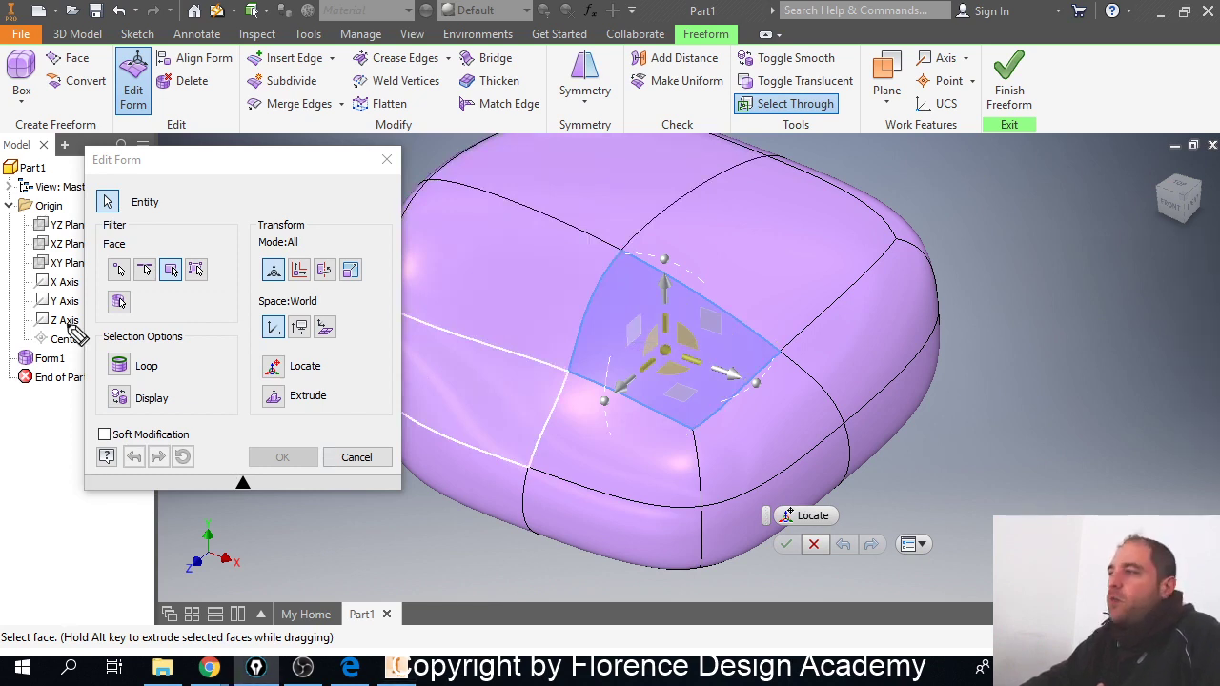
pyautogui.moveTo(256, 229)
pyautogui.mouseDown()
pyautogui.moveTo(259, 290)
pyautogui.moveTo(375, 293)
pyautogui.moveTo(368, 219)
pyautogui.moveTo(258, 221)
pyautogui.mouseUp()
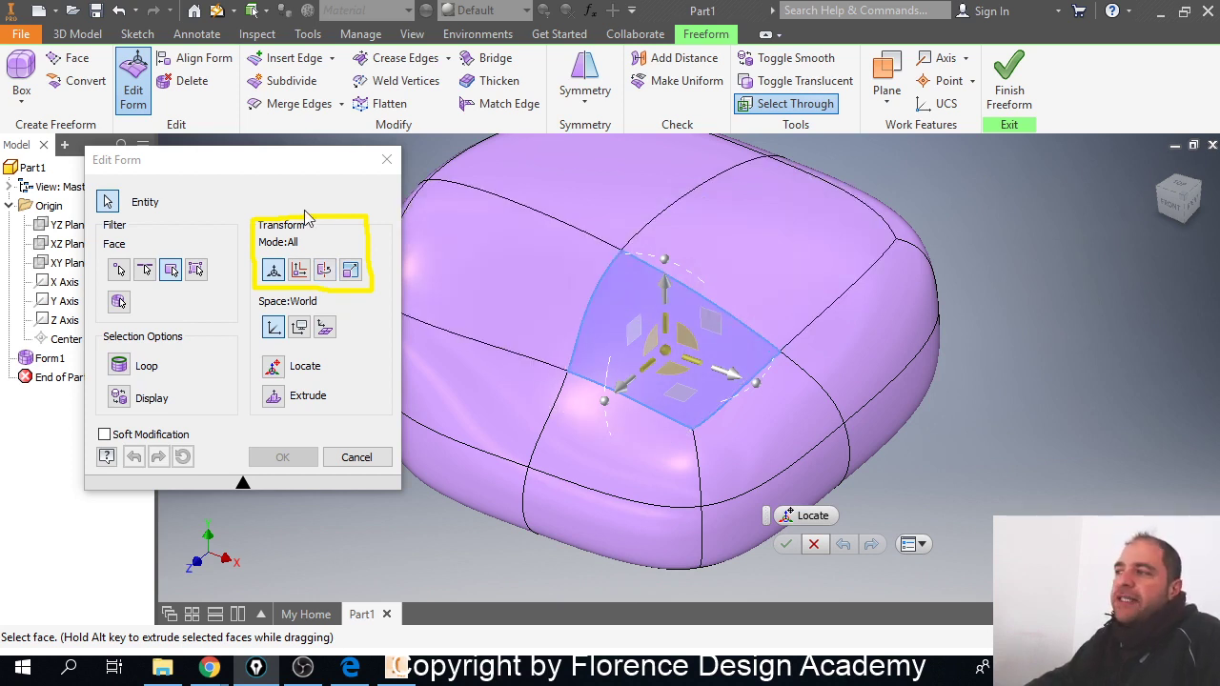
pyautogui.click(300, 270)
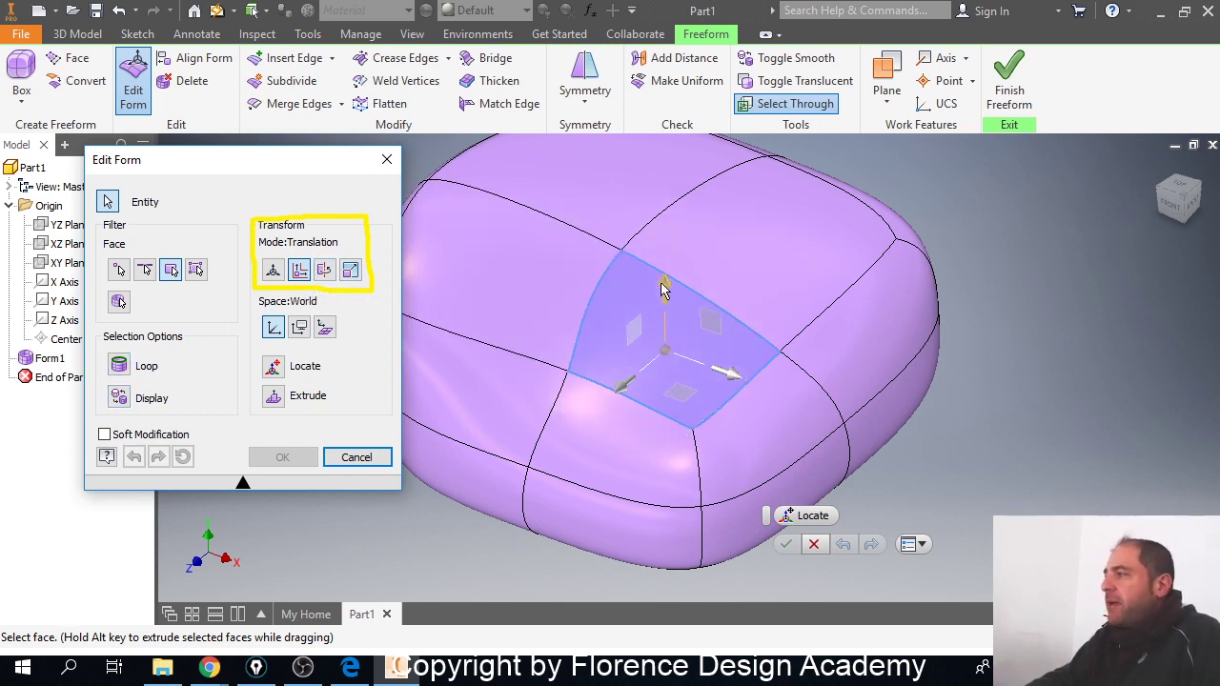
pyautogui.moveTo(703, 363)
pyautogui.mouseDown(button='middle')
pyautogui.moveTo(684, 350)
pyautogui.moveTo(701, 356)
pyautogui.mouseUp(button='middle')
pyautogui.press('alt')
pyautogui.click(663, 350)
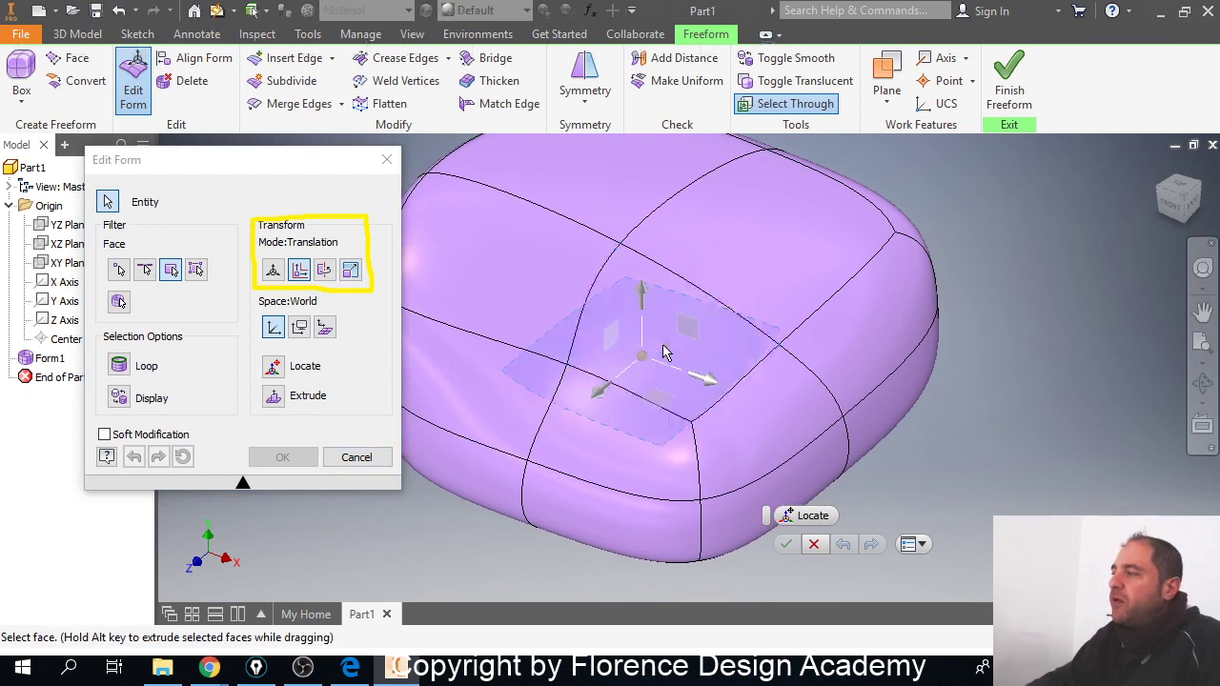
pyautogui.click(684, 326)
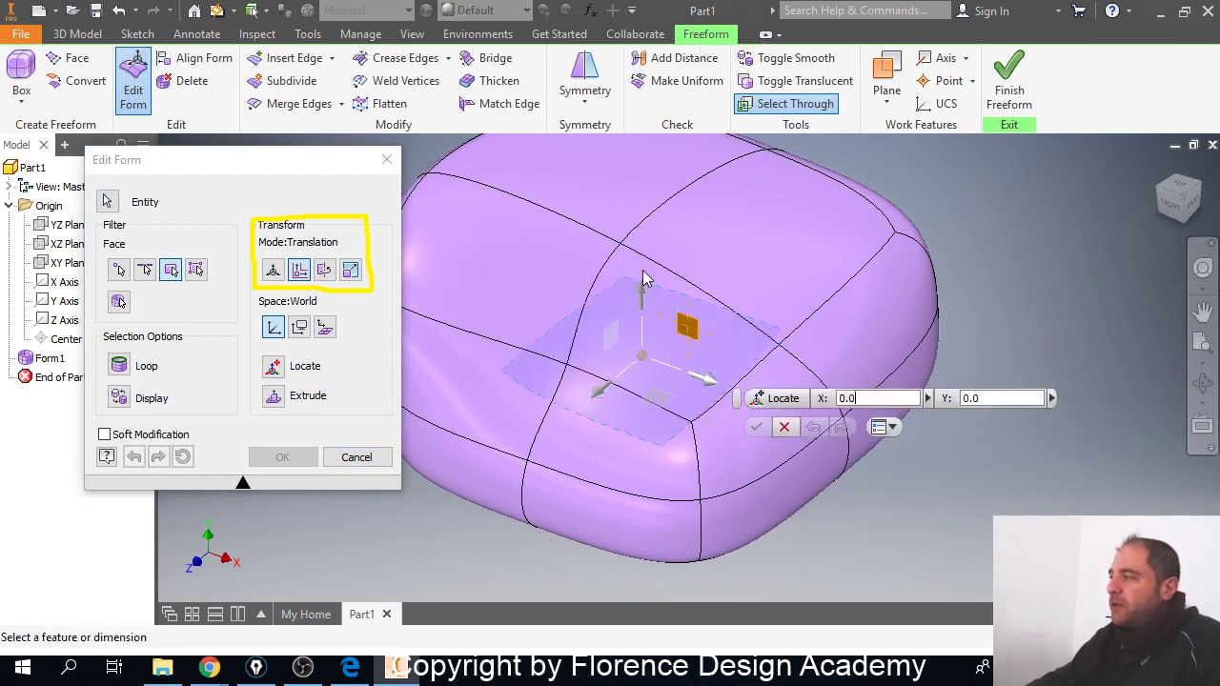
pyautogui.click(783, 426)
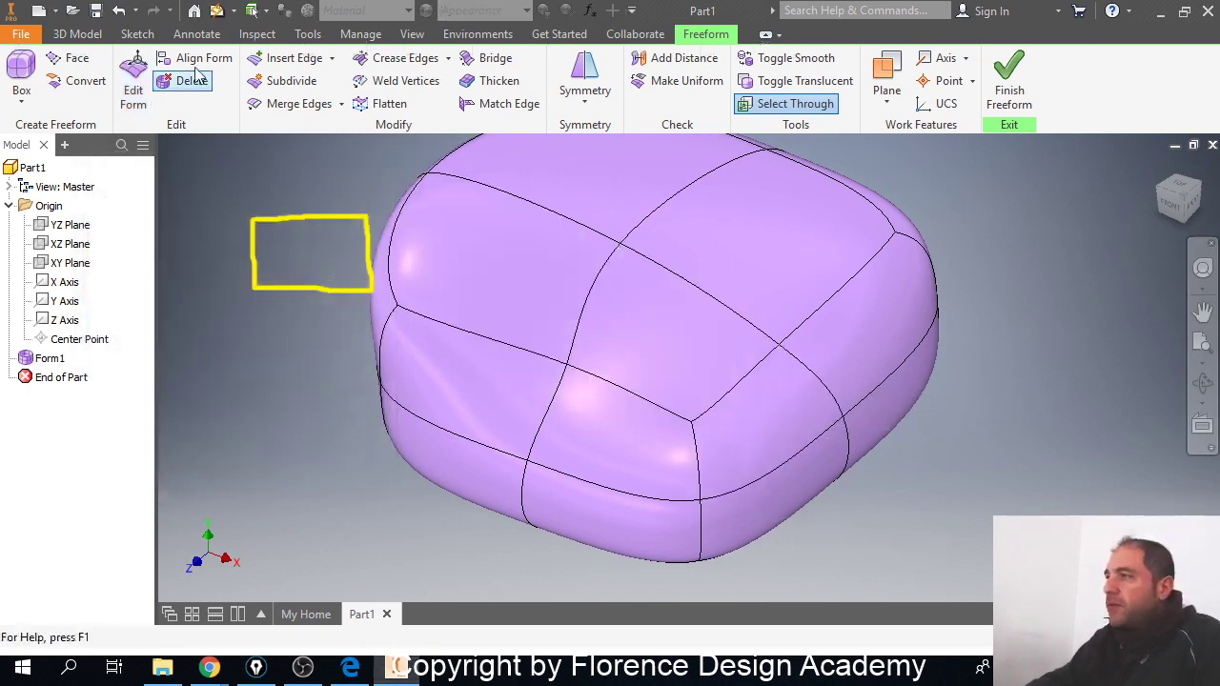
# Step: Start Edit Form, select the front-right top face, and move it -0.5 mm along the Y axis in Translation mode
pyautogui.click(141, 84)
pyautogui.click(725, 348)
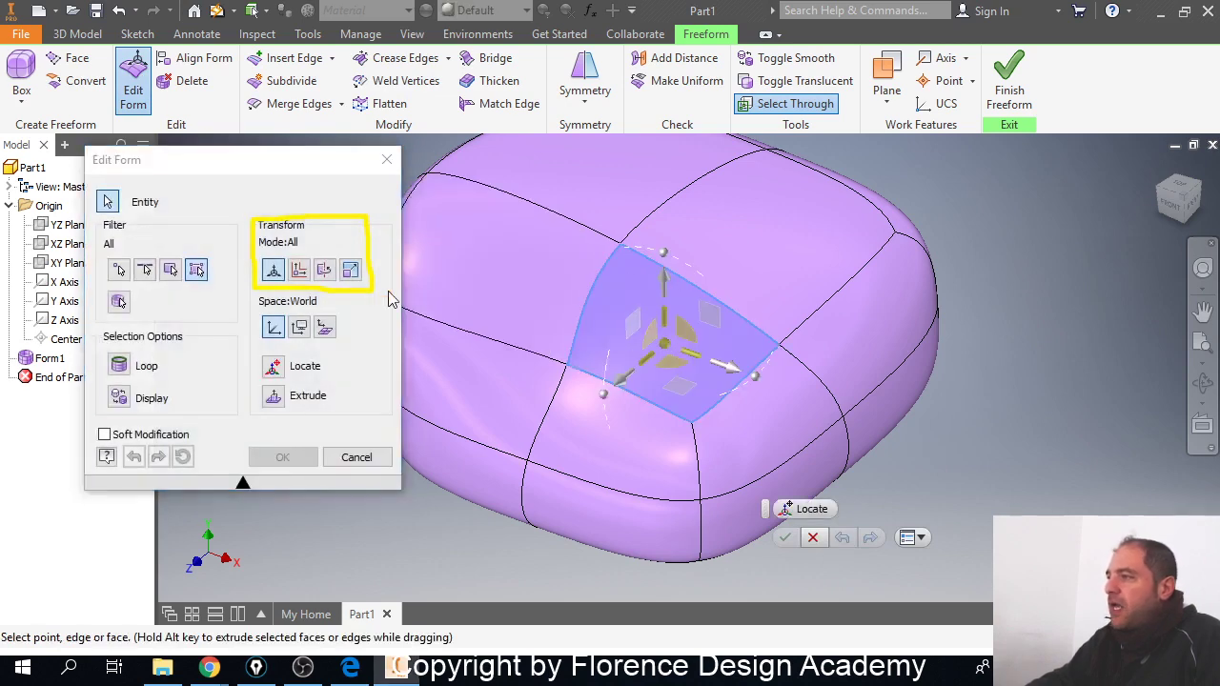
pyautogui.click(299, 271)
pyautogui.moveTo(665, 285)
pyautogui.mouseDown()
pyautogui.moveTo(678, 243)
pyautogui.moveTo(685, 267)
pyautogui.moveTo(664, 291)
pyautogui.mouseUp()
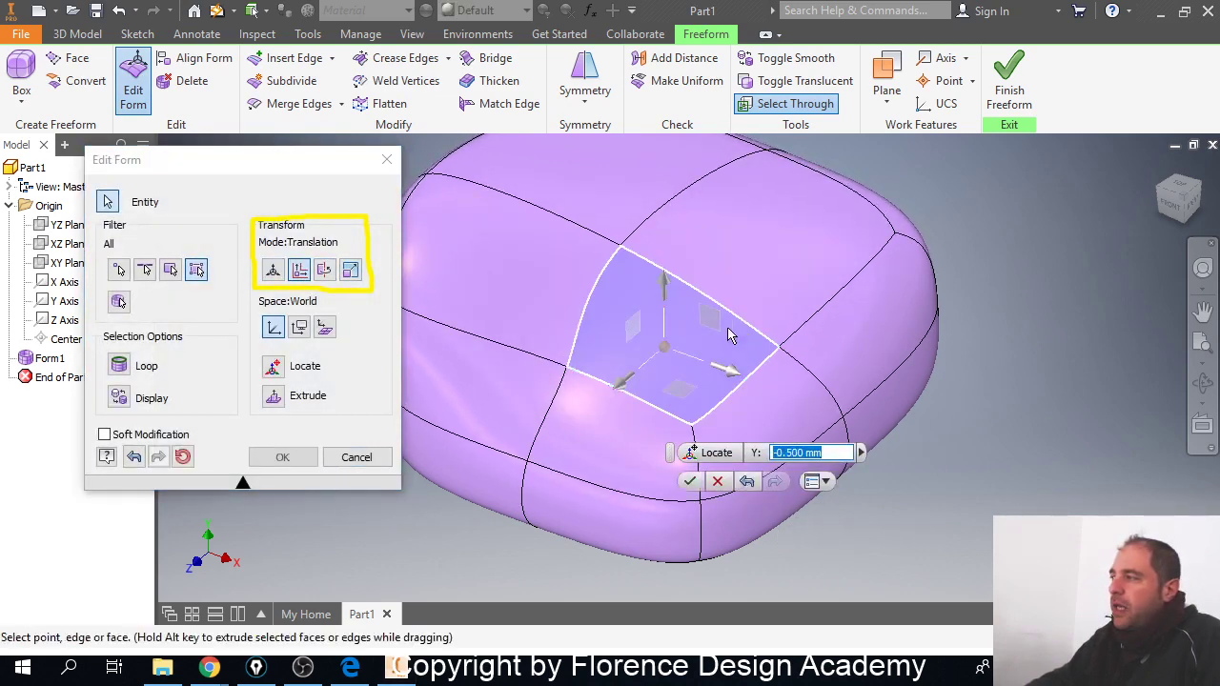
# Step: Move the selected top face about 1.25 mm in X and -0.75 mm in Y, and rotate it about 20 degrees in Rotation mode
pyautogui.moveTo(721, 327)
pyautogui.mouseDown()
pyautogui.moveTo(801, 316)
pyautogui.moveTo(721, 330)
pyautogui.moveTo(735, 341)
pyautogui.moveTo(722, 328)
pyautogui.mouseUp()
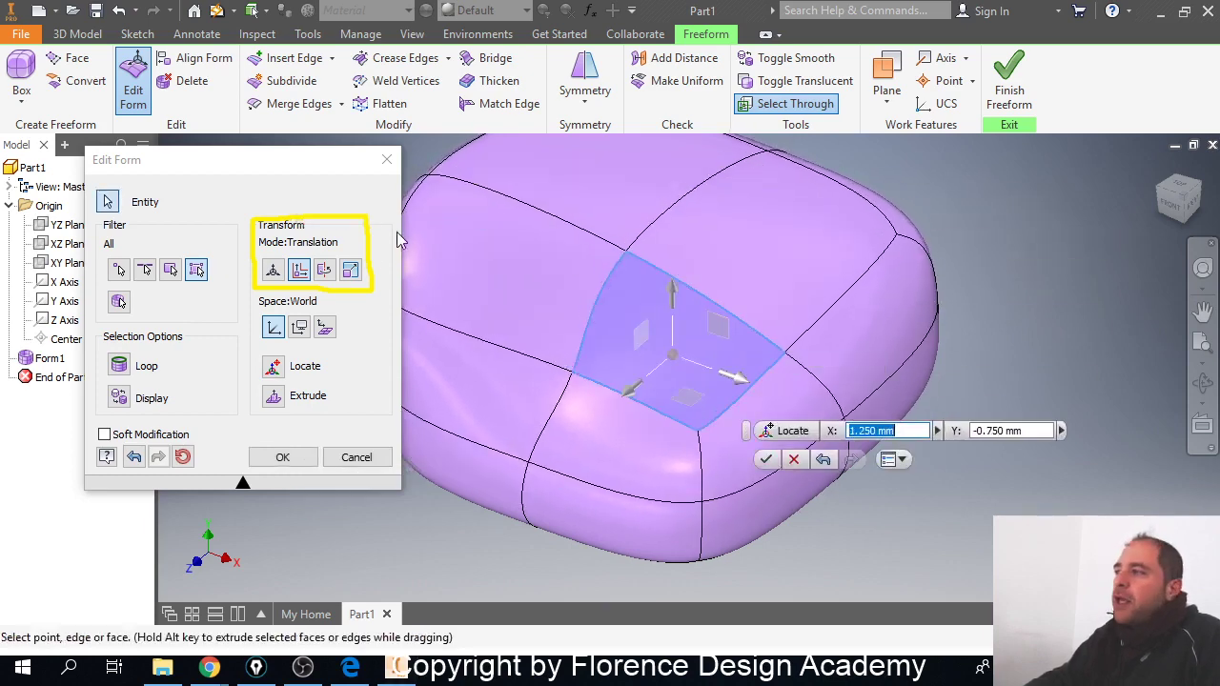
pyautogui.click(325, 270)
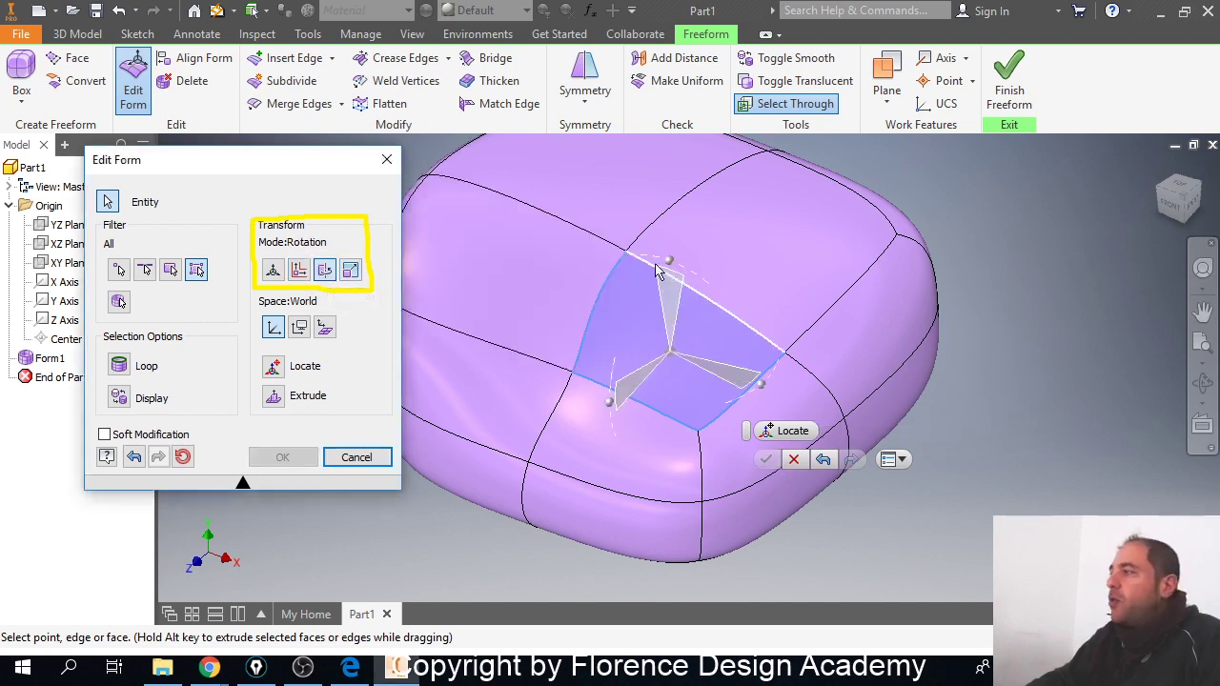
pyautogui.moveTo(613, 391)
pyautogui.mouseDown()
pyautogui.moveTo(624, 324)
pyautogui.moveTo(624, 405)
pyautogui.moveTo(624, 329)
pyautogui.moveTo(619, 391)
pyautogui.mouseUp()
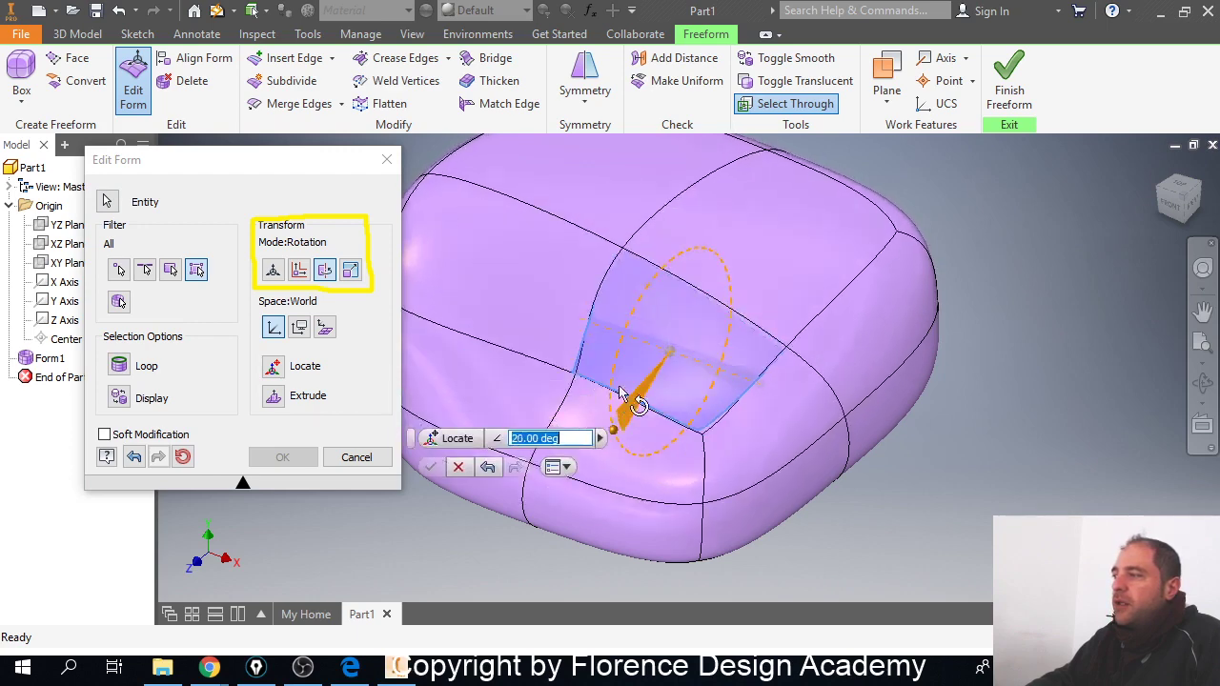
# Step: Scale the selected top face down in Scale mode and return the transform mode to All
pyautogui.click(350, 271)
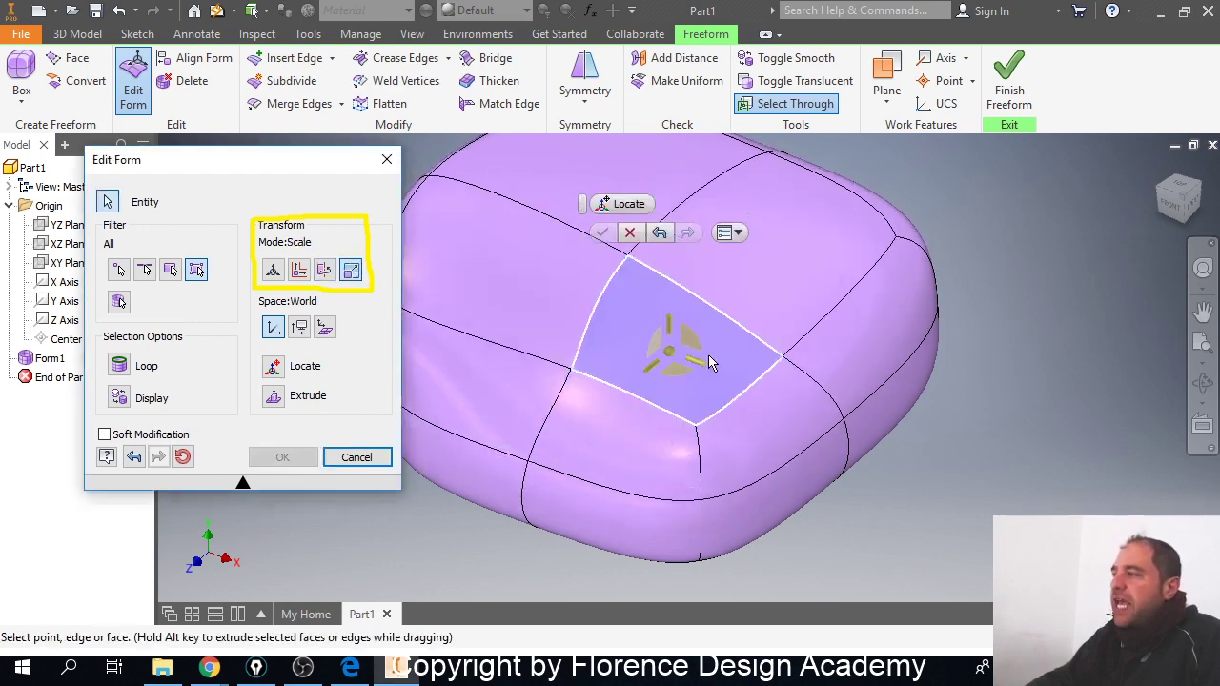
pyautogui.moveTo(710, 363); pyautogui.dragTo(669, 390)
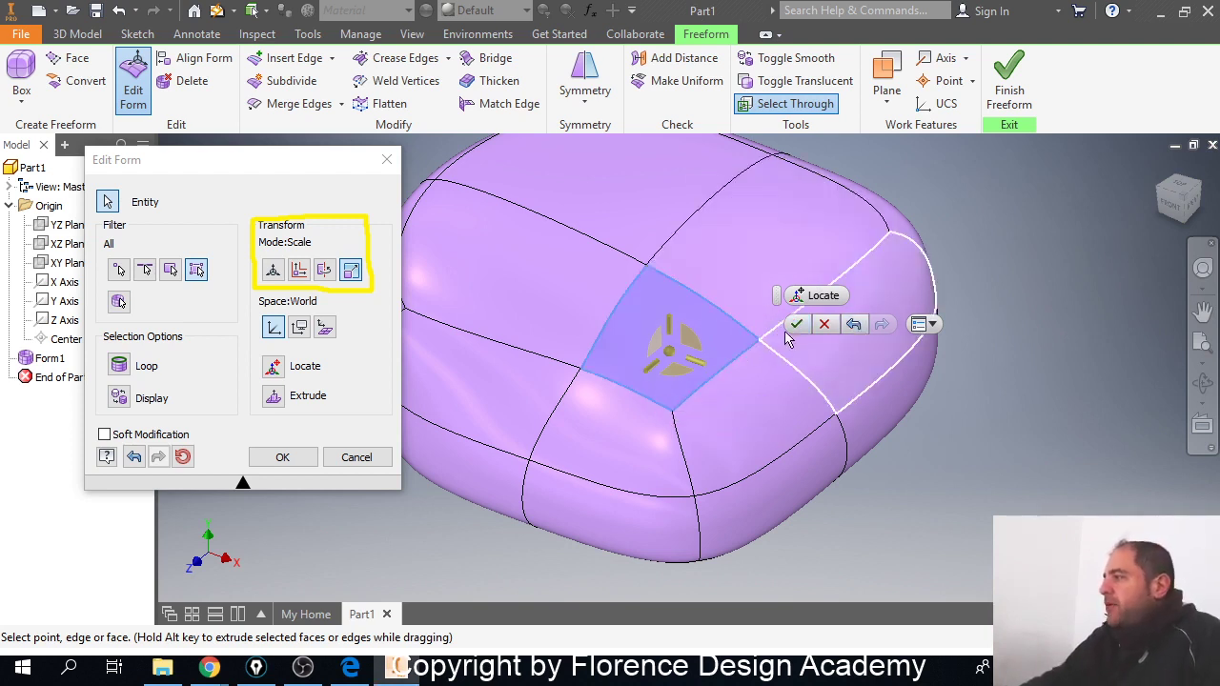
pyautogui.click(273, 271)
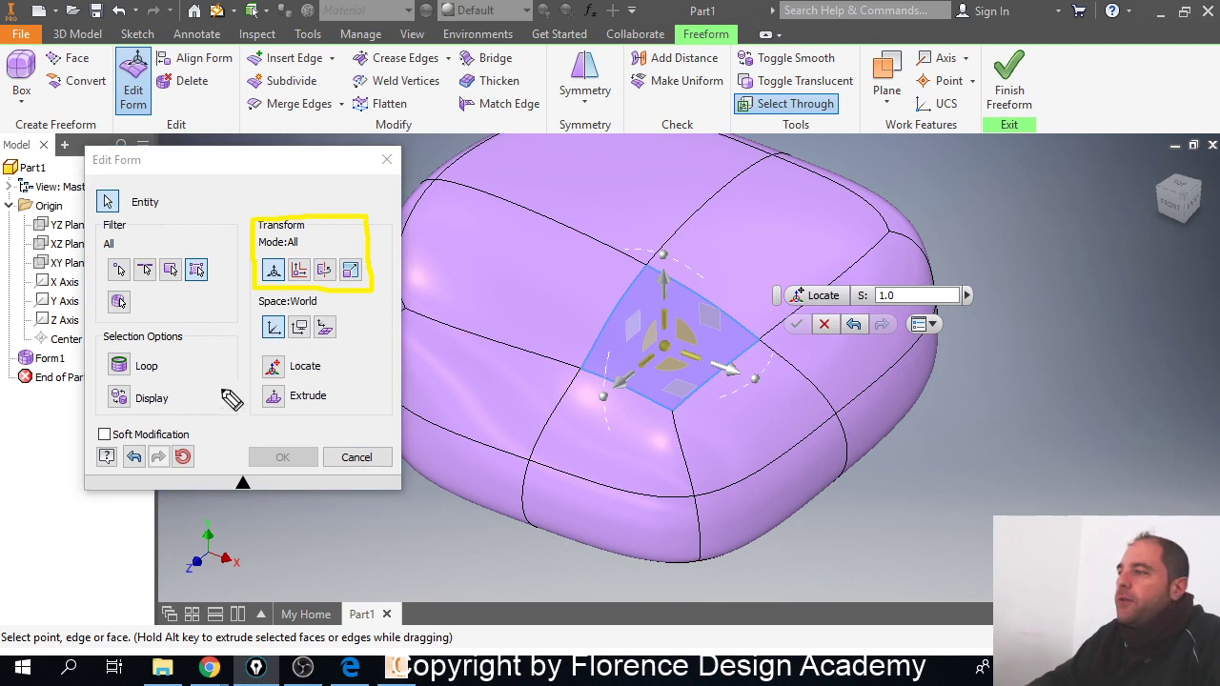
pyautogui.moveTo(257, 311)
pyautogui.mouseDown()
pyautogui.moveTo(258, 341)
pyautogui.moveTo(288, 347)
pyautogui.moveTo(286, 311)
pyautogui.moveTo(257, 311)
pyautogui.mouseUp()
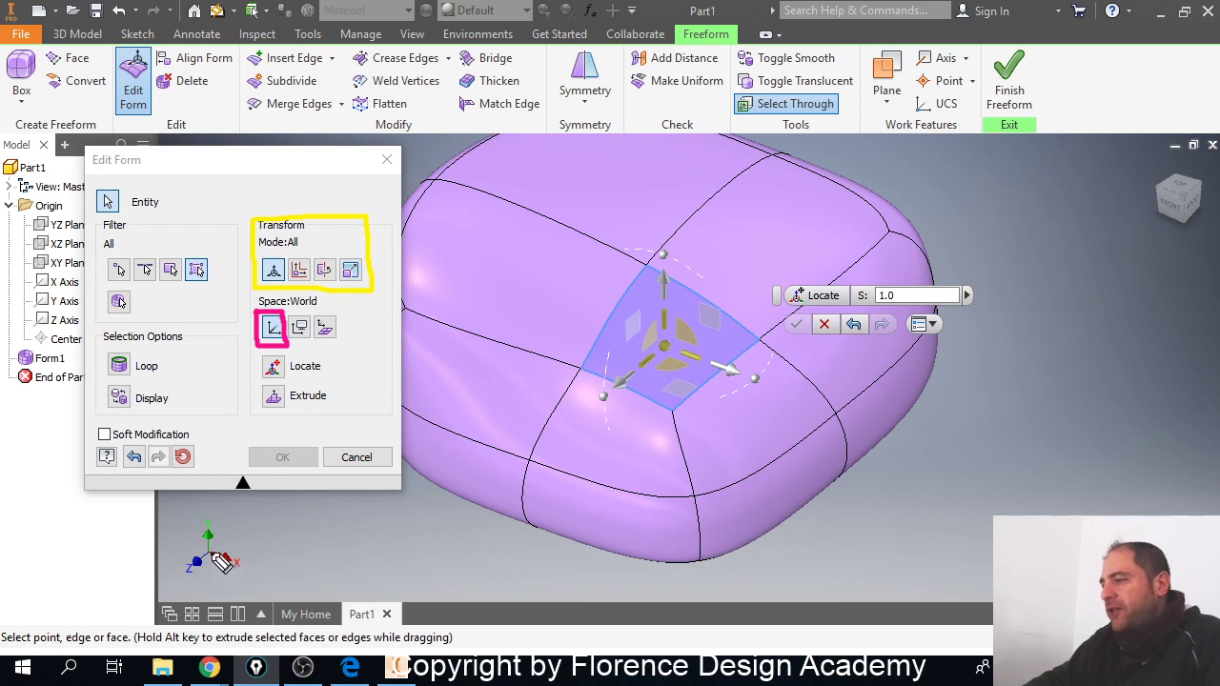
pyautogui.moveTo(214, 556); pyautogui.dragTo(169, 601)
pyautogui.moveTo(210, 555)
pyautogui.mouseDown()
pyautogui.moveTo(308, 577)
pyautogui.moveTo(292, 582)
pyautogui.mouseUp()
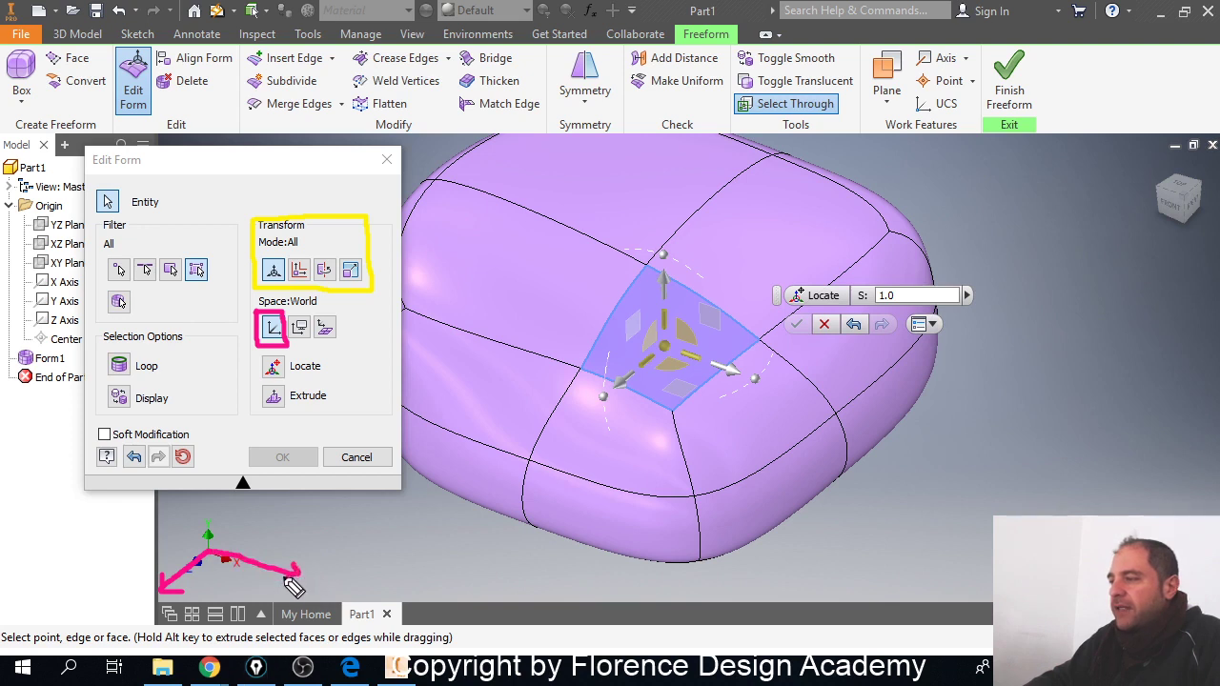
pyautogui.moveTo(213, 553)
pyautogui.mouseDown()
pyautogui.moveTo(210, 468)
pyautogui.moveTo(200, 484)
pyautogui.moveTo(231, 481)
pyautogui.mouseUp()
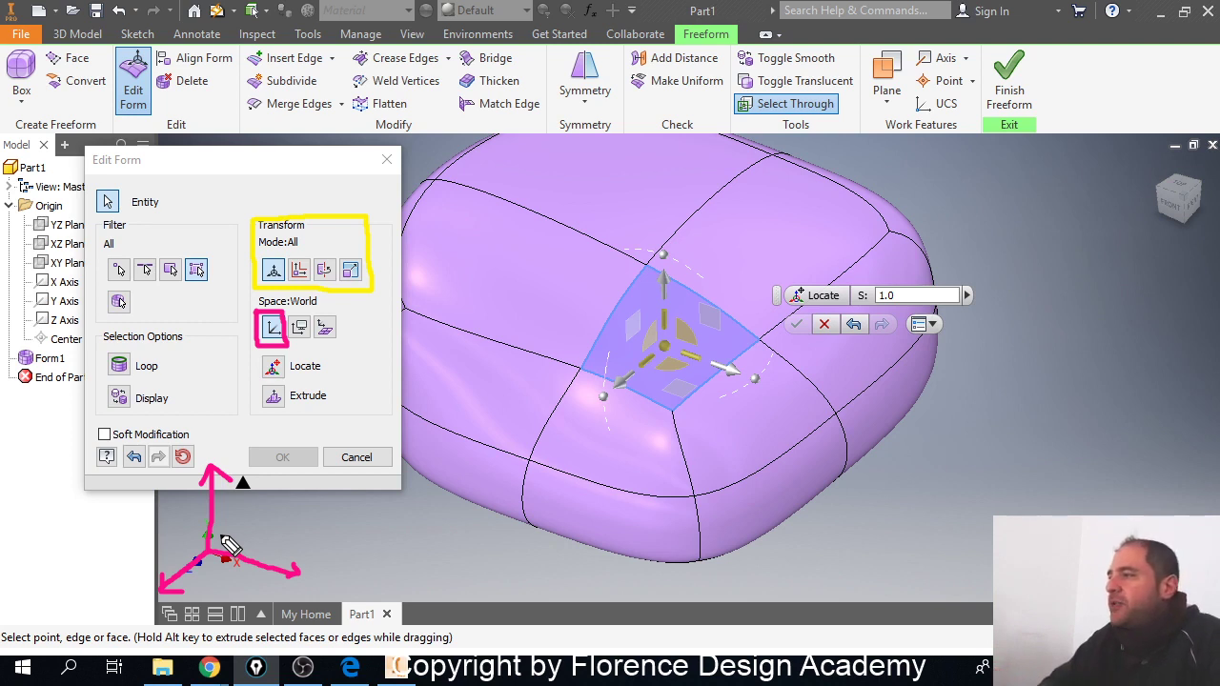
# Step: Set the transform space to View and move the selected face about -0.25 mm along the view's X axis
pyautogui.click(300, 328)
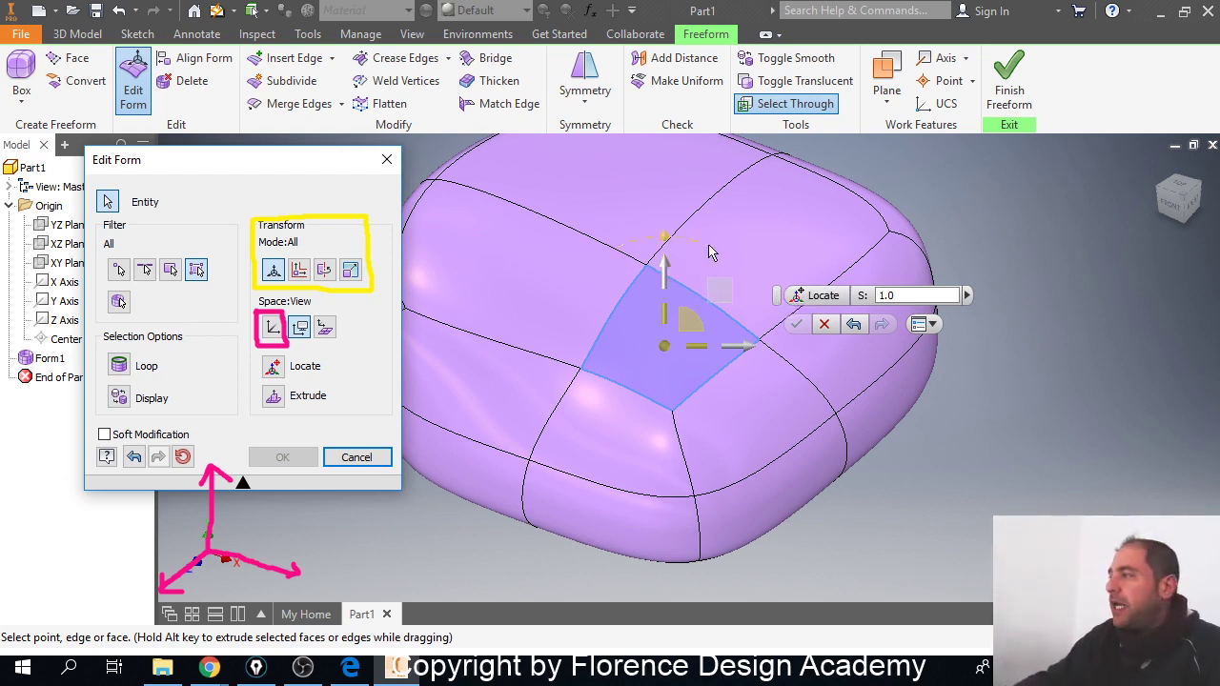
pyautogui.press('F2')
pyautogui.moveTo(645, 393); pyautogui.dragTo(639, 394)
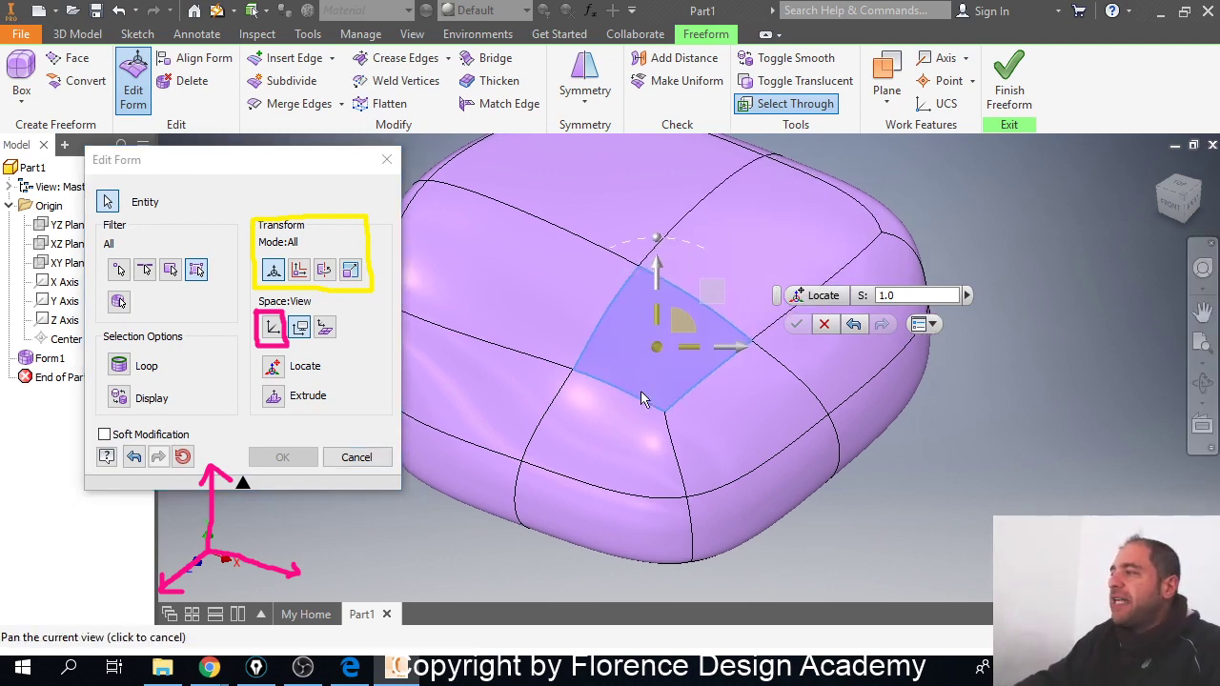
pyautogui.press('Escape')
pyautogui.moveTo(744, 353)
pyautogui.mouseDown()
pyautogui.moveTo(787, 357)
pyautogui.moveTo(714, 349)
pyautogui.moveTo(695, 362)
pyautogui.moveTo(767, 367)
pyautogui.moveTo(703, 368)
pyautogui.moveTo(740, 362)
pyautogui.moveTo(730, 348)
pyautogui.moveTo(733, 360)
pyautogui.mouseUp()
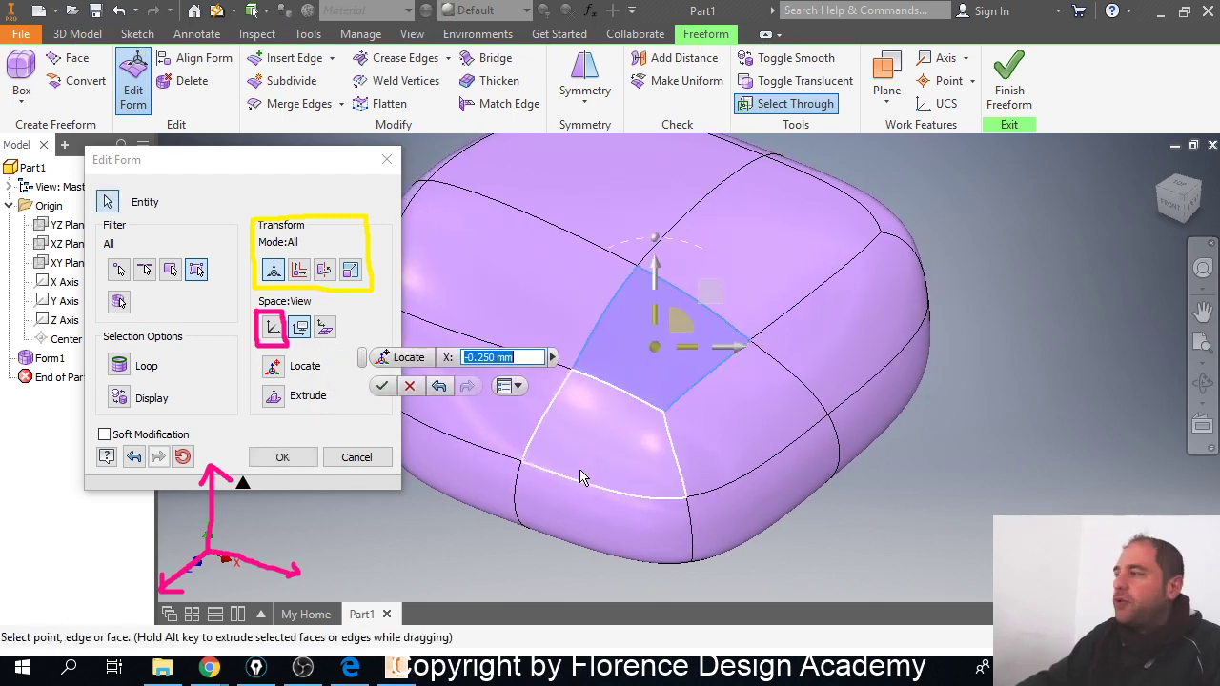
# Step: Move the selected face about -5.25 mm along the view's Y axis, and about -13 mm along Y when seen from the right side
pyautogui.keyDown('shift'); pyautogui.moveTo(583, 477); pyautogui.dragTo(696, 439, button='middle'); pyautogui.keyUp('shift')
pyautogui.keyDown('shift'); pyautogui.moveTo(744, 401); pyautogui.dragTo(815, 335, button='middle'); pyautogui.keyUp('shift')
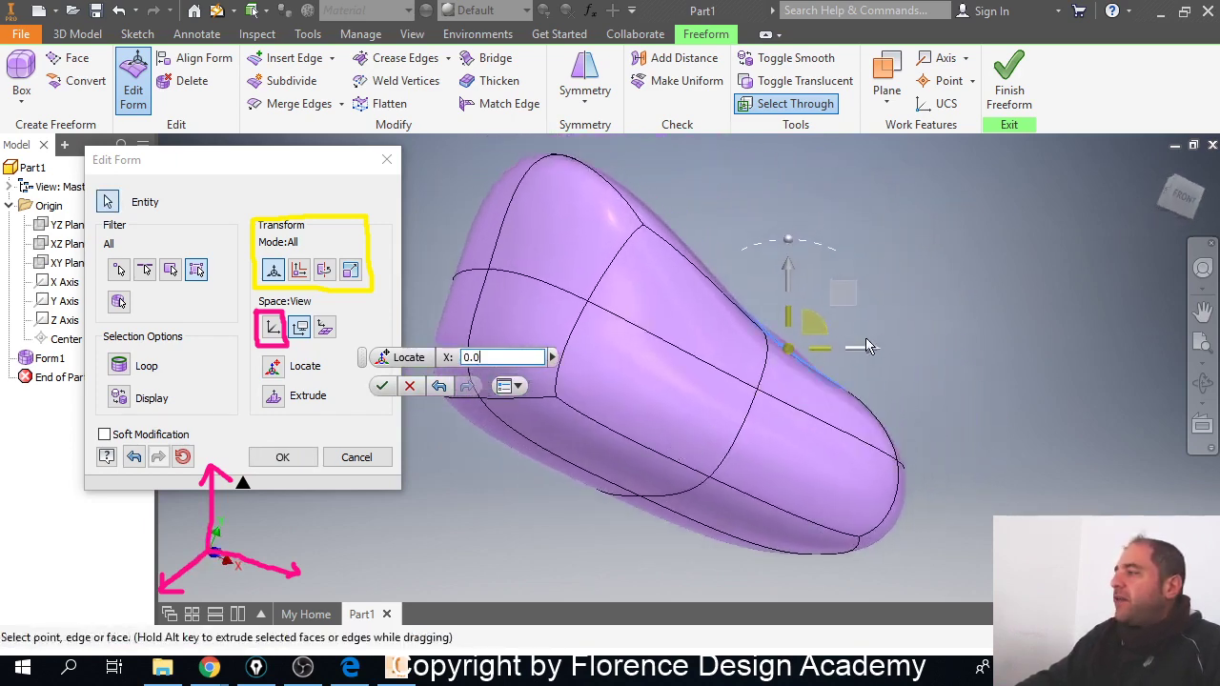
pyautogui.moveTo(791, 279); pyautogui.dragTo(827, 322)
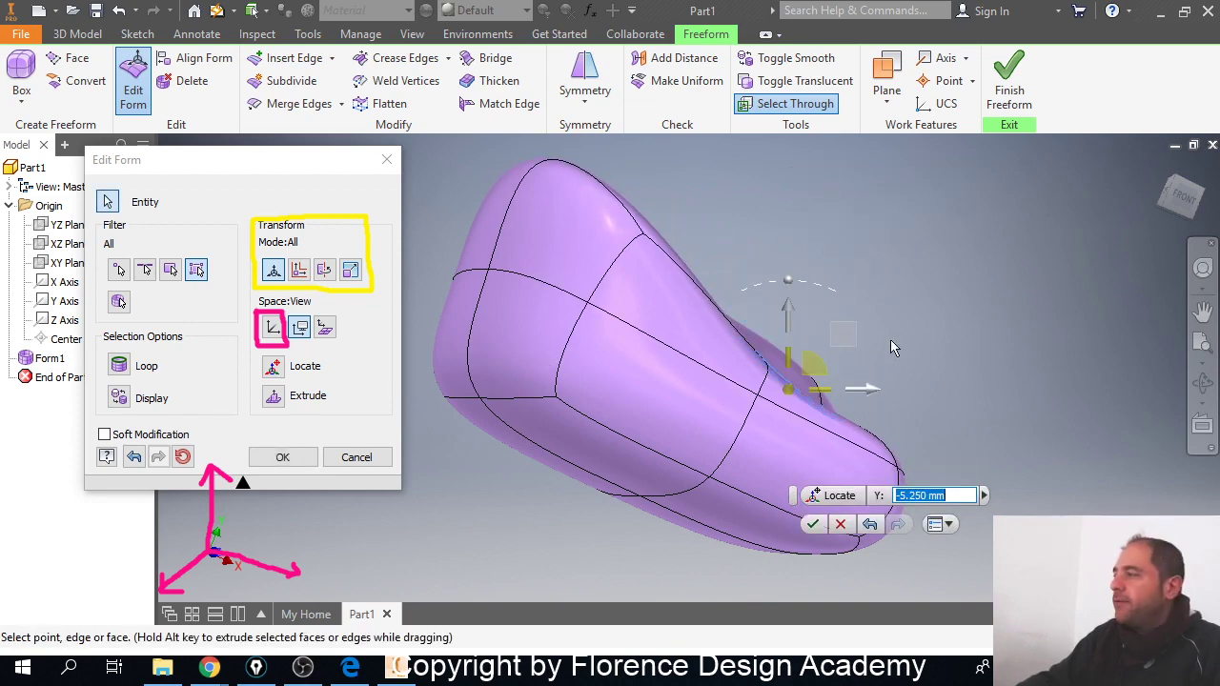
pyautogui.keyDown('shift'); pyautogui.moveTo(890, 339); pyautogui.dragTo(917, 349, button='middle'); pyautogui.keyUp('shift')
pyautogui.moveTo(675, 327)
pyautogui.mouseDown()
pyautogui.moveTo(580, 328)
pyautogui.moveTo(677, 329)
pyautogui.mouseUp()
pyautogui.moveTo(601, 245); pyautogui.dragTo(600, 351)
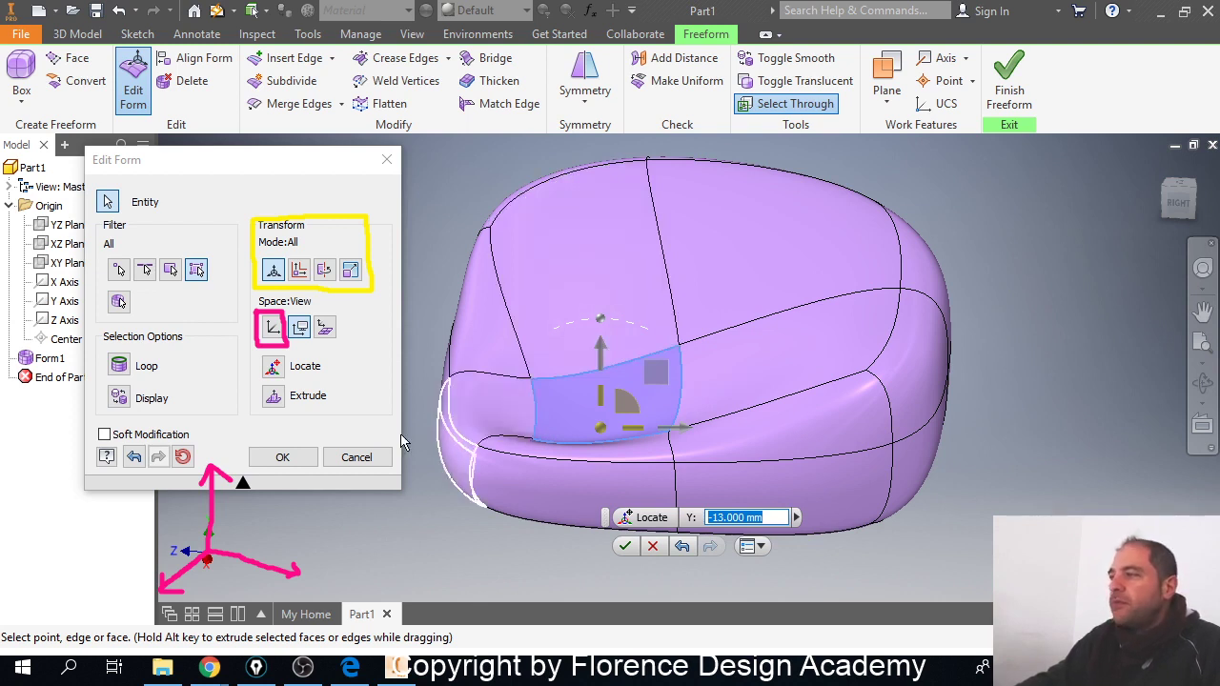
# Step: Set the transform space to Local and select several faces around the form to examine how the manipulator aligns to each
pyautogui.click(325, 330)
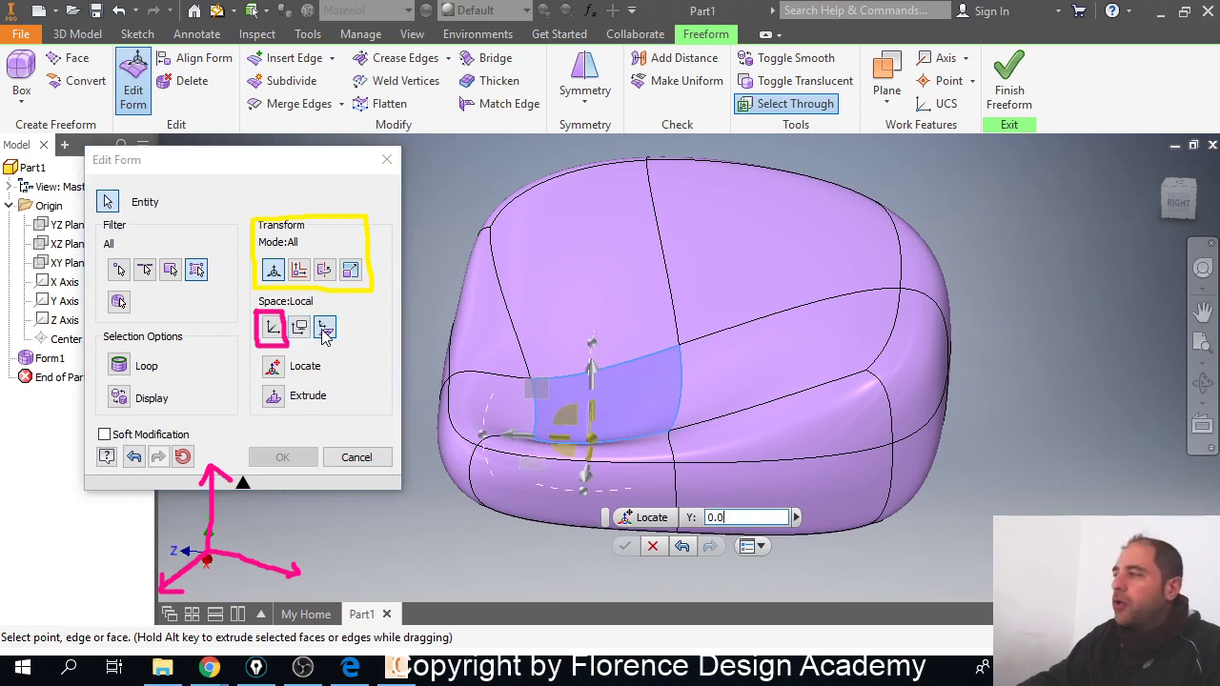
pyautogui.keyDown('shift'); pyautogui.moveTo(490, 354); pyautogui.dragTo(632, 372, button='middle'); pyautogui.keyUp('shift')
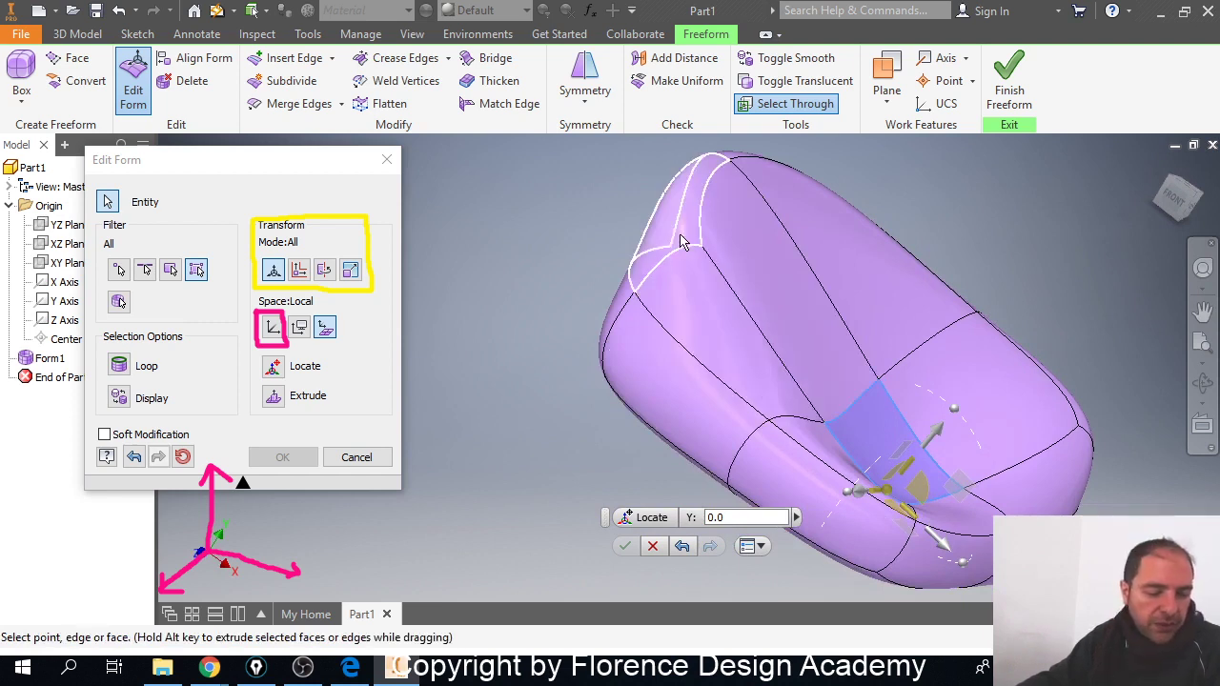
pyautogui.click(710, 263)
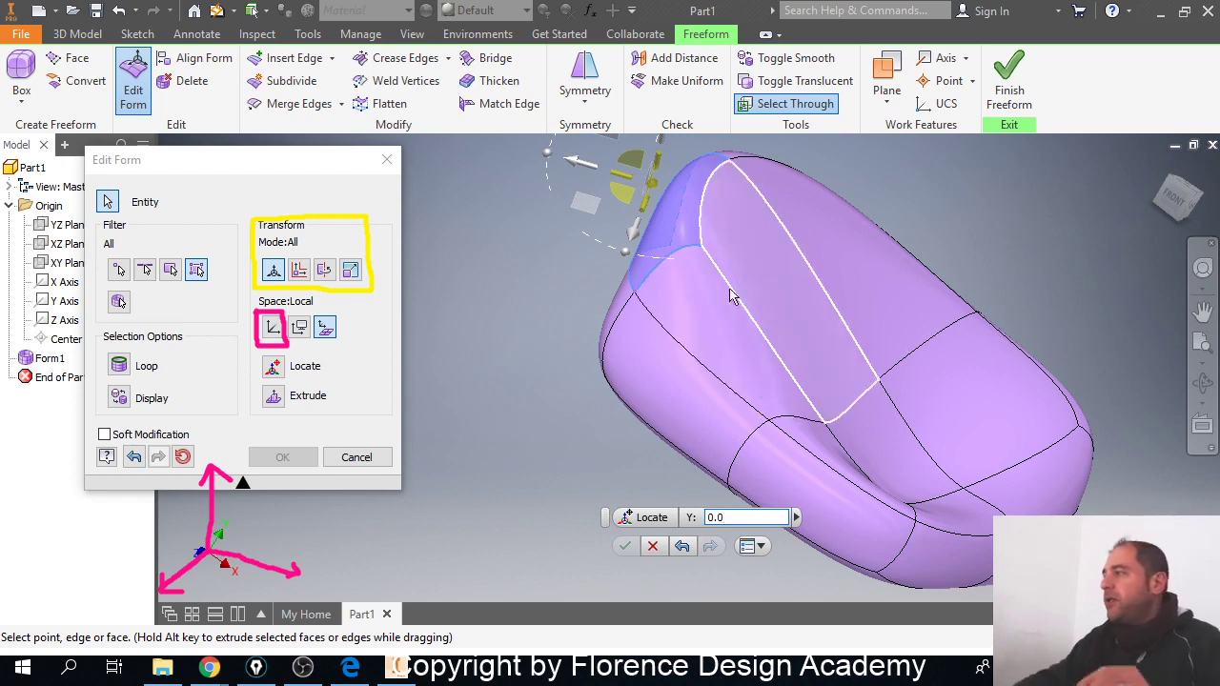
pyautogui.click(726, 288)
pyautogui.click(617, 301)
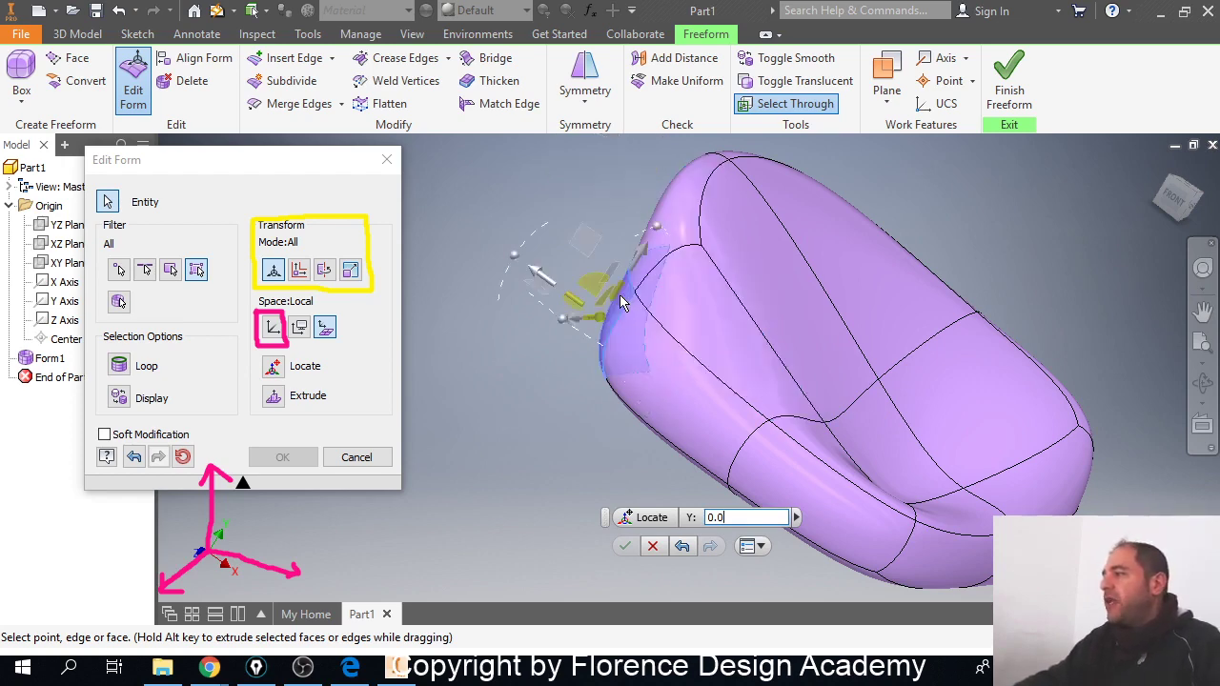
pyautogui.click(840, 239)
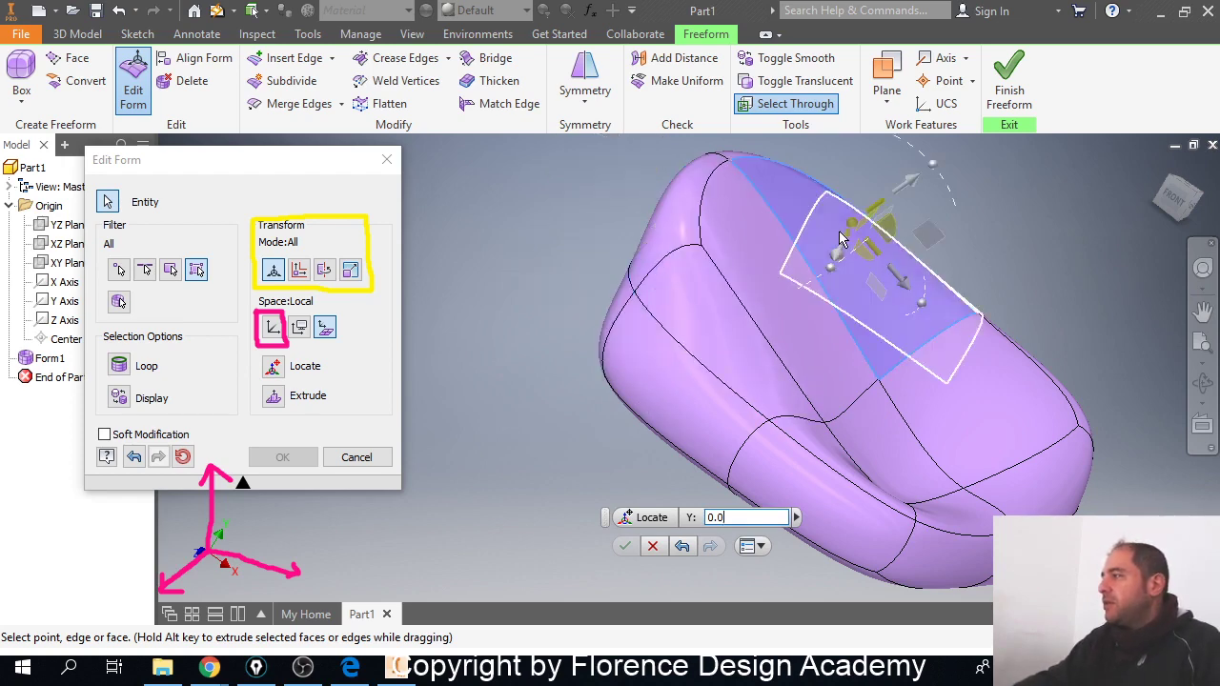
pyautogui.click(1053, 419)
pyautogui.keyDown('shift'); pyautogui.moveTo(1044, 411); pyautogui.dragTo(939, 386, button='middle'); pyautogui.keyUp('shift')
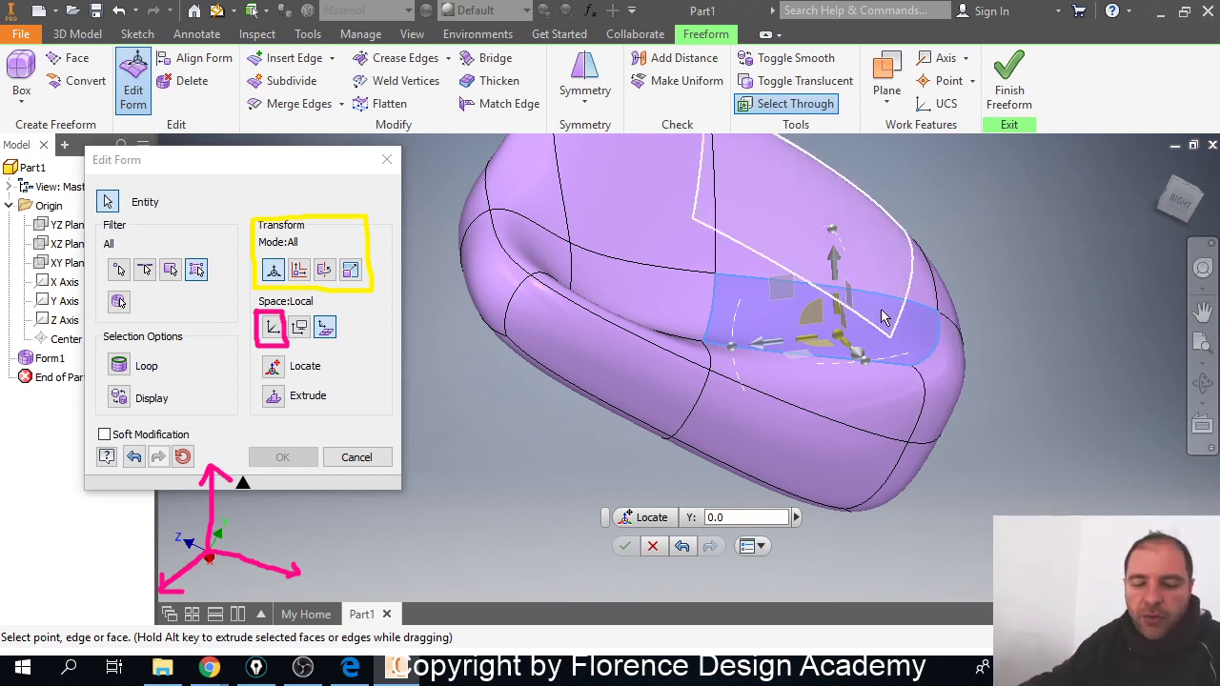
# Step: Select an end face and an underside face from the back of the form to examine their local manipulator orientation
pyautogui.keyDown('shift'); pyautogui.moveTo(810, 323); pyautogui.dragTo(657, 294, button='middle'); pyautogui.keyUp('shift')
pyautogui.click(585, 348)
pyautogui.keyDown('shift'); pyautogui.moveTo(791, 351); pyautogui.dragTo(748, 348, button='middle'); pyautogui.keyUp('shift')
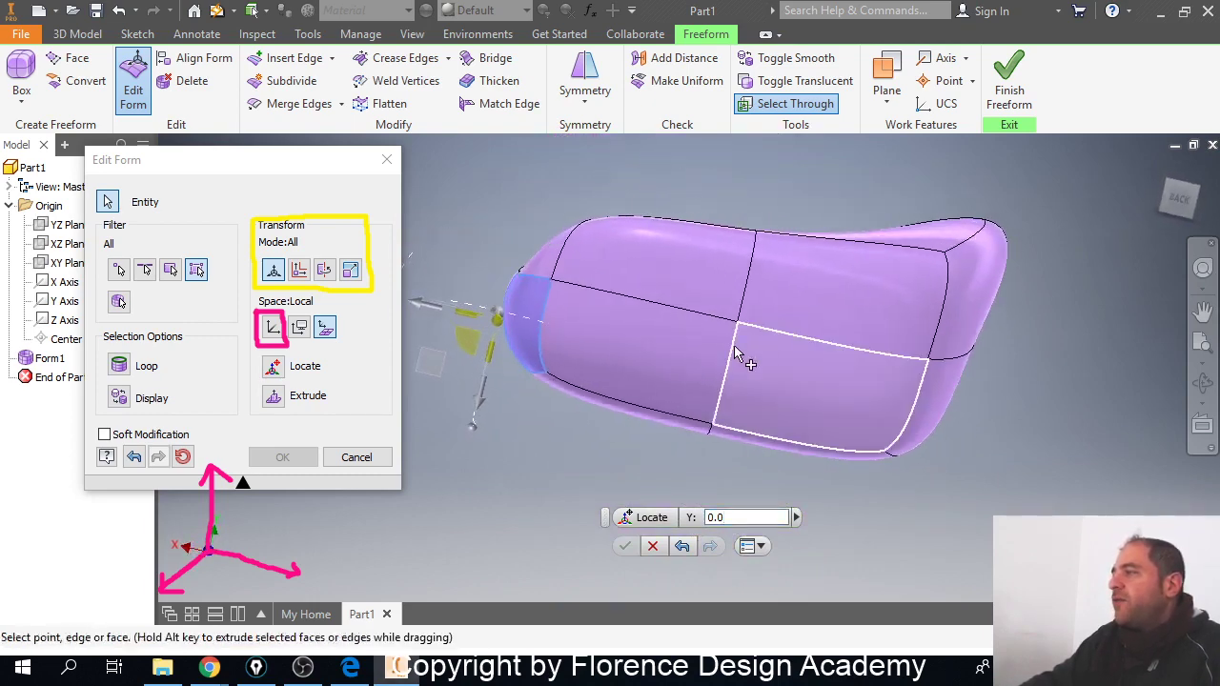
pyautogui.click(661, 354)
pyautogui.keyDown('shift'); pyautogui.moveTo(677, 363); pyautogui.dragTo(779, 379, button='middle'); pyautogui.keyUp('shift')
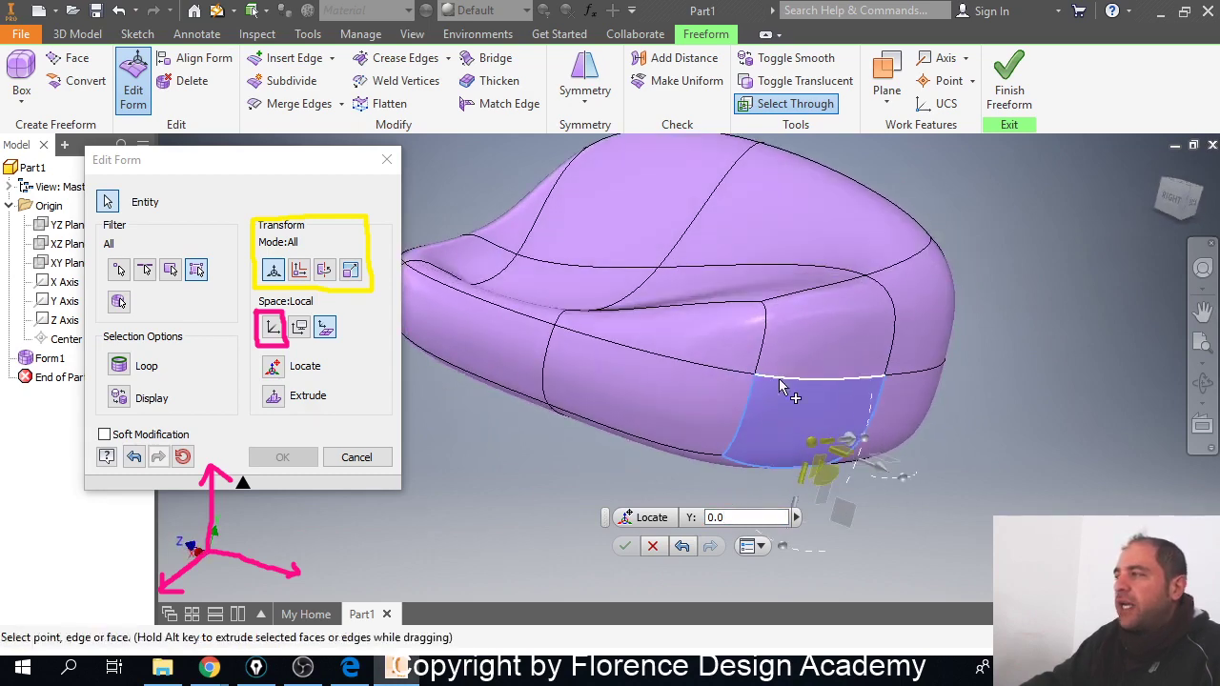
# Step: Select the rear top face on the form's right side and move it about -18.25 mm along its local X axis
pyautogui.keyDown('shift'); pyautogui.moveTo(701, 303); pyautogui.dragTo(777, 302, button='middle'); pyautogui.keyUp('shift')
pyautogui.click(779, 299)
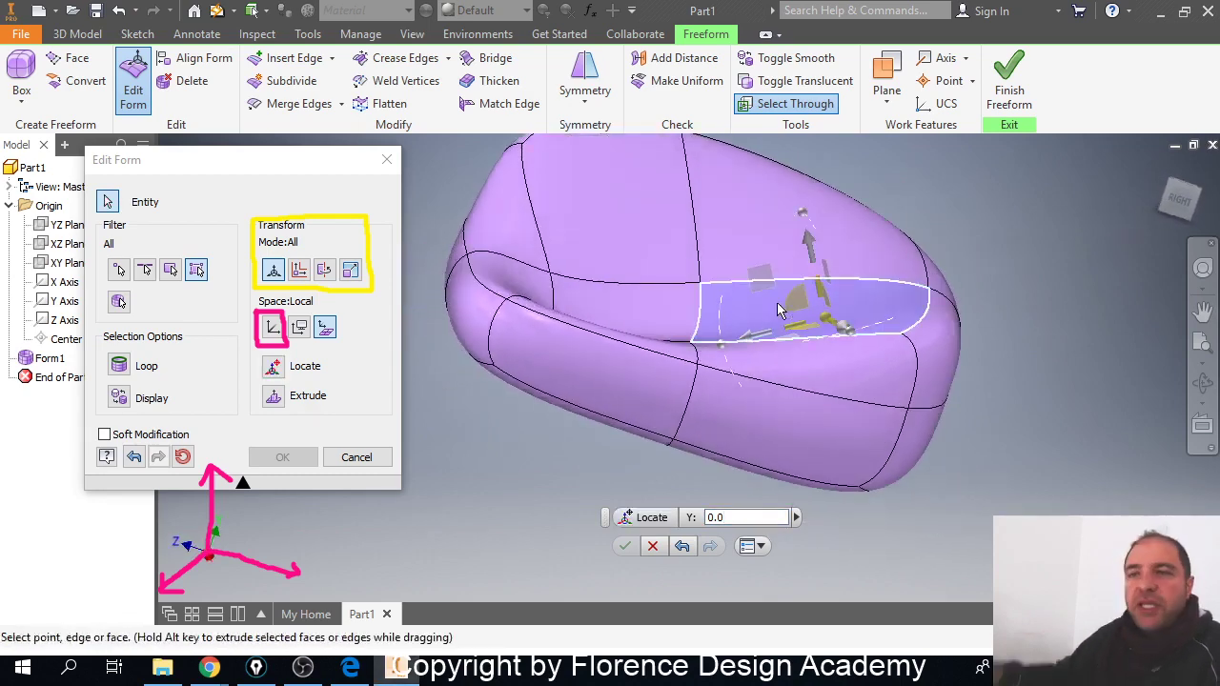
pyautogui.moveTo(777, 302)
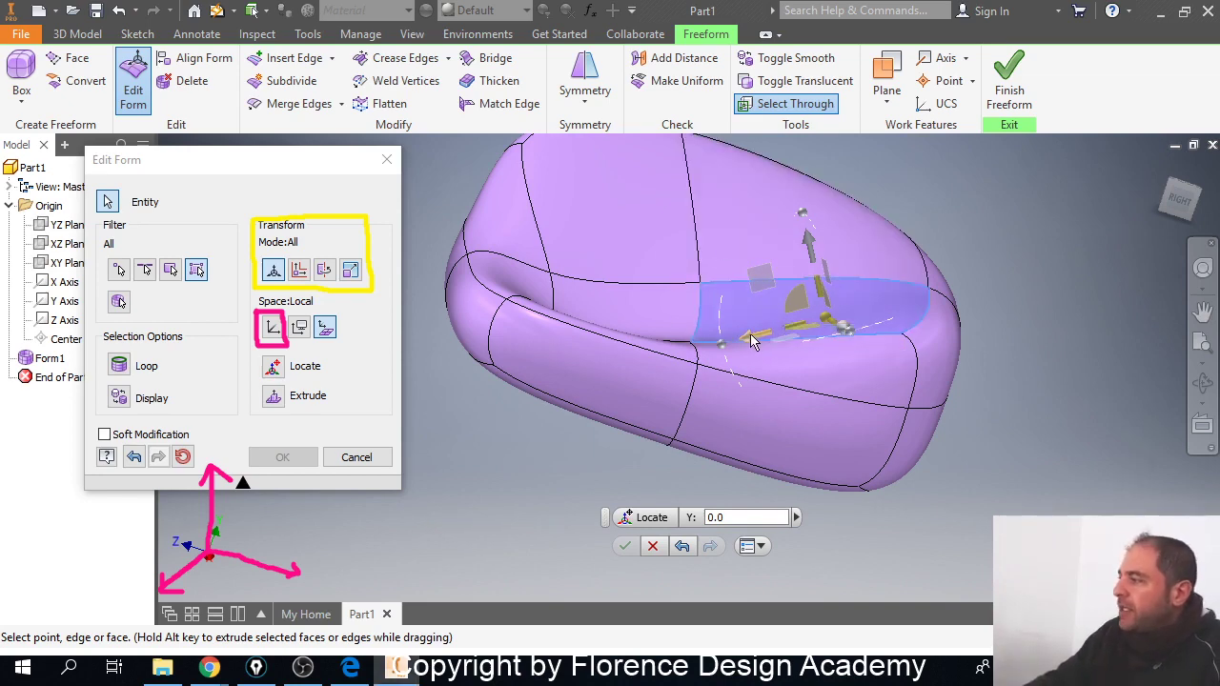
pyautogui.moveTo(750, 338); pyautogui.dragTo(858, 299)
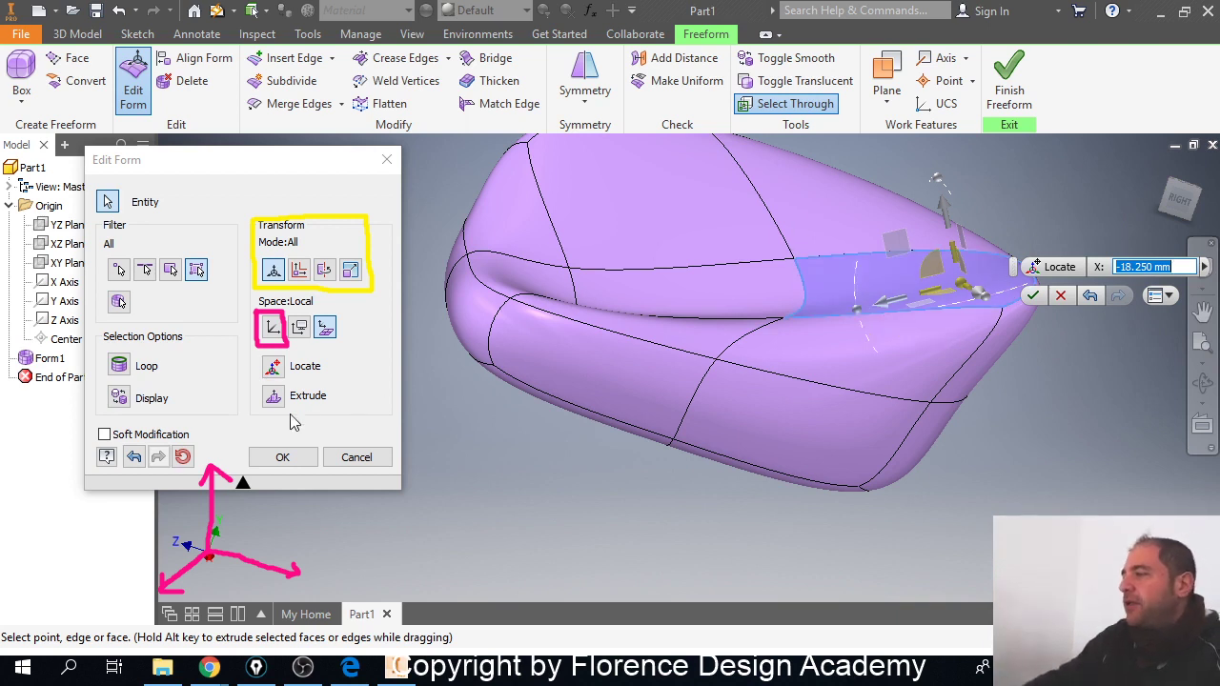
# Step: Try to extrude the front face on the form's right side about -12 mm along its local Z axis, and cancel the edit
pyautogui.click(582, 366)
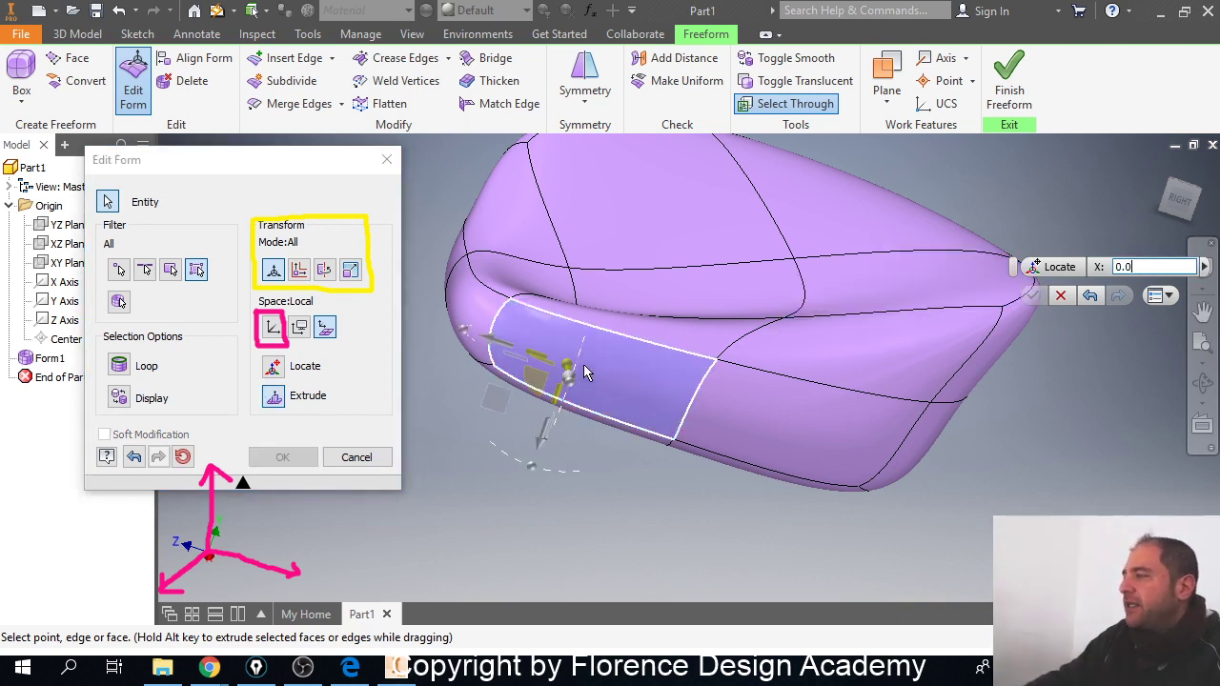
pyautogui.keyDown('shift'); pyautogui.moveTo(613, 424); pyautogui.dragTo(753, 557, button='middle'); pyautogui.keyUp('shift')
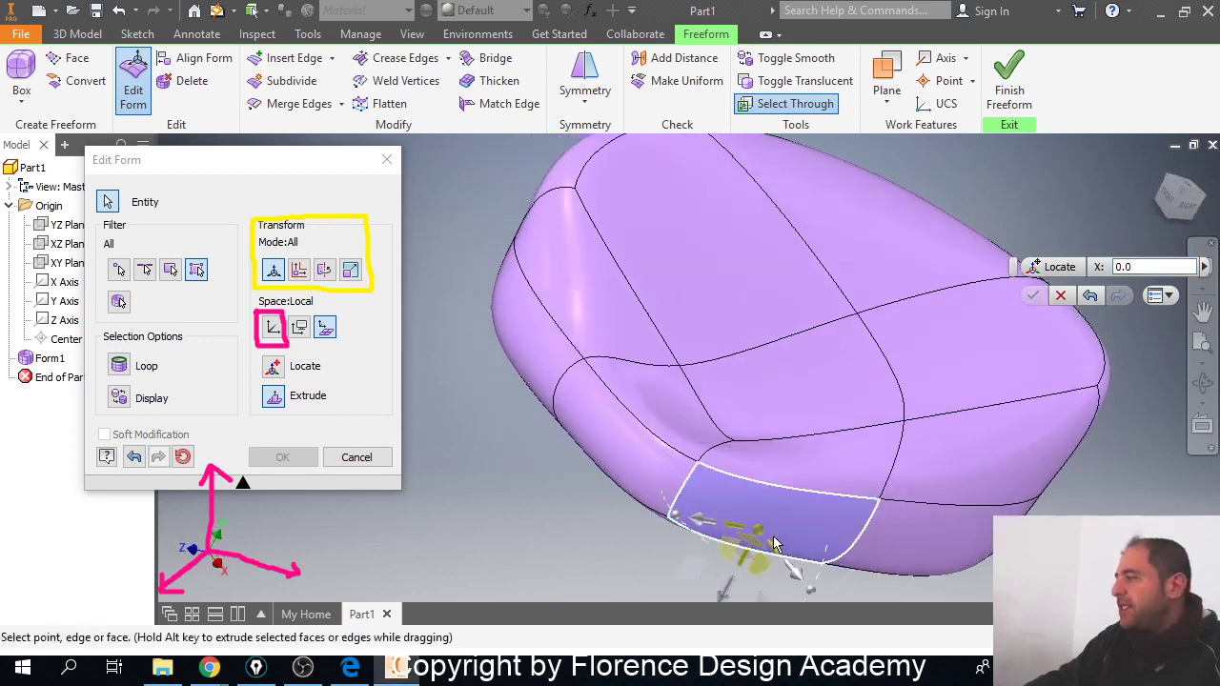
pyautogui.moveTo(798, 580); pyautogui.dragTo(815, 593)
pyautogui.moveTo(824, 606); pyautogui.dragTo(751, 522)
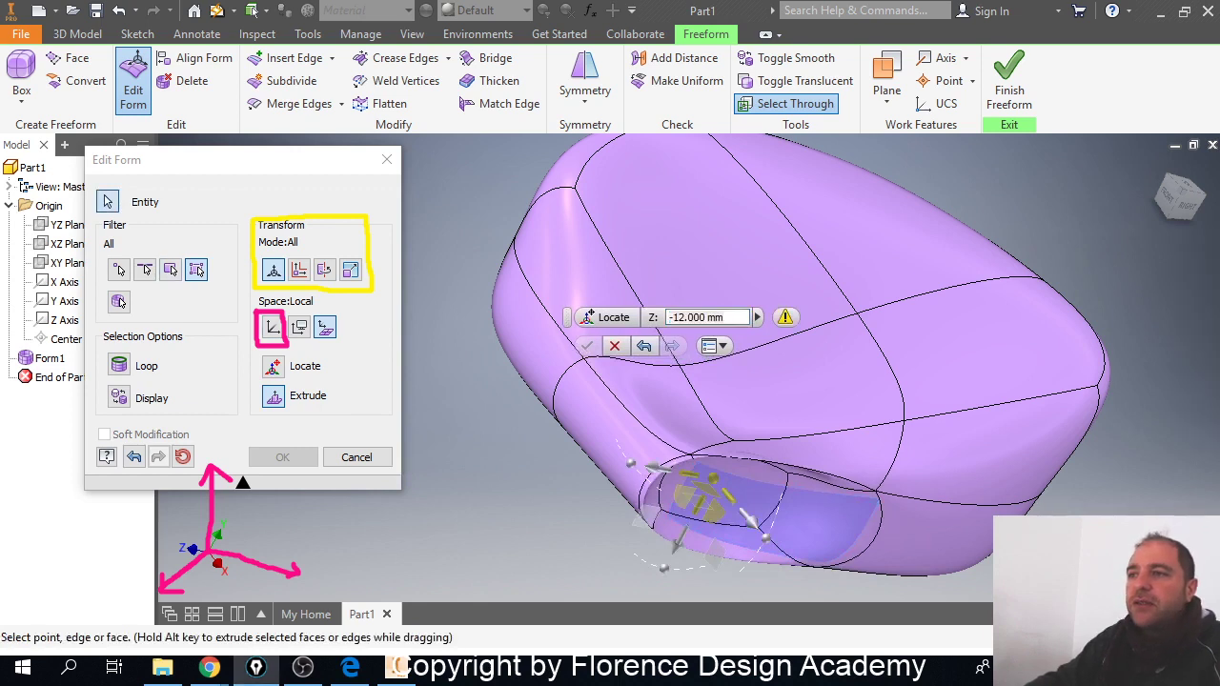
pyautogui.press('Escape')
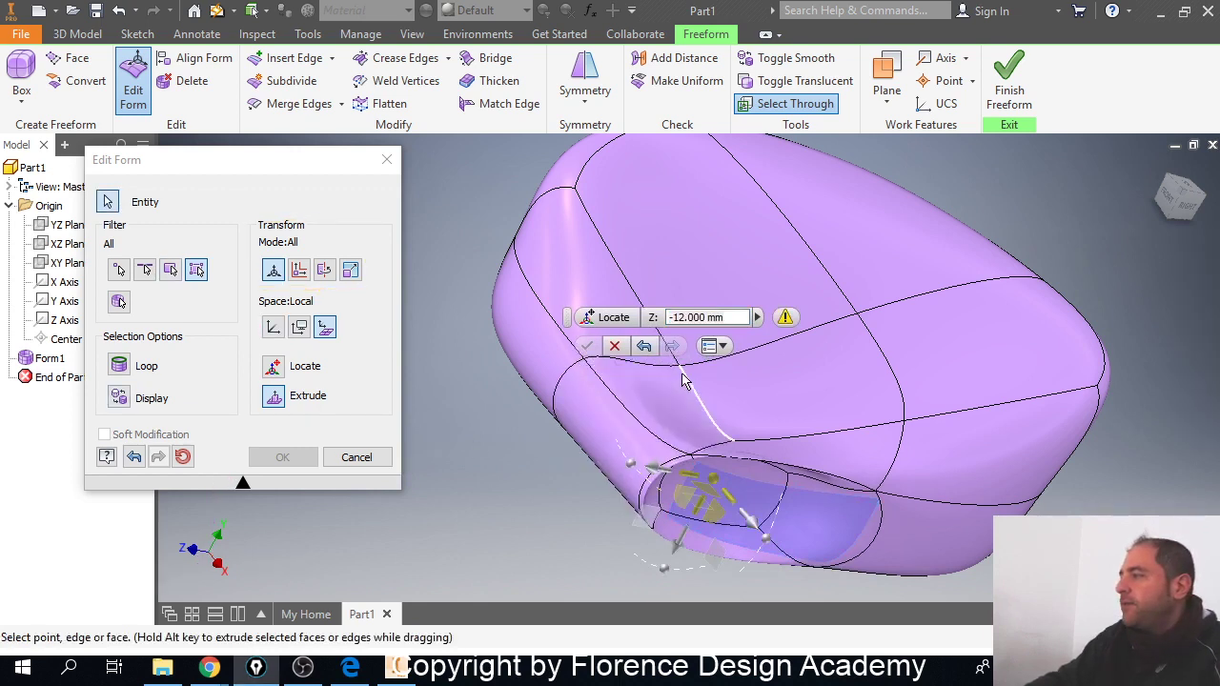
pyautogui.click(615, 347)
pyautogui.keyDown('shift'); pyautogui.moveTo(645, 403); pyautogui.dragTo(401, 348, button='middle'); pyautogui.keyUp('shift')
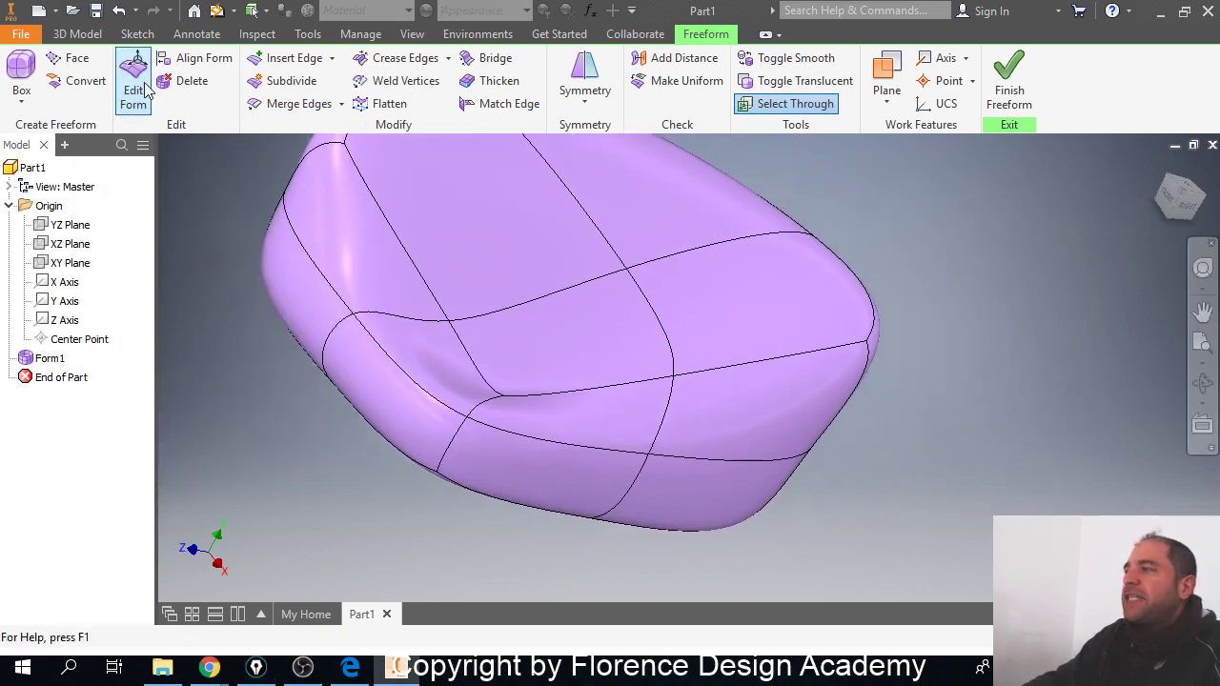
# Step: Start Edit Form, place its dialog clear of the model, and select the recessed face near the front corner
pyautogui.click(135, 66)
pyautogui.moveTo(211, 168); pyautogui.dragTo(170, 157)
pyautogui.keyDown('shift'); pyautogui.moveTo(370, 267); pyautogui.dragTo(652, 333, button='middle'); pyautogui.keyUp('shift')
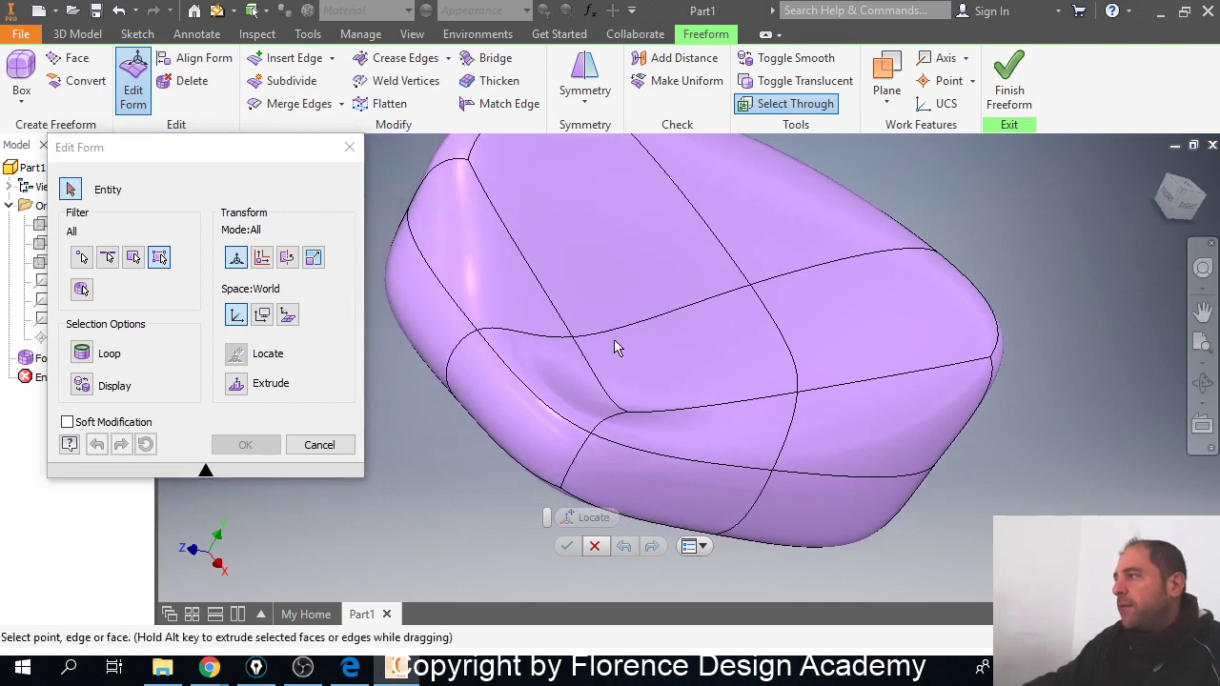
pyautogui.keyDown('shift'); pyautogui.moveTo(604, 379); pyautogui.dragTo(393, 221, button='middle'); pyautogui.keyUp('shift')
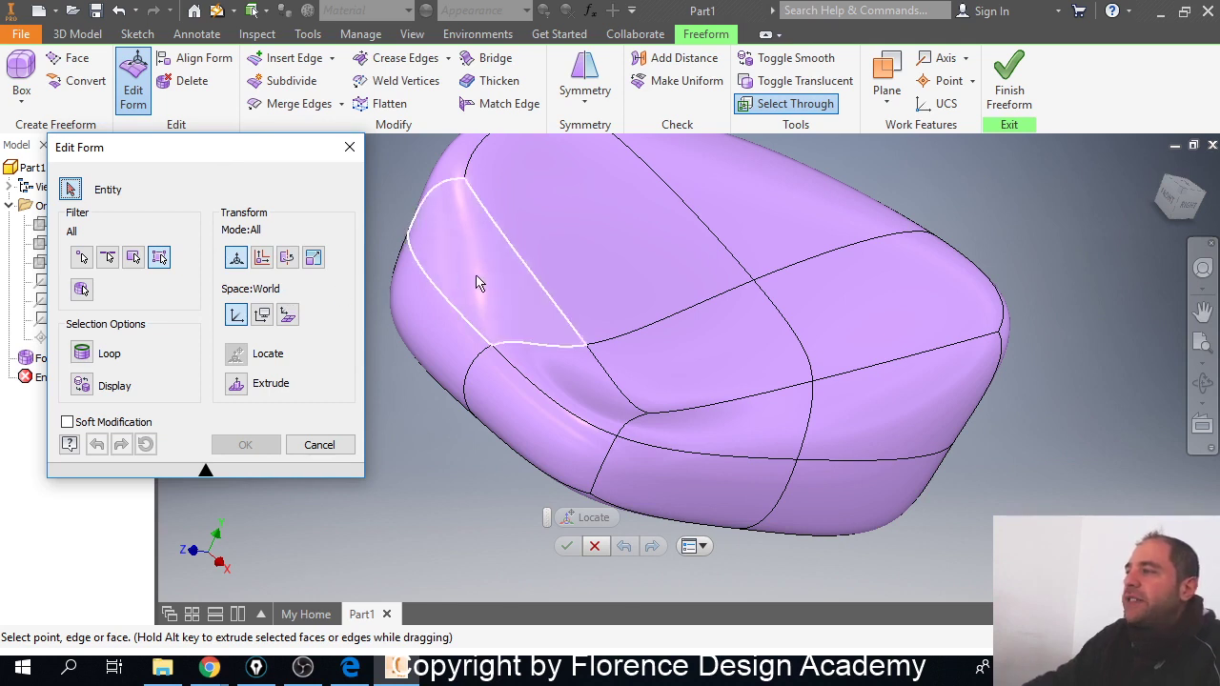
pyautogui.click(562, 368)
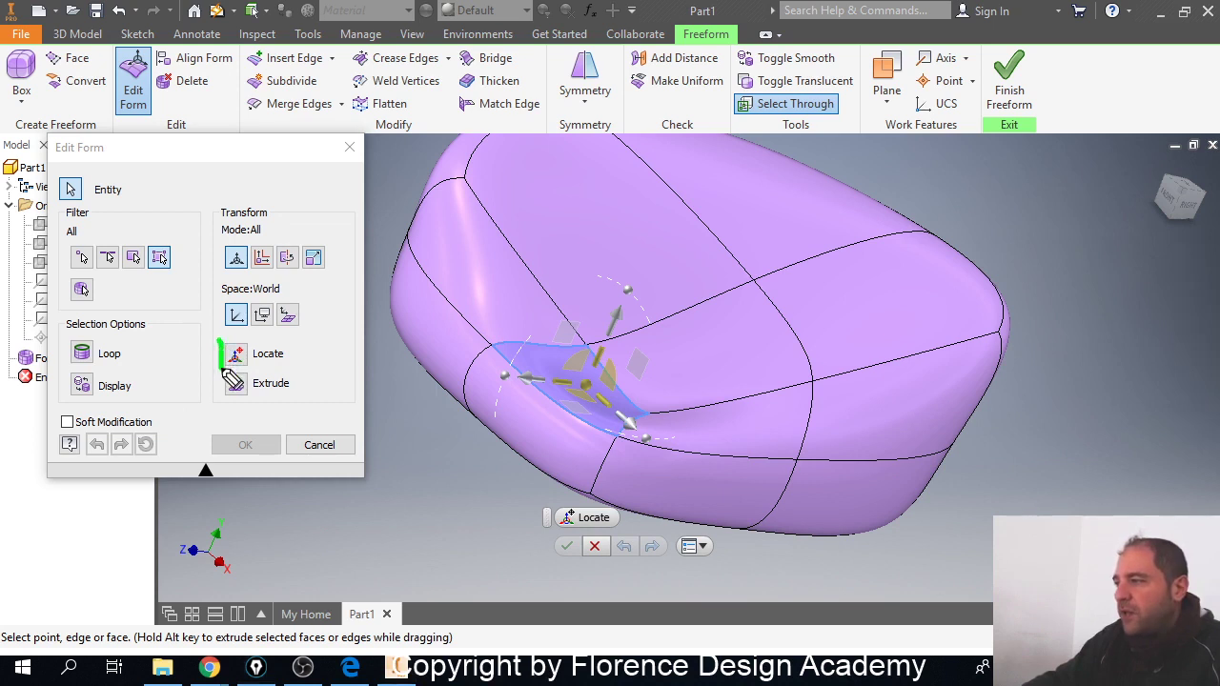
pyautogui.moveTo(231, 378)
pyautogui.mouseDown()
pyautogui.moveTo(303, 376)
pyautogui.moveTo(297, 347)
pyautogui.moveTo(233, 351)
pyautogui.mouseUp()
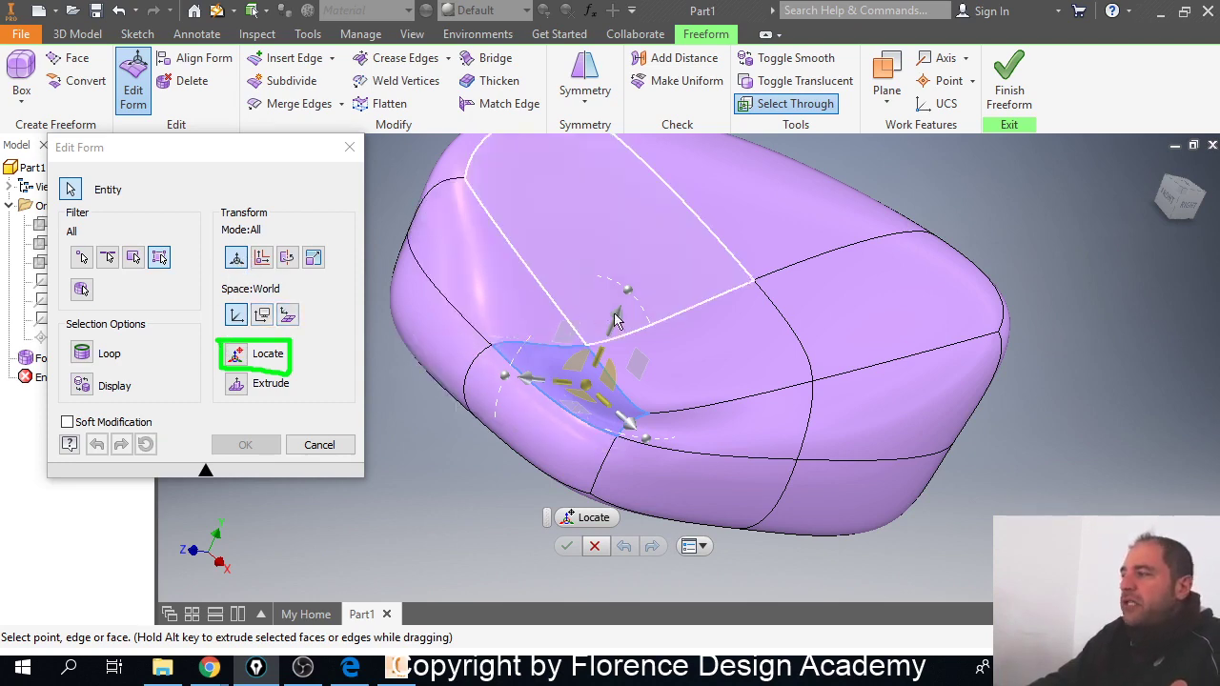
# Step: Move the recessed corner face about 5.25 mm up along the world Y axis, with Extrude turned on
pyautogui.moveTo(618, 320)
pyautogui.mouseDown()
pyautogui.moveTo(635, 292)
pyautogui.moveTo(598, 320)
pyautogui.mouseUp()
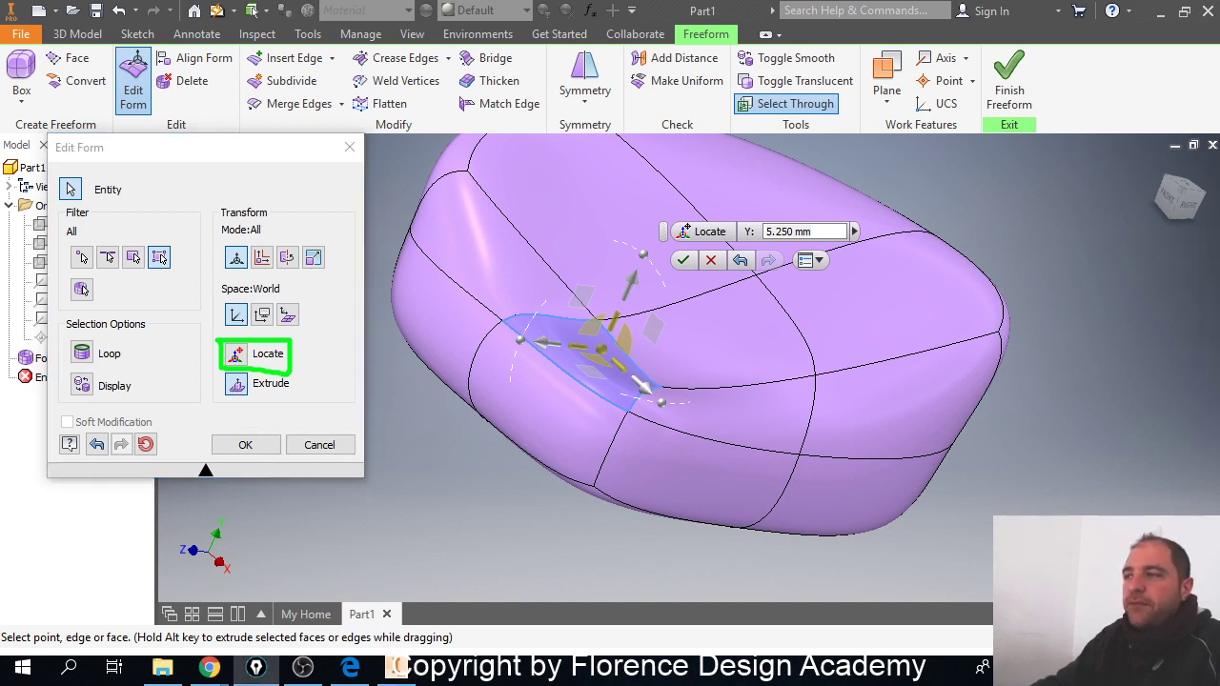
pyautogui.moveTo(221, 373)
pyautogui.mouseDown()
pyautogui.moveTo(225, 405)
pyautogui.moveTo(293, 401)
pyautogui.moveTo(298, 376)
pyautogui.moveTo(221, 378)
pyautogui.mouseUp()
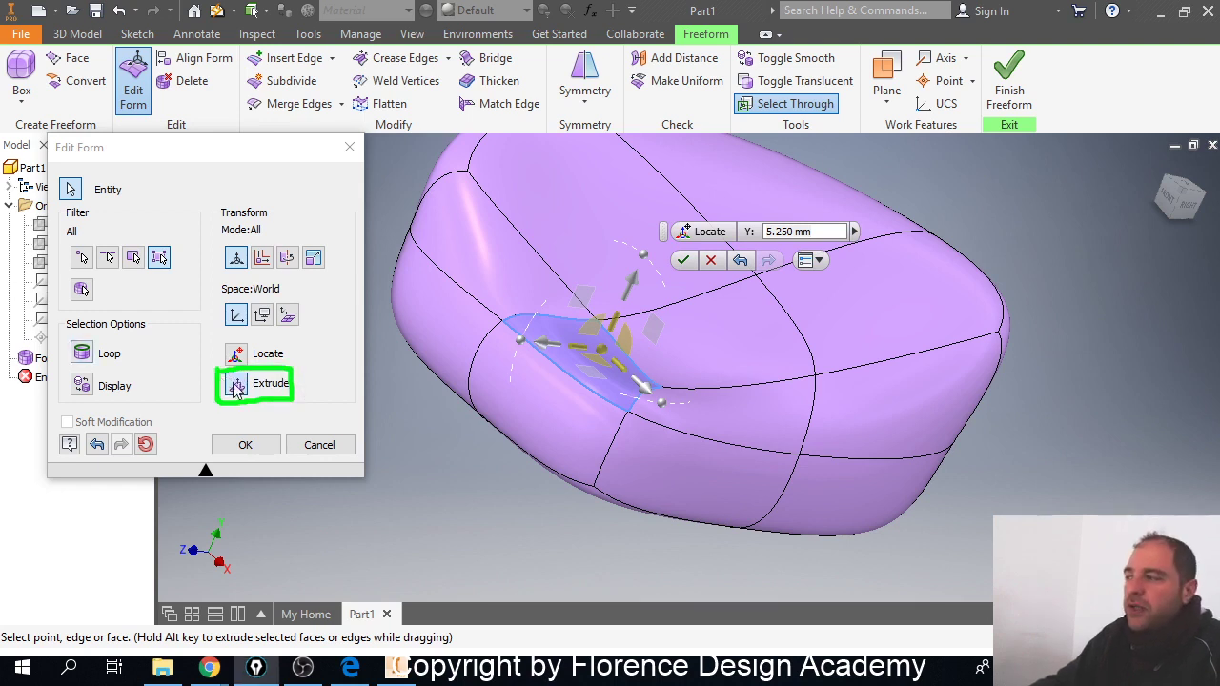
# Step: Extrude the lower corner face on the form's right side outward along the world X axis into a long lobe
pyautogui.moveTo(791, 381); pyautogui.dragTo(832, 421, button='middle')
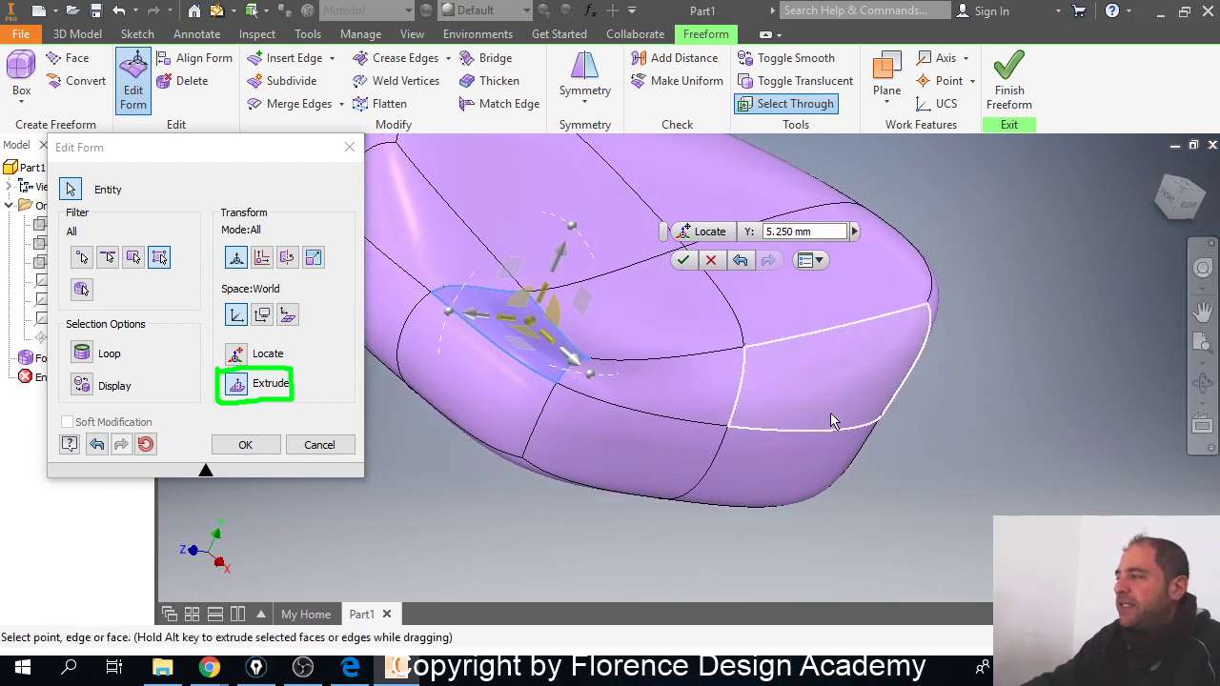
pyautogui.click(796, 464)
pyautogui.moveTo(796, 465); pyautogui.dragTo(791, 417, button='middle')
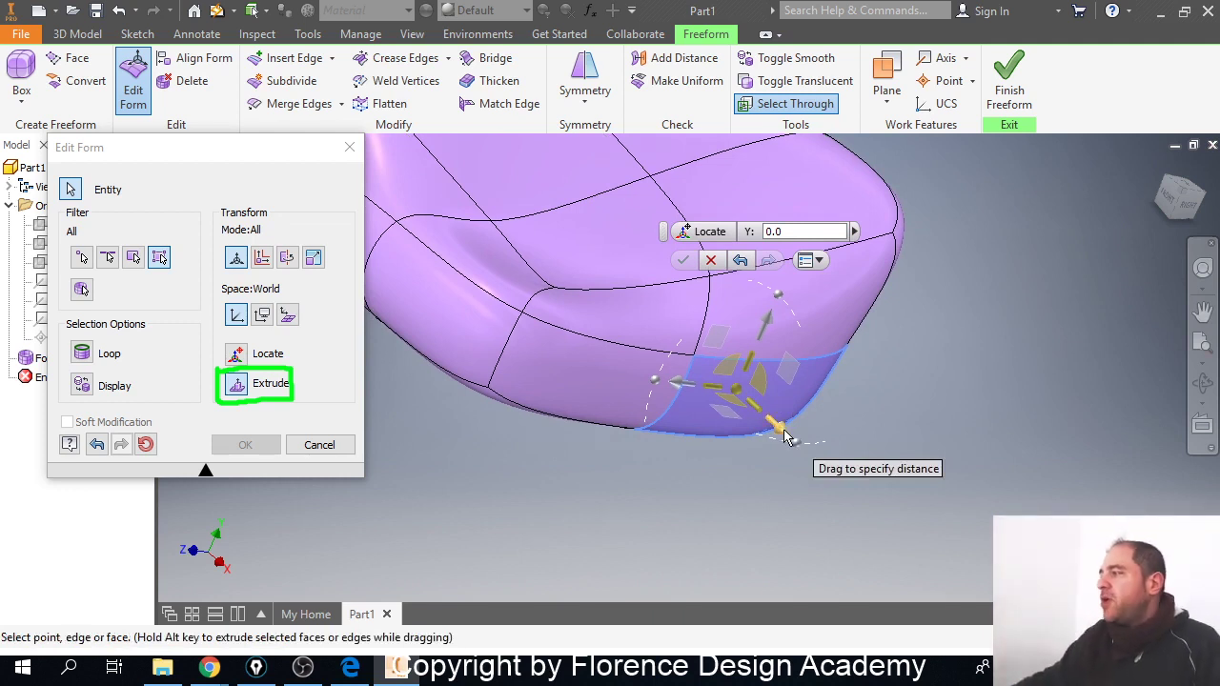
pyautogui.moveTo(783, 435); pyautogui.dragTo(932, 611)
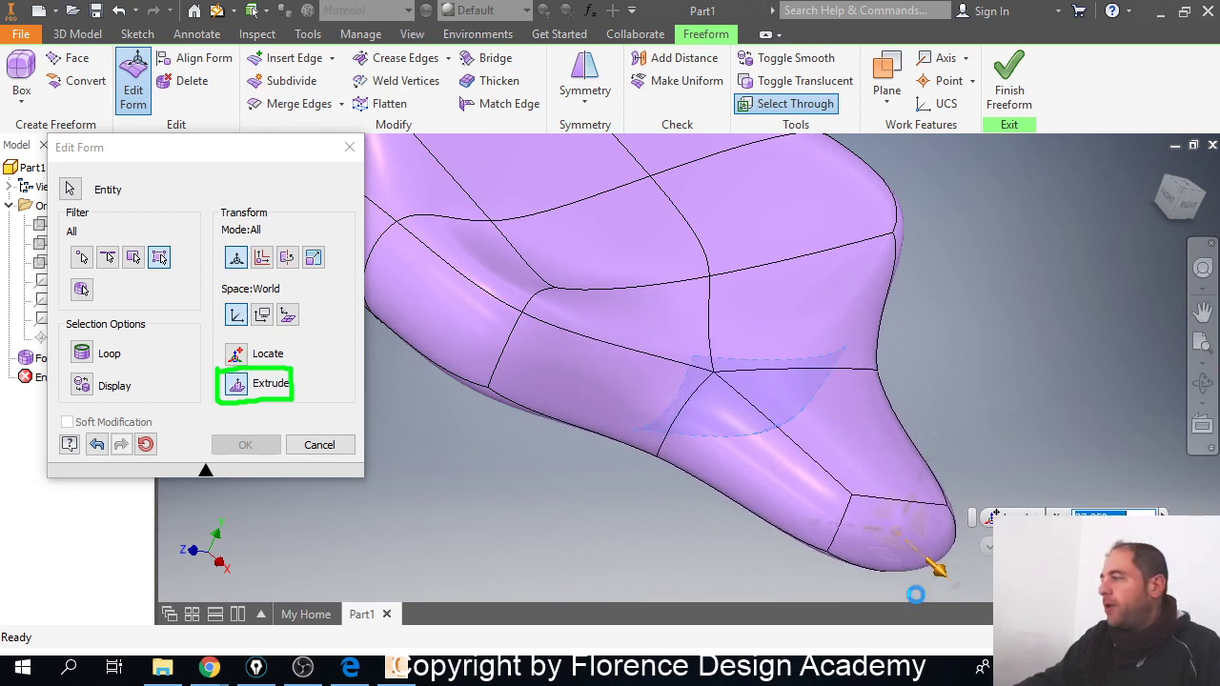
# Step: Try to rotate the lobe's tip face and extrude it upward about 25 mm along its X axis
pyautogui.moveTo(791, 448); pyautogui.dragTo(715, 378, button='middle')
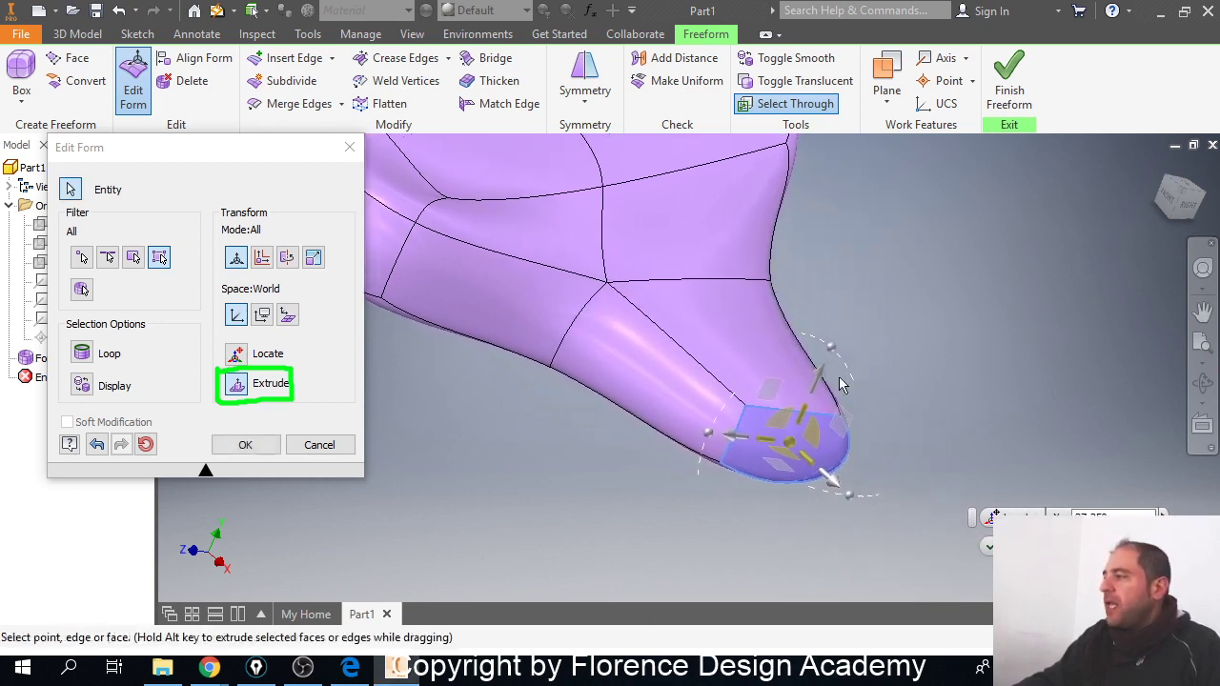
pyautogui.moveTo(845, 362)
pyautogui.mouseDown()
pyautogui.moveTo(881, 386)
pyautogui.moveTo(863, 405)
pyautogui.moveTo(876, 476)
pyautogui.moveTo(893, 463)
pyautogui.moveTo(878, 278)
pyautogui.moveTo(893, 176)
pyautogui.moveTo(862, 11)
pyautogui.moveTo(813, 8)
pyautogui.moveTo(915, 648)
pyautogui.moveTo(939, 657)
pyautogui.moveTo(939, 566)
pyautogui.moveTo(868, 156)
pyautogui.moveTo(1124, 35)
pyautogui.moveTo(1043, 38)
pyautogui.moveTo(324, 191)
pyautogui.moveTo(381, 234)
pyautogui.mouseUp()
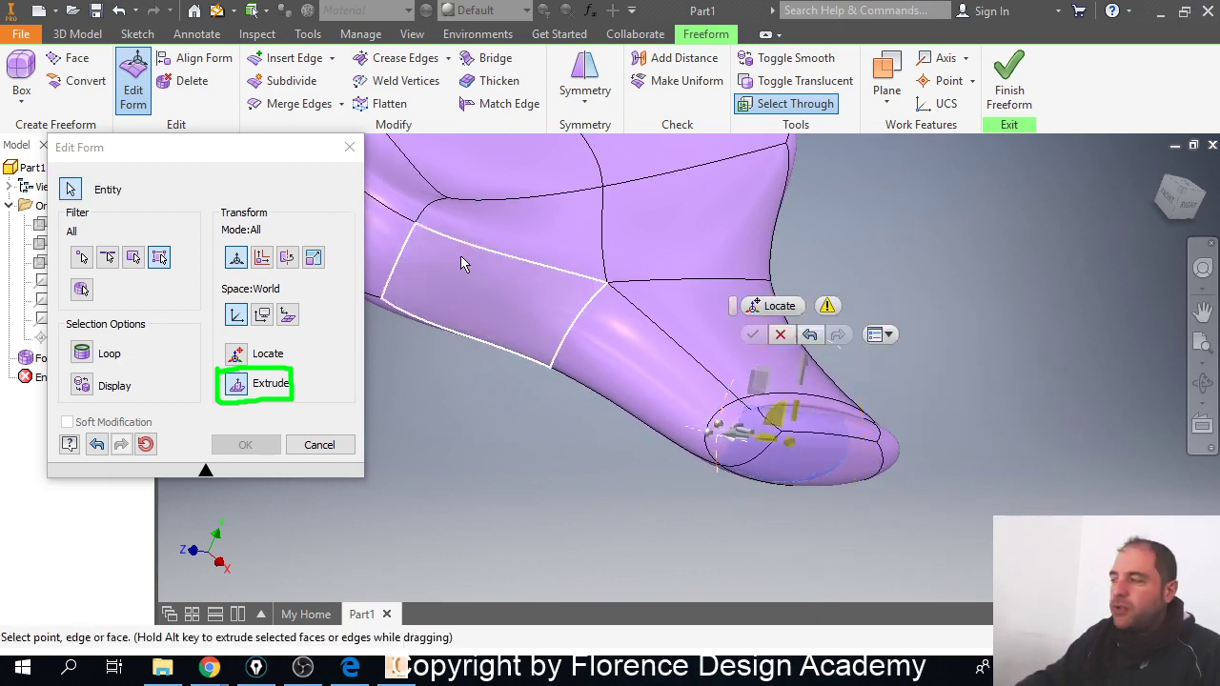
pyautogui.moveTo(635, 393); pyautogui.dragTo(687, 428, button='middle')
pyautogui.press('alt')
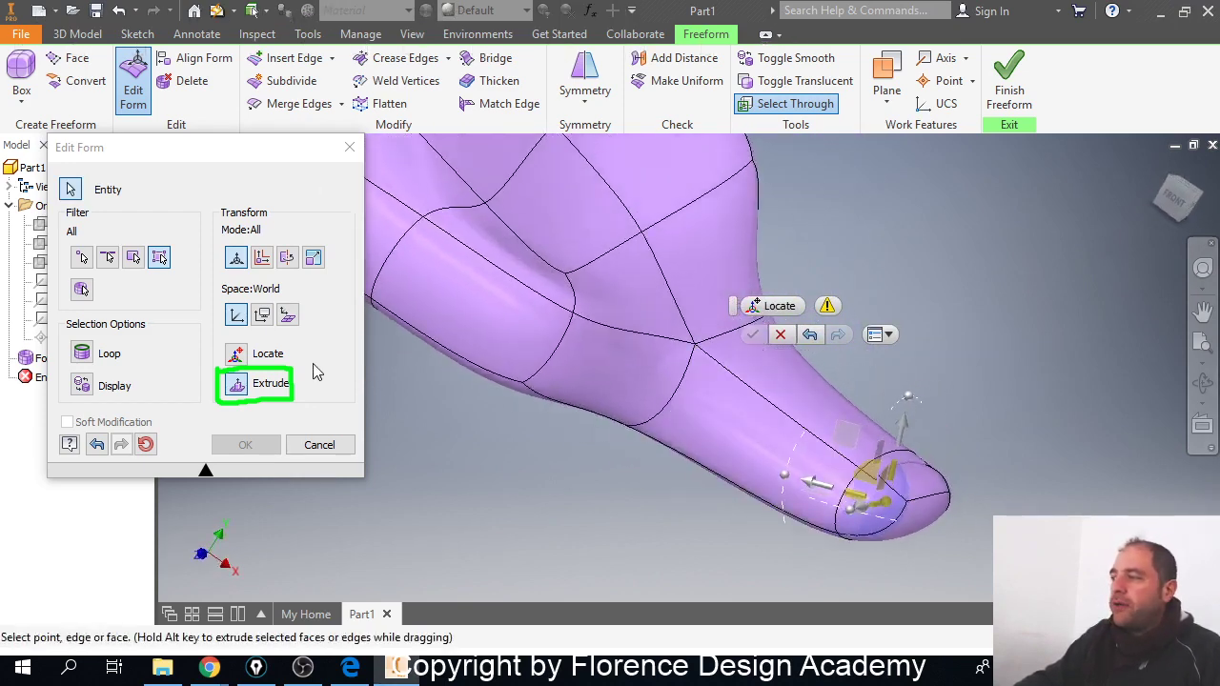
pyautogui.moveTo(906, 431); pyautogui.dragTo(976, 247)
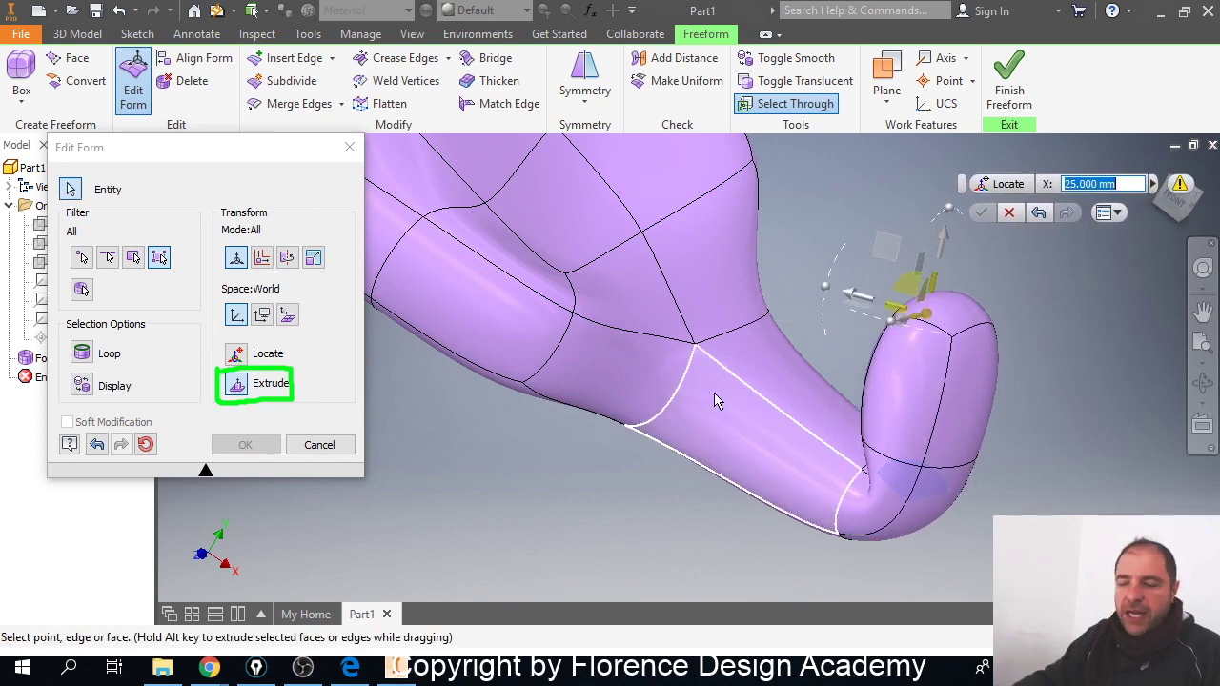
pyautogui.moveTo(759, 415); pyautogui.dragTo(662, 425, button='middle')
pyautogui.press('alt')
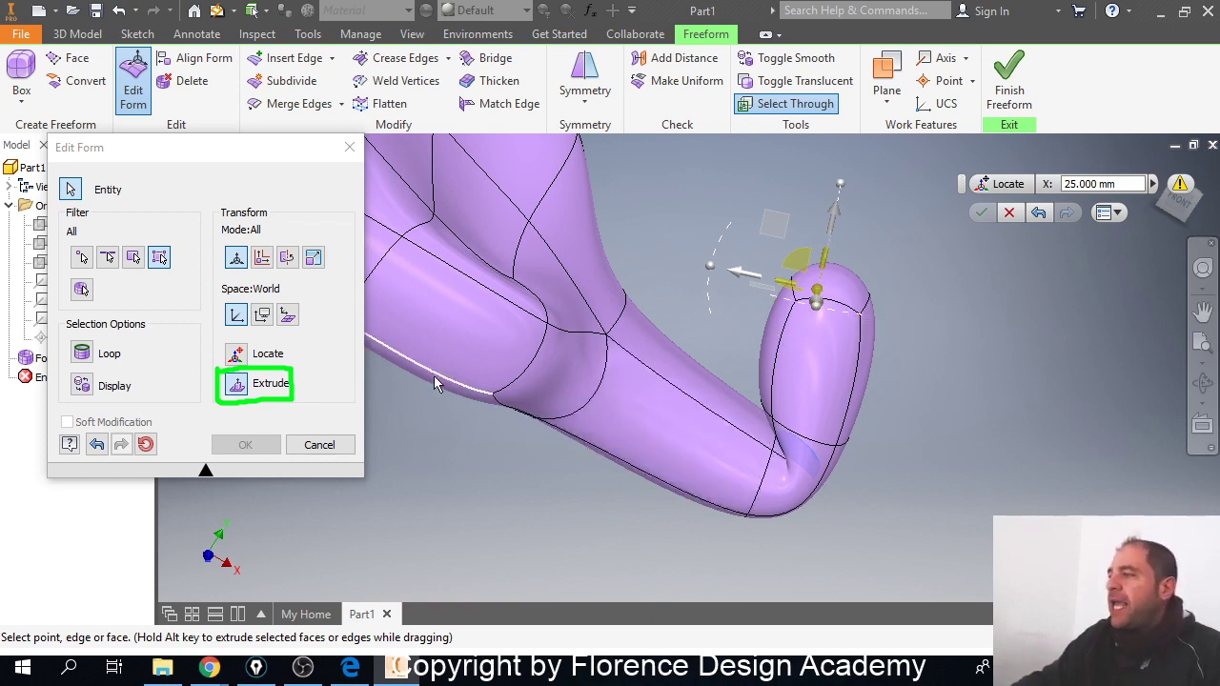
# Step: Try to relocate the manipulator's origin on the lobe's tip face, and cancel the edit
pyautogui.click(237, 357)
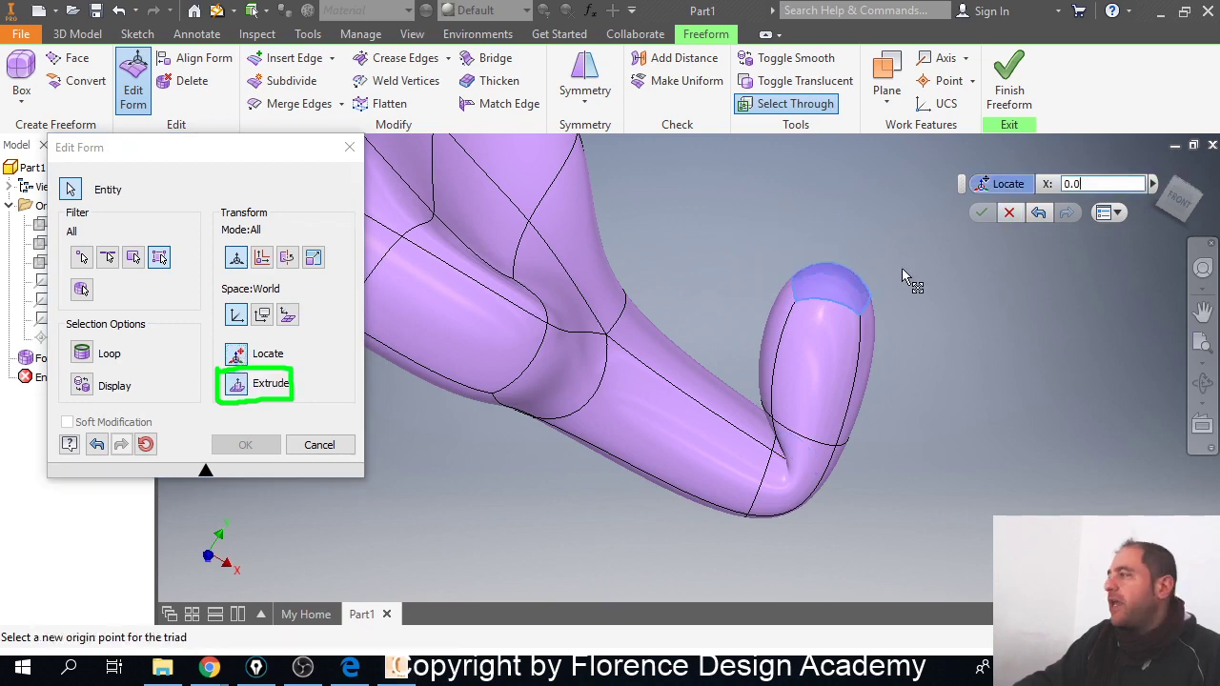
pyautogui.moveTo(840, 278); pyautogui.dragTo(803, 306, button='middle')
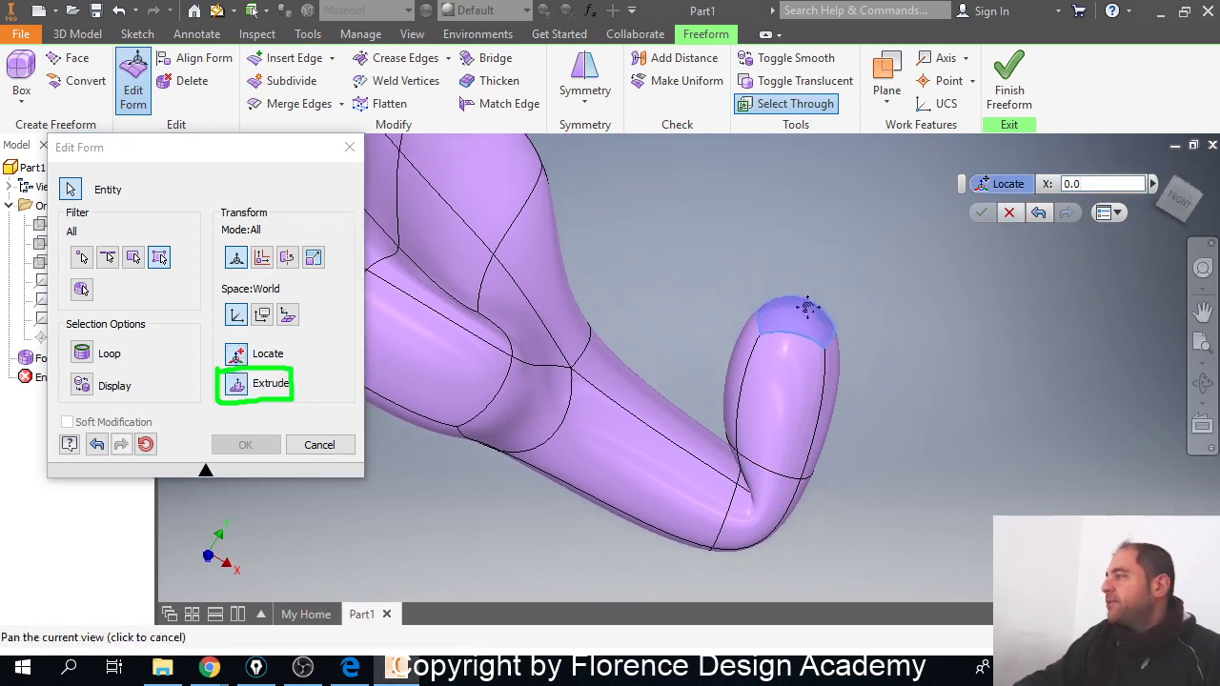
pyautogui.scroll(-6, 799, 313)
pyautogui.scroll(7, 798, 312)
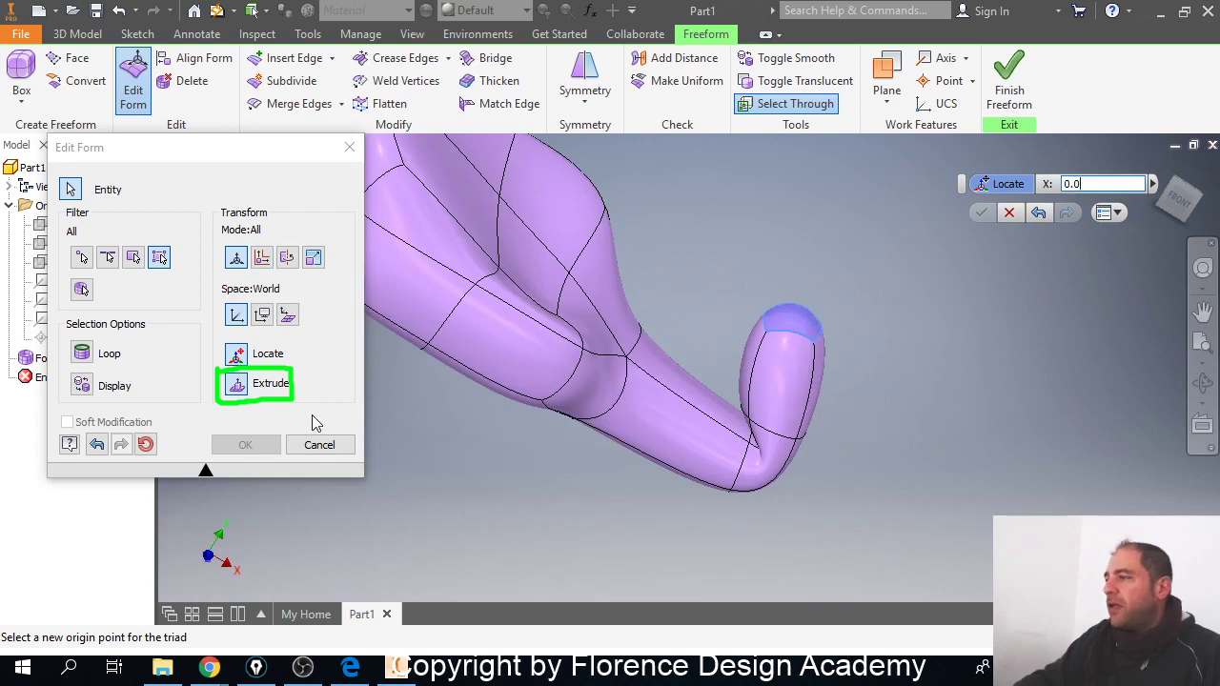
pyautogui.click(1007, 214)
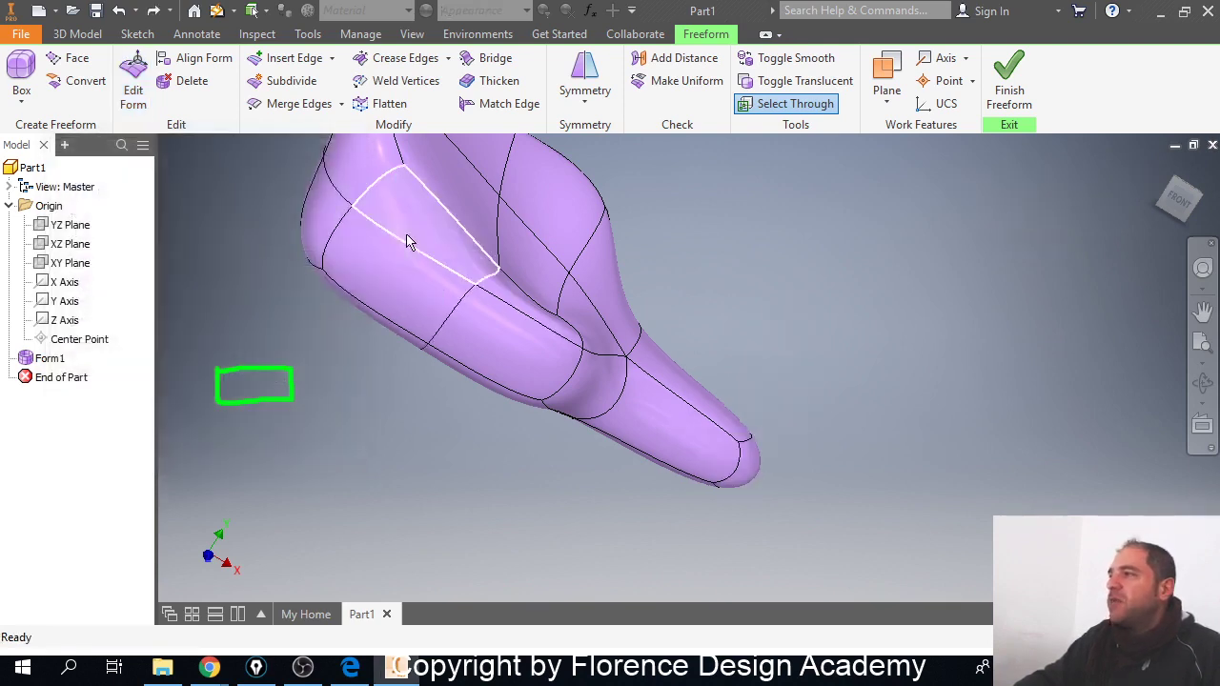
# Step: Restart Edit Form with Extrude on, rotate the lobe's tip face, extrude it about 24.75 mm upward along X, and close the edit
pyautogui.click(140, 84)
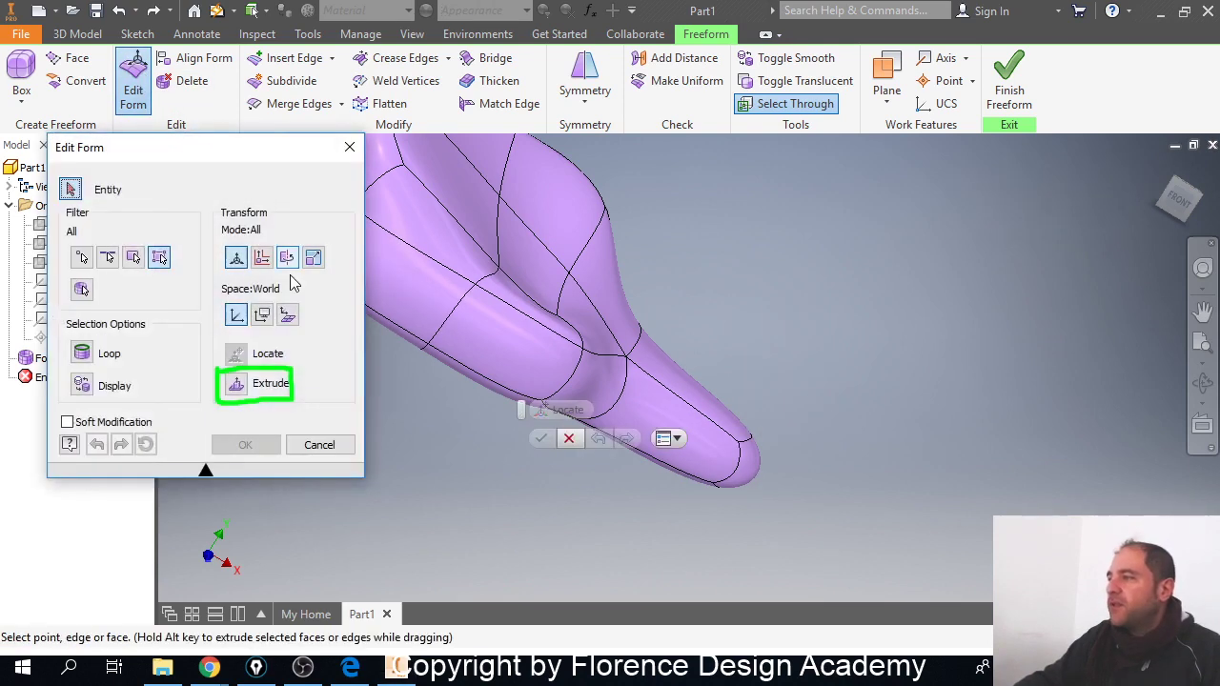
pyautogui.click(236, 383)
pyautogui.click(762, 476)
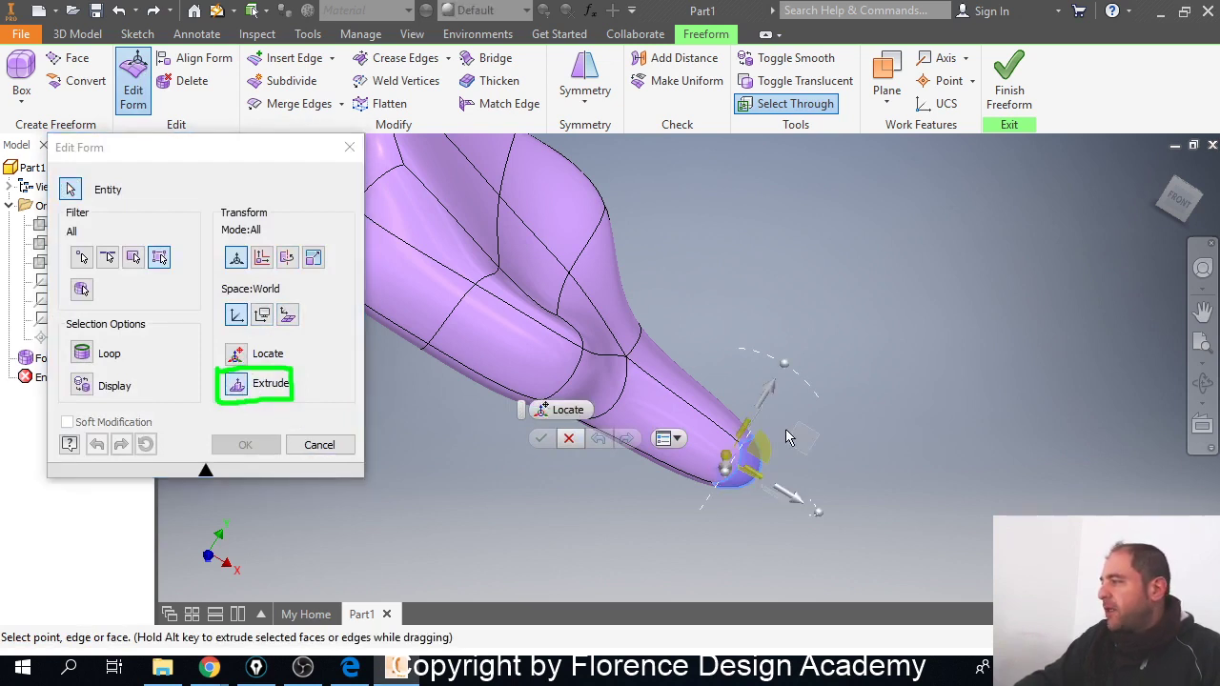
pyautogui.moveTo(815, 393); pyautogui.dragTo(632, 346)
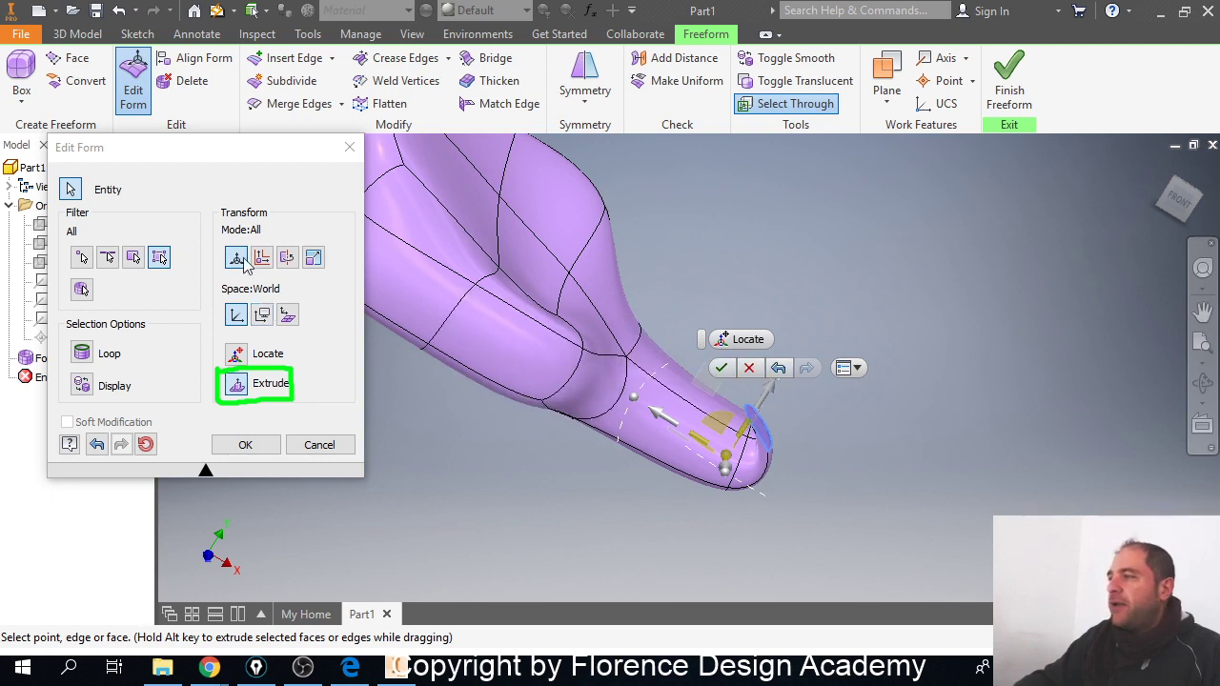
pyautogui.keyDown('alt'); pyautogui.moveTo(774, 396); pyautogui.dragTo(859, 274); pyautogui.keyUp('alt')
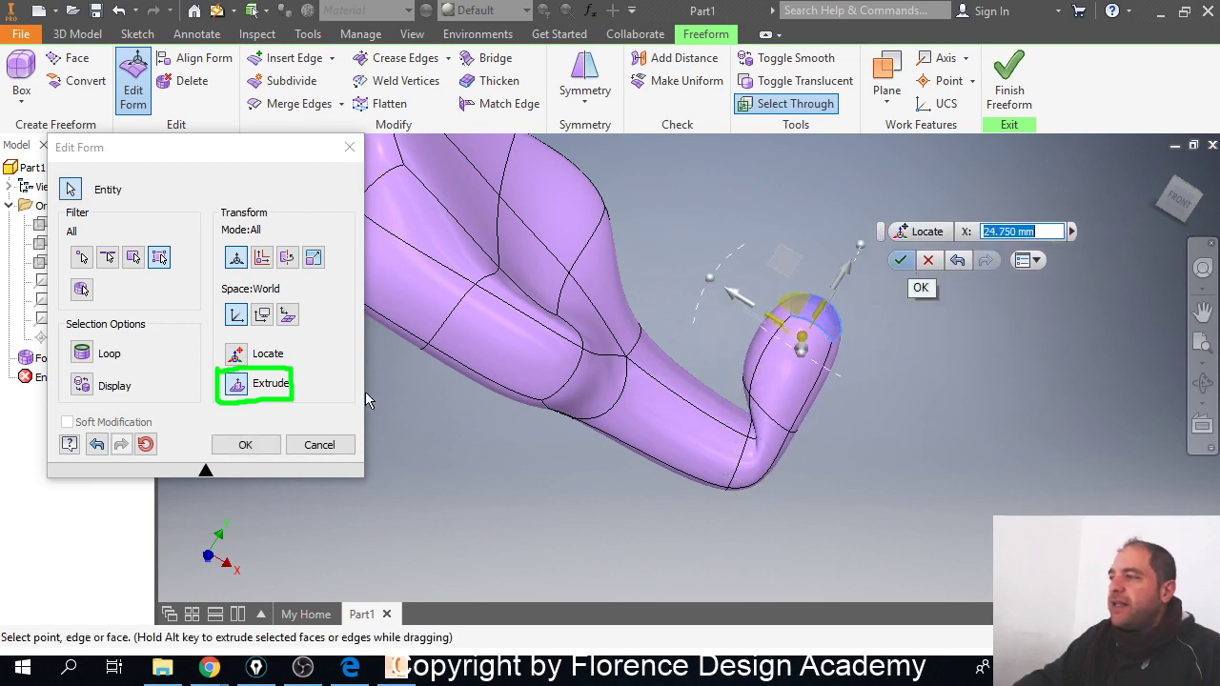
pyautogui.click(246, 356)
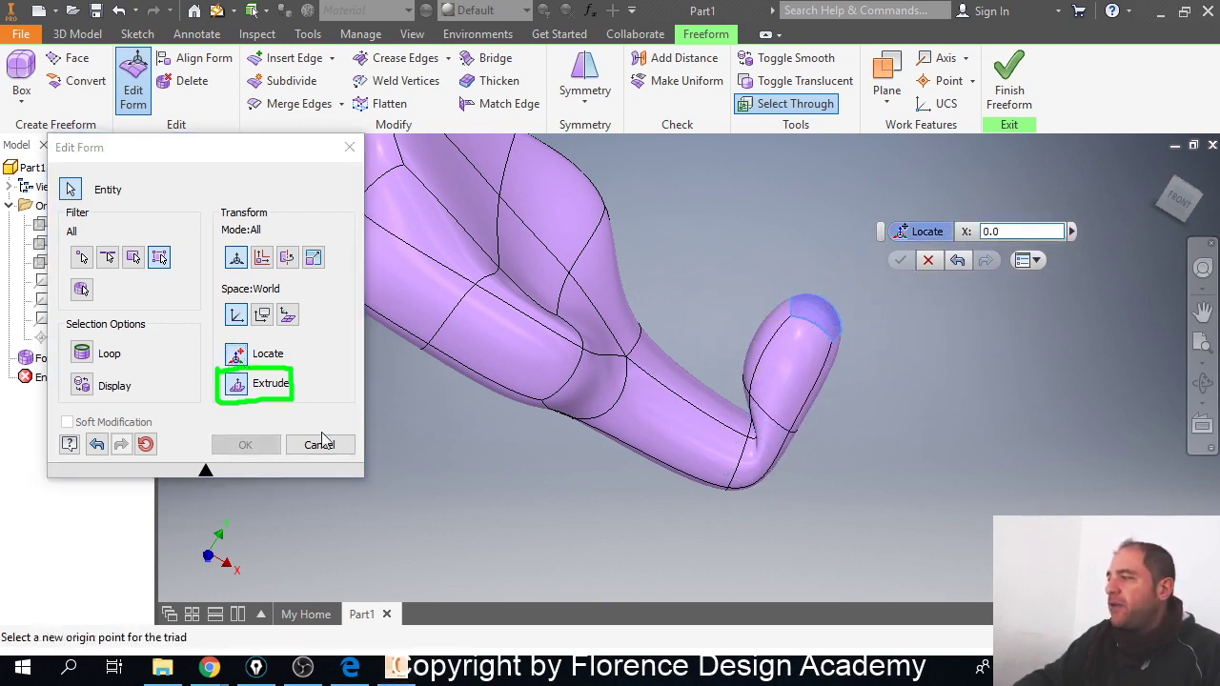
pyautogui.click(241, 394)
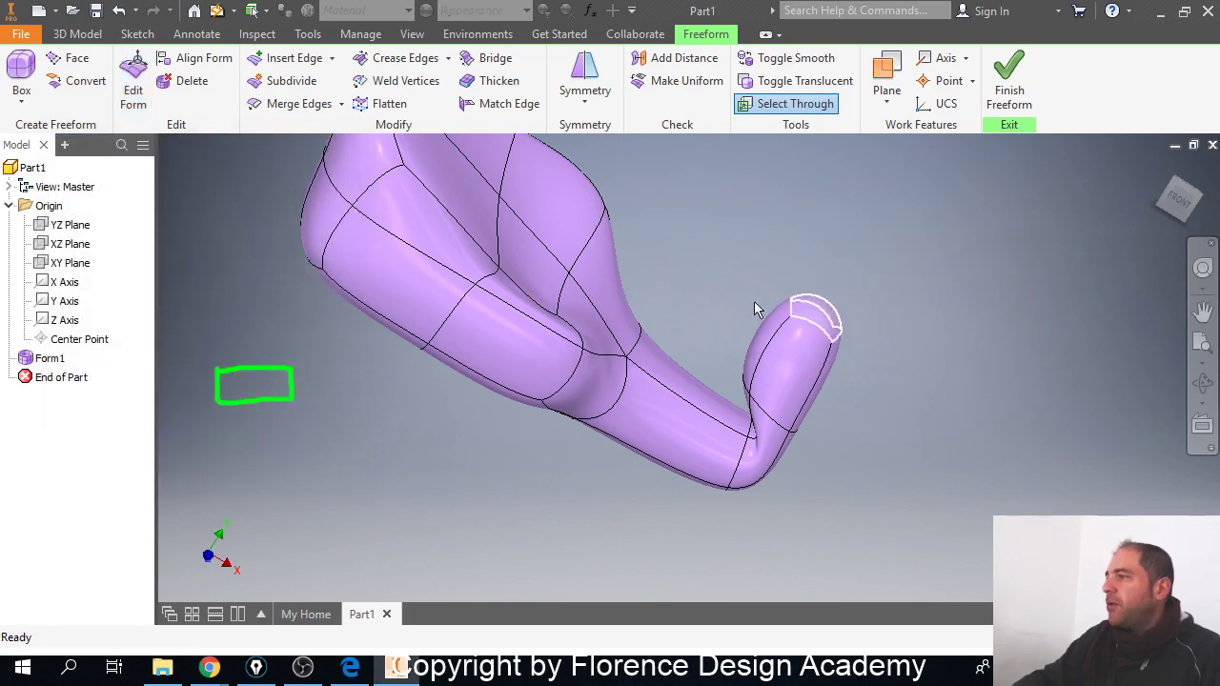
pyautogui.press('Escape')
# Step: Edit the form again with Extrude off and move the bent lobe's tip face outward and down in the XY plane
pyautogui.moveTo(906, 379); pyautogui.dragTo(783, 387, button='middle')
pyautogui.press('alt')
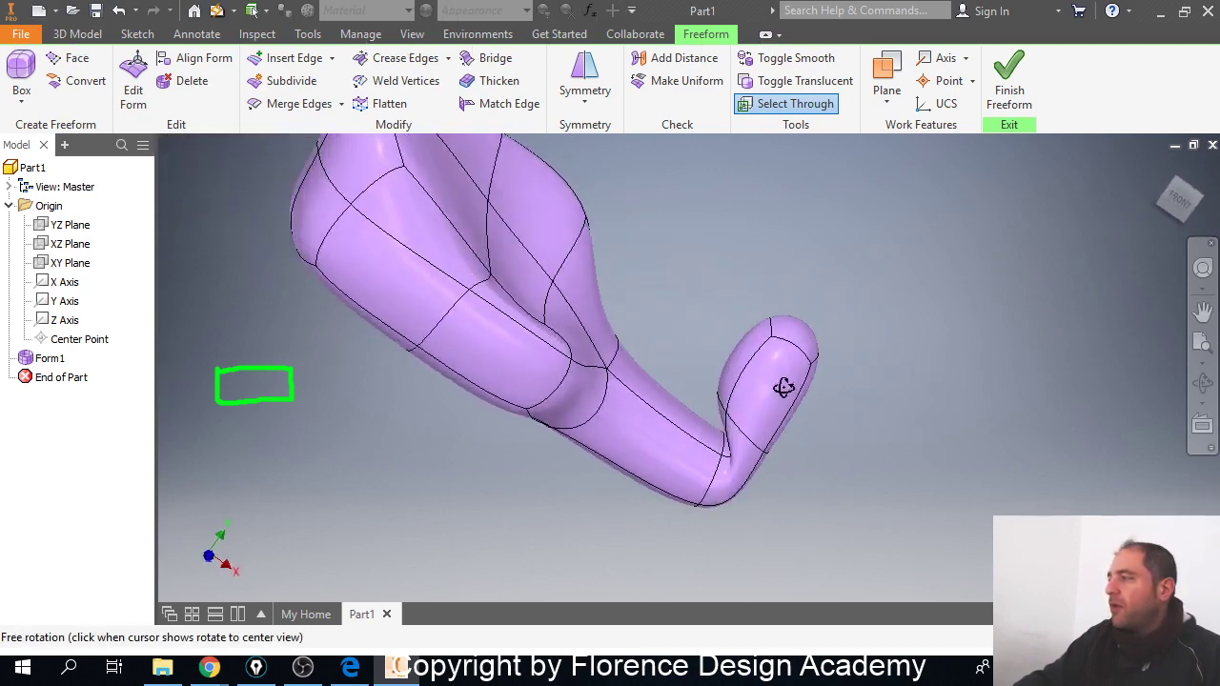
pyautogui.click(143, 96)
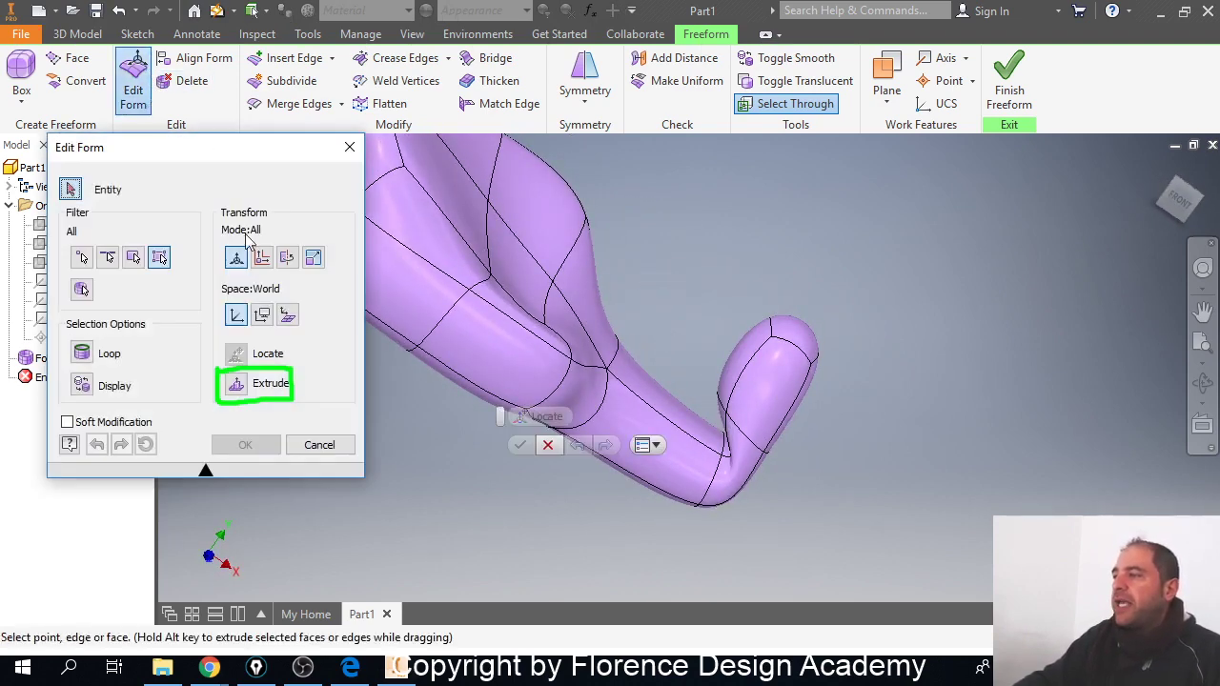
pyautogui.click(807, 345)
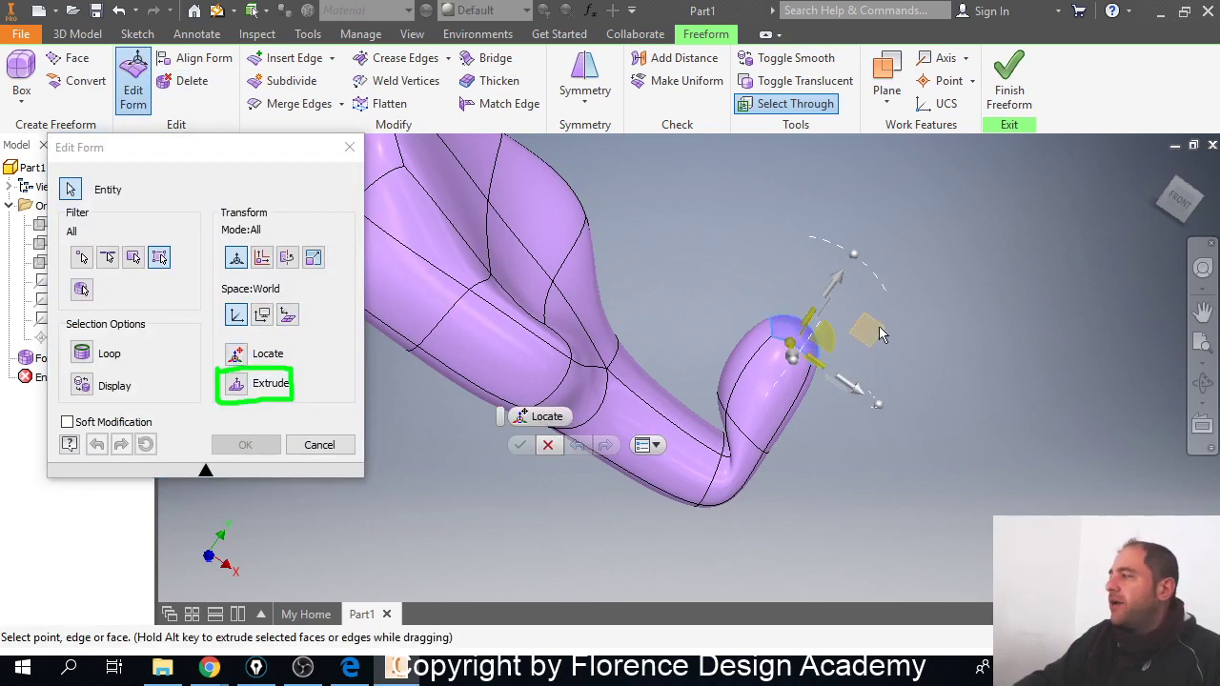
pyautogui.moveTo(878, 333); pyautogui.dragTo(1011, 447)
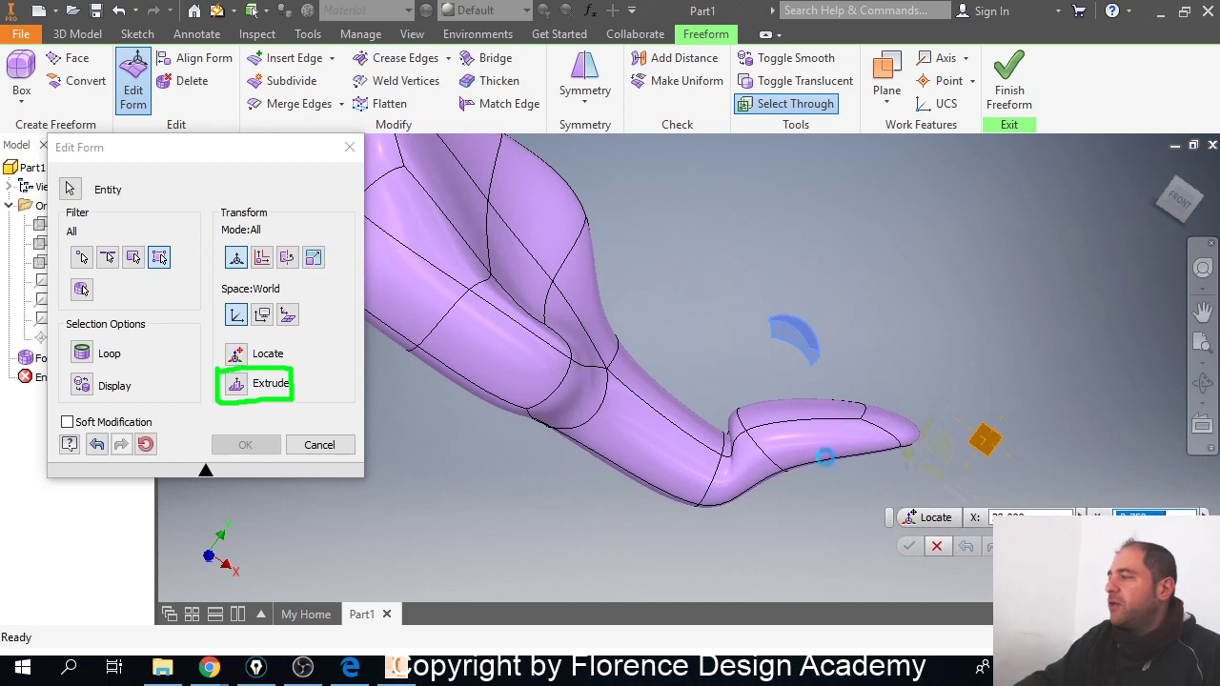
# Step: Select the upper face of the lobe just before the bend and scale it down along the X axis
pyautogui.click(688, 436)
pyautogui.click(667, 412)
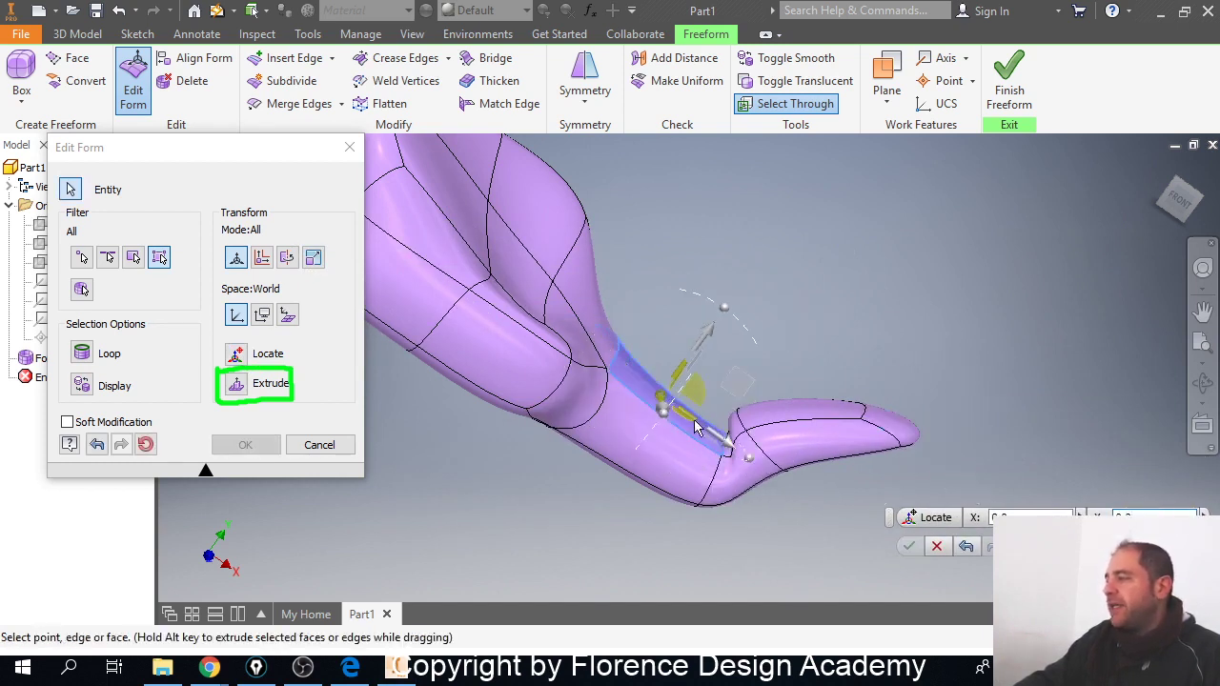
pyautogui.moveTo(690, 426); pyautogui.dragTo(615, 362)
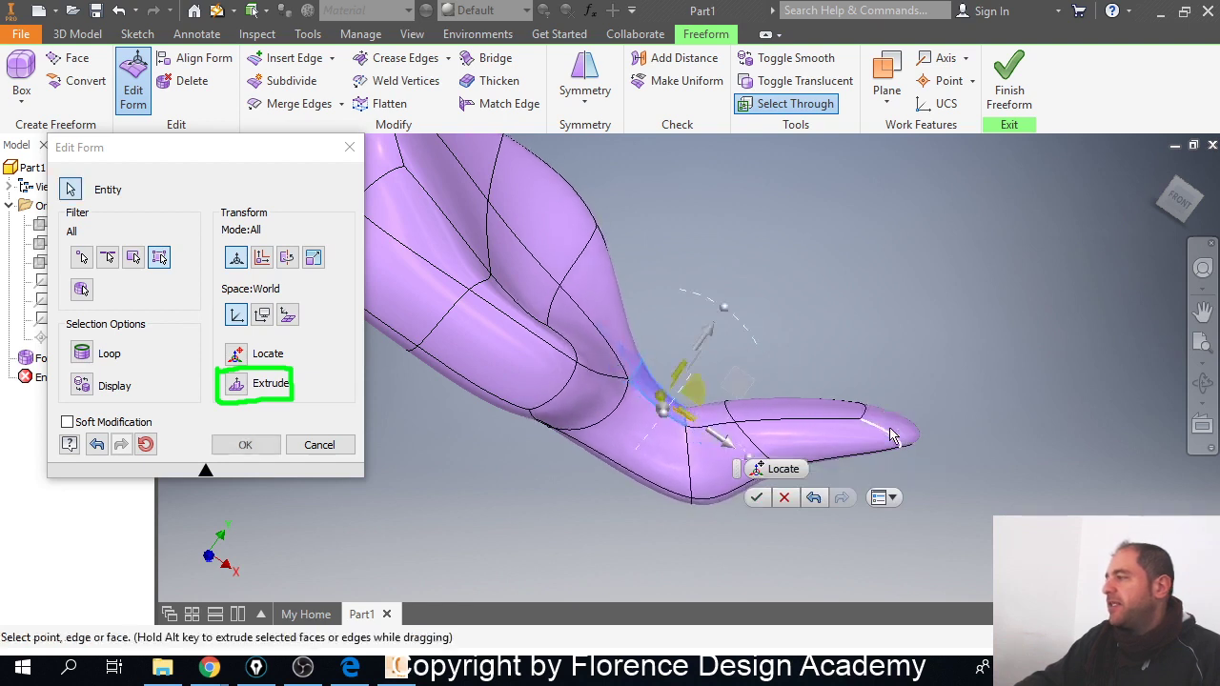
# Step: Scale the lobe's tip face by a factor of about 0.89 along the X axis and apply the edit
pyautogui.click(894, 431)
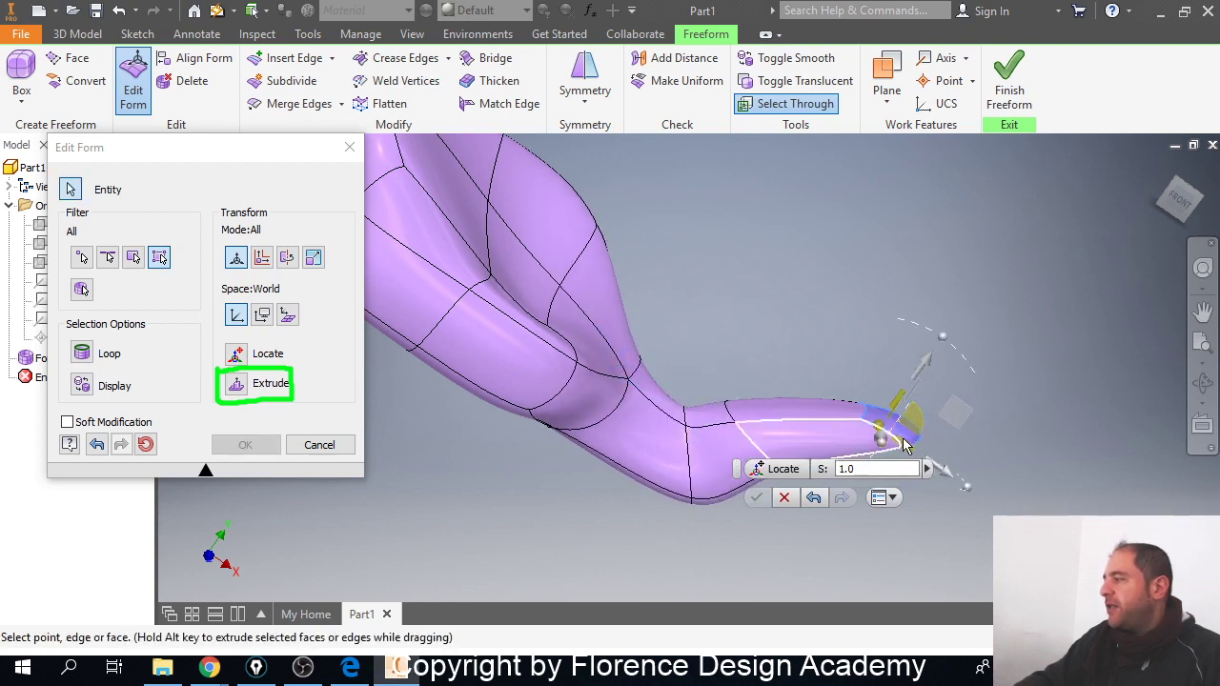
pyautogui.moveTo(910, 448); pyautogui.dragTo(982, 484)
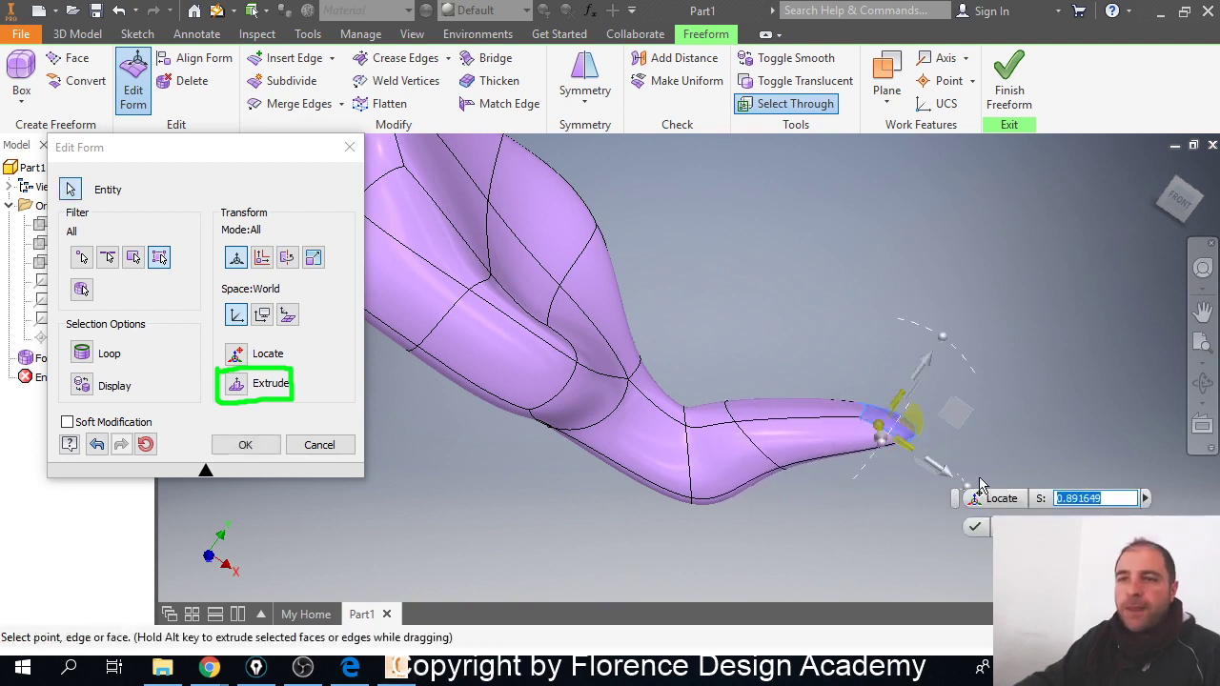
pyautogui.moveTo(854, 383); pyautogui.dragTo(813, 335, button='middle')
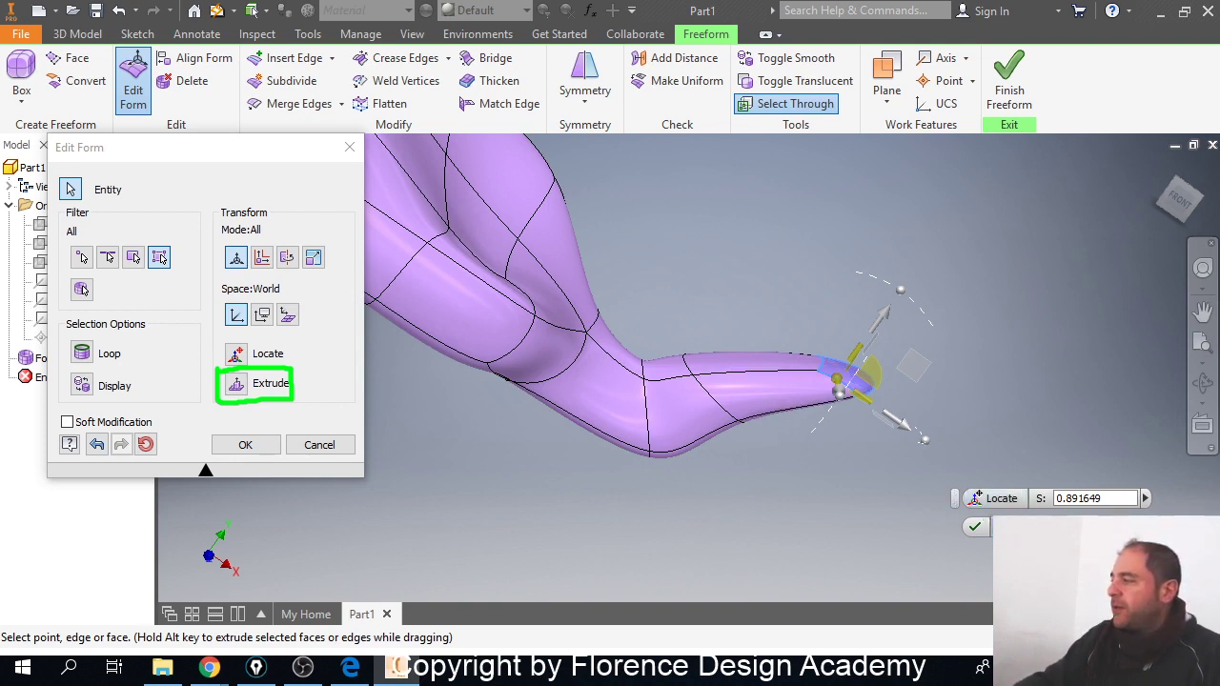
pyautogui.press('Return')
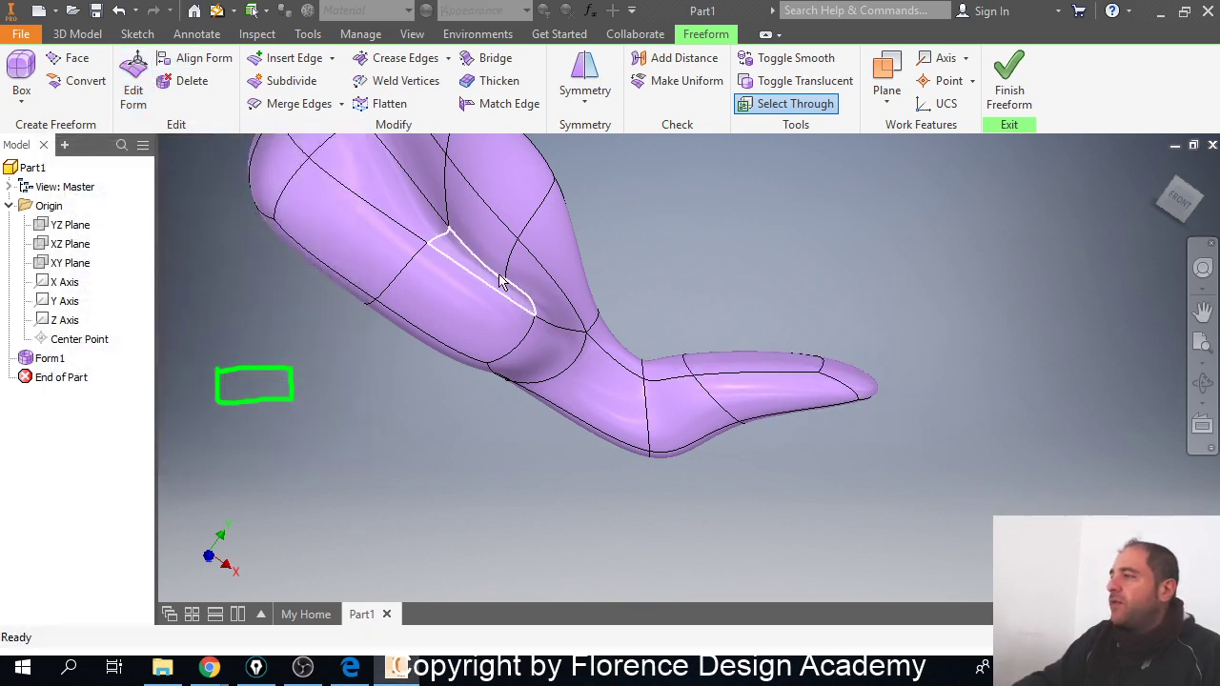
# Step: Try to move the front side face next to the lobe about 20.25 mm along the world Y axis, and cancel the edit
pyautogui.click(133, 84)
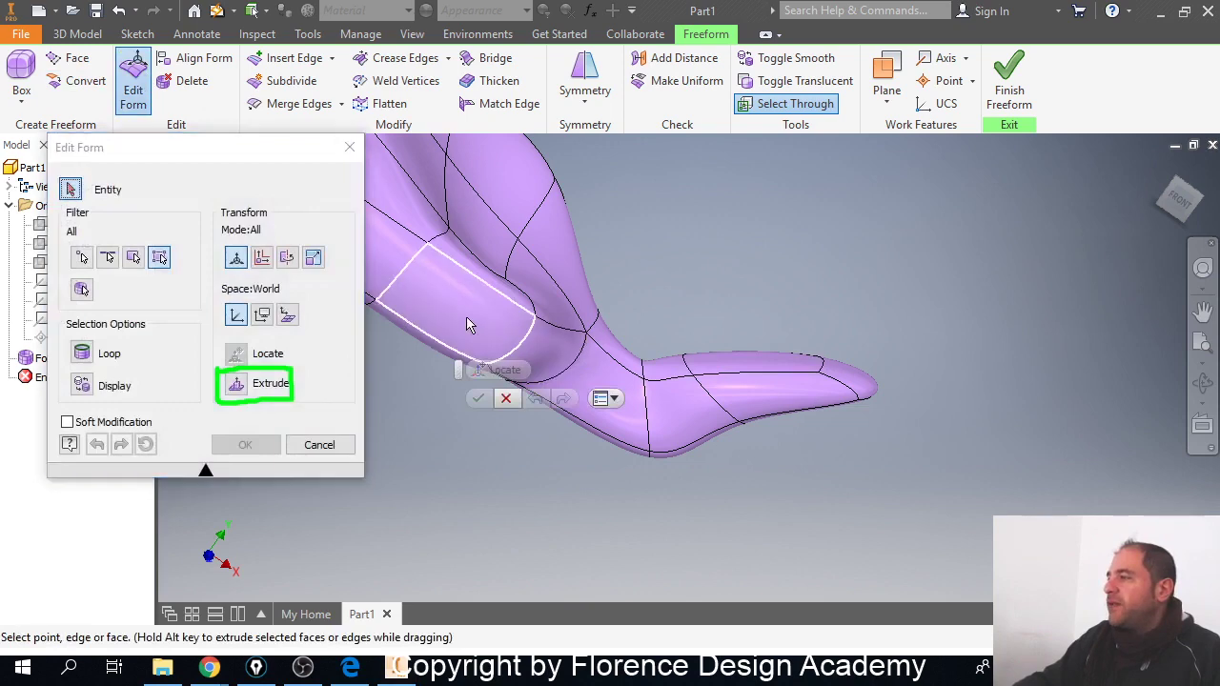
pyautogui.click(467, 325)
pyautogui.moveTo(559, 218); pyautogui.dragTo(600, 172)
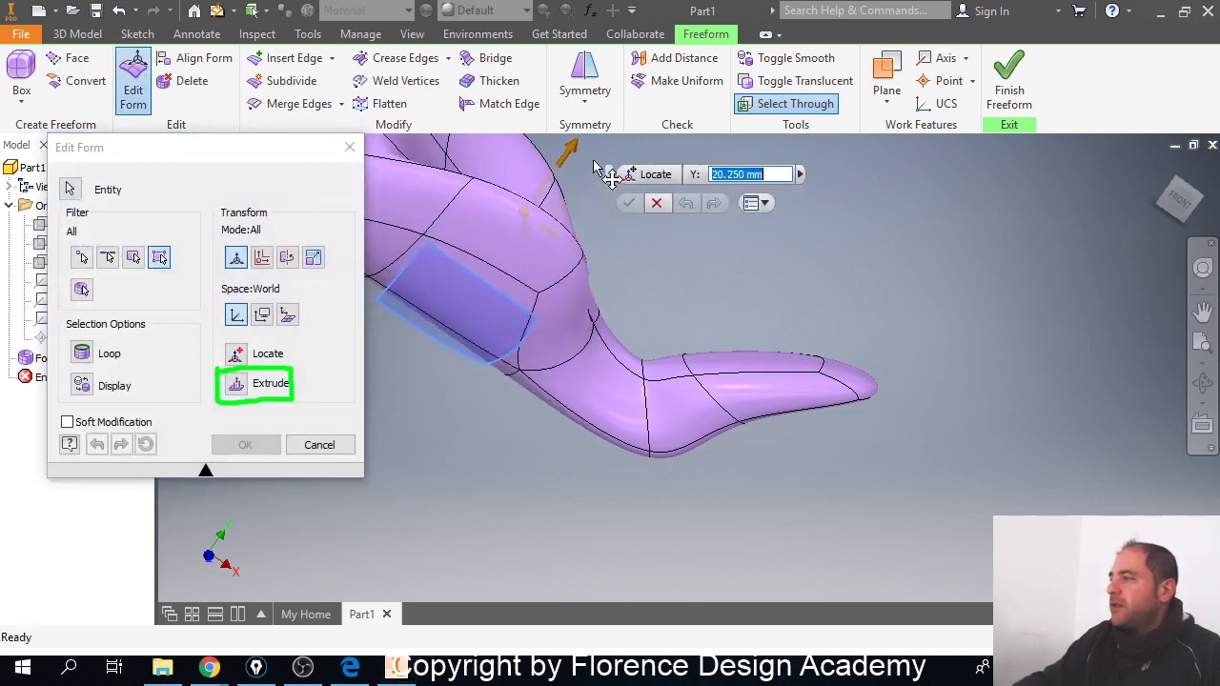
pyautogui.click(656, 203)
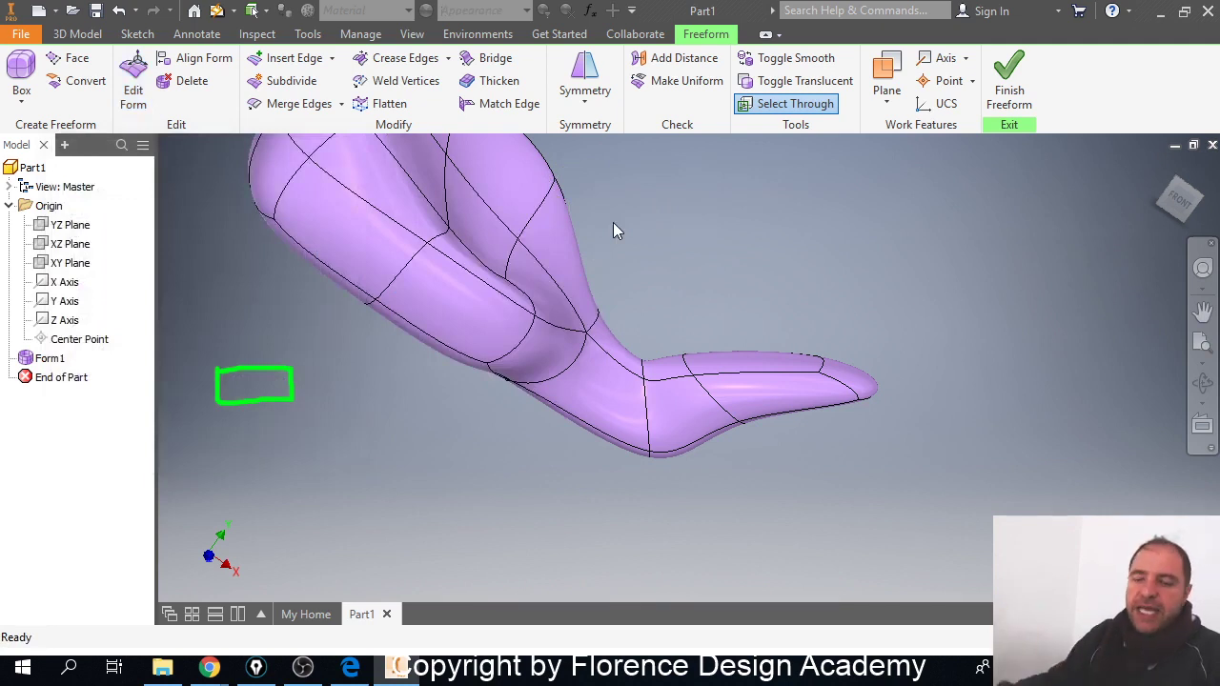
# Step: Start Edit Form and move the front face at the lobe's bend downward in the XY plane, about 15.75 mm along X
pyautogui.click(133, 84)
pyautogui.click(671, 420)
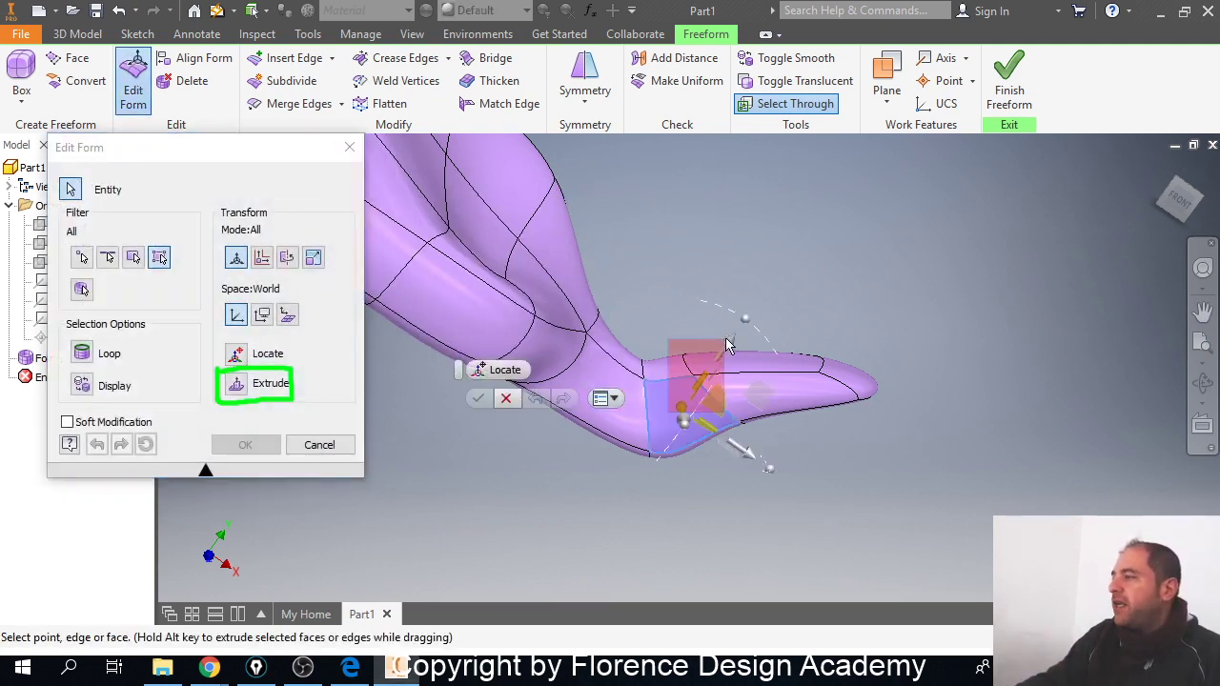
pyautogui.moveTo(760, 386); pyautogui.dragTo(801, 482)
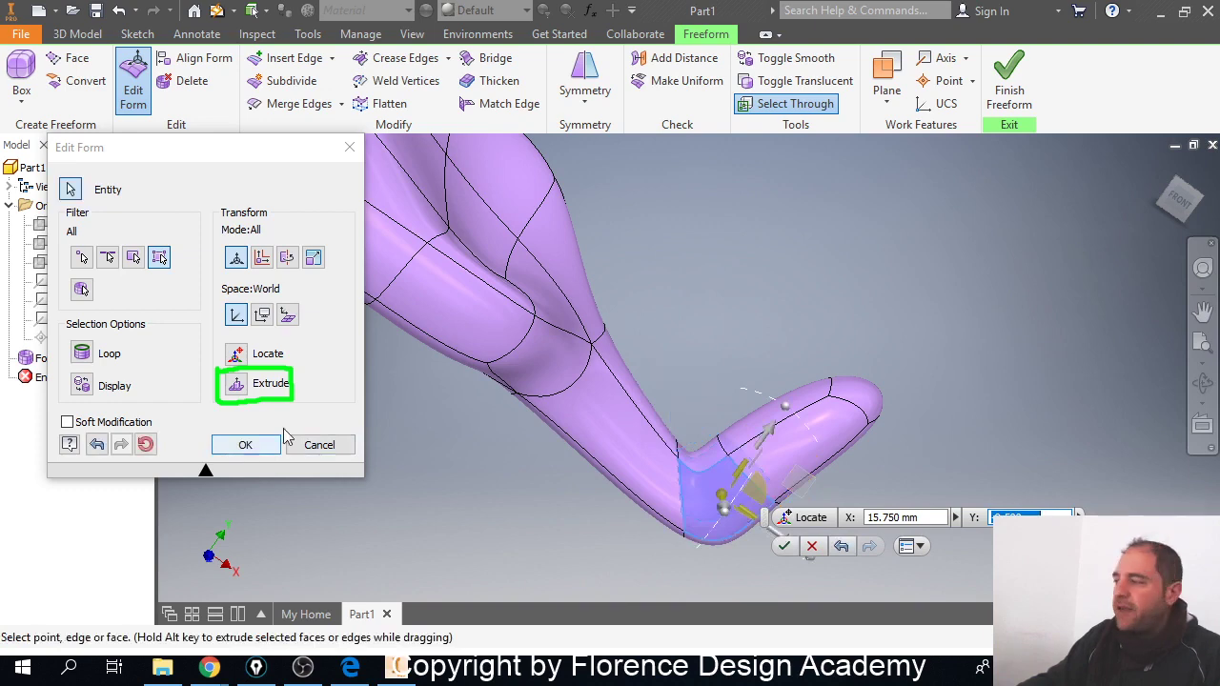
# Step: Apply the move of the front face at the lobe's bend
pyautogui.click(788, 549)
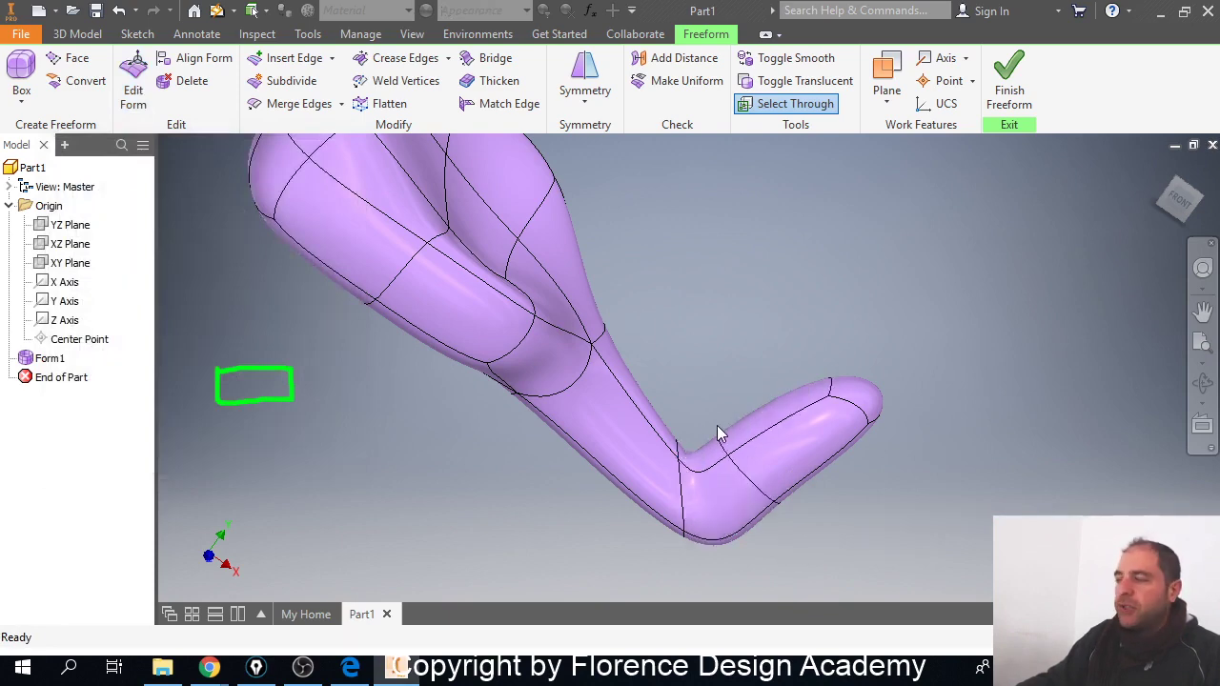
pyautogui.keyDown('shift'); pyautogui.moveTo(720, 425); pyautogui.dragTo(758, 449, button='middle'); pyautogui.keyUp('shift')
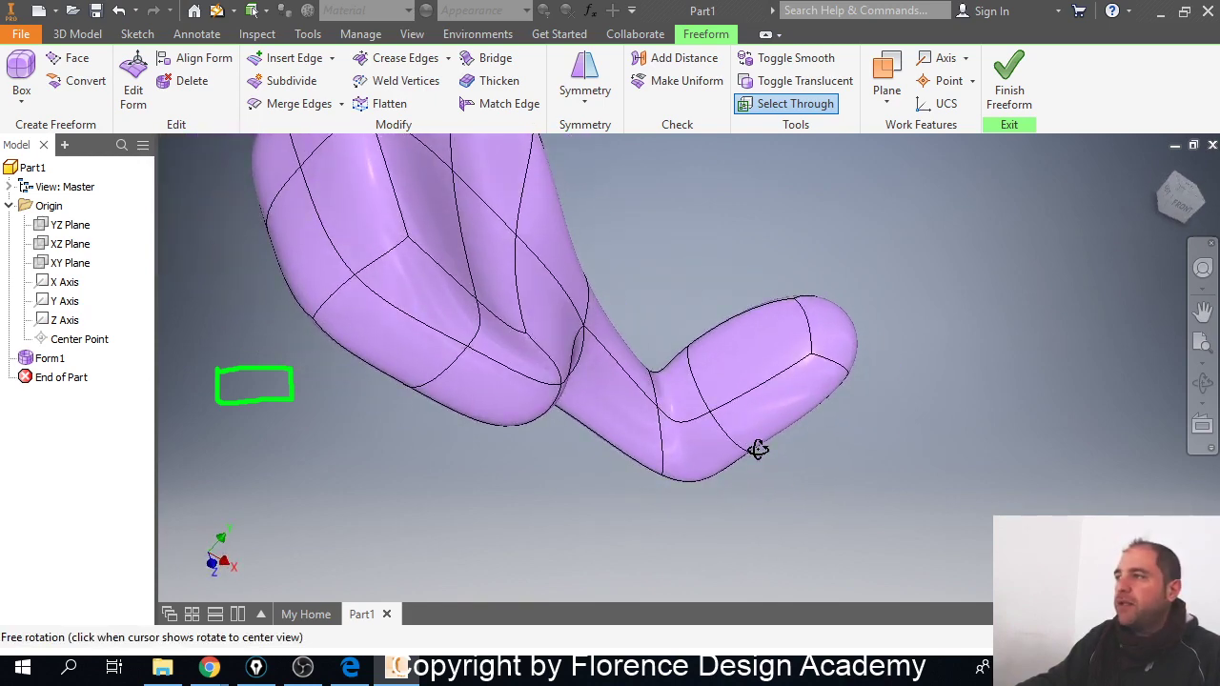
pyautogui.moveTo(427, 266); pyautogui.dragTo(521, 376, button='middle')
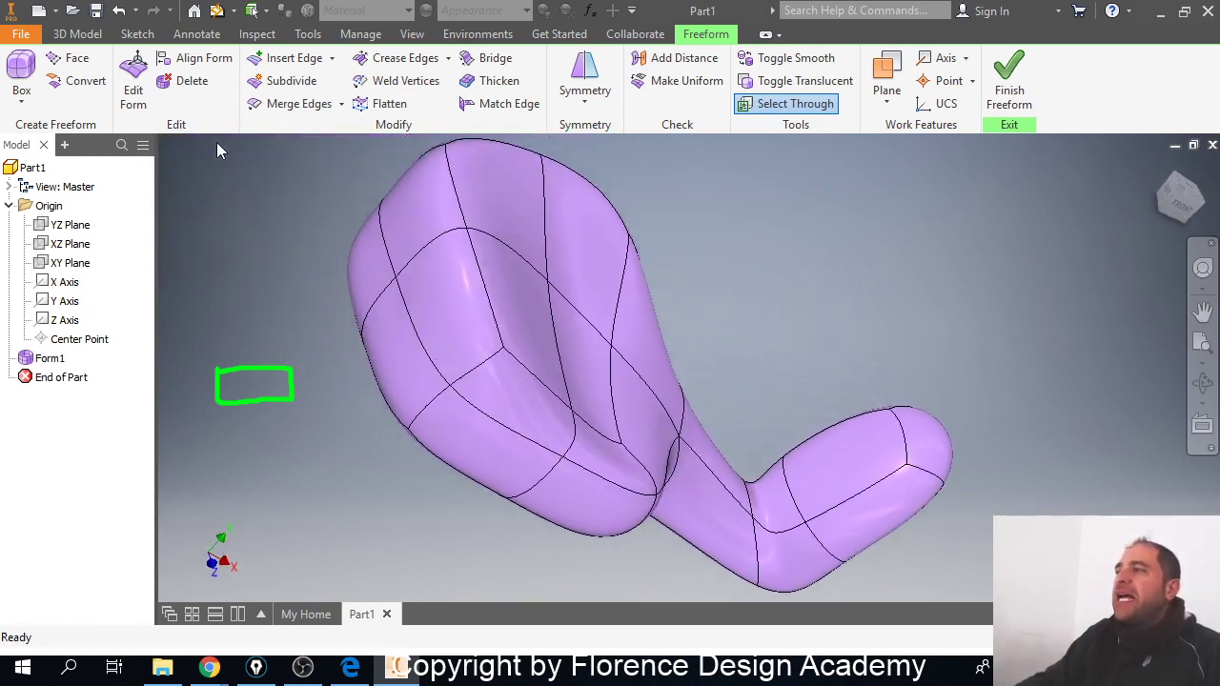
# Step: Start Edit Form with the Point filter and move the front point at the body end opposite the lobe about -41 mm along world X
pyautogui.click(134, 80)
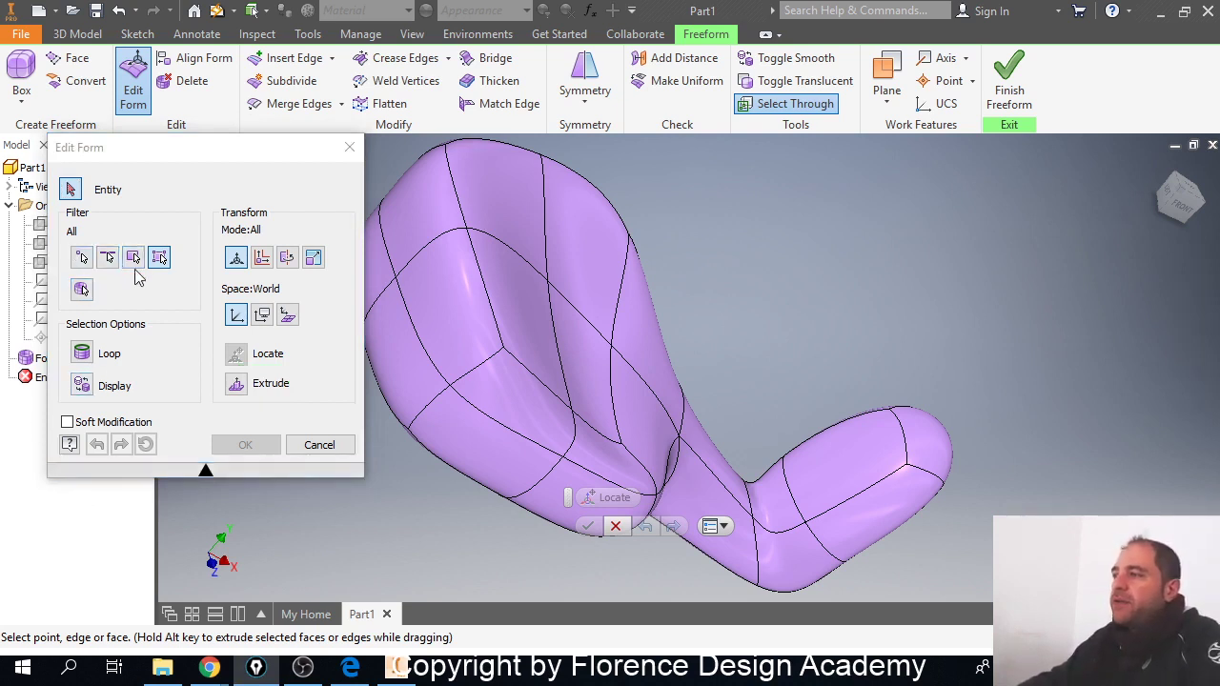
pyautogui.click(82, 256)
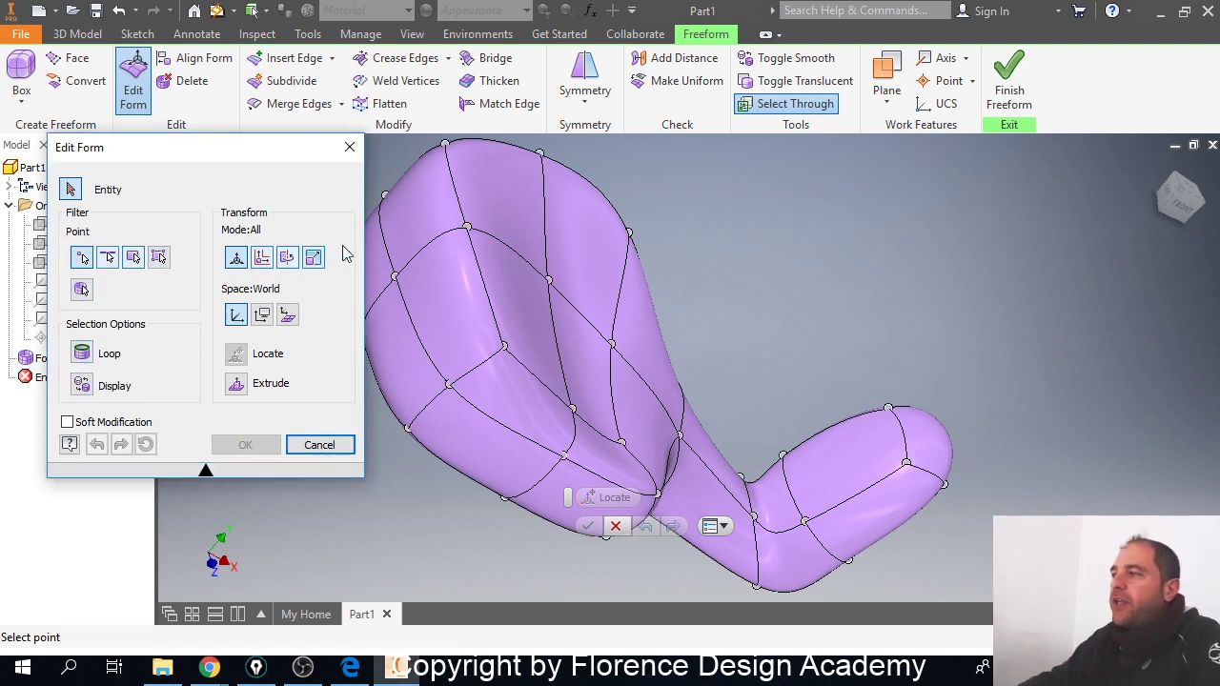
pyautogui.click(397, 277)
pyautogui.moveTo(509, 276); pyautogui.dragTo(551, 279, button='middle')
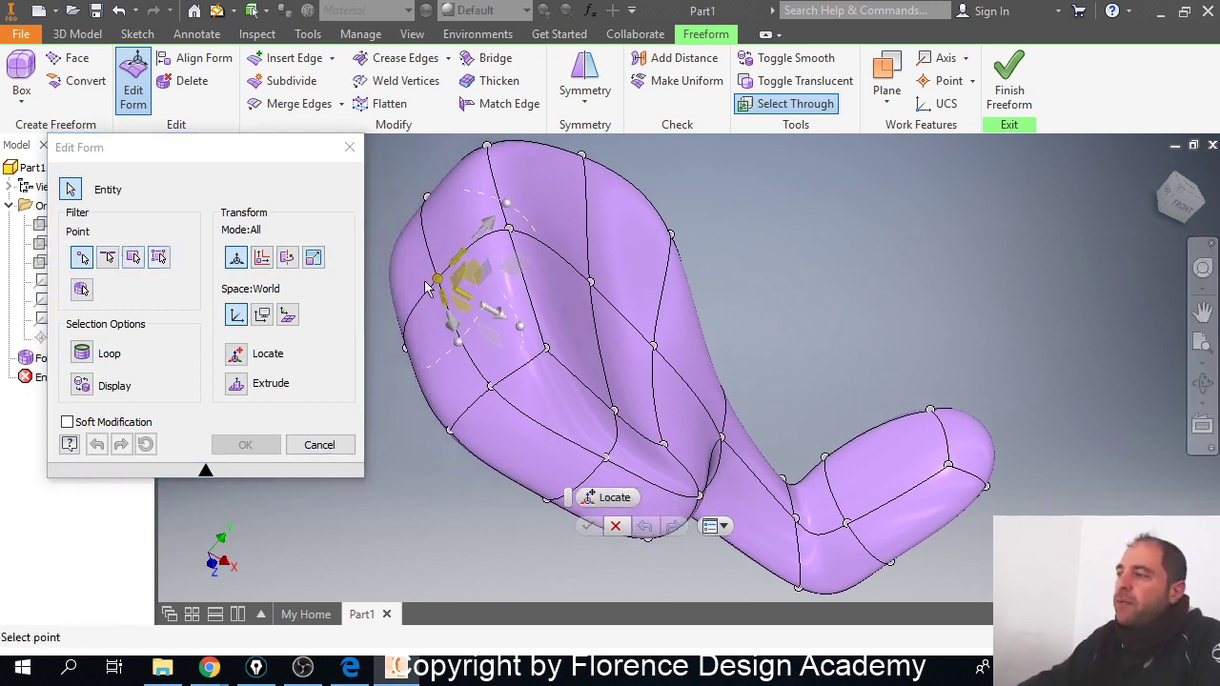
pyautogui.moveTo(506, 324); pyautogui.dragTo(398, 274)
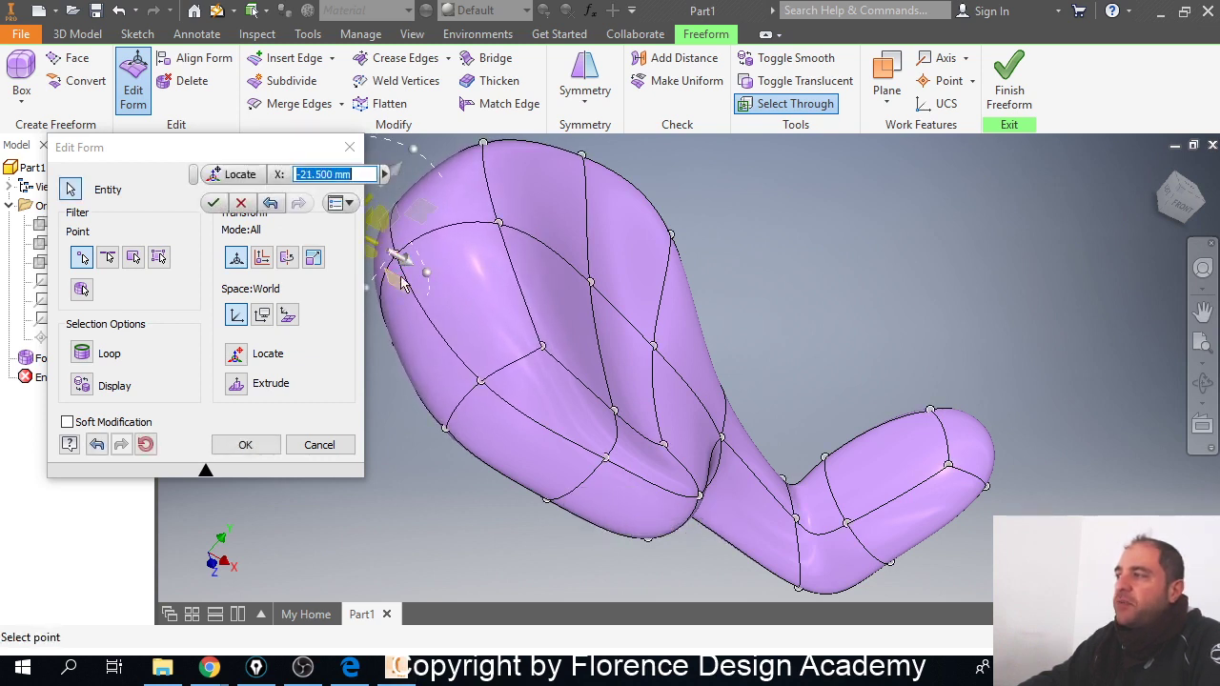
pyautogui.scroll(-2, 512, 229)
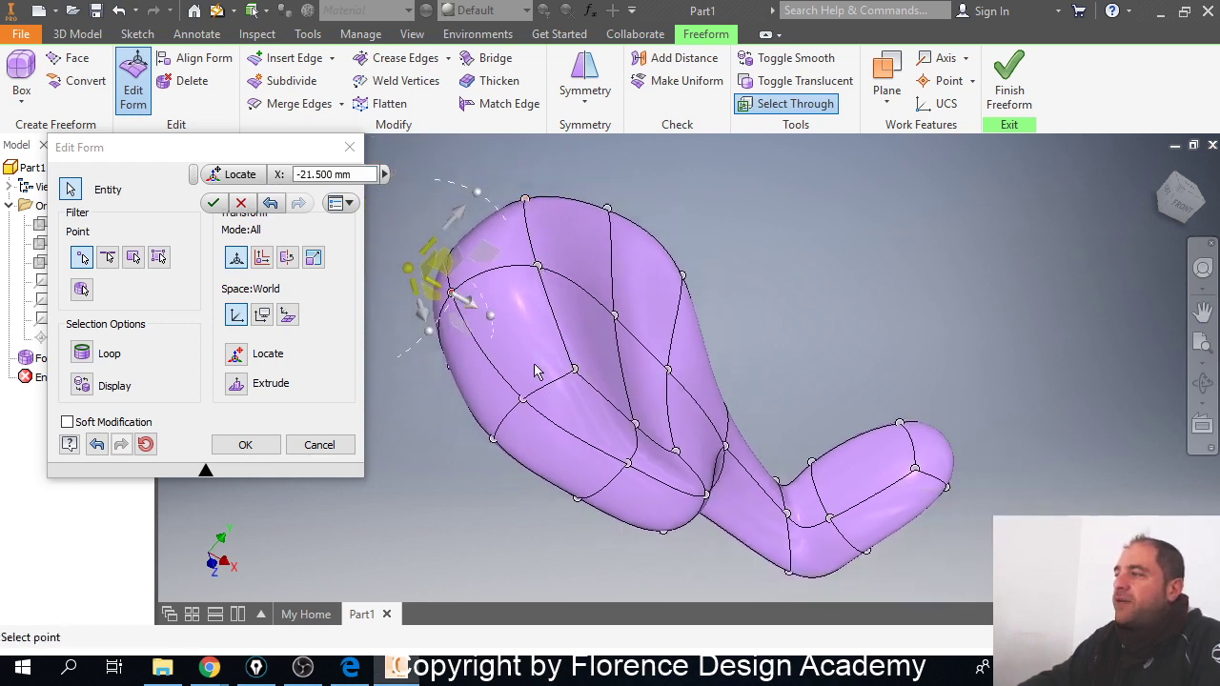
pyautogui.moveTo(465, 305); pyautogui.dragTo(393, 277)
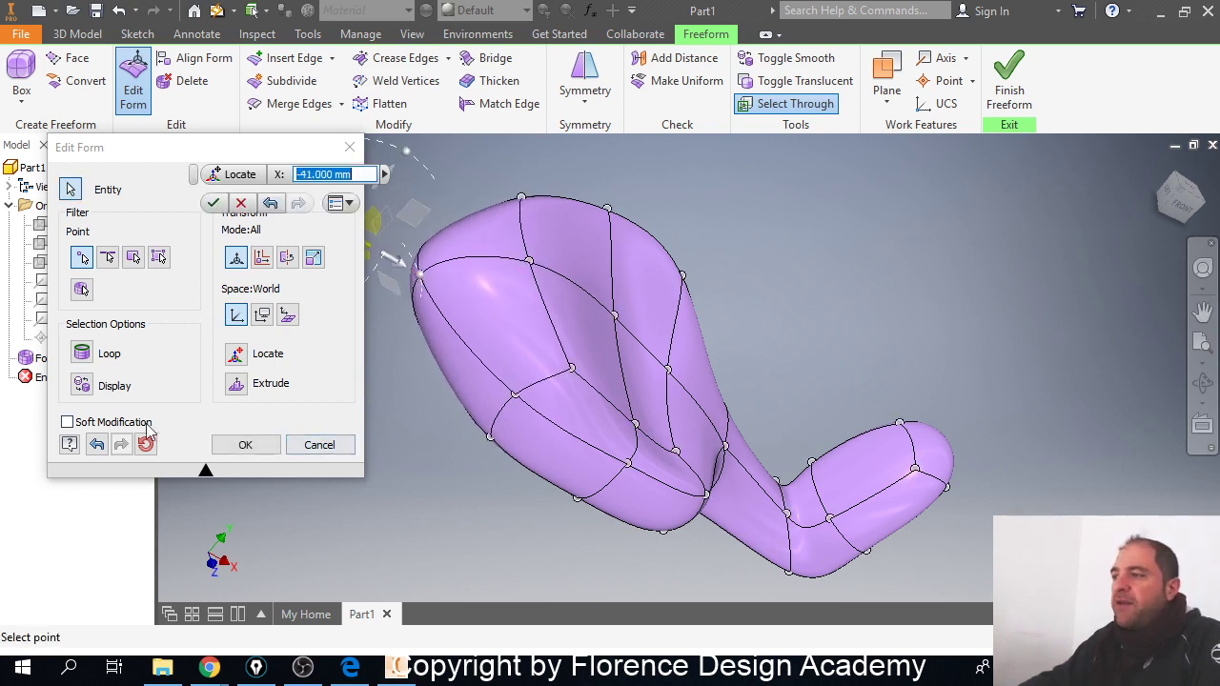
# Step: Turn on circular Soft Modification, reselect the moved point and pull it outward about -21.75 mm along the X axis
pyautogui.click(68, 421)
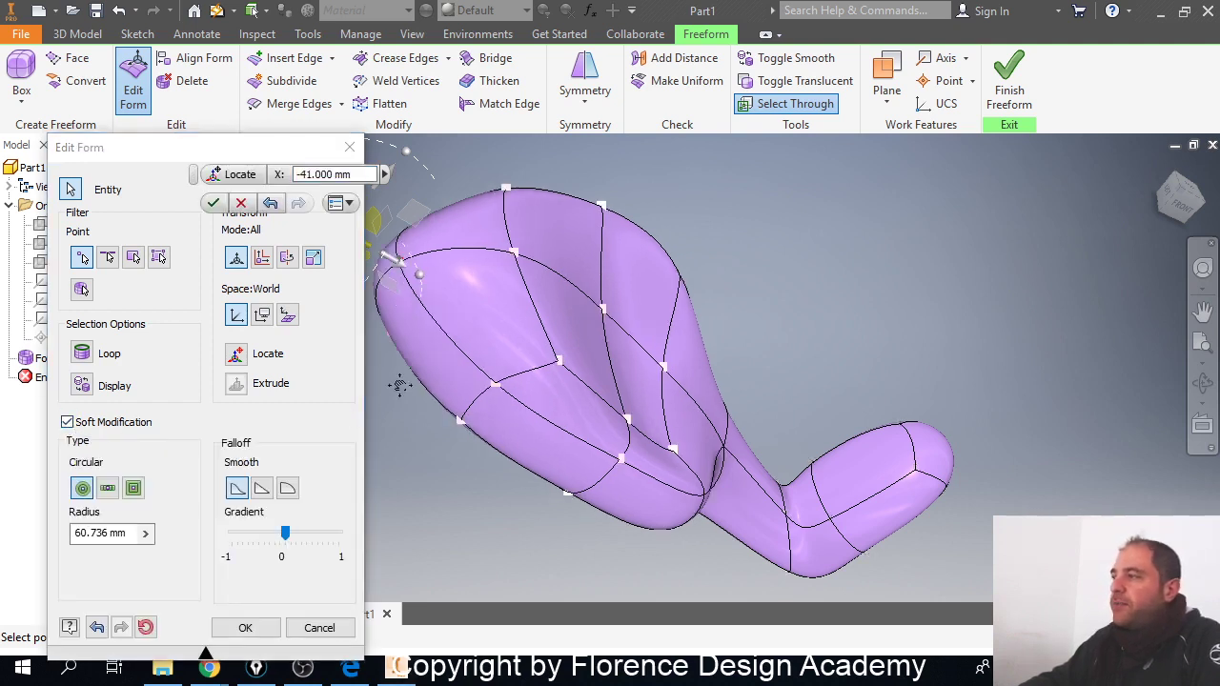
pyautogui.moveTo(401, 385); pyautogui.dragTo(490, 371, button='middle')
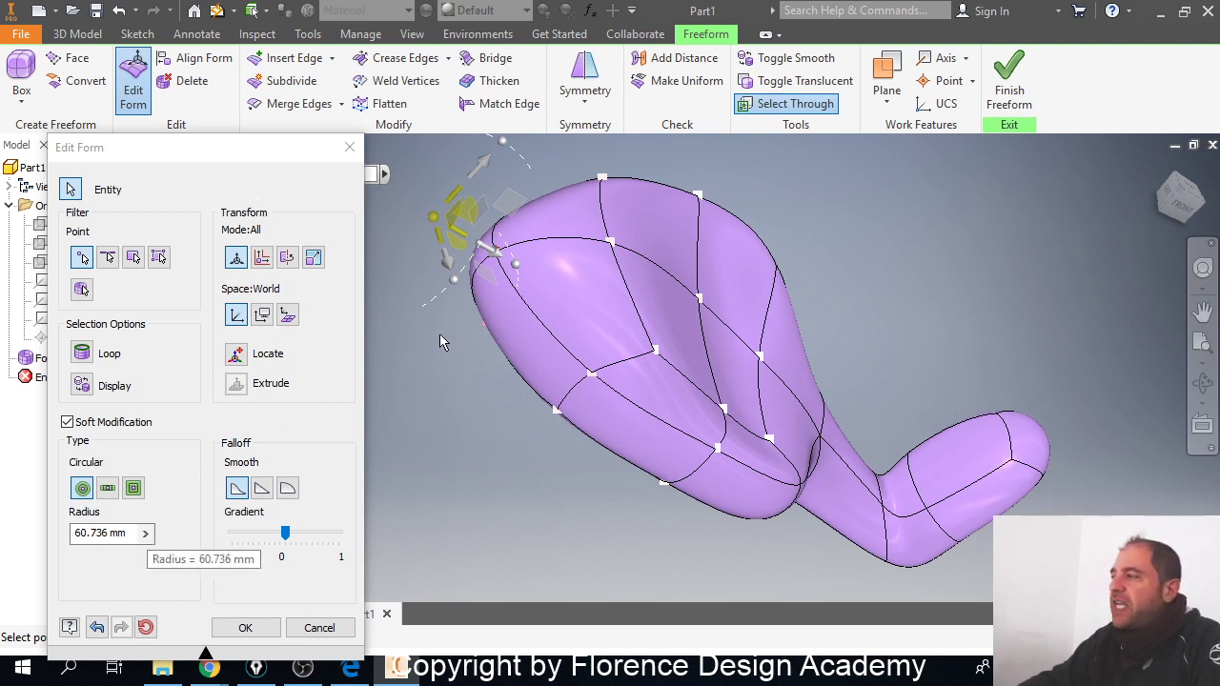
pyautogui.click(495, 251)
pyautogui.click(494, 252)
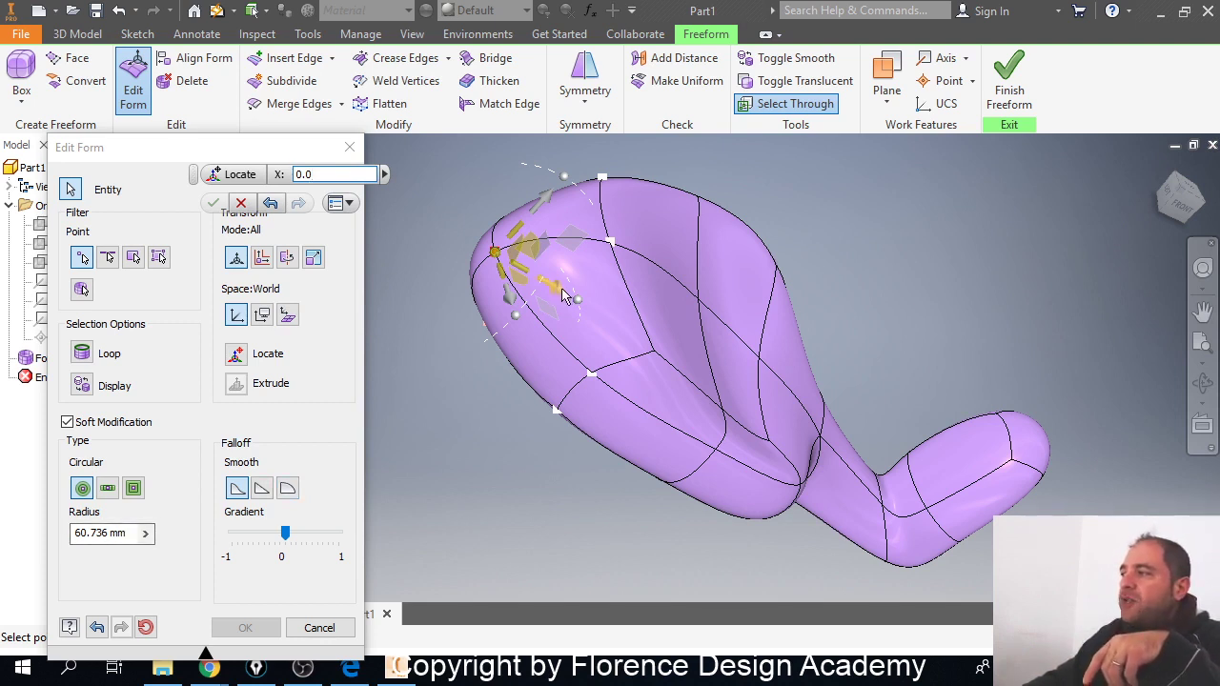
pyautogui.moveTo(562, 295); pyautogui.dragTo(490, 267)
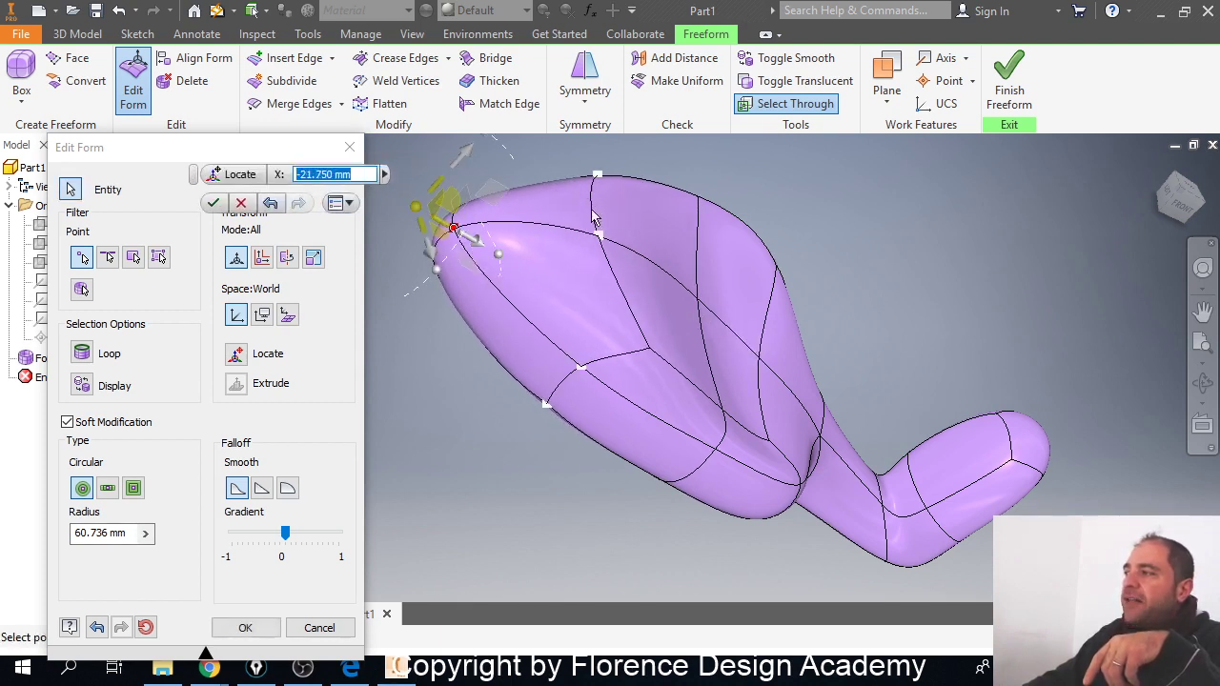
# Step: Set the circular soft modification radius to 50 mm and raise it to 150 mm
pyautogui.click(144, 534)
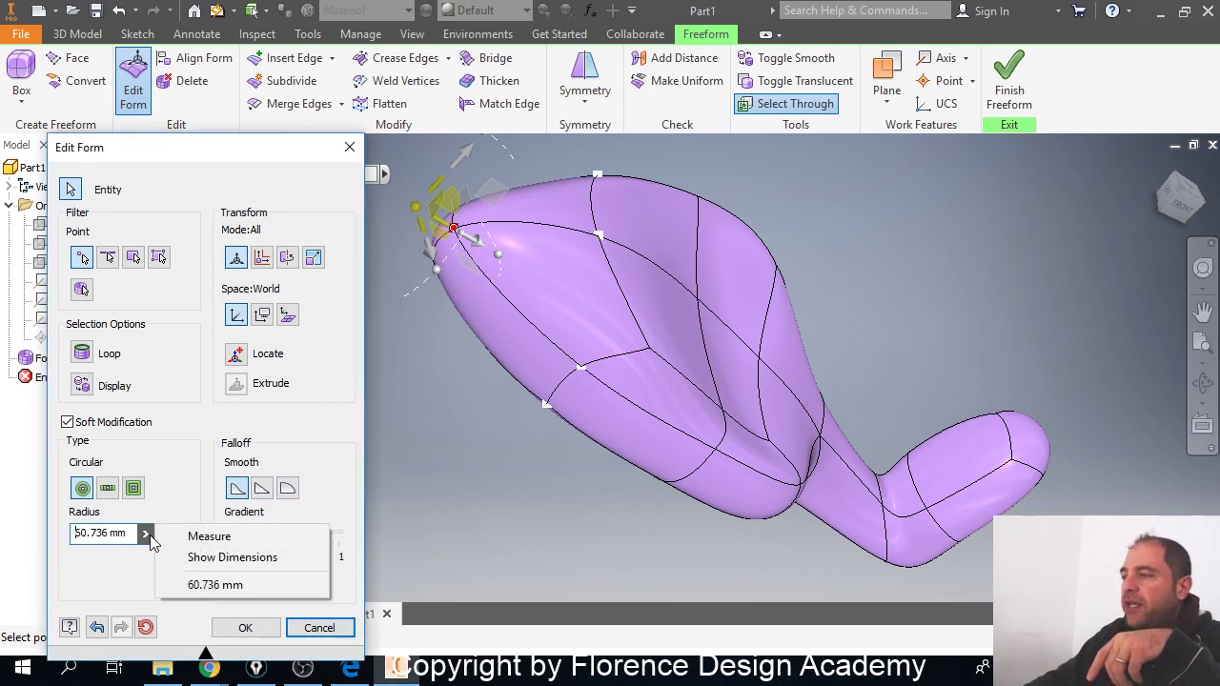
pyautogui.click(242, 562)
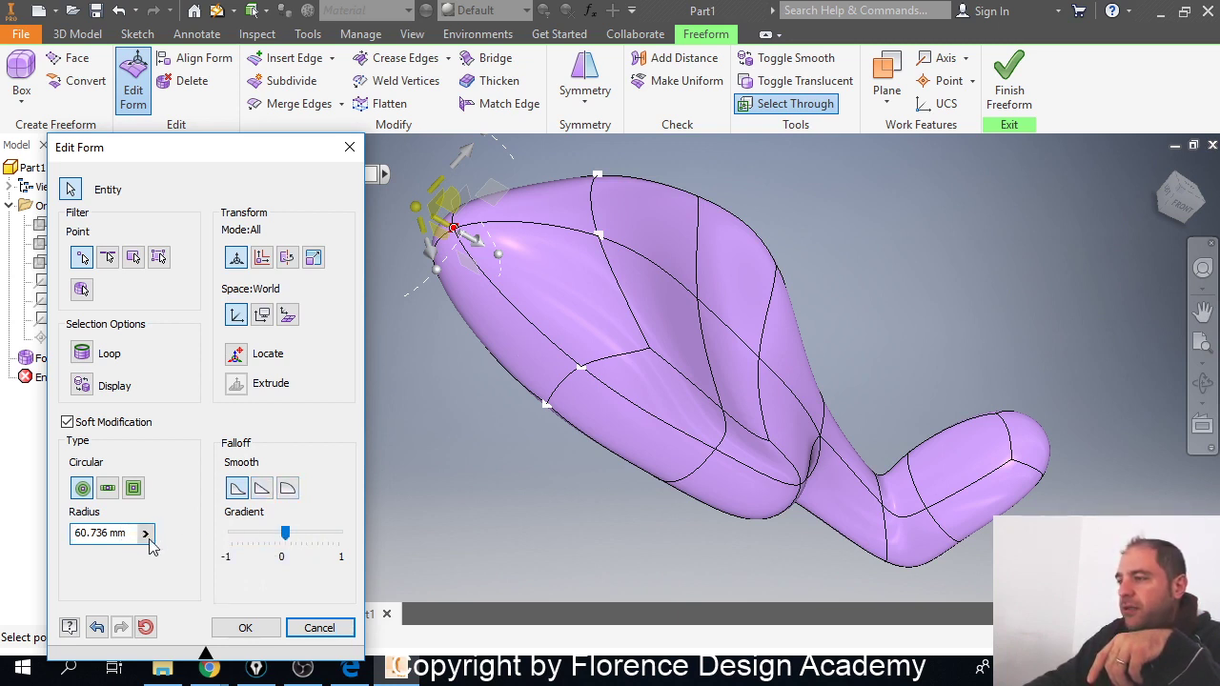
pyautogui.moveTo(128, 534); pyautogui.dragTo(87, 534)
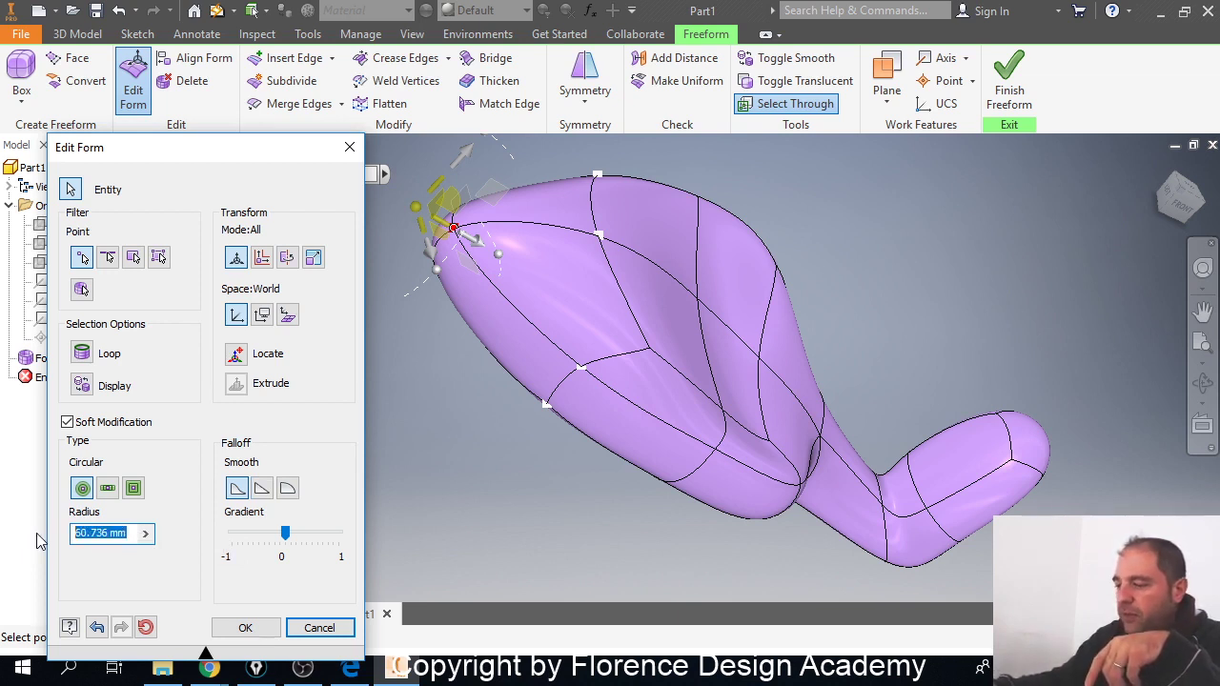
pyautogui.write('50')
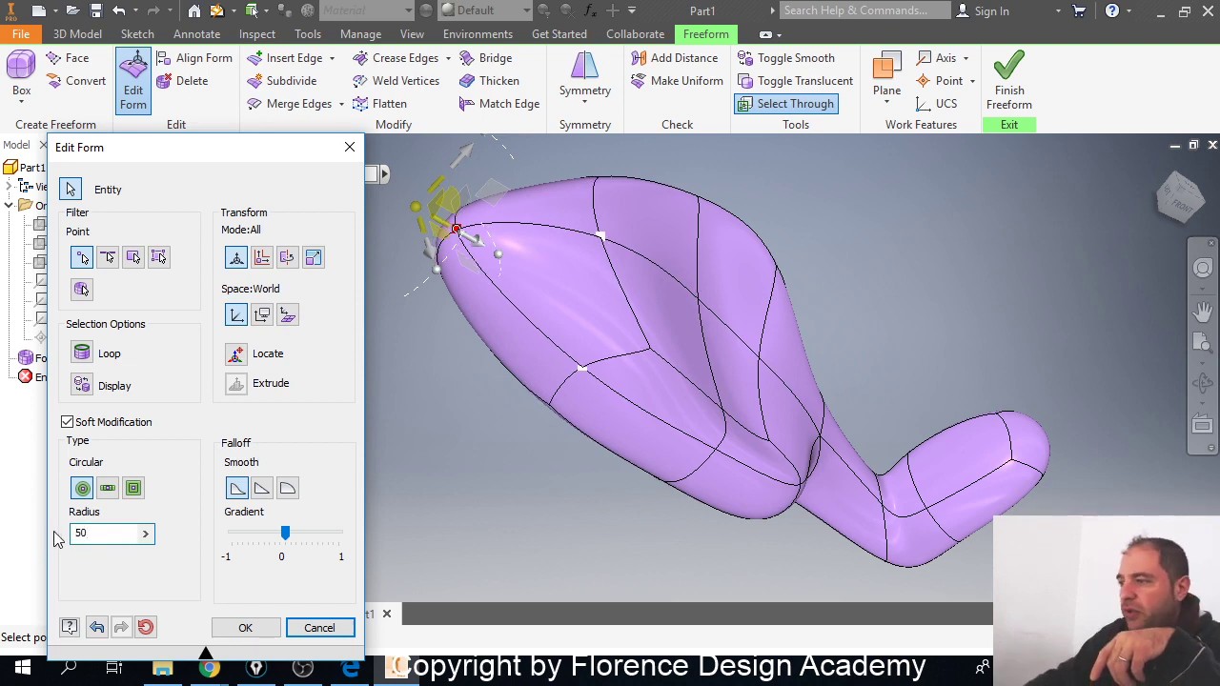
pyautogui.write('1')
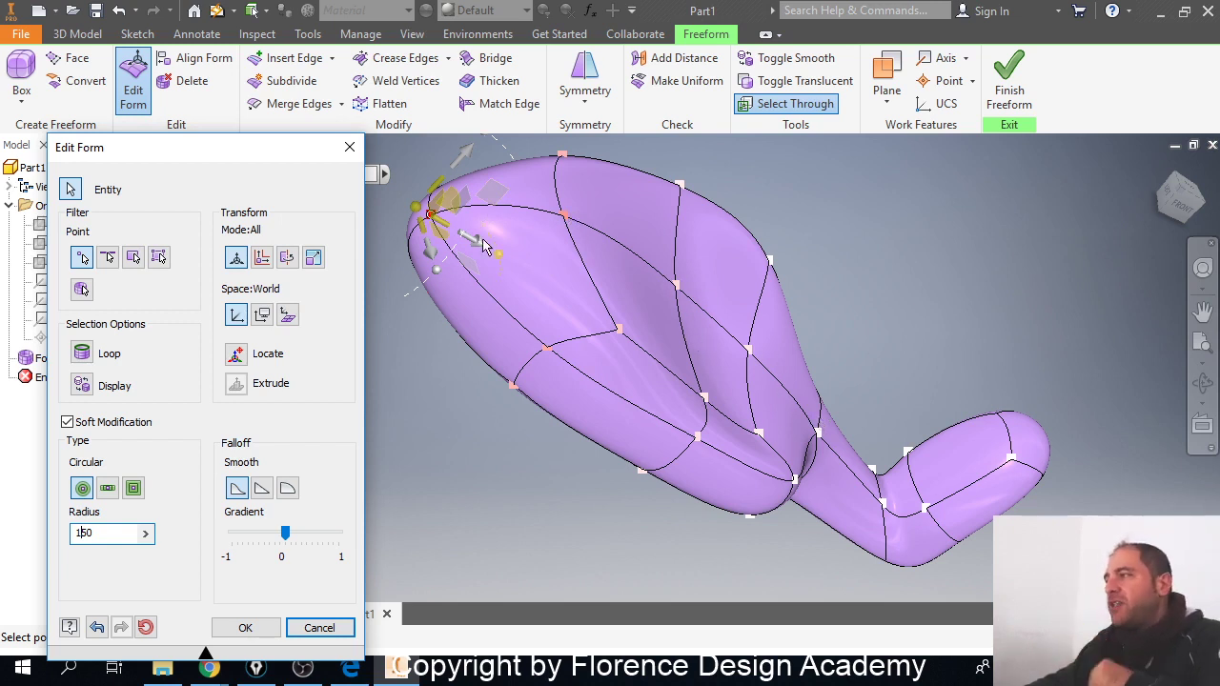
# Step: Move the selected point back inward to about 21 mm along the X axis and apply the edit
pyautogui.moveTo(477, 238); pyautogui.dragTo(588, 303)
pyautogui.click(509, 259)
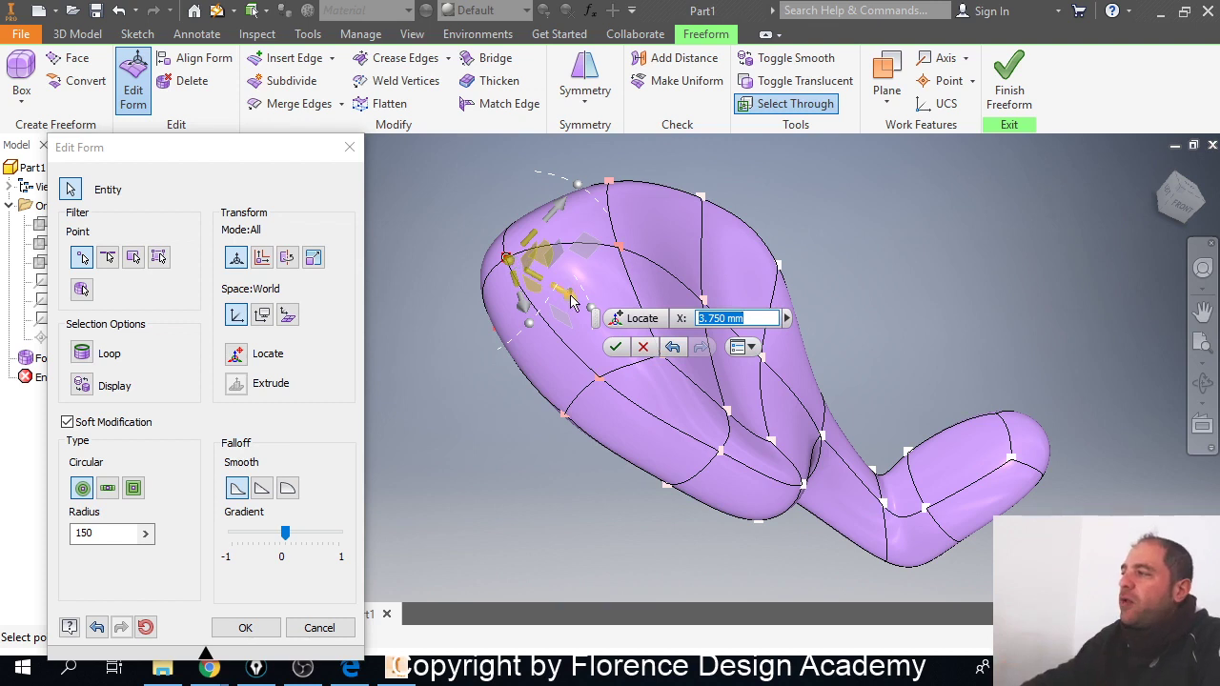
pyautogui.moveTo(564, 292); pyautogui.dragTo(626, 338)
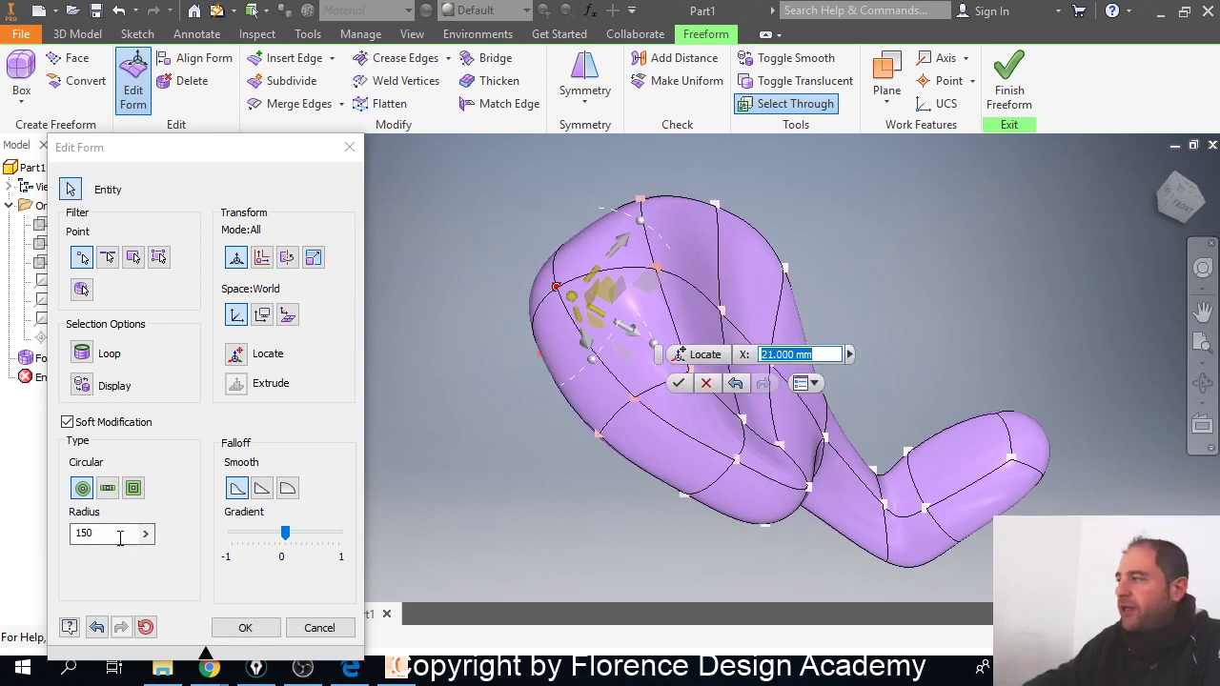
pyautogui.click(678, 382)
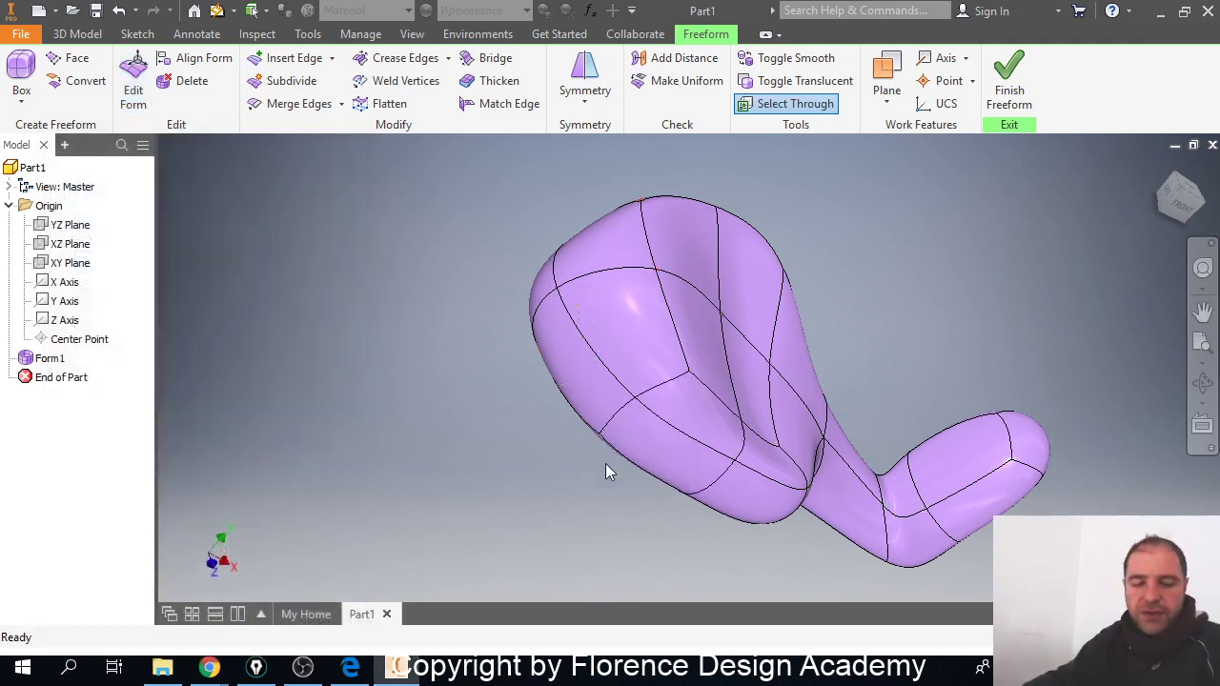
pyautogui.keyDown('shift'); pyautogui.moveTo(648, 457); pyautogui.dragTo(657, 381, button='middle'); pyautogui.keyUp('shift')
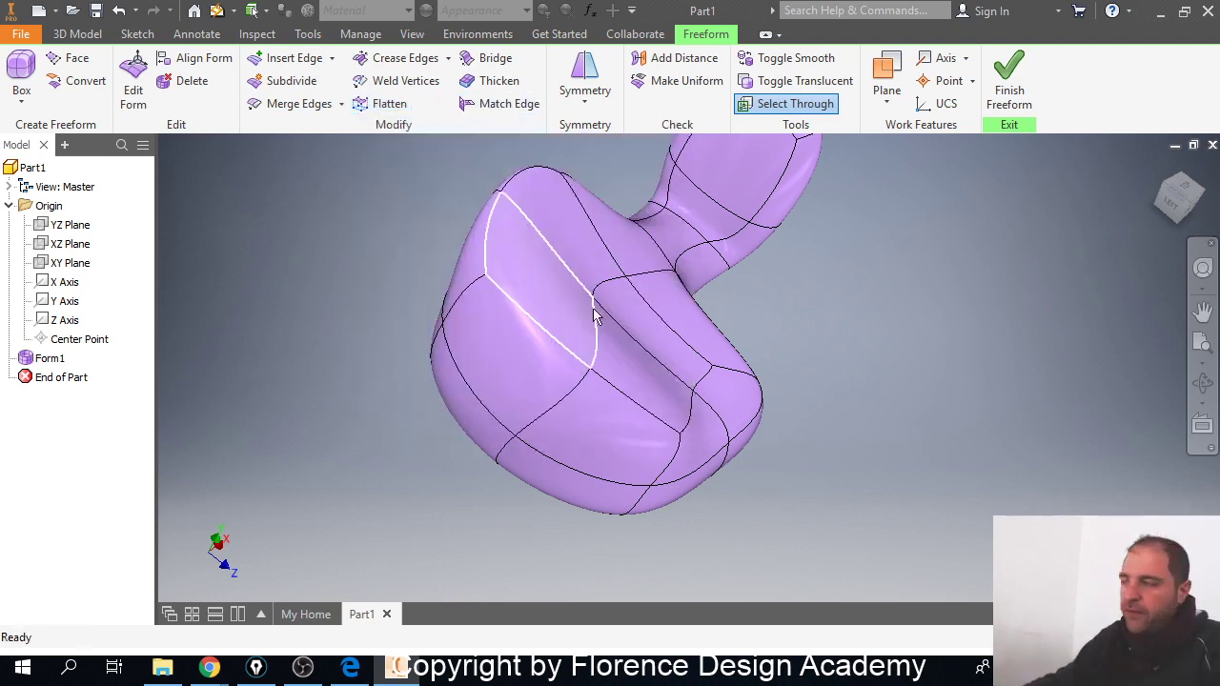
pyautogui.keyDown('shift'); pyautogui.moveTo(680, 359); pyautogui.dragTo(623, 321, button='middle'); pyautogui.keyUp('shift')
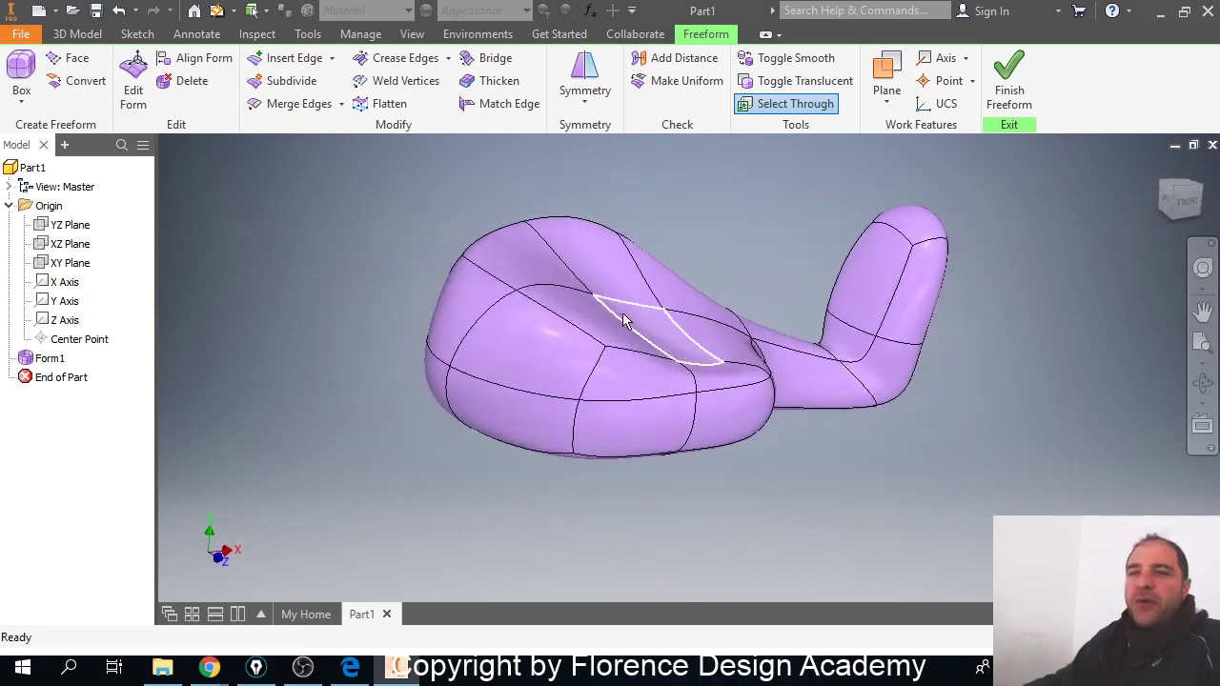
pyautogui.moveTo(652, 350)
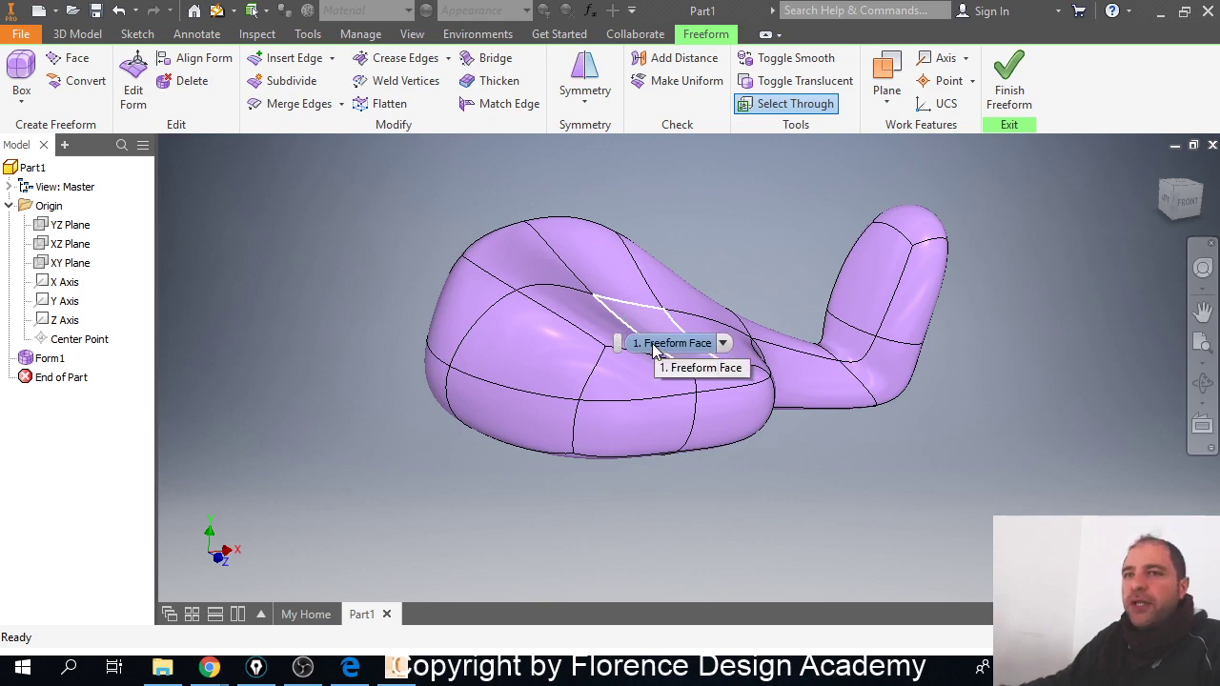
pyautogui.keyDown('shift'); pyautogui.moveTo(621, 341); pyautogui.dragTo(561, 343, button='middle'); pyautogui.keyUp('shift')
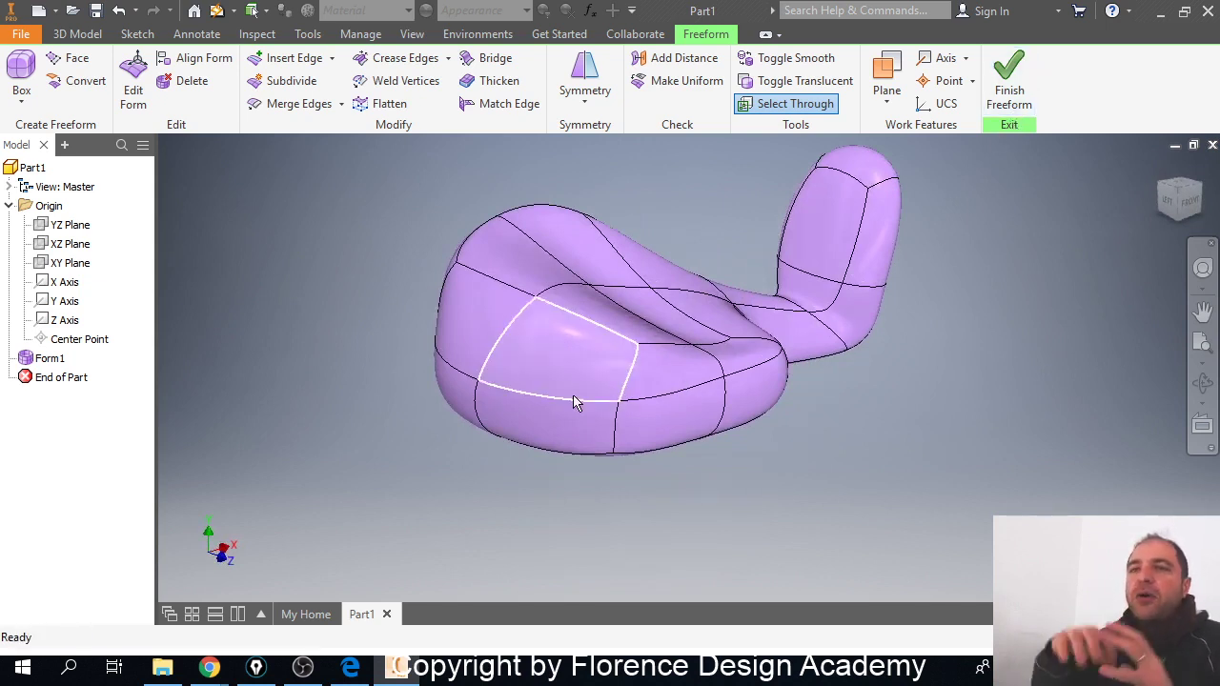
pyautogui.moveTo(602, 431)
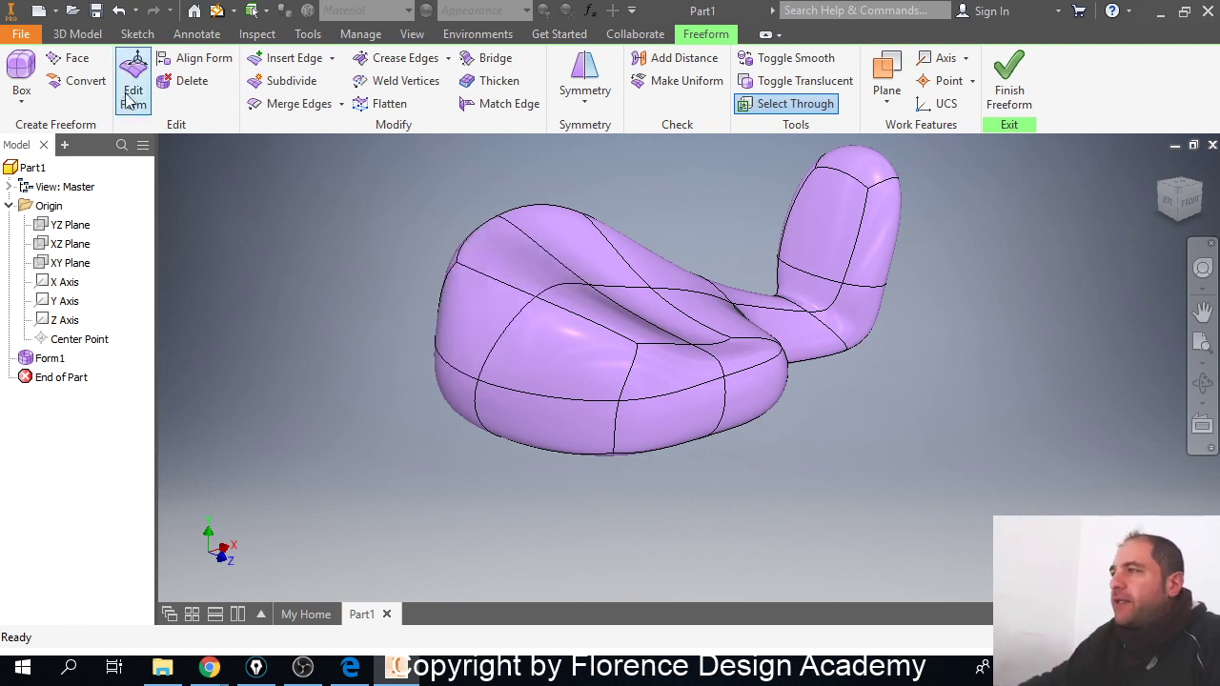
# Step: Start Edit Form with the Face filter, select the side face at the body end opposite the lobe, and enable Soft Modification
pyautogui.click(143, 68)
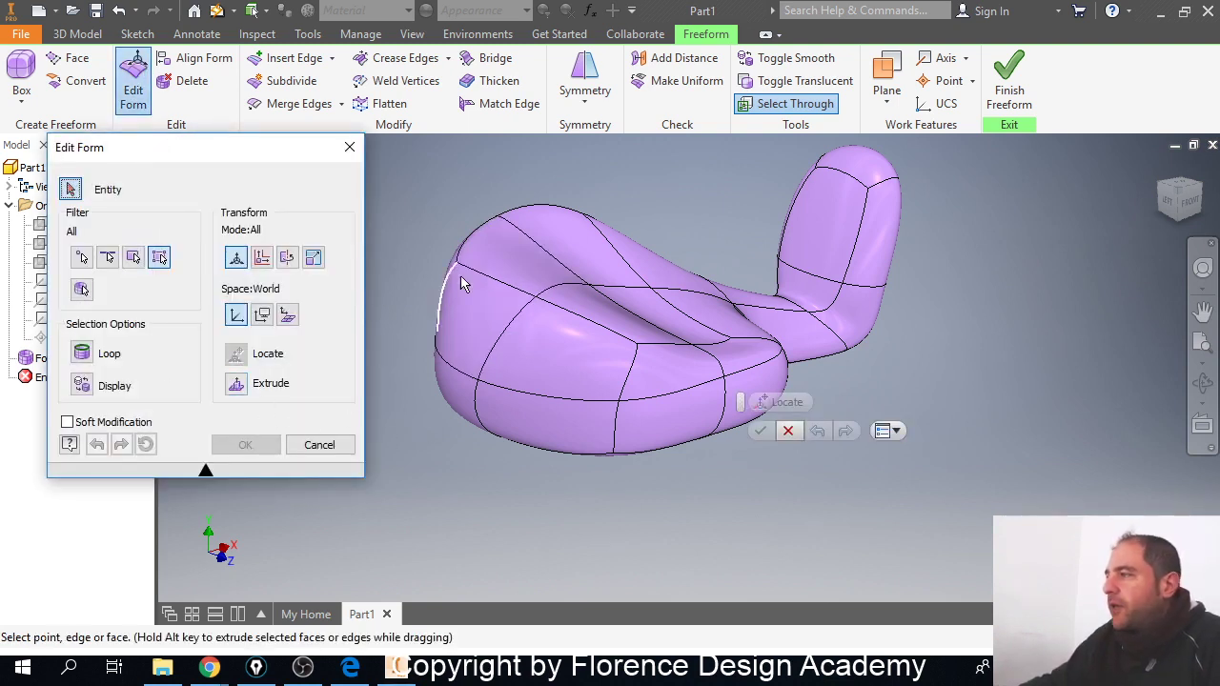
pyautogui.moveTo(481, 275); pyautogui.dragTo(498, 280, button='middle')
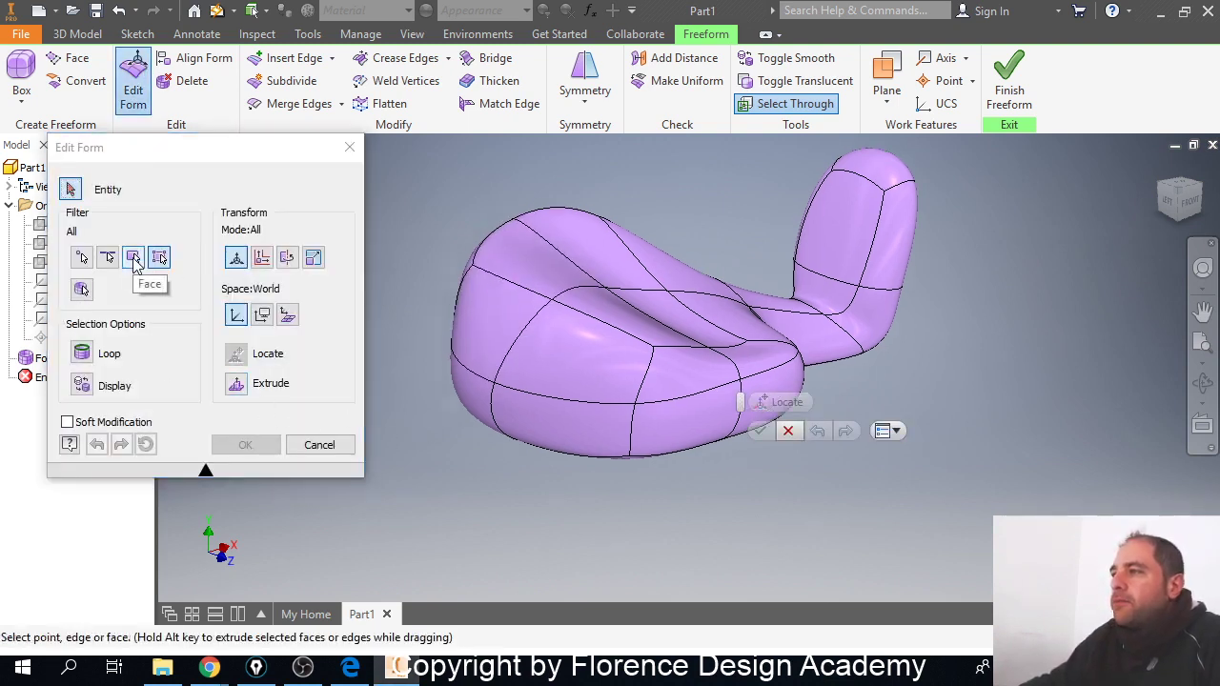
pyautogui.click(133, 259)
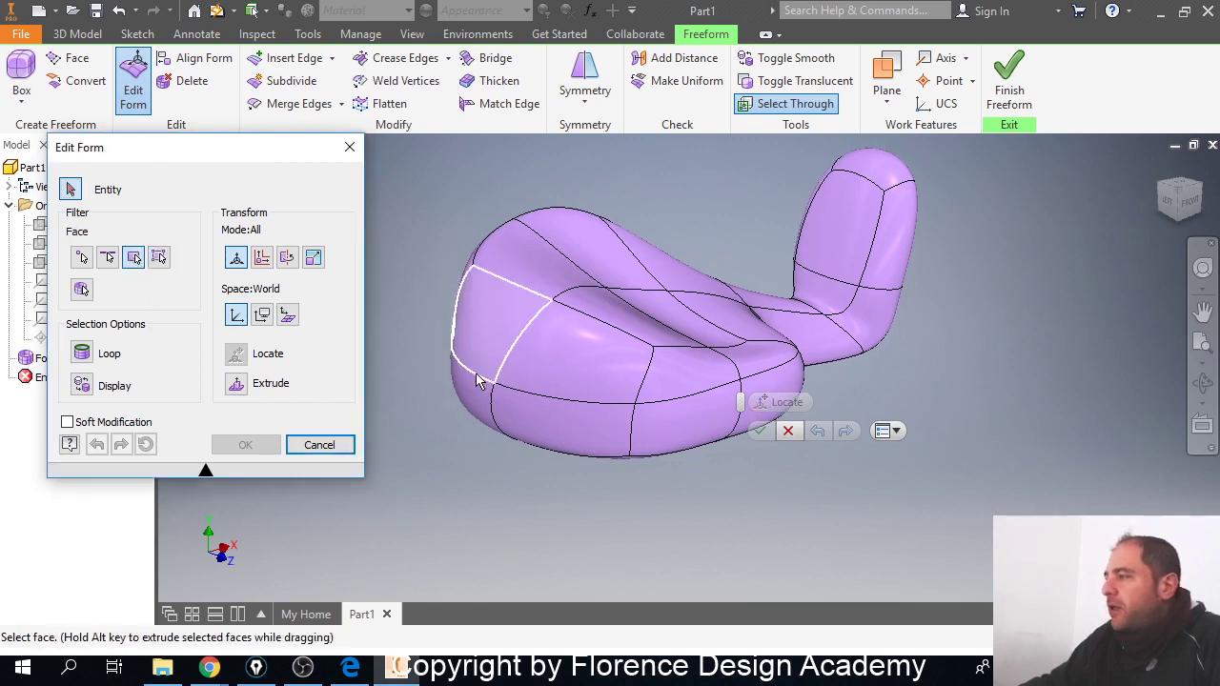
pyautogui.click(486, 348)
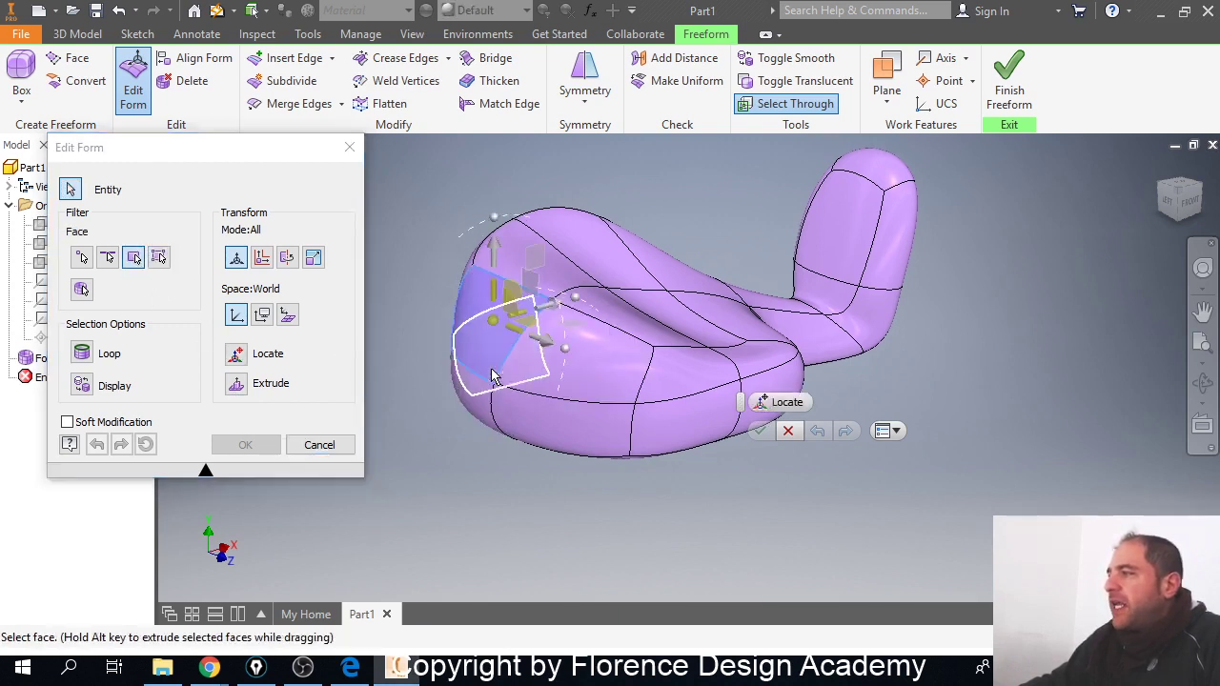
pyautogui.click(68, 423)
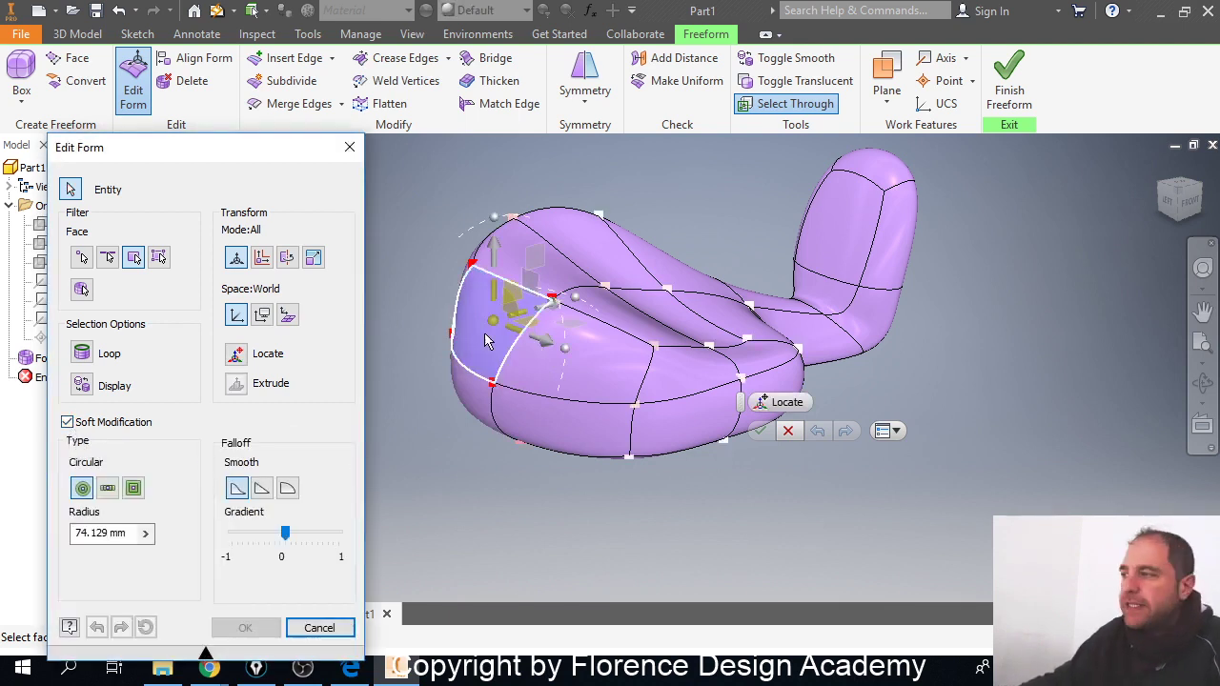
# Step: Examine from several sides which points around the selected face the circular soft modification influences
pyautogui.moveTo(438, 381); pyautogui.dragTo(555, 396, button='middle')
pyautogui.press('alt')
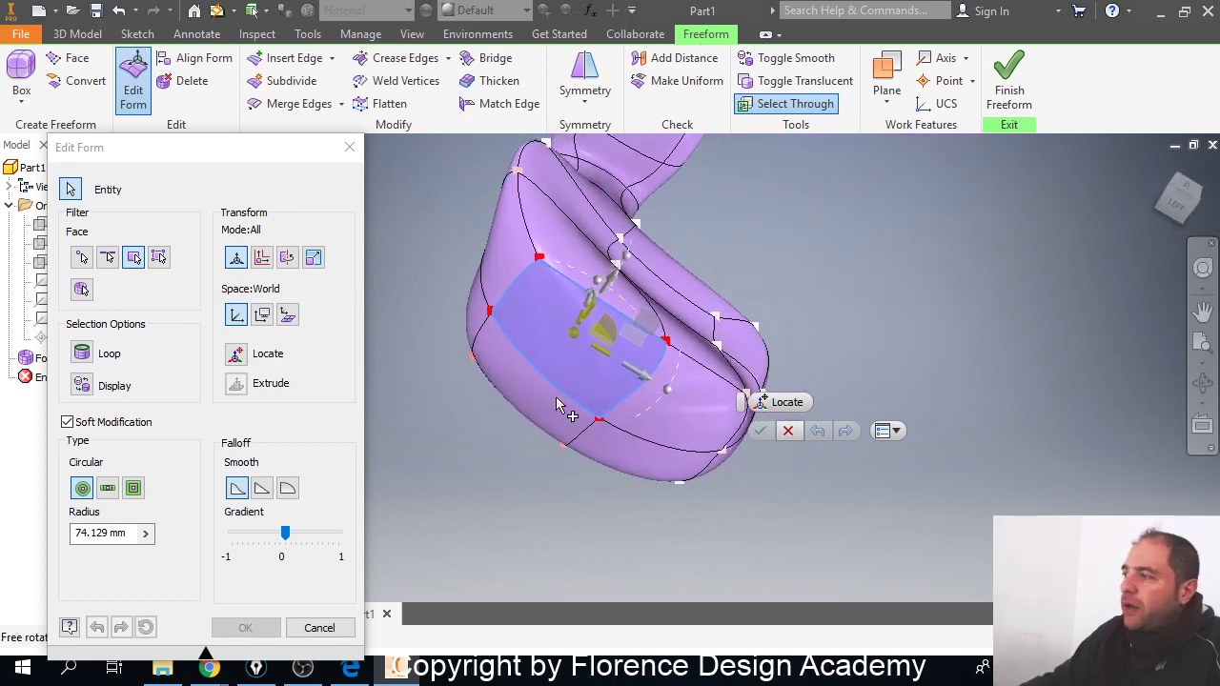
pyautogui.keyDown('shift'); pyautogui.moveTo(532, 289); pyautogui.dragTo(585, 307, button='middle'); pyautogui.keyUp('shift')
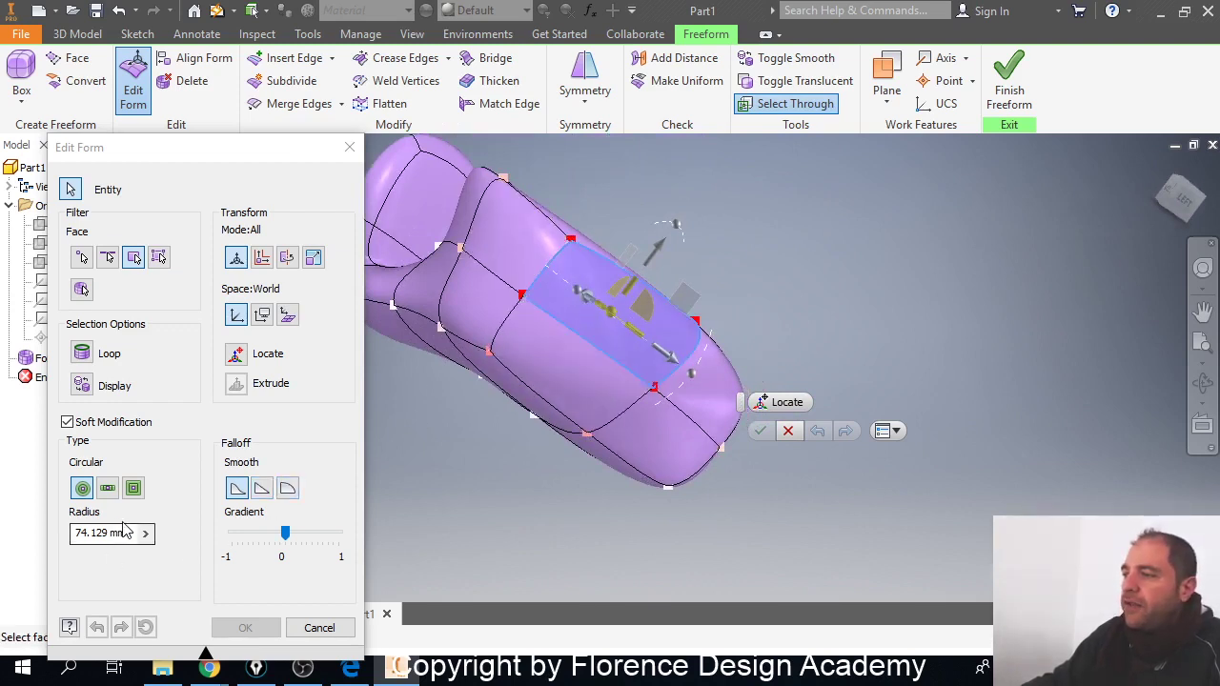
pyautogui.keyDown('shift'); pyautogui.moveTo(542, 302); pyautogui.dragTo(713, 405, button='middle'); pyautogui.keyUp('shift')
pyautogui.scroll(-3, 709, 398)
pyautogui.scroll(3, 709, 398)
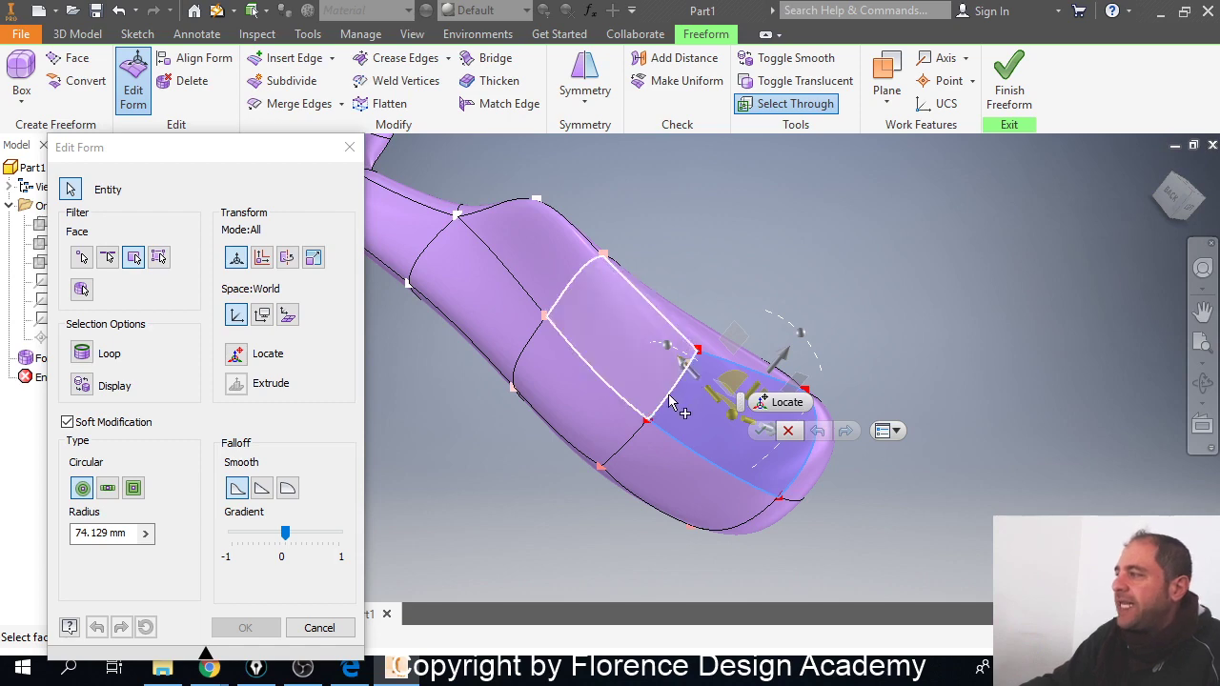
pyautogui.keyDown('shift'); pyautogui.moveTo(680, 410); pyautogui.dragTo(689, 422, button='middle'); pyautogui.keyUp('shift')
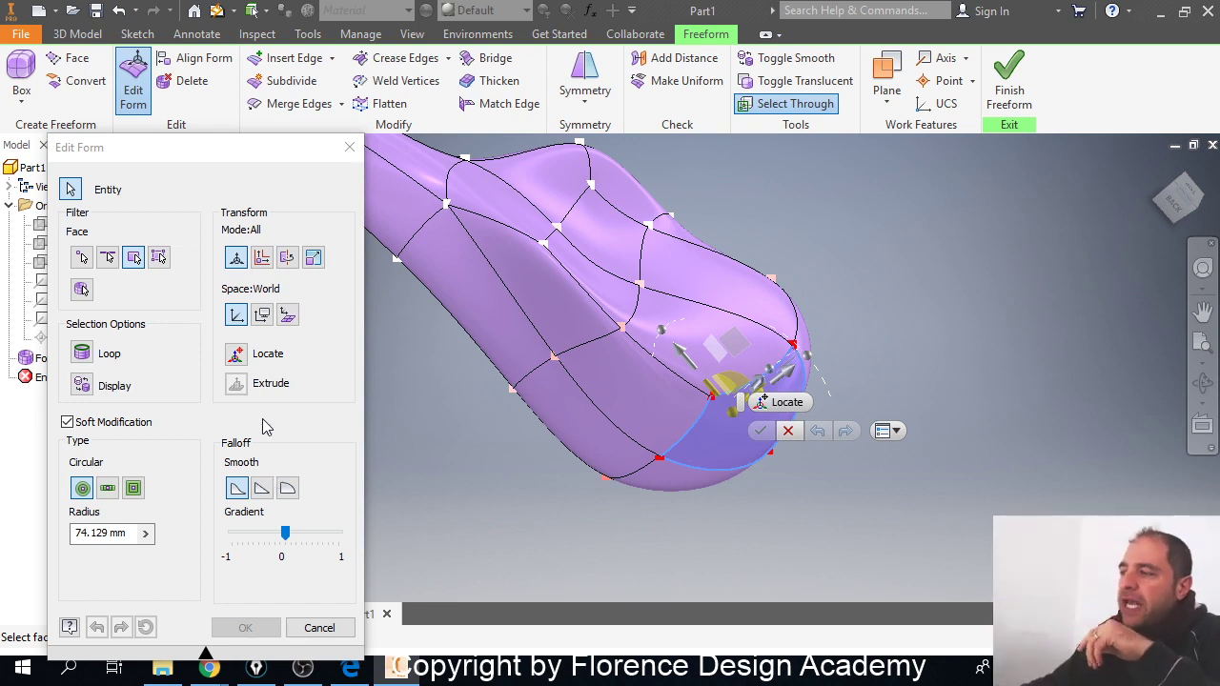
# Step: Switch the soft modification falloff to Linear and on to Sphere, and move the selected face about -0.5 mm along the X axis
pyautogui.click(263, 489)
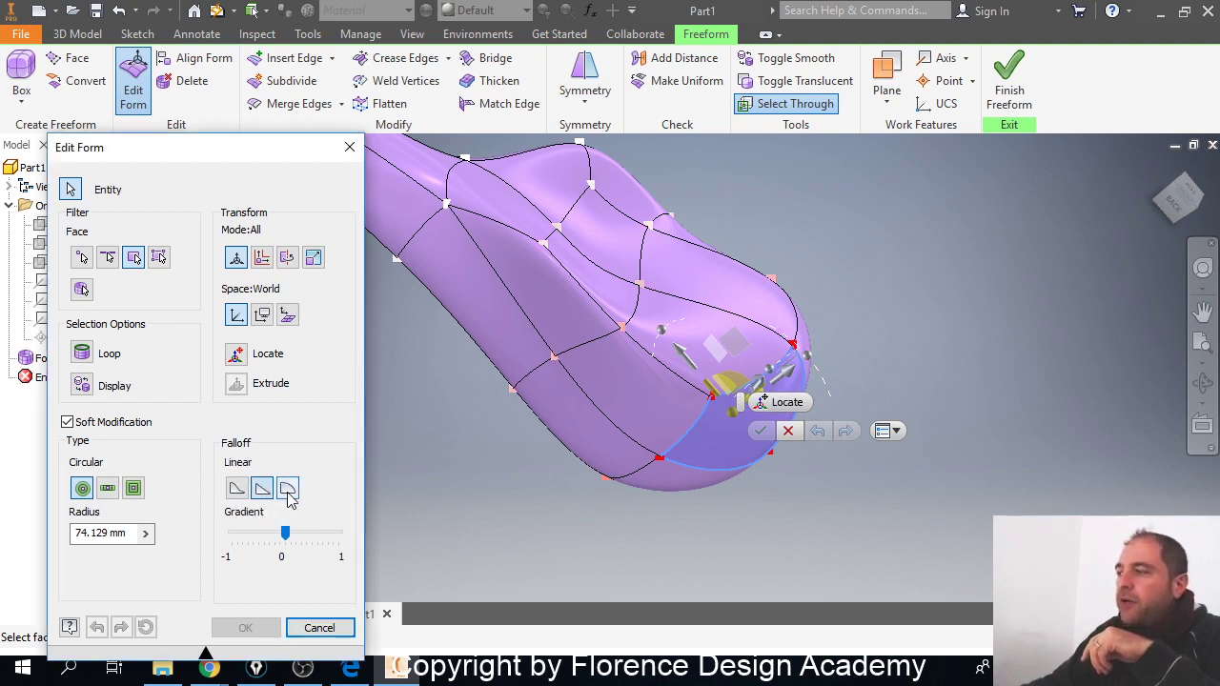
pyautogui.click(289, 490)
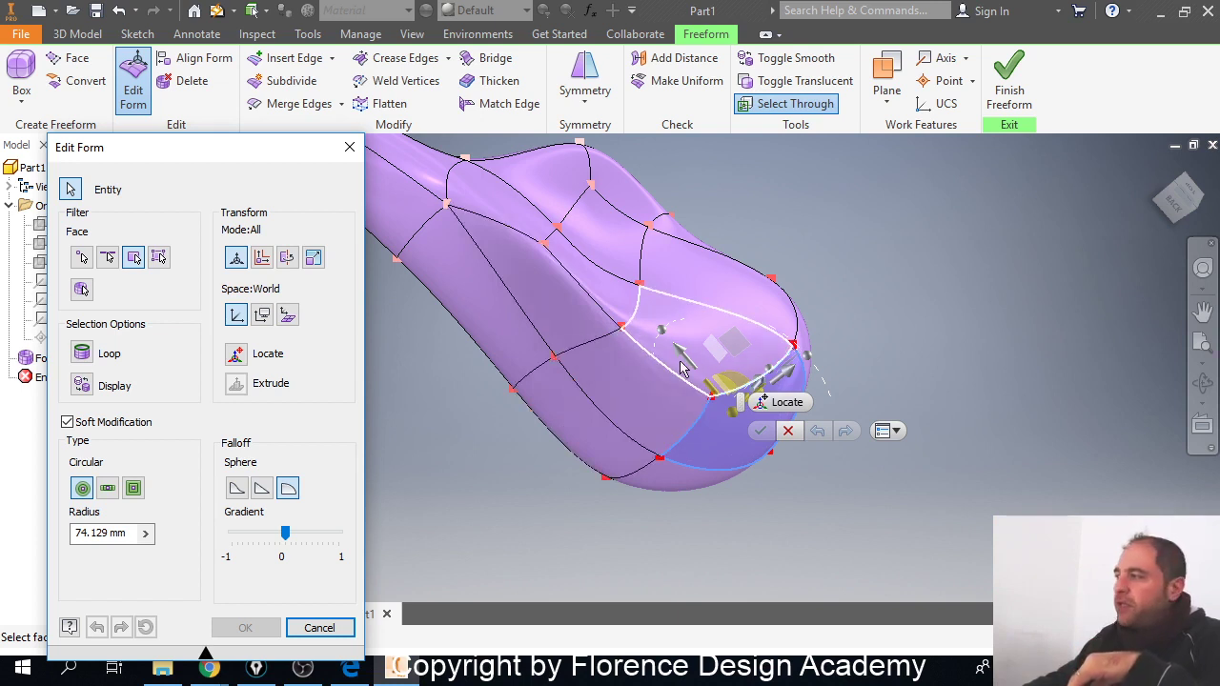
pyautogui.moveTo(700, 346)
pyautogui.mouseDown()
pyautogui.moveTo(714, 376)
pyautogui.moveTo(703, 362)
pyautogui.mouseUp()
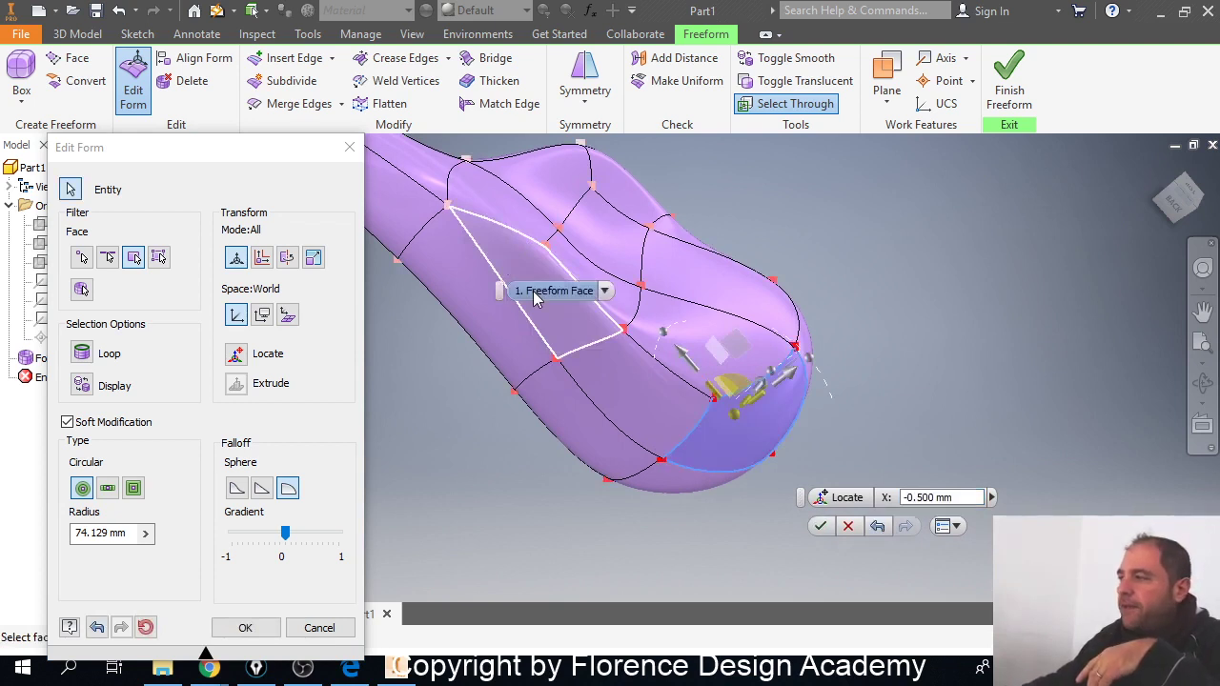
pyautogui.moveTo(285, 532)
pyautogui.mouseDown()
pyautogui.moveTo(327, 532)
pyautogui.moveTo(278, 530)
pyautogui.mouseUp()
pyautogui.moveTo(283, 539)
pyautogui.mouseDown()
pyautogui.moveTo(251, 531)
pyautogui.moveTo(285, 536)
pyautogui.mouseUp()
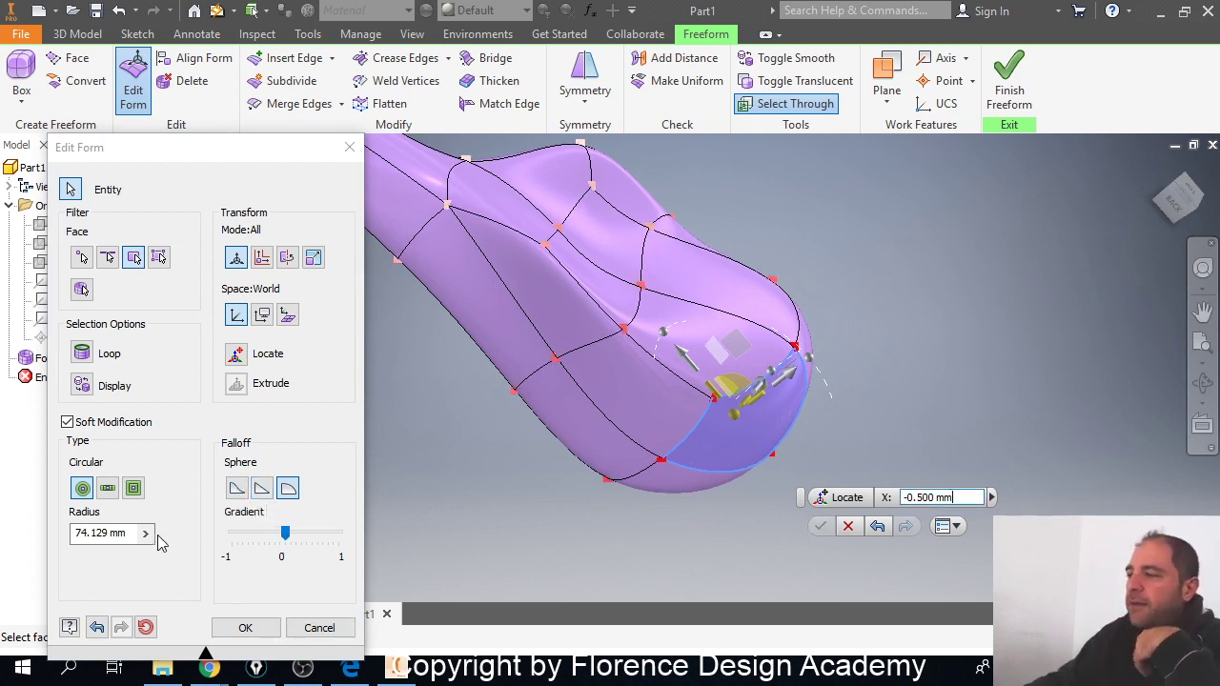
# Step: Cycle through the Smooth and Sphere falloffs, choose Linear, and move the selected face along the X axis to about -9 mm
pyautogui.click(237, 488)
pyautogui.click(263, 489)
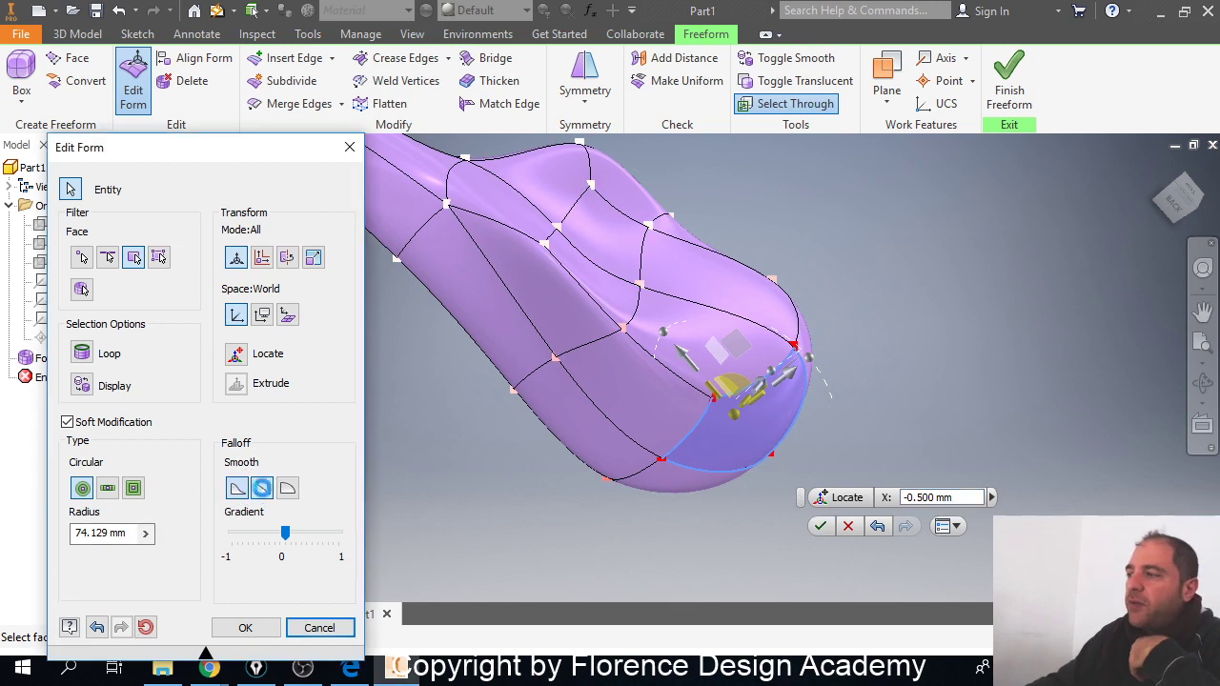
pyautogui.click(288, 489)
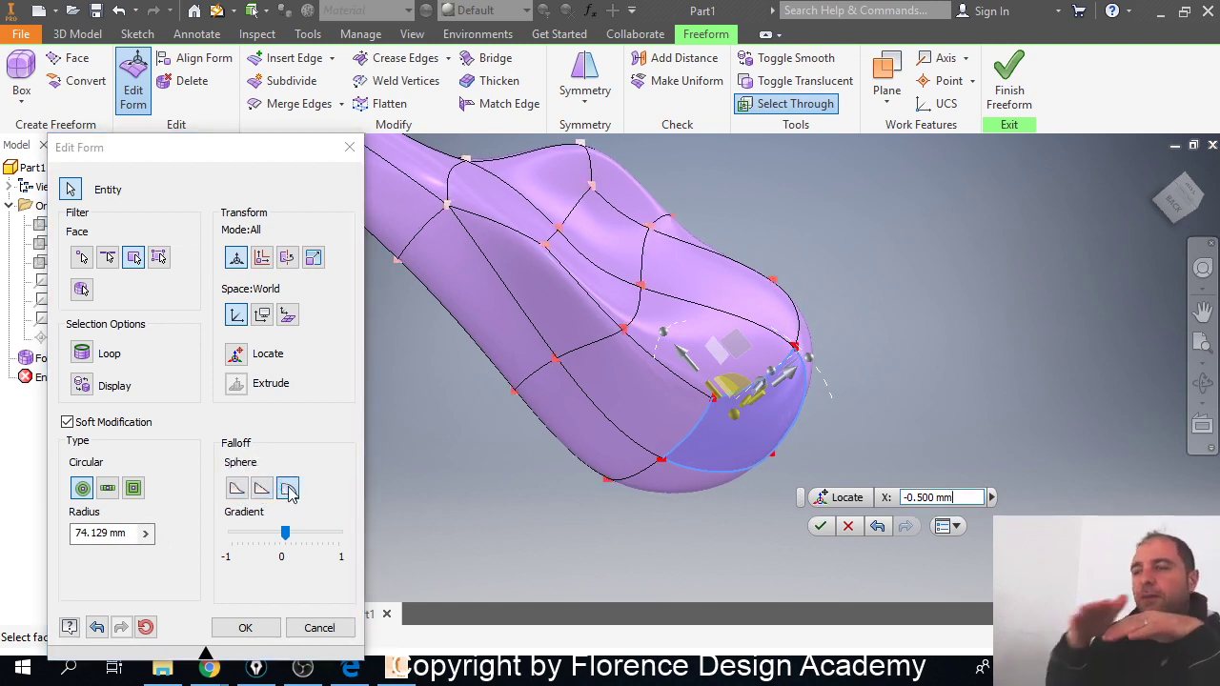
pyautogui.click(264, 489)
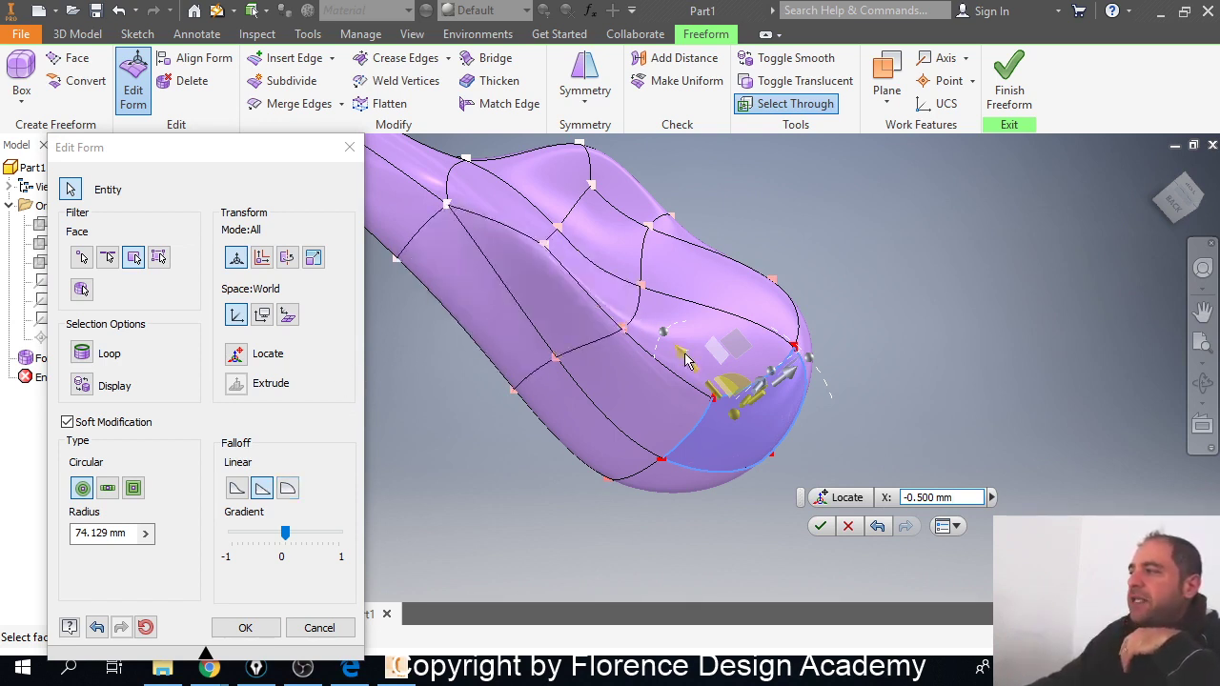
pyautogui.moveTo(687, 350); pyautogui.dragTo(745, 441)
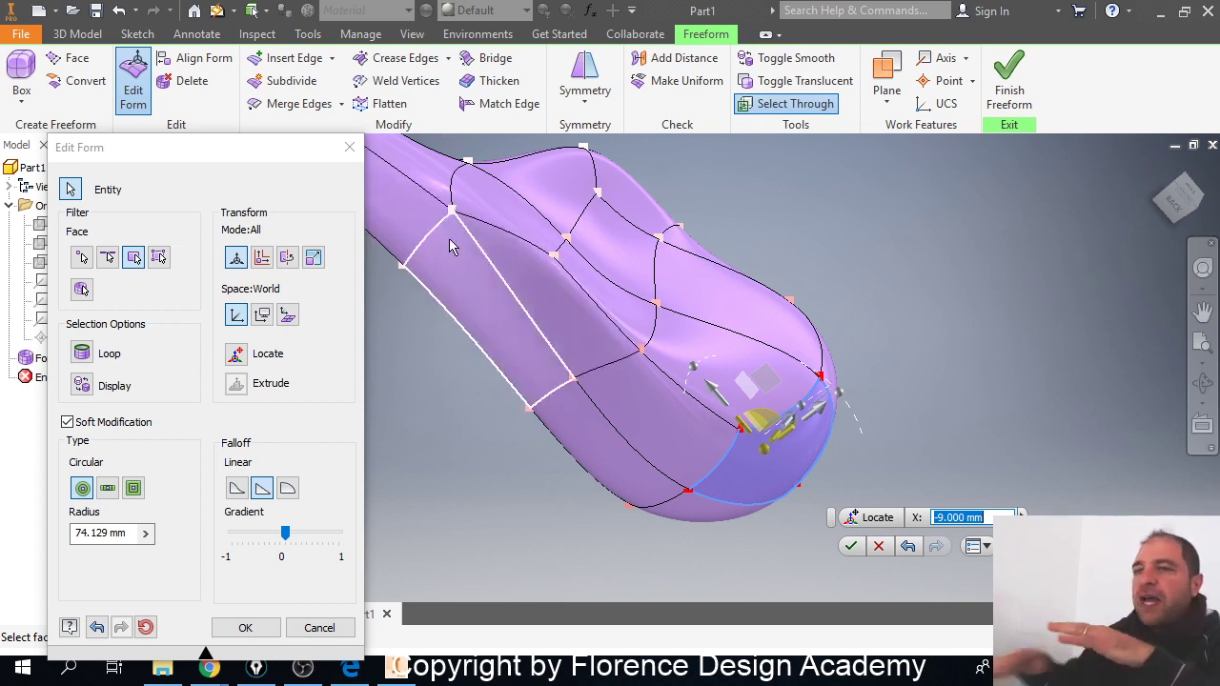
# Step: Compare the moved shape with the Smooth falloff, and set the soft modification falloff to Sphere
pyautogui.moveTo(452, 246)
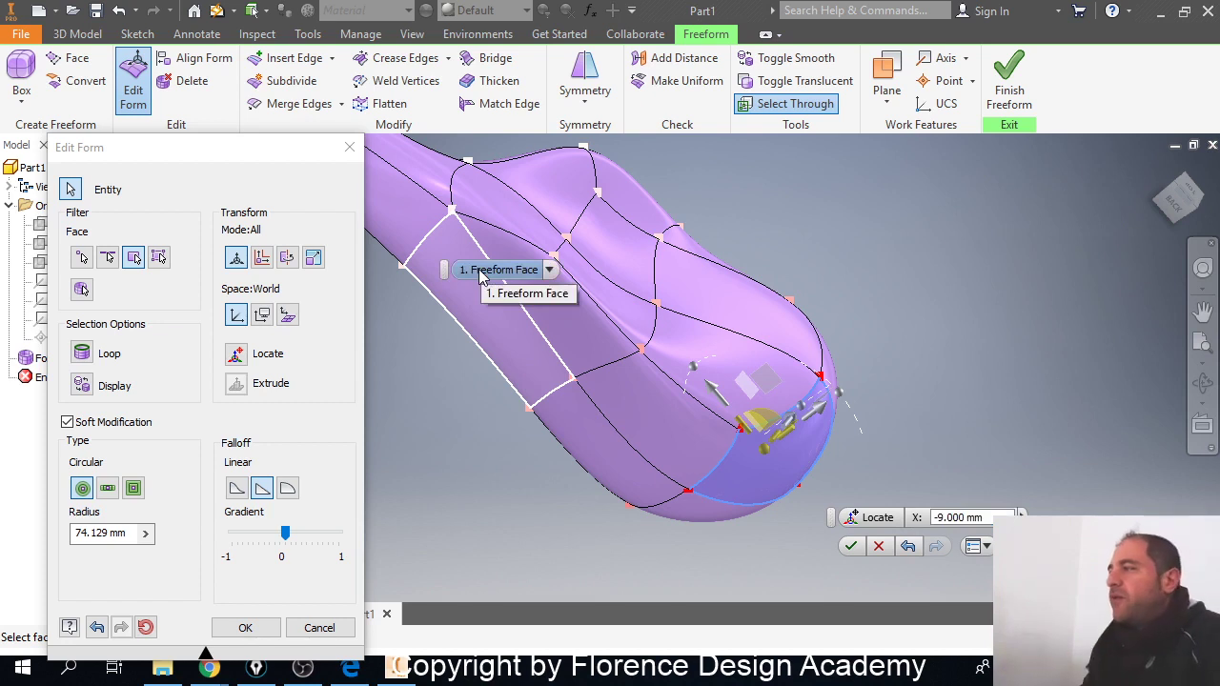
pyautogui.click(237, 487)
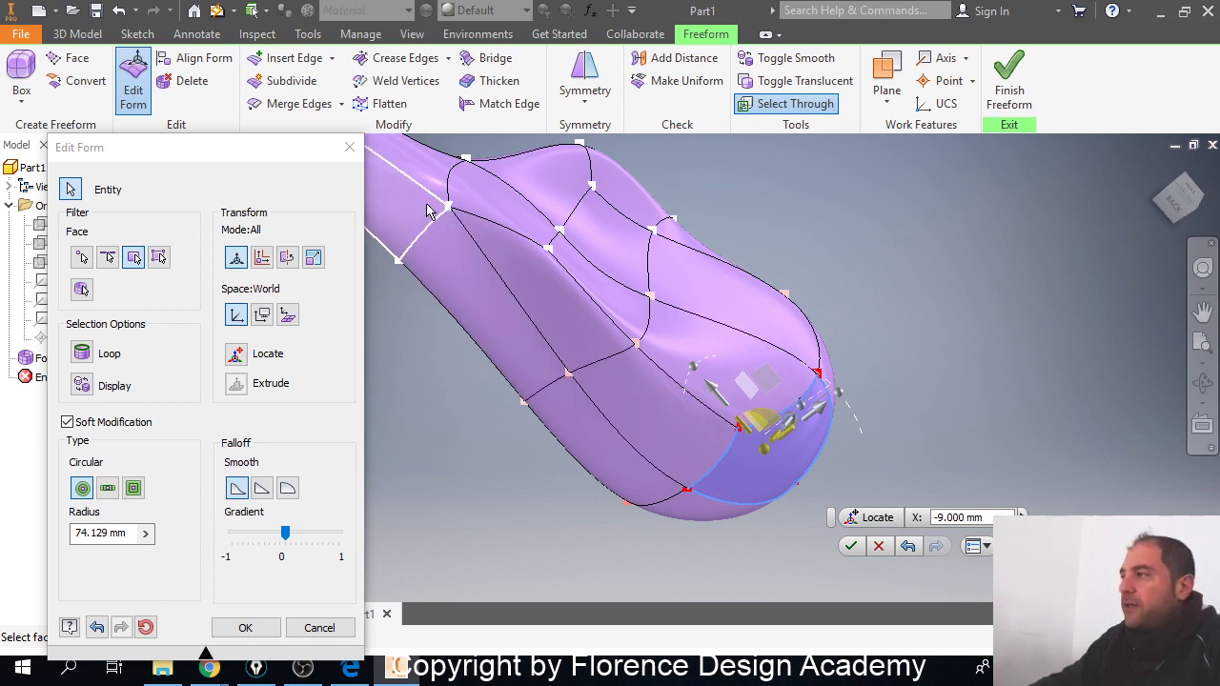
pyautogui.click(287, 488)
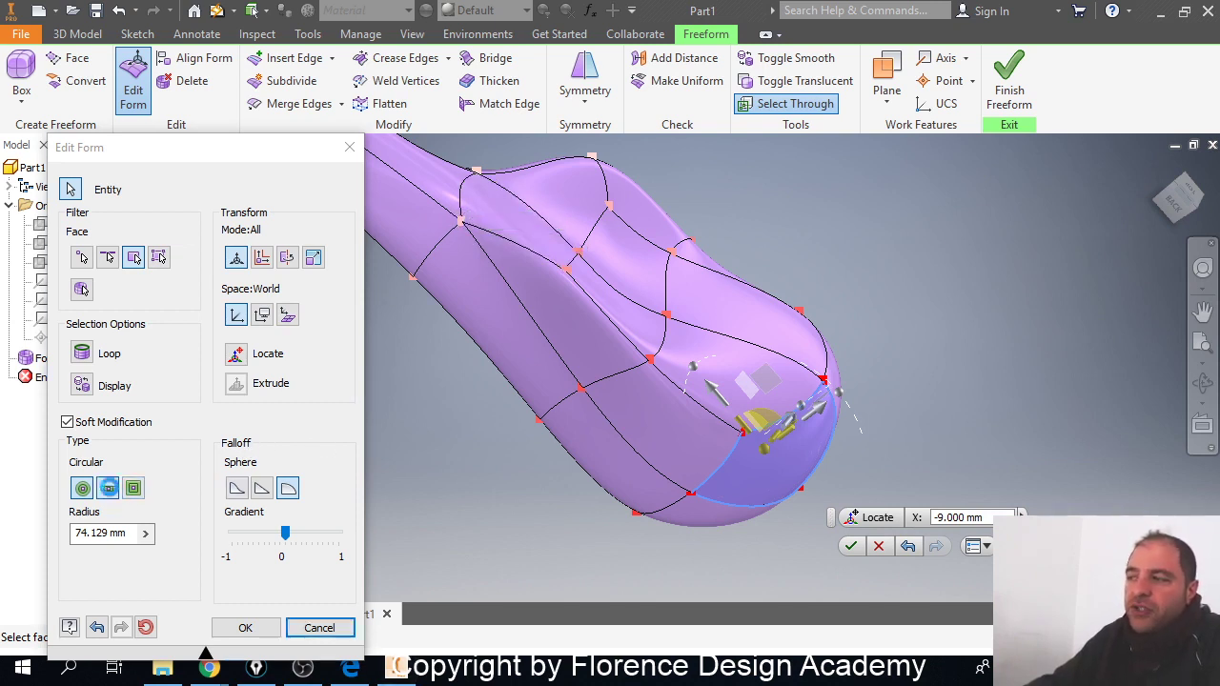
# Step: Try the Rectangle and Grow soft modification types, lowering the Grow count to 1 and raising it to 2
pyautogui.click(107, 487)
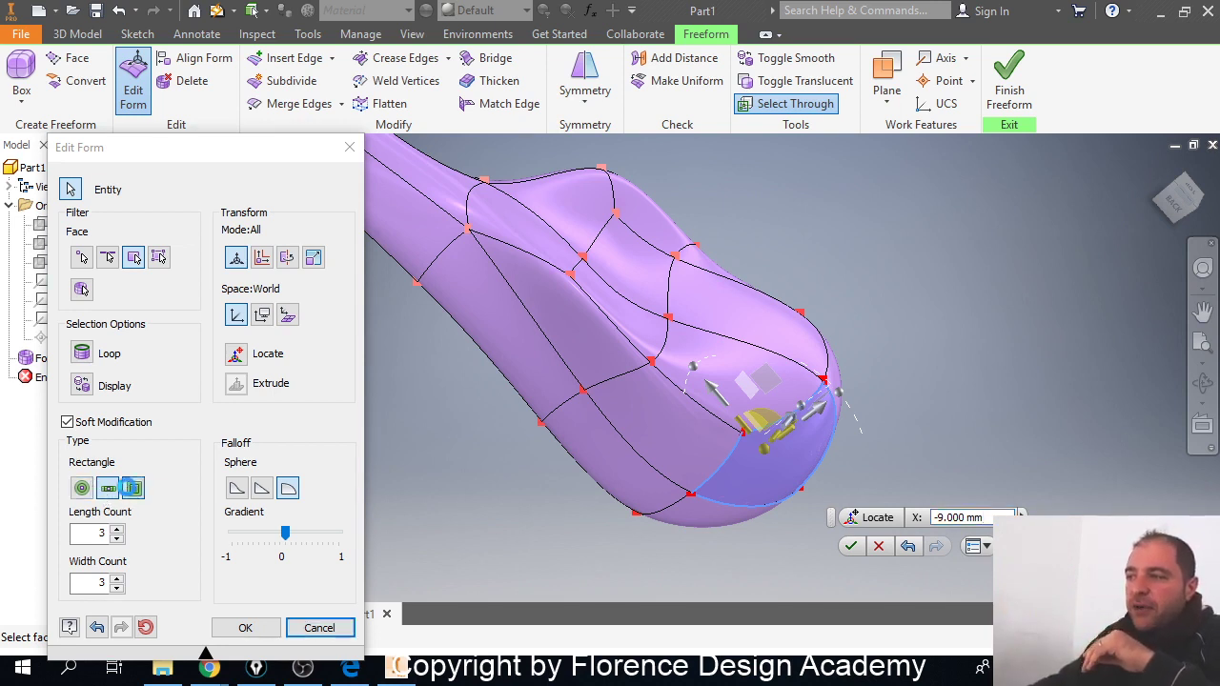
pyautogui.click(133, 490)
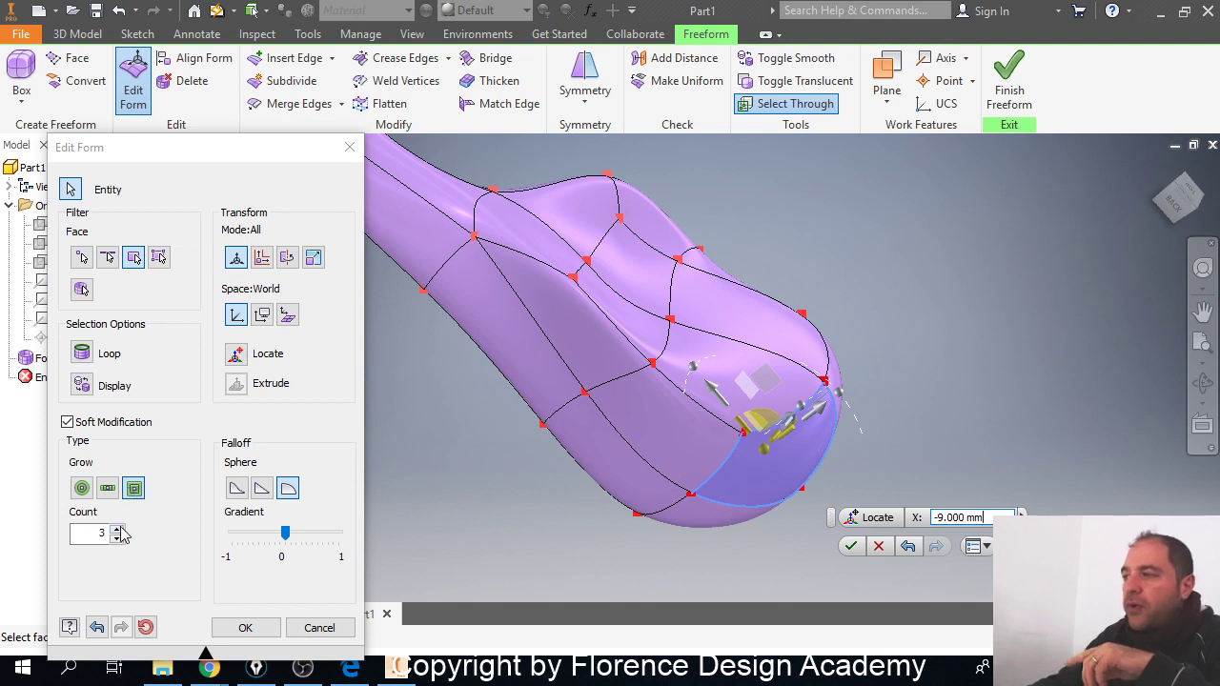
pyautogui.click(118, 529)
pyautogui.click(117, 529)
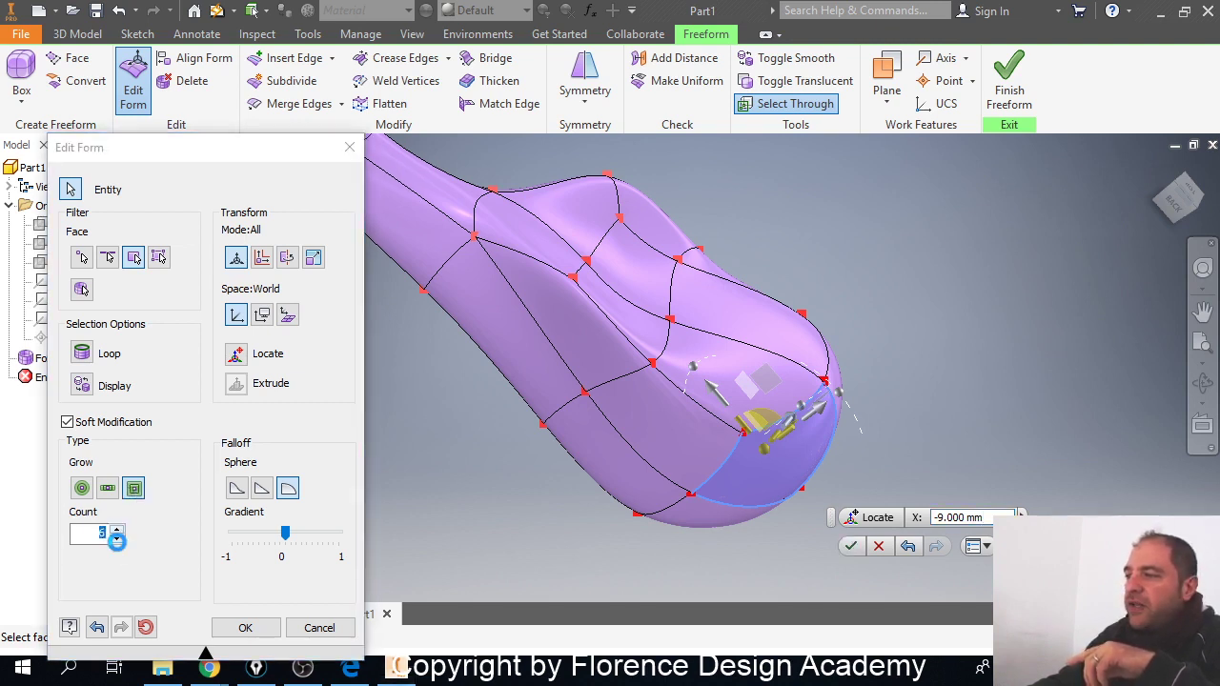
pyautogui.click(117, 538)
pyautogui.click(116, 538)
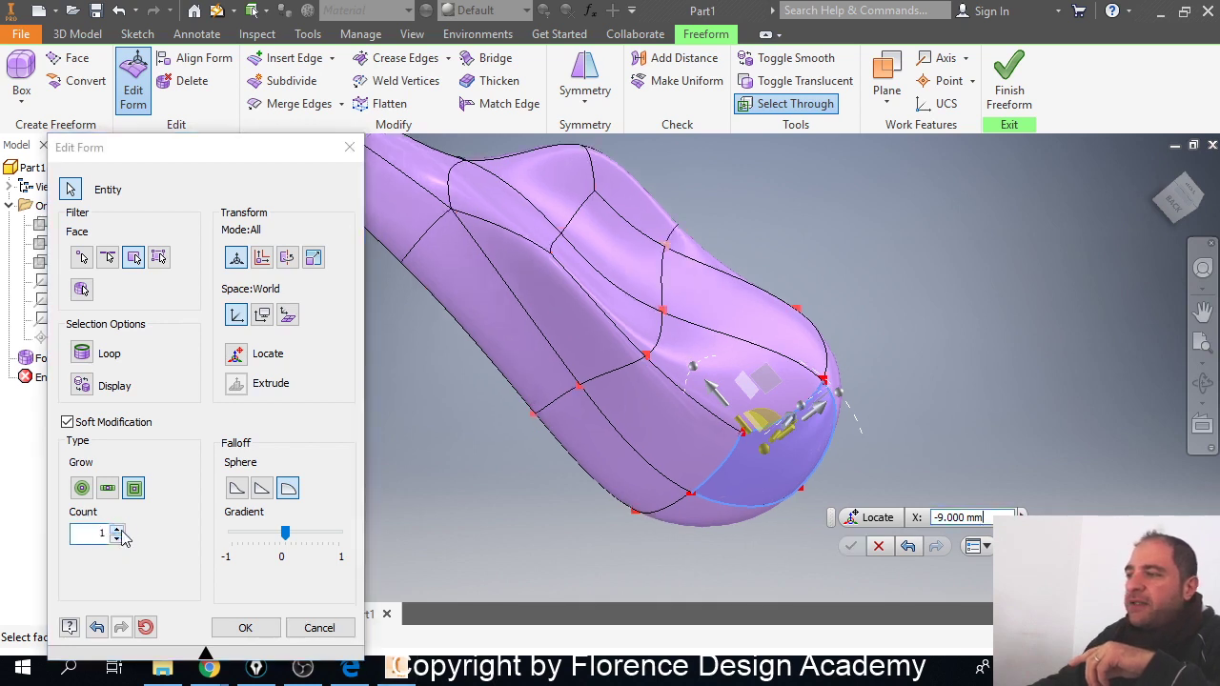
pyautogui.click(117, 539)
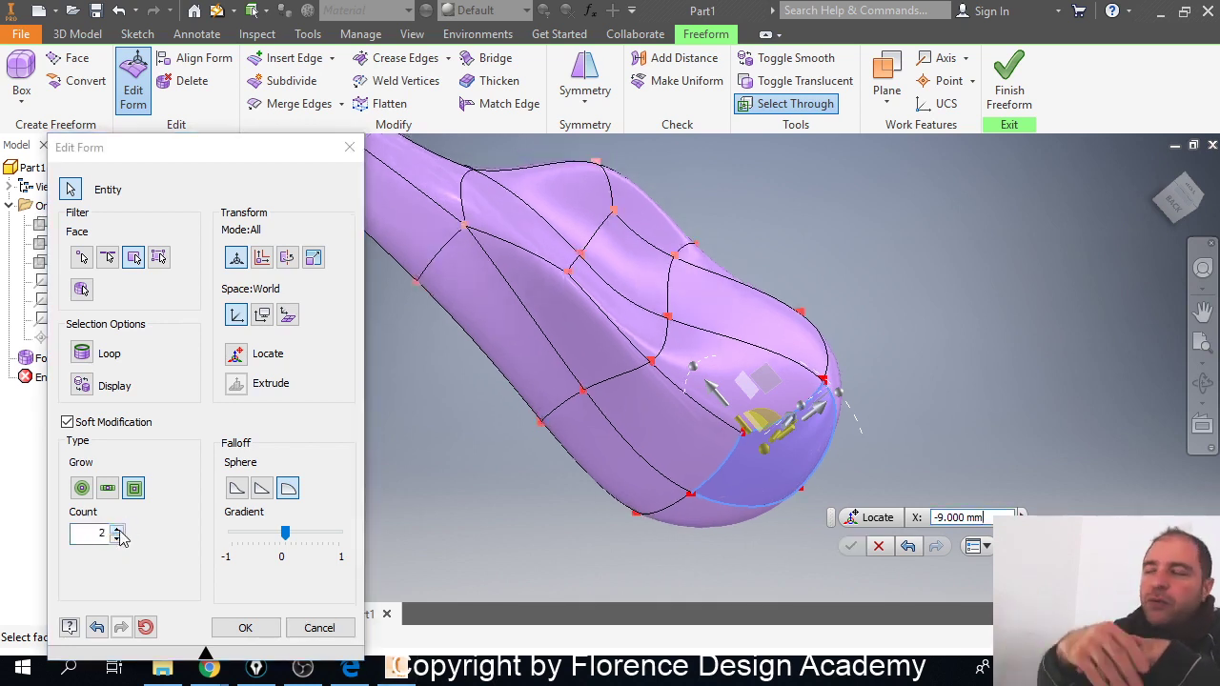
# Step: Return the soft modification to the Circular type and apply the form edit
pyautogui.click(82, 489)
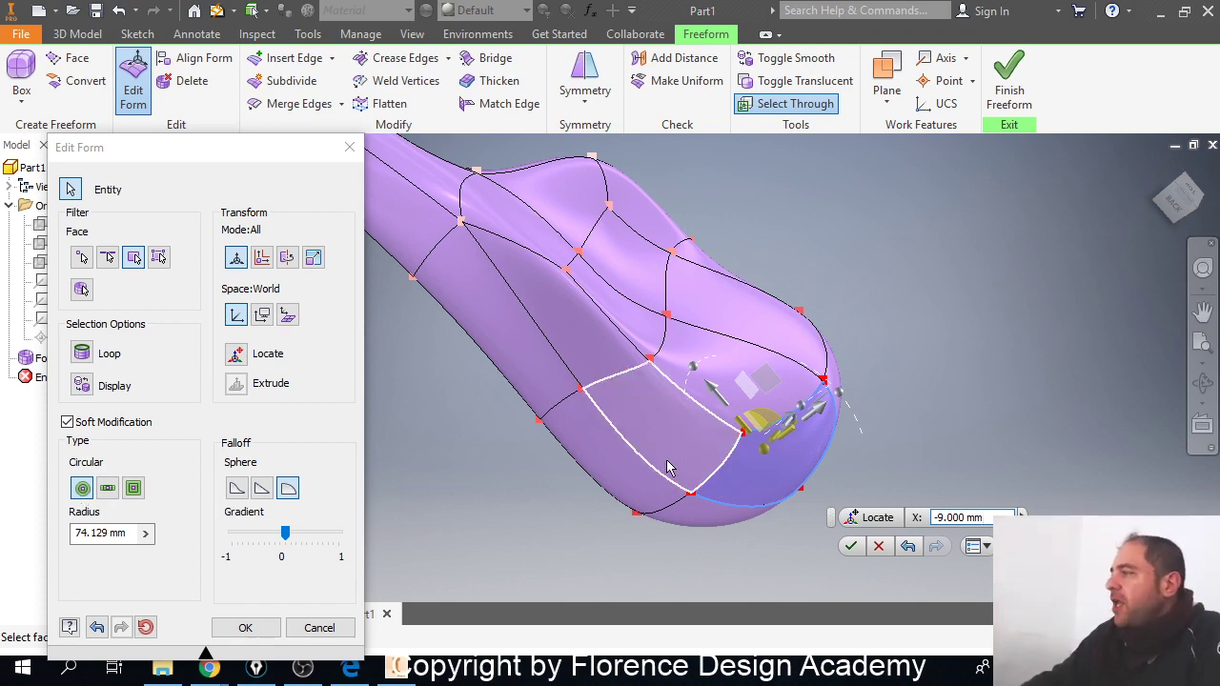
pyautogui.click(255, 627)
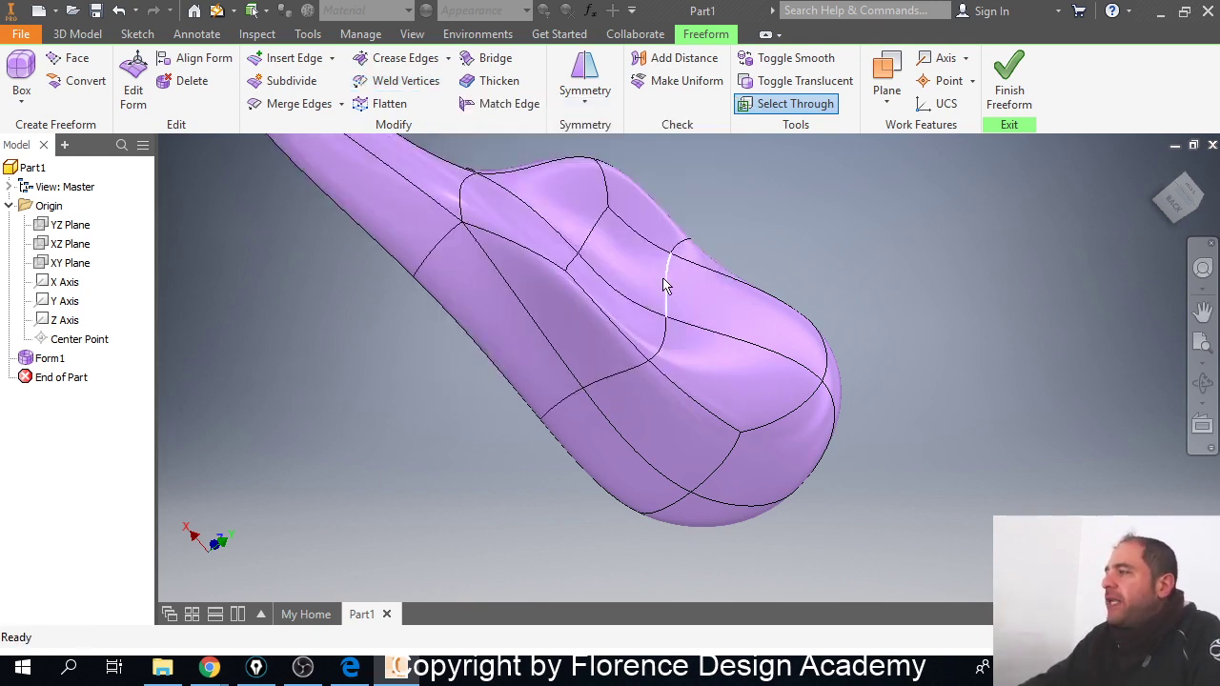
# Step: Finish the freeform to turn the edited form into a solid body in the part
pyautogui.scroll(3, 668, 286)
pyautogui.scroll(-5, 676, 340)
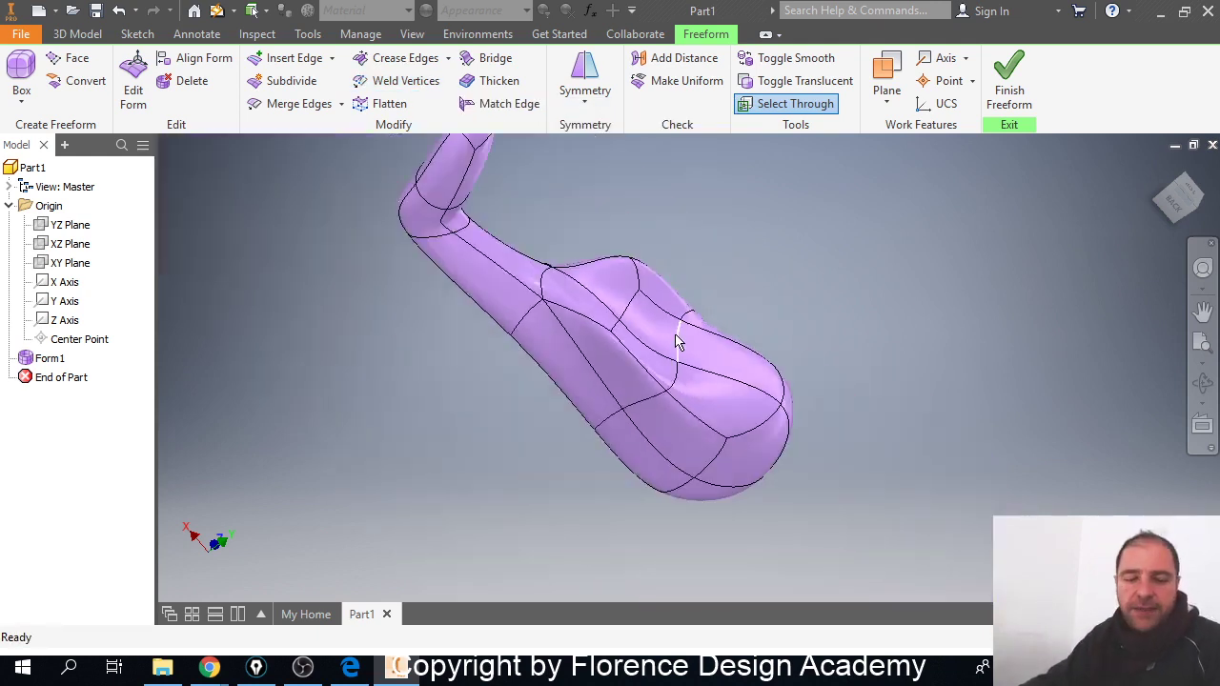
pyautogui.keyDown('shift'); pyautogui.moveTo(675, 340); pyautogui.dragTo(773, 353, button='middle'); pyautogui.keyUp('shift')
pyautogui.keyDown('shift'); pyautogui.moveTo(572, 430); pyautogui.dragTo(354, 460, button='middle'); pyautogui.keyUp('shift')
pyautogui.moveTo(620, 481); pyautogui.dragTo(559, 416, button='middle')
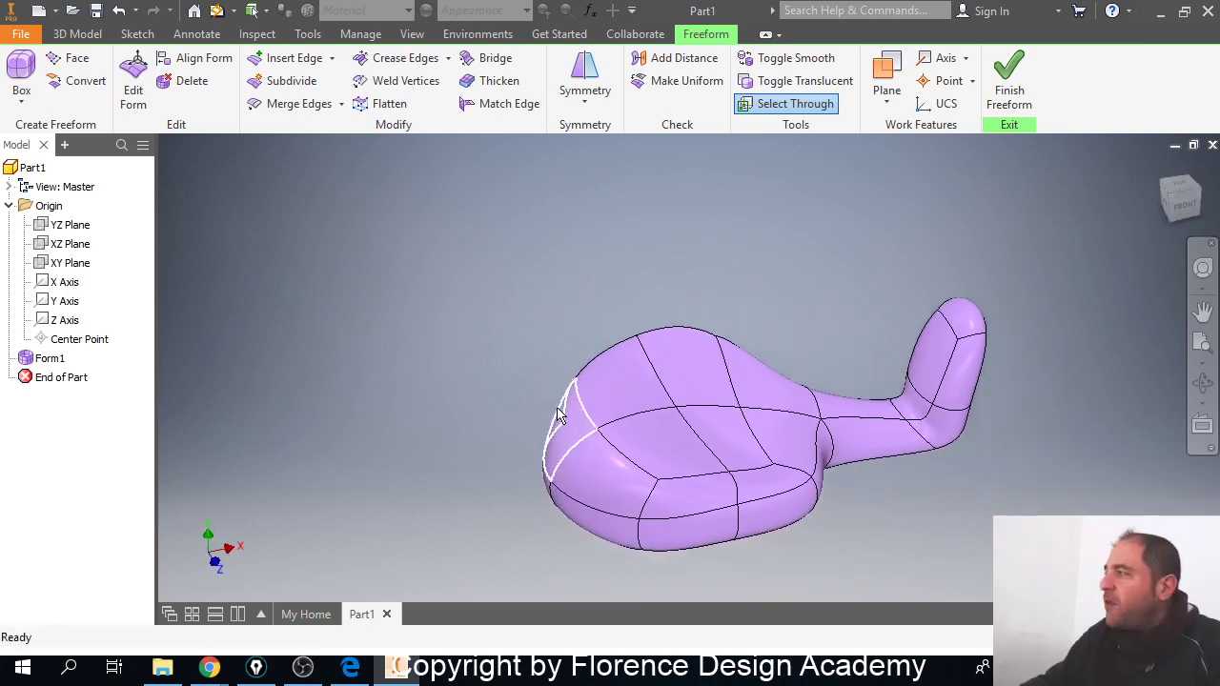
pyautogui.click(1013, 90)
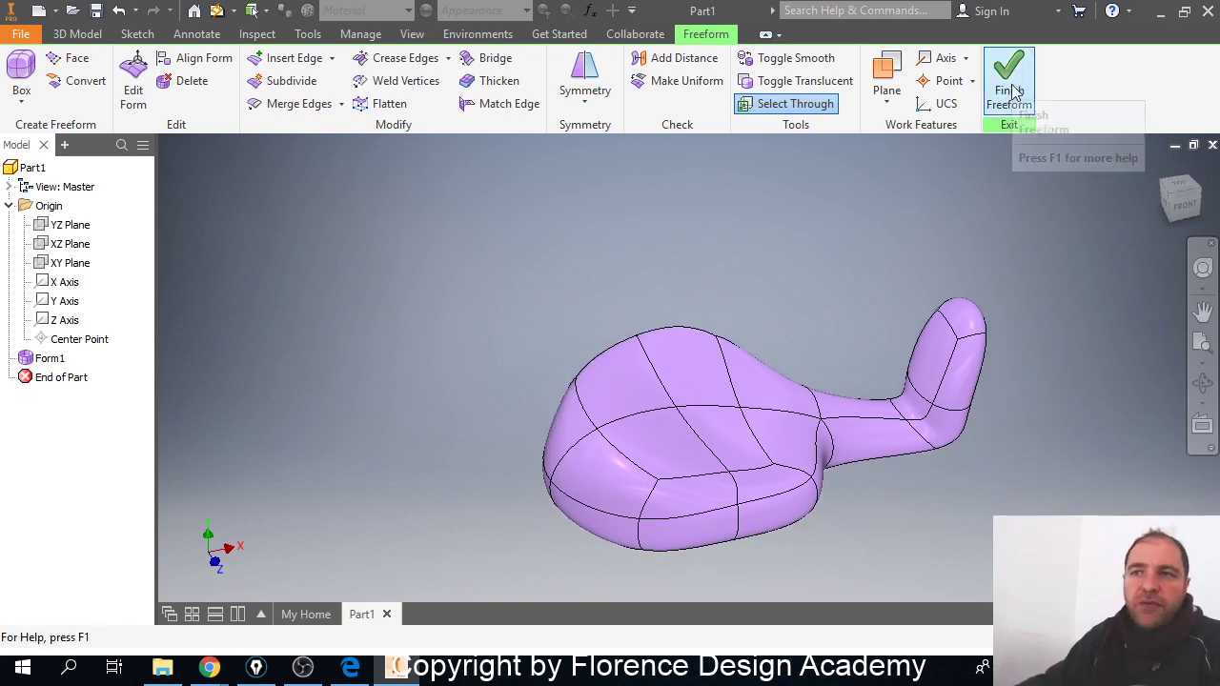
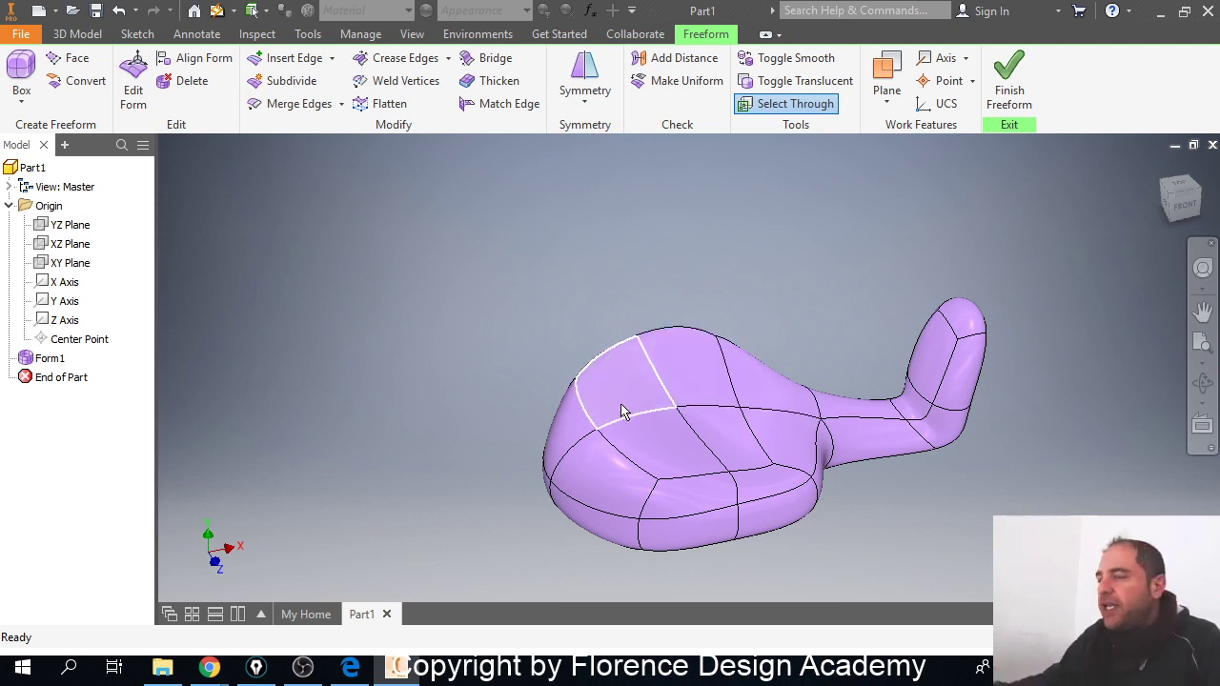
pyautogui.moveTo(653, 440)
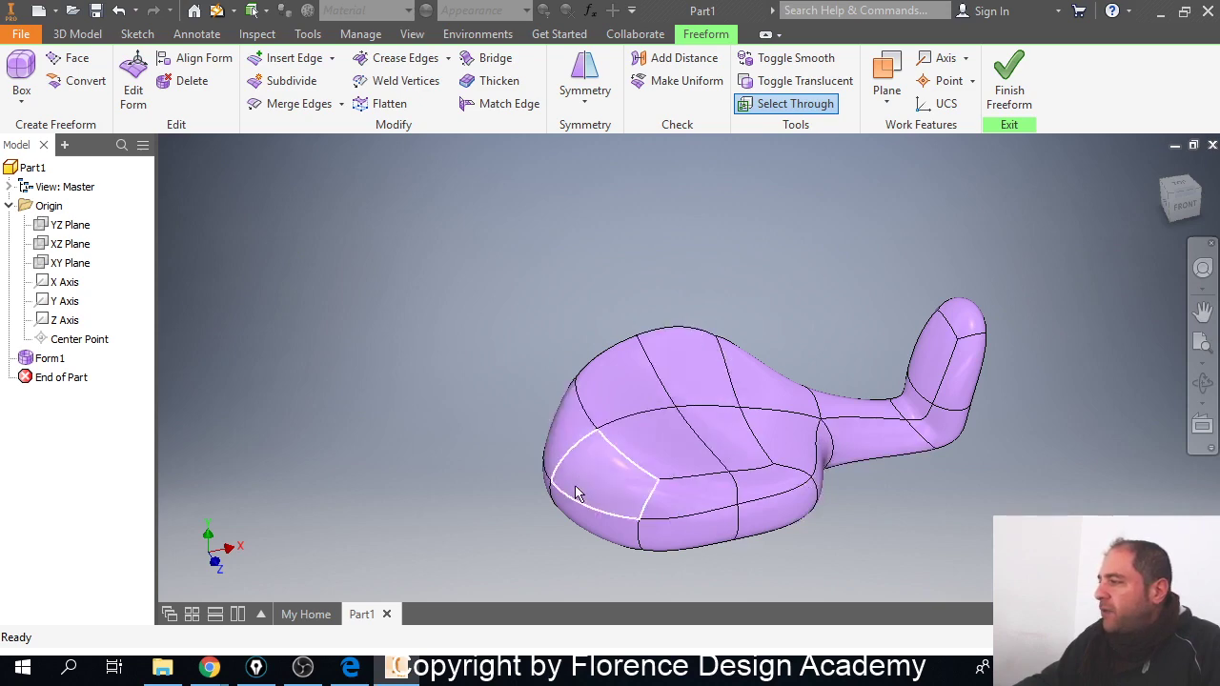
pyautogui.keyDown('shift'); pyautogui.moveTo(670, 457); pyautogui.dragTo(717, 469, button='middle'); pyautogui.keyUp('shift')
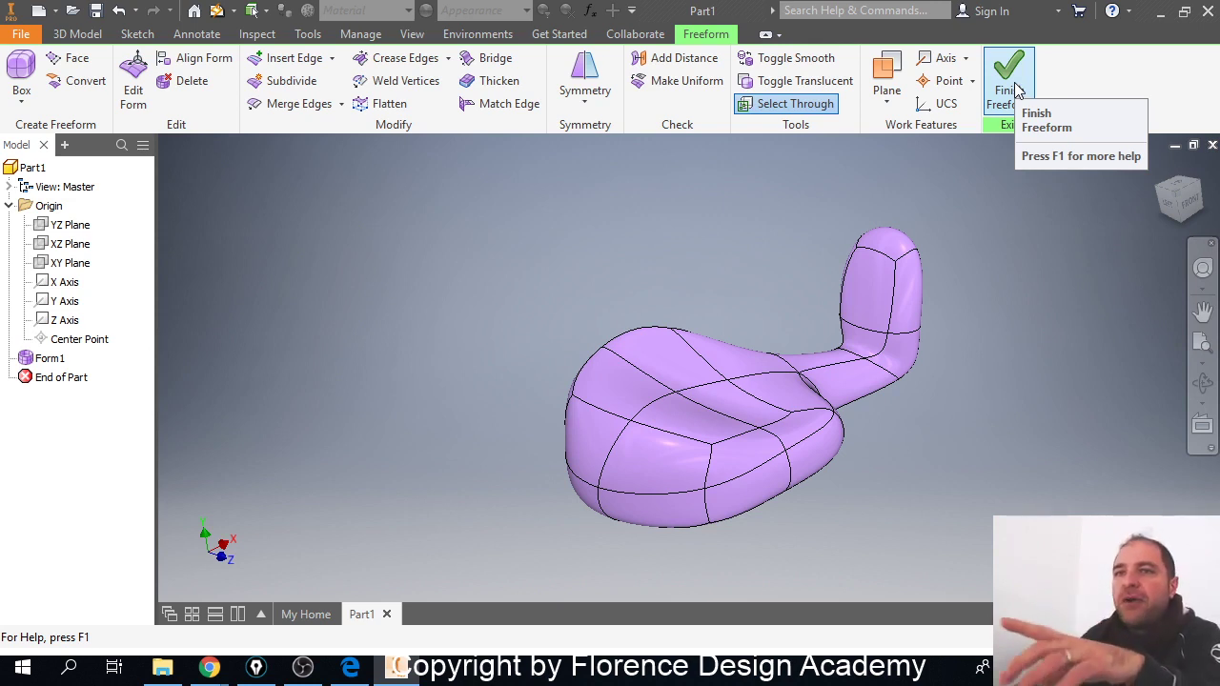
pyautogui.click(1016, 88)
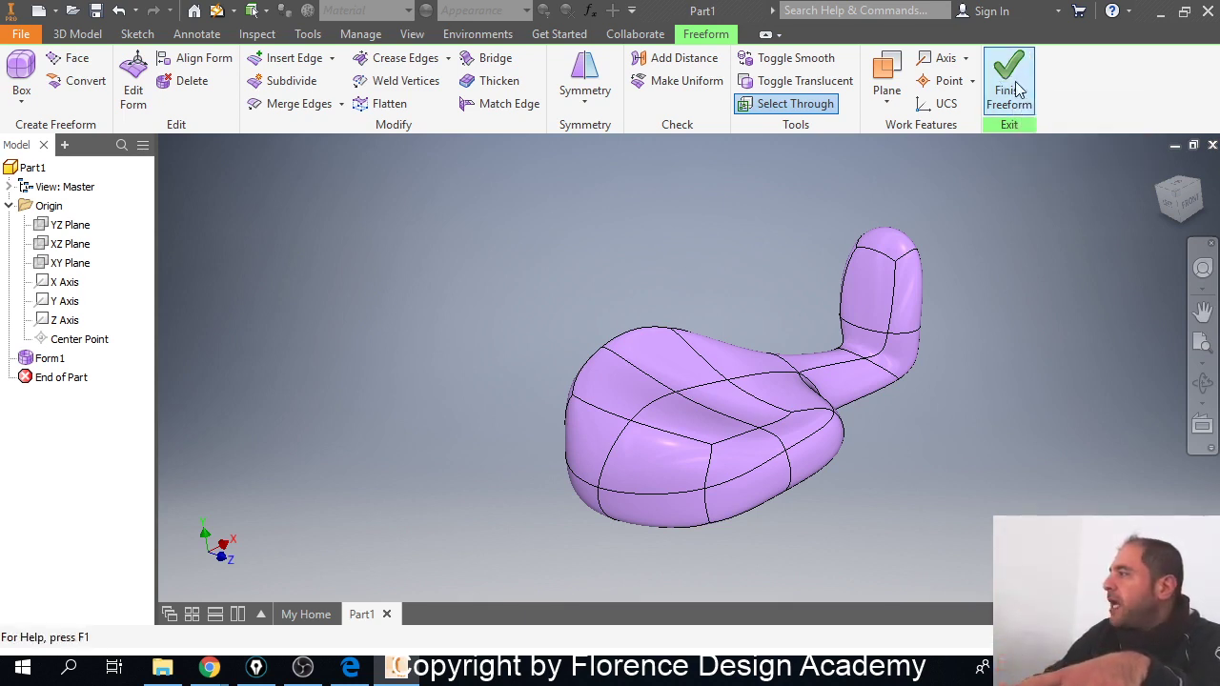
pyautogui.click(1018, 87)
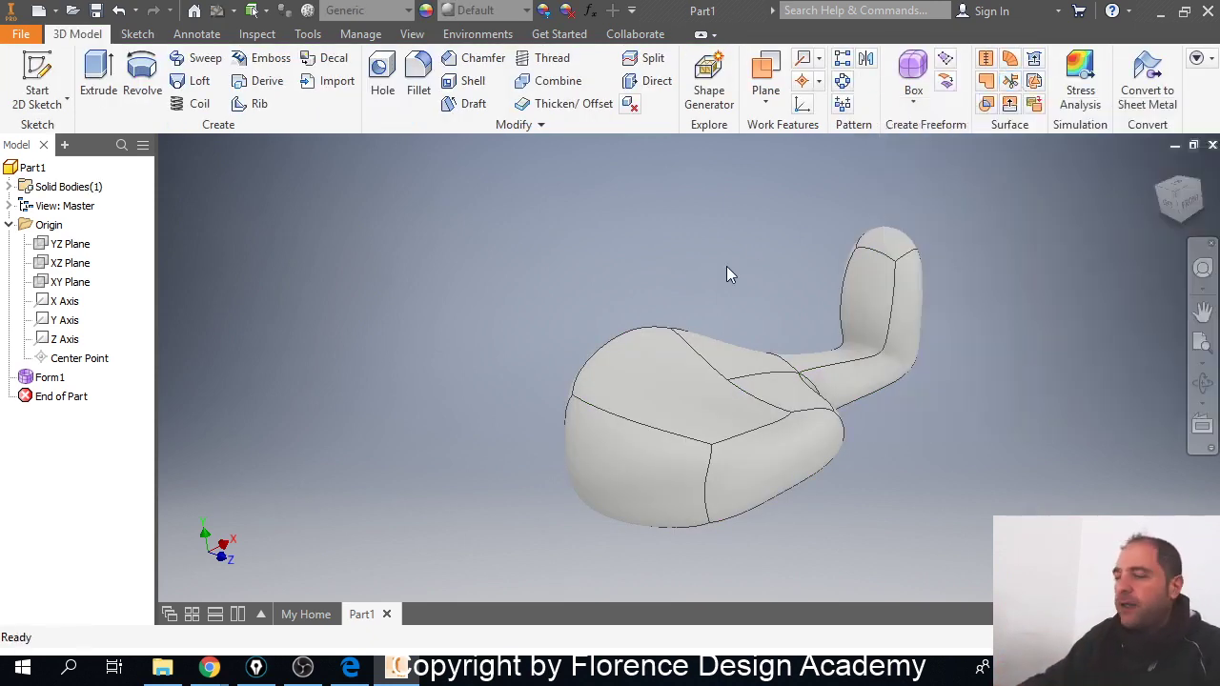
# Step: Examine the solid body's shape and underside from above and from the front
pyautogui.moveTo(692, 363); pyautogui.dragTo(800, 386, button='middle')
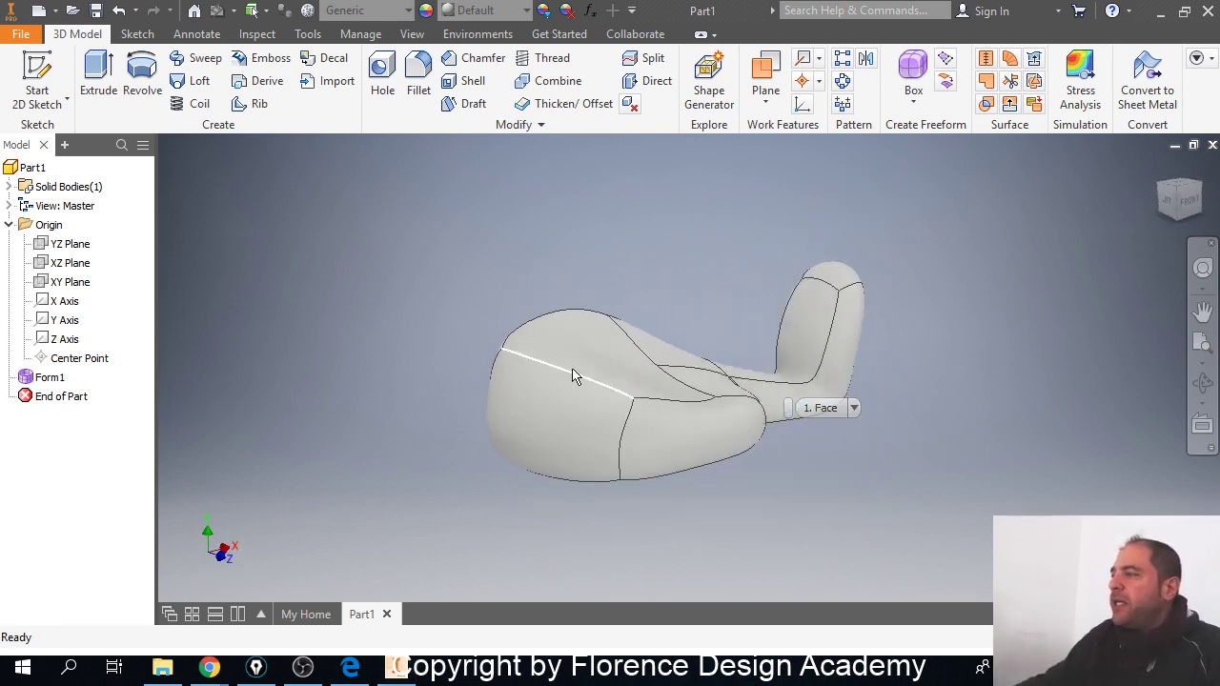
pyautogui.moveTo(656, 281)
pyautogui.keyDown('shift'); pyautogui.mouseDown(button='middle')
pyautogui.moveTo(654, 319)
pyautogui.moveTo(662, 292)
pyautogui.moveTo(600, 277)
pyautogui.moveTo(474, 289)
pyautogui.moveTo(580, 259)
pyautogui.moveTo(744, 258)
pyautogui.moveTo(776, 234)
pyautogui.moveTo(744, 220)
pyautogui.moveTo(642, 264)
pyautogui.mouseUp(button='middle'); pyautogui.keyUp('shift')
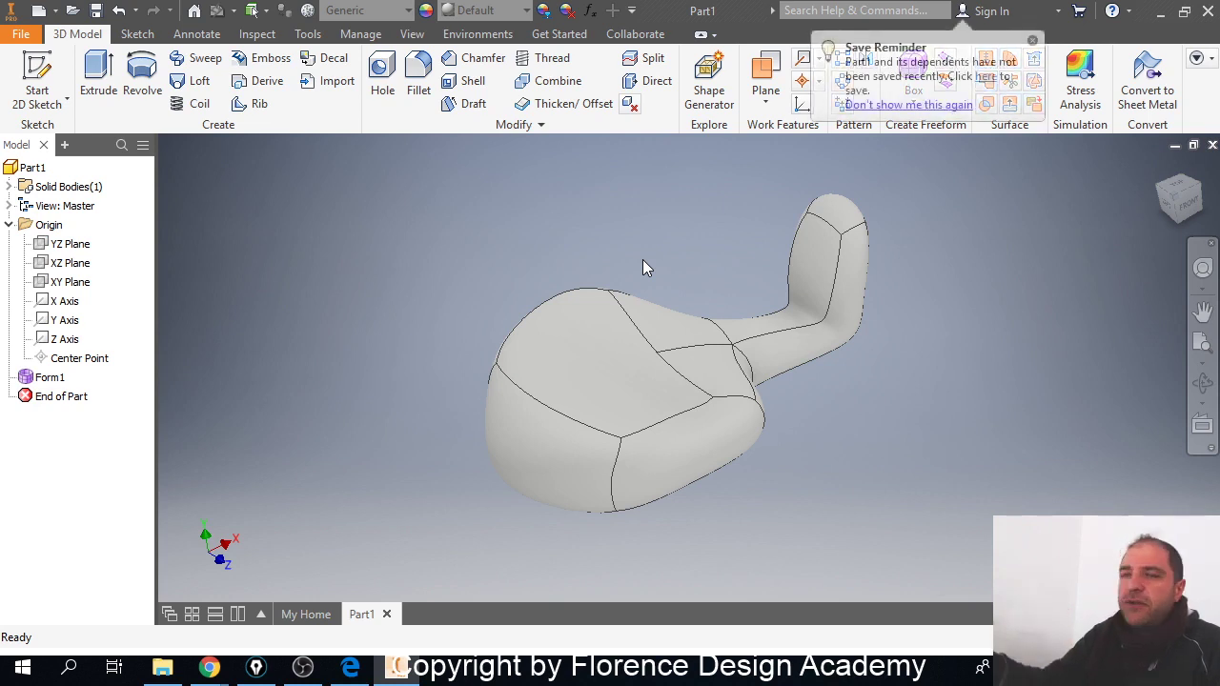
pyautogui.keyDown('shift'); pyautogui.moveTo(713, 368); pyautogui.dragTo(849, 357, button='middle'); pyautogui.keyUp('shift')
pyautogui.keyDown('shift'); pyautogui.moveTo(483, 365); pyautogui.dragTo(894, 392, button='middle'); pyautogui.keyUp('shift')
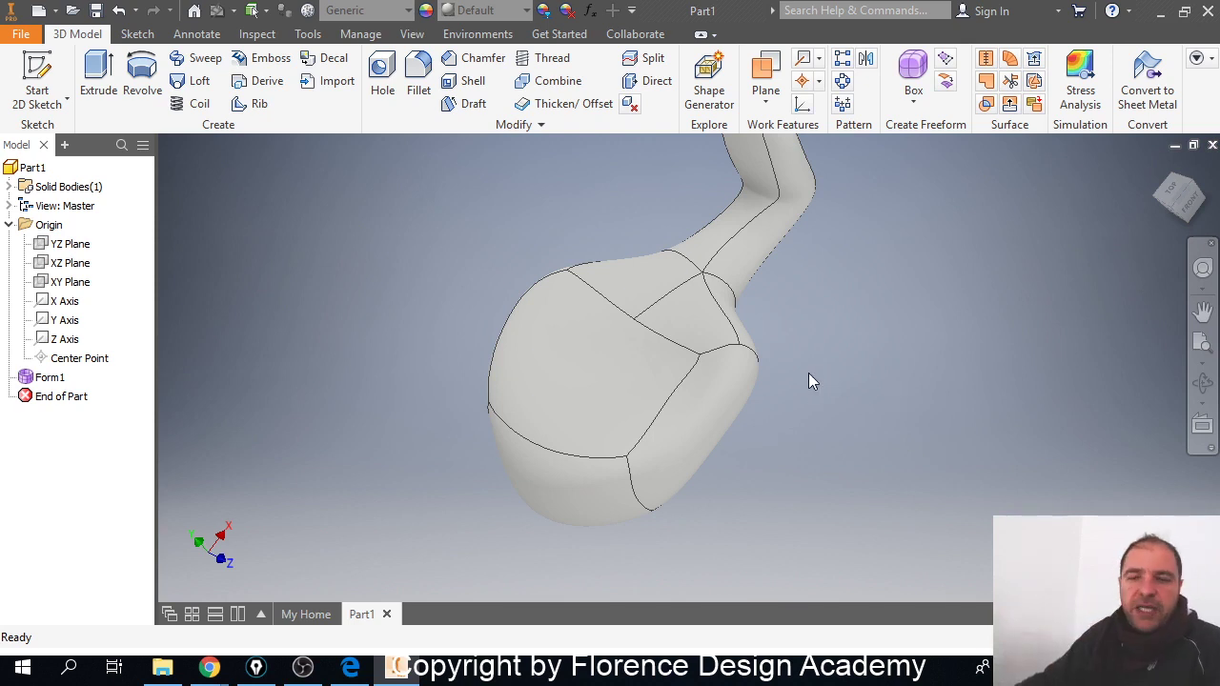
pyautogui.keyDown('shift'); pyautogui.moveTo(797, 341); pyautogui.dragTo(910, 327, button='middle'); pyautogui.keyUp('shift')
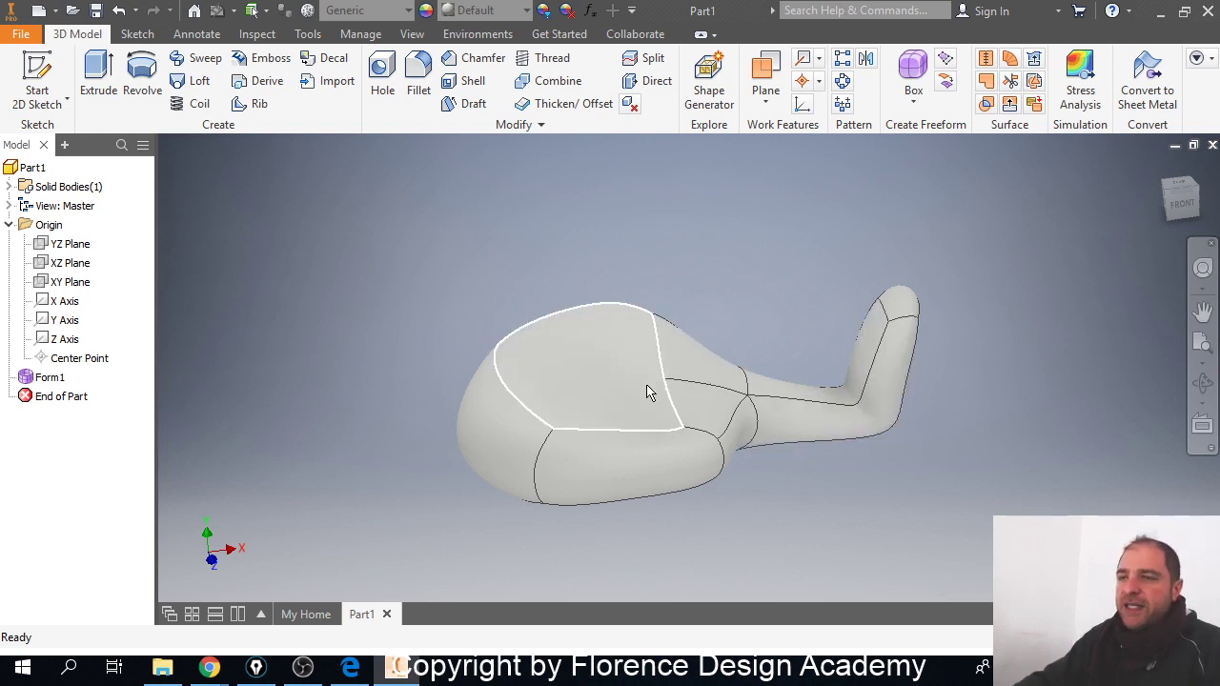
pyautogui.keyDown('shift'); pyautogui.moveTo(639, 399); pyautogui.dragTo(655, 370, button='middle'); pyautogui.keyUp('shift')
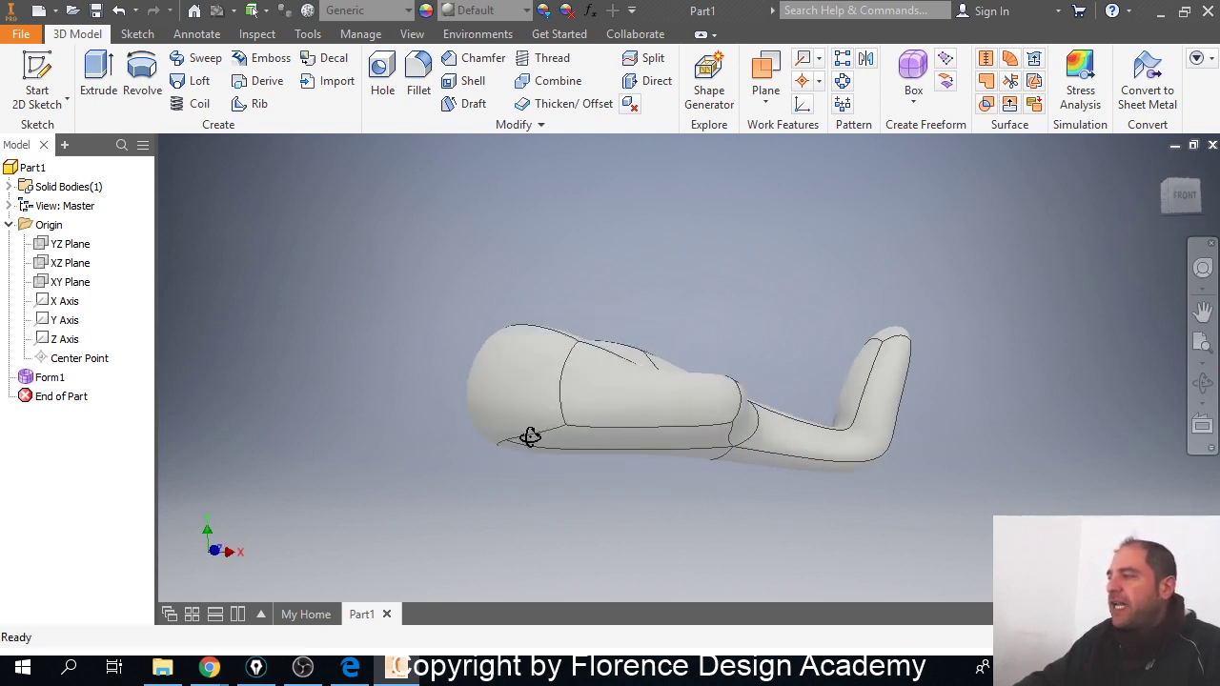
pyautogui.keyDown('shift'); pyautogui.moveTo(530, 436); pyautogui.dragTo(581, 448, button='middle'); pyautogui.keyUp('shift')
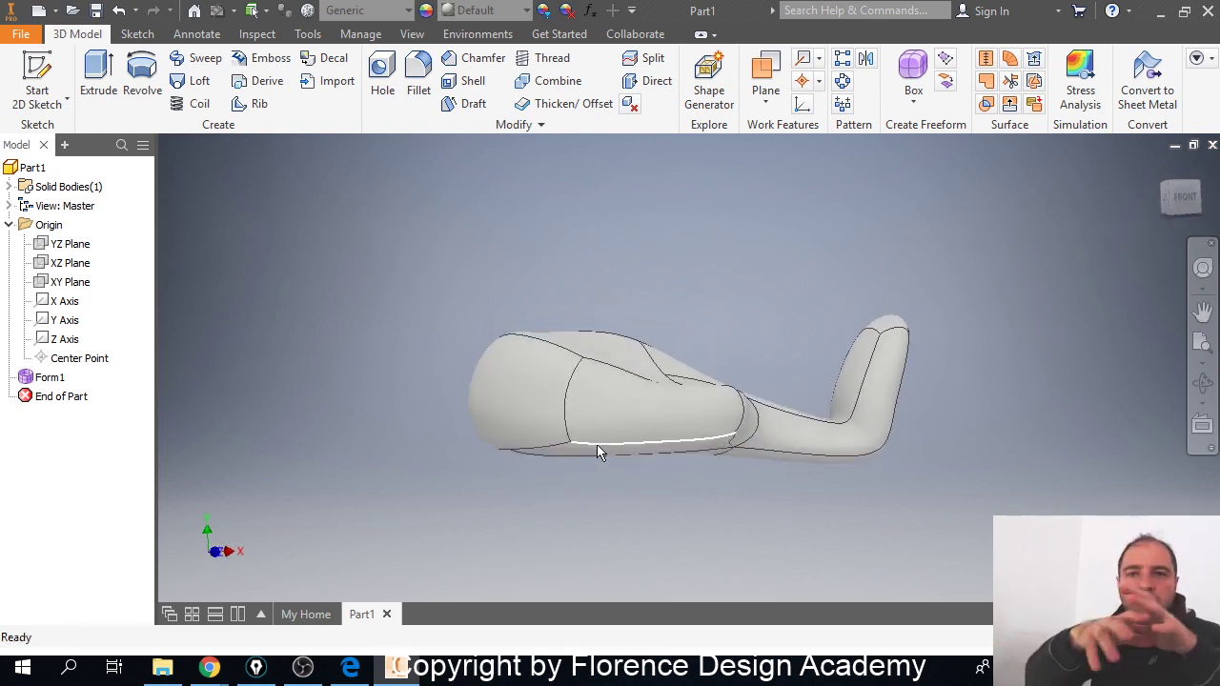
pyautogui.moveTo(627, 478)
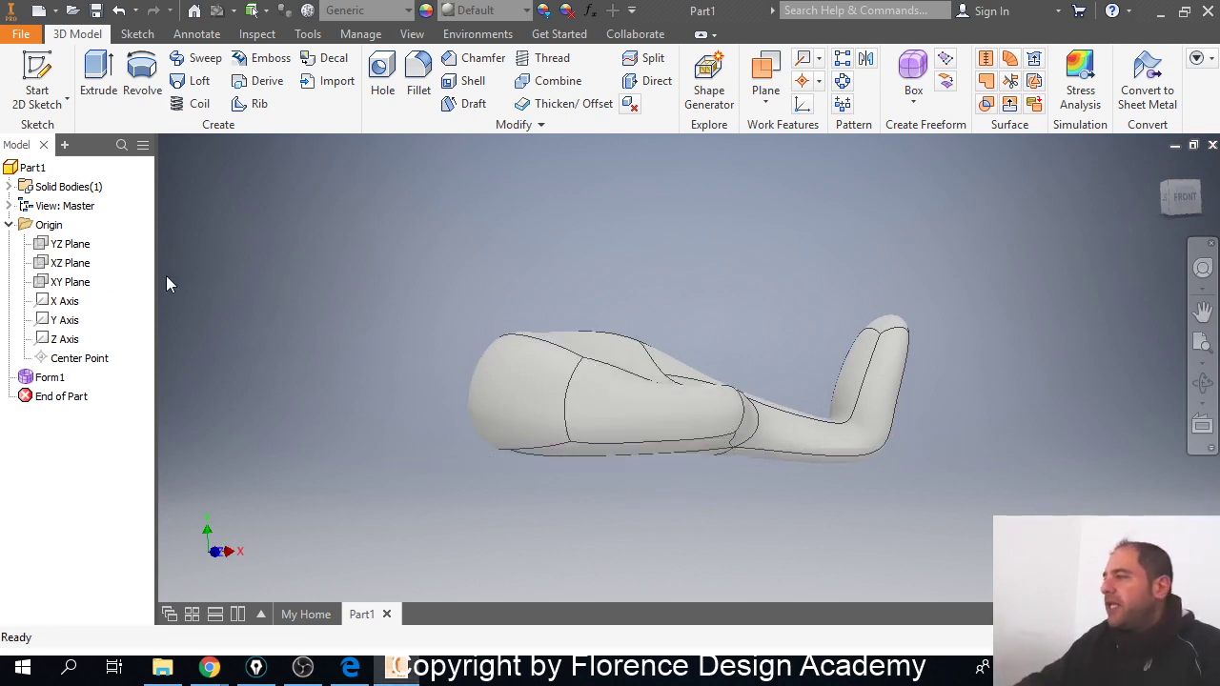
# Step: Start a 2D sketch on the origin XZ plane
pyautogui.click(72, 264)
pyautogui.keyDown('shift'); pyautogui.moveTo(283, 285); pyautogui.dragTo(370, 292, button='middle'); pyautogui.keyUp('shift')
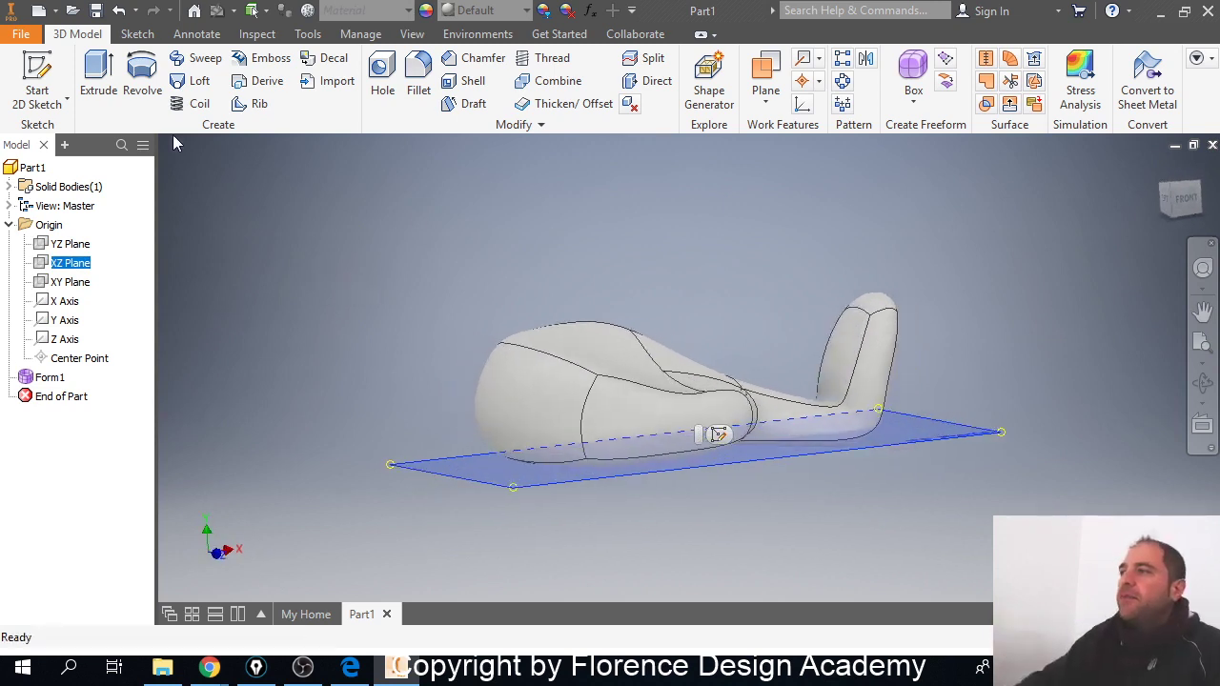
pyautogui.click(52, 101)
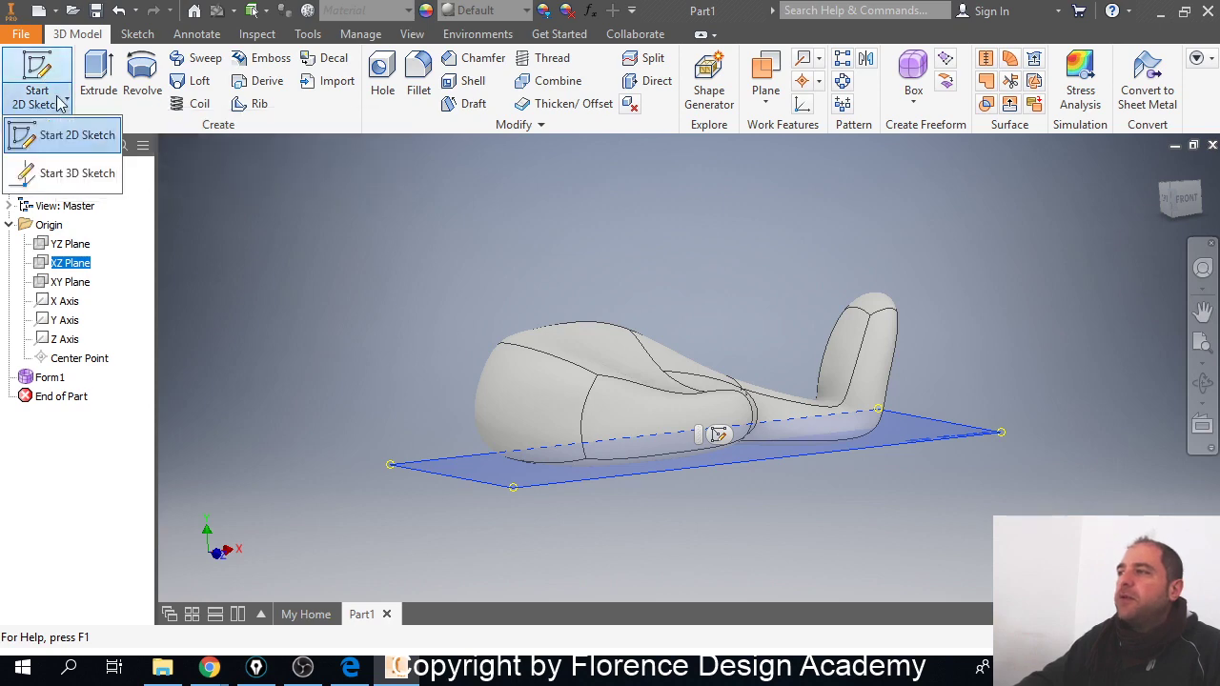
pyautogui.click(70, 136)
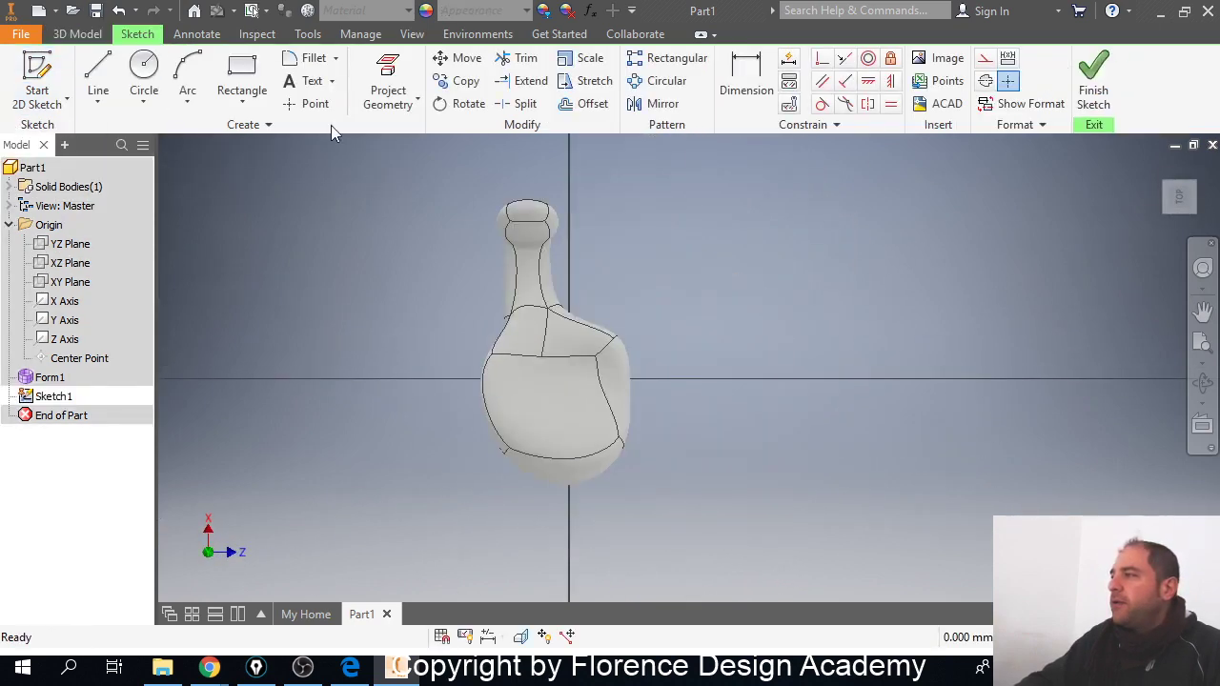
# Step: Sketch a rectangle that completely encloses the body in the top view and finish the sketch
pyautogui.click(241, 77)
pyautogui.click(439, 169)
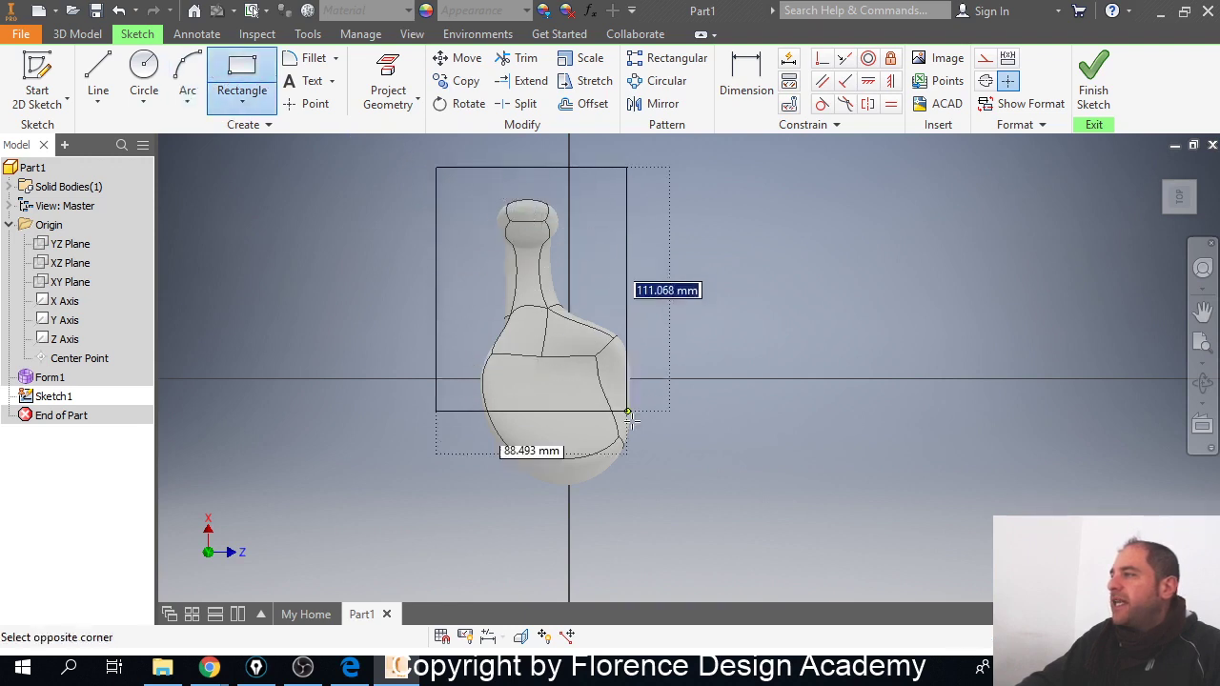
pyautogui.click(683, 523)
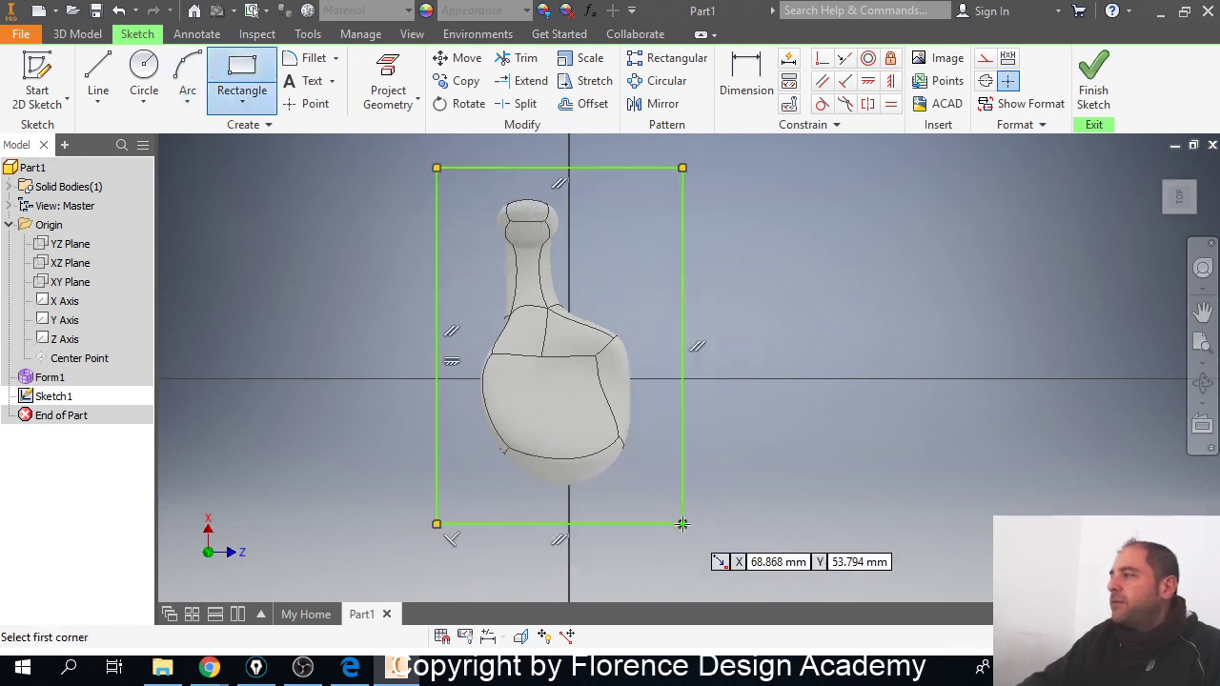
pyautogui.click(1094, 91)
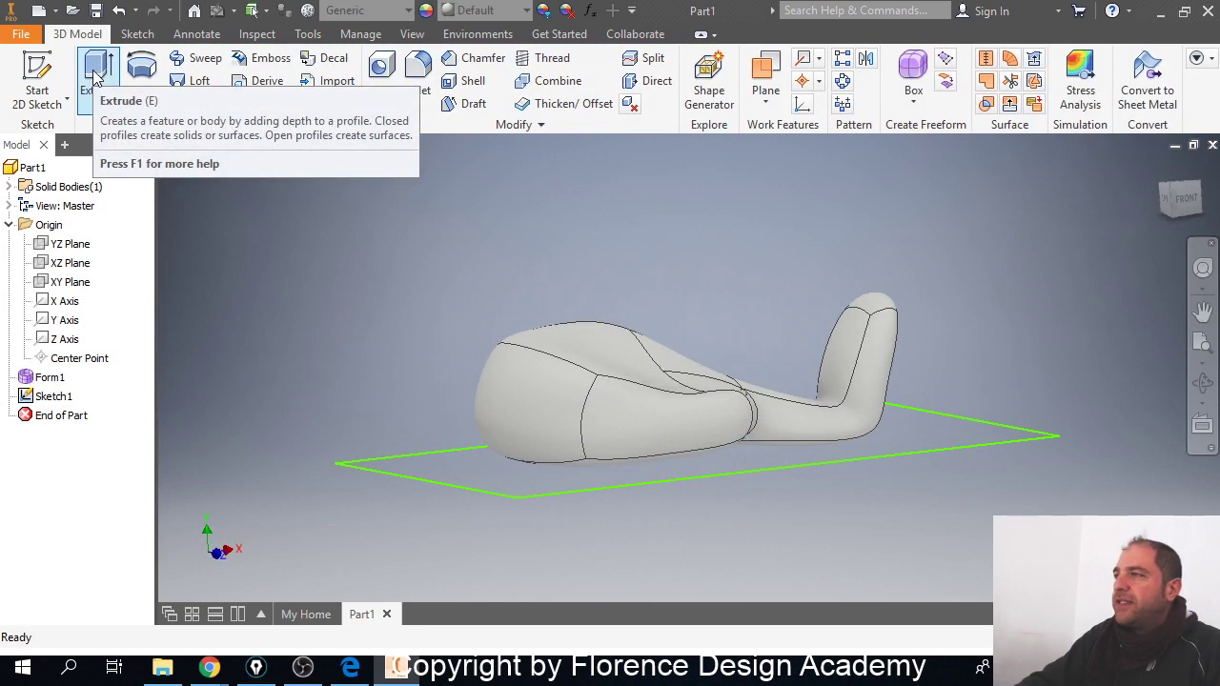
# Step: Start an Extrude of the rectangle profile with asymmetric distances on the two sides of the sketch plane
pyautogui.click(97, 82)
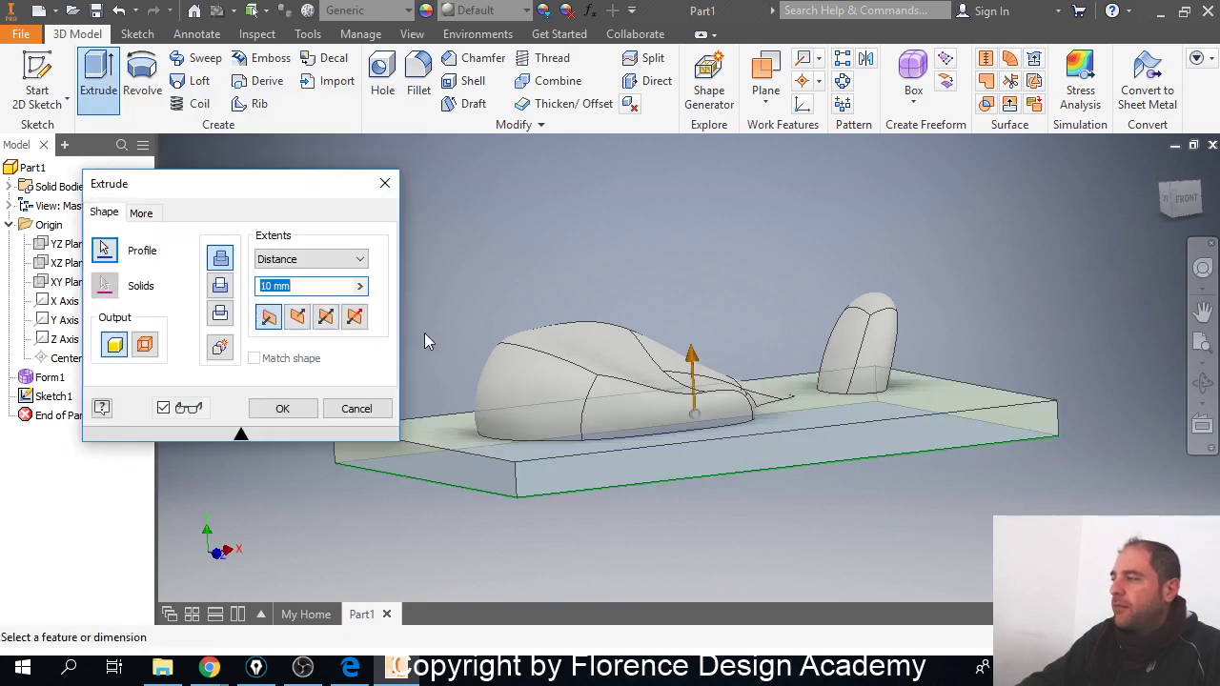
pyautogui.moveTo(581, 400); pyautogui.dragTo(553, 349, button='middle')
pyautogui.keyDown('shift'); pyautogui.moveTo(648, 363); pyautogui.dragTo(706, 353, button='middle'); pyautogui.keyUp('shift')
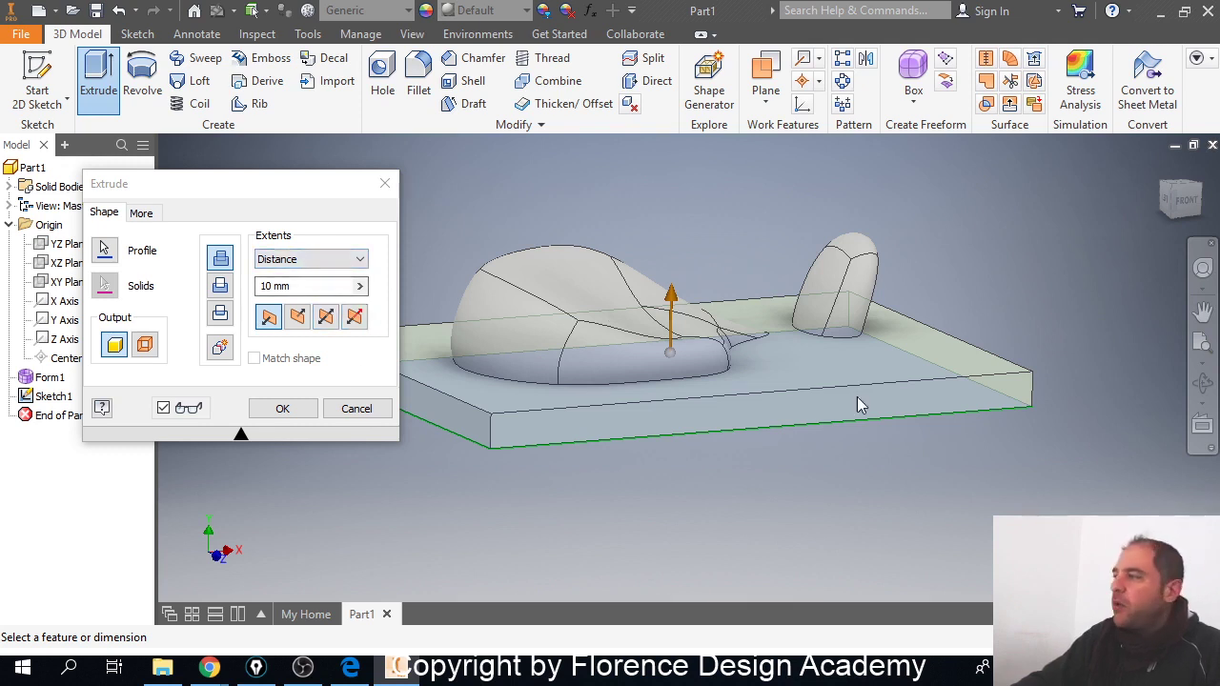
pyautogui.moveTo(858, 405)
pyautogui.keyDown('shift'); pyautogui.mouseDown(button='middle')
pyautogui.moveTo(820, 365)
pyautogui.moveTo(812, 426)
pyautogui.mouseUp(button='middle'); pyautogui.keyUp('shift')
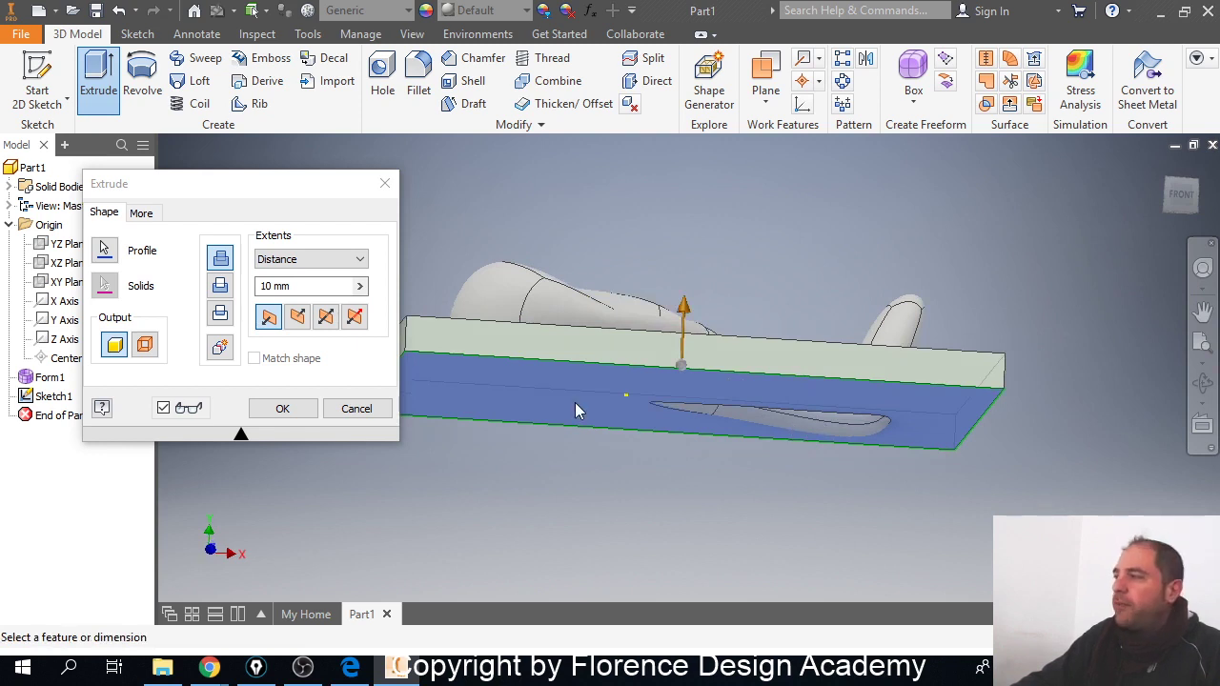
pyautogui.click(355, 317)
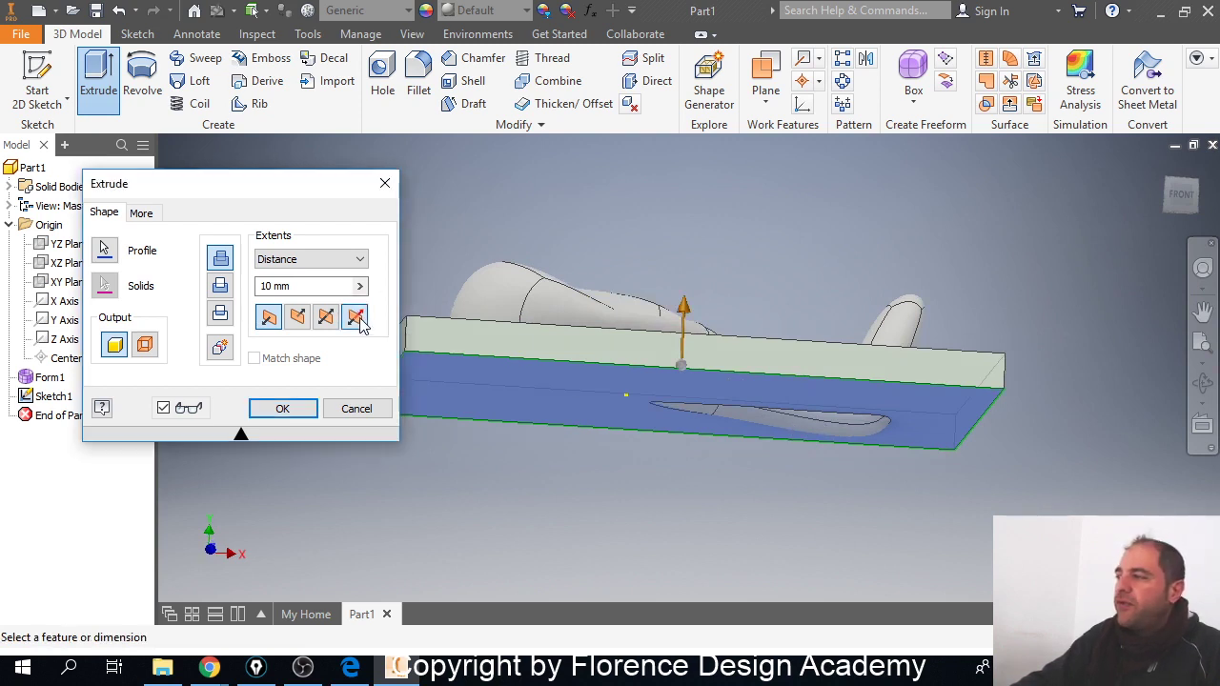
# Step: Set the extrusion to 1.25 mm upward and 5 mm downward, and apply it as a cut on the body's underside
pyautogui.moveTo(589, 422)
pyautogui.keyDown('shift'); pyautogui.mouseDown(button='middle')
pyautogui.moveTo(668, 392)
pyautogui.moveTo(694, 339)
pyautogui.mouseUp(button='middle'); pyautogui.keyUp('shift')
pyautogui.moveTo(422, 191); pyautogui.dragTo(274, 184)
pyautogui.moveTo(690, 311); pyautogui.dragTo(692, 357)
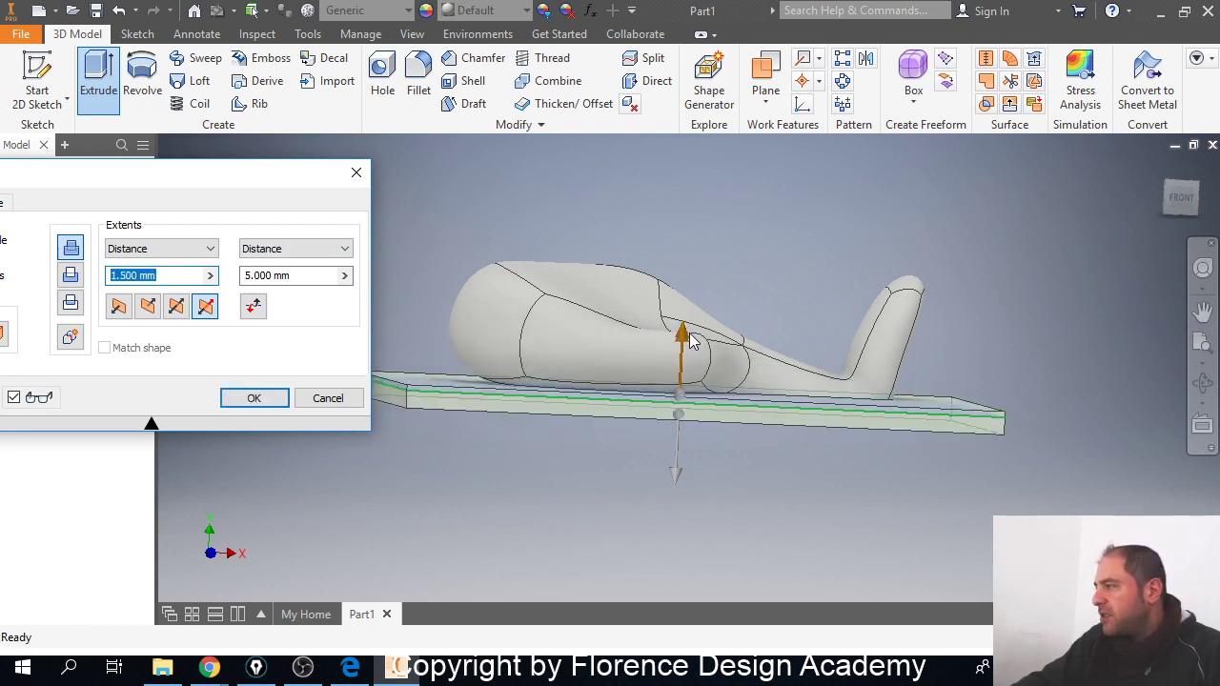
pyautogui.moveTo(689, 334); pyautogui.dragTo(690, 337)
pyautogui.keyDown('shift'); pyautogui.moveTo(749, 390); pyautogui.dragTo(770, 405, button='middle'); pyautogui.keyUp('shift')
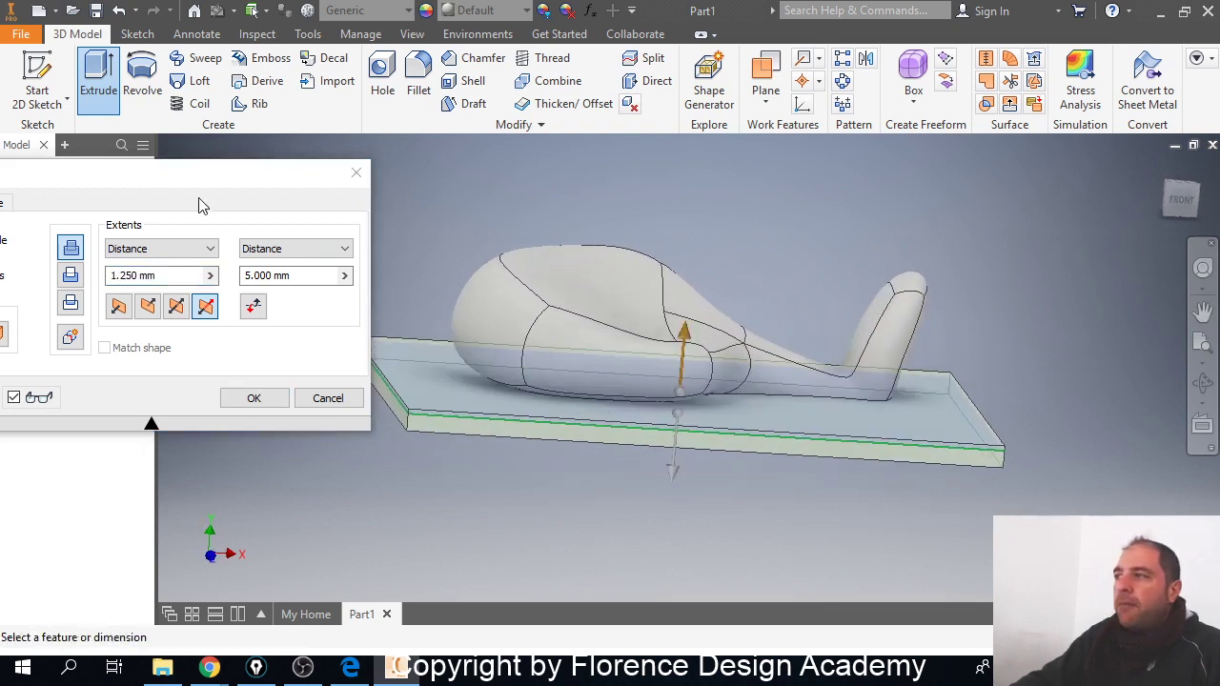
pyautogui.moveTo(196, 189); pyautogui.dragTo(333, 193)
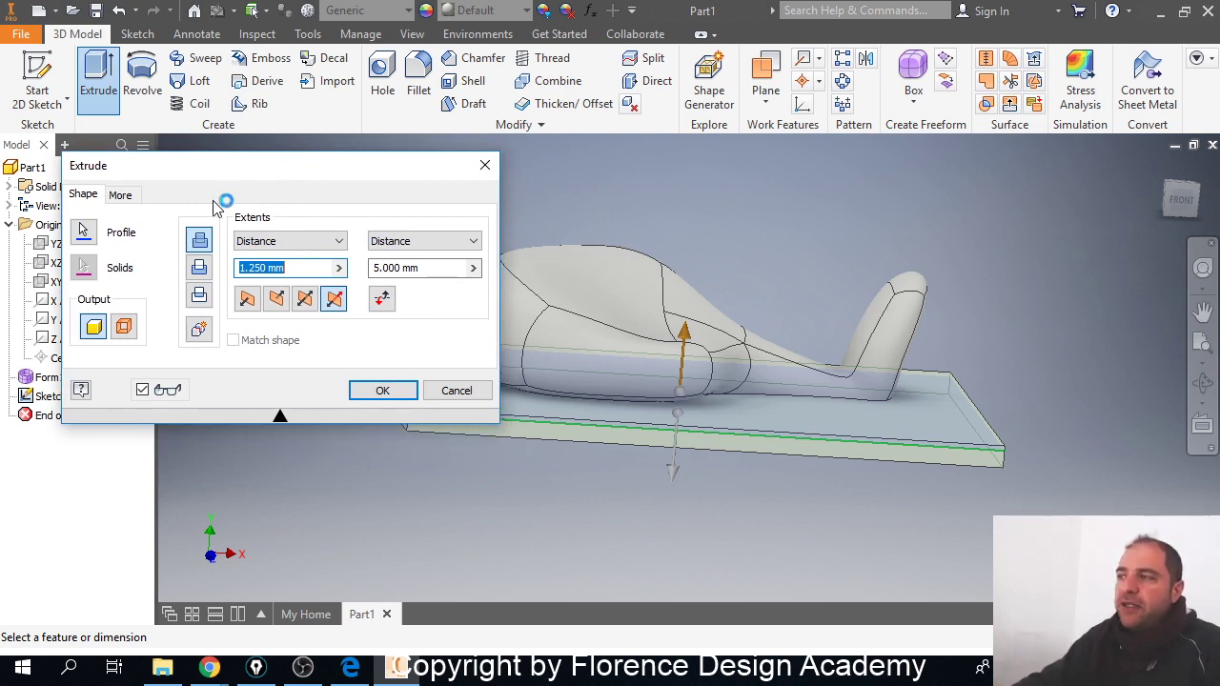
pyautogui.click(202, 268)
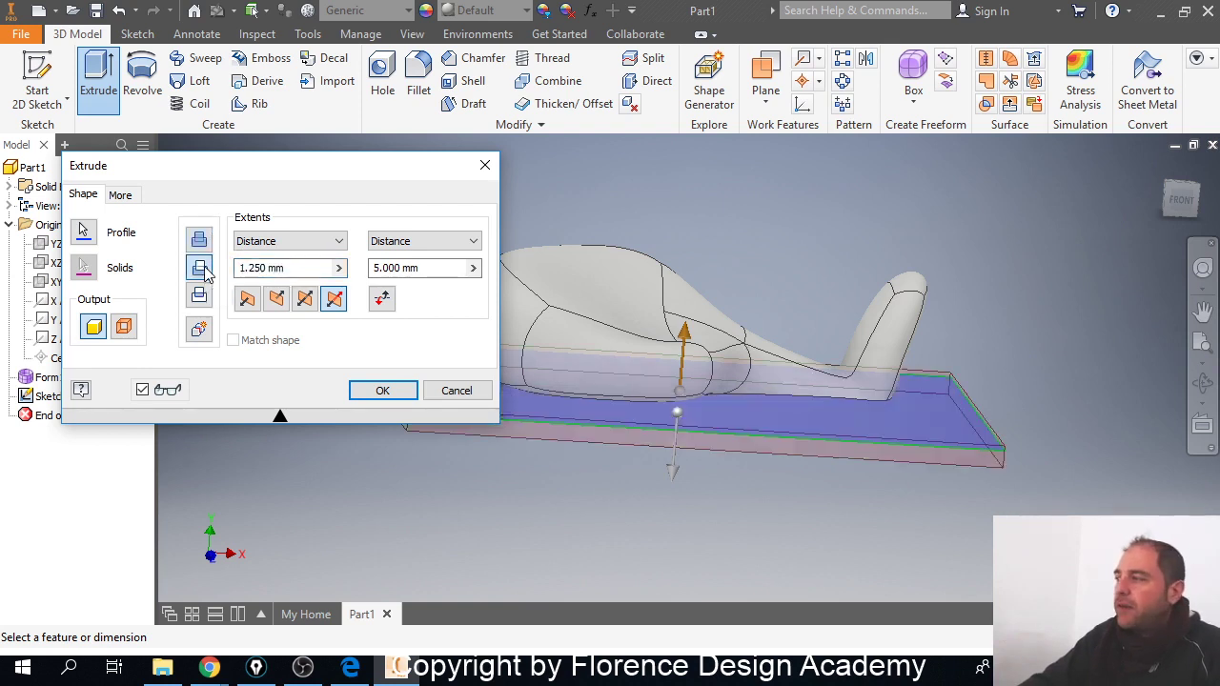
pyautogui.click(380, 393)
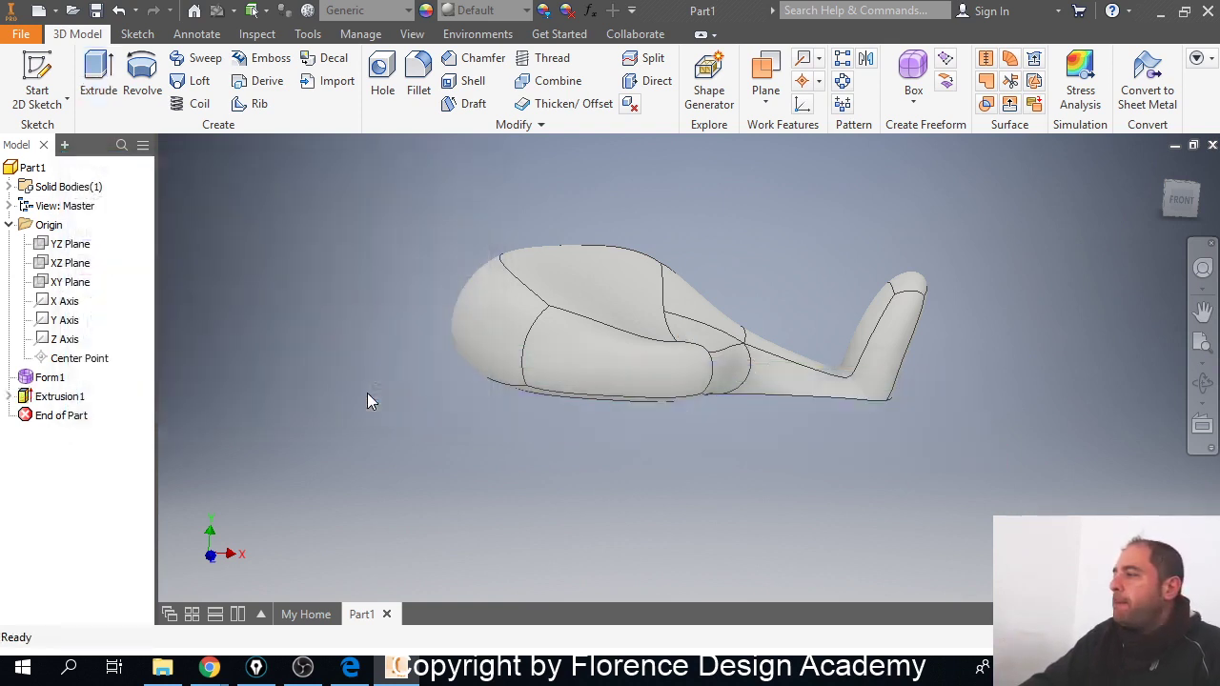
# Step: Edit the bottom cut extrusion and set its upward distance to 3.25 mm
pyautogui.keyDown('shift'); pyautogui.moveTo(487, 410); pyautogui.dragTo(551, 400, button='middle'); pyautogui.keyUp('shift')
pyautogui.scroll(-3, 577, 386)
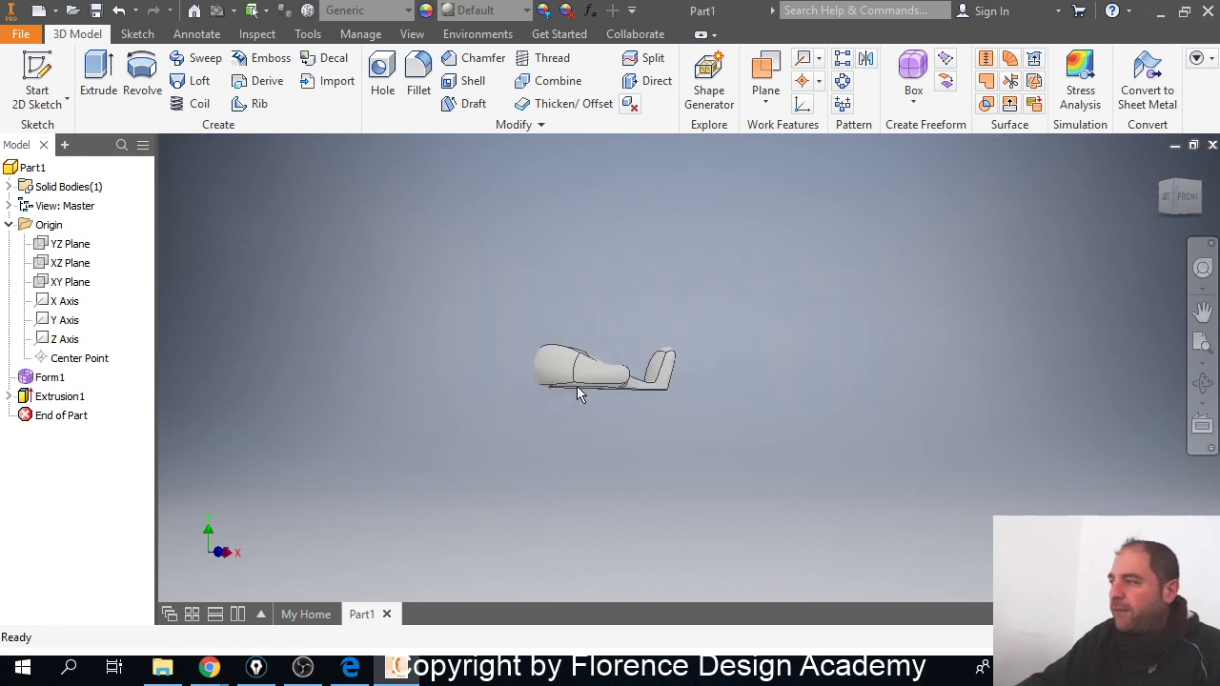
pyautogui.scroll(5, 576, 386)
pyautogui.scroll(3, 575, 385)
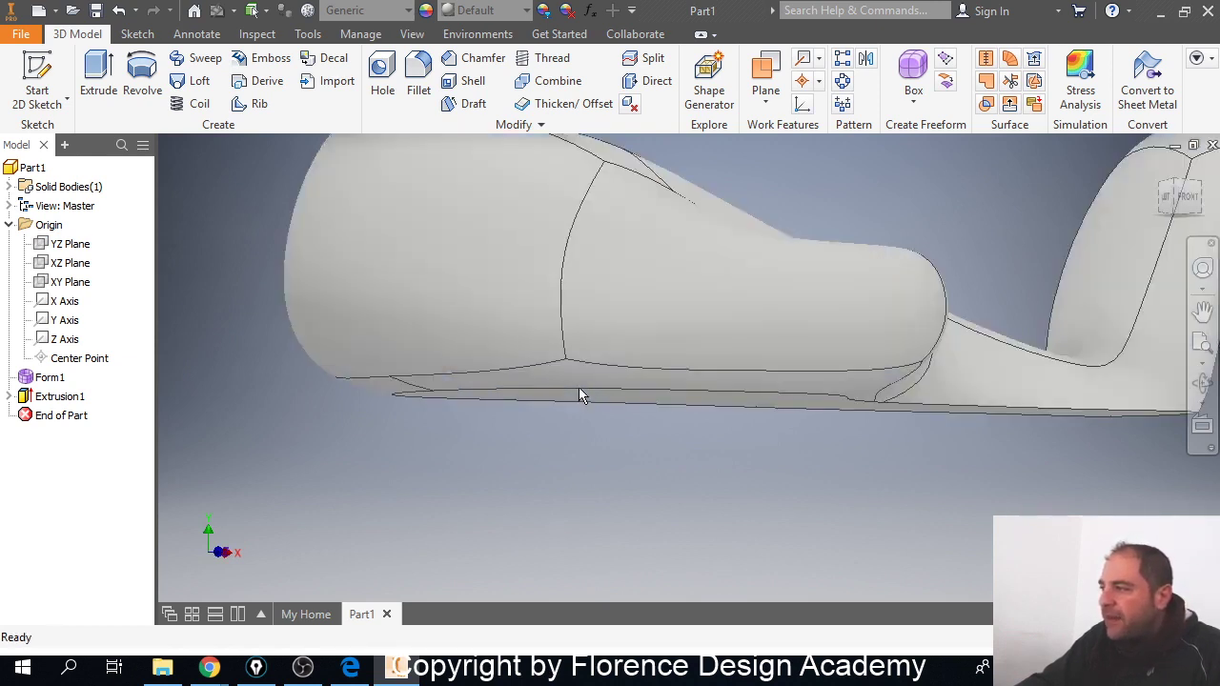
pyautogui.keyDown('shift'); pyautogui.moveTo(578, 387); pyautogui.dragTo(551, 388, button='middle'); pyautogui.keyUp('shift')
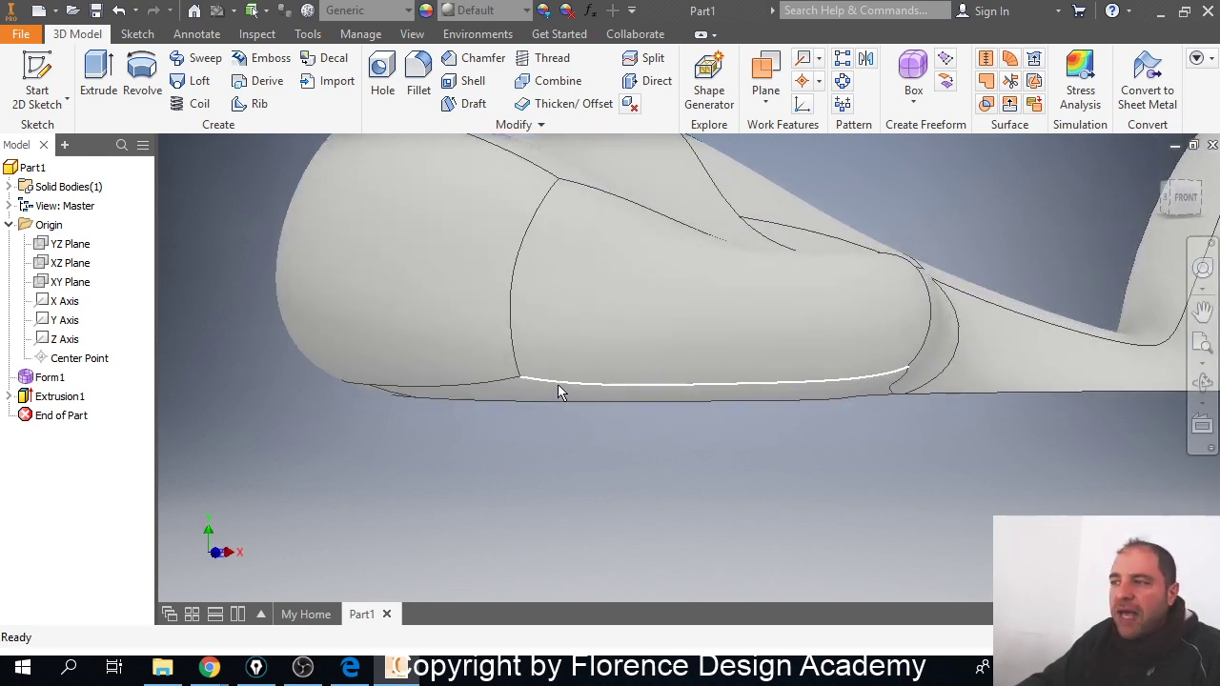
pyautogui.click(26, 400)
pyautogui.doubleClick(26, 399)
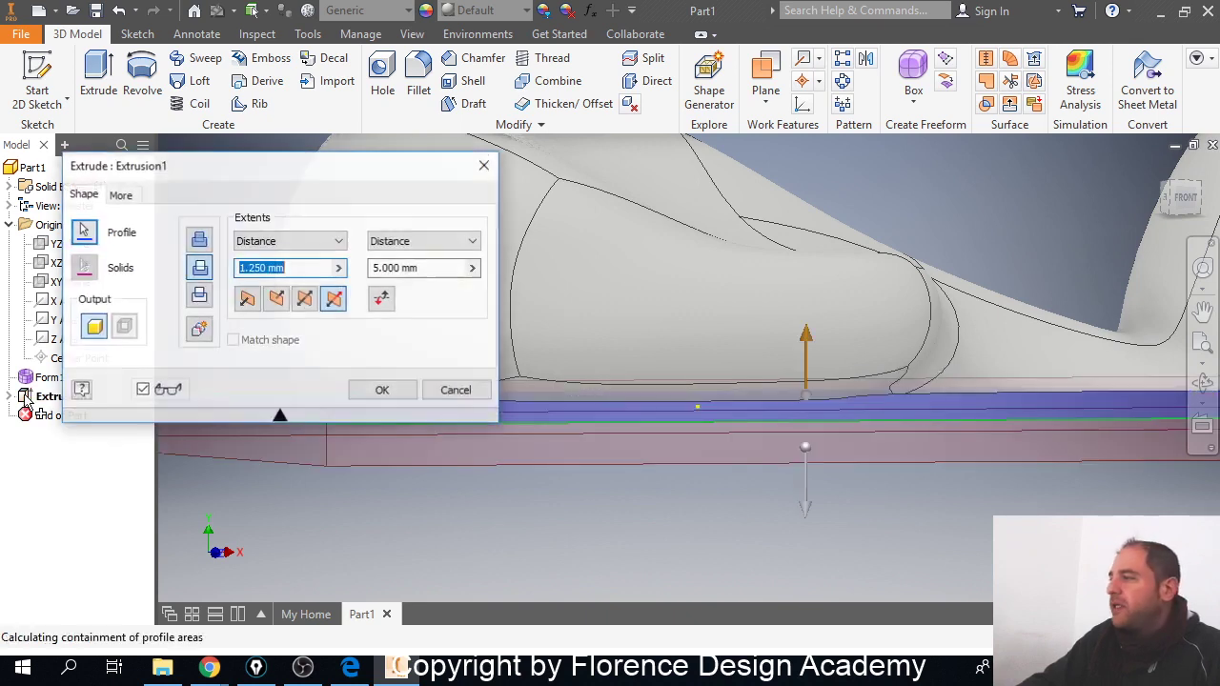
pyautogui.click(807, 345)
pyautogui.moveTo(807, 343); pyautogui.dragTo(811, 327)
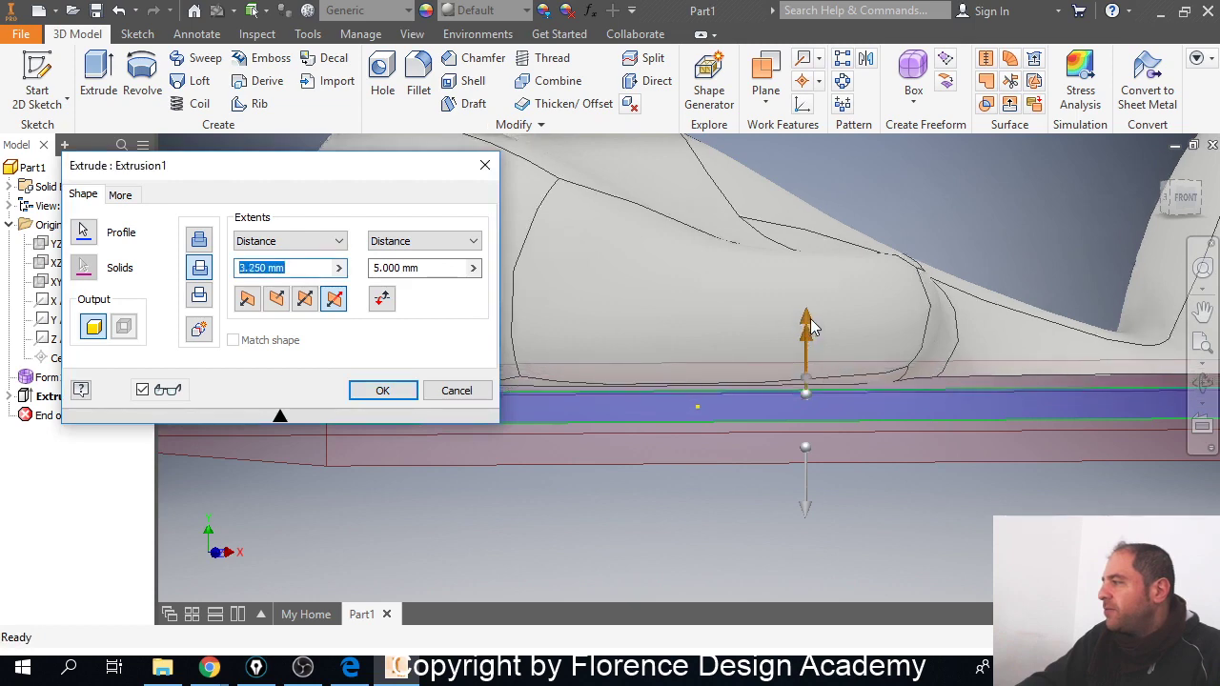
pyautogui.click(391, 390)
# Step: Fillet the edge loop around the flat bottom face with a 1 mm radius
pyautogui.scroll(-3, 443, 425)
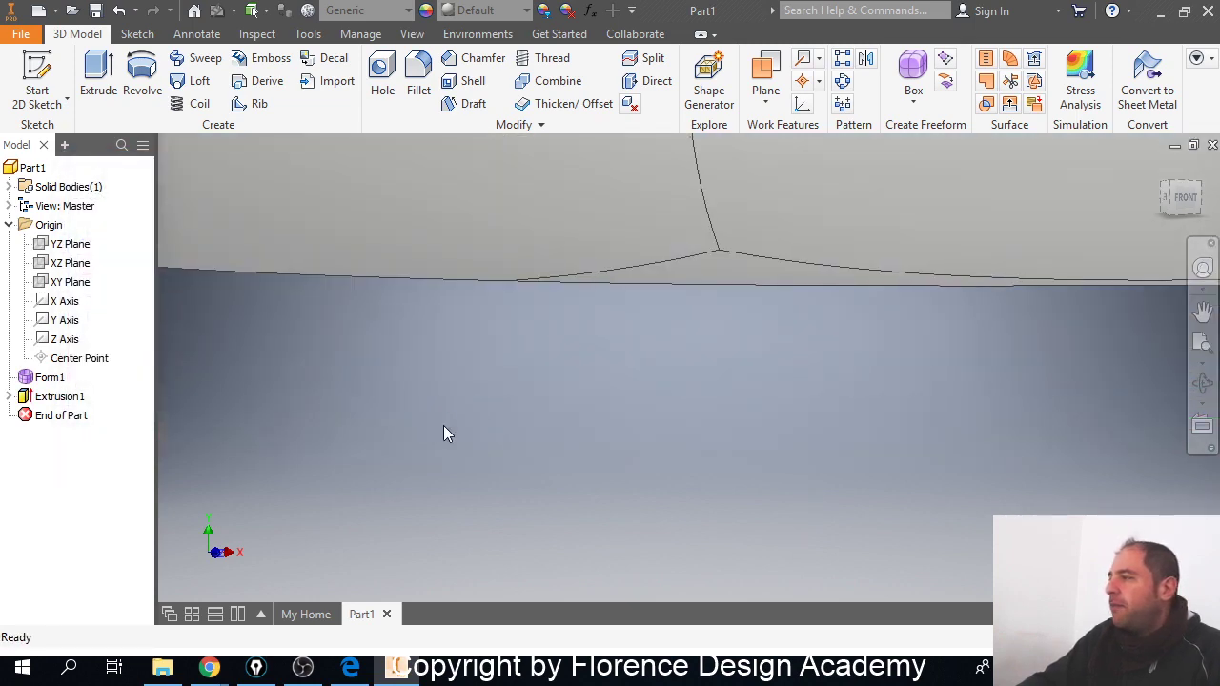
pyautogui.scroll(5, 444, 425)
pyautogui.keyDown('shift'); pyautogui.moveTo(446, 427); pyautogui.dragTo(398, 376, button='middle'); pyautogui.keyUp('shift')
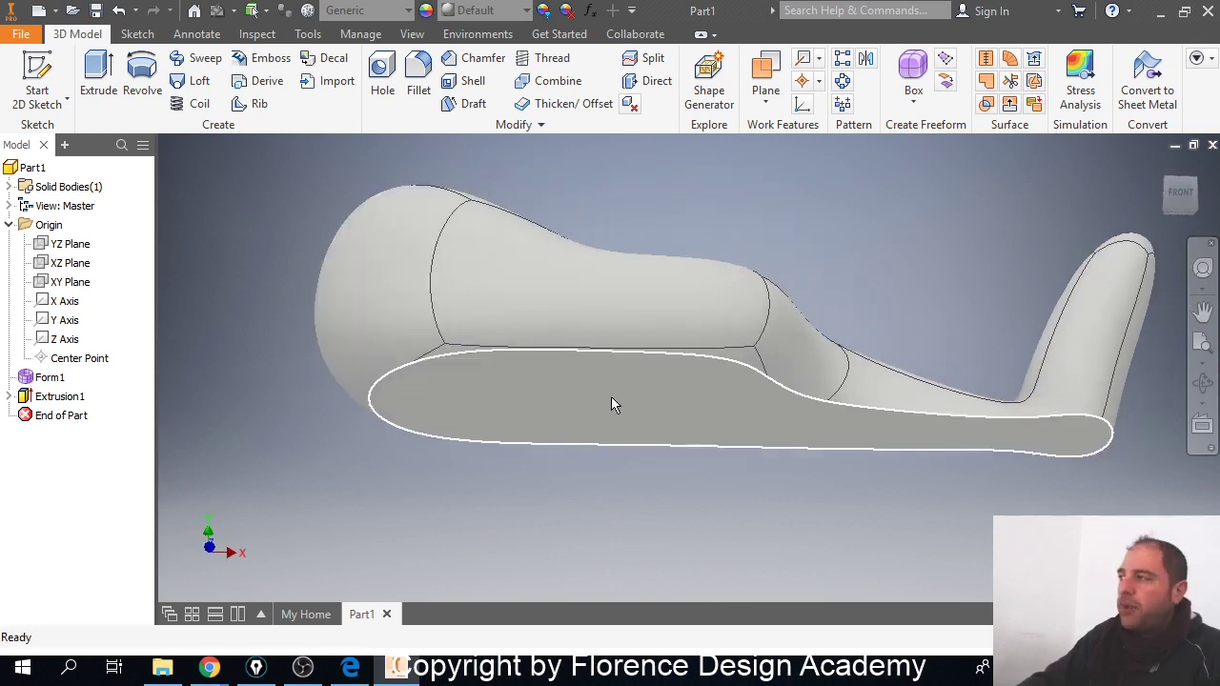
pyautogui.click(422, 80)
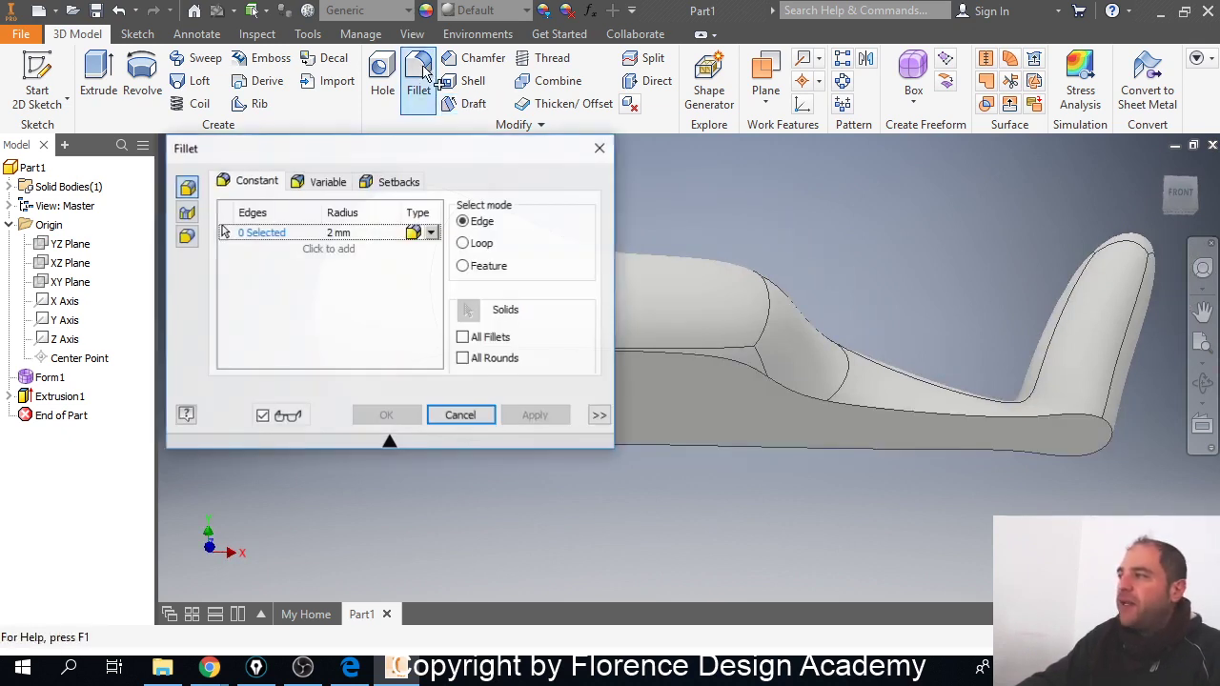
pyautogui.click(922, 416)
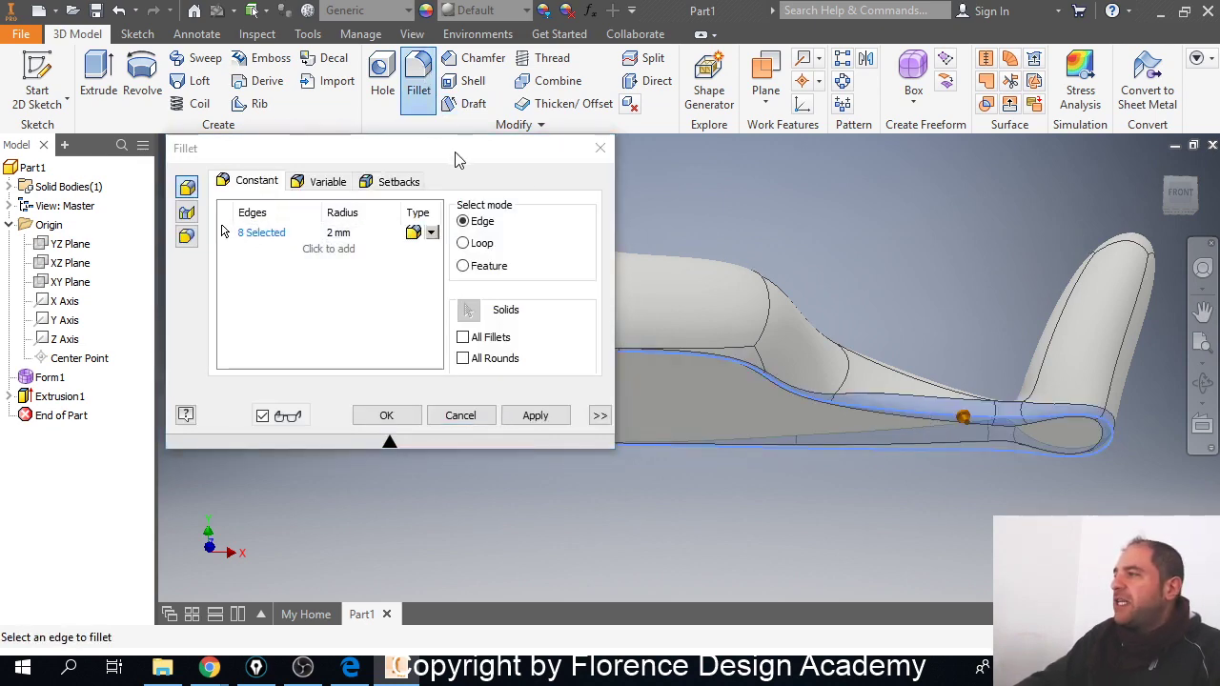
pyautogui.moveTo(456, 159); pyautogui.dragTo(116, 233)
pyautogui.keyDown('shift'); pyautogui.moveTo(739, 377); pyautogui.dragTo(839, 389, button='middle'); pyautogui.keyUp('shift')
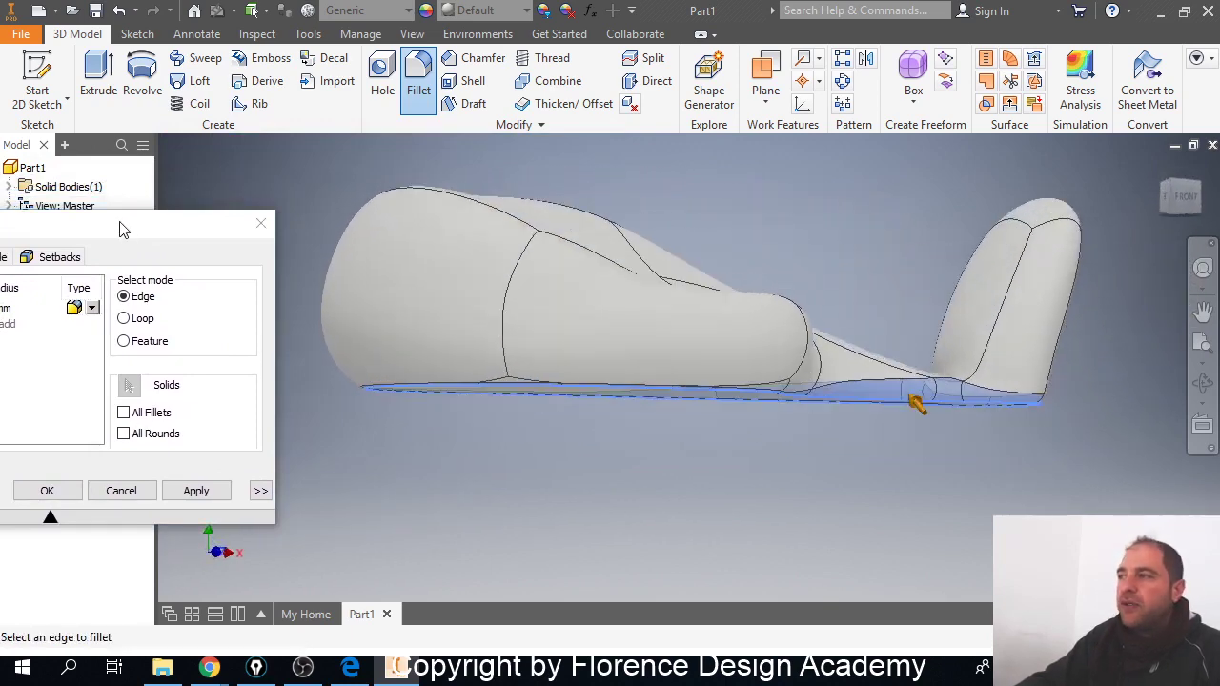
pyautogui.moveTo(120, 229); pyautogui.dragTo(276, 193)
pyautogui.click(153, 274)
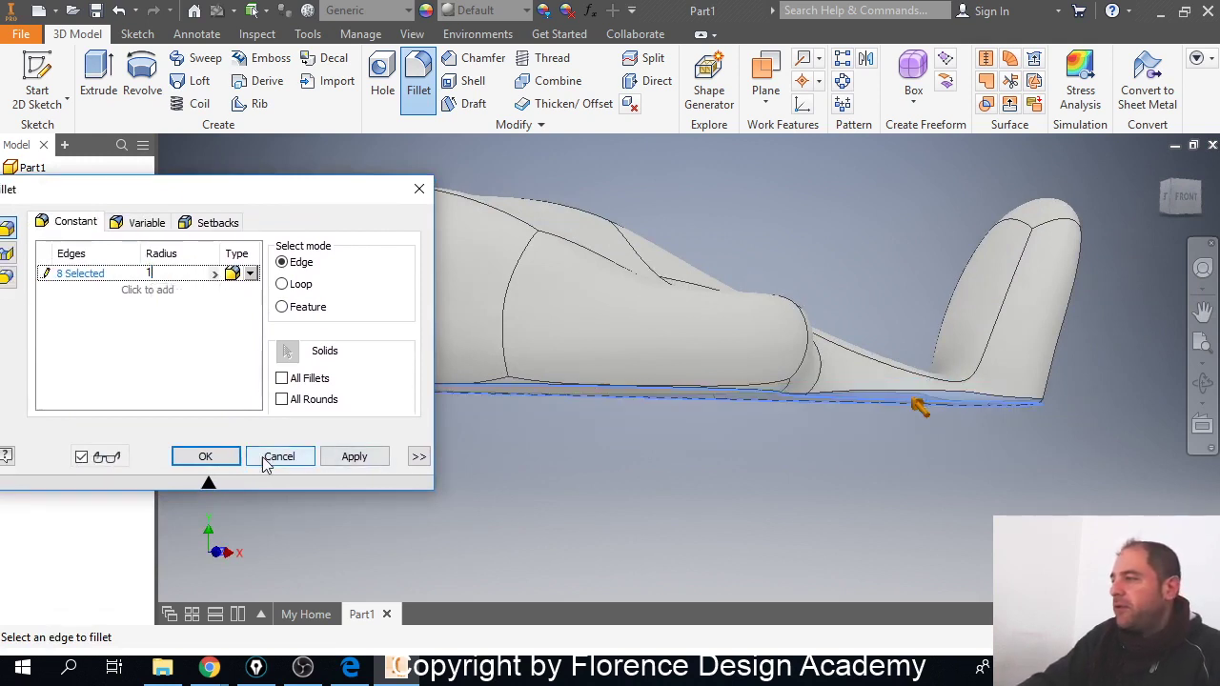
pyautogui.click(227, 460)
pyautogui.click(206, 457)
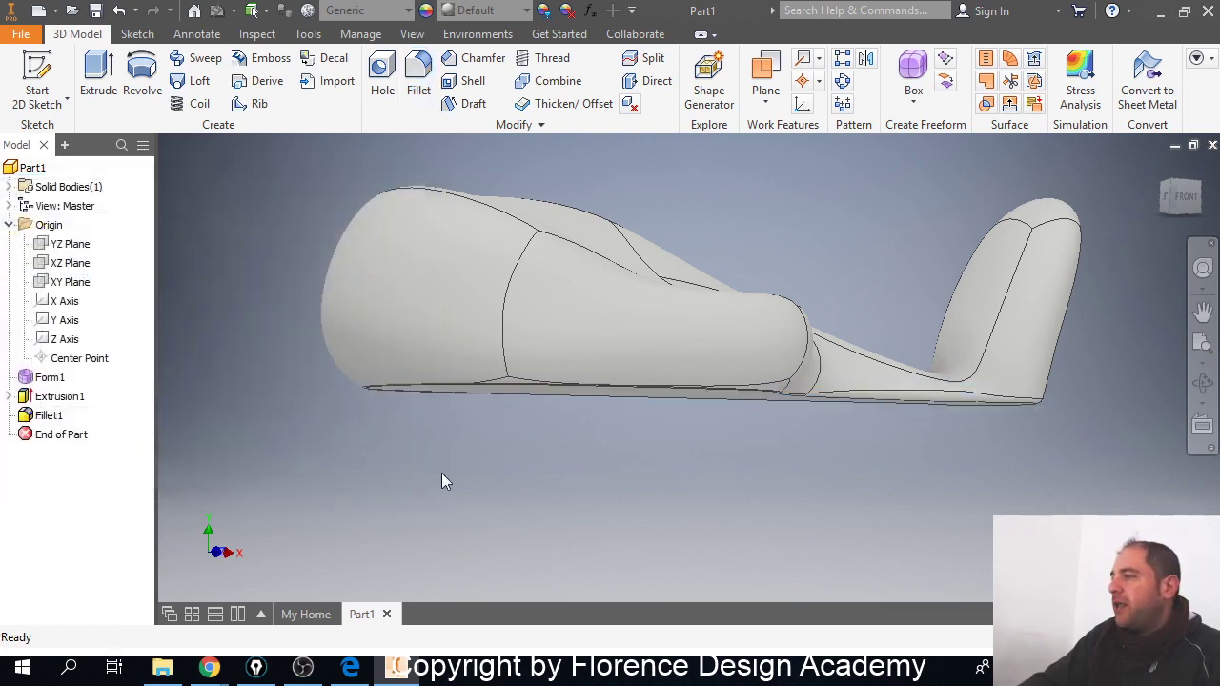
# Step: Examine the filleted bottom edge of the body from the side and from below
pyautogui.moveTo(696, 450)
pyautogui.keyDown('shift'); pyautogui.mouseDown(button='middle')
pyautogui.moveTo(610, 444)
pyautogui.moveTo(747, 458)
pyautogui.moveTo(851, 437)
pyautogui.moveTo(691, 432)
pyautogui.mouseUp(button='middle'); pyautogui.keyUp('shift')
pyautogui.scroll(3, 876, 387)
pyautogui.scroll(-6, 874, 387)
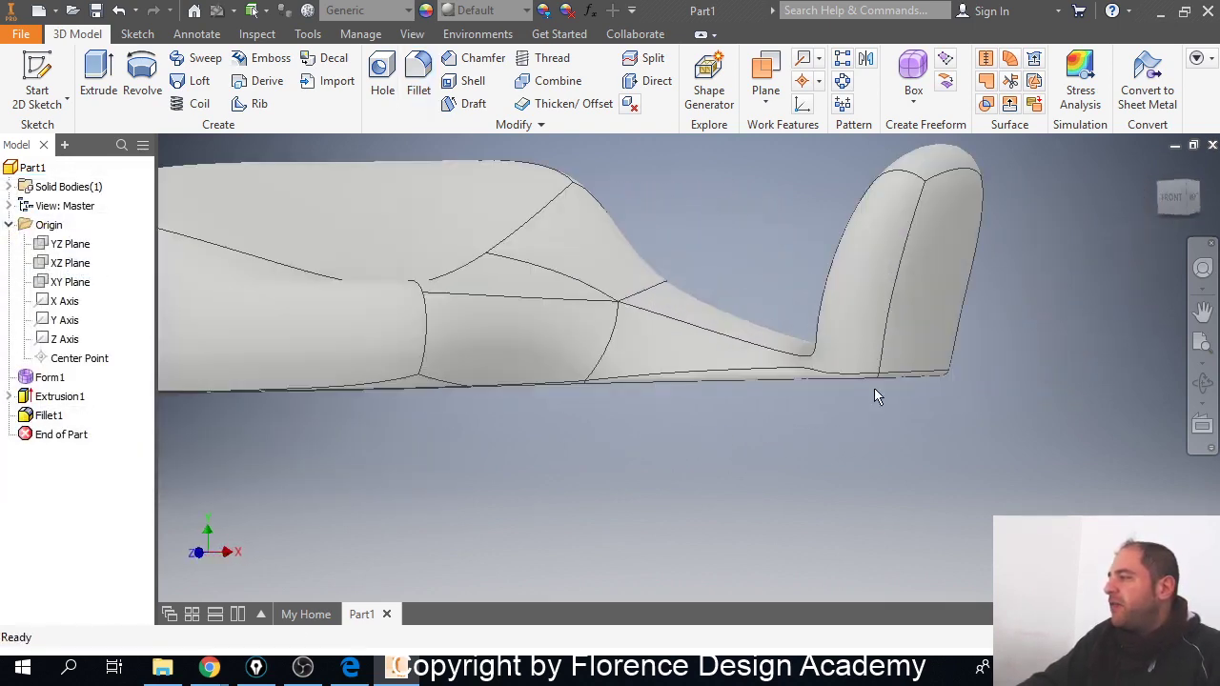
pyautogui.keyDown('shift'); pyautogui.moveTo(842, 411); pyautogui.dragTo(908, 410, button='middle'); pyautogui.keyUp('shift')
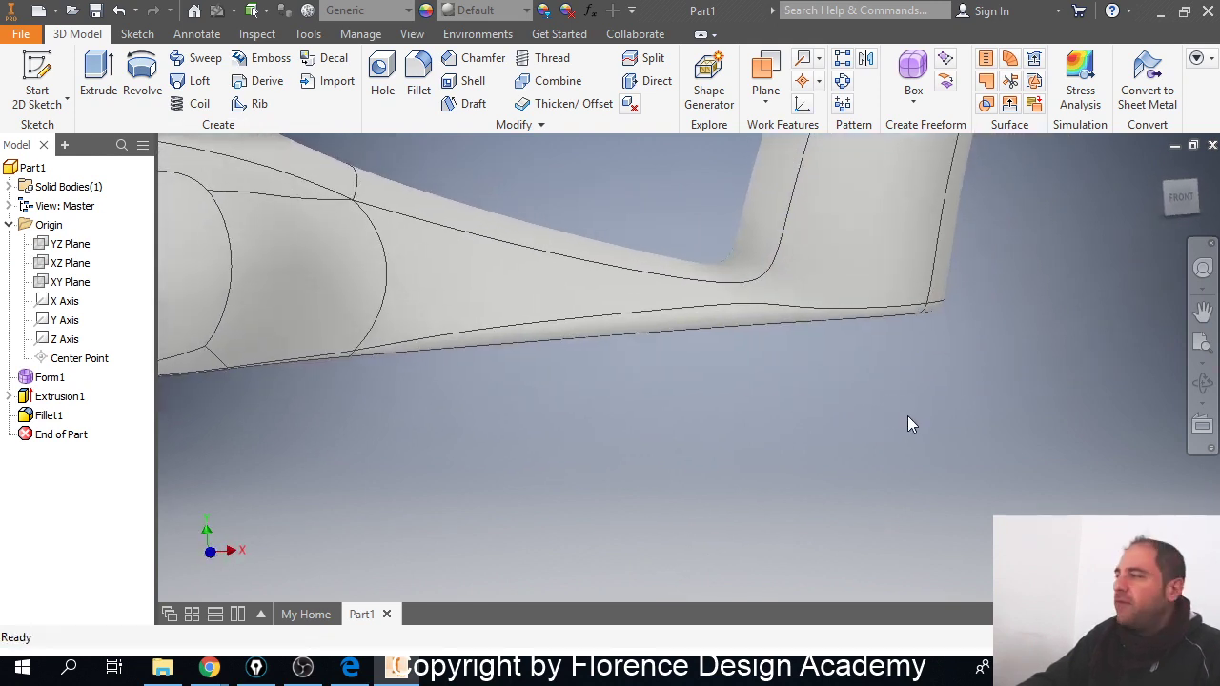
pyautogui.scroll(5, 908, 416)
pyautogui.keyDown('shift'); pyautogui.moveTo(780, 434); pyautogui.dragTo(849, 414, button='middle'); pyautogui.keyUp('shift')
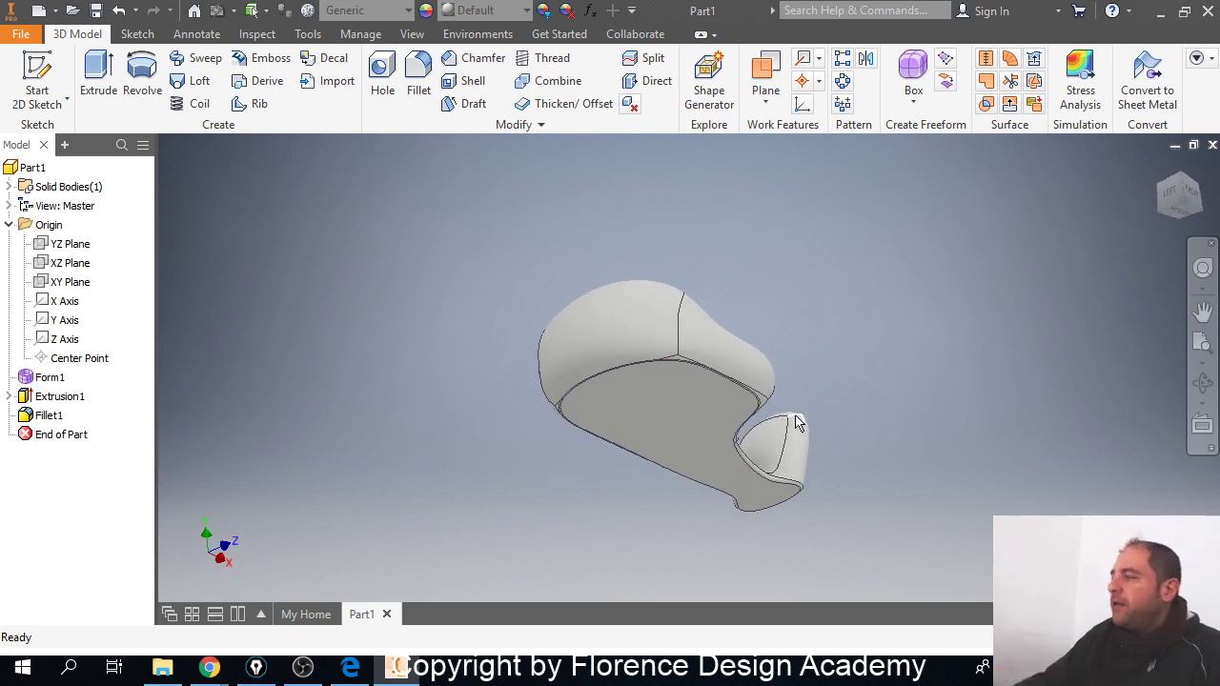
pyautogui.keyDown('shift'); pyautogui.moveTo(714, 423); pyautogui.dragTo(754, 422, button='middle'); pyautogui.keyUp('shift')
pyautogui.scroll(5, 755, 421)
pyautogui.scroll(-8, 758, 425)
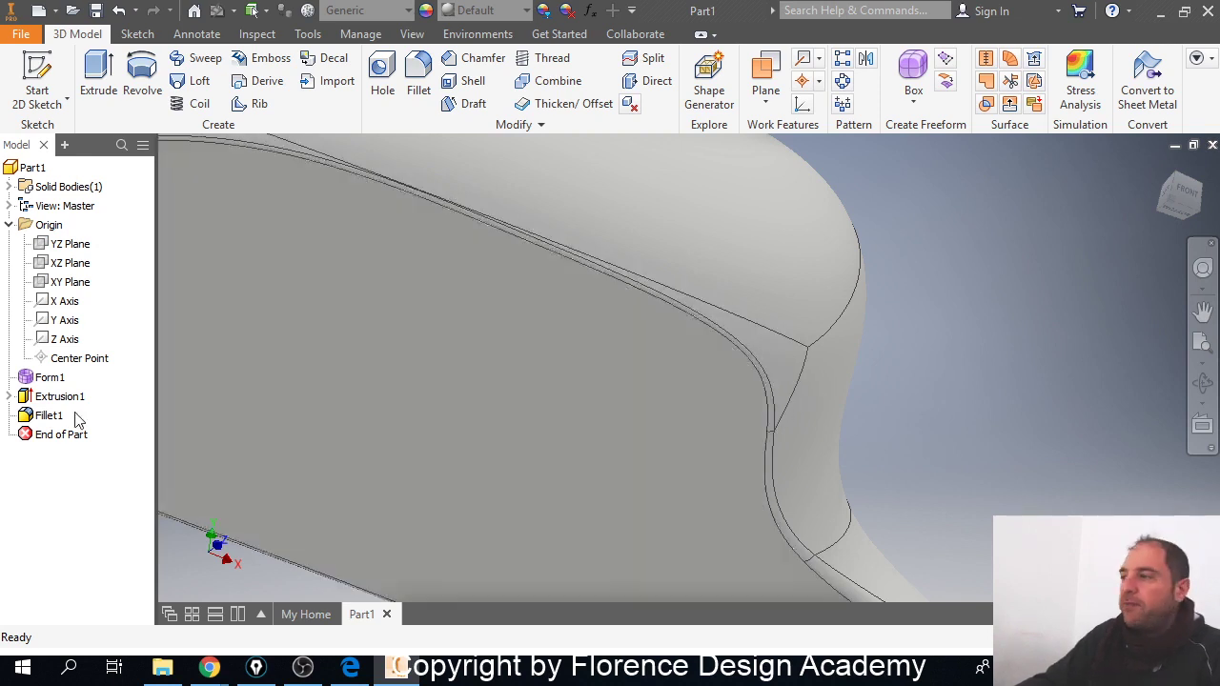
# Step: Delete the fillet from the edge around the bottom face
pyautogui.click(44, 416)
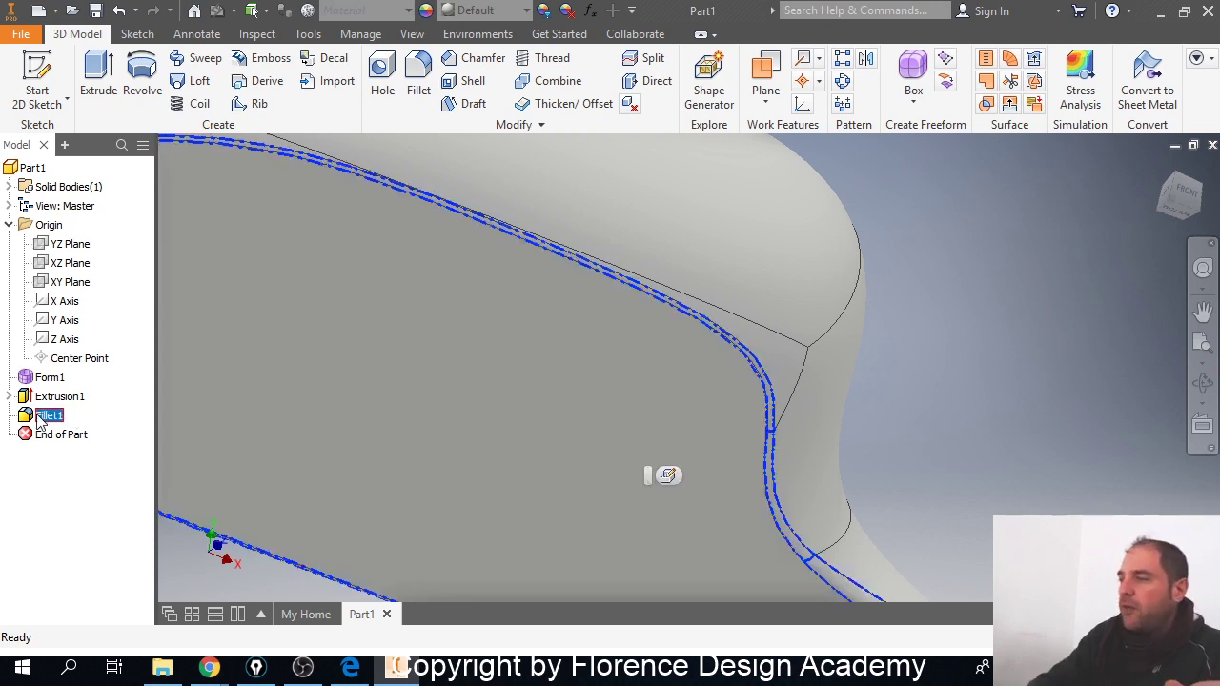
pyautogui.press('Delete')
pyautogui.scroll(-3, 477, 315)
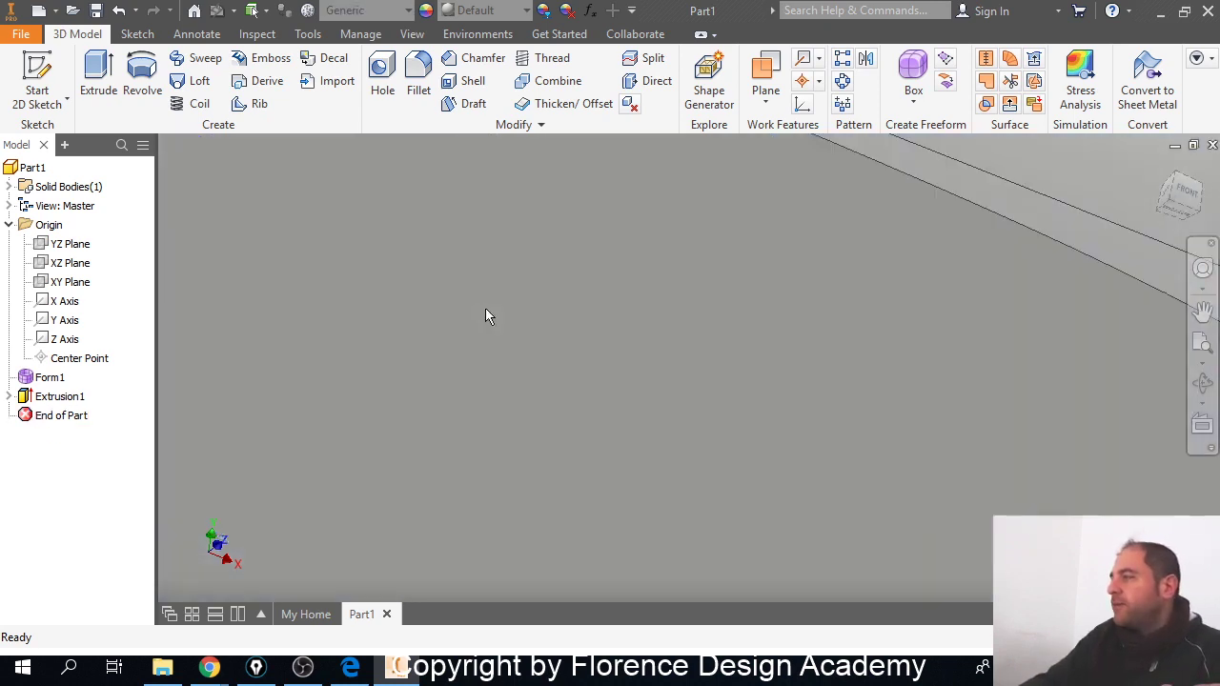
pyautogui.scroll(5, 486, 309)
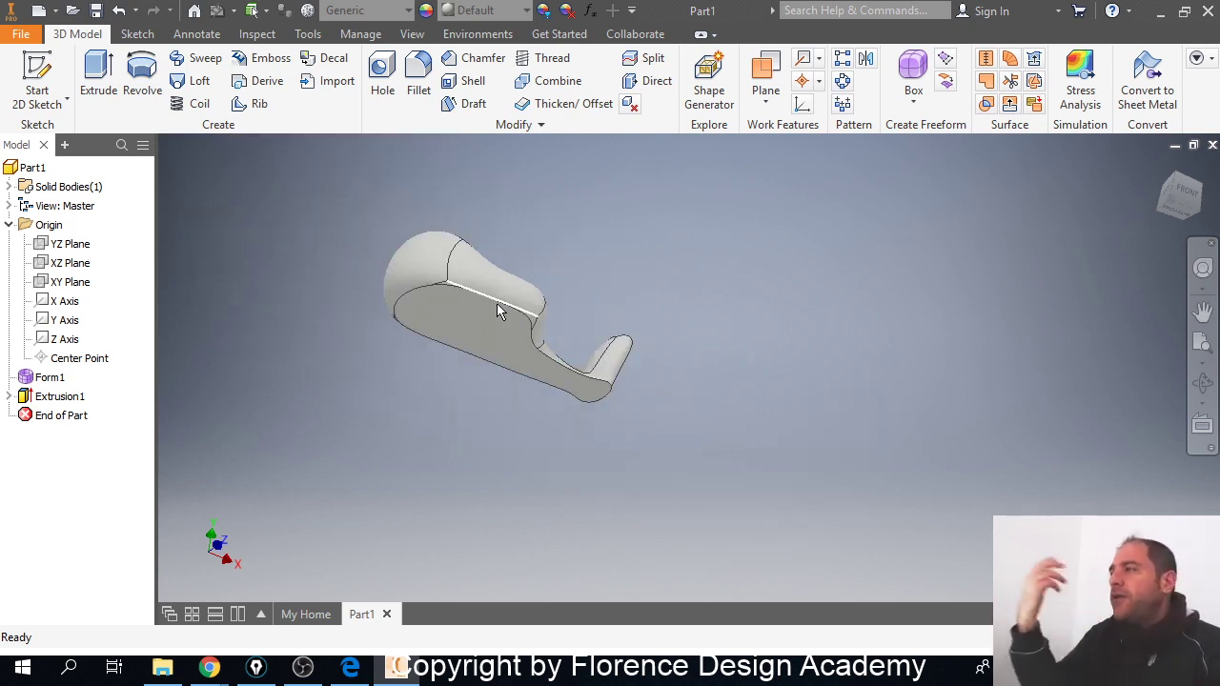
# Step: Try to shell the body inward with the flat bottom face removed and a 0.5 mm wall thickness
pyautogui.moveTo(496, 310)
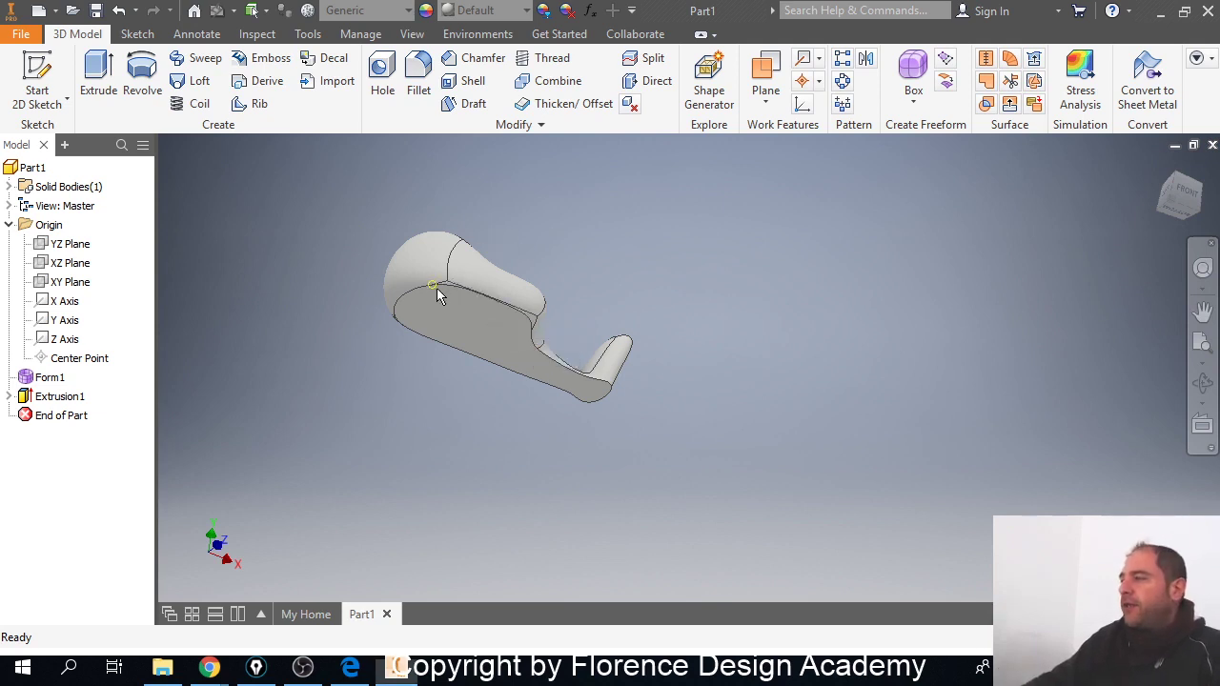
pyautogui.scroll(2, 437, 288)
pyautogui.scroll(-2, 438, 273)
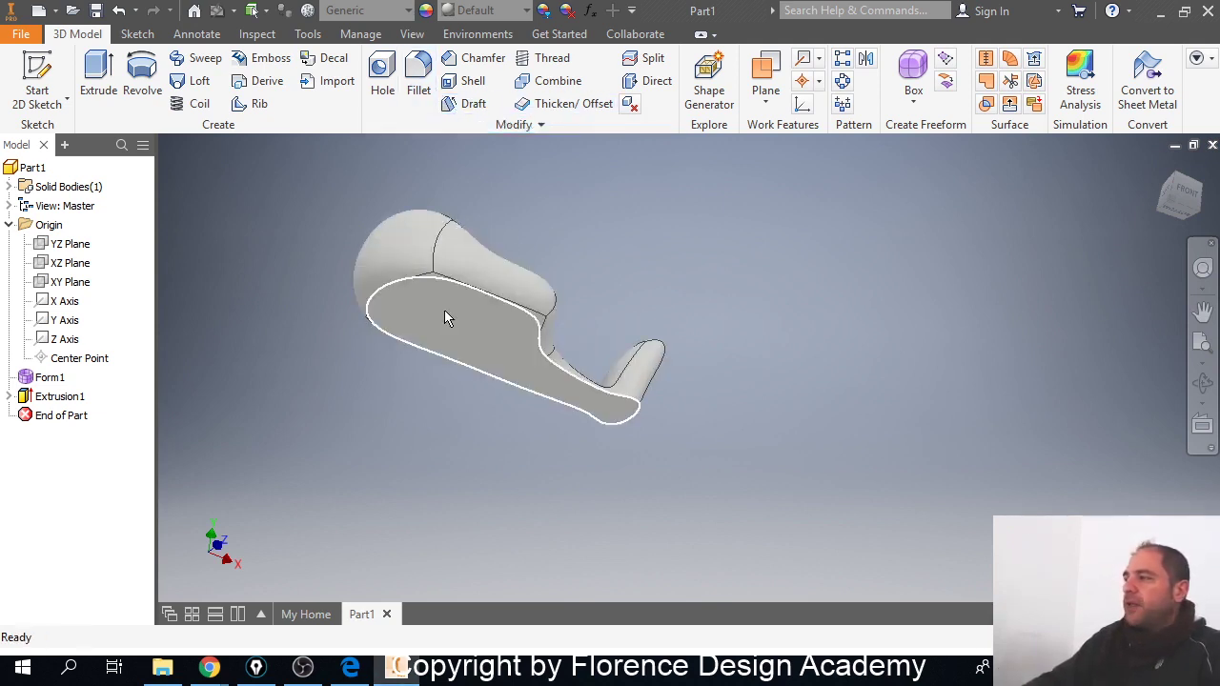
pyautogui.click(444, 310)
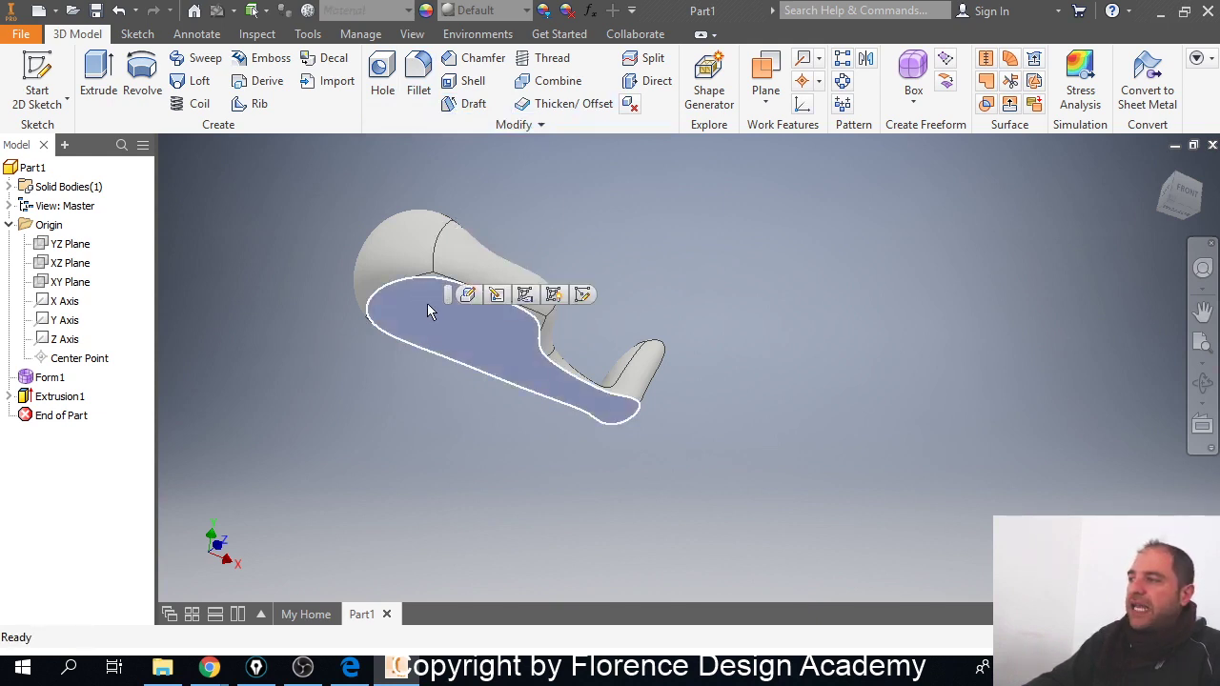
pyautogui.moveTo(416, 302); pyautogui.dragTo(427, 322, button='middle')
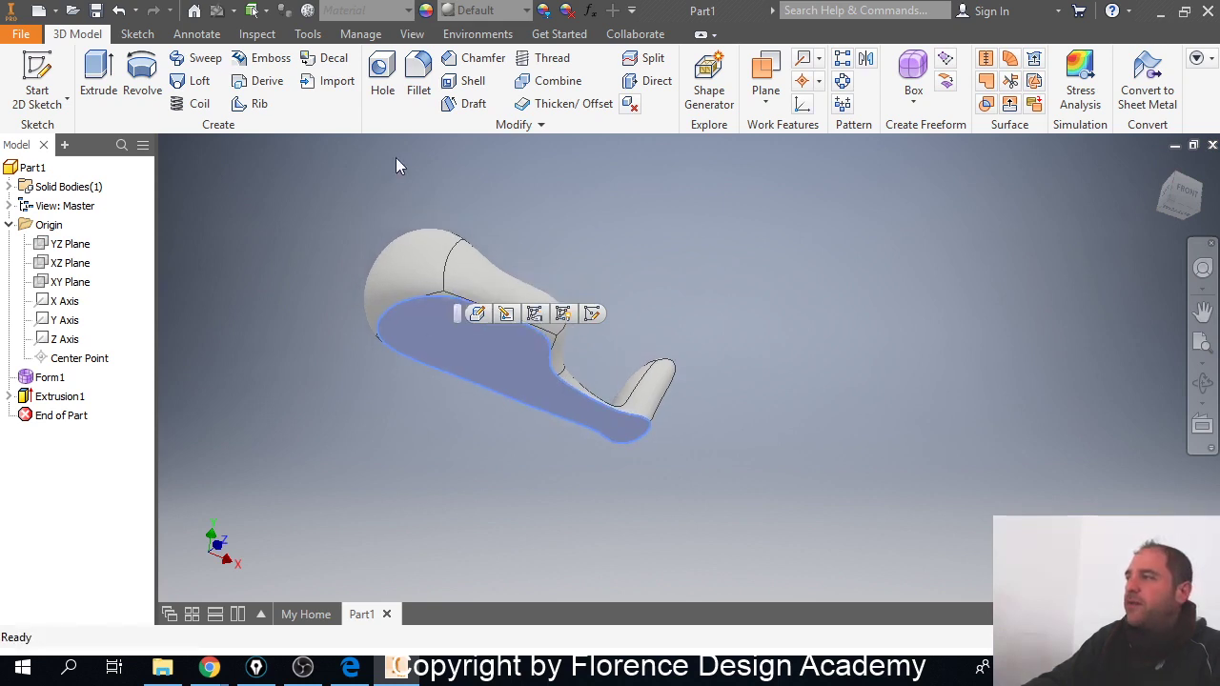
pyautogui.click(469, 84)
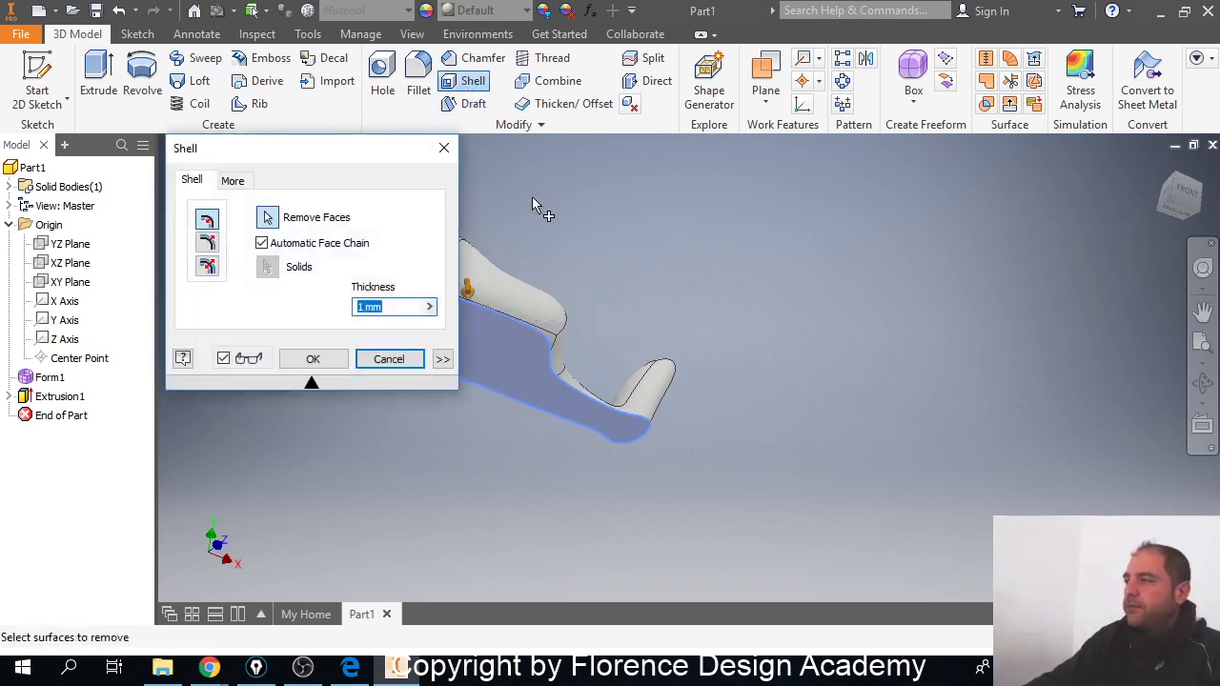
pyautogui.moveTo(532, 196); pyautogui.dragTo(650, 240, button='middle')
pyautogui.keyDown('shift'); pyautogui.moveTo(562, 349); pyautogui.dragTo(545, 305, button='middle'); pyautogui.keyUp('shift')
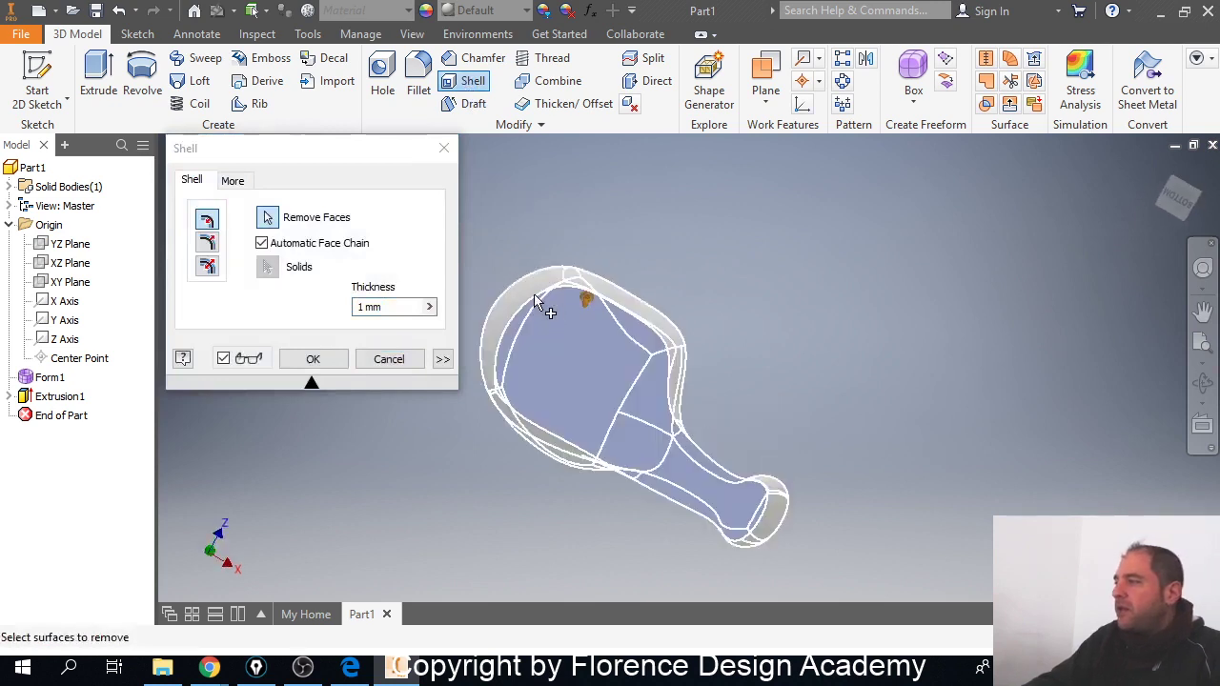
pyautogui.scroll(-5, 553, 353)
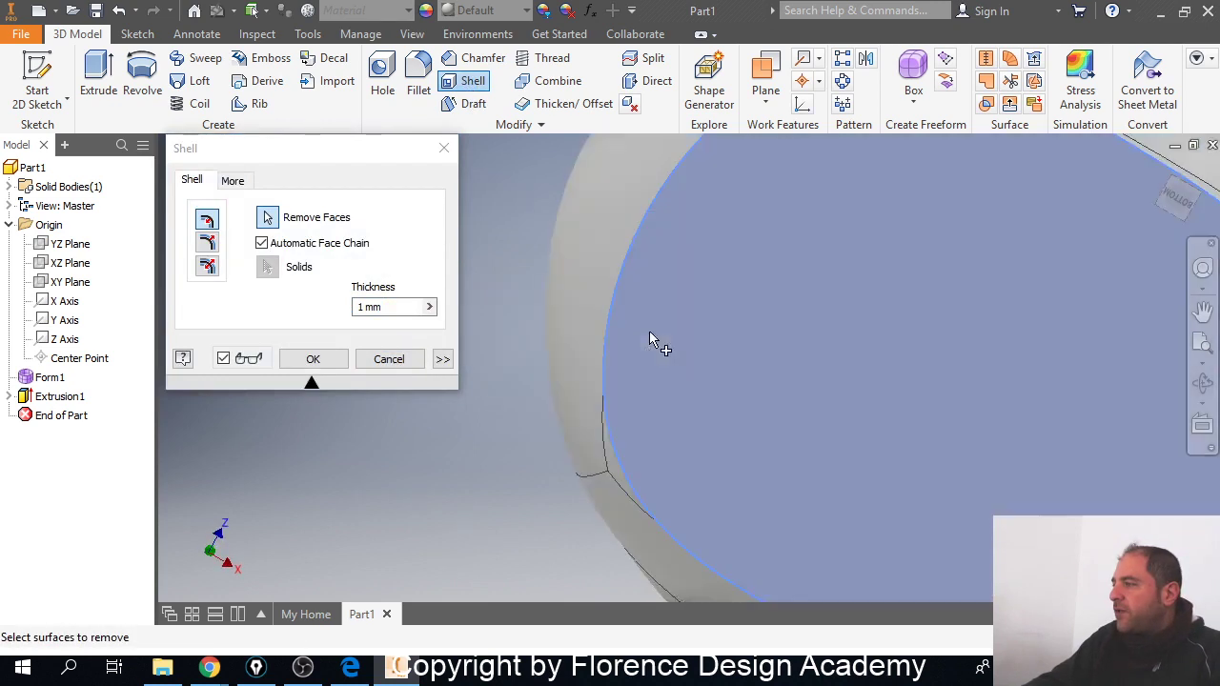
pyautogui.click(393, 309)
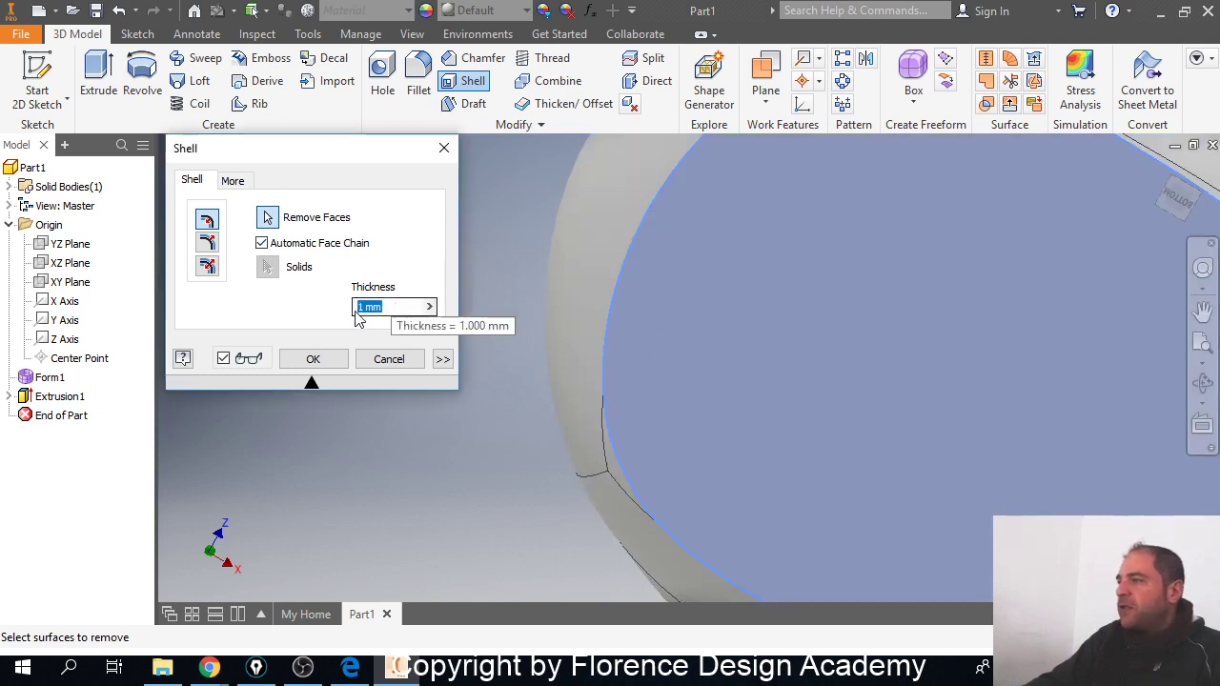
pyautogui.write('.5')
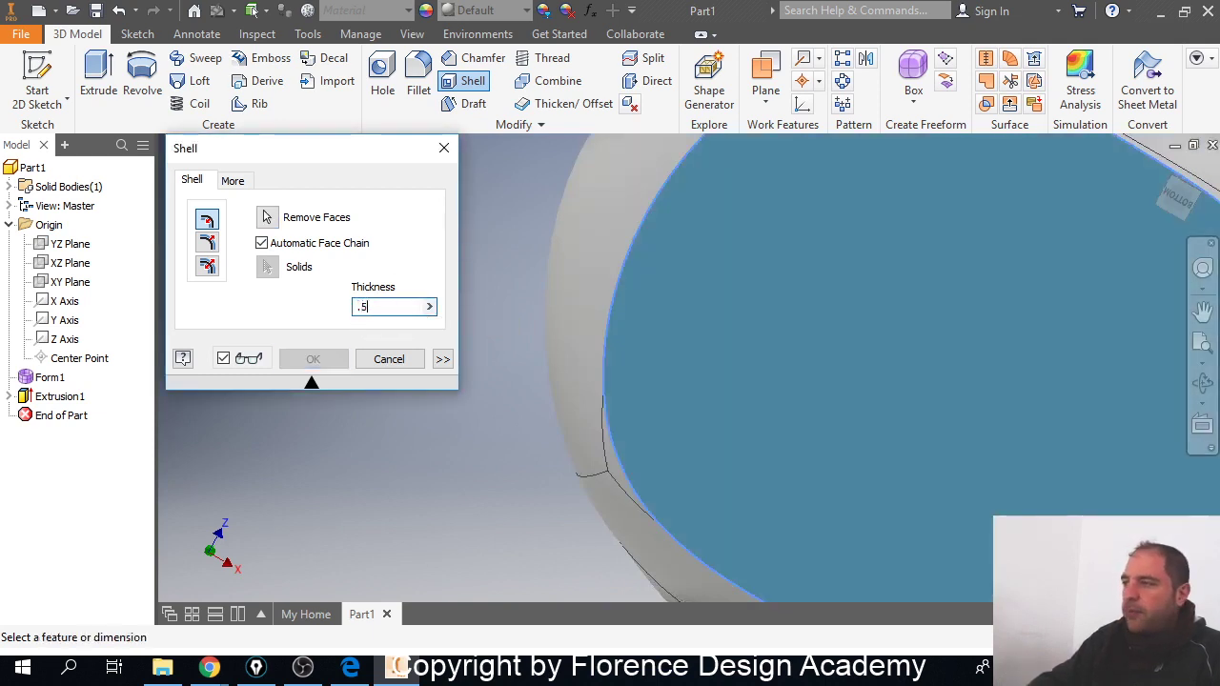
pyautogui.press('Return')
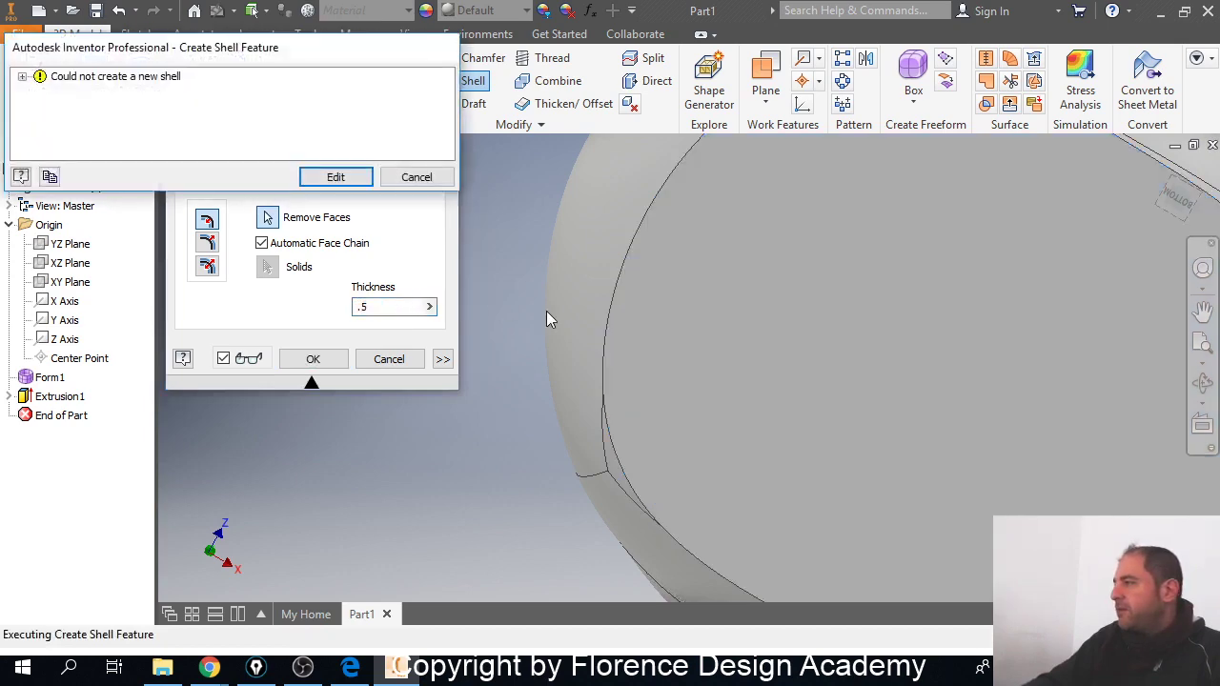
pyautogui.click(417, 179)
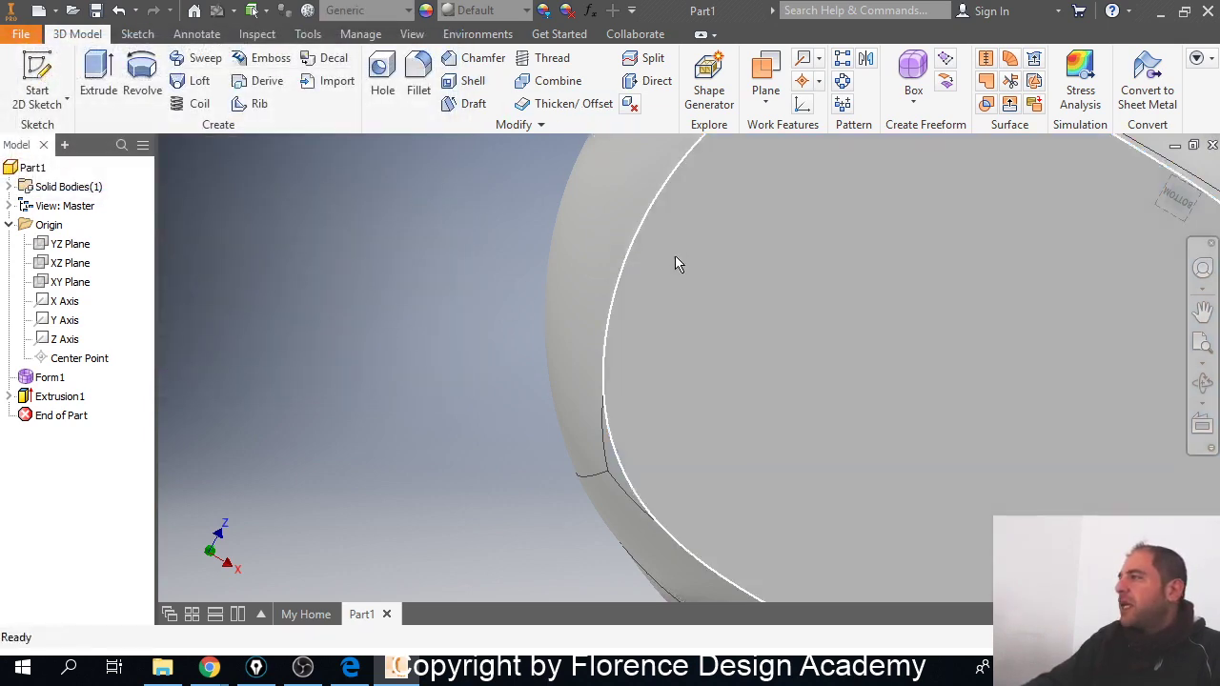
pyautogui.click(468, 84)
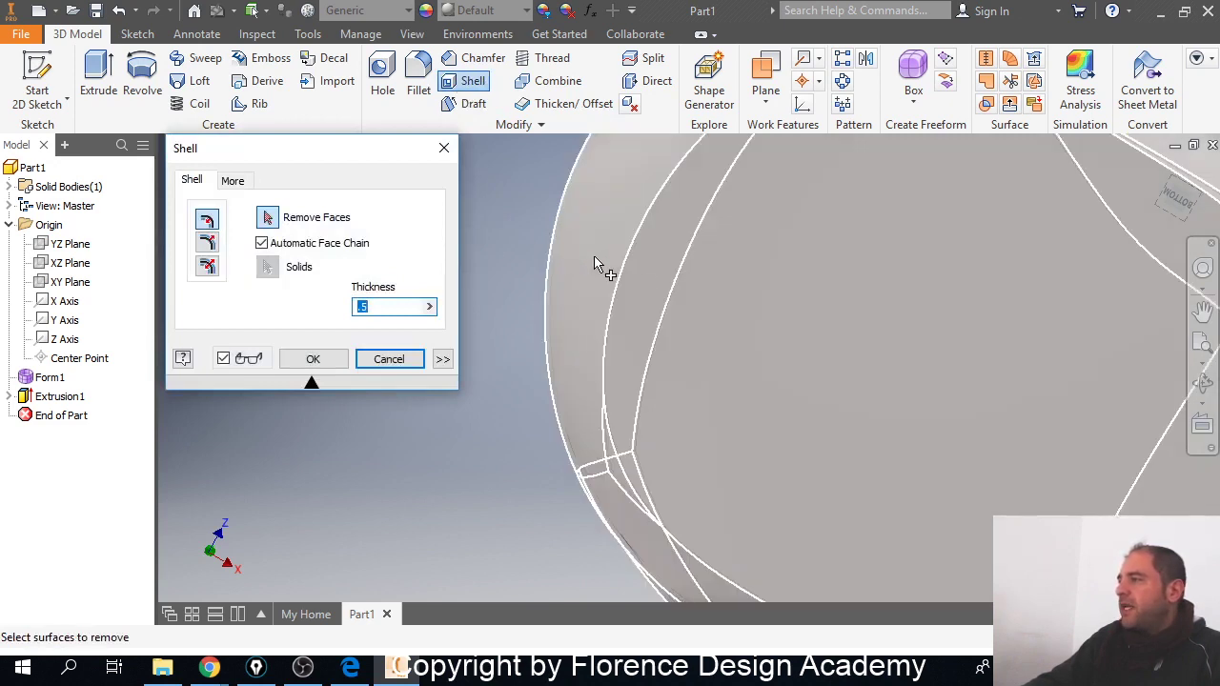
pyautogui.click(596, 267)
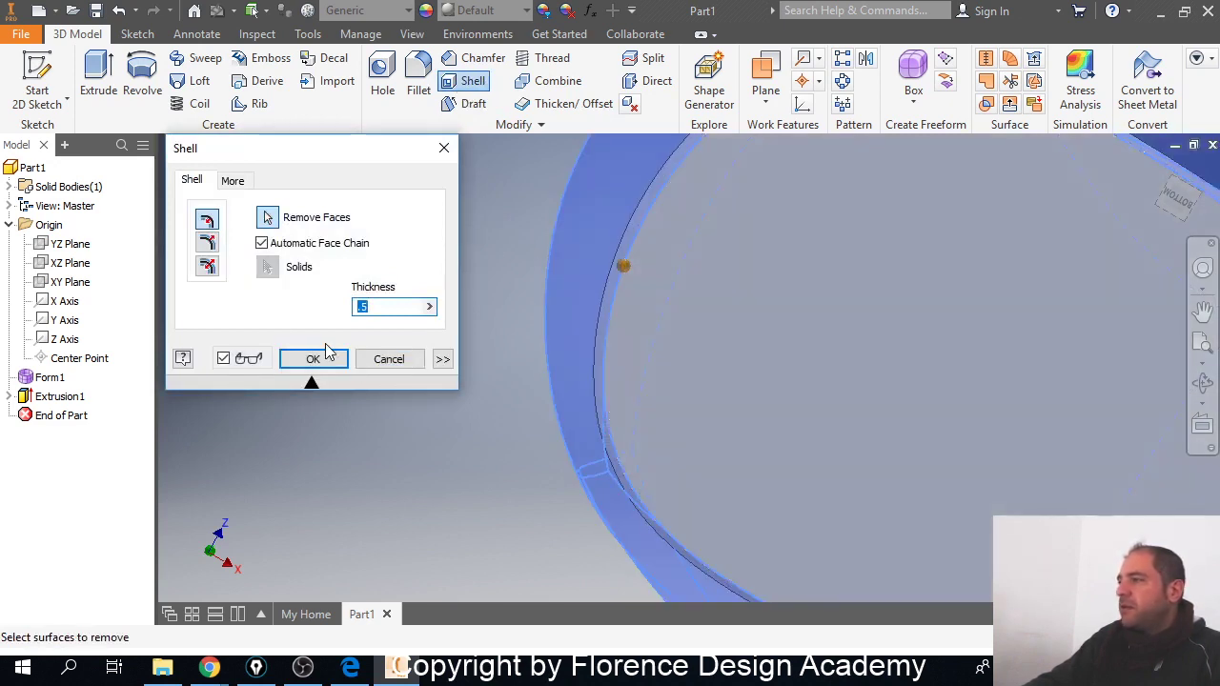
pyautogui.click(408, 361)
# Step: Try an outside shell 0.5 mm thick with the flat bottom face removed, changing the removed faces and turning off automatic face chaining
pyautogui.click(717, 303)
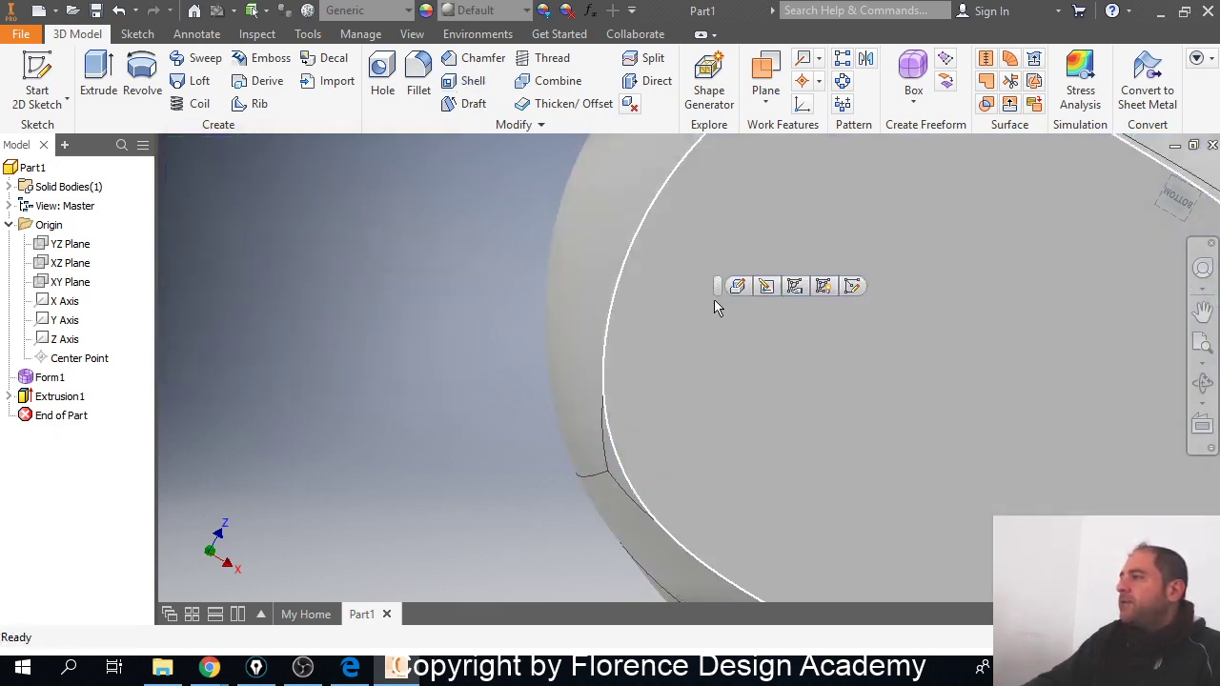
pyautogui.click(468, 82)
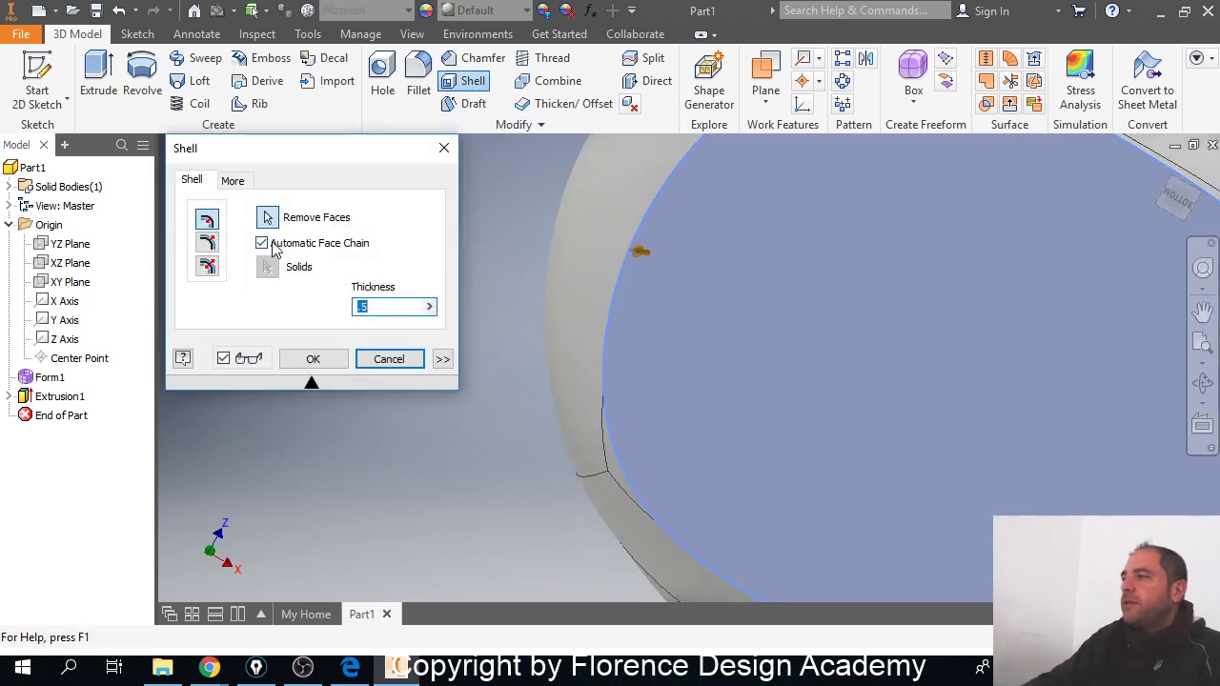
pyautogui.scroll(-10, 590, 341)
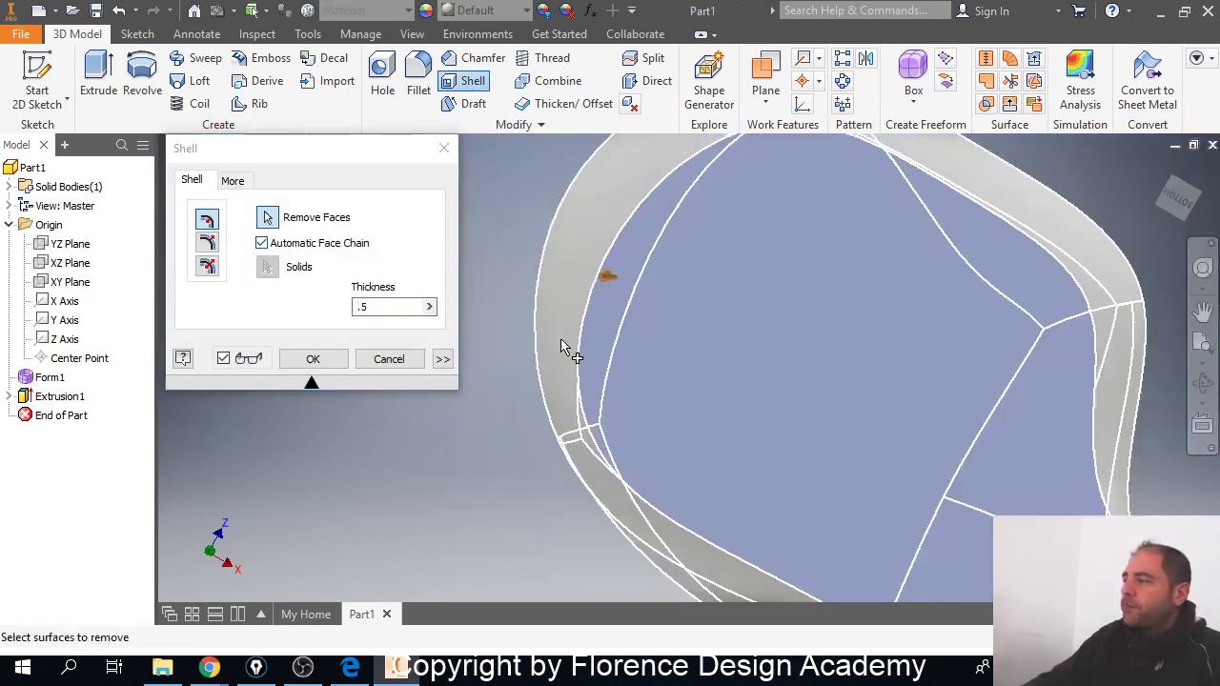
pyautogui.keyDown('shift'); pyautogui.moveTo(670, 370); pyautogui.dragTo(751, 372, button='middle'); pyautogui.keyUp('shift')
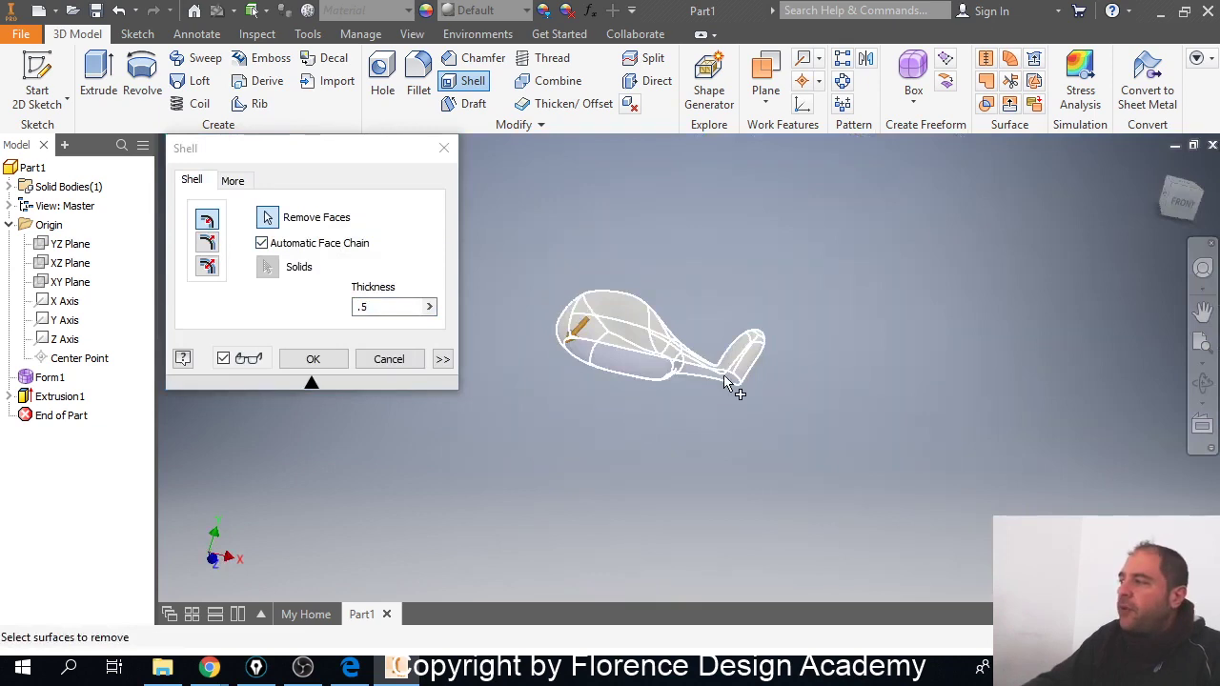
pyautogui.scroll(-2, 717, 382)
pyautogui.scroll(6, 710, 382)
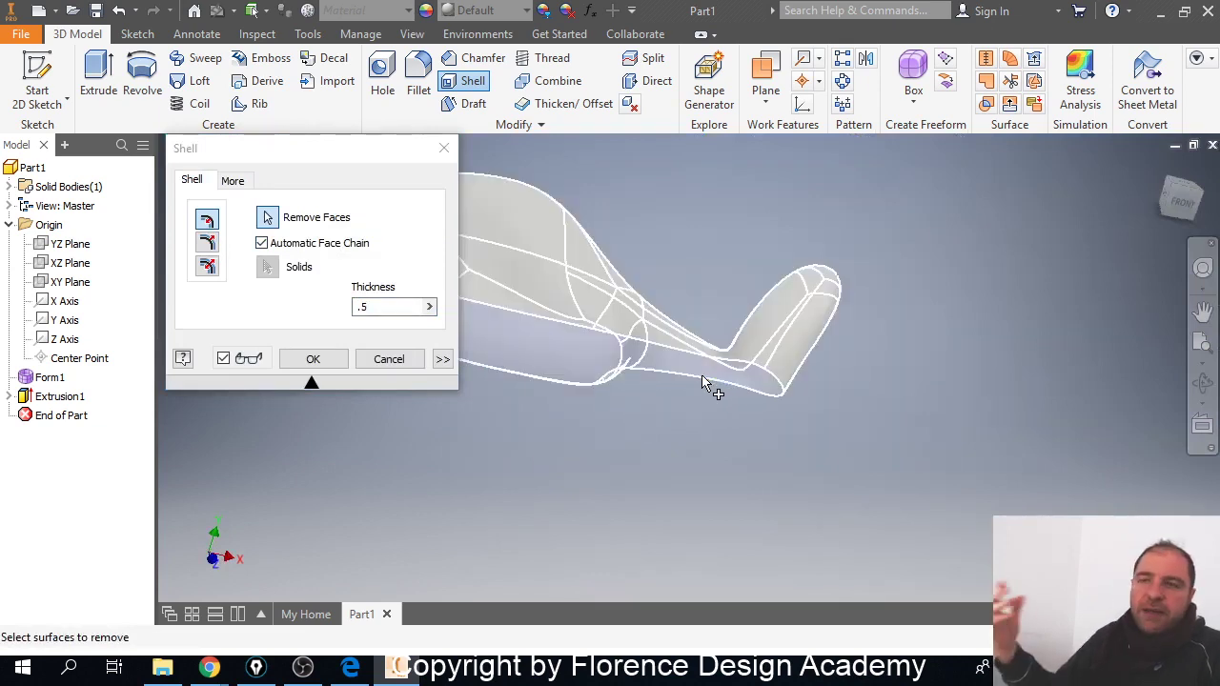
pyautogui.click(211, 245)
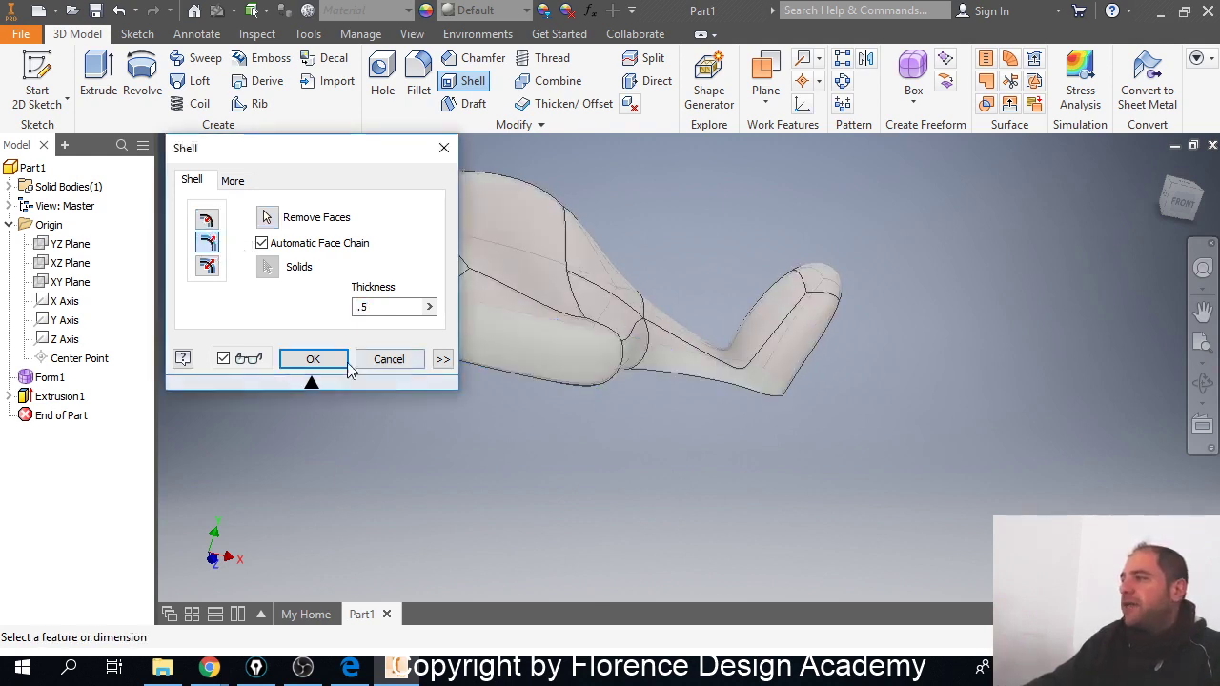
pyautogui.moveTo(627, 384); pyautogui.dragTo(757, 375, button='middle')
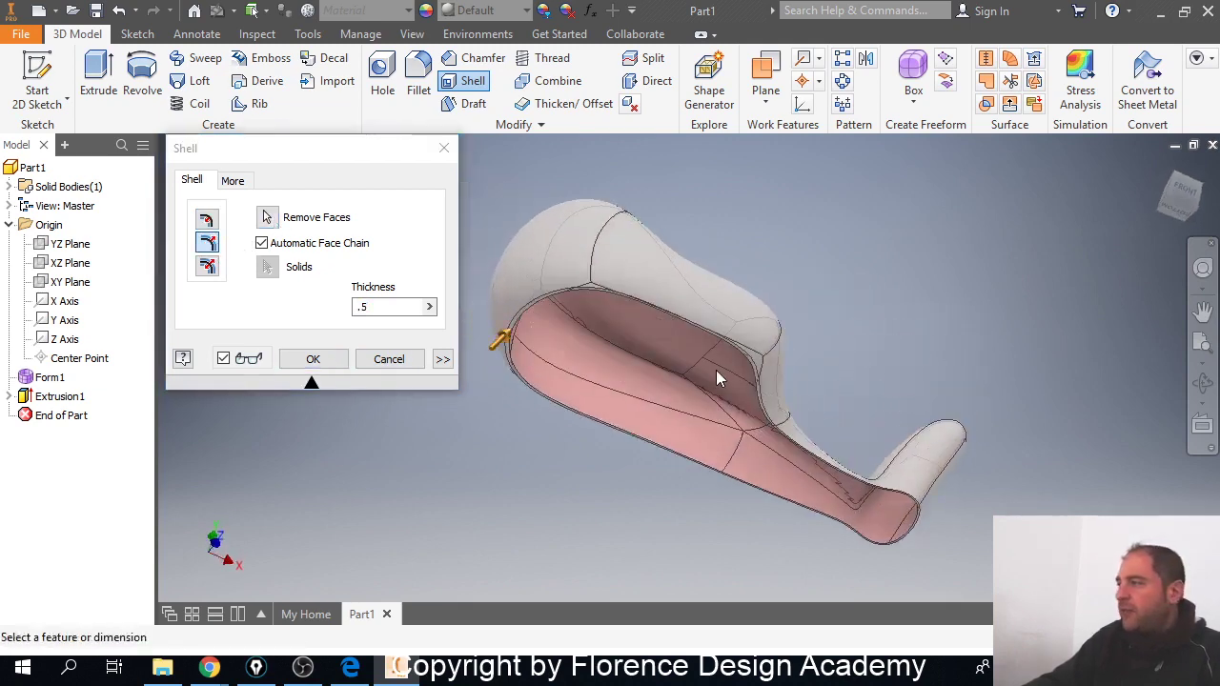
pyautogui.click(268, 218)
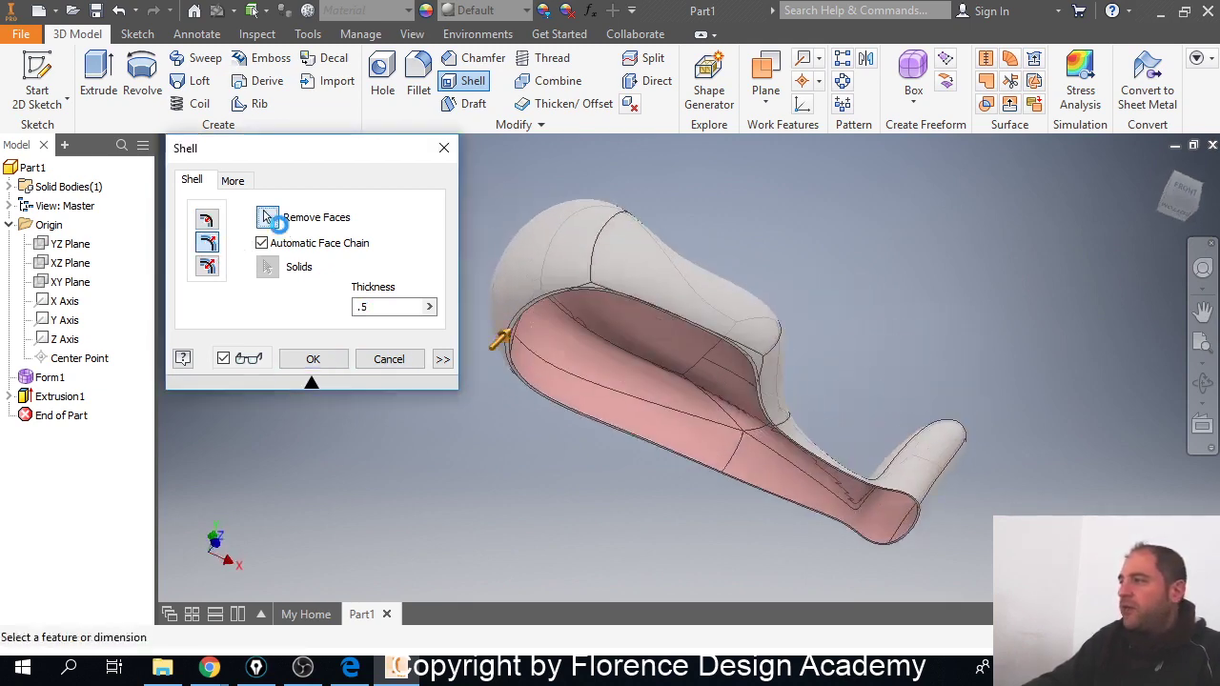
pyautogui.click(575, 355)
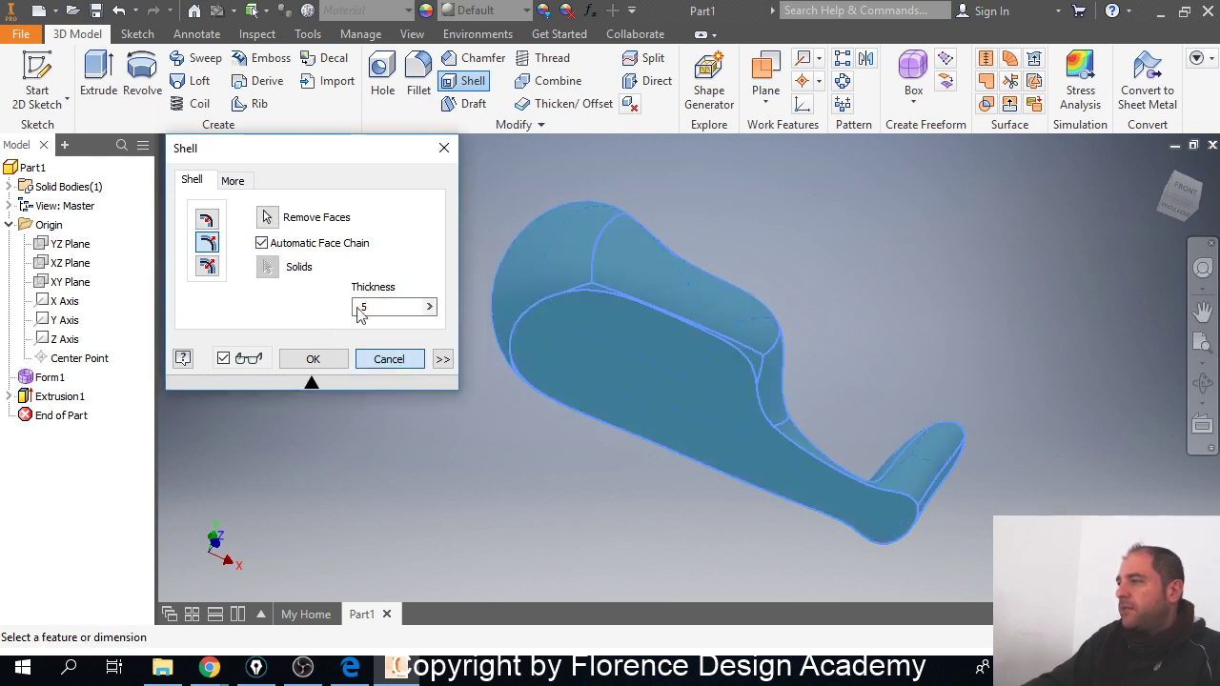
pyautogui.click(298, 244)
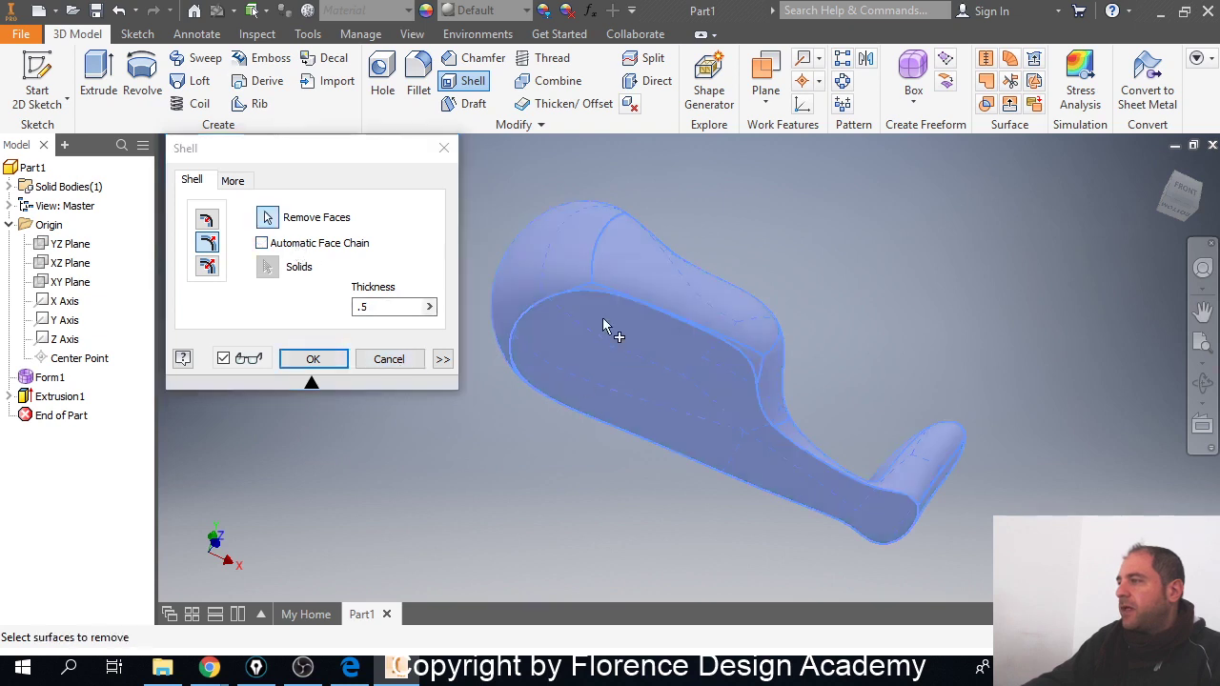
pyautogui.click(388, 359)
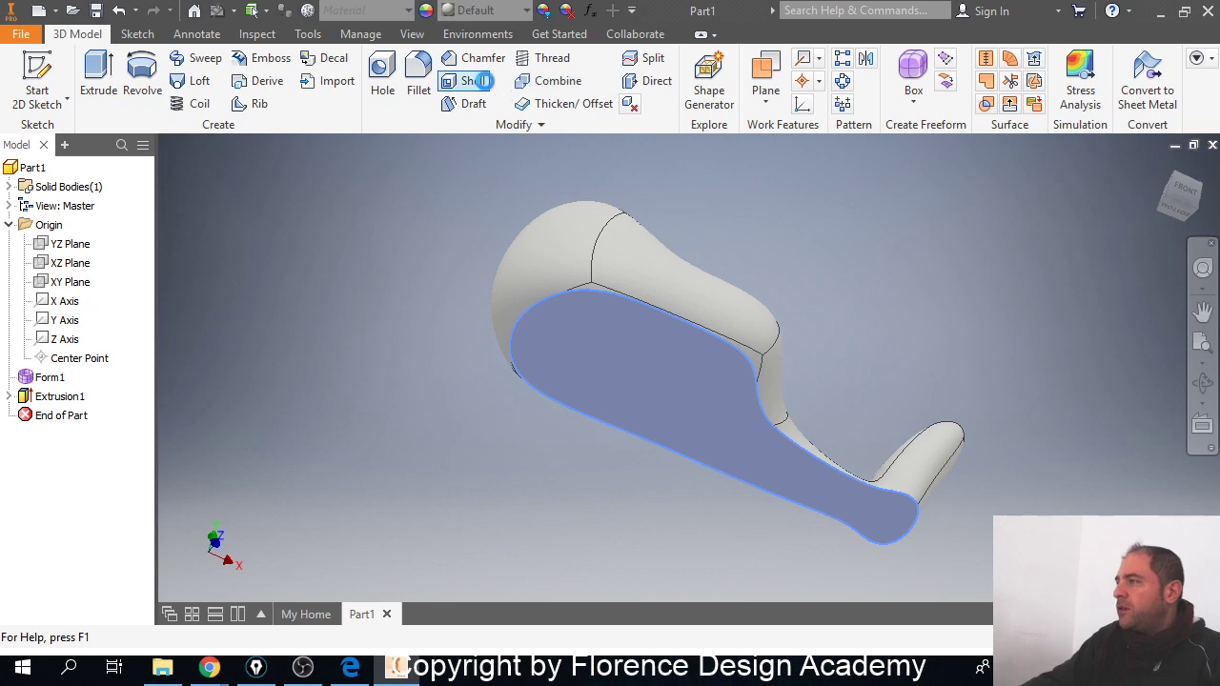
# Step: Shell the body toward the outside with a 0.5 mm thickness, removing the flat bottom face
pyautogui.click(481, 81)
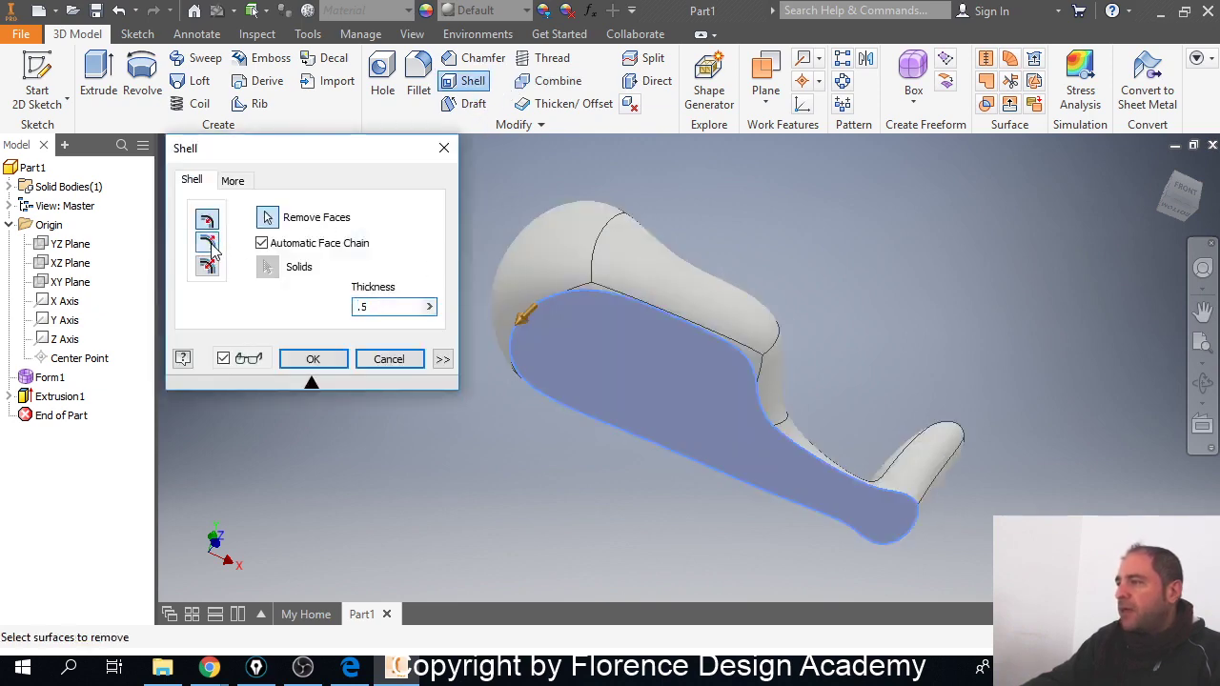
pyautogui.click(372, 308)
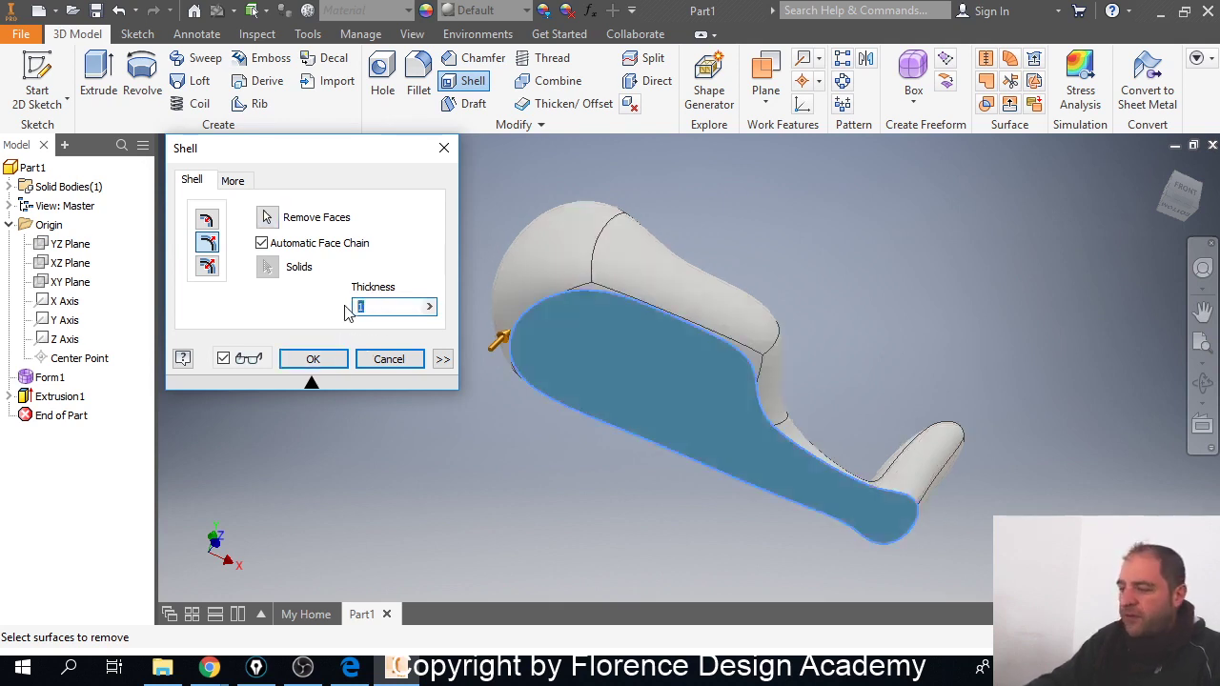
pyautogui.write('.5')
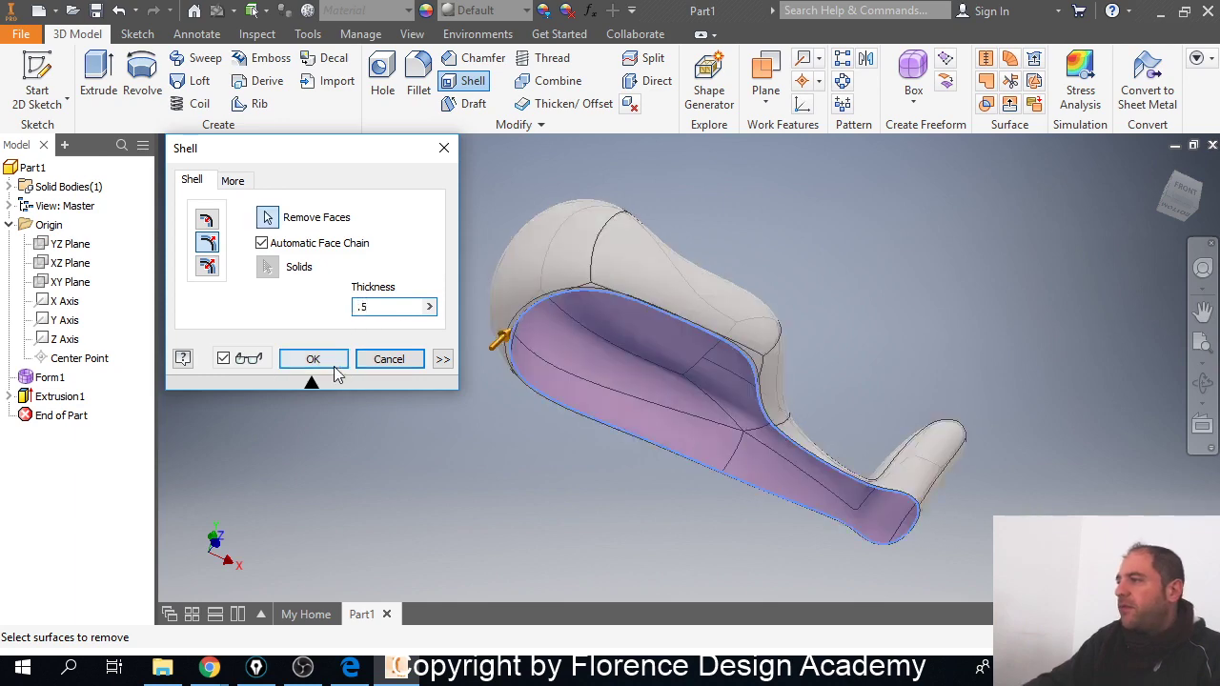
pyautogui.click(324, 360)
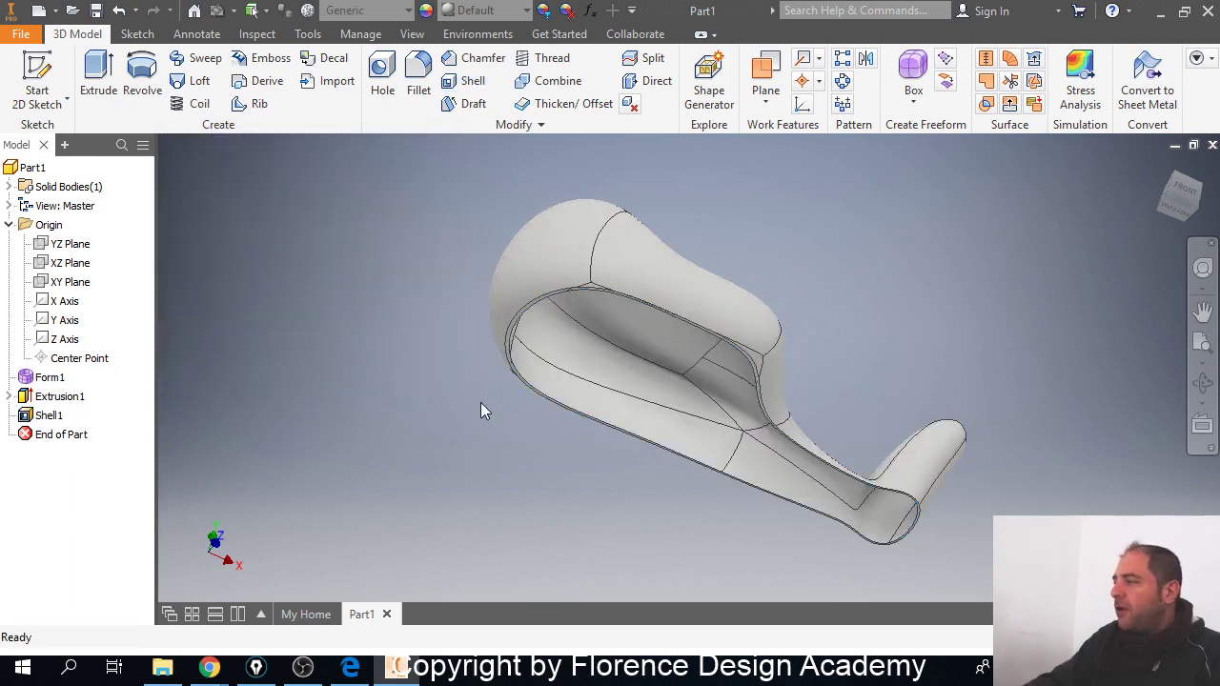
# Step: Examine the shelled body from below and from the front, and highlight its shell, extrusion and freeform features
pyautogui.moveTo(480, 402); pyautogui.dragTo(340, 365, button='middle')
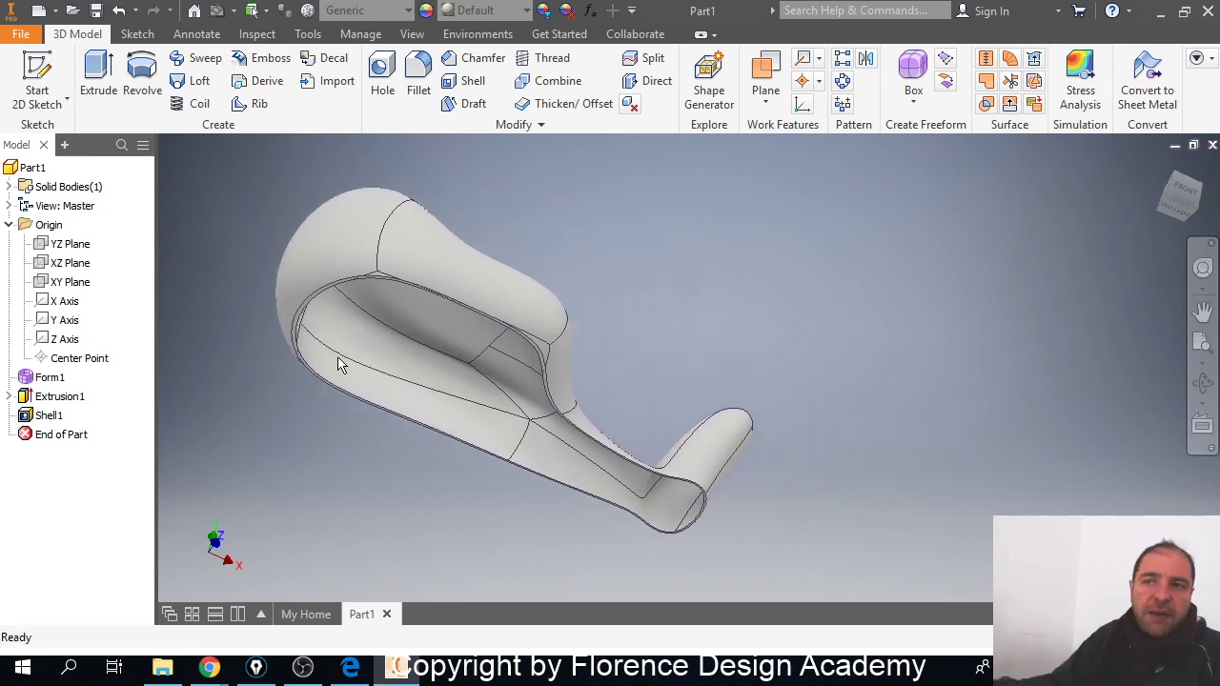
pyautogui.keyDown('shift'); pyautogui.moveTo(428, 308); pyautogui.dragTo(610, 337, button='middle'); pyautogui.keyUp('shift')
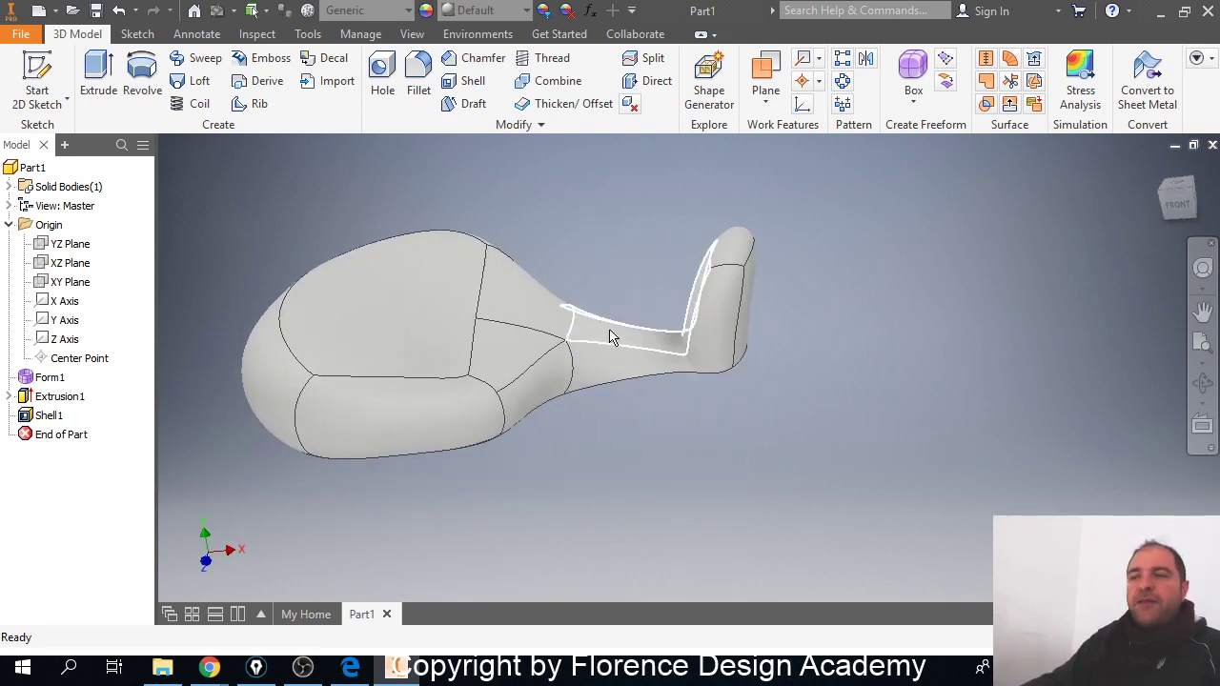
pyautogui.moveTo(640, 368)
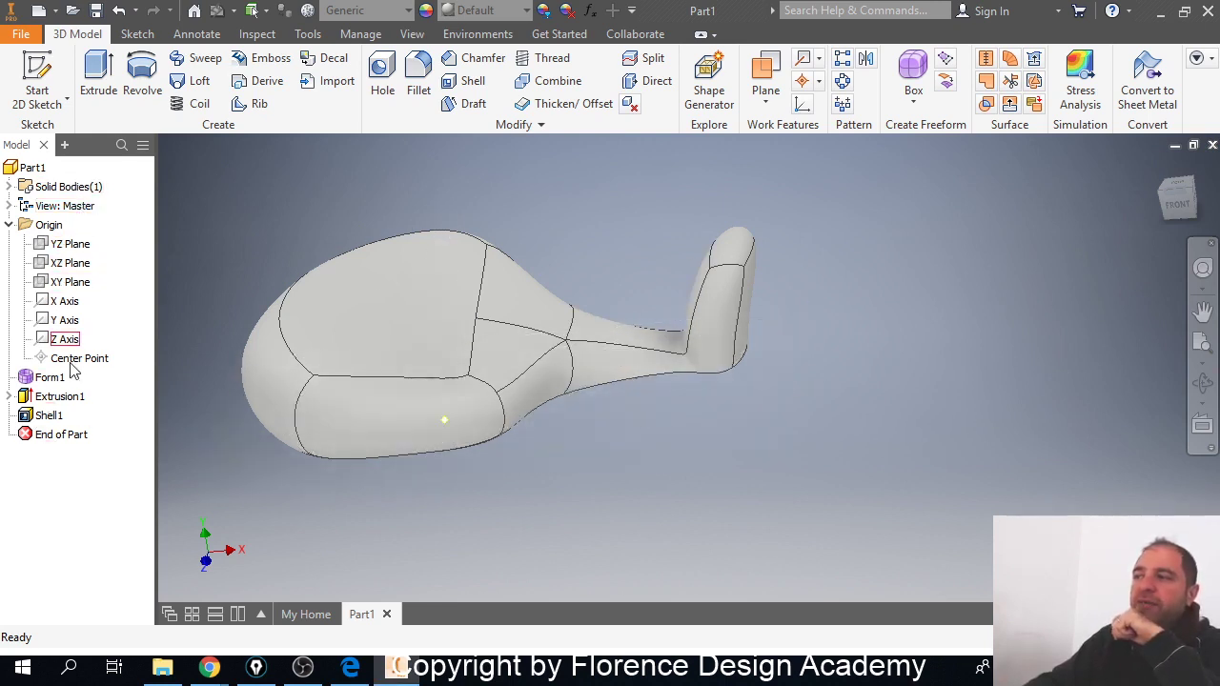
pyautogui.moveTo(429, 336); pyautogui.dragTo(504, 346, button='middle')
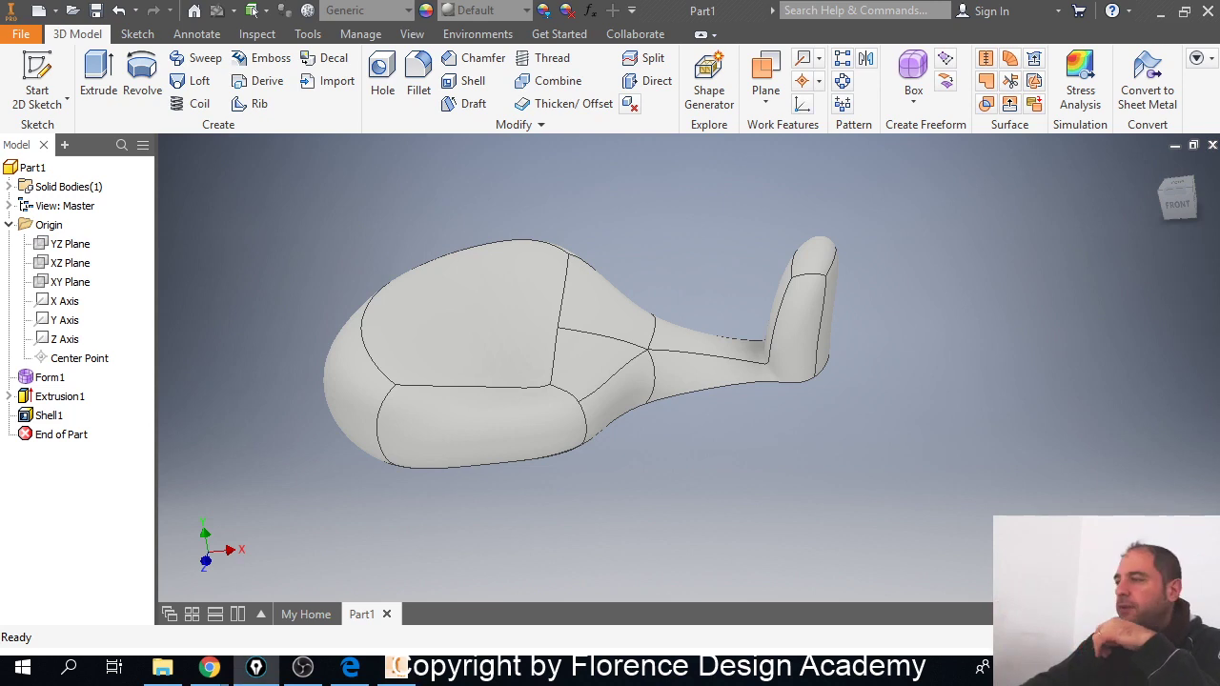
pyautogui.click(46, 417)
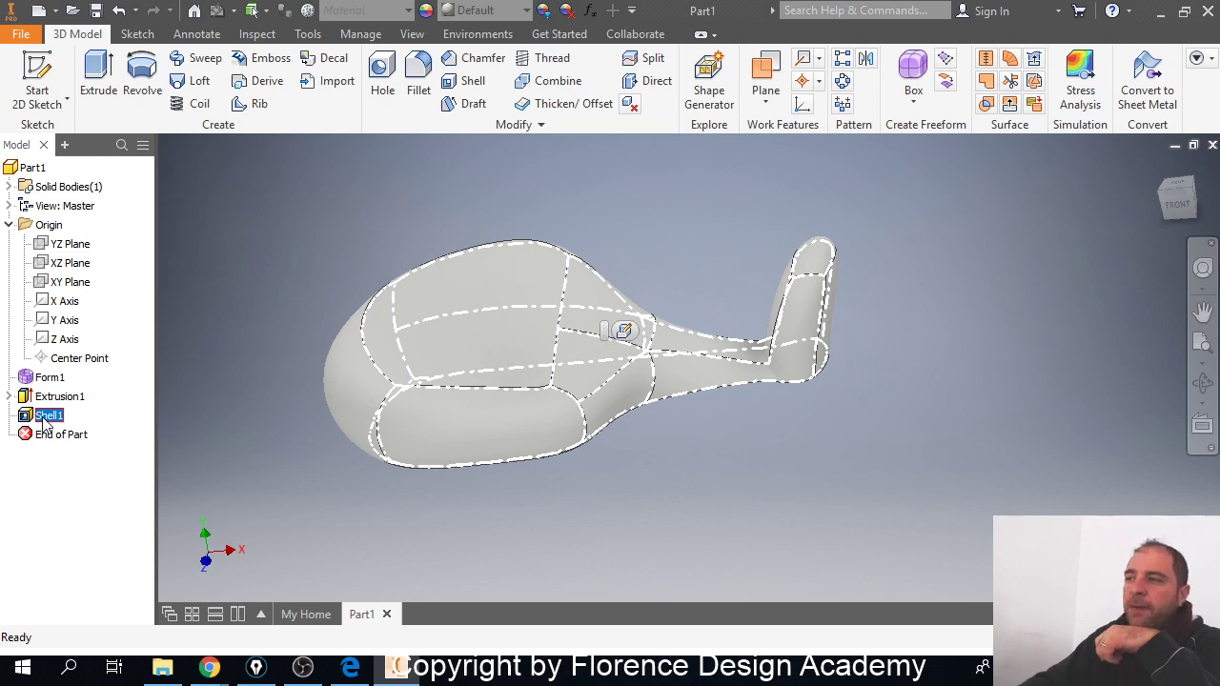
pyautogui.click(38, 398)
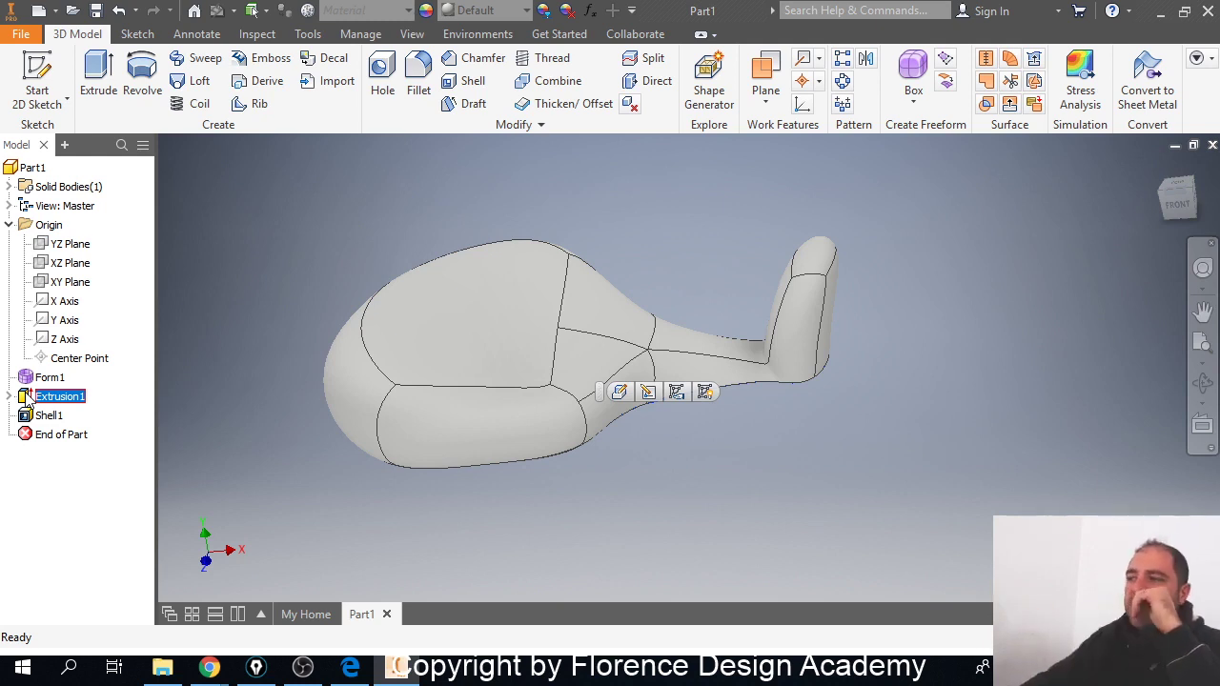
pyautogui.click(29, 381)
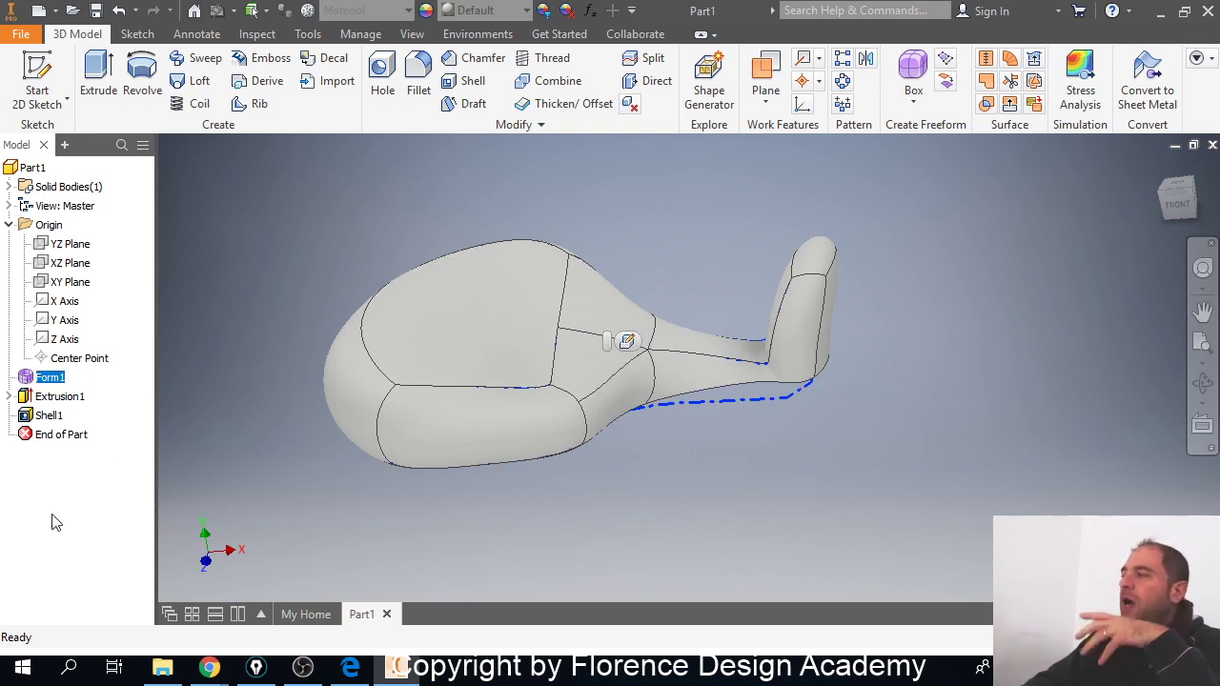
# Step: Review the settings of the shell and the extrusion cut, closing each feature without changing any values
pyautogui.click(29, 420)
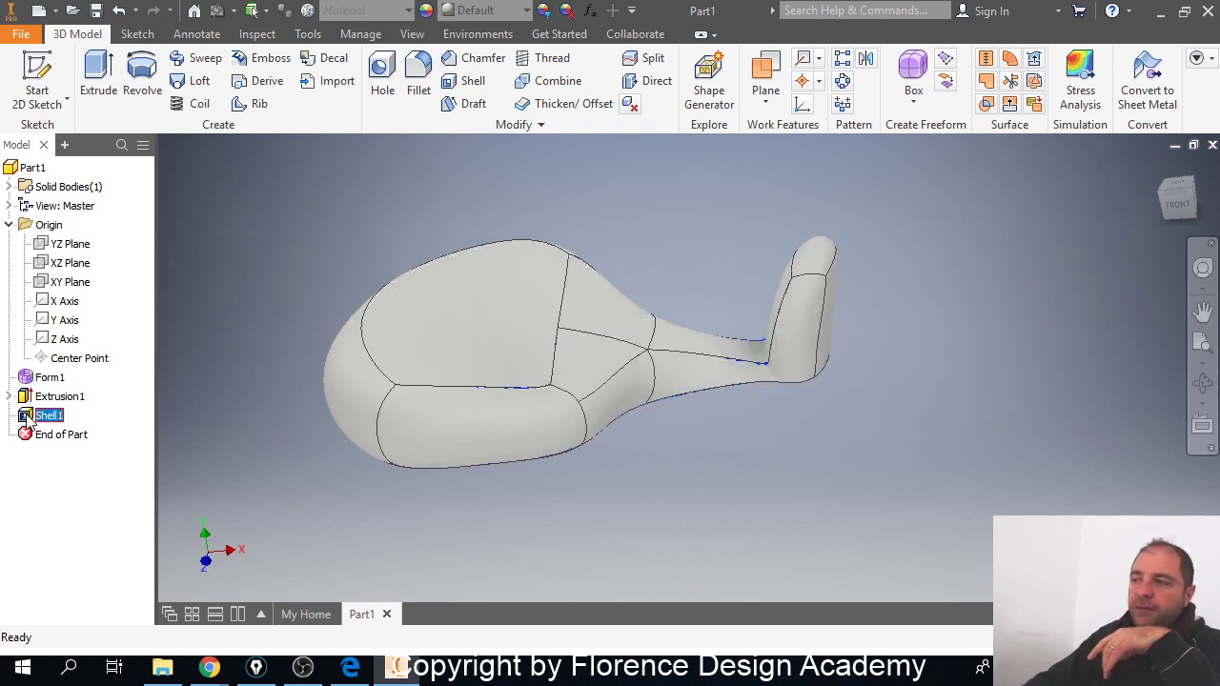
pyautogui.doubleClick(29, 420)
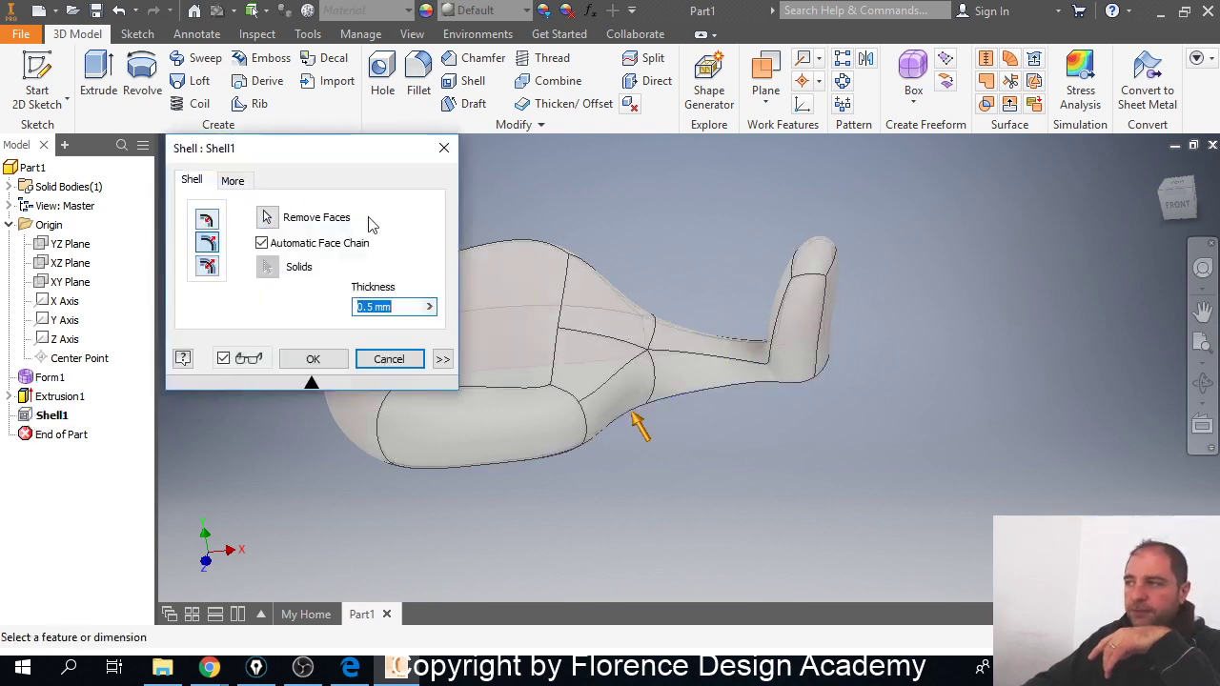
pyautogui.click(388, 359)
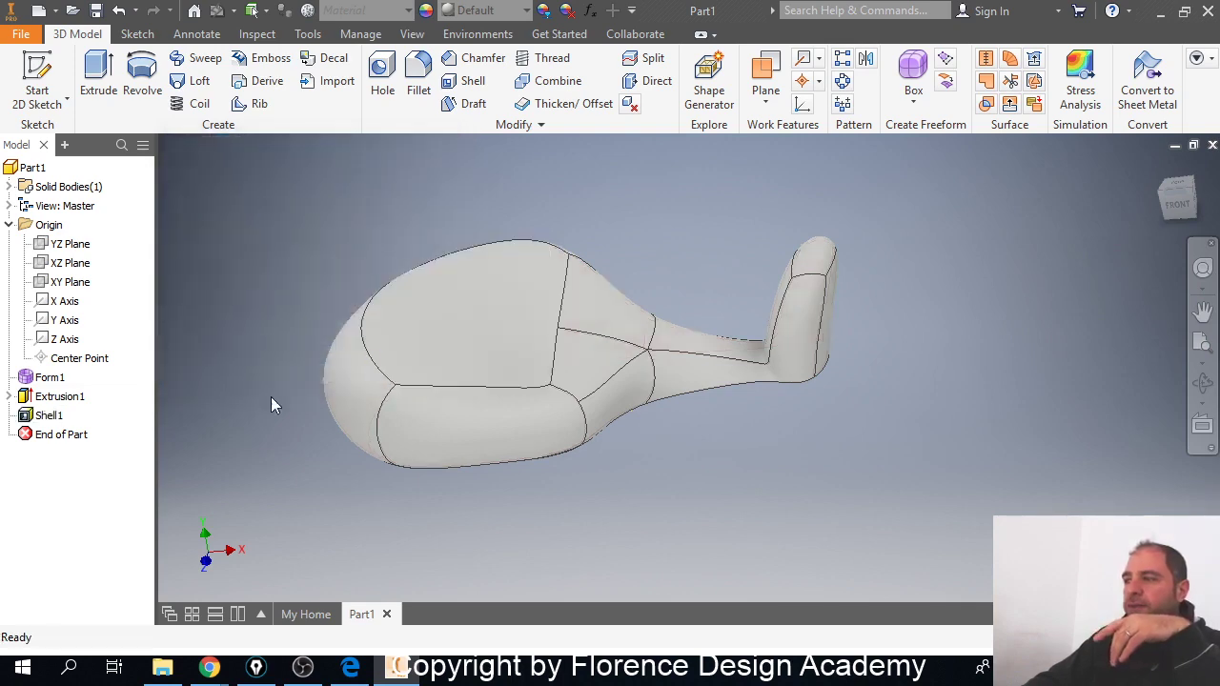
pyautogui.doubleClick(29, 399)
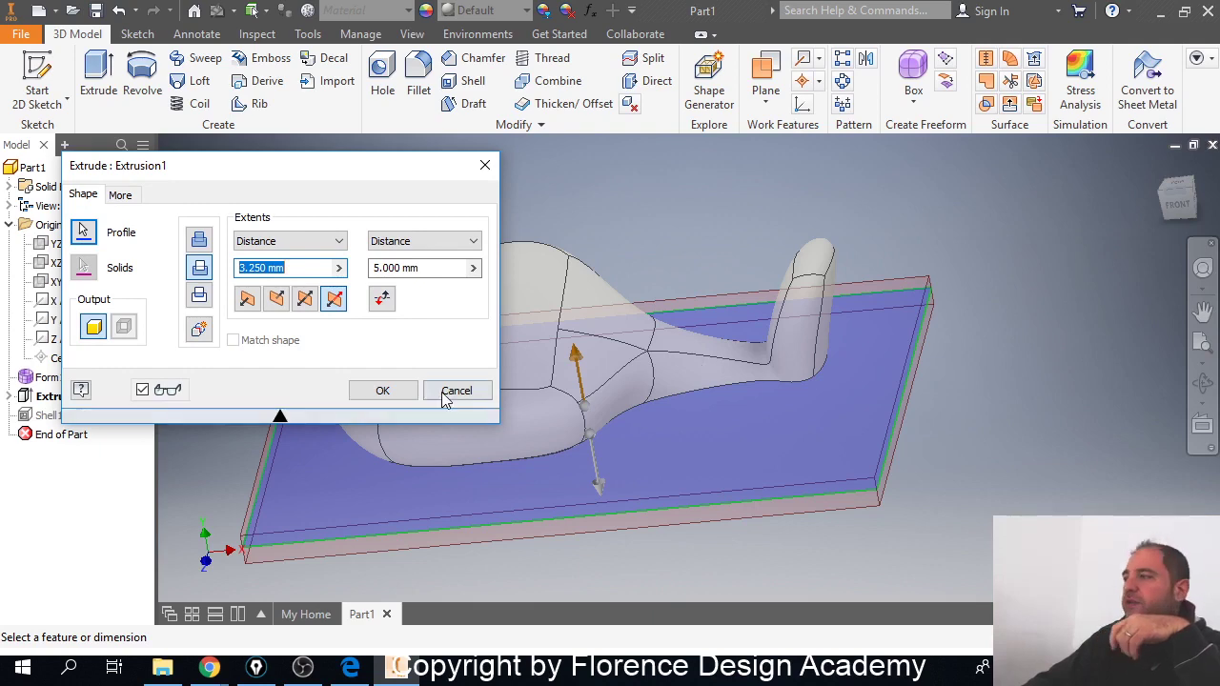
pyautogui.click(386, 390)
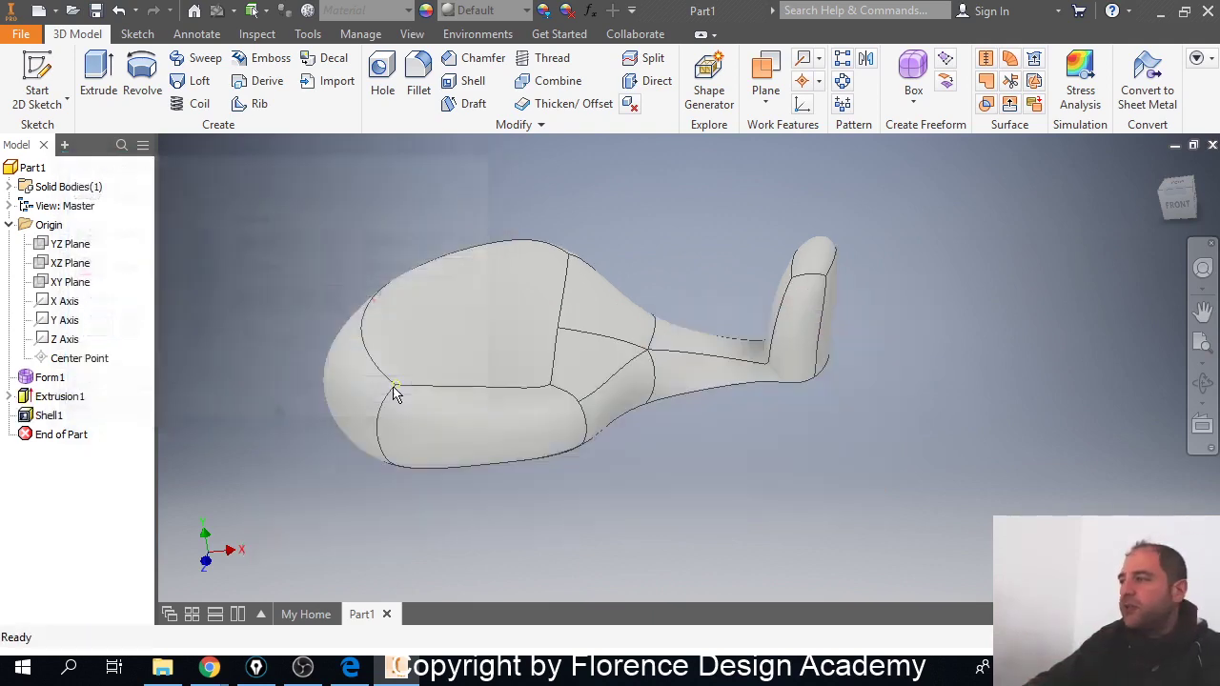
# Step: Reopen the freeform feature for editing
pyautogui.doubleClick(28, 380)
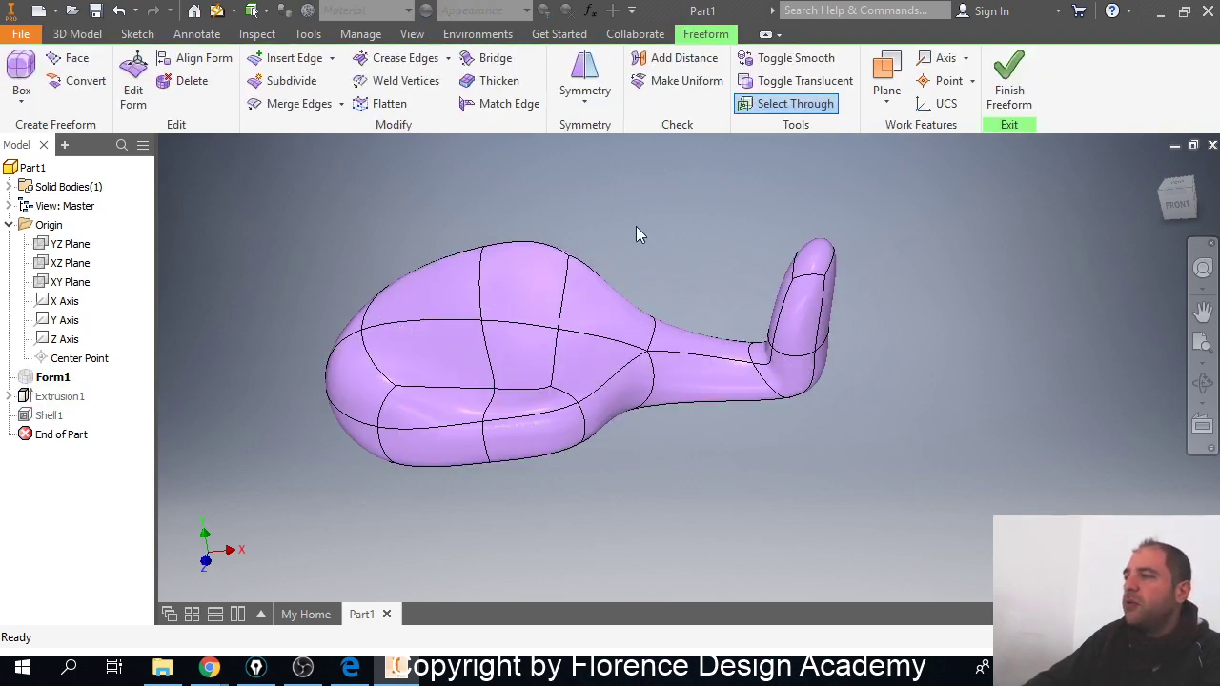
pyautogui.keyDown('shift'); pyautogui.moveTo(449, 368); pyautogui.dragTo(560, 346, button='middle'); pyautogui.keyUp('shift')
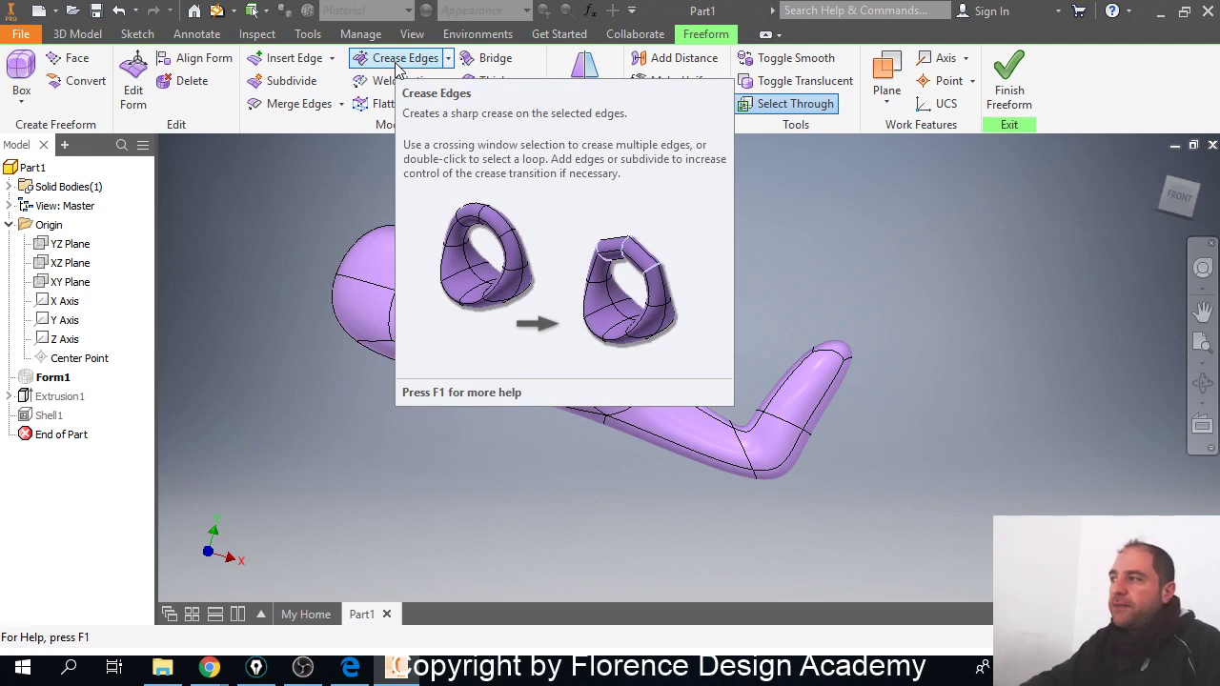
pyautogui.moveTo(368, 286)
pyautogui.keyDown('shift'); pyautogui.mouseDown(button='middle')
pyautogui.moveTo(375, 313)
pyautogui.moveTo(381, 303)
pyautogui.mouseUp(button='middle'); pyautogui.keyUp('shift')
# Step: Start creasing edges and select the loop of edges around the body's wide rounded end
pyautogui.click(448, 59)
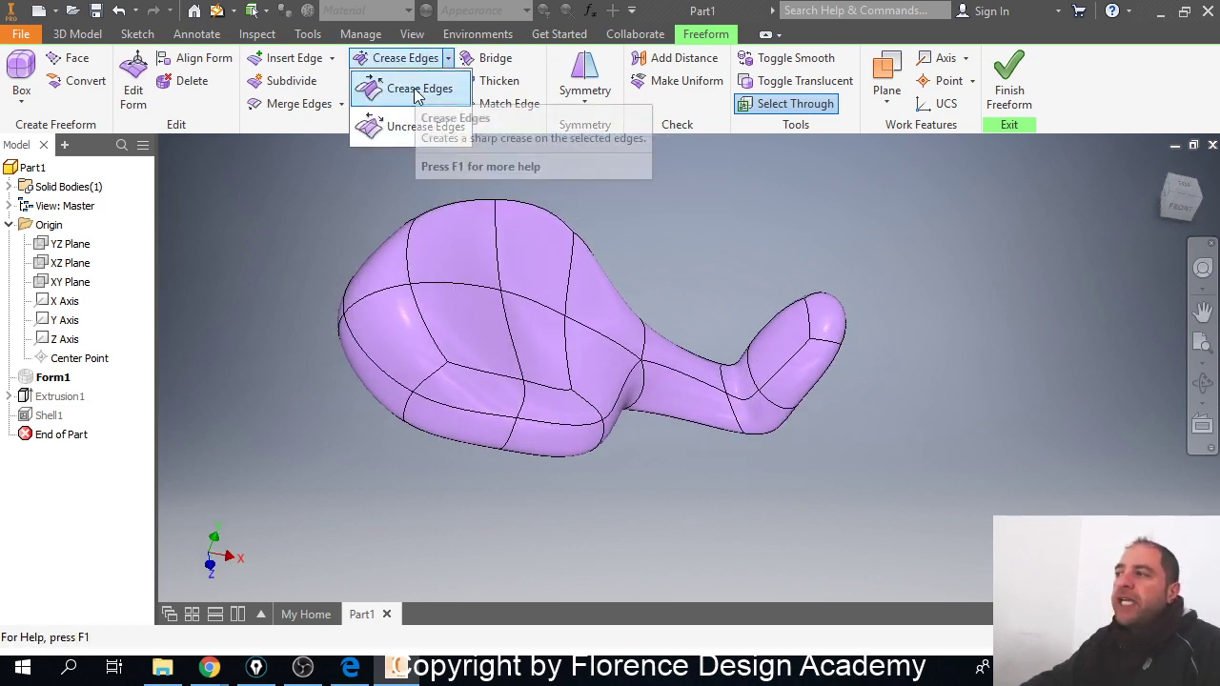
pyautogui.click(413, 87)
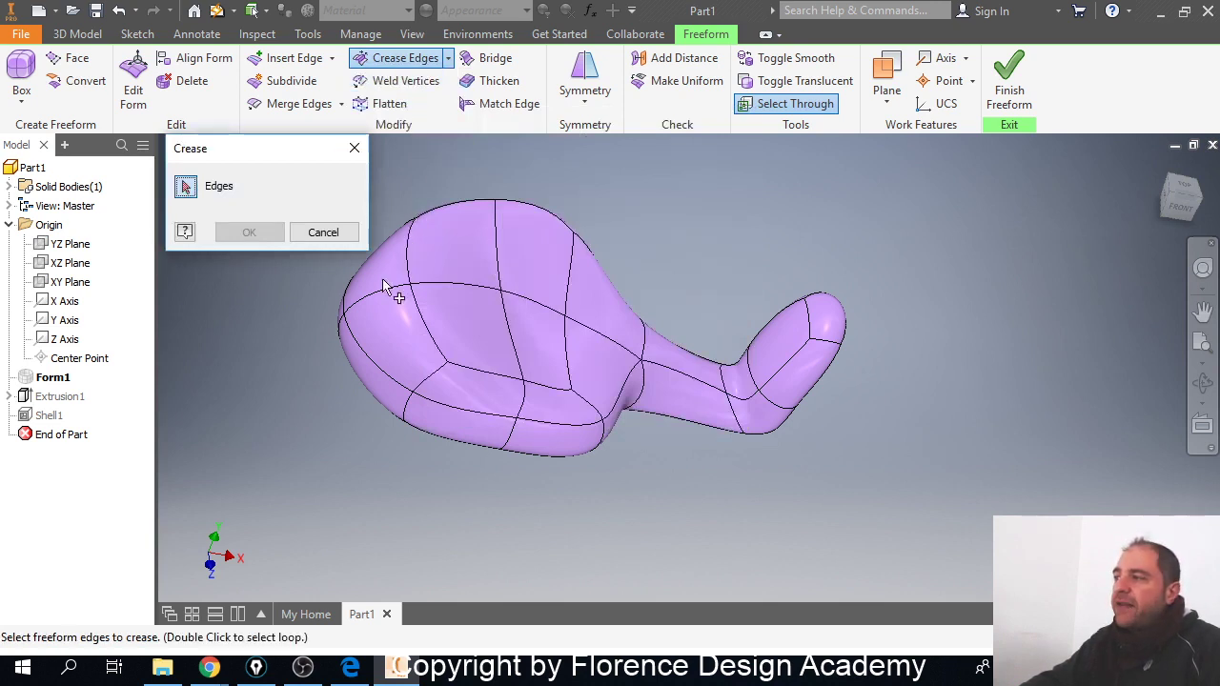
pyautogui.click(412, 266)
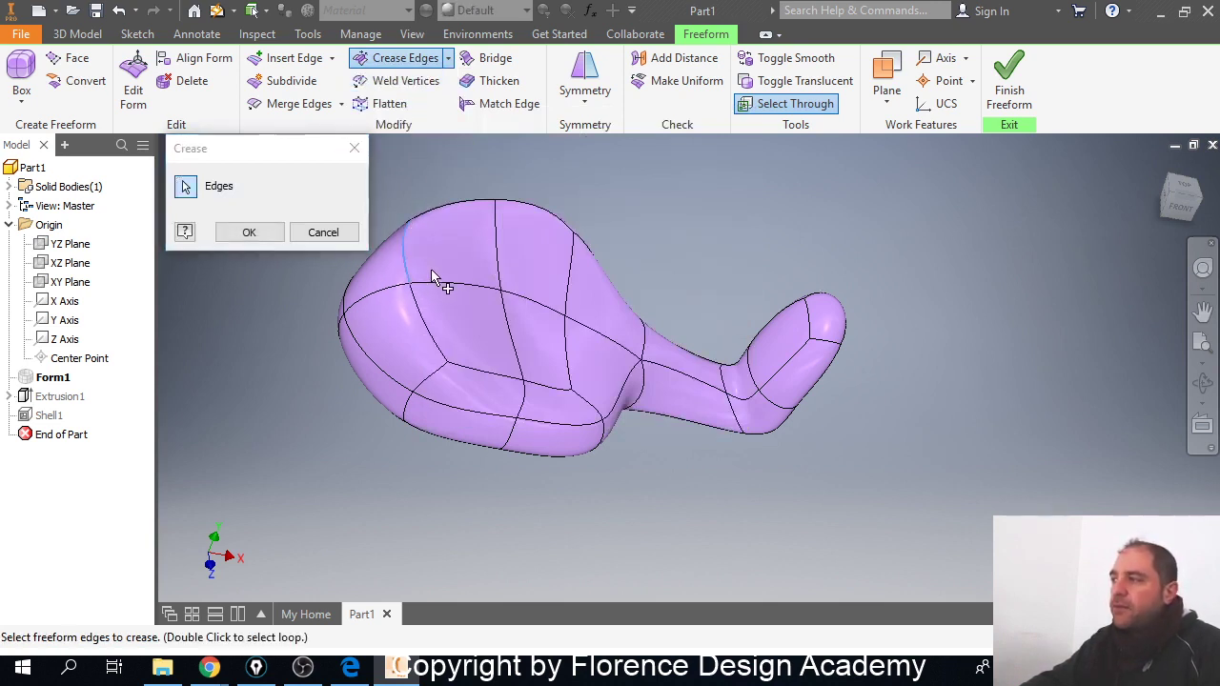
pyautogui.click(414, 307)
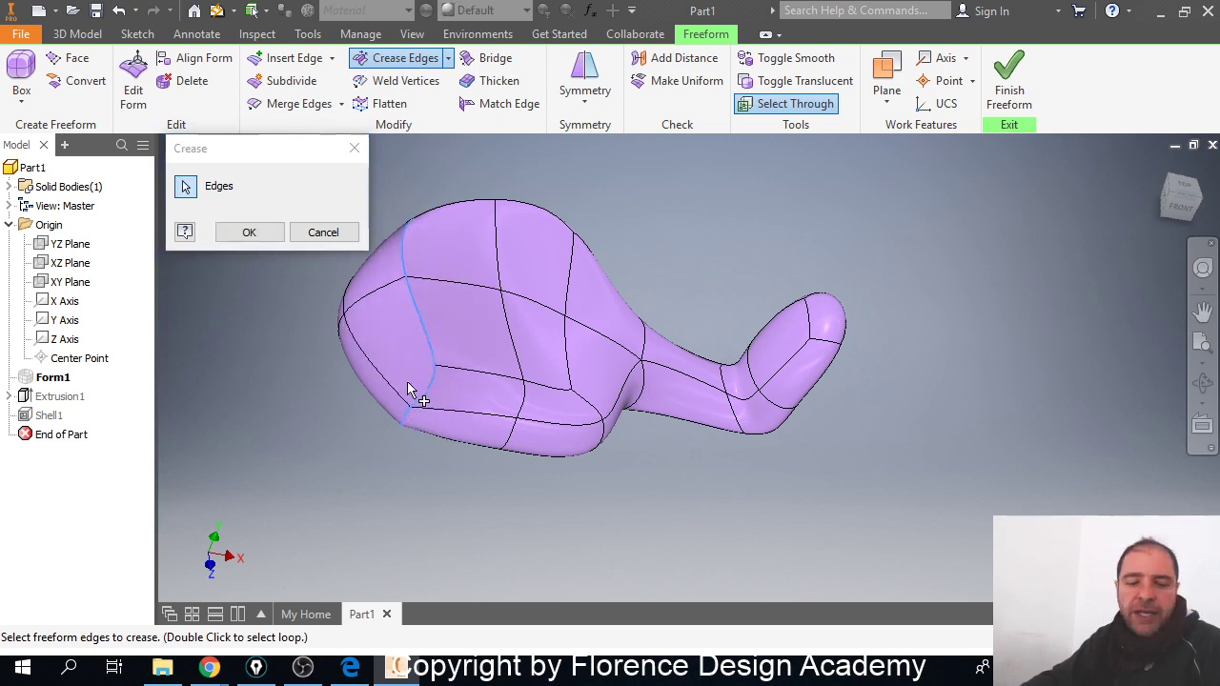
pyautogui.keyDown('shift'); pyautogui.moveTo(413, 390); pyautogui.dragTo(487, 362, button='middle'); pyautogui.keyUp('shift')
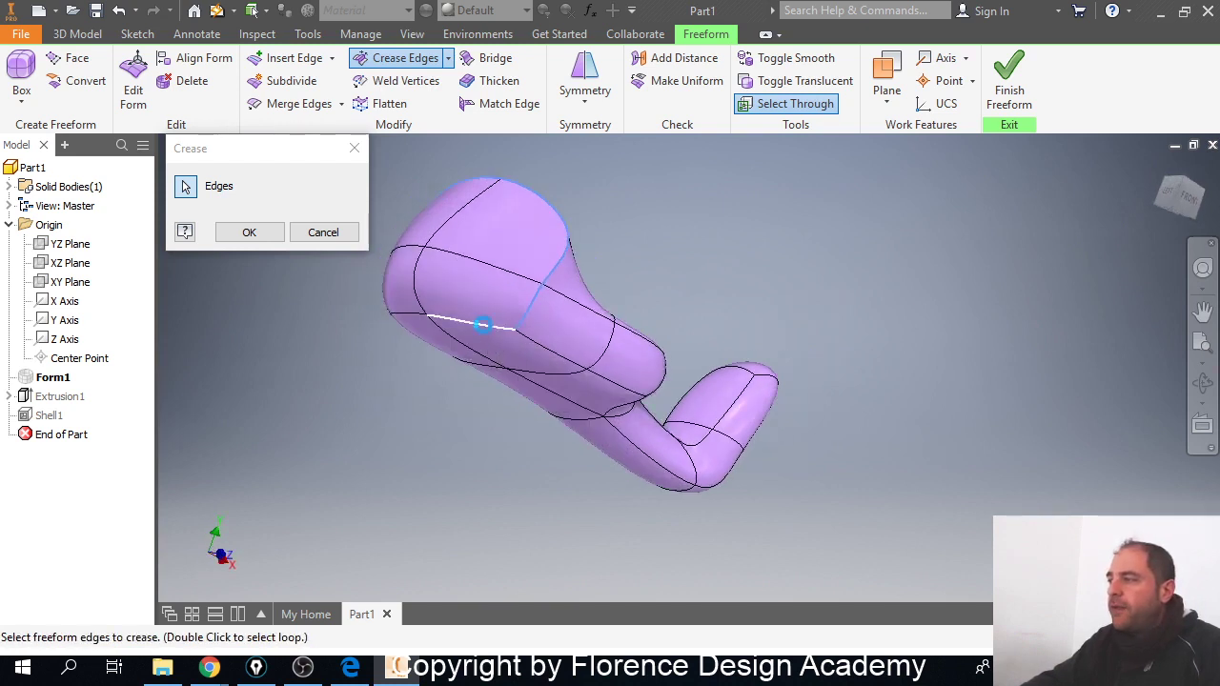
pyautogui.keyDown('shift'); pyautogui.moveTo(391, 333); pyautogui.dragTo(571, 354, button='middle'); pyautogui.keyUp('shift')
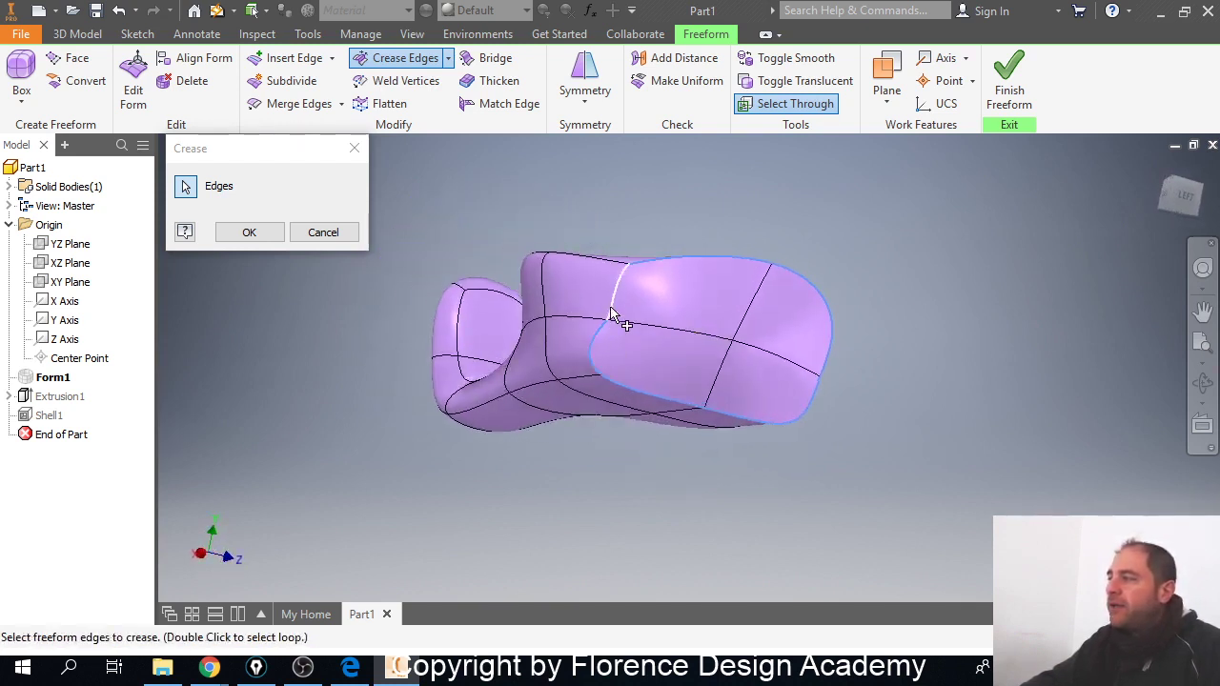
pyautogui.keyDown('shift'); pyautogui.moveTo(626, 313); pyautogui.dragTo(436, 345, button='middle'); pyautogui.keyUp('shift')
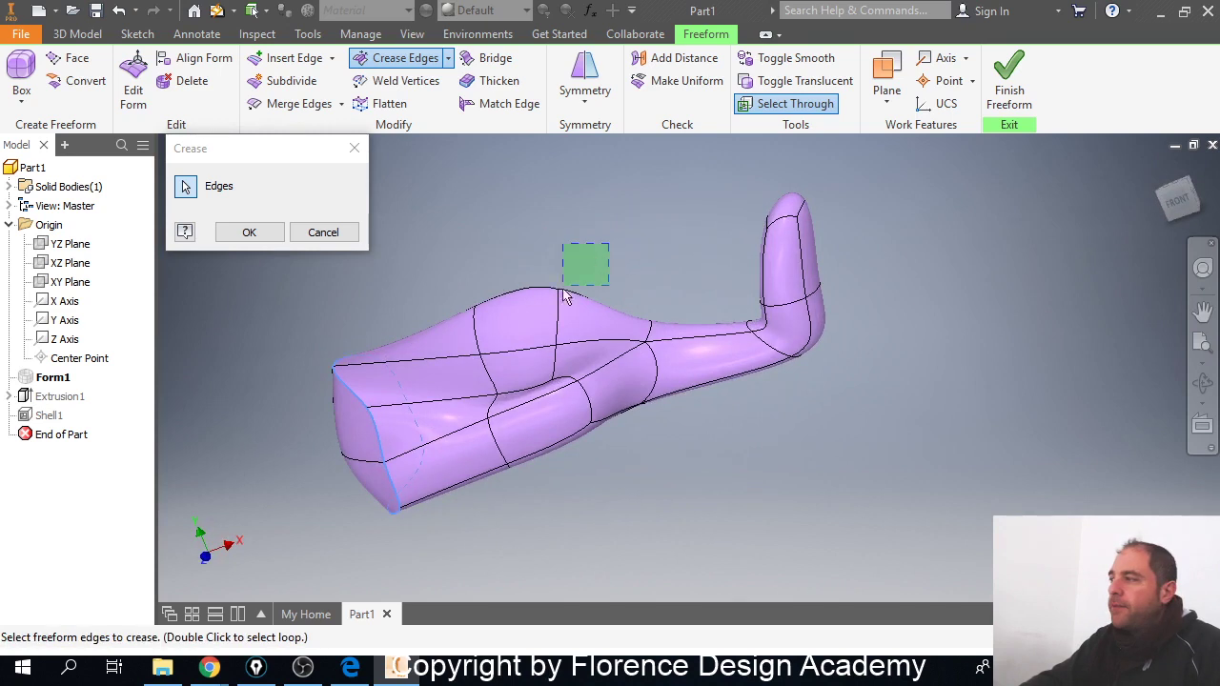
# Step: Add the edges of the main body, the neck and the upright tail to the crease, including the curved edges along the side
pyautogui.moveTo(565, 295); pyautogui.dragTo(449, 504)
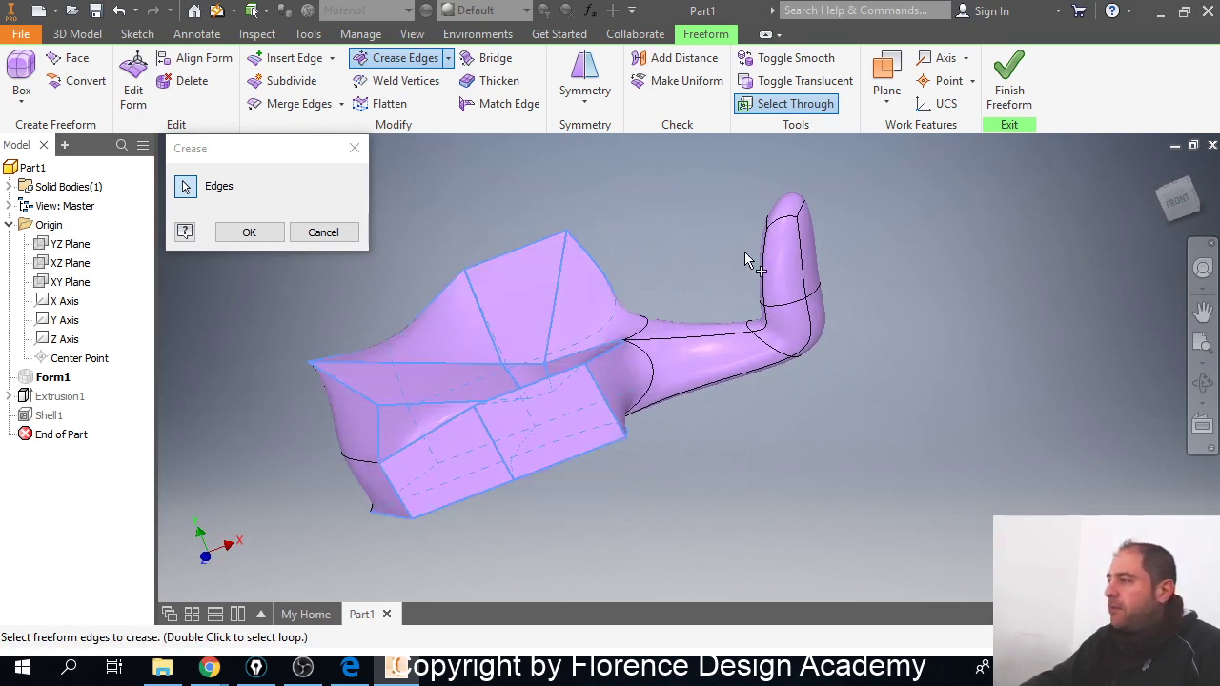
pyautogui.moveTo(870, 177); pyautogui.dragTo(617, 485)
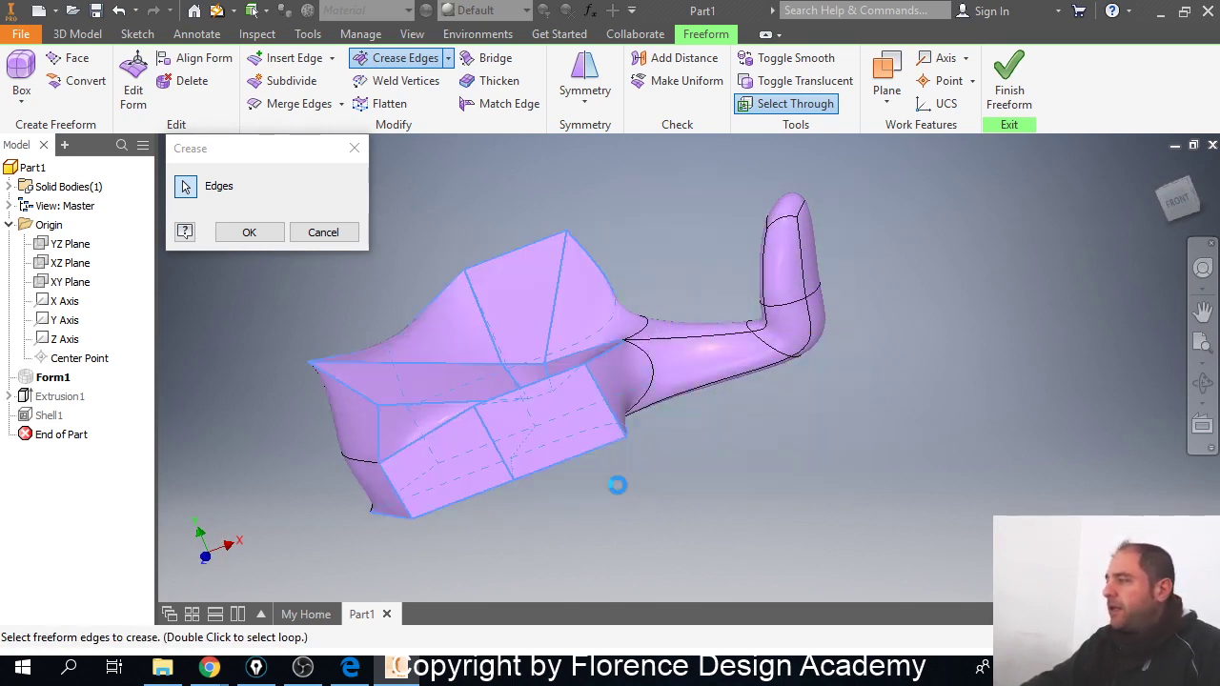
pyautogui.keyDown('shift'); pyautogui.moveTo(626, 450); pyautogui.dragTo(583, 410, button='middle'); pyautogui.keyUp('shift')
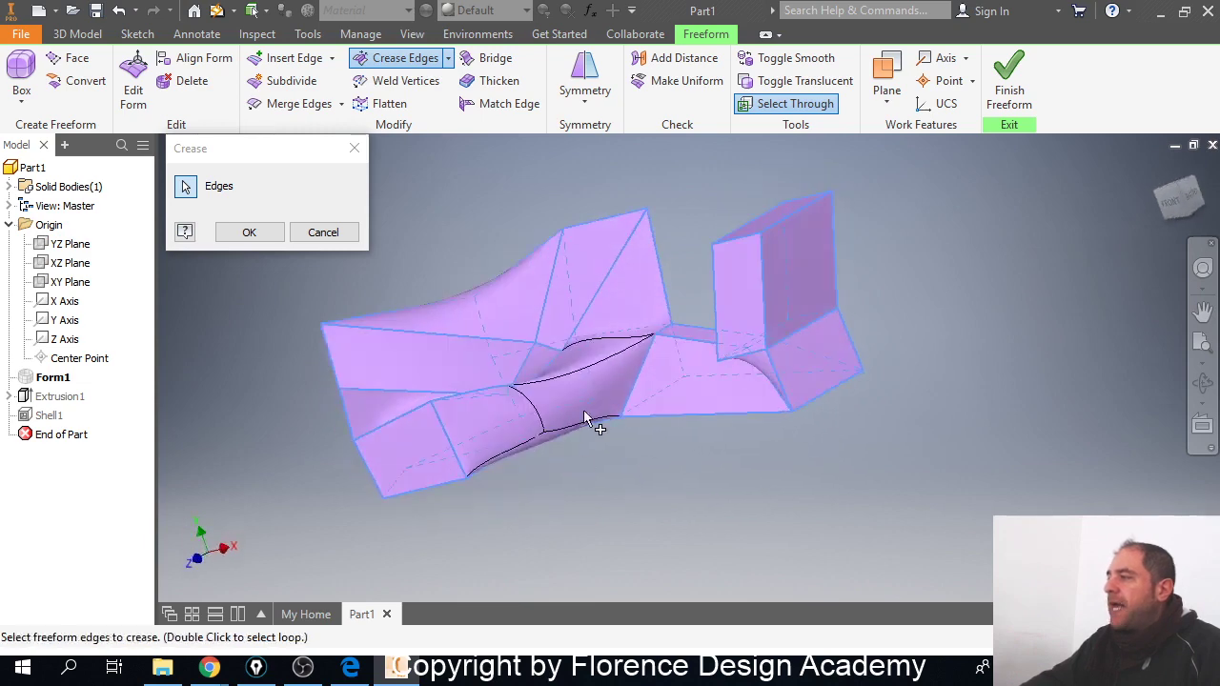
pyautogui.click(608, 361)
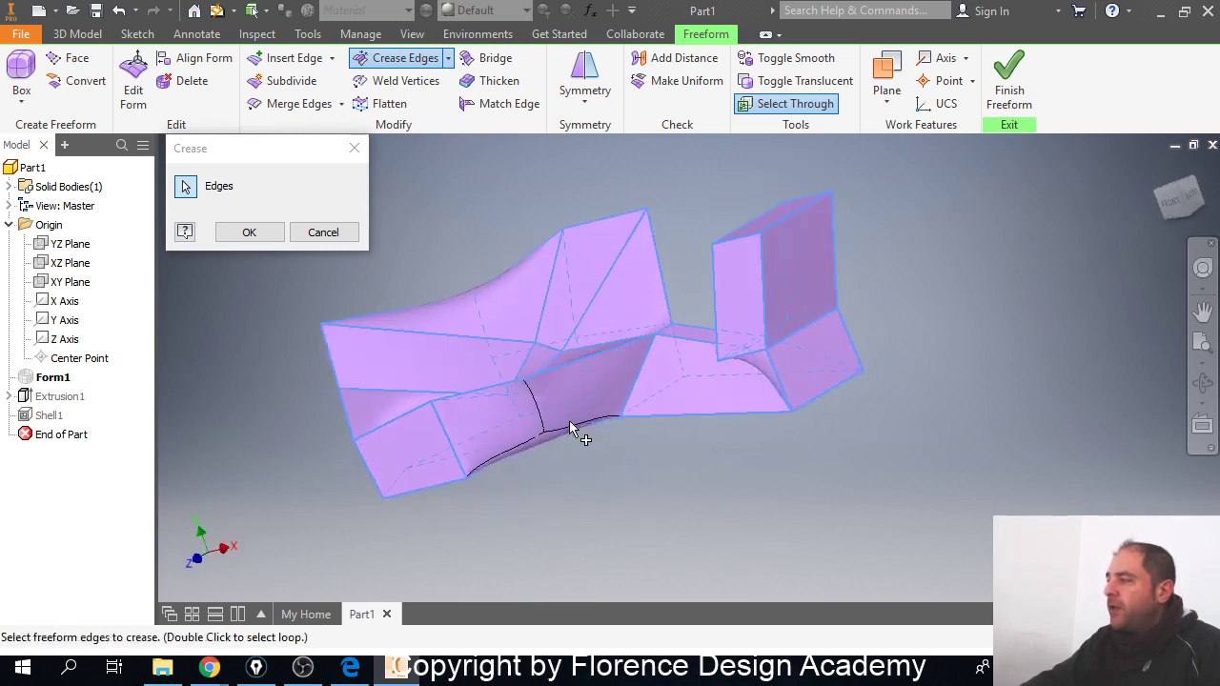
pyautogui.click(536, 424)
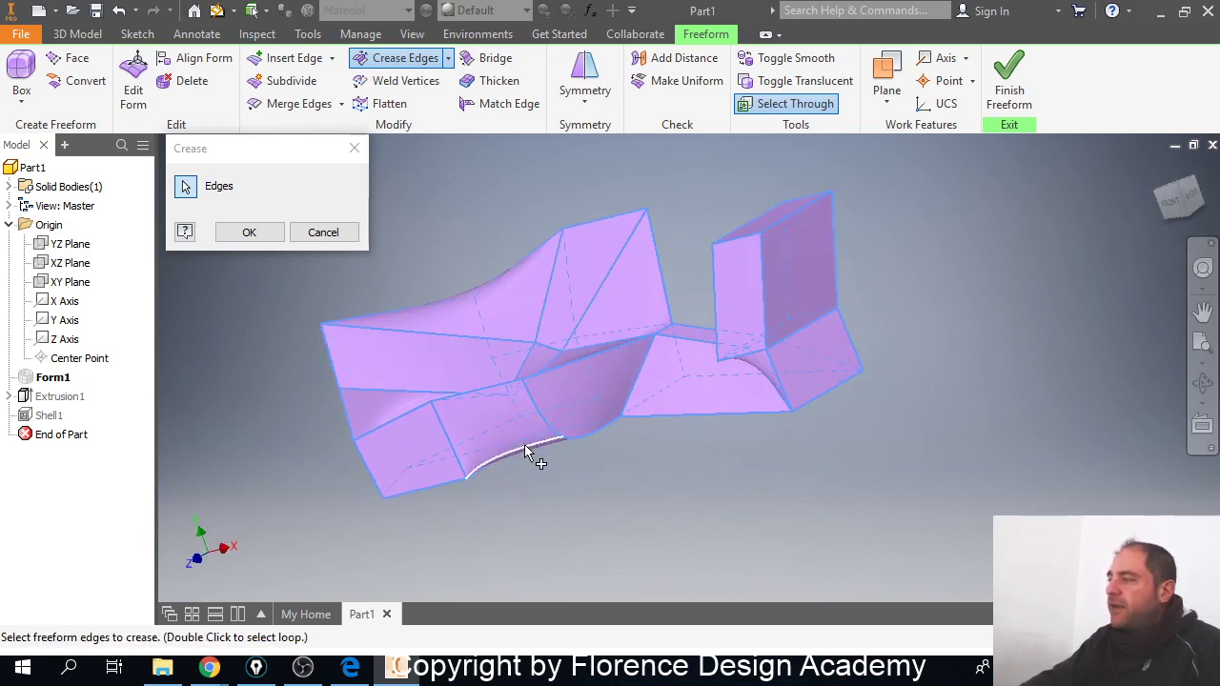
# Step: Add the remaining smooth edges at the wide end to the crease and apply it to the whole body
pyautogui.keyDown('shift'); pyautogui.moveTo(525, 479); pyautogui.dragTo(639, 325, button='middle'); pyautogui.keyUp('shift')
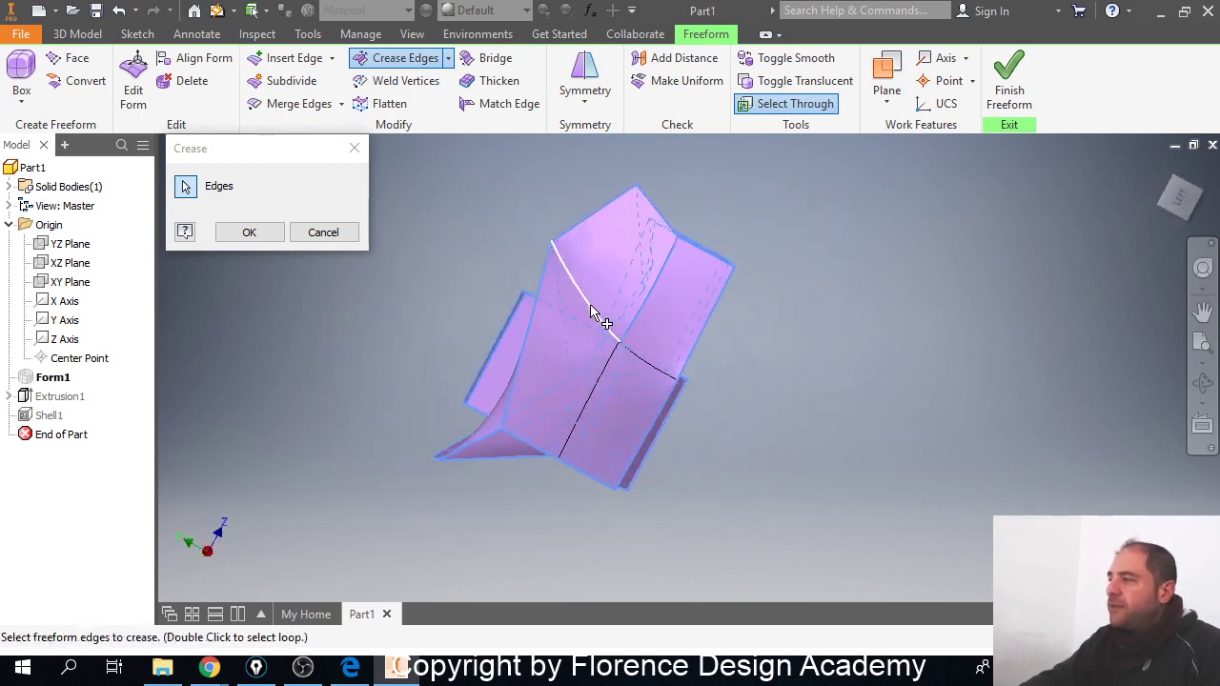
pyautogui.click(603, 317)
pyautogui.click(645, 363)
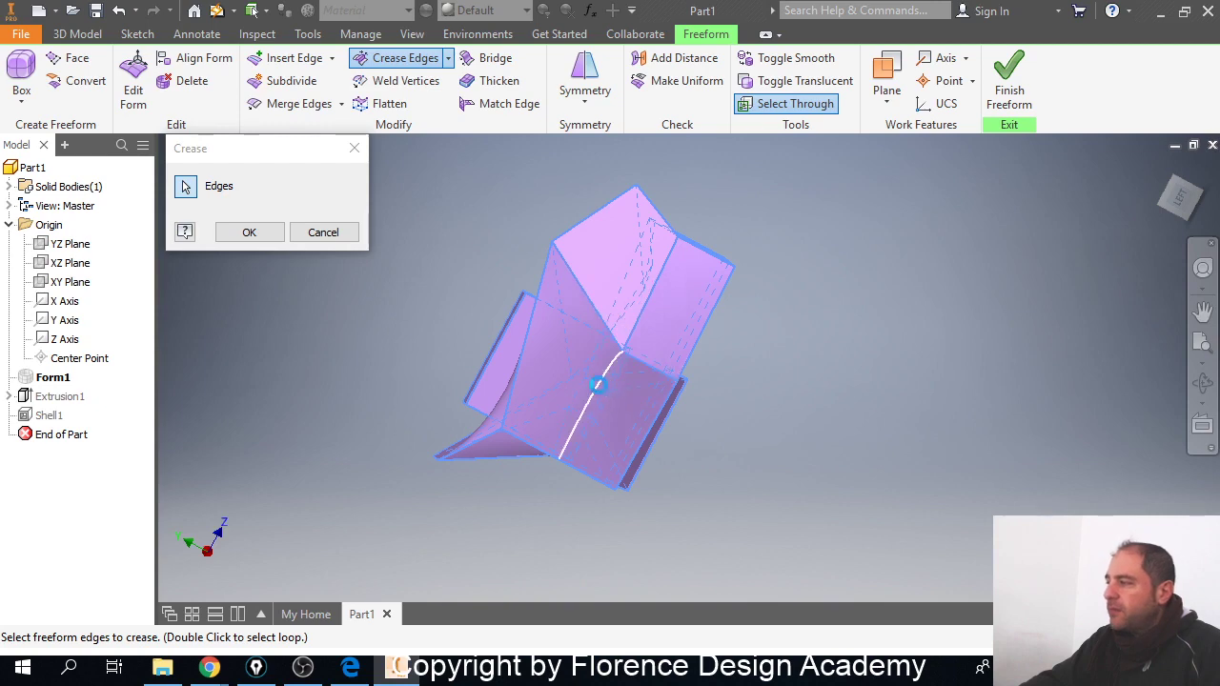
pyautogui.keyDown('shift'); pyautogui.moveTo(597, 384); pyautogui.dragTo(653, 354, button='middle'); pyautogui.keyUp('shift')
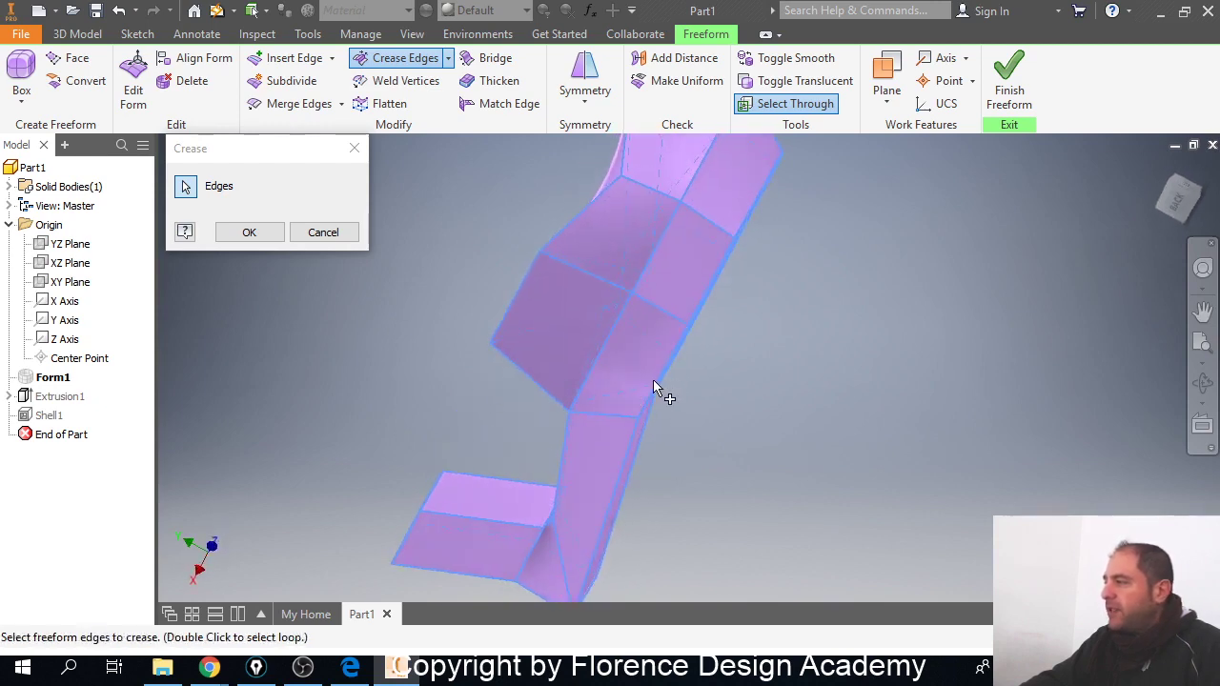
pyautogui.scroll(3, 654, 386)
pyautogui.scroll(-5, 649, 396)
pyautogui.keyDown('shift'); pyautogui.moveTo(648, 398); pyautogui.dragTo(547, 381, button='middle'); pyautogui.keyUp('shift')
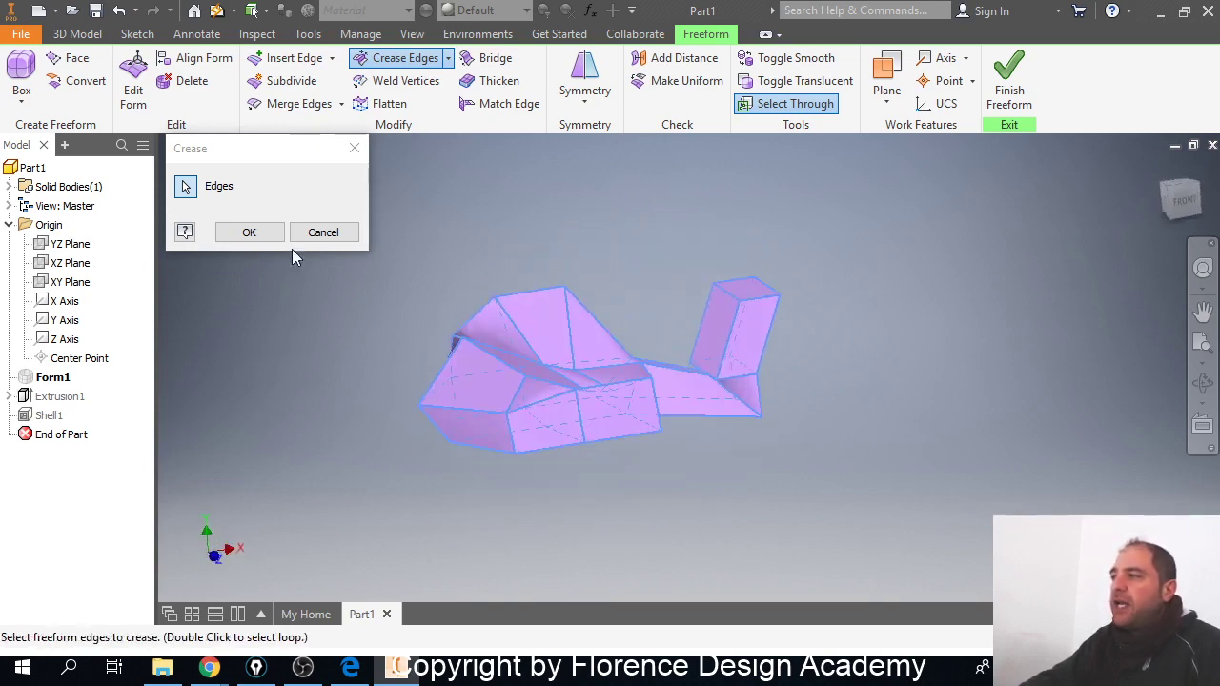
pyautogui.click(252, 235)
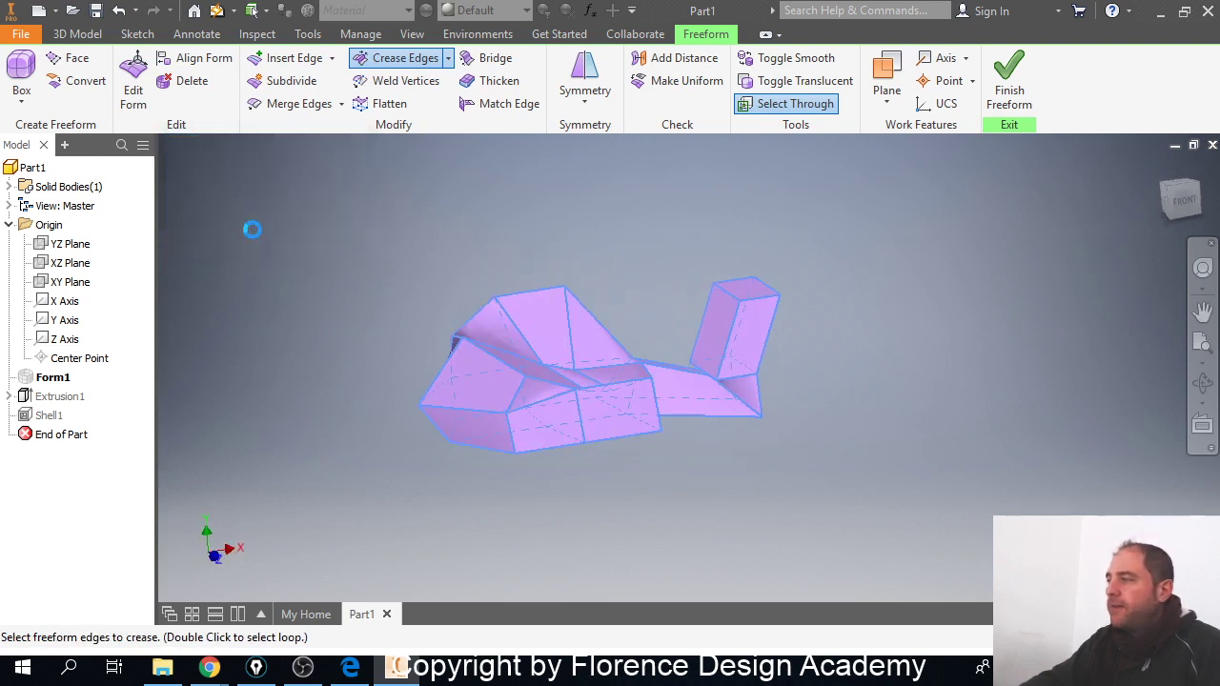
# Step: Examine the creased body from several angles, comparing the blocky unsmoothed display with the smooth display
pyautogui.keyDown('shift'); pyautogui.moveTo(535, 260); pyautogui.dragTo(599, 387, button='middle'); pyautogui.keyUp('shift')
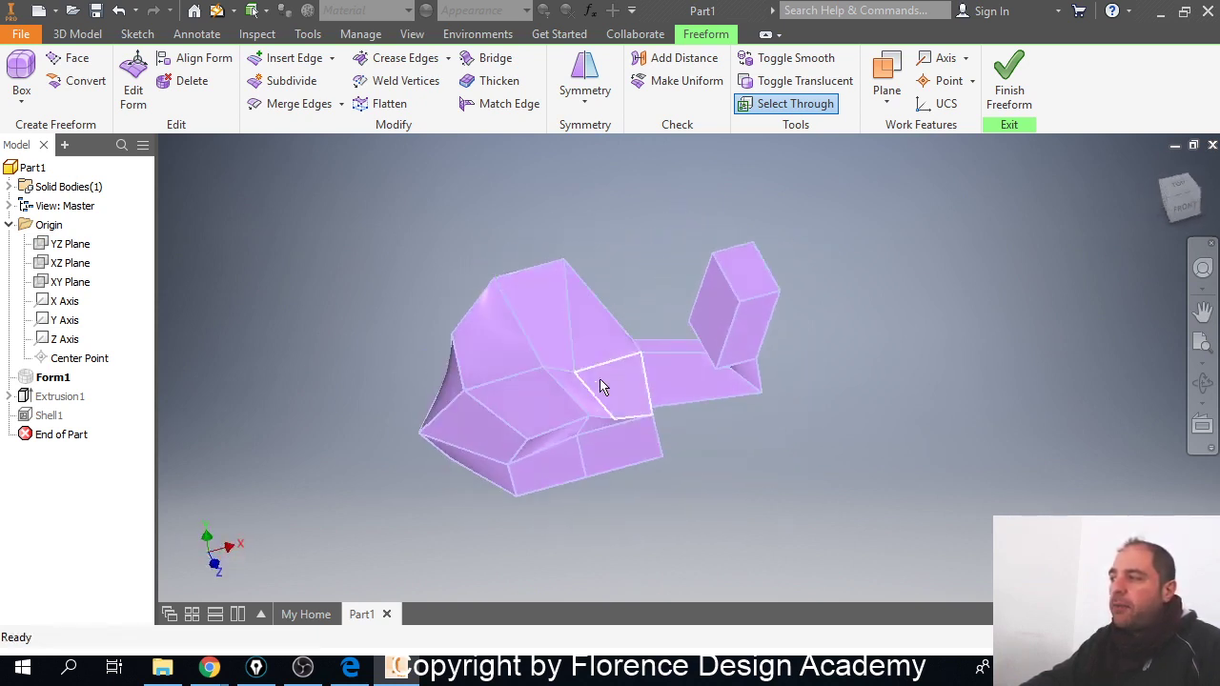
pyautogui.scroll(3, 642, 463)
pyautogui.moveTo(643, 463)
pyautogui.keyDown('shift'); pyautogui.mouseDown(button='middle')
pyautogui.moveTo(580, 458)
pyautogui.moveTo(582, 479)
pyautogui.moveTo(613, 487)
pyautogui.moveTo(637, 468)
pyautogui.moveTo(550, 447)
pyautogui.moveTo(667, 397)
pyautogui.moveTo(709, 413)
pyautogui.moveTo(629, 450)
pyautogui.mouseUp(button='middle'); pyautogui.keyUp('shift')
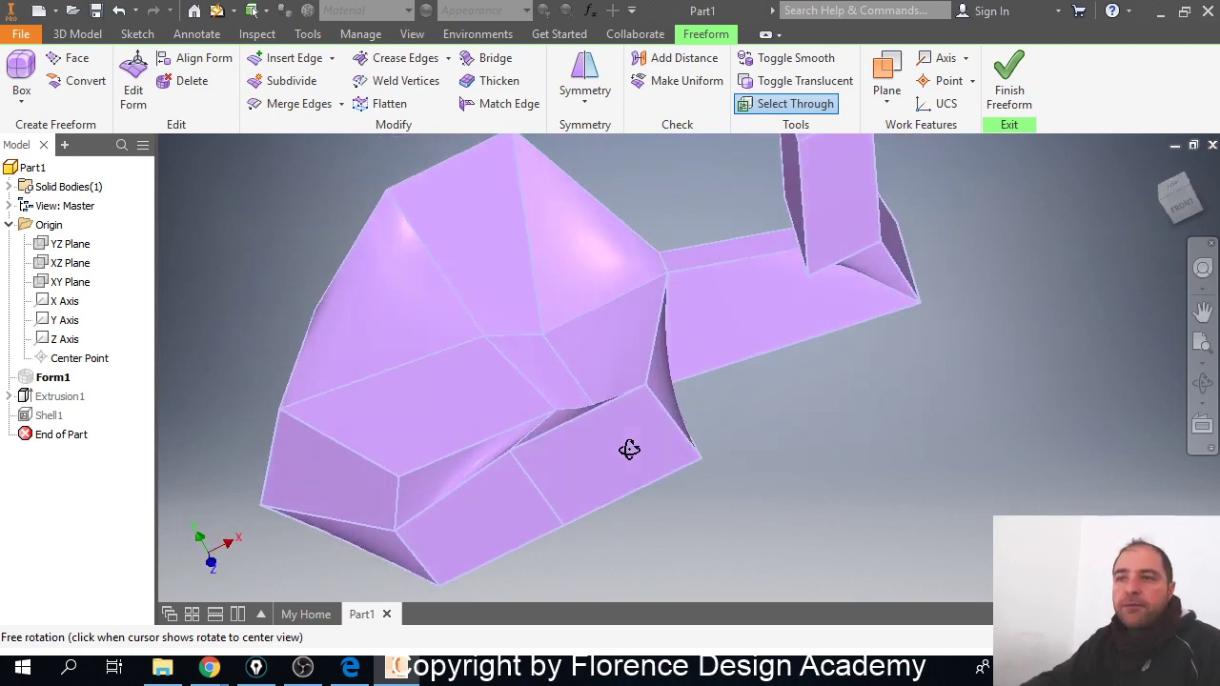
pyautogui.click(797, 67)
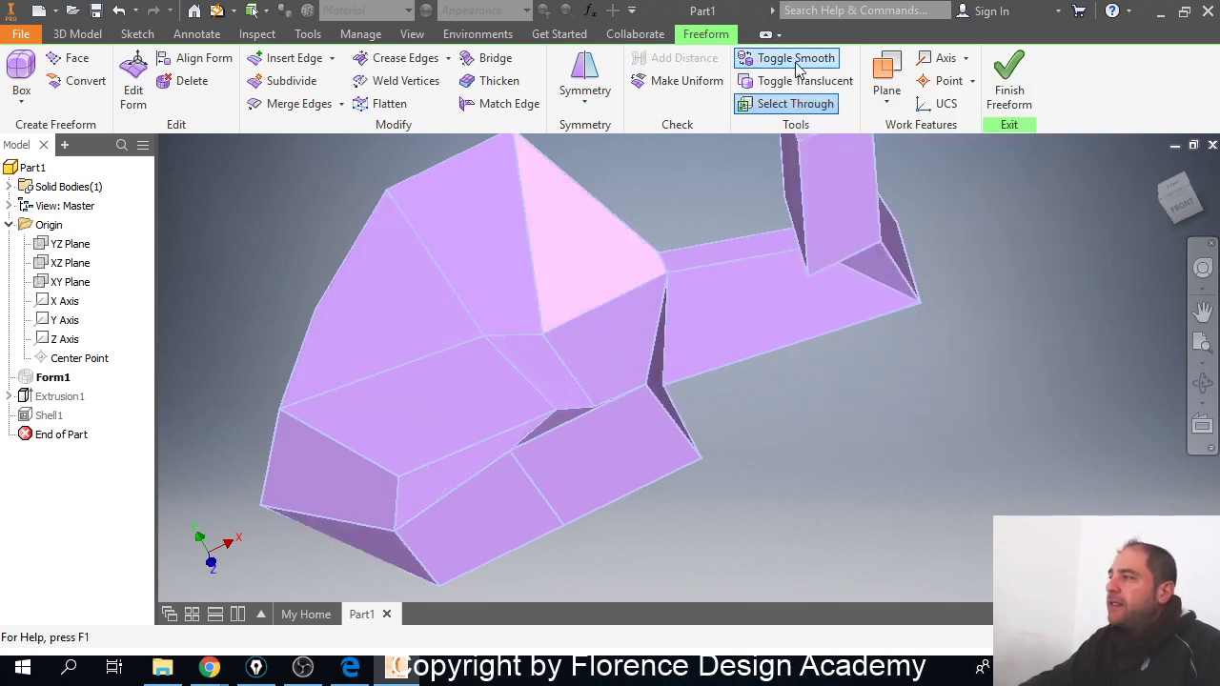
pyautogui.keyDown('shift'); pyautogui.moveTo(638, 238); pyautogui.dragTo(703, 213, button='middle'); pyautogui.keyUp('shift')
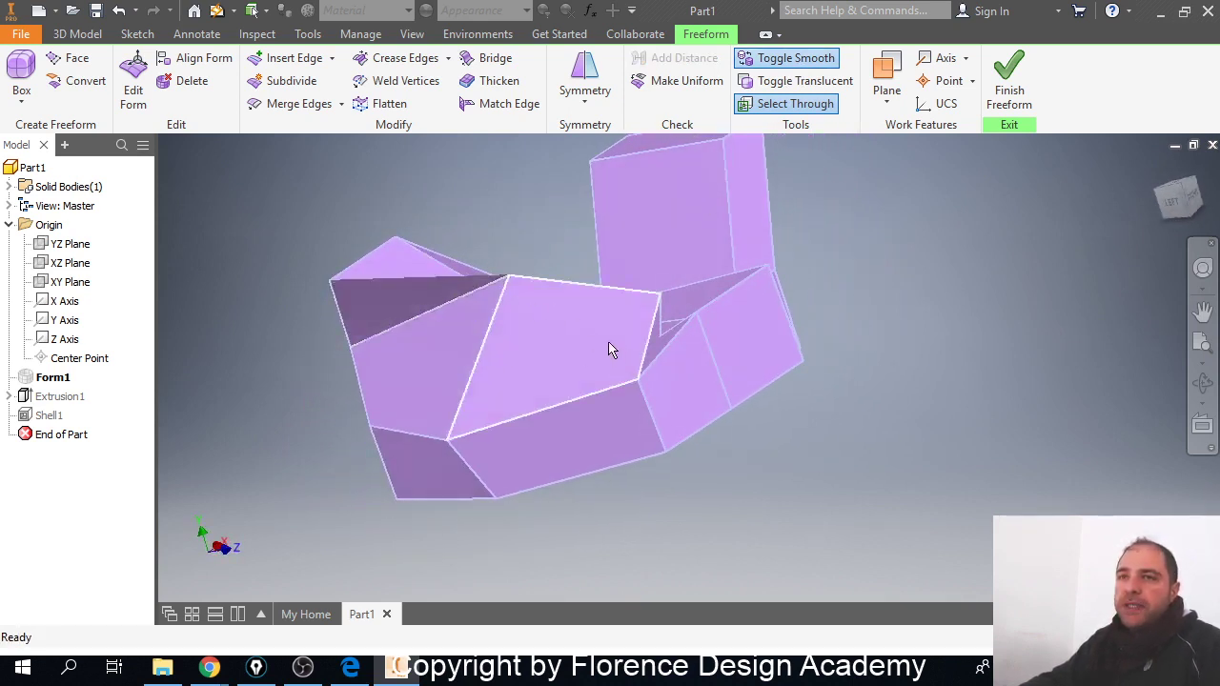
pyautogui.moveTo(640, 379)
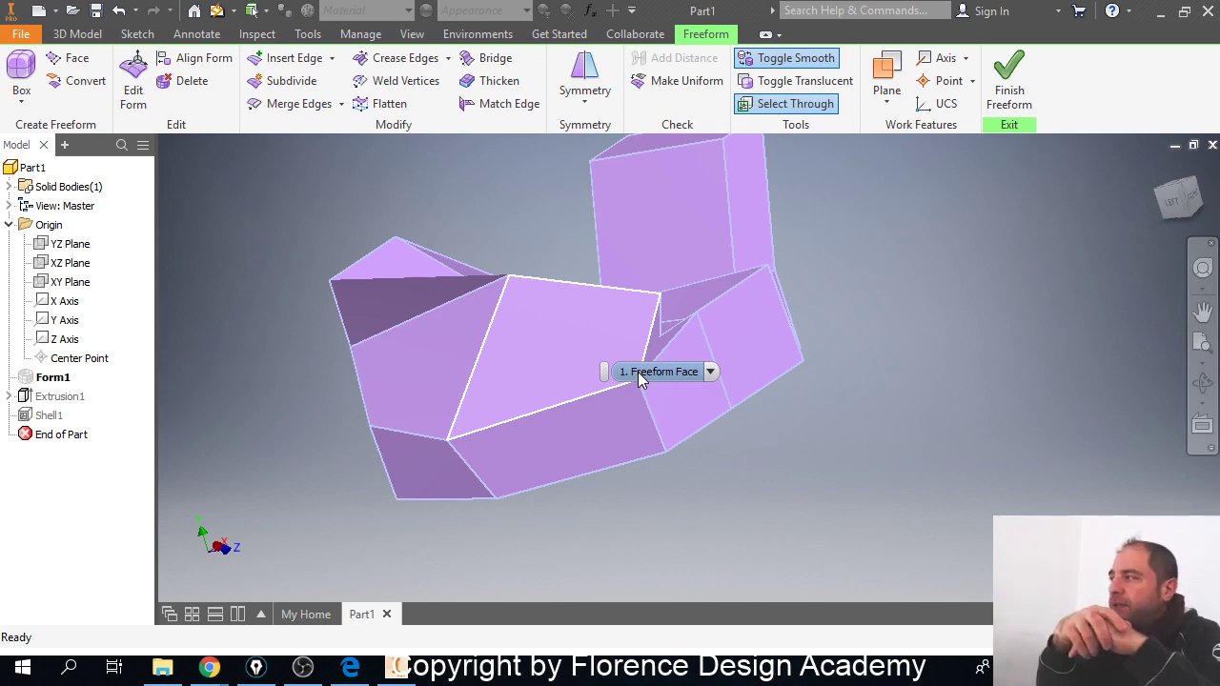
pyautogui.click(810, 60)
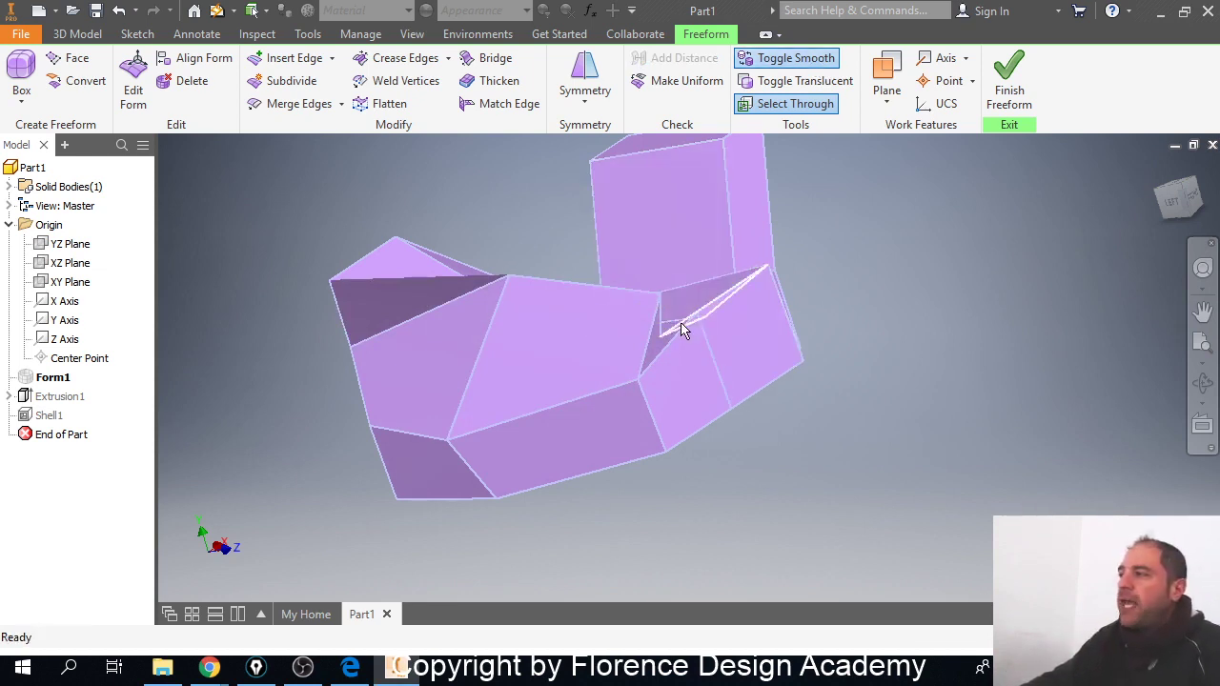
pyautogui.keyDown('shift'); pyautogui.moveTo(682, 330); pyautogui.dragTo(621, 354, button='middle'); pyautogui.keyUp('shift')
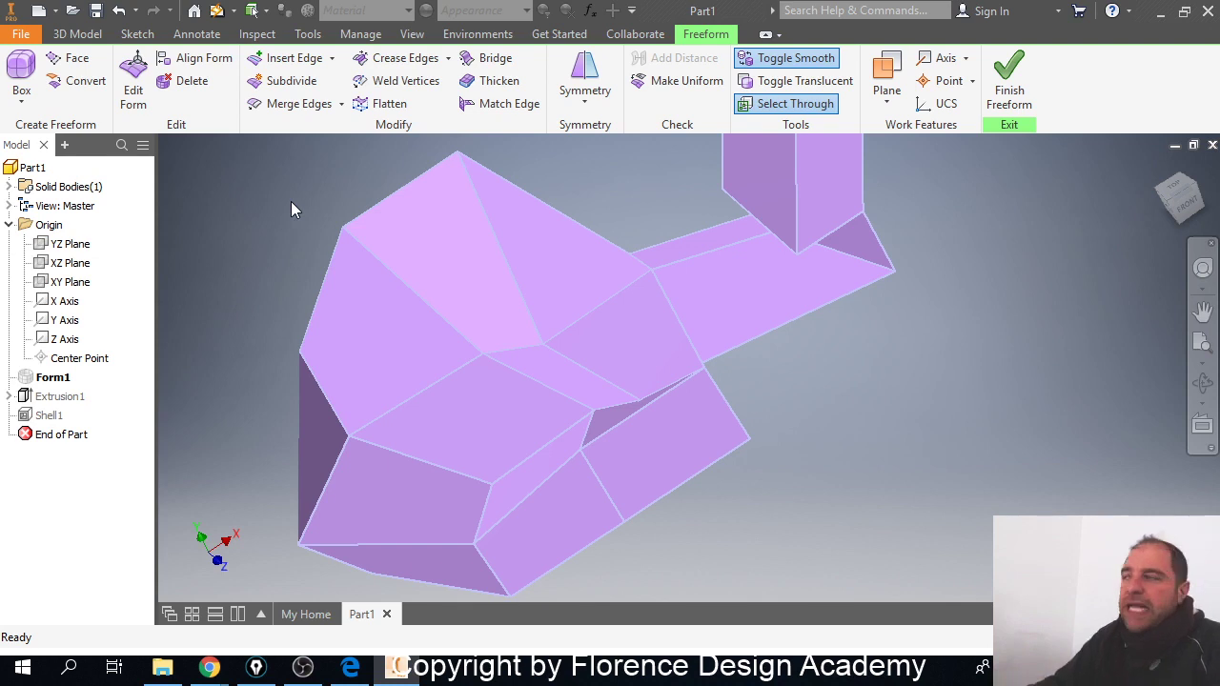
pyautogui.click(783, 63)
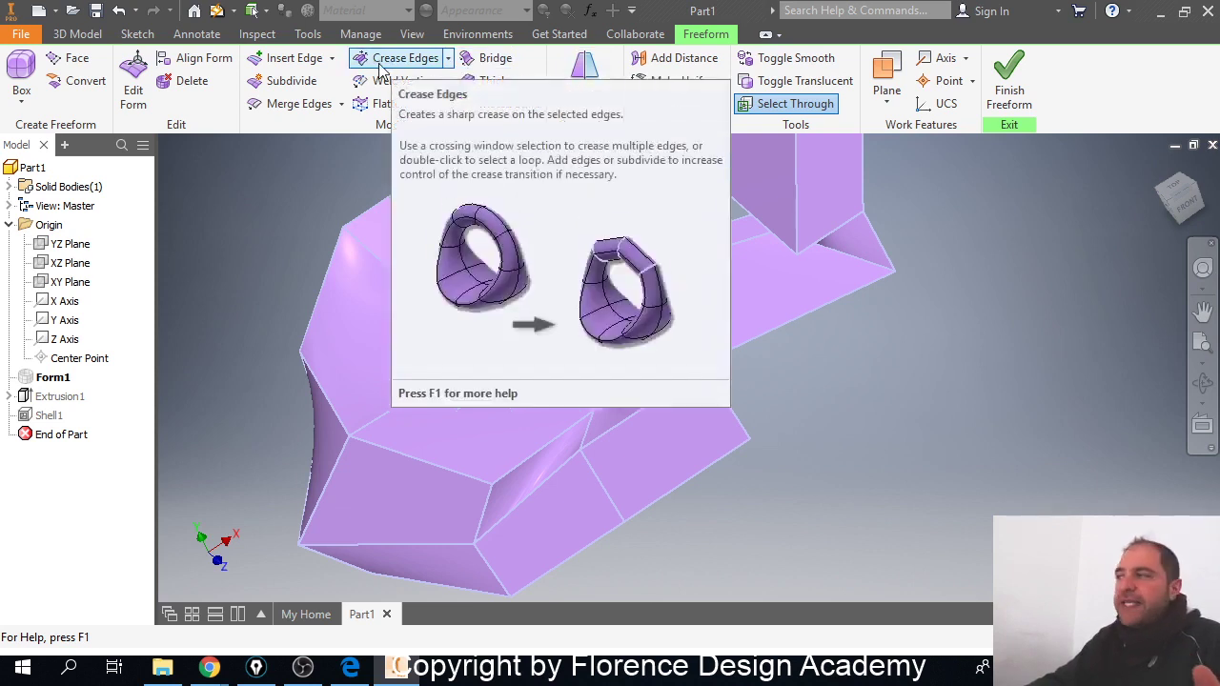
# Step: Start uncreasing edges and select creased edges around the lower corner and side of the body's wide end
pyautogui.click(449, 59)
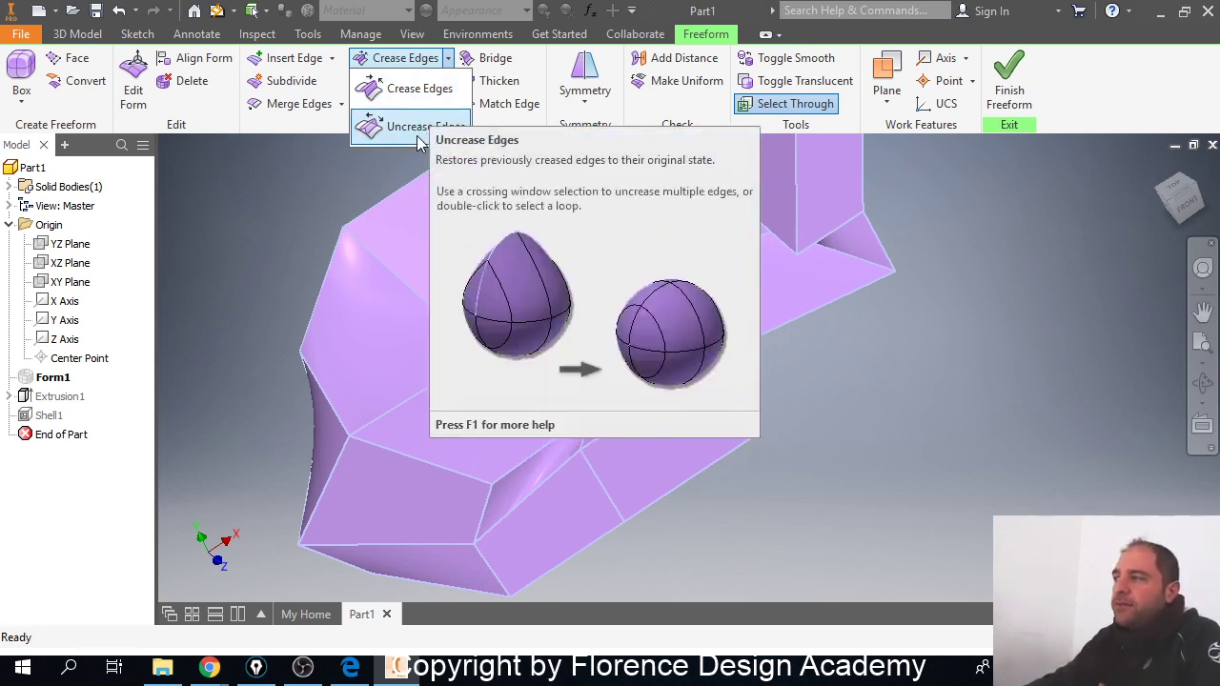
pyautogui.click(416, 132)
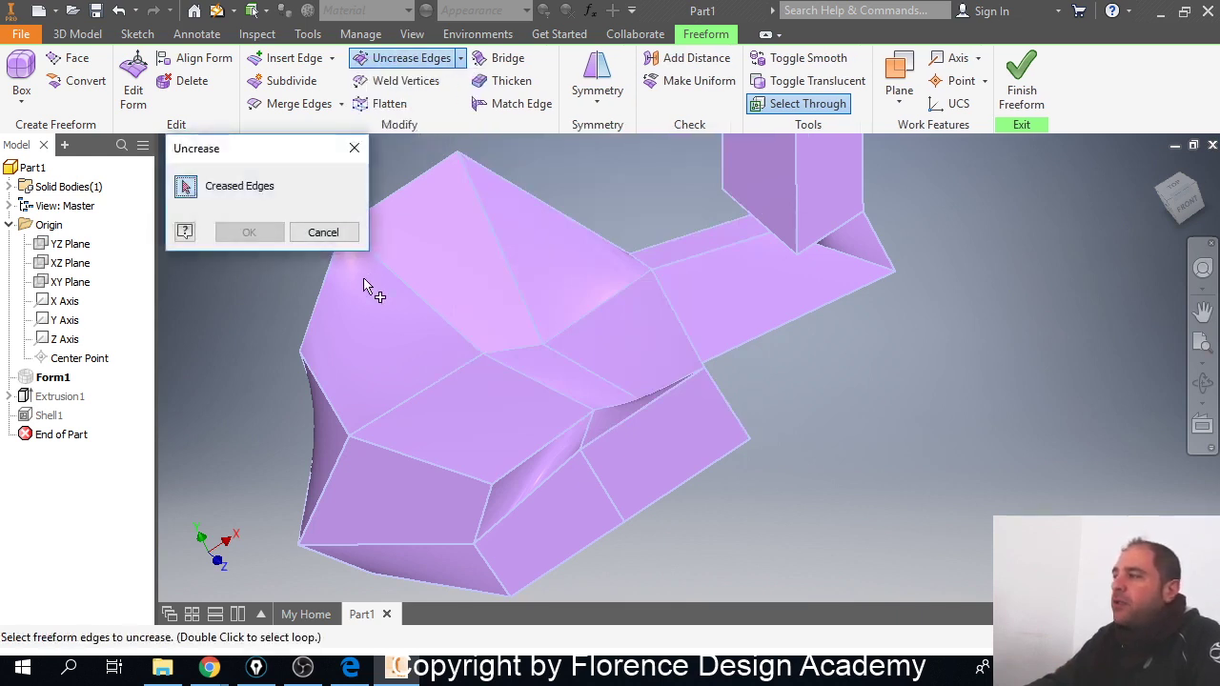
pyautogui.moveTo(370, 371); pyautogui.dragTo(485, 267, button='middle')
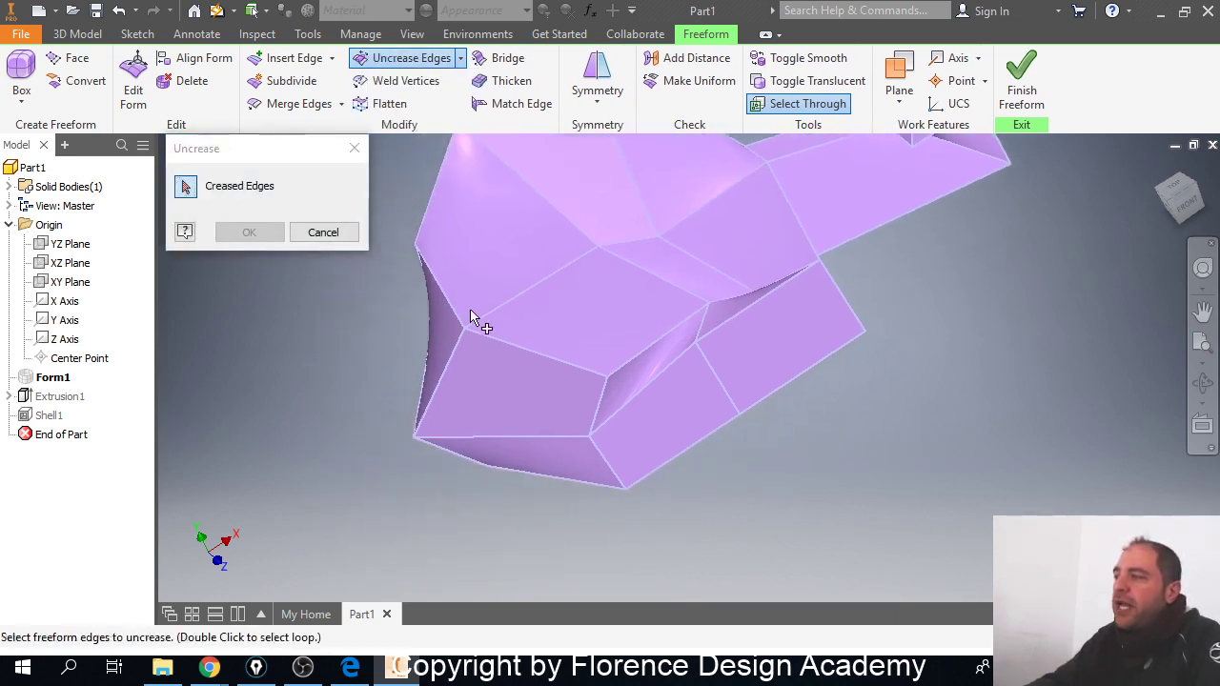
pyautogui.click(452, 361)
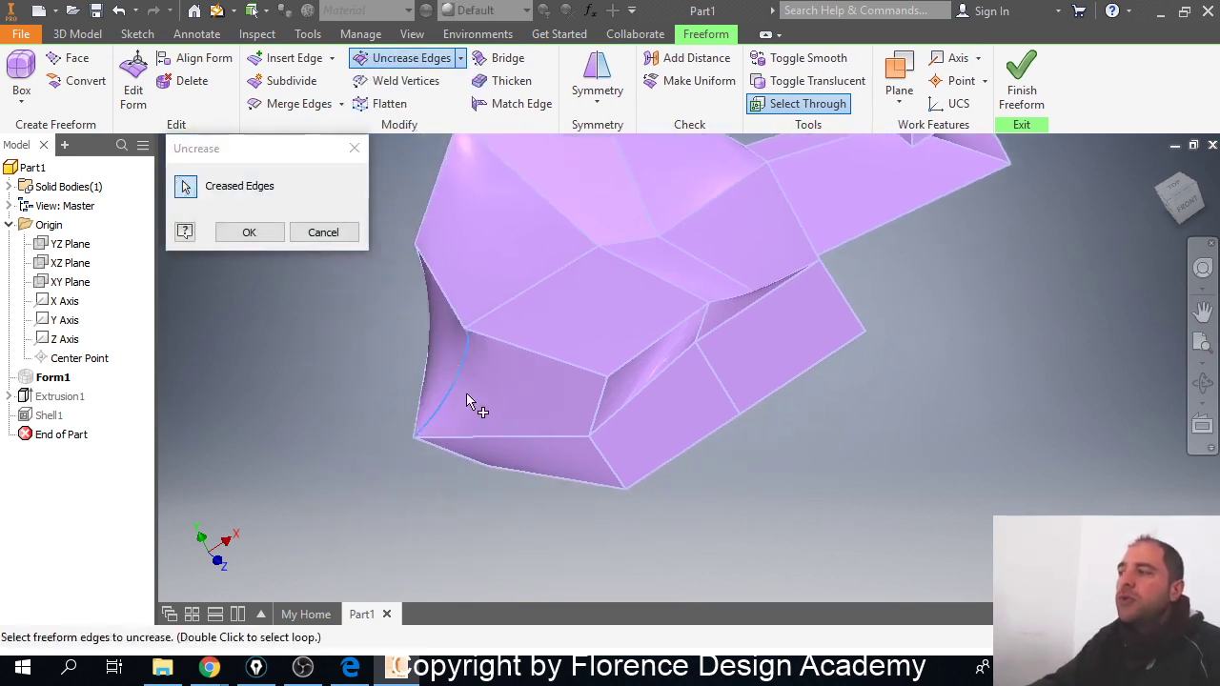
pyautogui.keyDown('shift'); pyautogui.moveTo(467, 379); pyautogui.dragTo(531, 314, button='middle'); pyautogui.keyUp('shift')
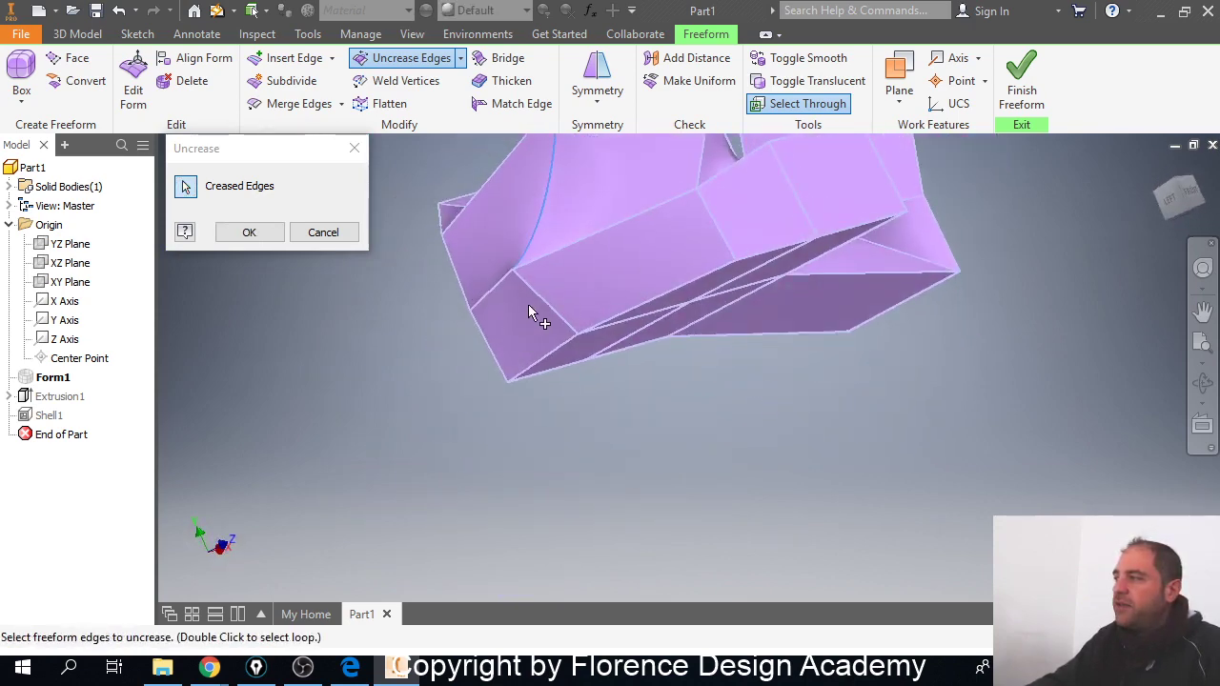
pyautogui.click(538, 305)
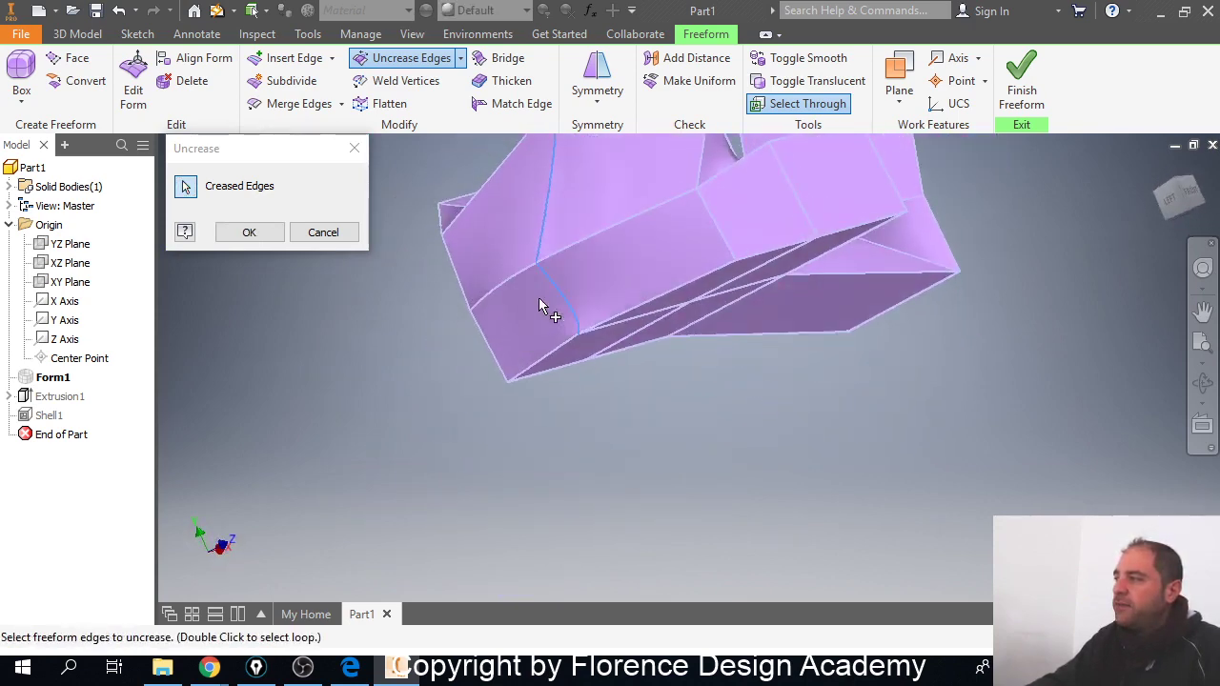
pyautogui.click(577, 244)
pyautogui.keyDown('shift'); pyautogui.moveTo(579, 270); pyautogui.dragTo(505, 303, button='middle'); pyautogui.keyUp('shift')
pyautogui.keyDown('shift'); pyautogui.moveTo(615, 286); pyautogui.dragTo(580, 340, button='middle'); pyautogui.keyUp('shift')
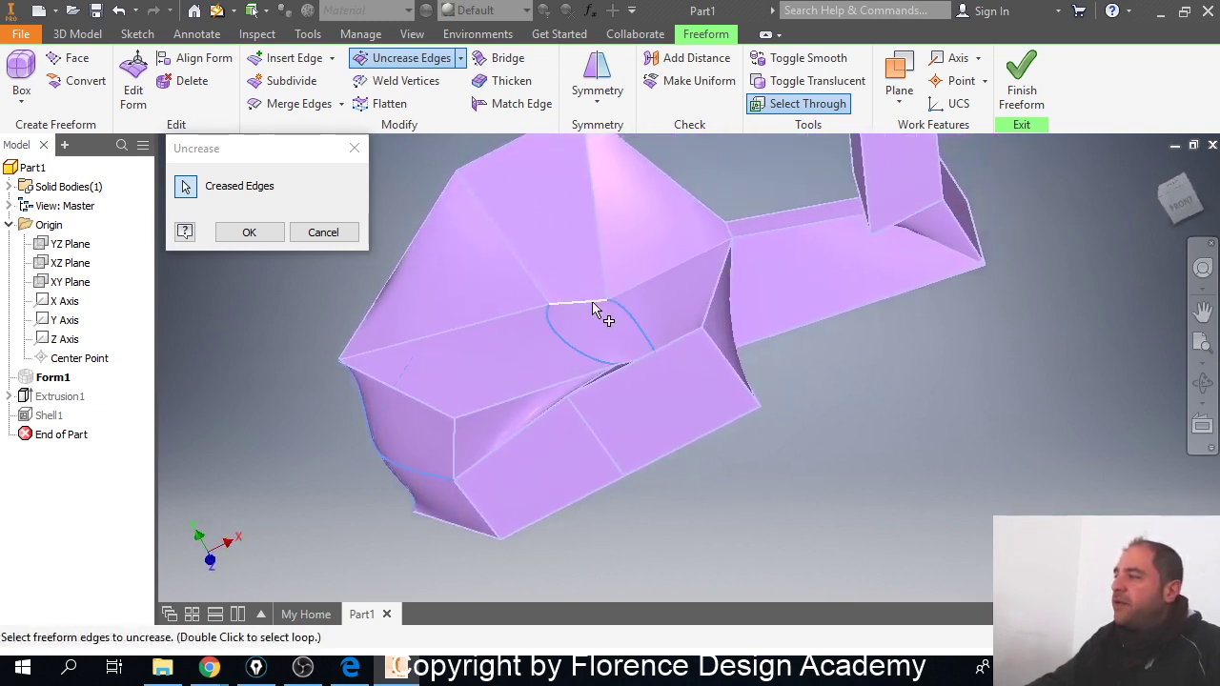
# Step: Add the creased edges across the top of the main body and along its curved side recess to the uncrease selection
pyautogui.click(576, 311)
pyautogui.click(486, 303)
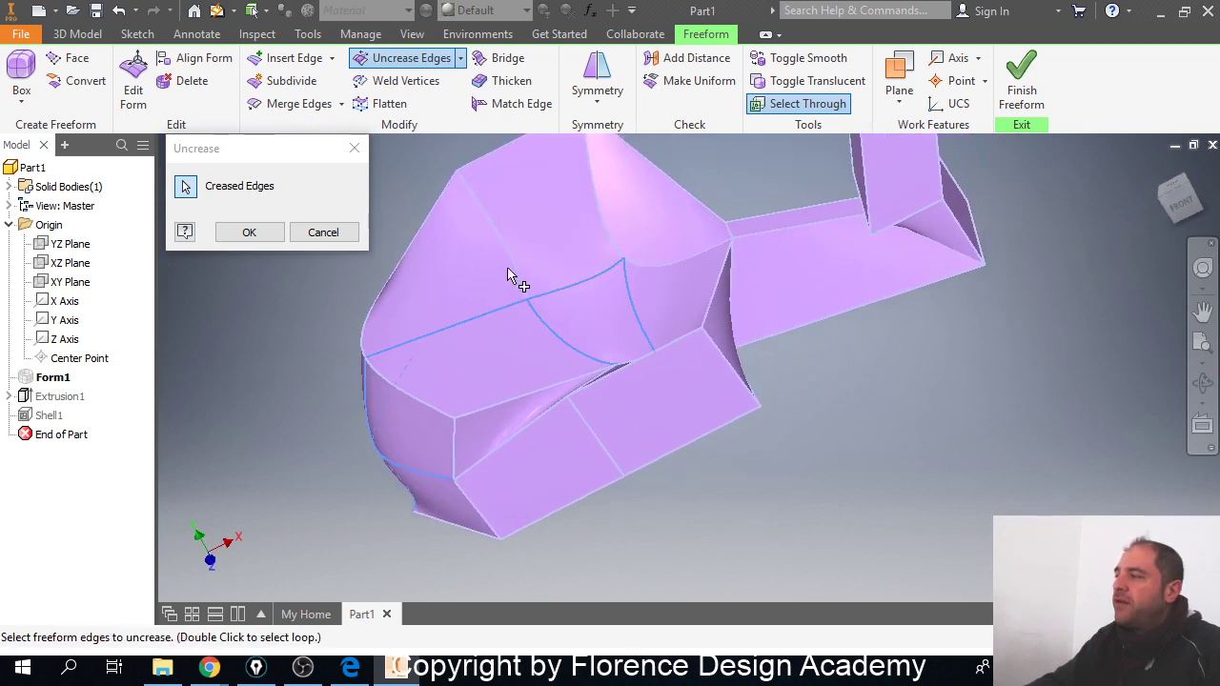
pyautogui.click(613, 238)
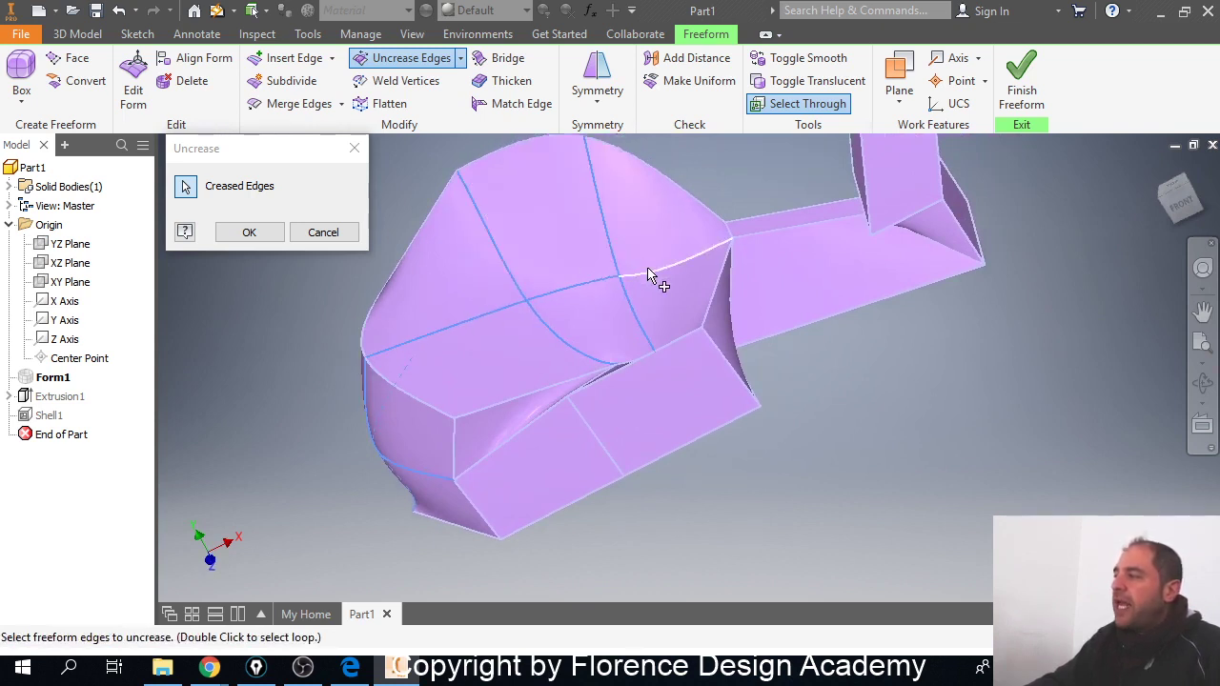
pyautogui.click(651, 268)
pyautogui.keyDown('shift'); pyautogui.moveTo(603, 315); pyautogui.dragTo(680, 381, button='middle'); pyautogui.keyUp('shift')
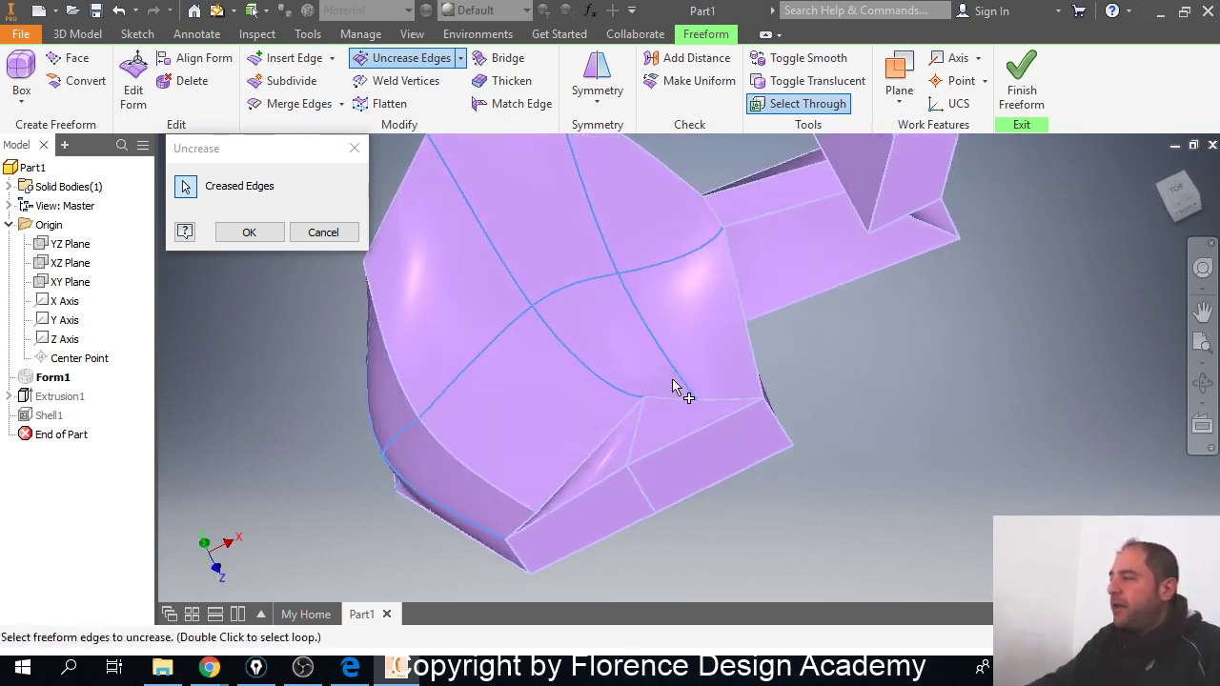
pyautogui.click(670, 405)
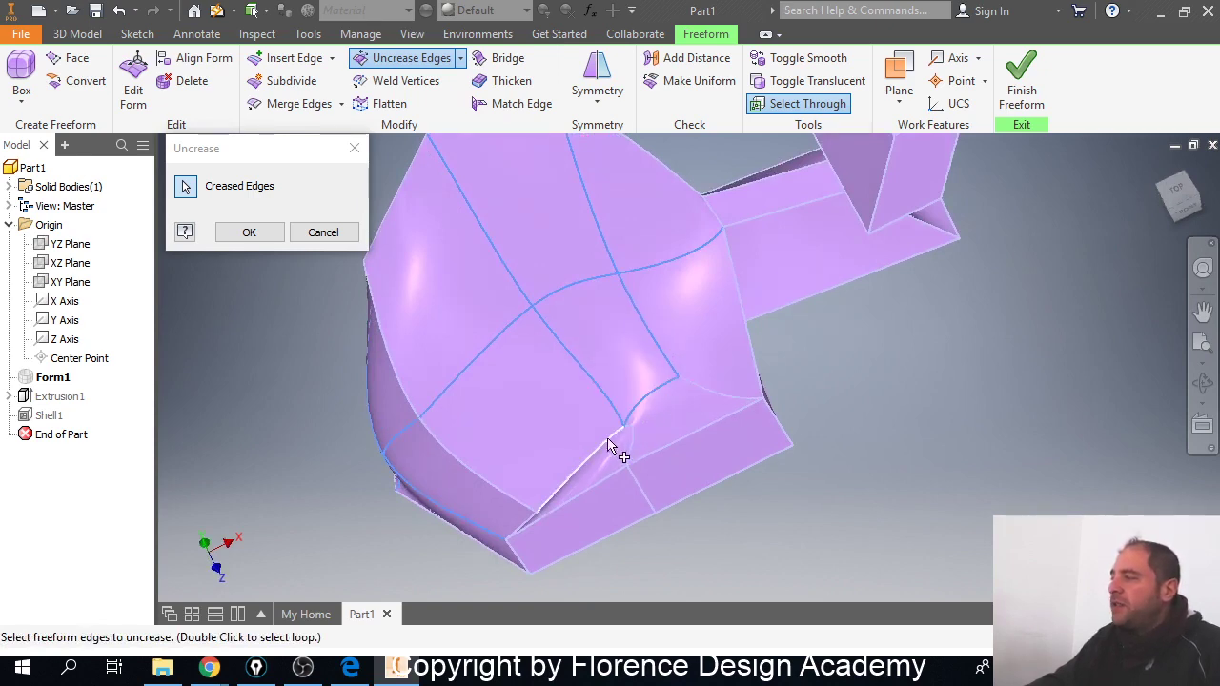
pyautogui.click(616, 448)
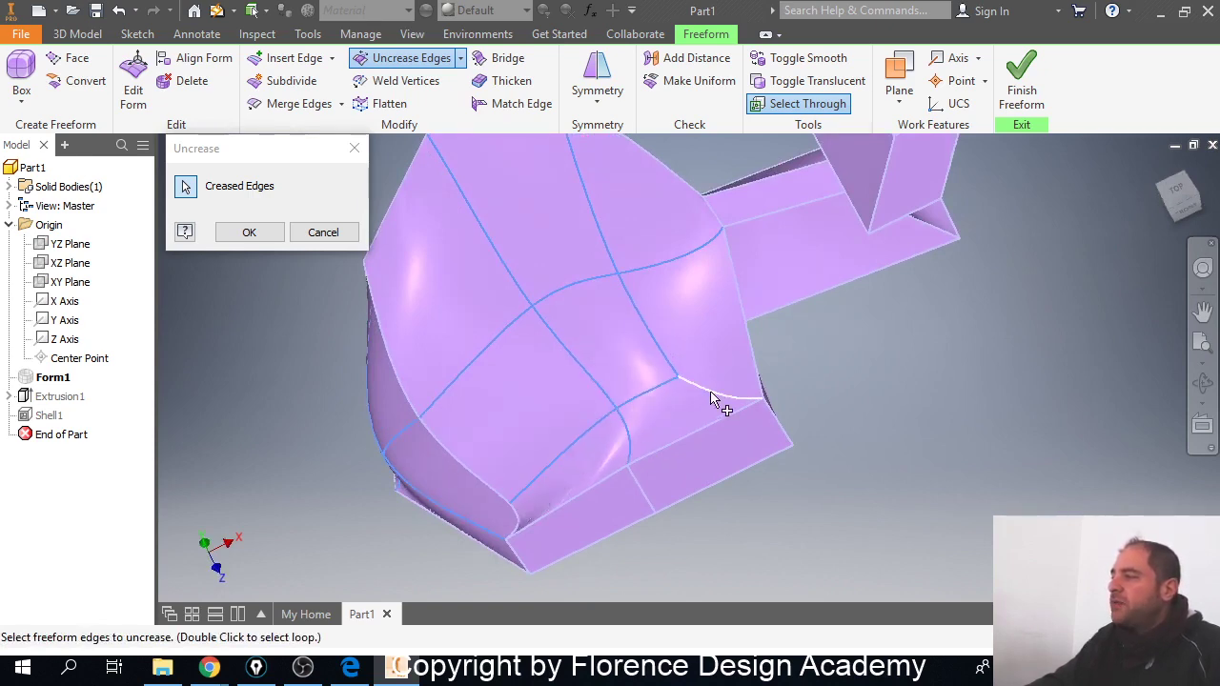
# Step: Add the inner creased edges on the underside of the main body to the uncrease selection
pyautogui.keyDown('shift'); pyautogui.moveTo(705, 413); pyautogui.dragTo(566, 326, button='middle'); pyautogui.keyUp('shift')
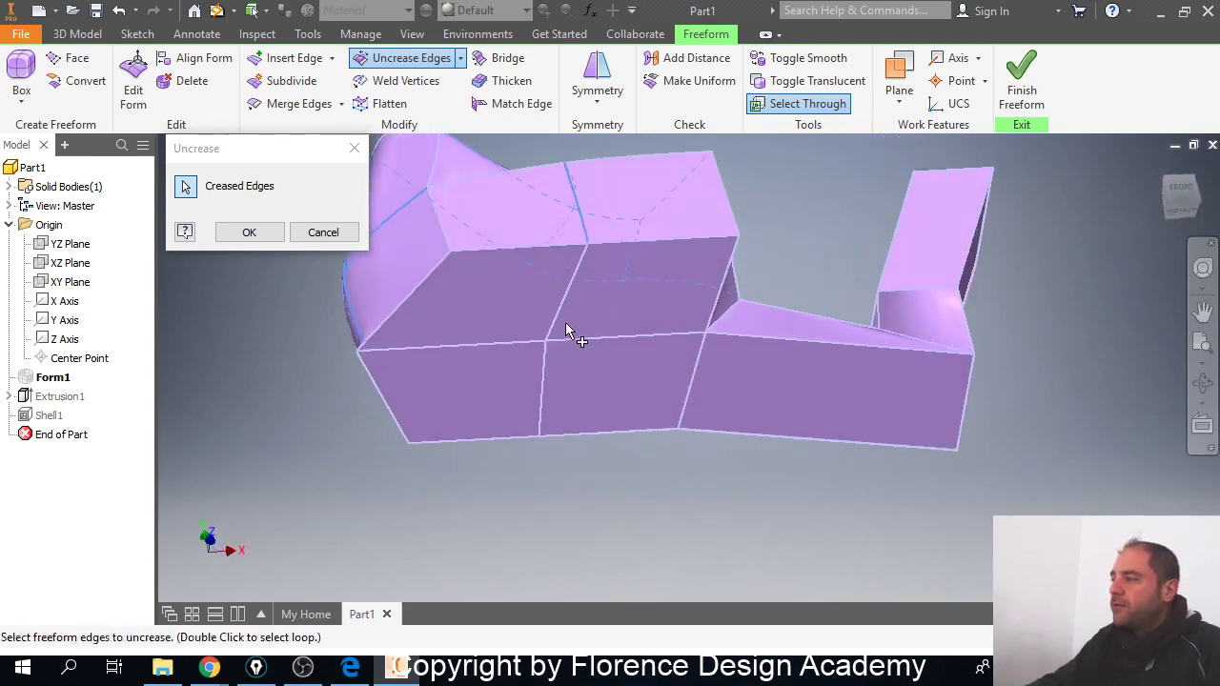
pyautogui.click(563, 345)
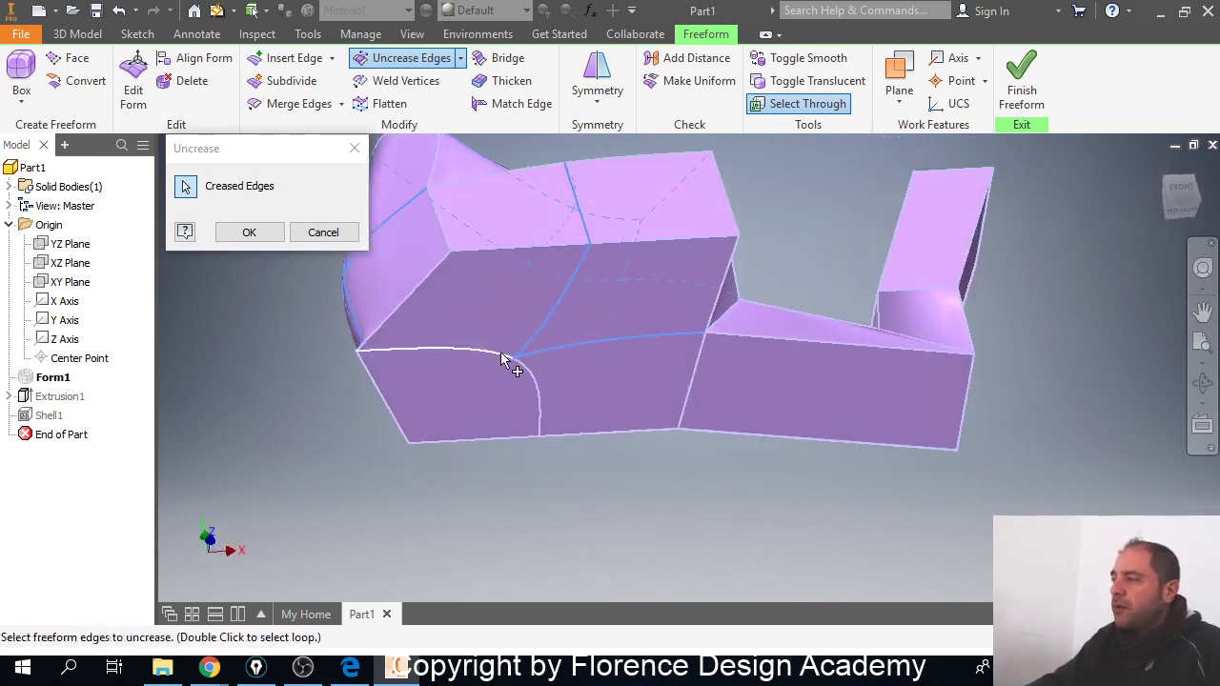
pyautogui.click(510, 358)
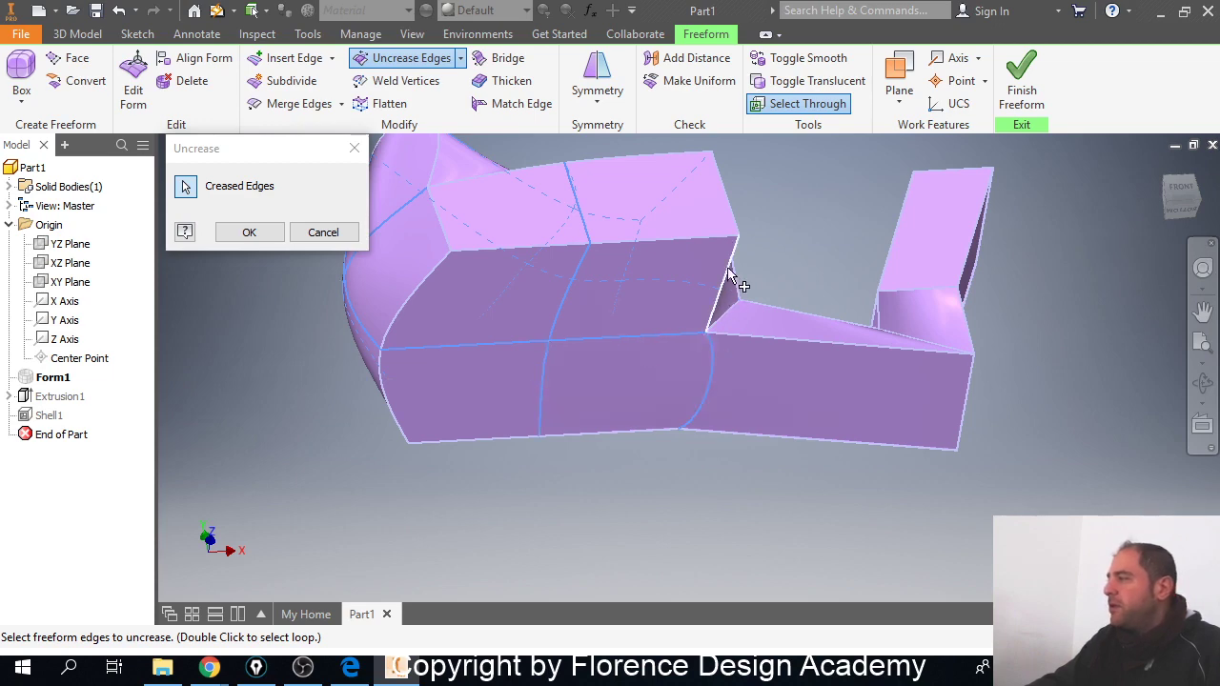
# Step: Add all edges of the upright tail's upper part to the uncrease selection and apply it
pyautogui.keyDown('shift'); pyautogui.moveTo(735, 283); pyautogui.dragTo(839, 348, button='middle'); pyautogui.keyUp('shift')
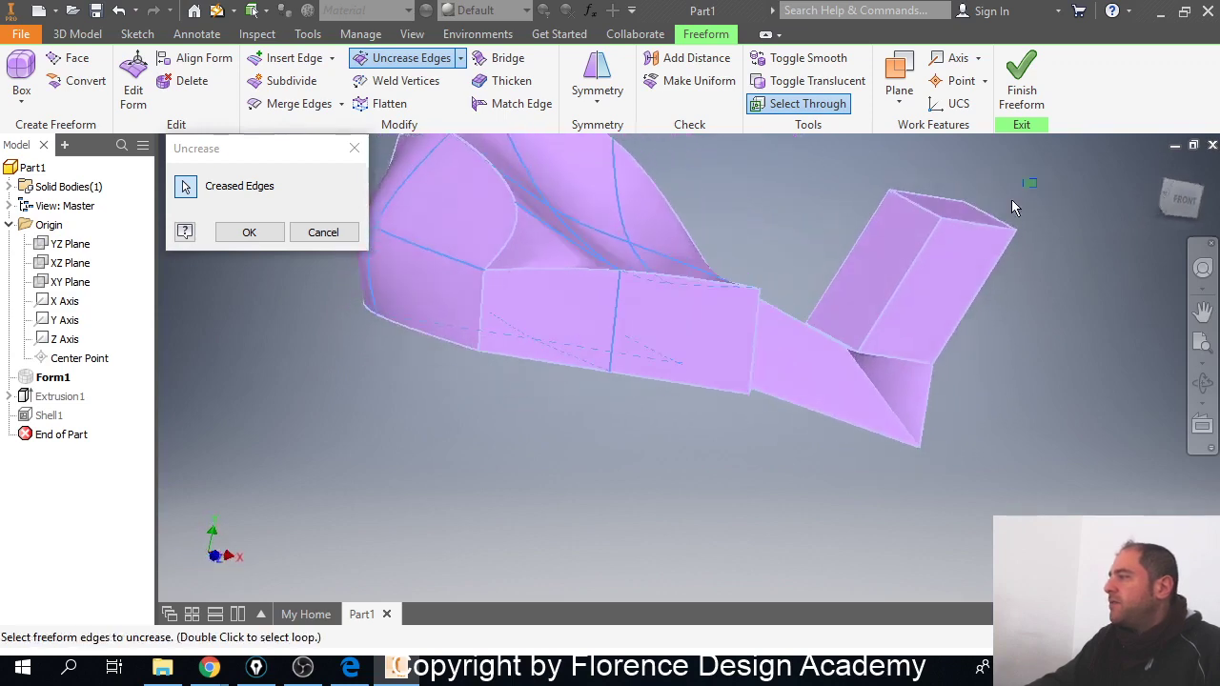
pyautogui.moveTo(870, 237); pyautogui.dragTo(869, 236)
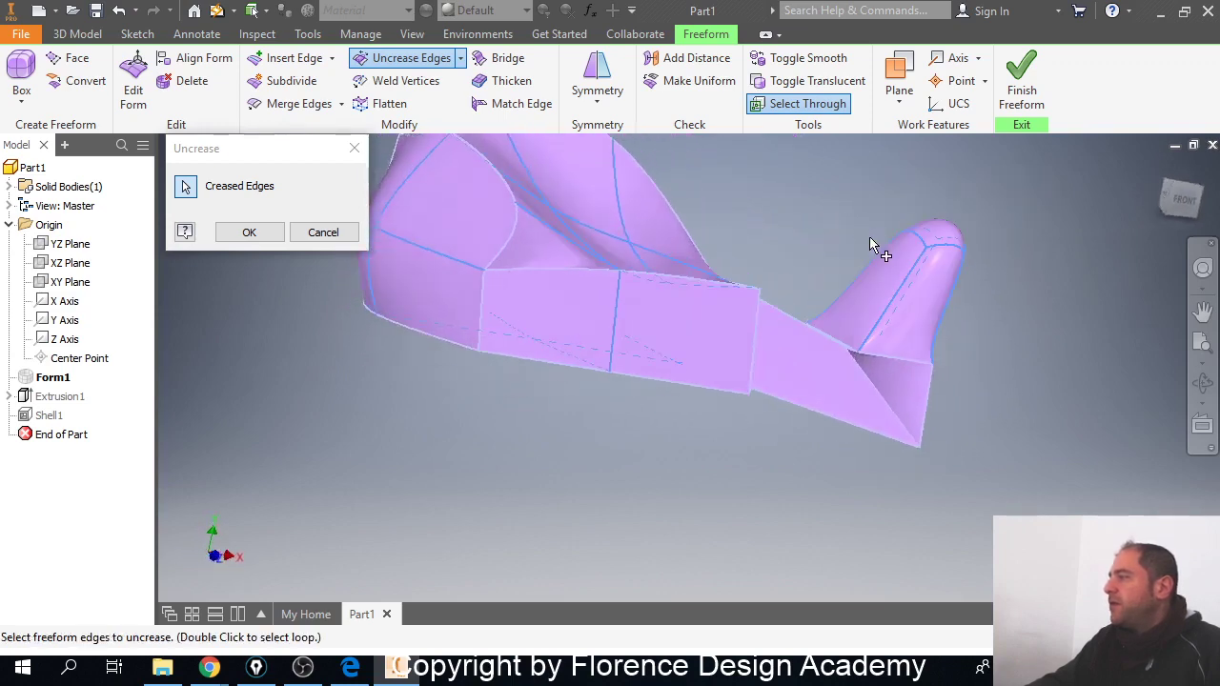
pyautogui.click(251, 233)
pyautogui.keyDown('shift'); pyautogui.moveTo(550, 417); pyautogui.dragTo(28, 375, button='middle'); pyautogui.keyUp('shift')
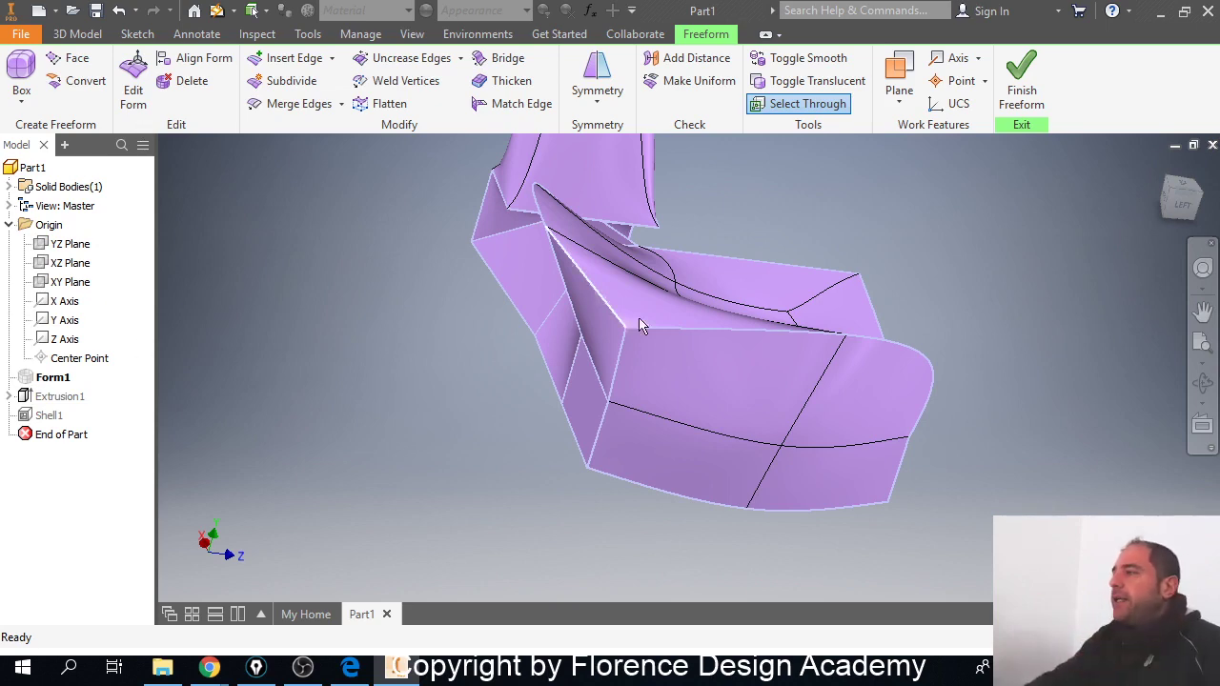
pyautogui.keyDown('shift'); pyautogui.moveTo(719, 352); pyautogui.dragTo(602, 349, button='middle'); pyautogui.keyUp('shift')
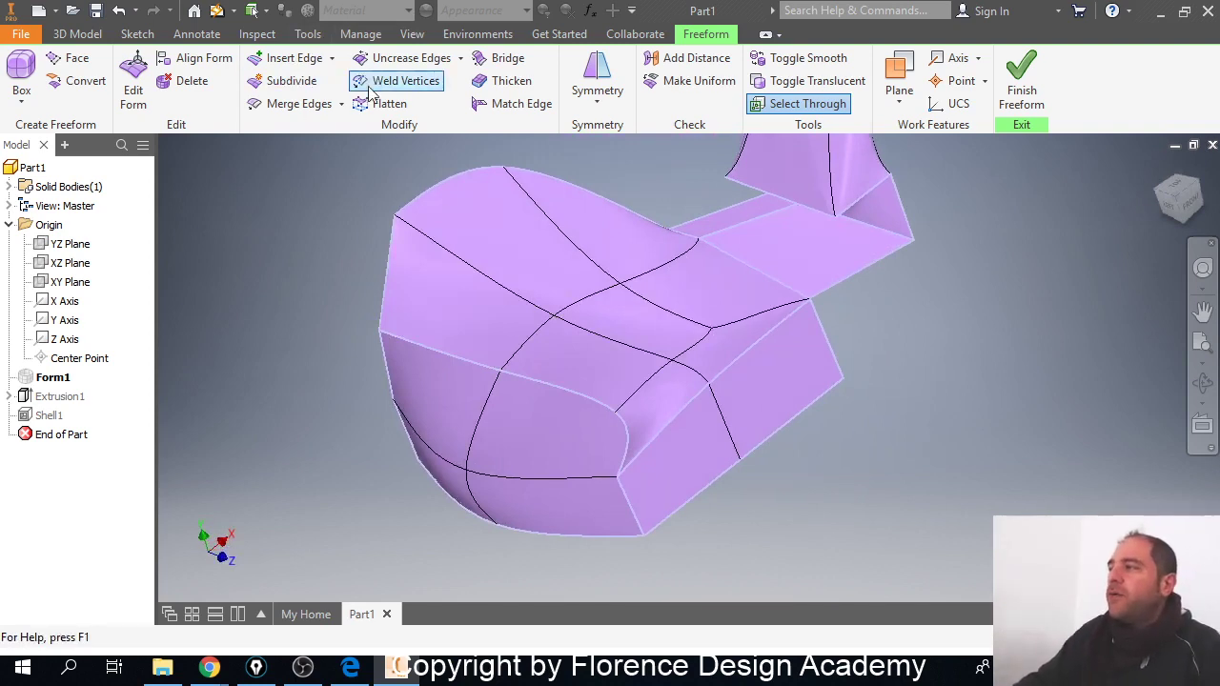
# Step: Preview a Simple subdivision of the front face at the wide end, trying widths of 3, 4 and 1 with a length of 2
pyautogui.click(301, 86)
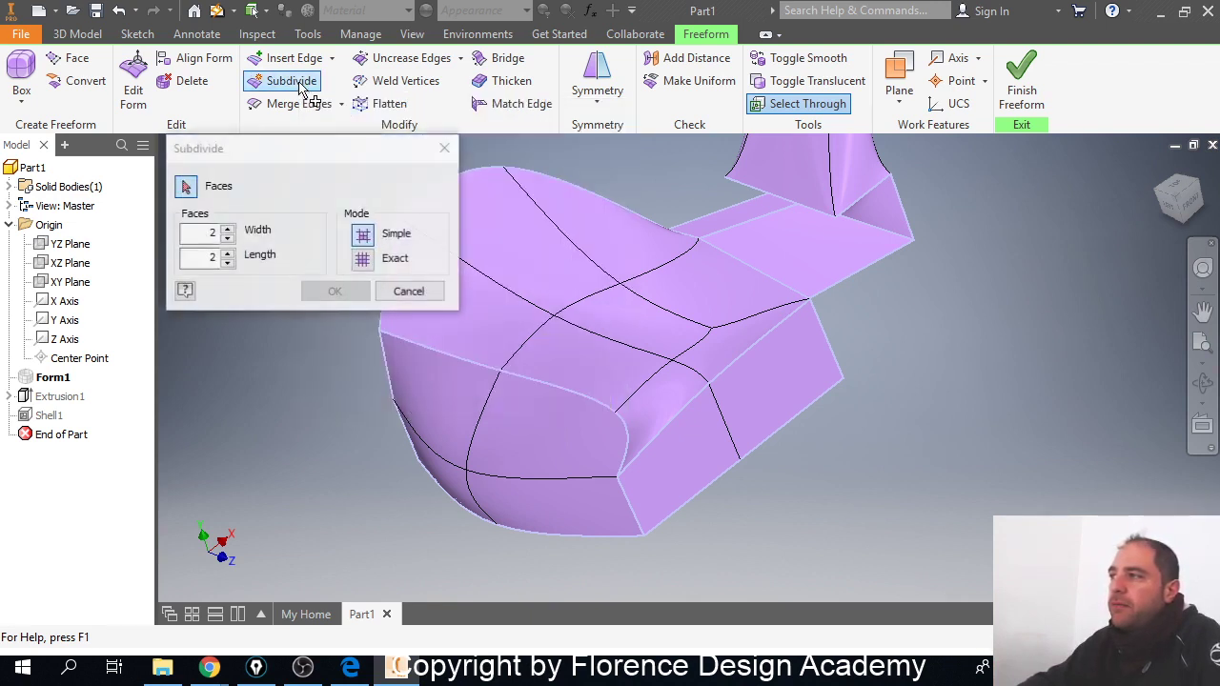
pyautogui.moveTo(325, 157); pyautogui.dragTo(277, 149)
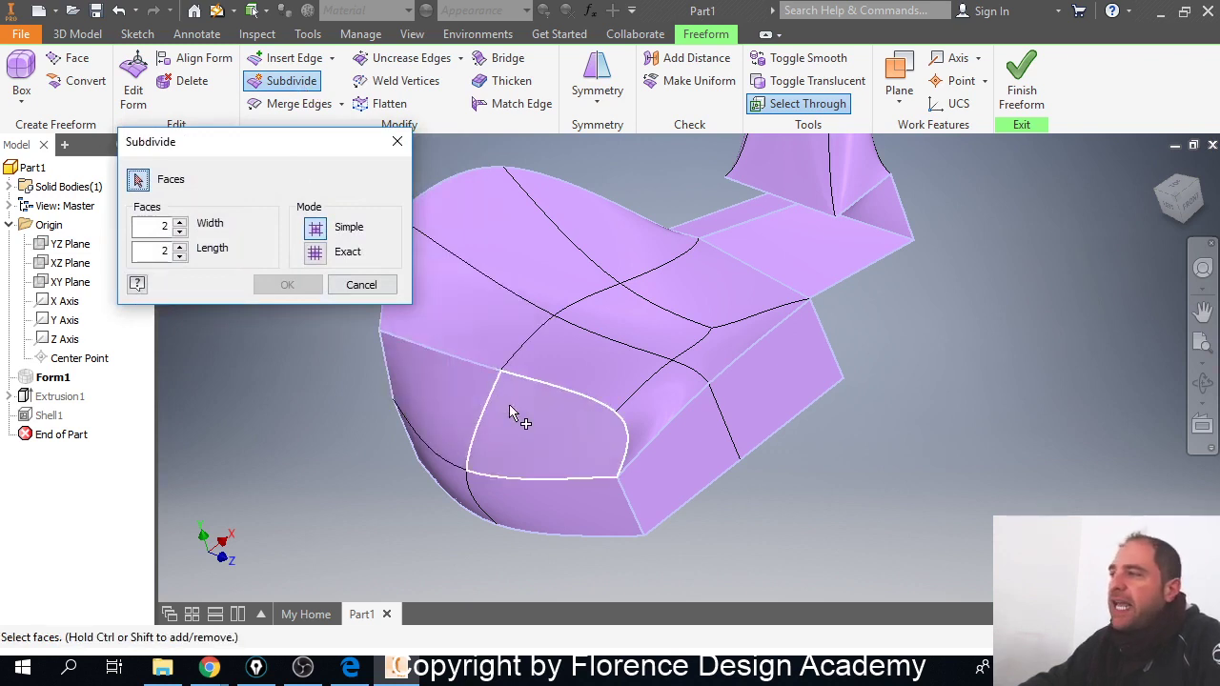
pyautogui.click(537, 411)
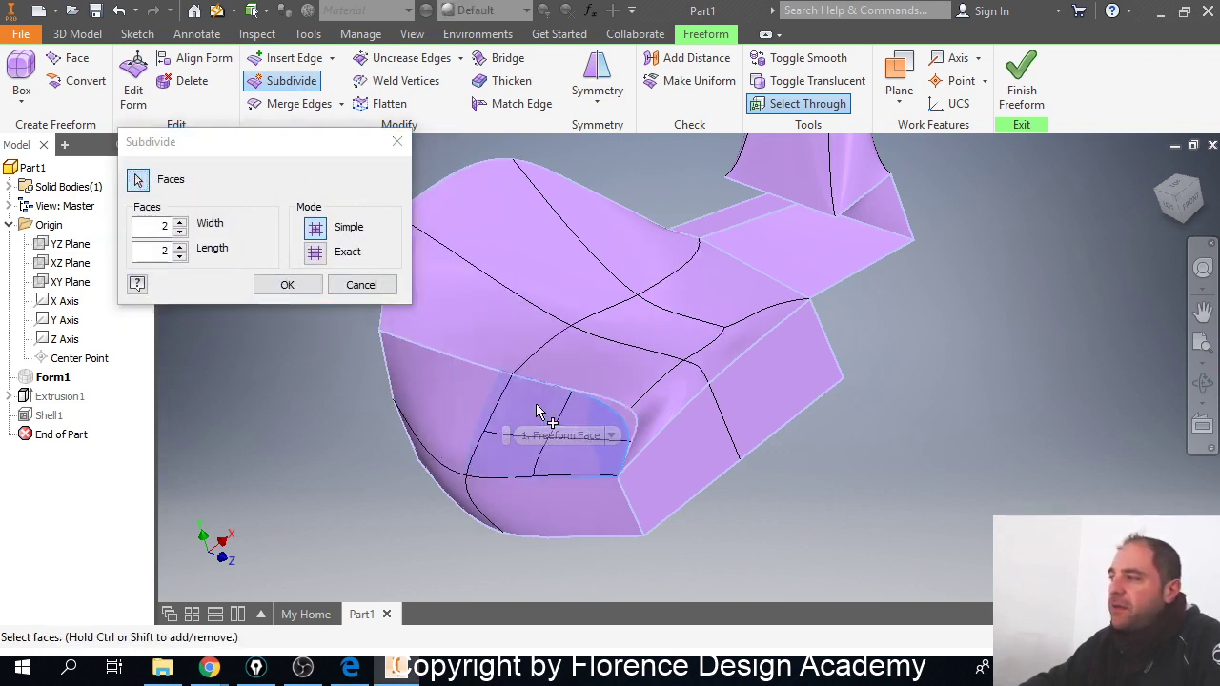
pyautogui.click(180, 223)
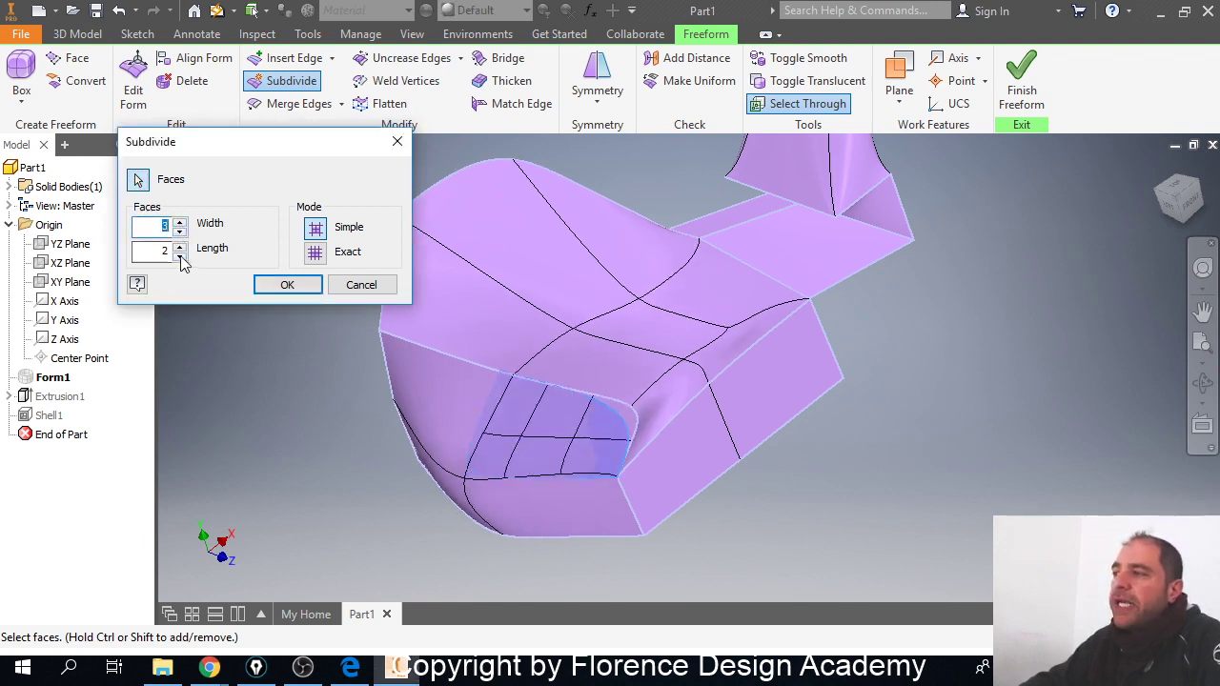
pyautogui.click(180, 256)
pyautogui.click(180, 245)
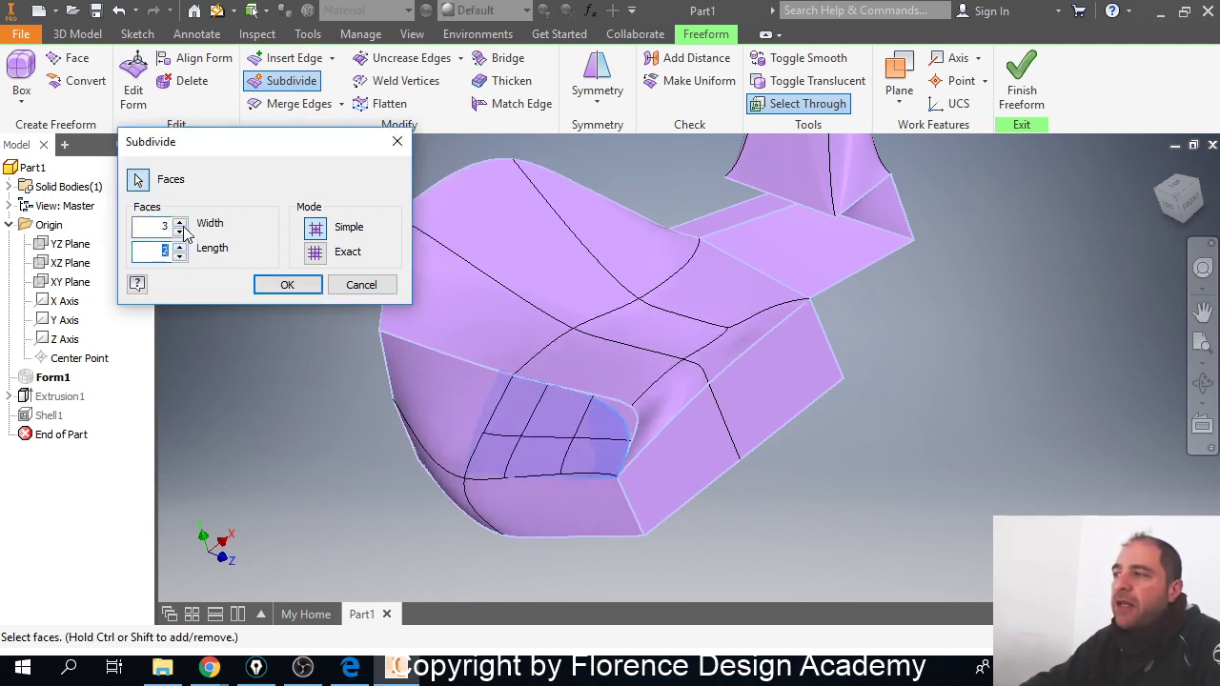
pyautogui.click(179, 223)
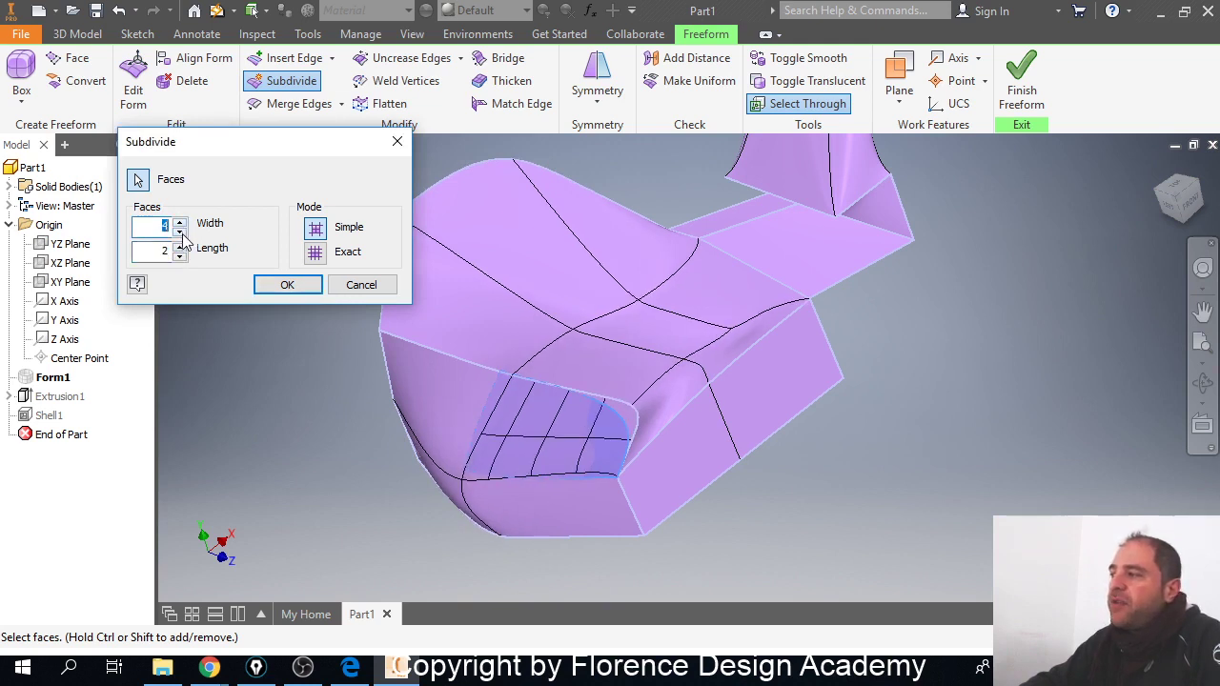
pyautogui.click(179, 233)
pyautogui.click(179, 233)
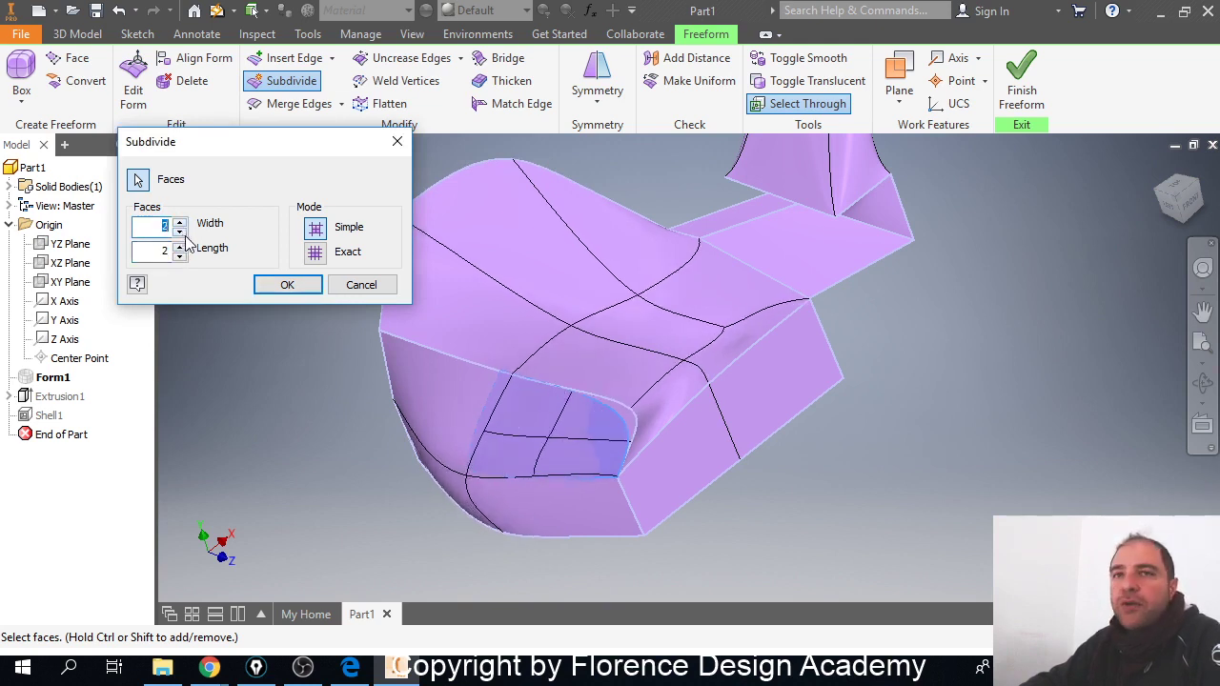
pyautogui.click(179, 233)
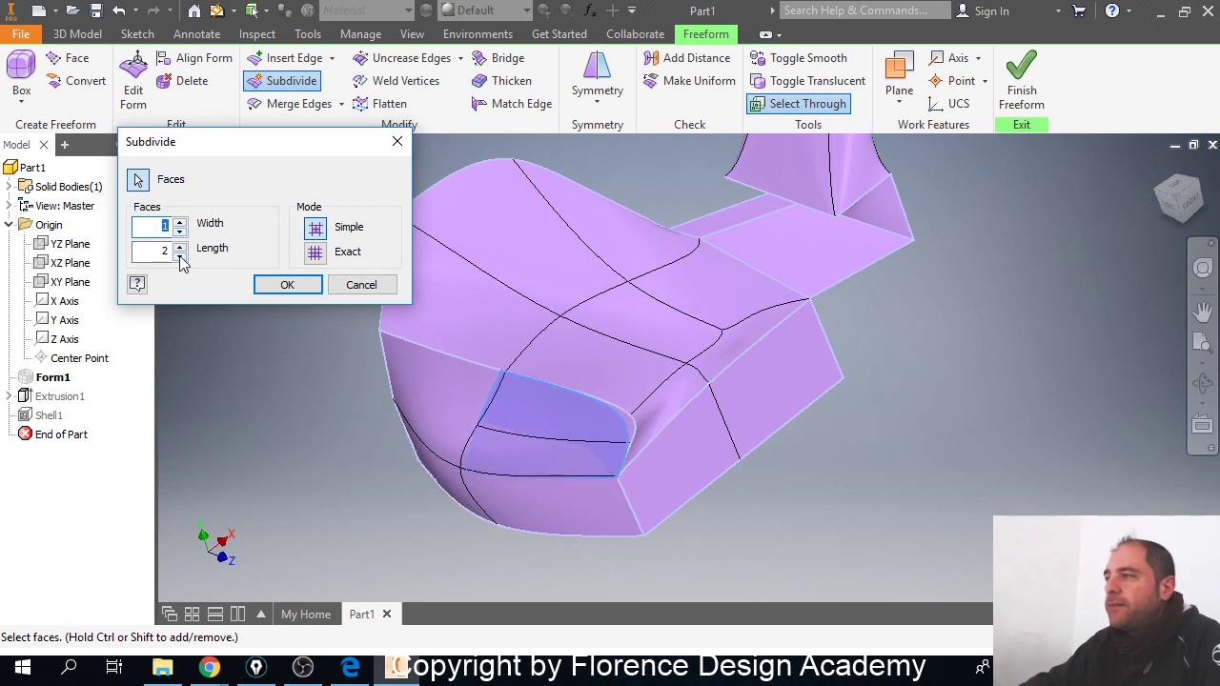
pyautogui.click(180, 255)
pyautogui.click(179, 244)
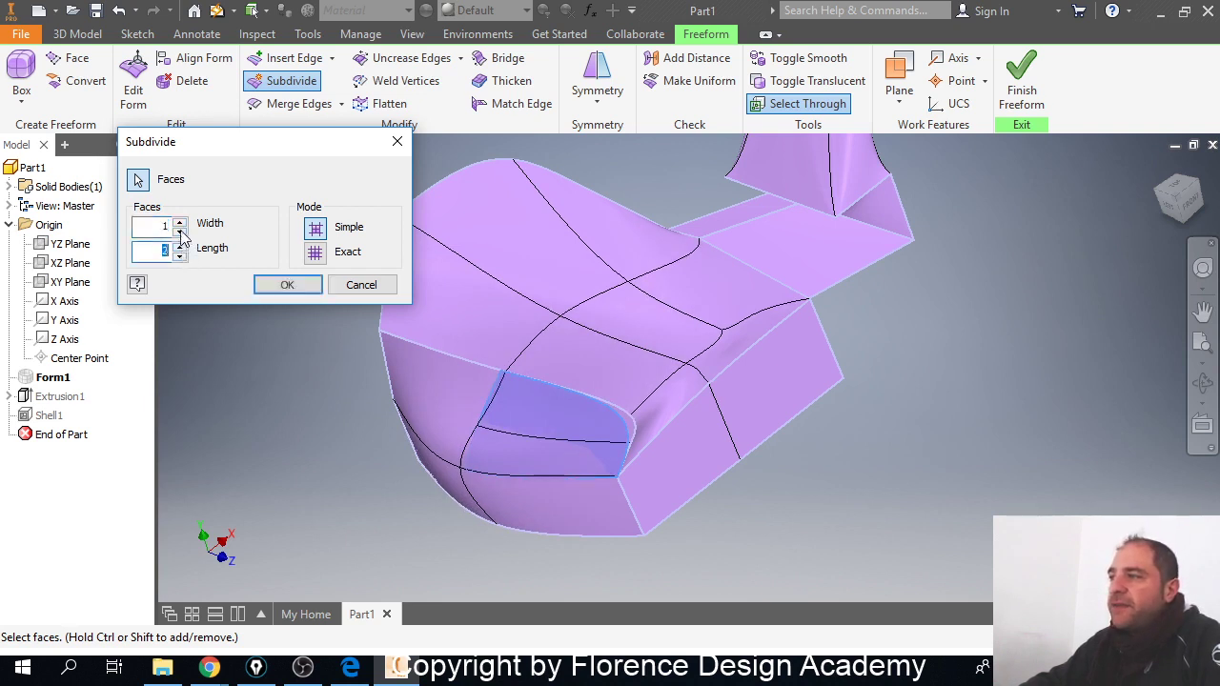
# Step: Try the face's Simple subdivision with widths up to 7, and set the width back to 2
pyautogui.click(180, 230)
pyautogui.click(180, 225)
pyautogui.click(180, 225)
pyautogui.click(181, 225)
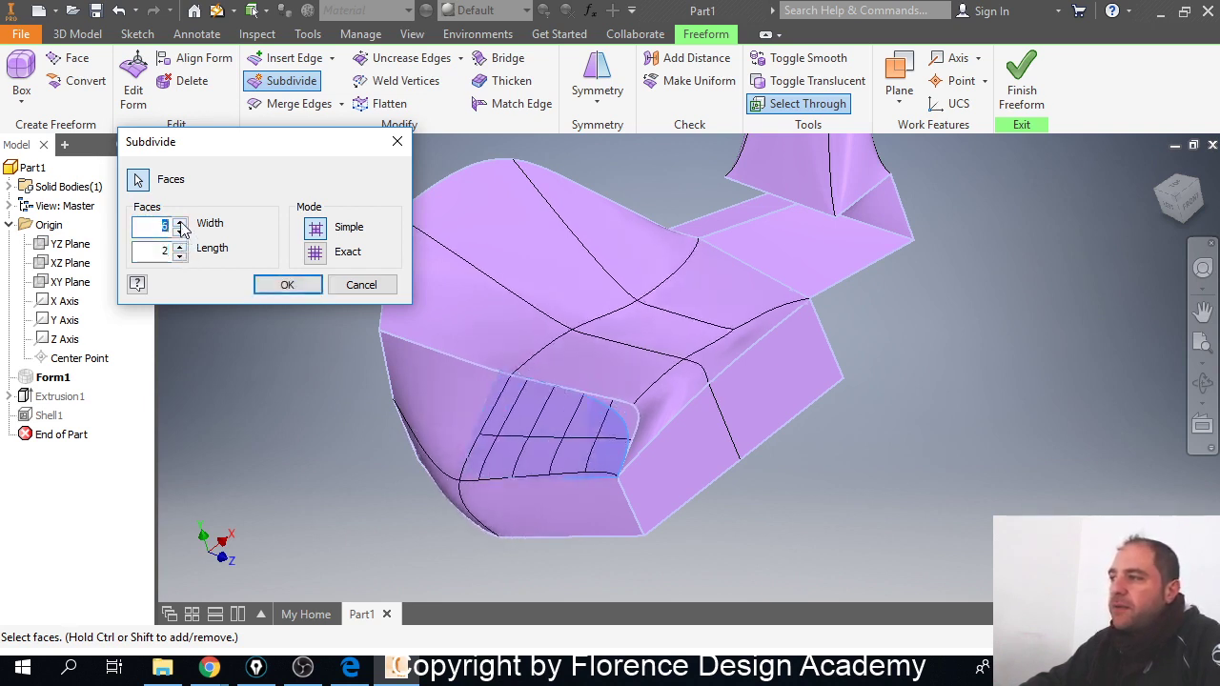
pyautogui.click(180, 225)
pyautogui.click(179, 232)
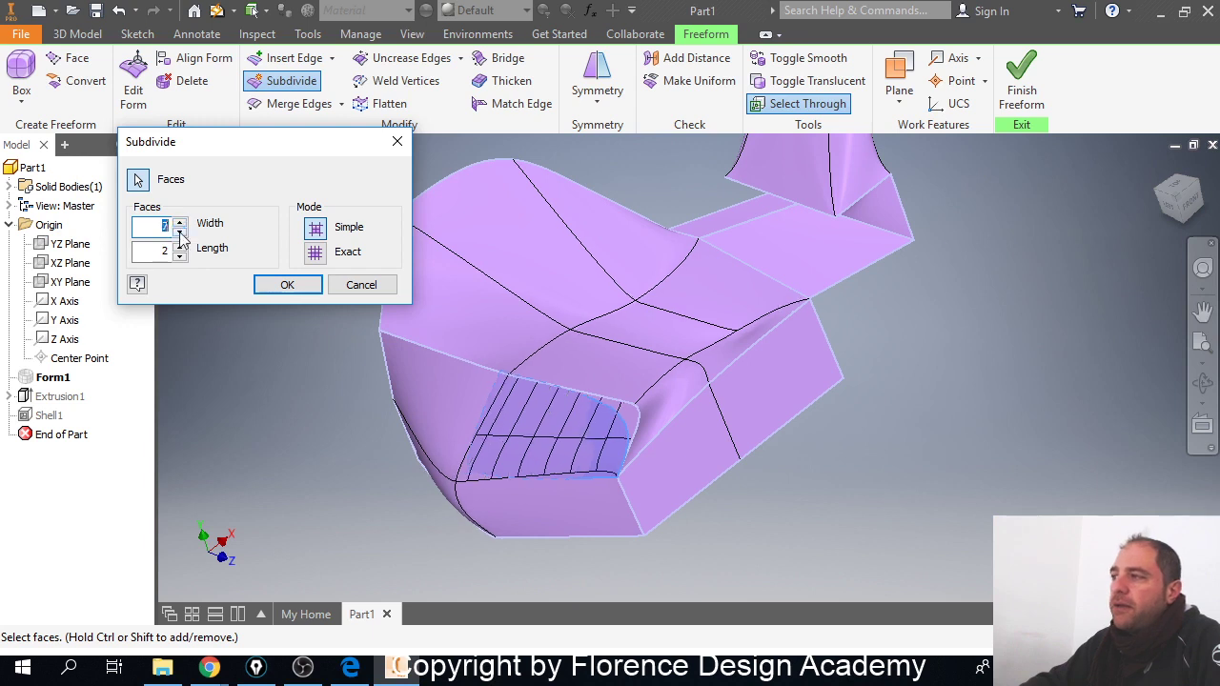
pyautogui.click(179, 232)
pyautogui.click(179, 233)
pyautogui.click(179, 232)
pyautogui.click(179, 233)
pyautogui.click(180, 233)
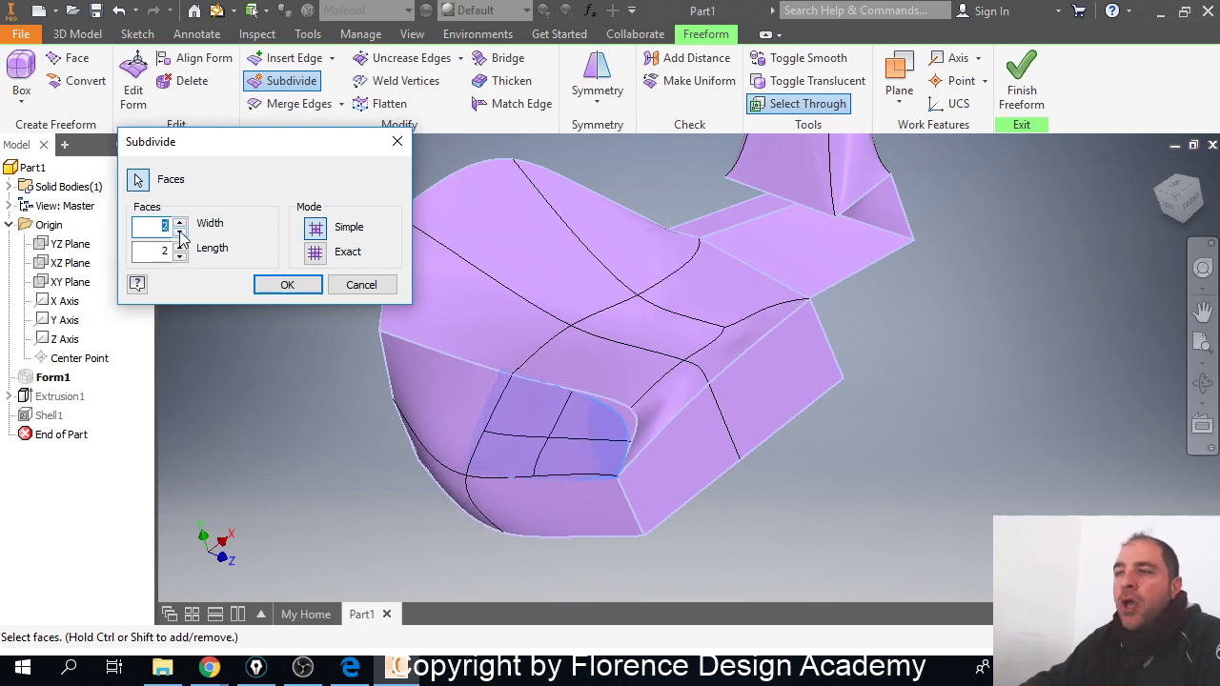
# Step: Preview the face's subdivision in Exact mode with a width and length of 3, and cancel the subdivision
pyautogui.click(315, 253)
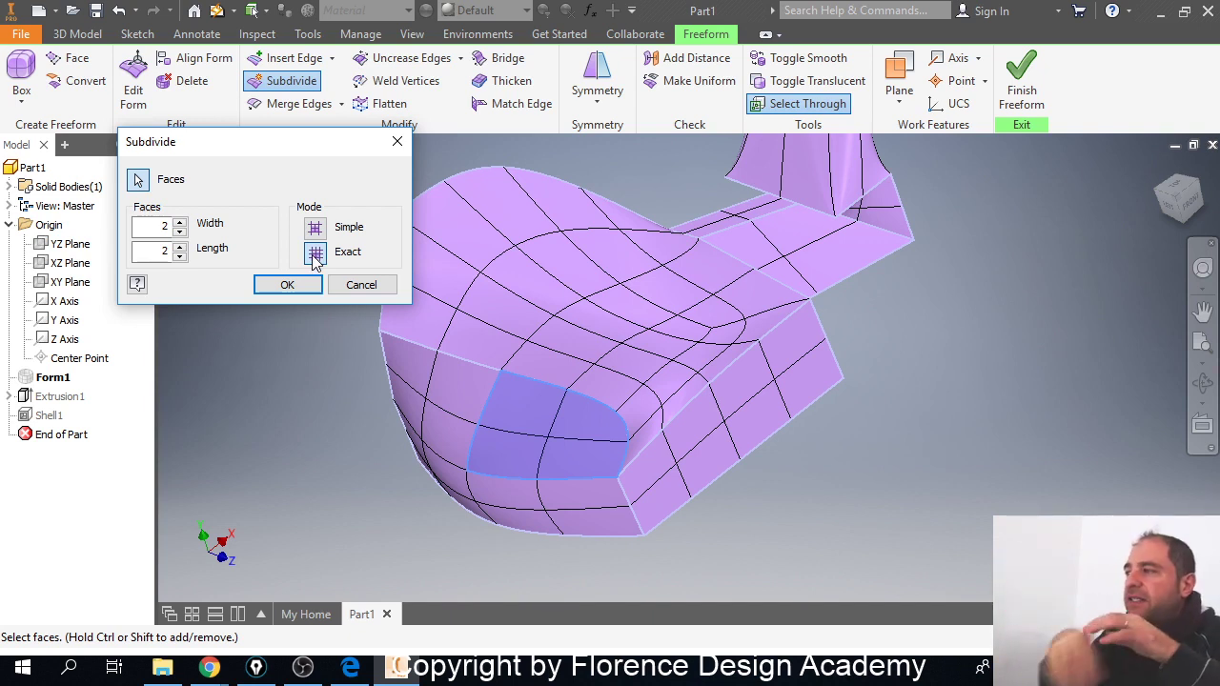
pyautogui.click(180, 222)
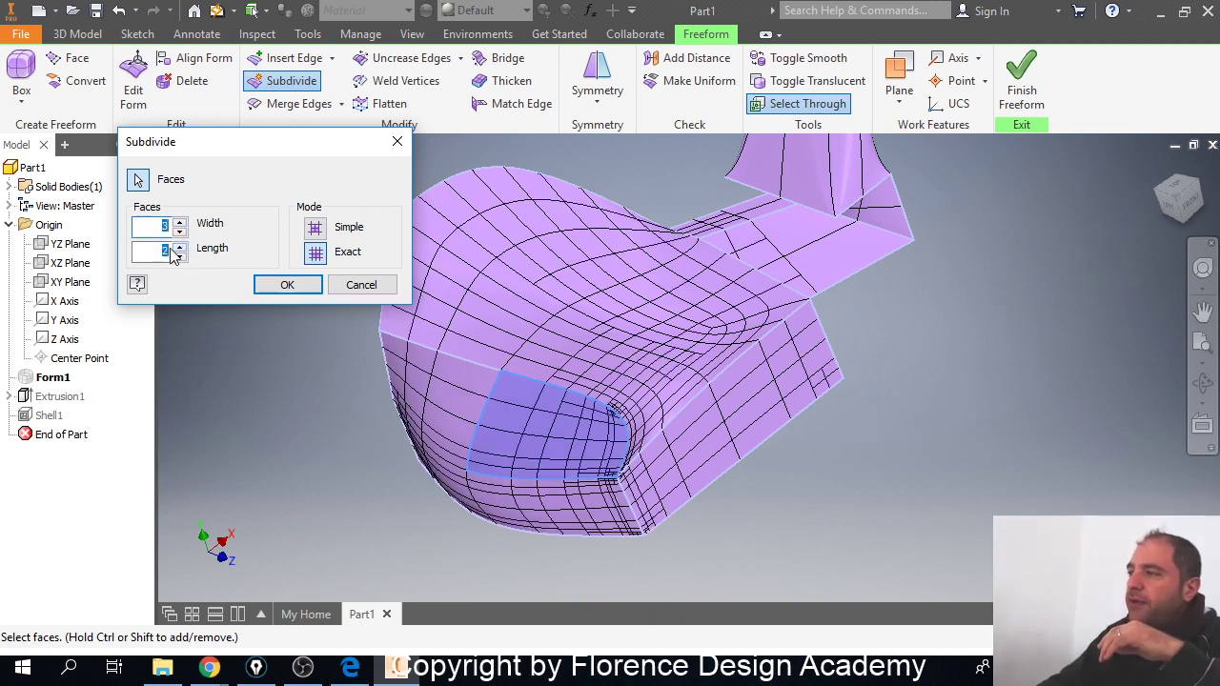
pyautogui.click(180, 245)
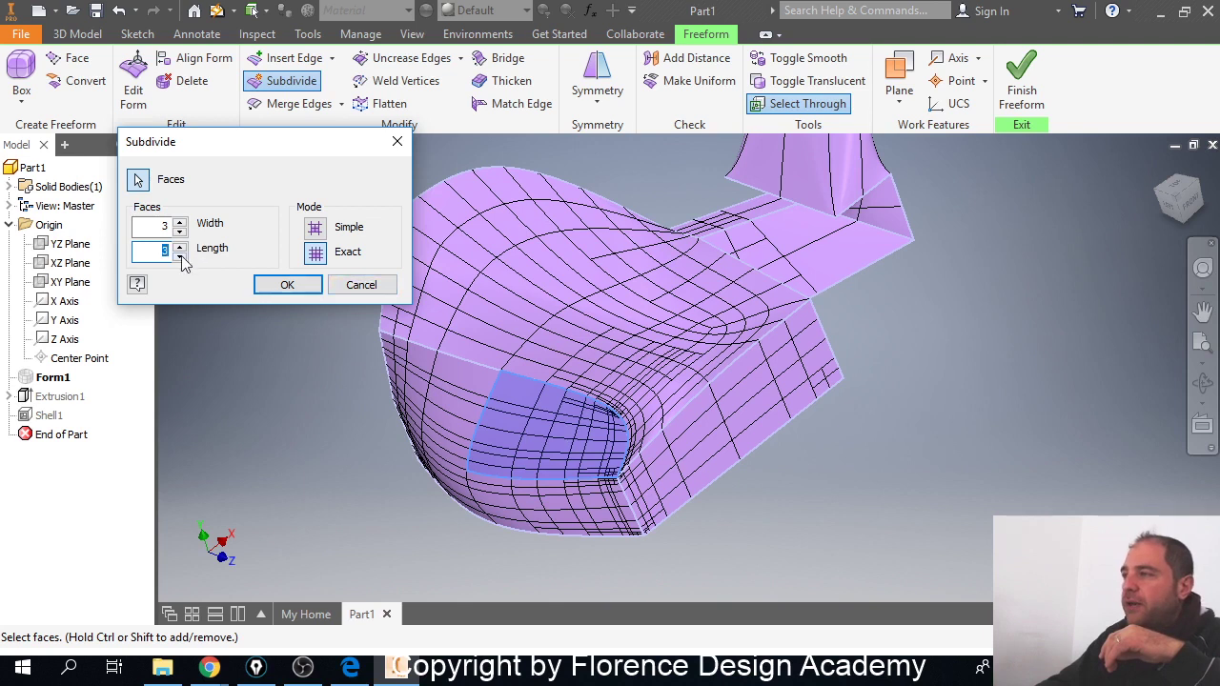
pyautogui.click(360, 284)
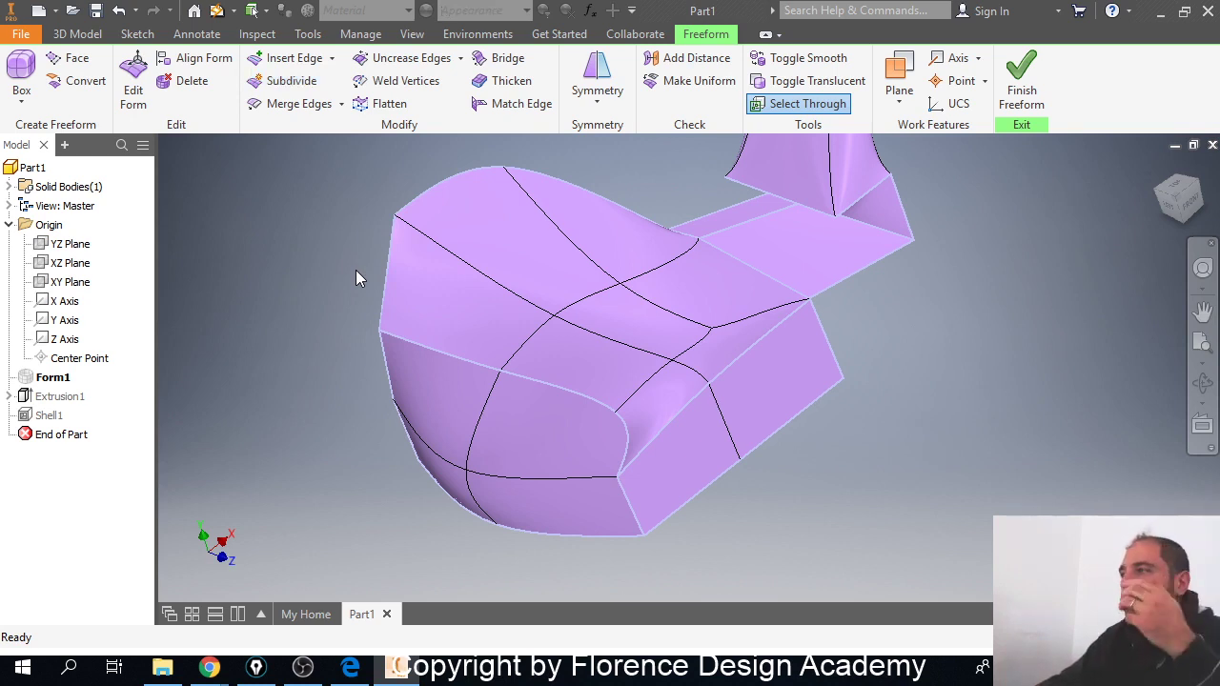
# Step: Preview a single-sided Simple edge insertion at location 0.5 beside the wide end's upper middle edge, and cancel it
pyautogui.click(286, 65)
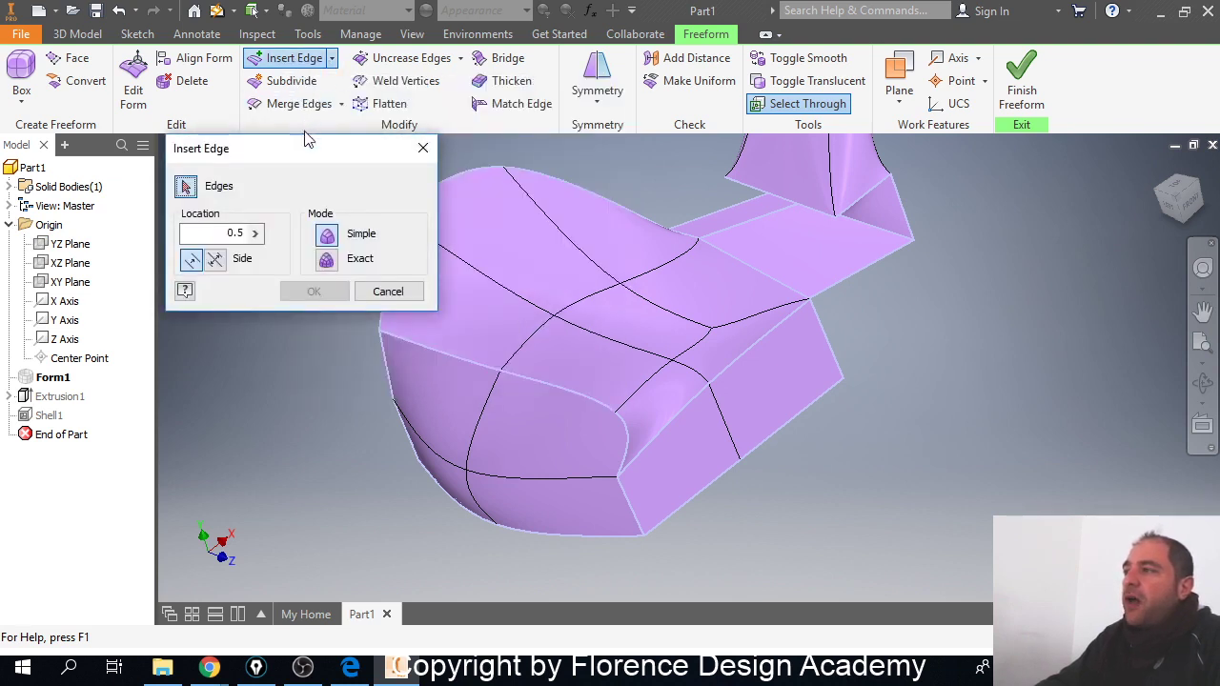
pyautogui.moveTo(303, 153); pyautogui.dragTo(261, 155)
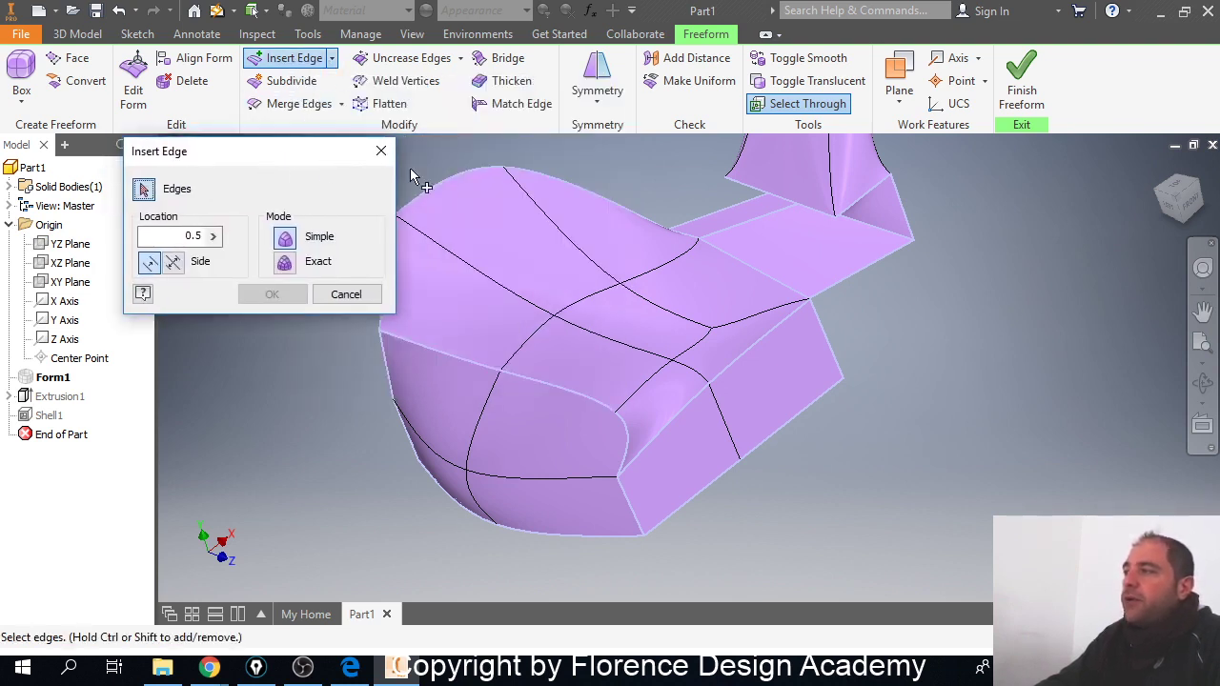
pyautogui.moveTo(410, 168); pyautogui.dragTo(467, 207, button='middle')
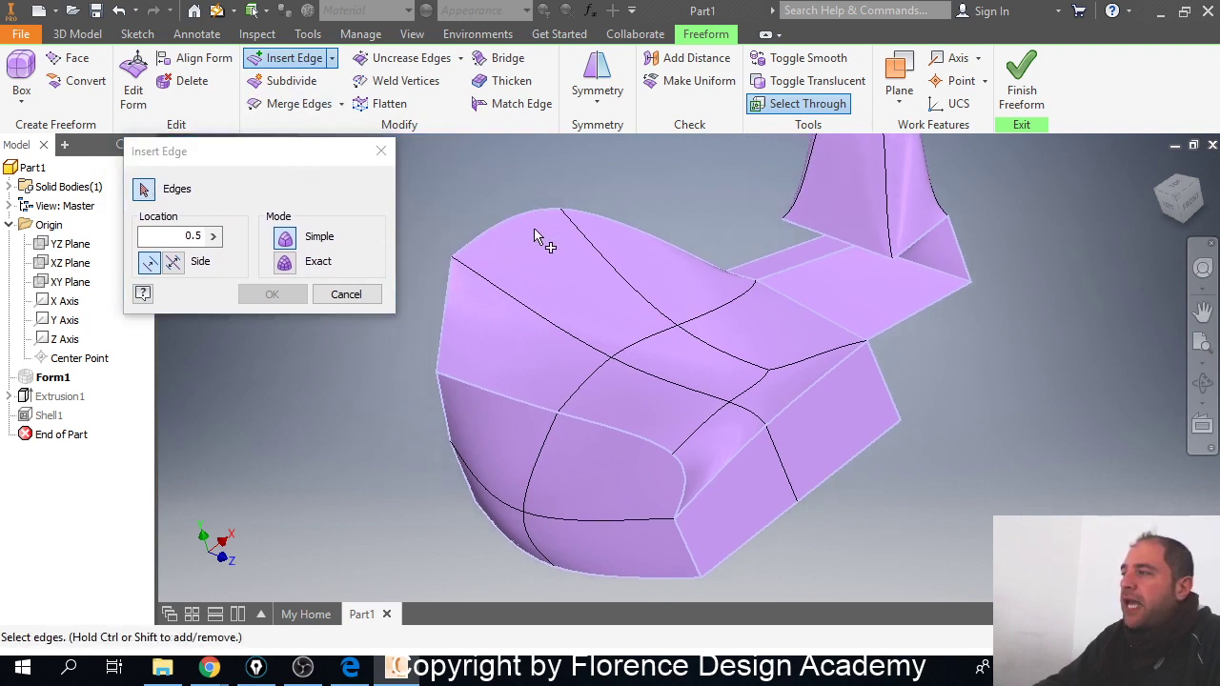
pyautogui.click(511, 306)
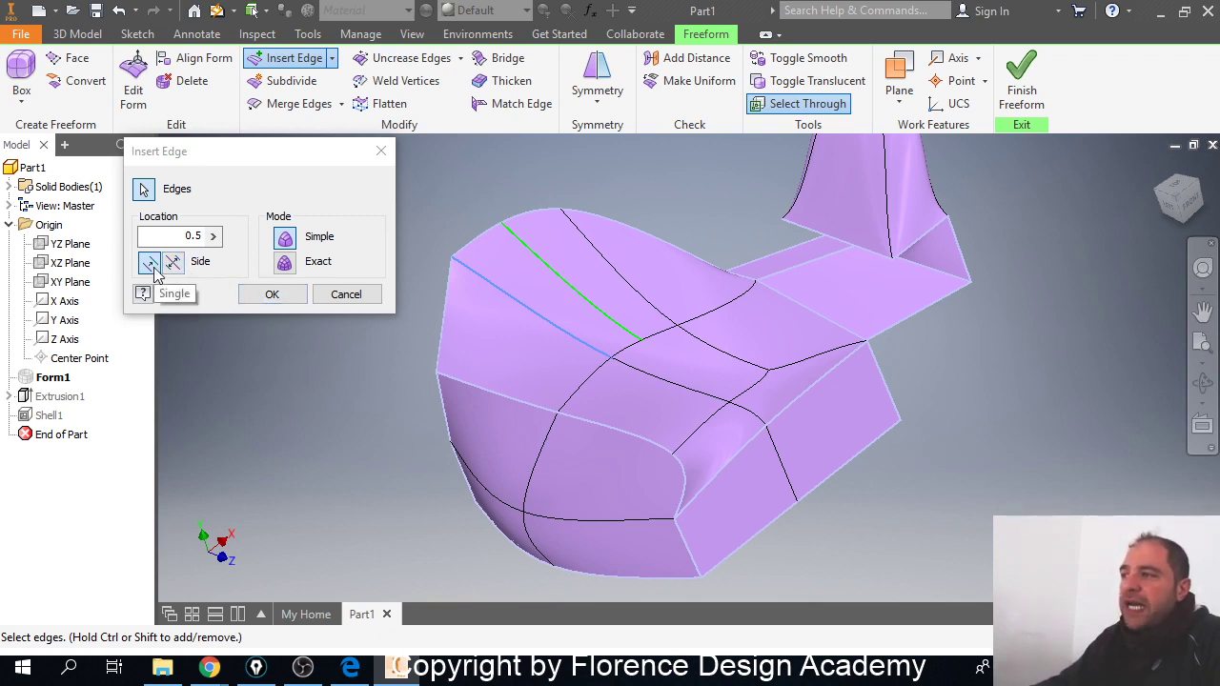
pyautogui.click(374, 295)
# Step: Compare both-sides and single-side insertion at location 0.5 on the upper middle edge, and insert the edge on a single side
pyautogui.click(307, 57)
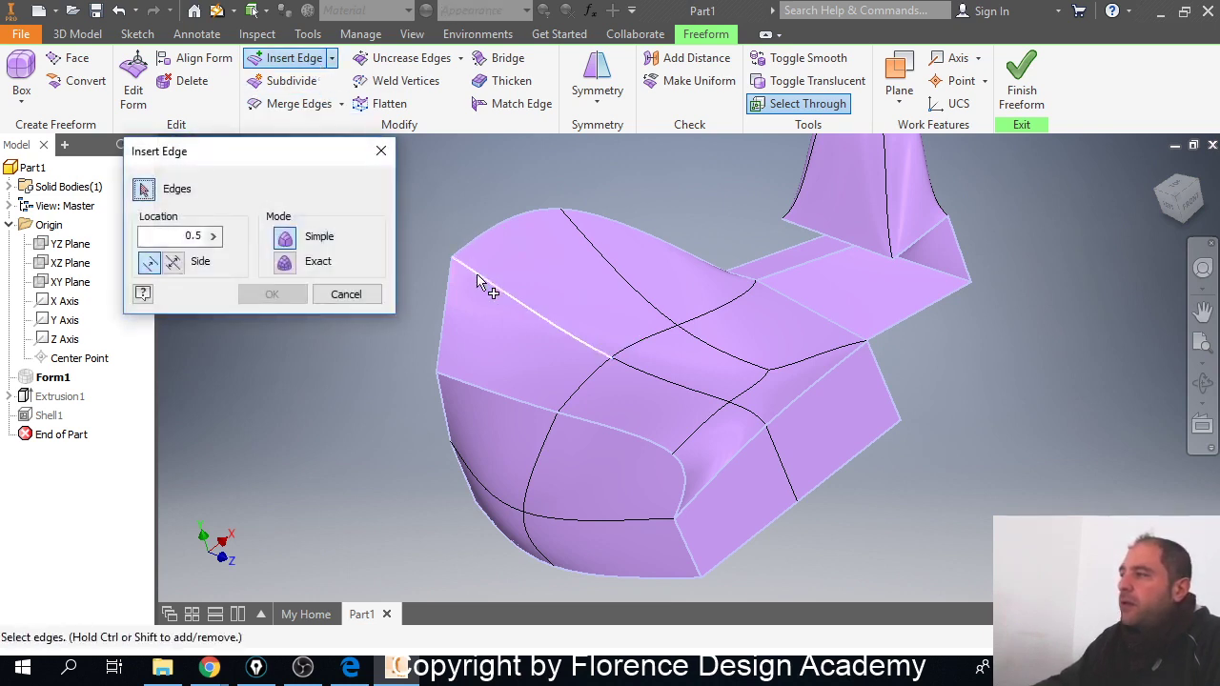
pyautogui.click(173, 262)
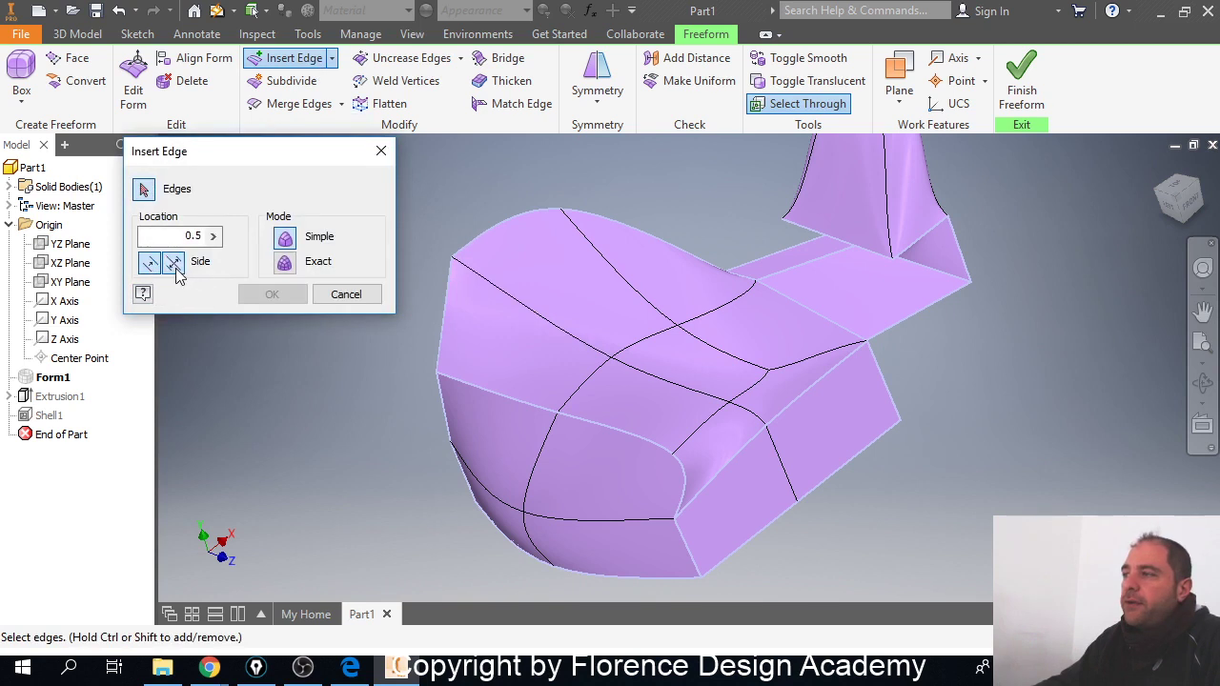
pyautogui.click(503, 299)
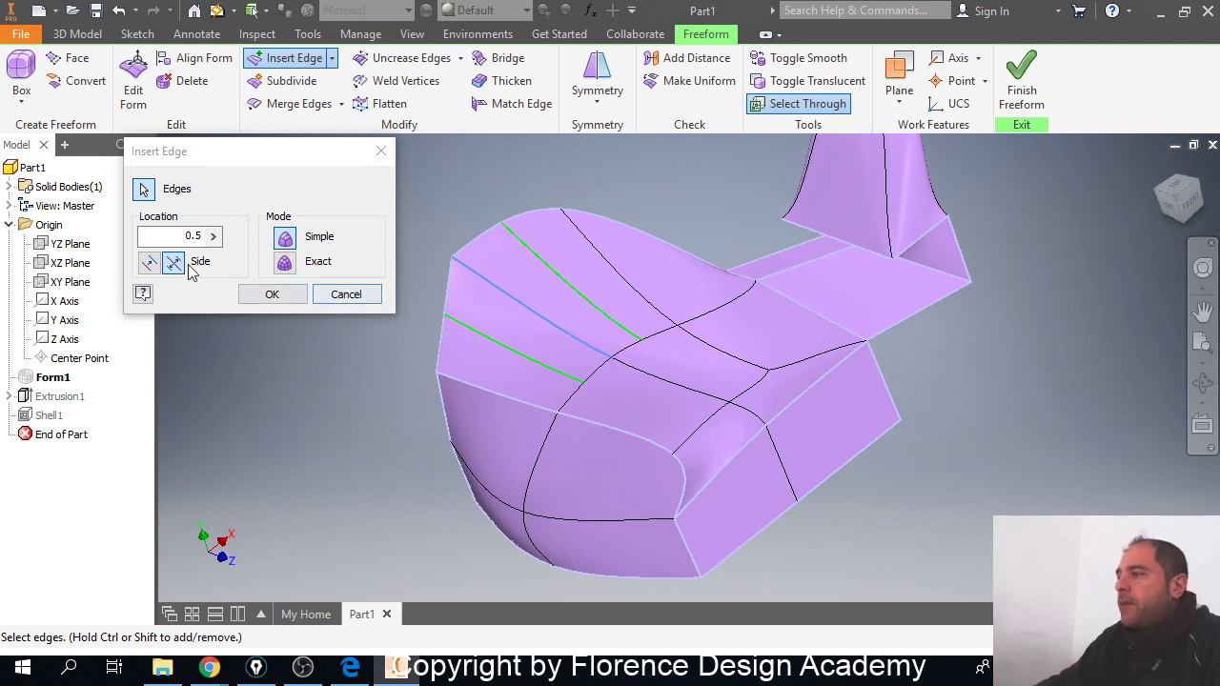
pyautogui.click(148, 262)
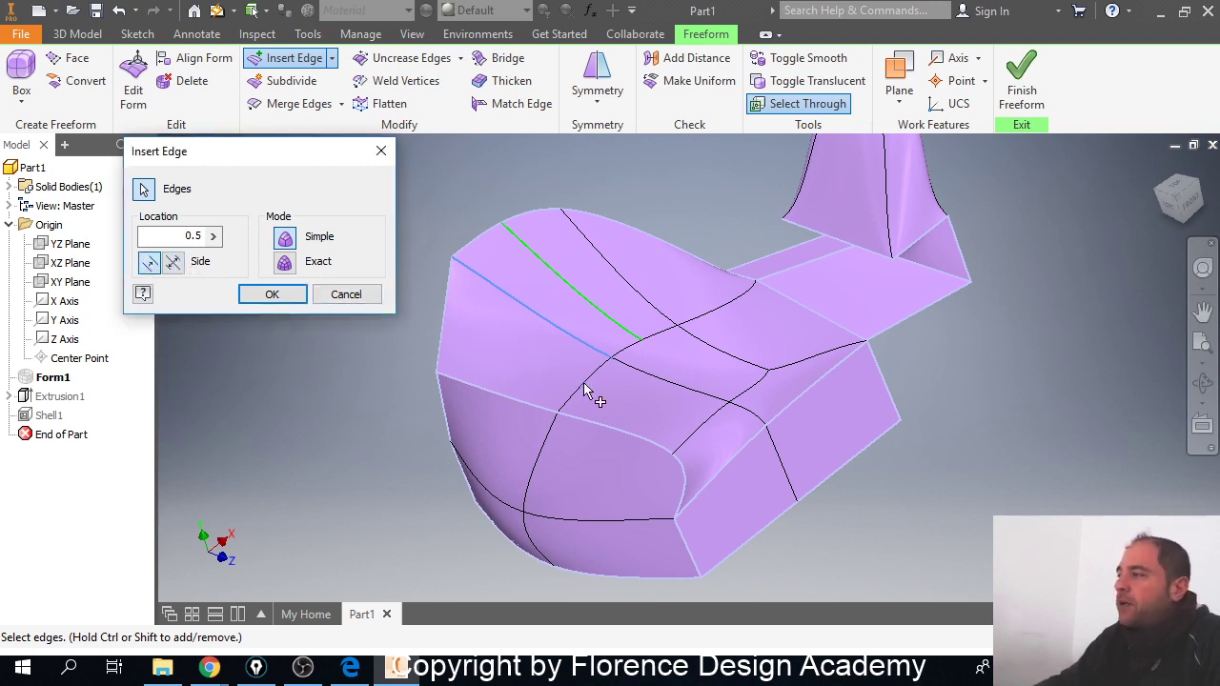
pyautogui.click(672, 390)
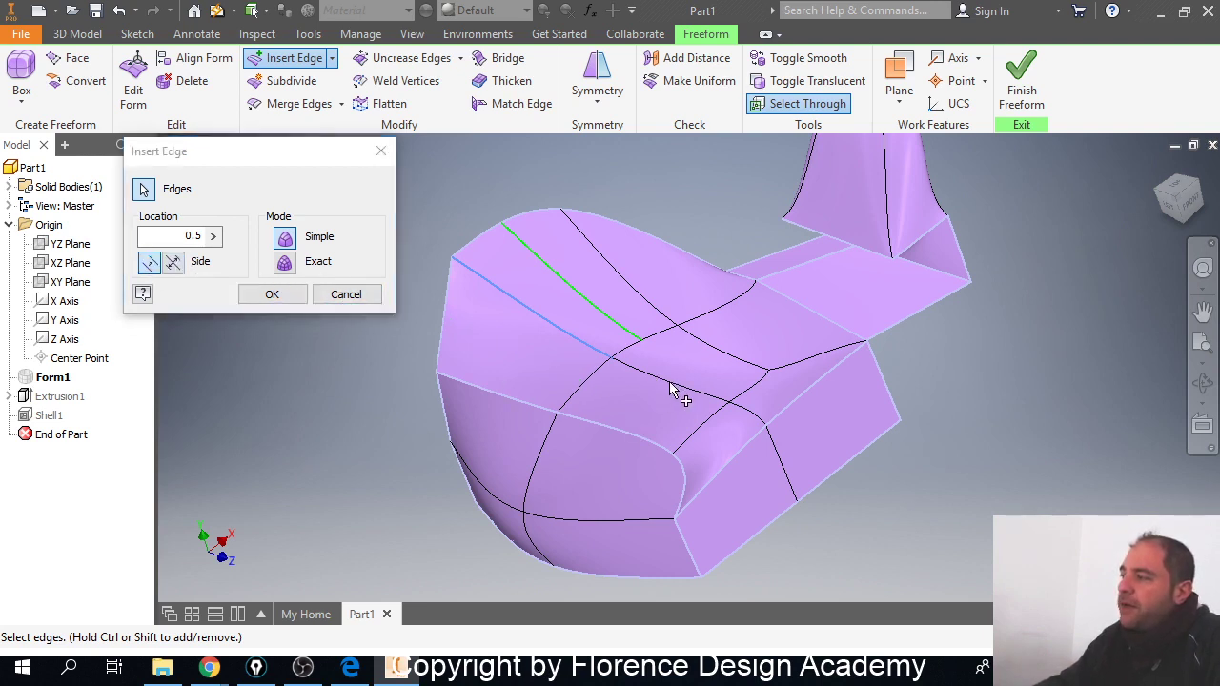
pyautogui.click(296, 300)
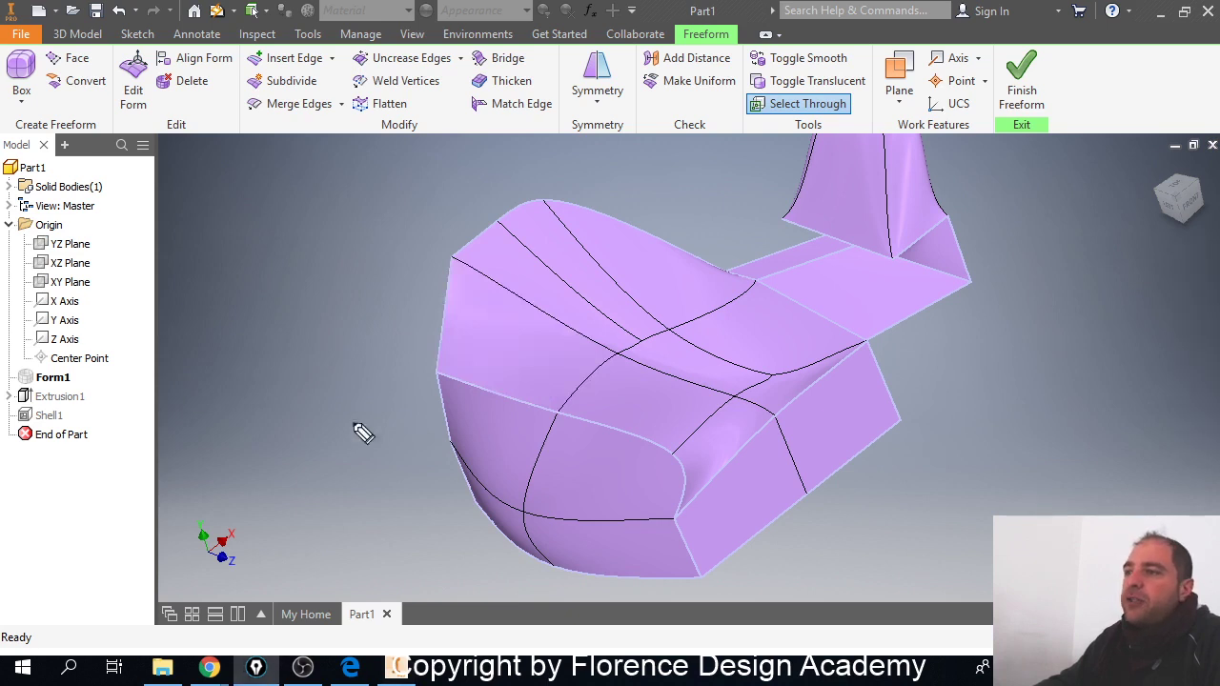
pyautogui.moveTo(465, 325); pyautogui.dragTo(589, 378)
pyautogui.moveTo(460, 261); pyautogui.dragTo(615, 354)
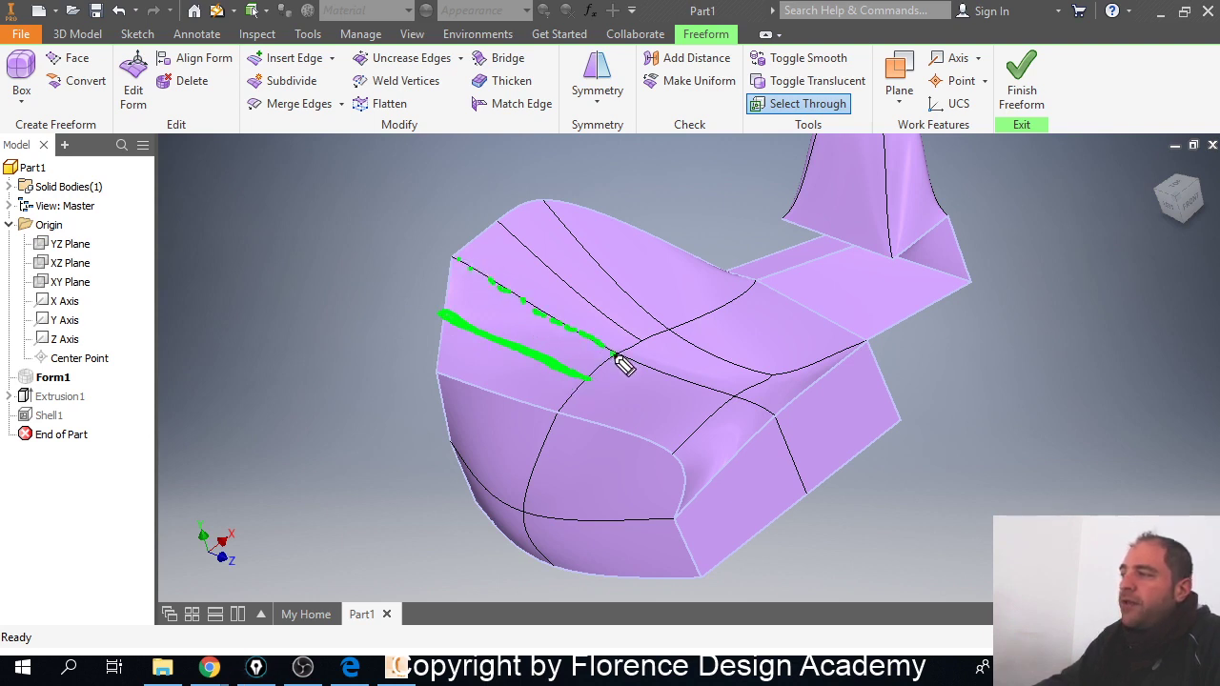
pyautogui.moveTo(490, 388)
pyautogui.mouseDown()
pyautogui.moveTo(498, 362)
pyautogui.moveTo(490, 370)
pyautogui.moveTo(507, 369)
pyautogui.mouseUp()
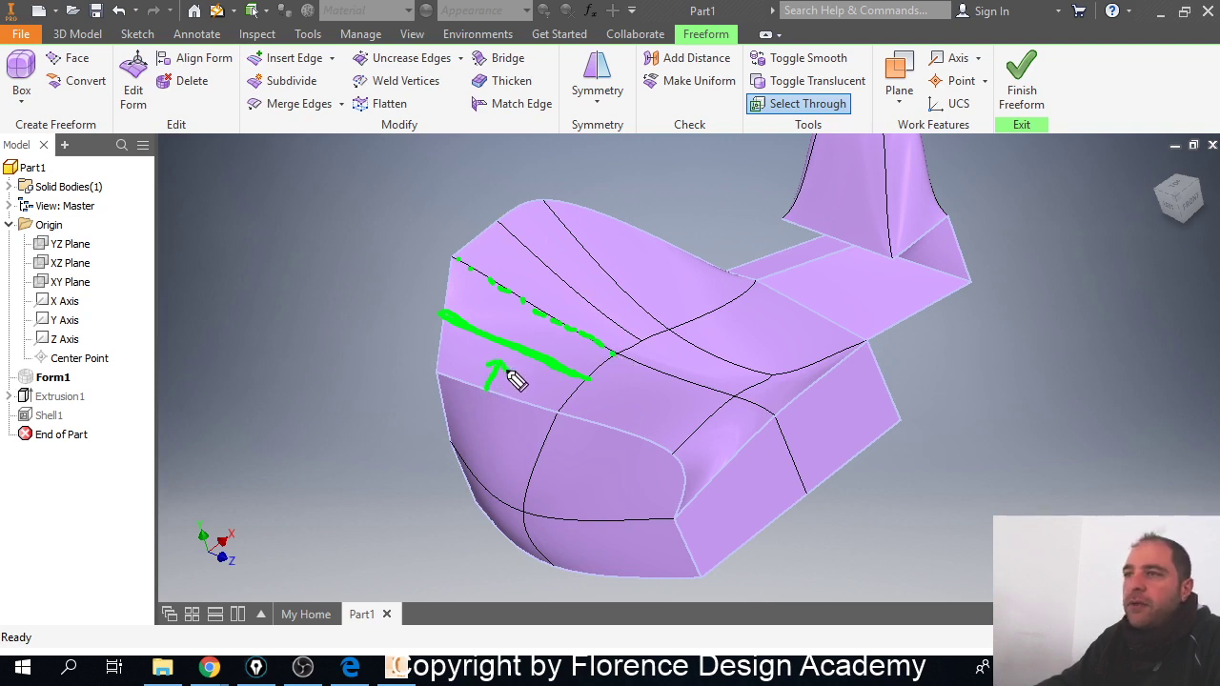
# Step: Undo the inserted edge, and preview a single-sided insertion at location 0.5 from the creased edge below, cancelling it
pyautogui.click(118, 10)
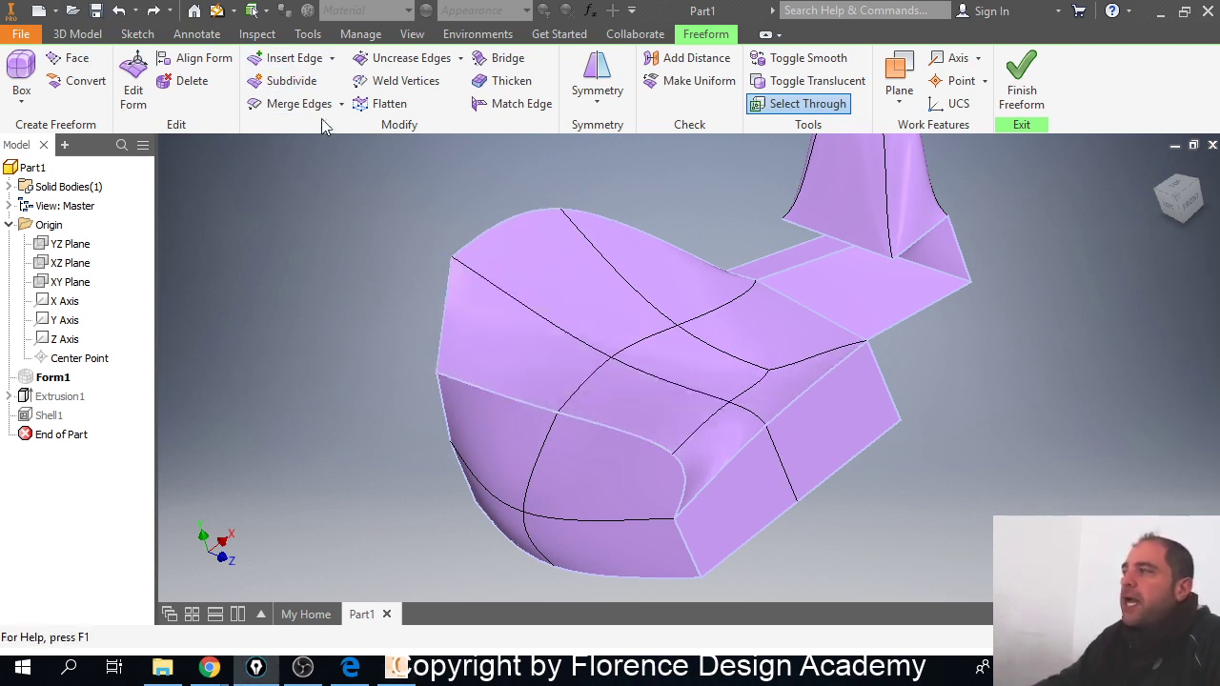
pyautogui.click(290, 58)
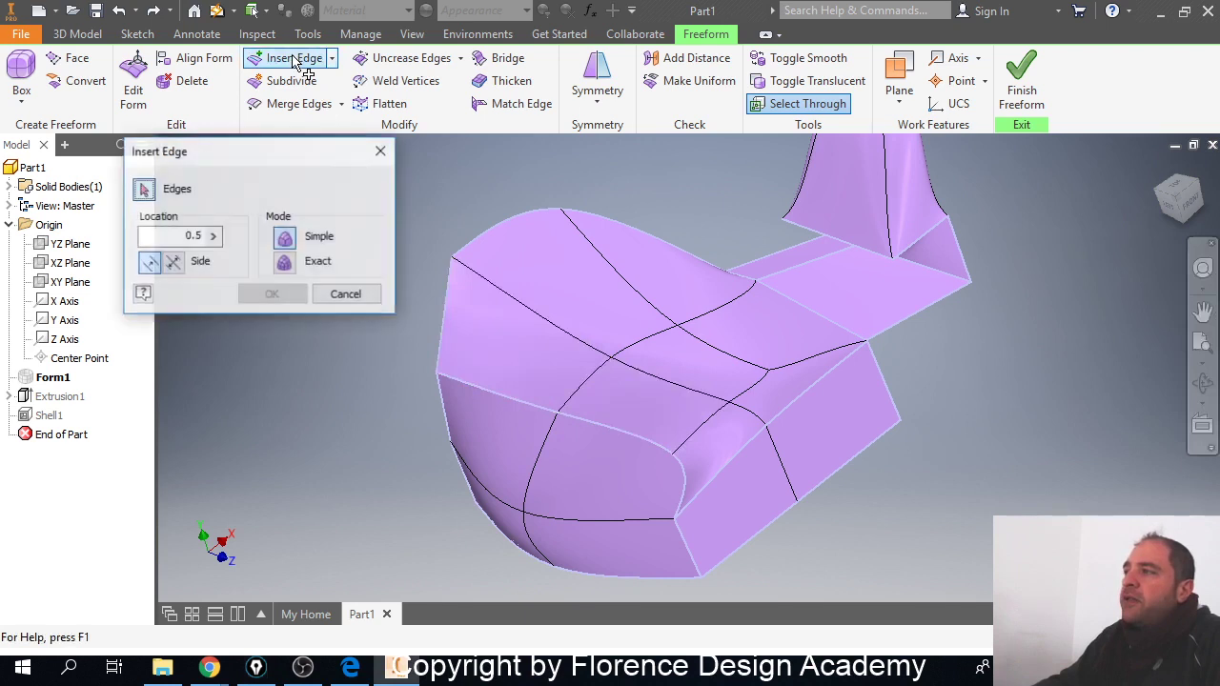
pyautogui.click(492, 388)
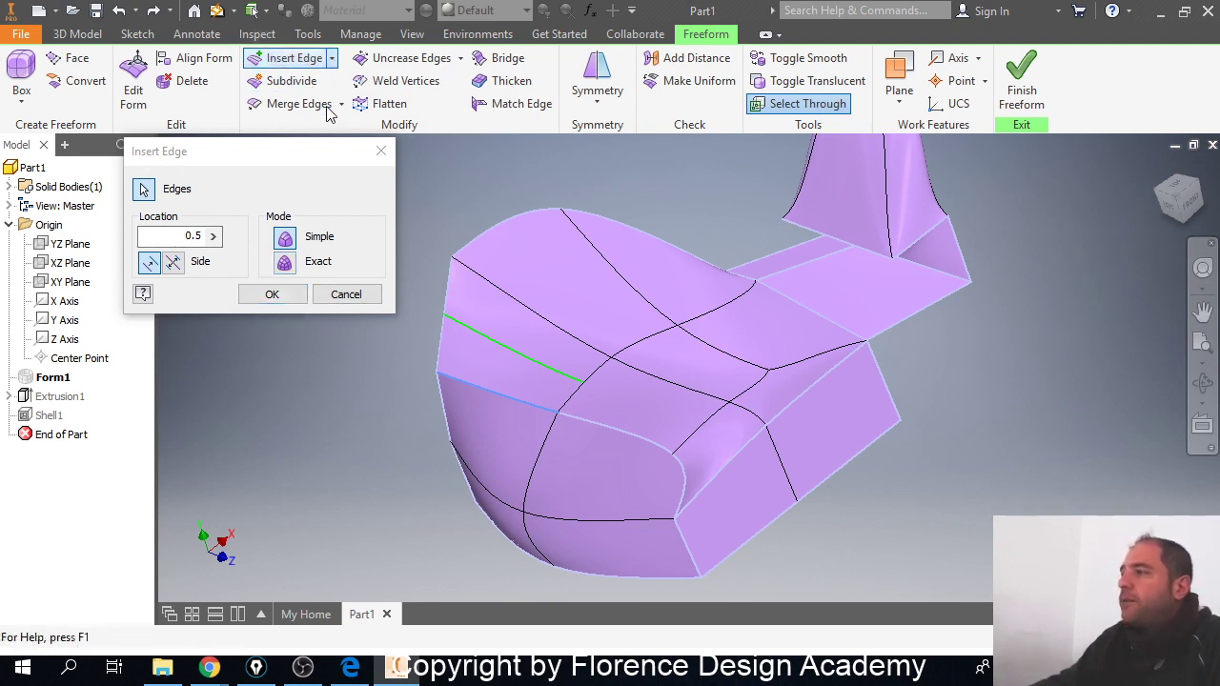
pyautogui.click(350, 297)
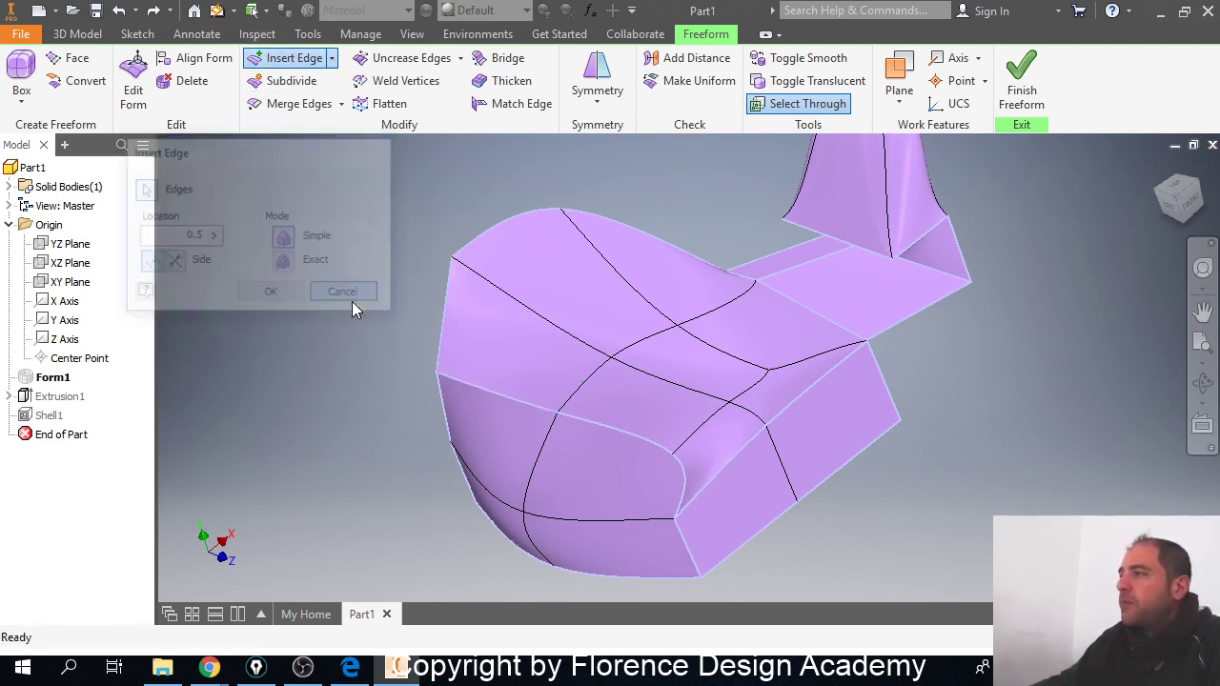
# Step: Try to insert a chain of seven points across neighbouring edges of the wide end in Simple mode, and cancel the command
pyautogui.click(331, 60)
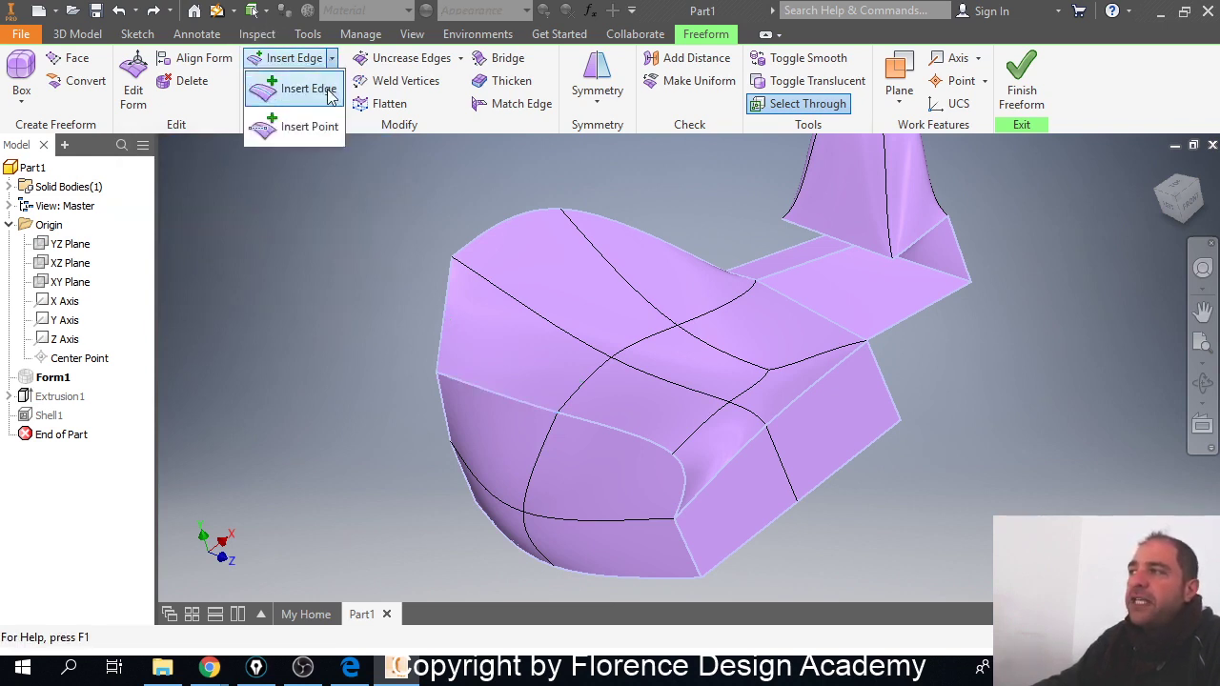
pyautogui.click(303, 127)
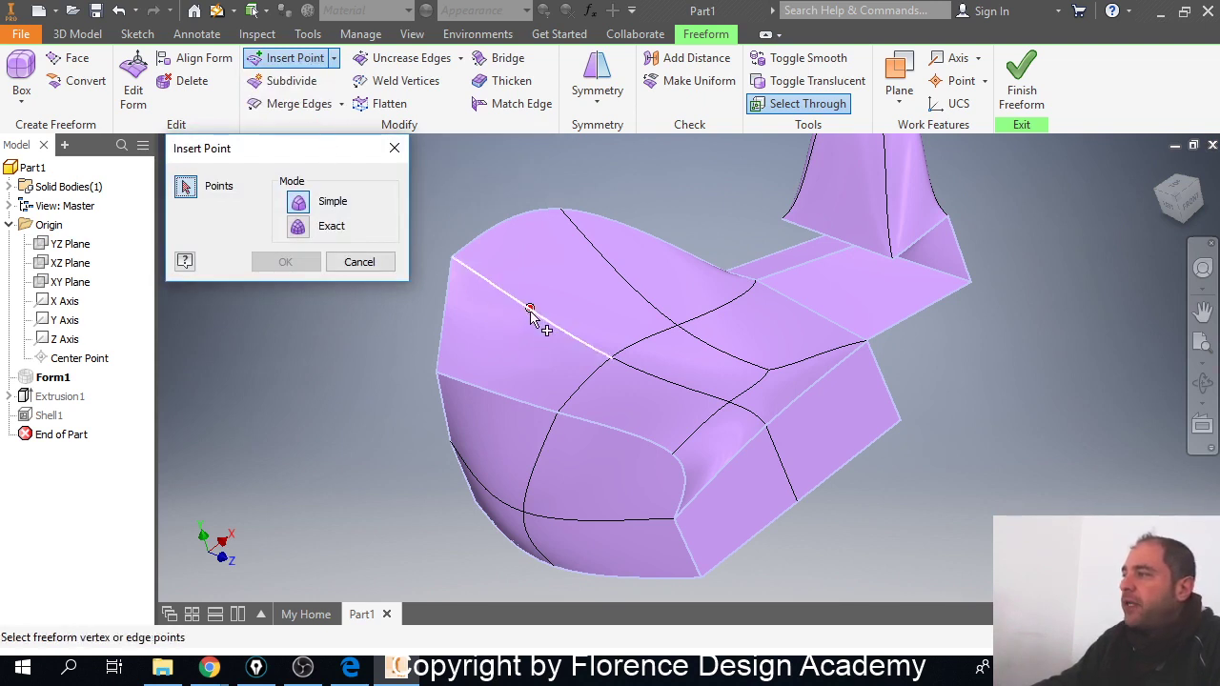
pyautogui.click(583, 382)
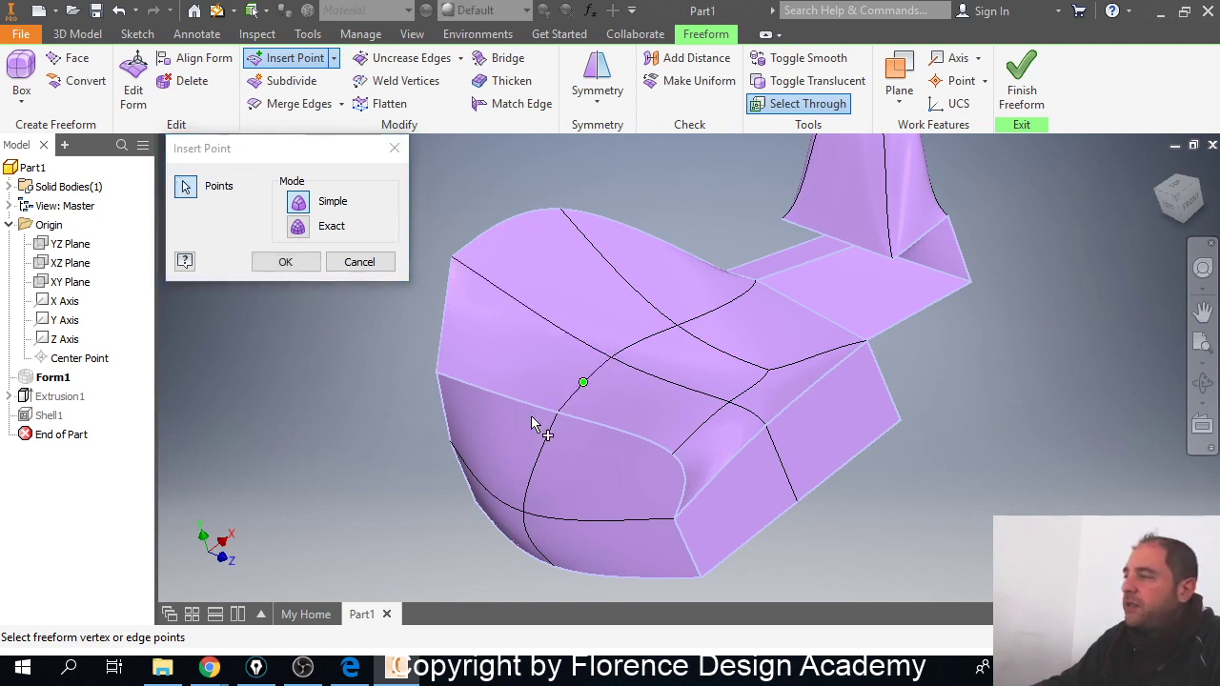
pyautogui.click(538, 457)
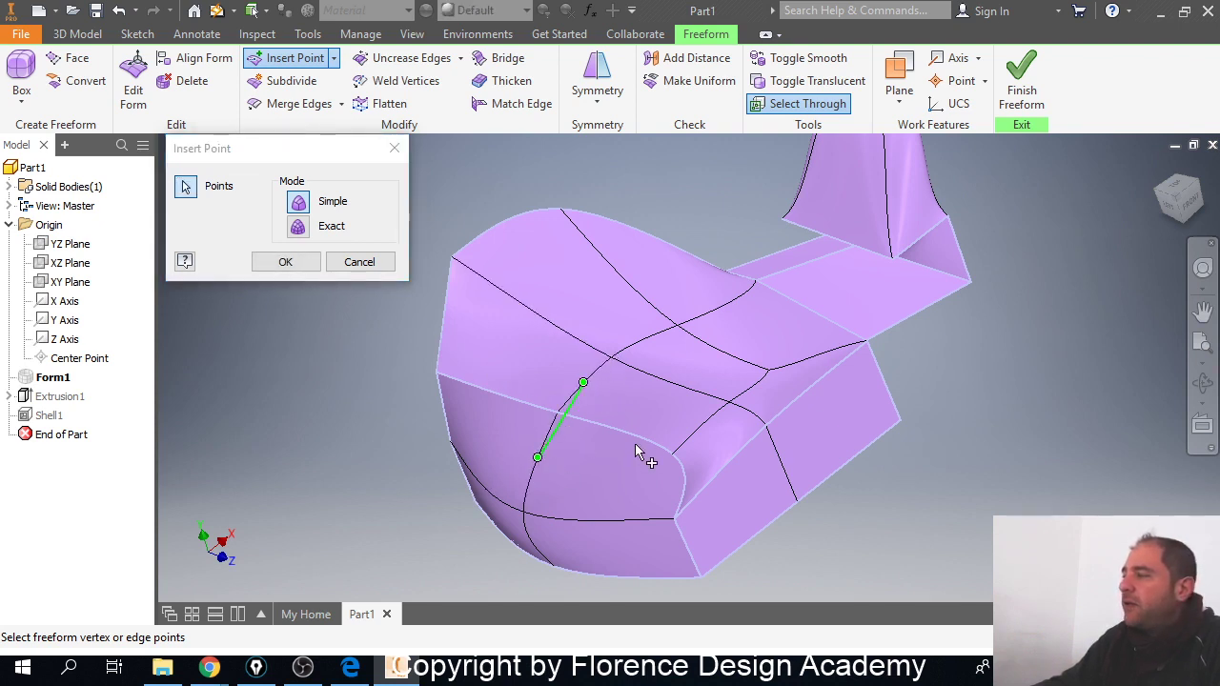
pyautogui.click(624, 430)
pyautogui.click(659, 376)
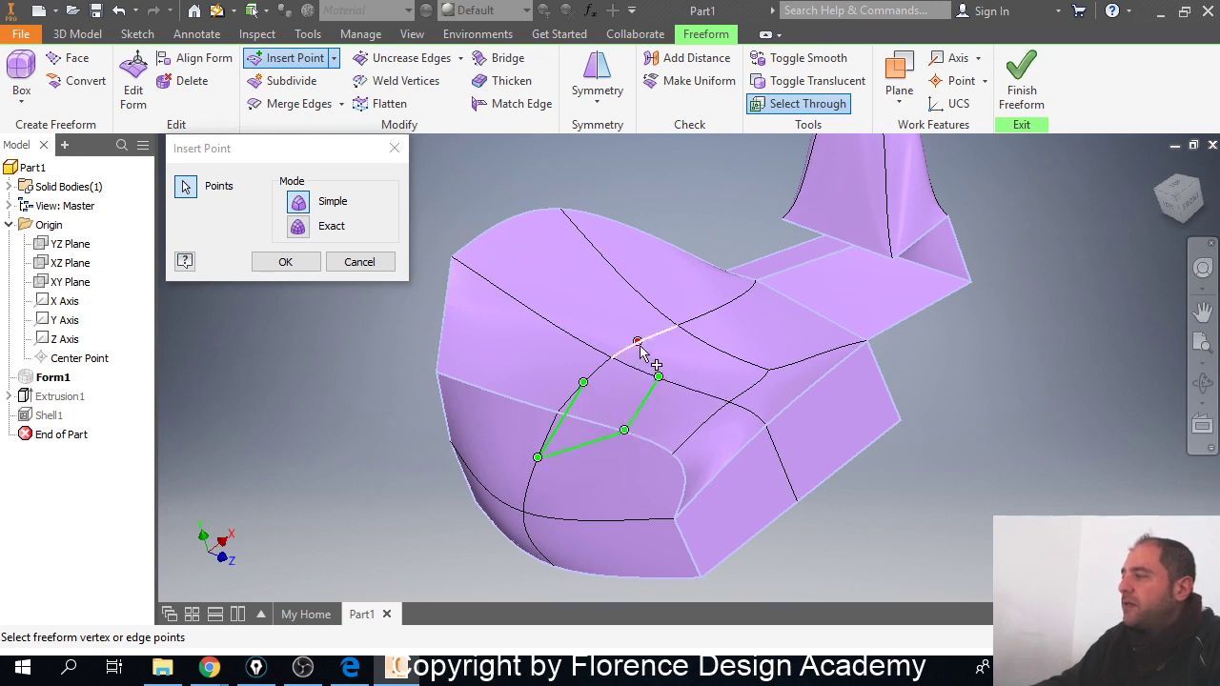
pyautogui.click(638, 340)
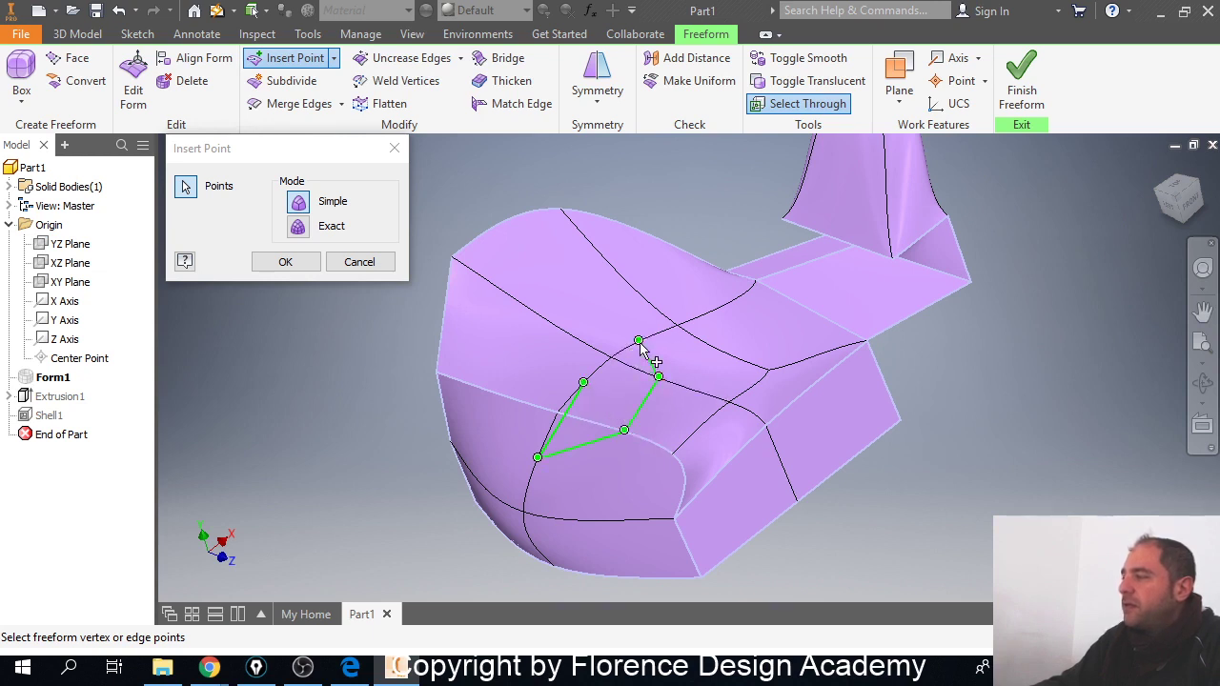
pyautogui.click(532, 311)
pyautogui.click(607, 261)
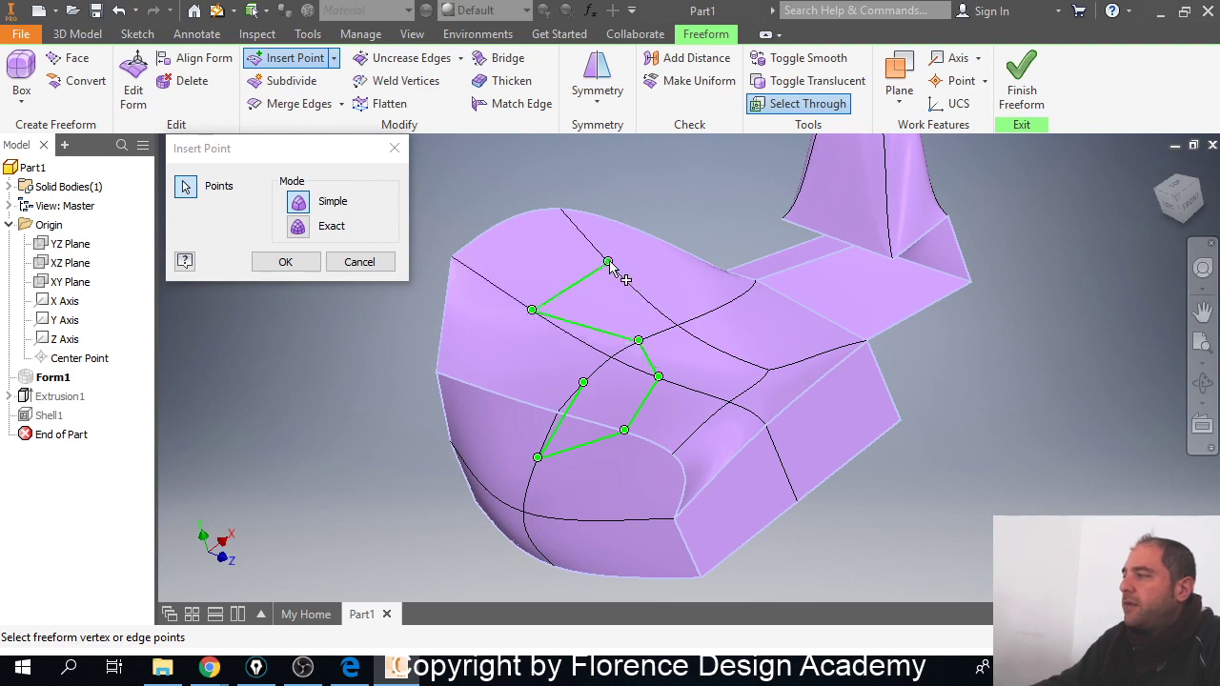
pyautogui.click(300, 264)
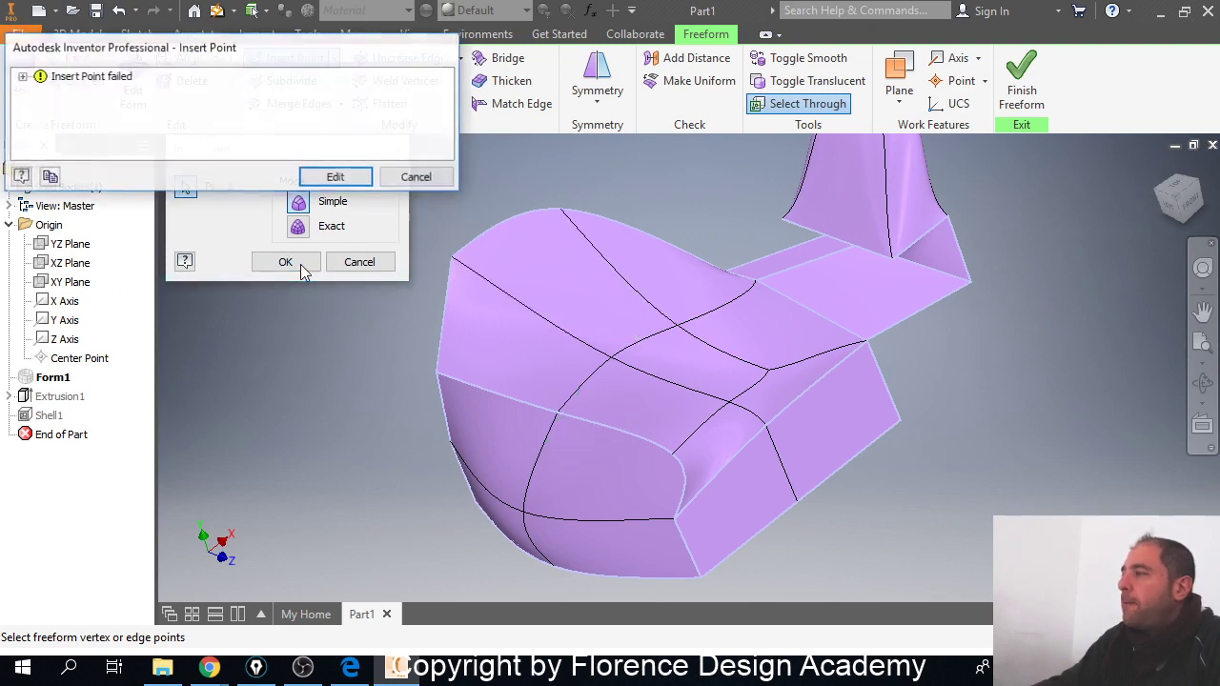
pyautogui.click(417, 180)
# Step: Insert a single Simple-mode point near the middle of the wide end's upper middle edge
pyautogui.click(294, 57)
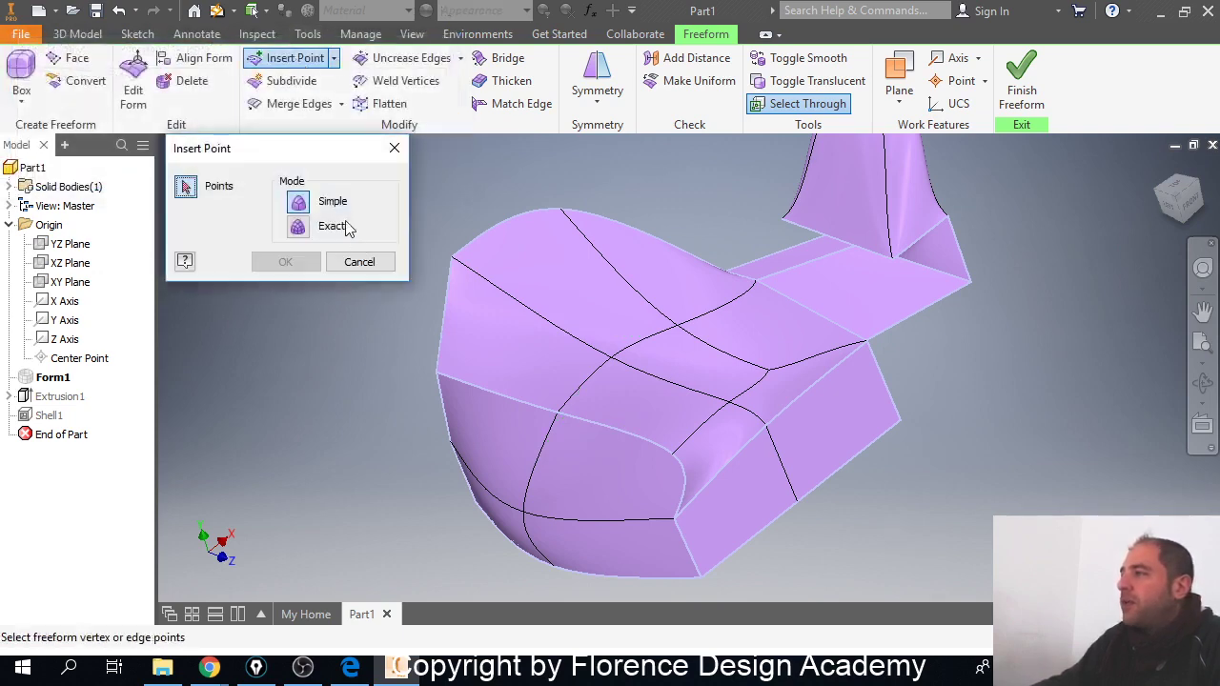
pyautogui.click(522, 304)
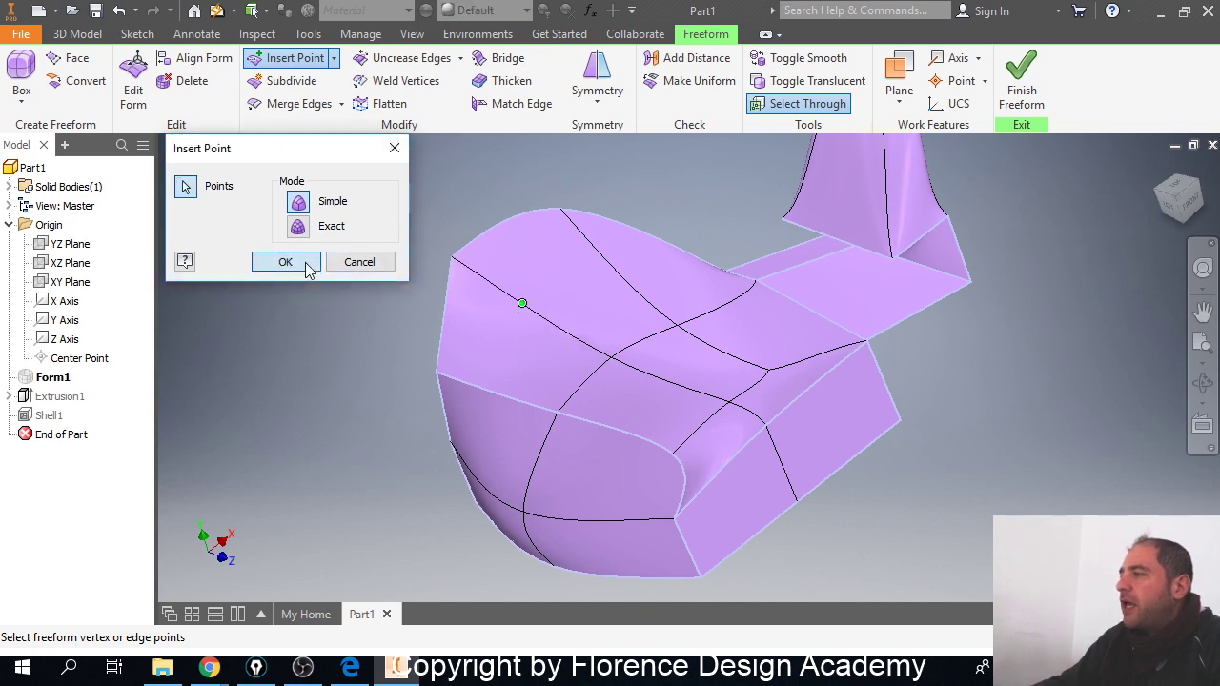
pyautogui.click(286, 262)
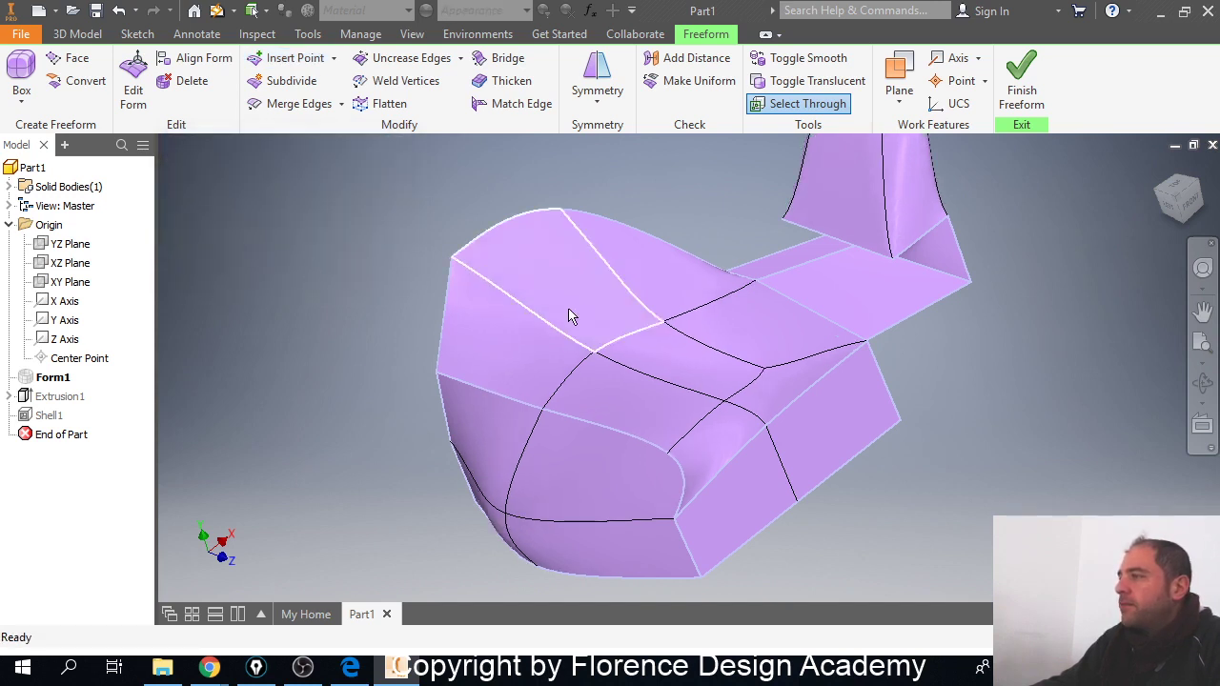
# Step: Try moving the inserted point about -2.25 mm along Y using the Point filter in Edit Form, and cancel the edit
pyautogui.click(133, 81)
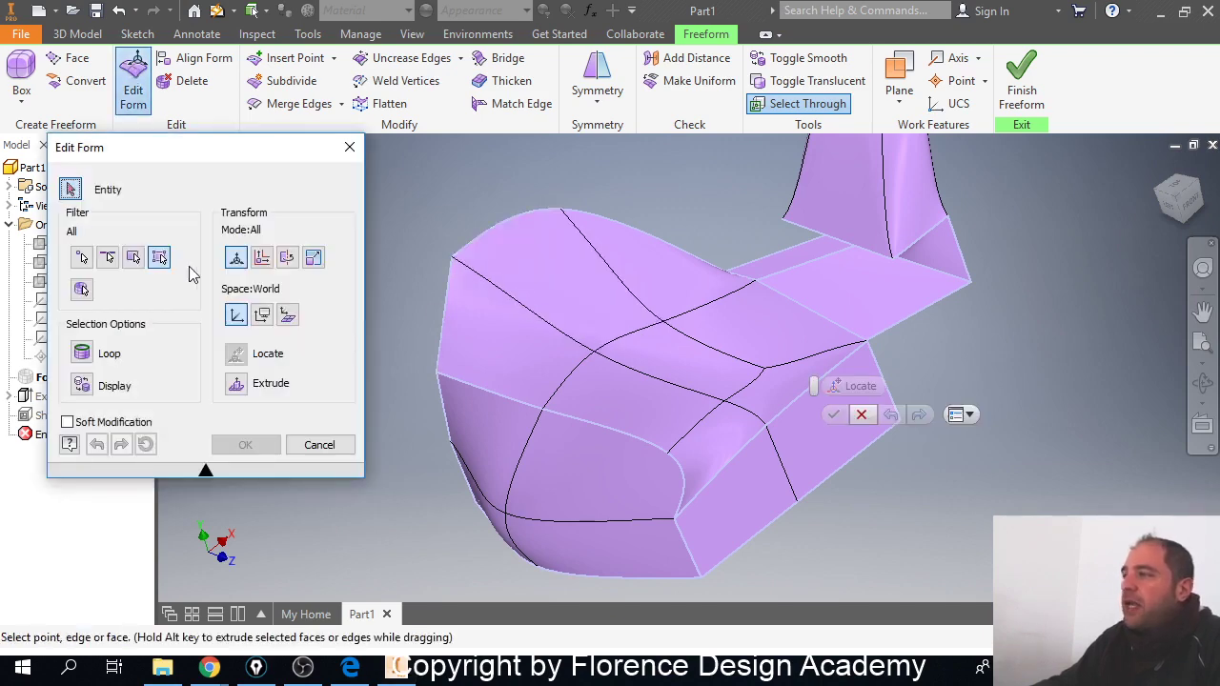
pyautogui.click(82, 257)
pyautogui.click(529, 309)
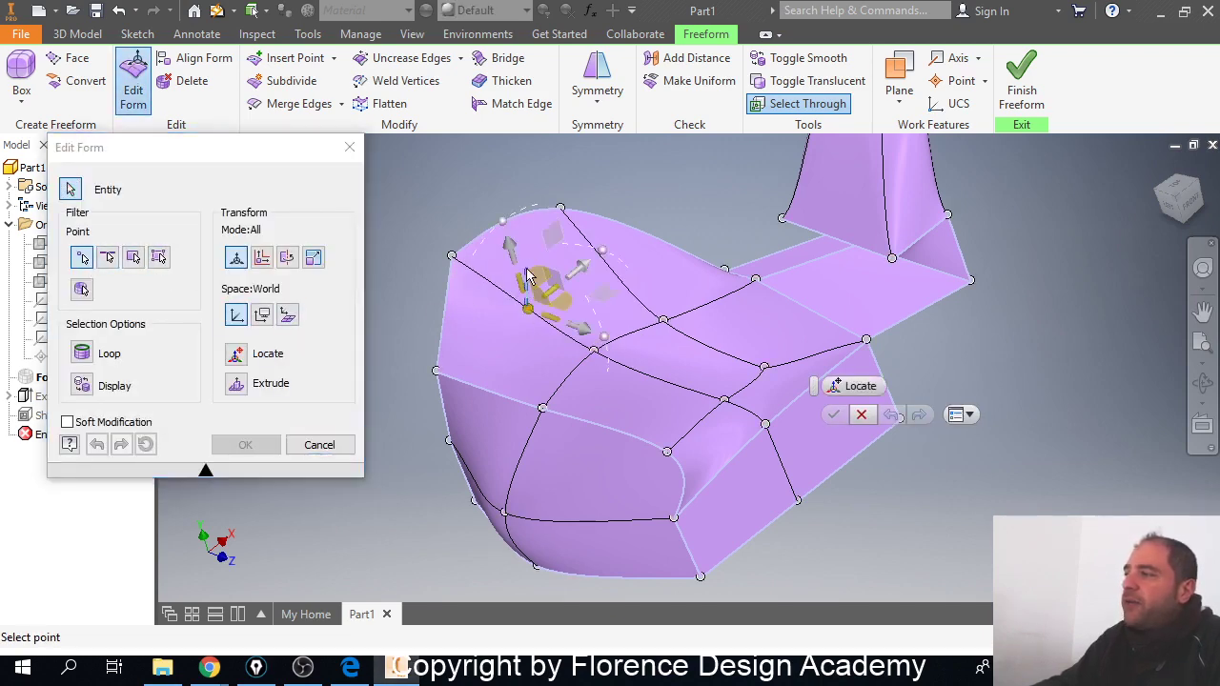
pyautogui.moveTo(514, 255)
pyautogui.mouseDown()
pyautogui.moveTo(503, 231)
pyautogui.moveTo(526, 218)
pyautogui.moveTo(517, 269)
pyautogui.moveTo(539, 309)
pyautogui.moveTo(513, 181)
pyautogui.moveTo(527, 256)
pyautogui.mouseUp()
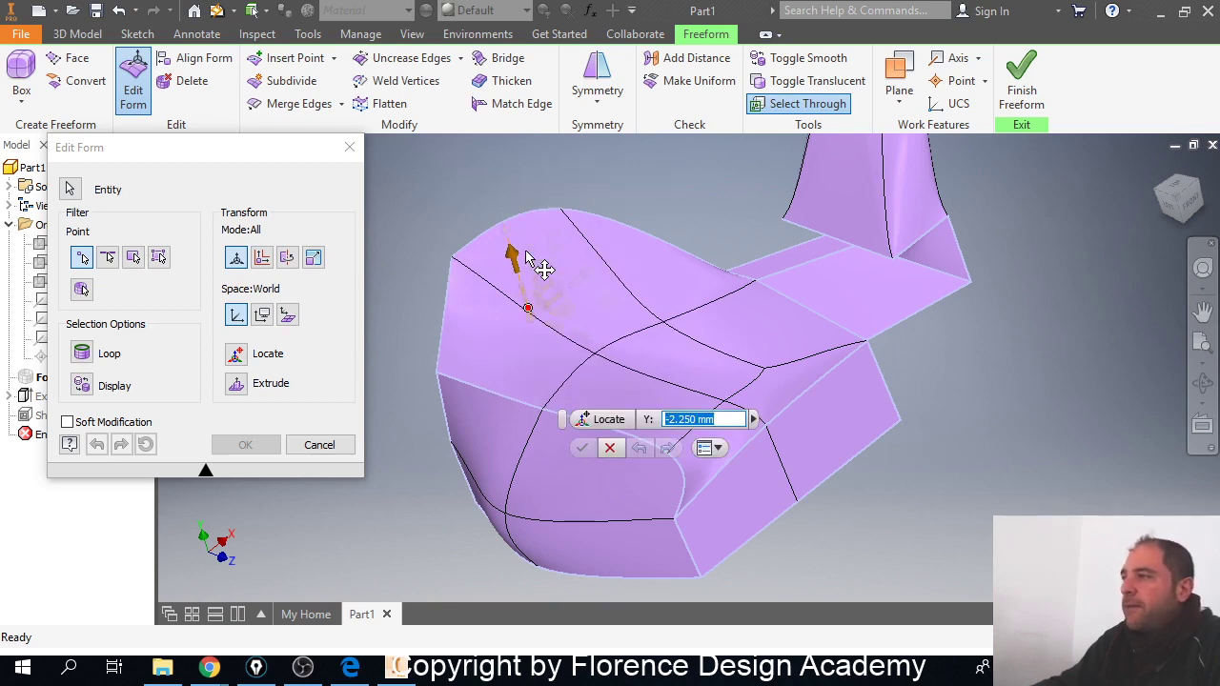
pyautogui.click(335, 448)
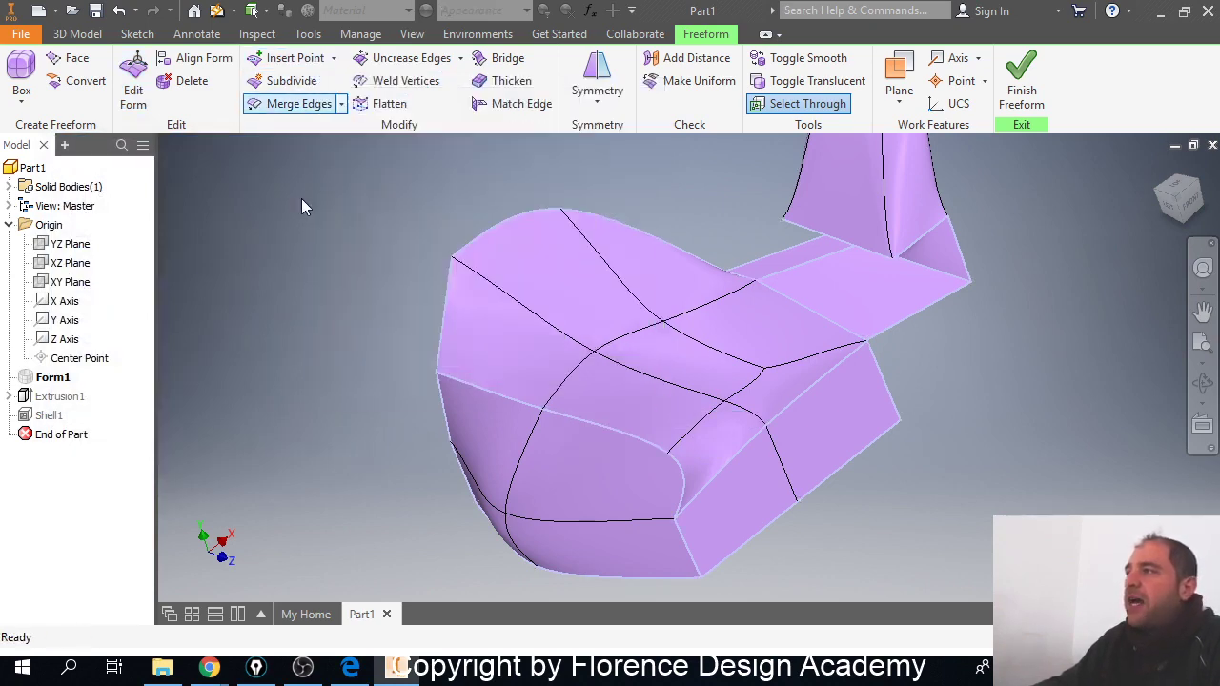
# Step: Weld the inserted point on the wide end's upper middle edge to its neighbouring junction vertex in Vertex to Midpoint mode
pyautogui.click(393, 84)
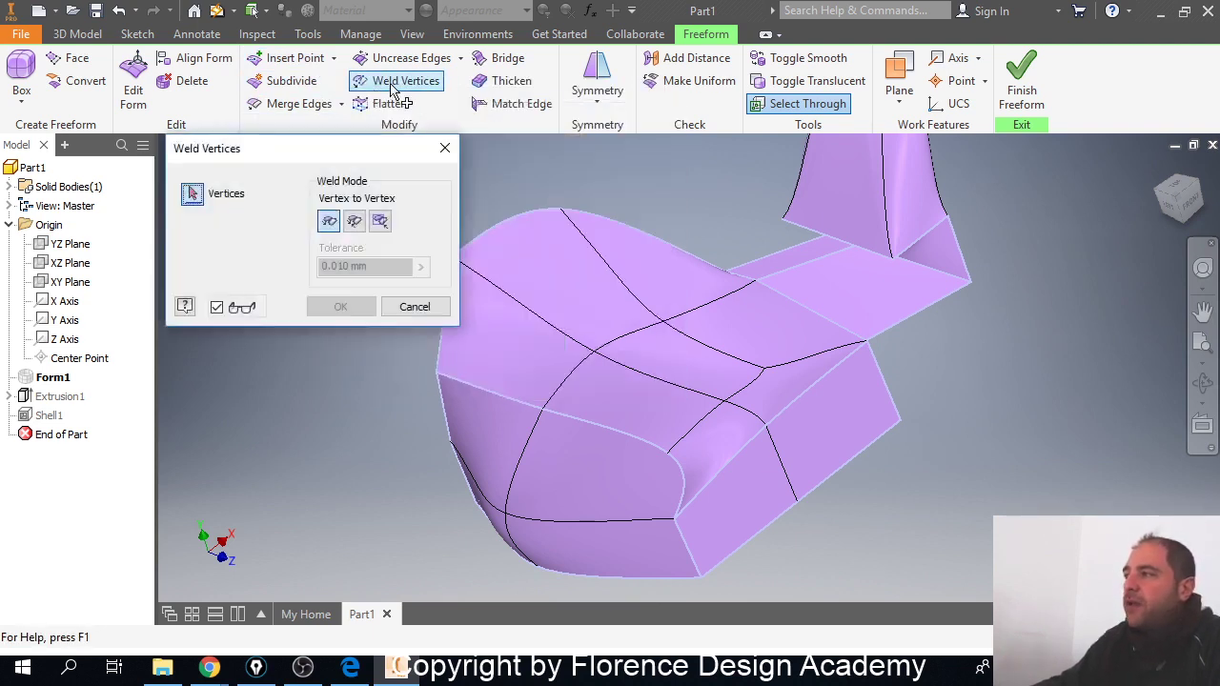
pyautogui.click(528, 310)
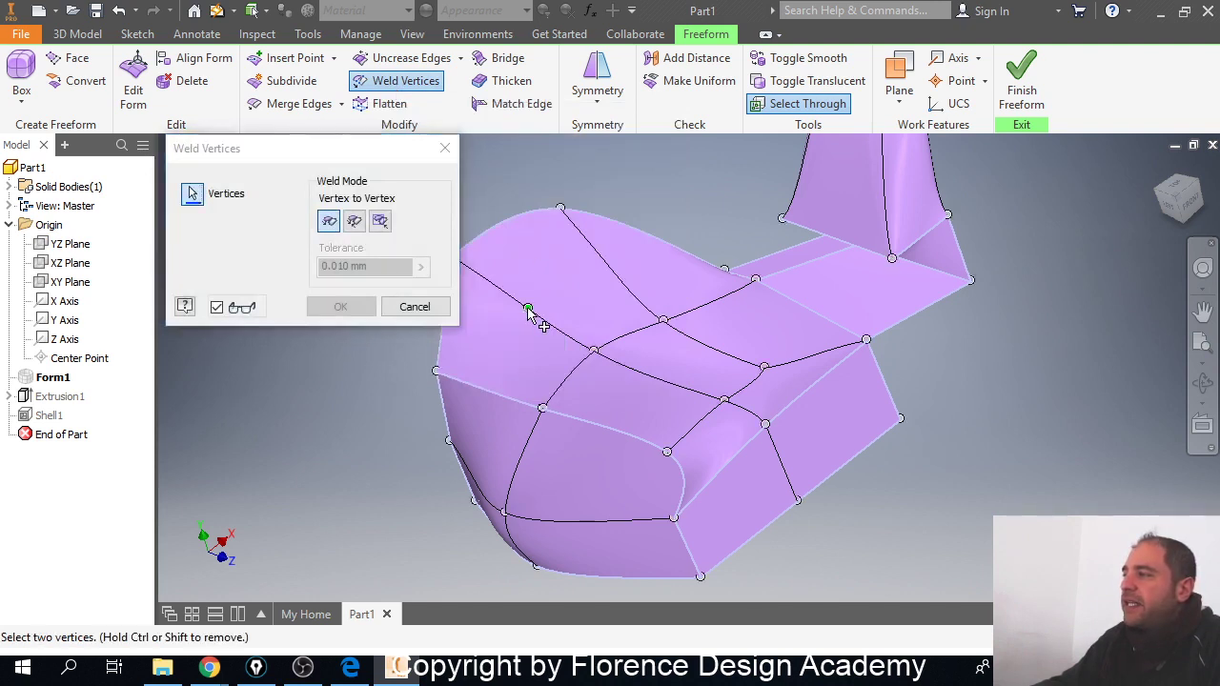
pyautogui.click(593, 353)
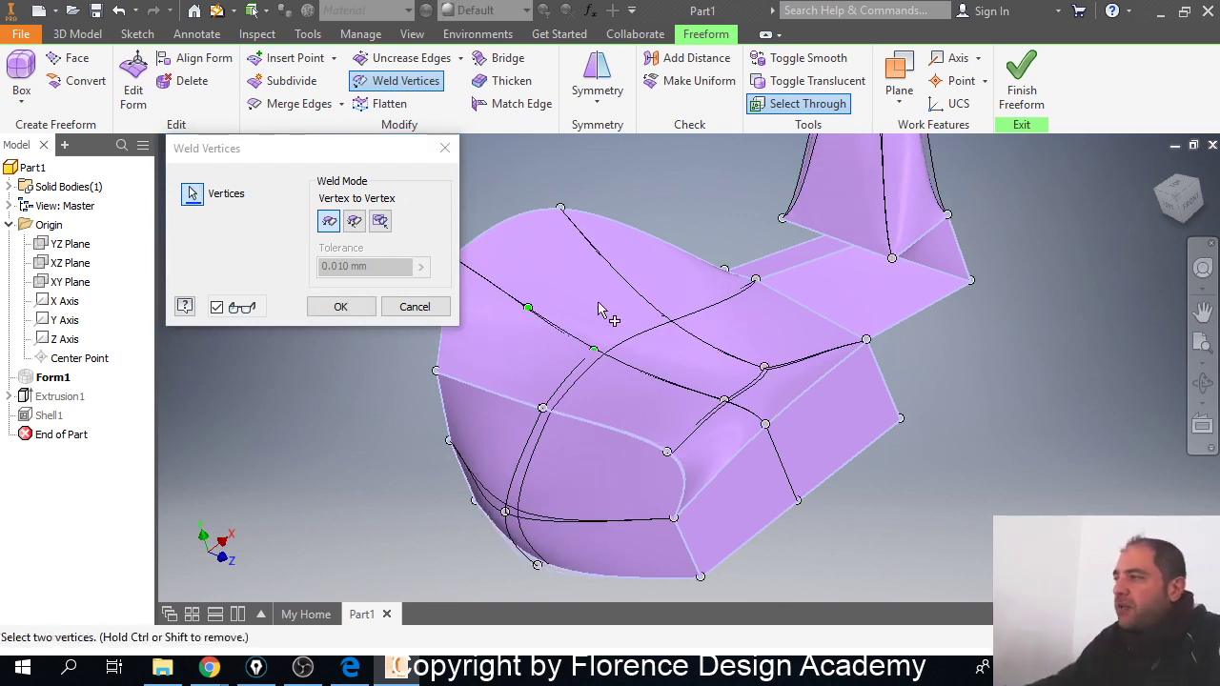
pyautogui.click(355, 221)
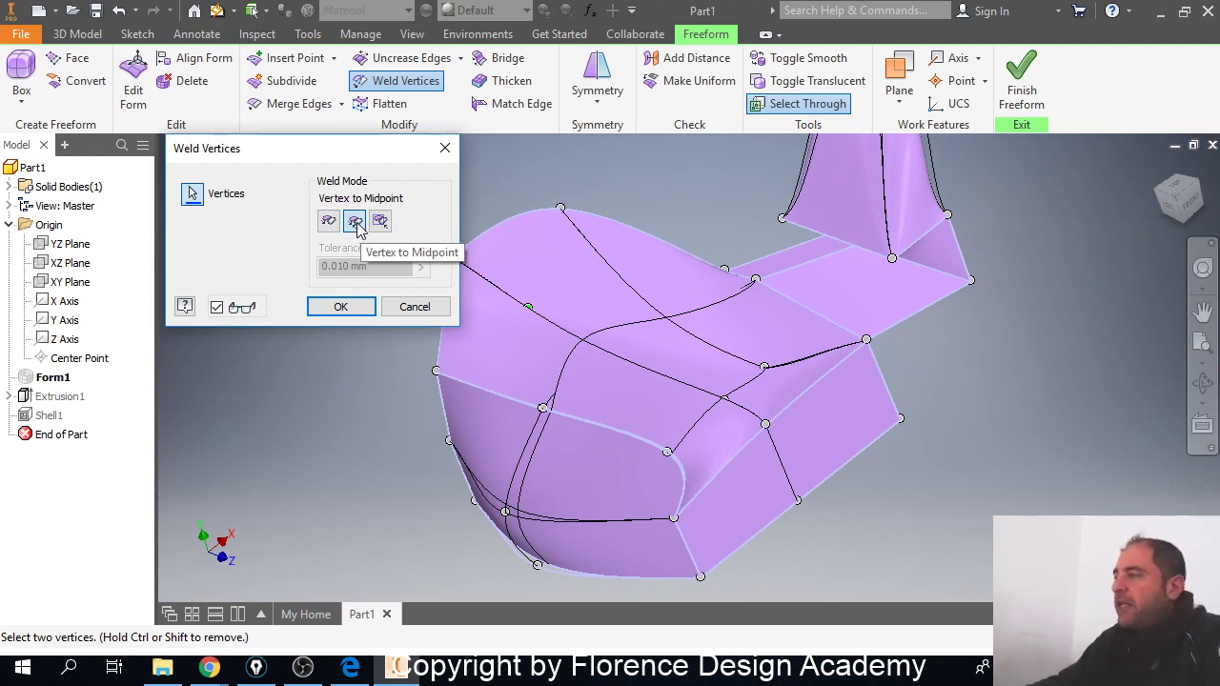
pyautogui.click(349, 309)
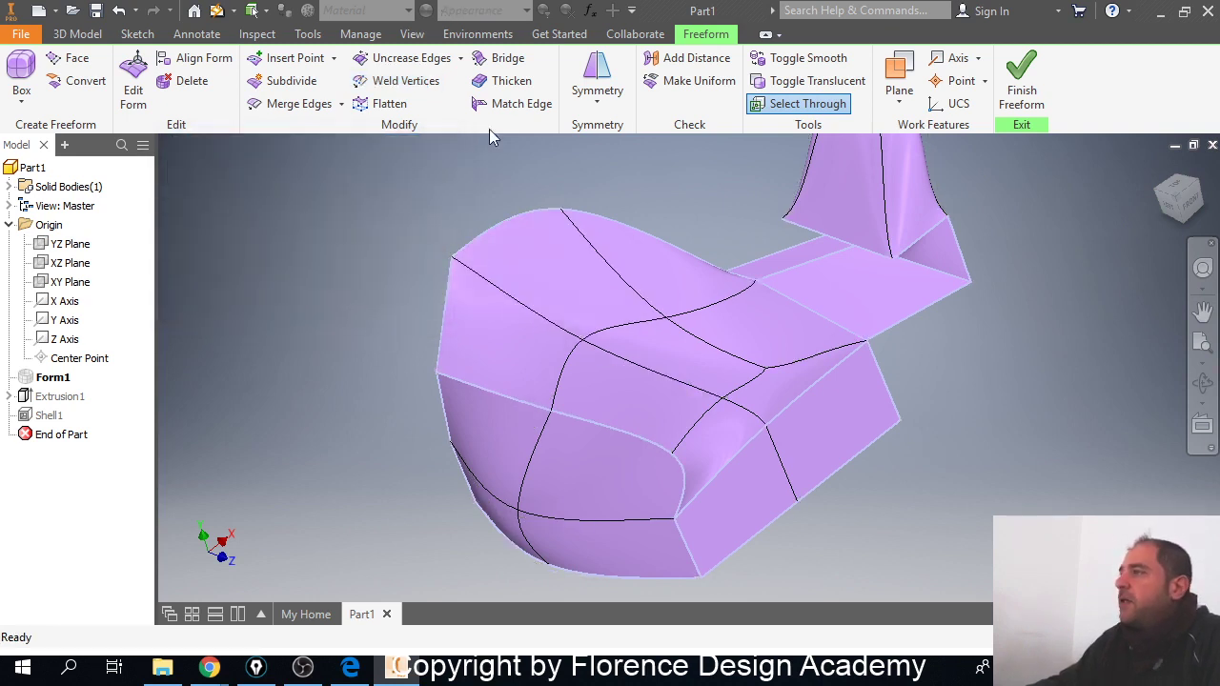
# Step: Weld two pairs of neighbouring vertices on the wide end's upper surface in Vertex to Midpoint mode
pyautogui.click(416, 91)
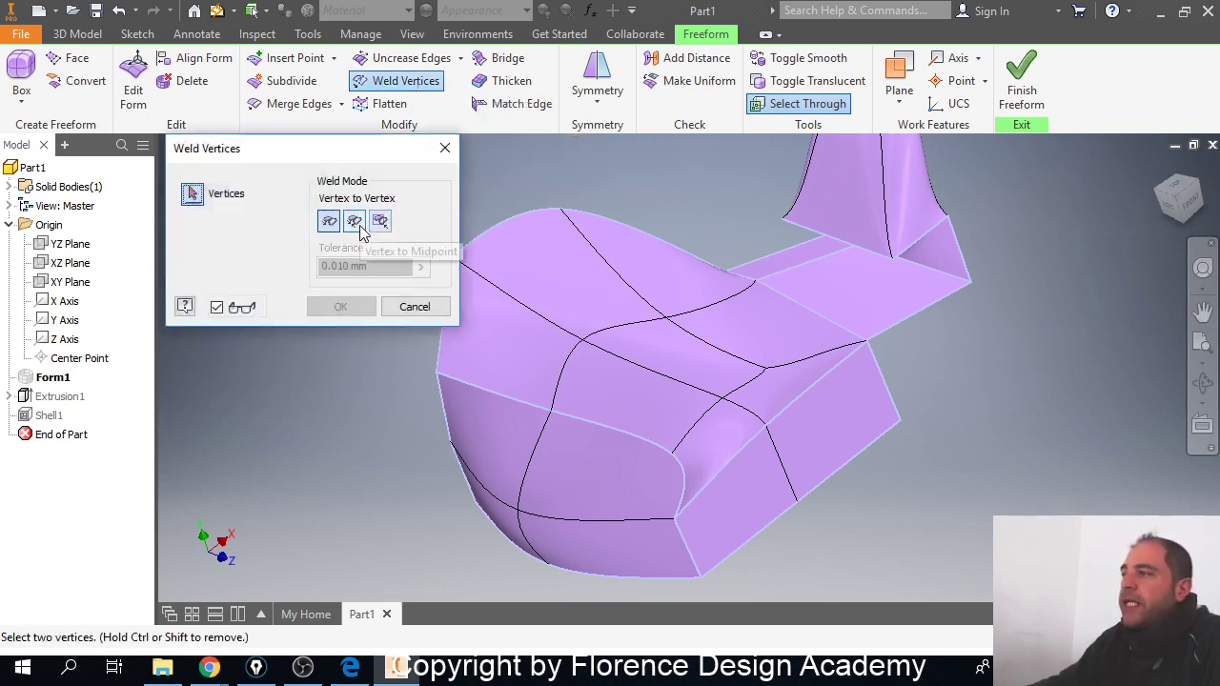
pyautogui.click(354, 222)
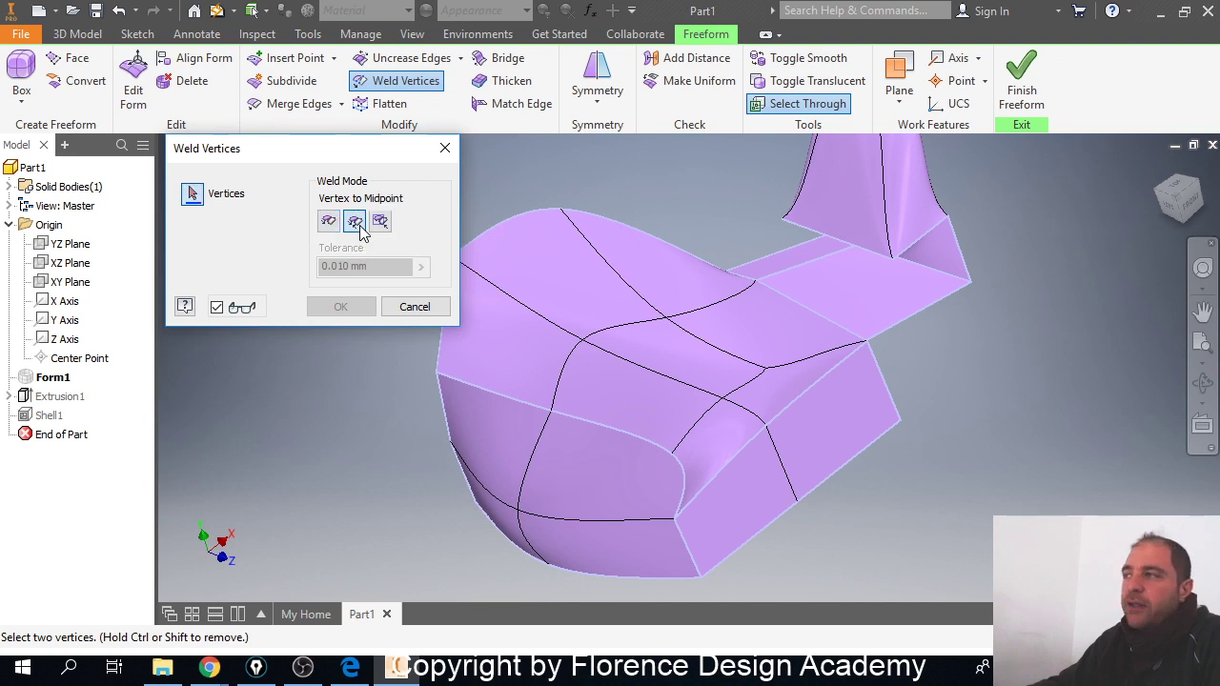
pyautogui.click(666, 318)
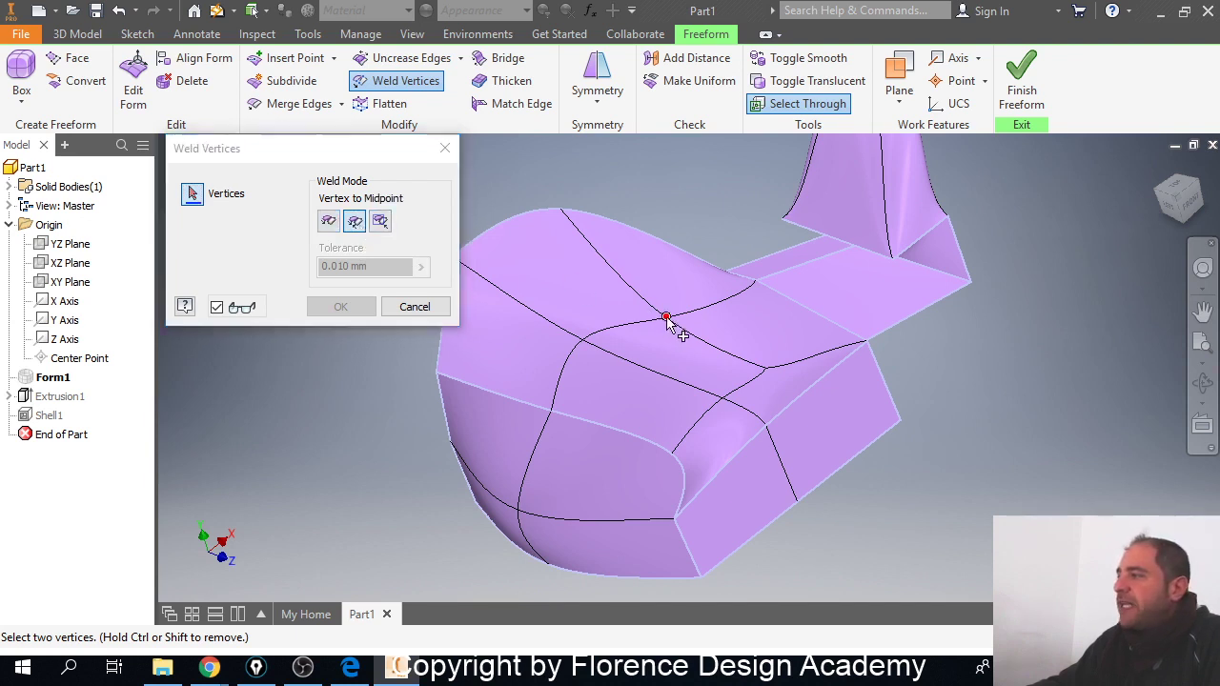
pyautogui.click(584, 342)
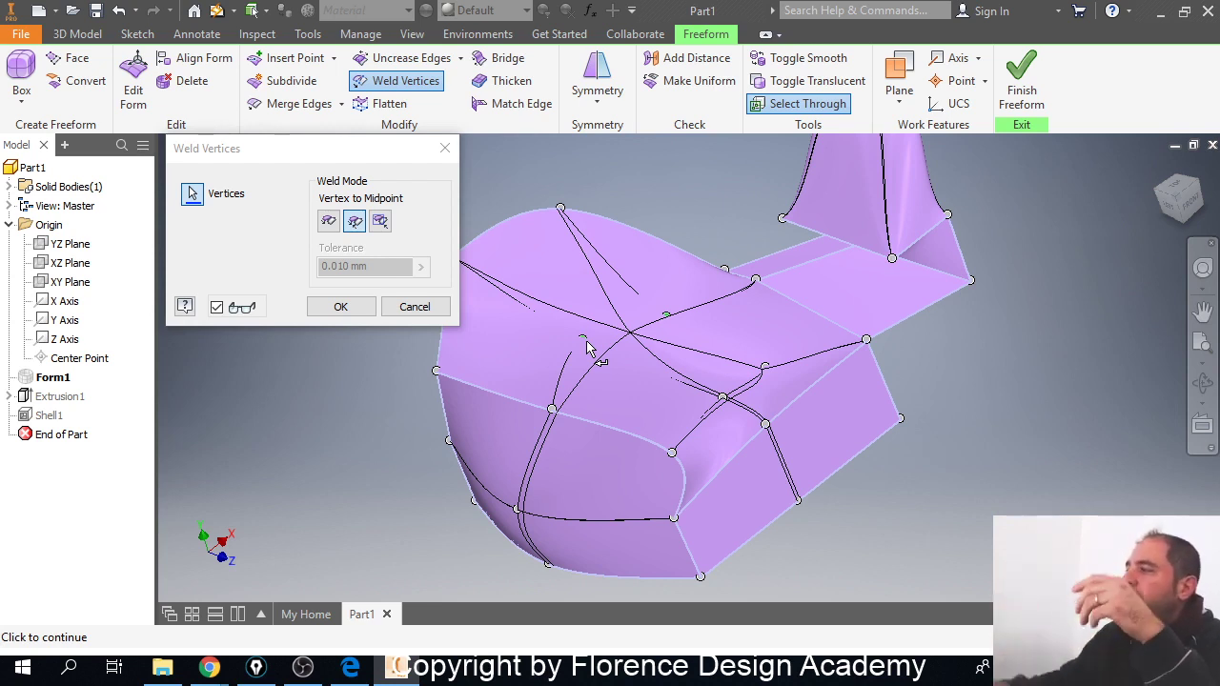
pyautogui.click(725, 399)
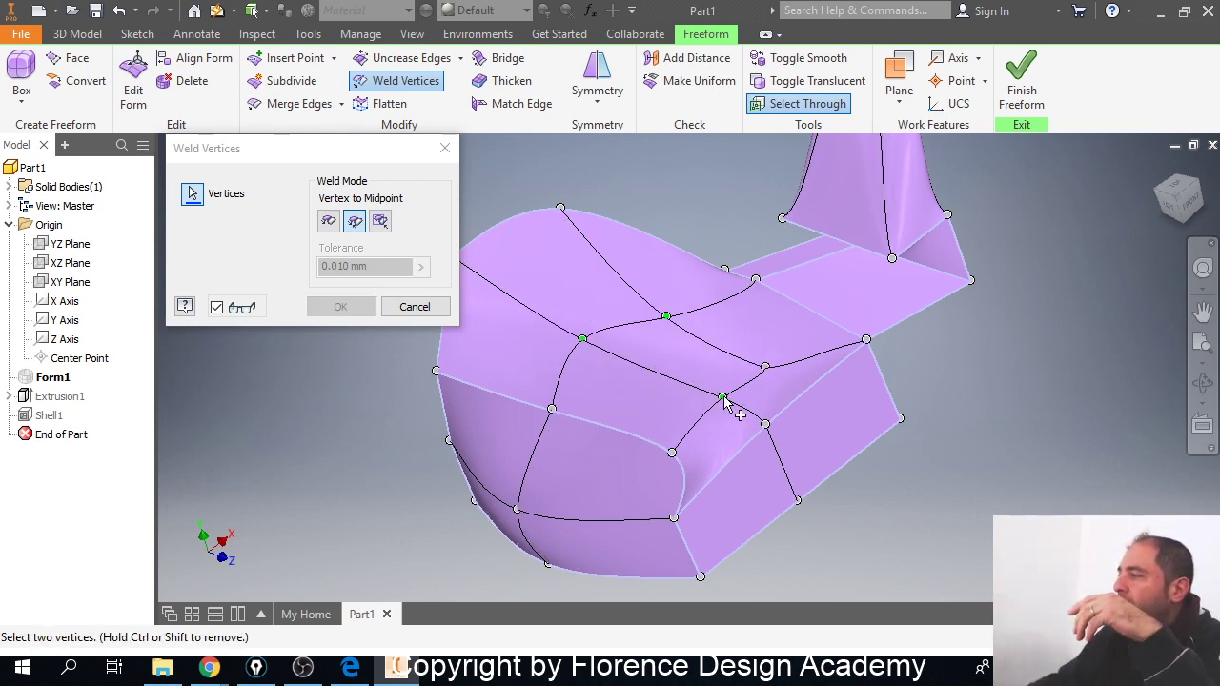
pyautogui.click(768, 368)
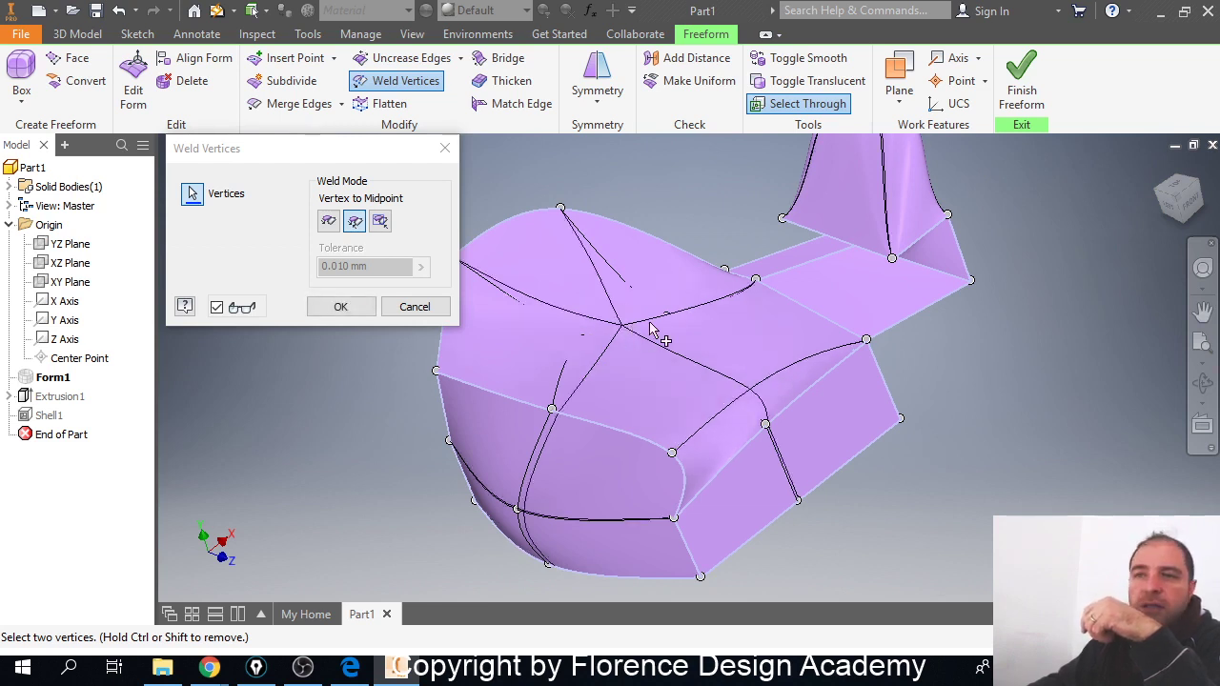
pyautogui.click(341, 306)
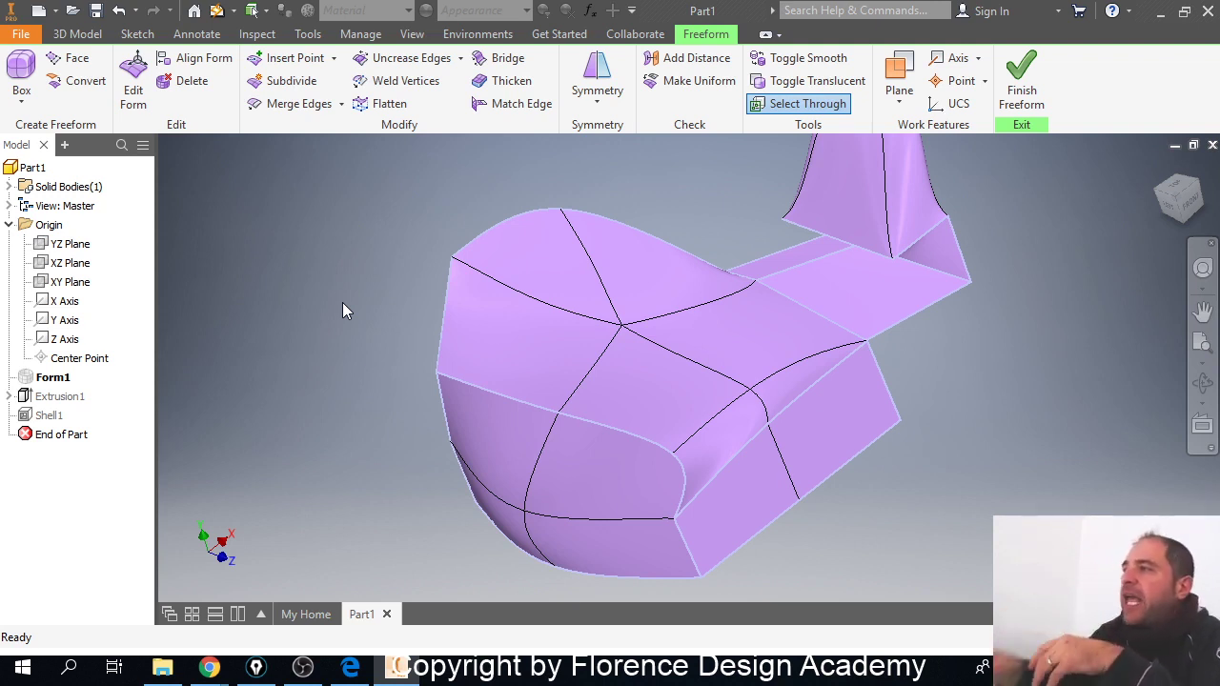
# Step: Try to pick interior edges of the wide end's upper surface for Merge Edges in To Middle mode, and cancel the command
pyautogui.click(342, 104)
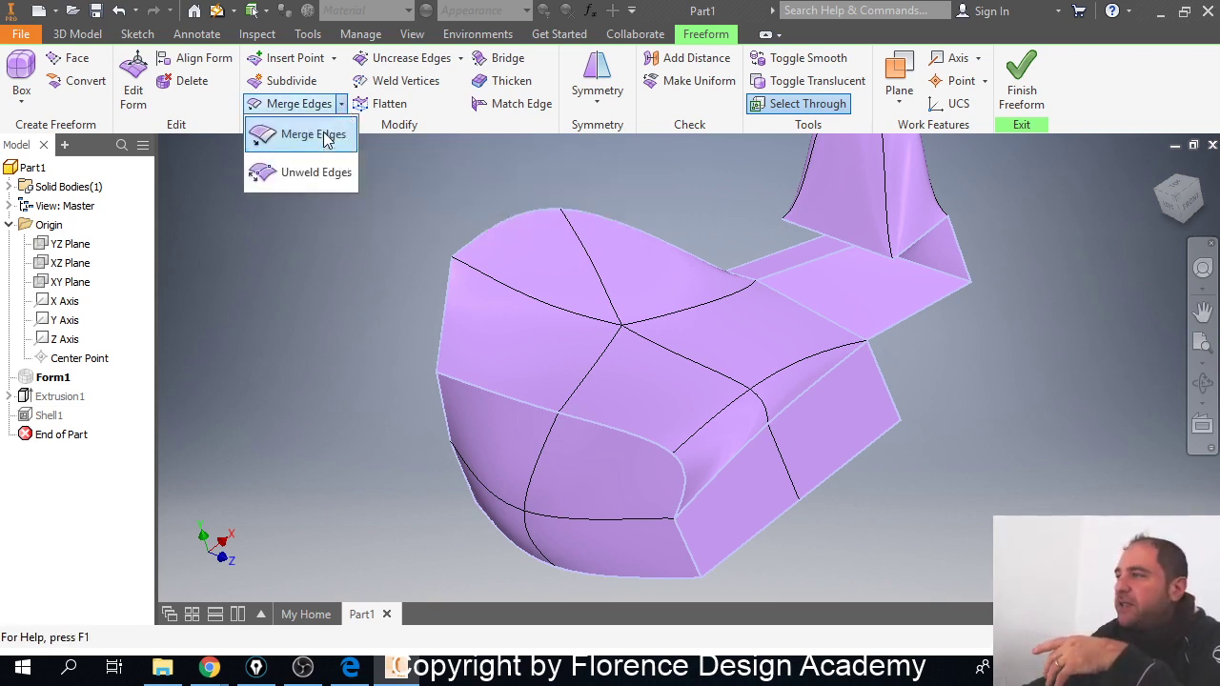
pyautogui.click(324, 138)
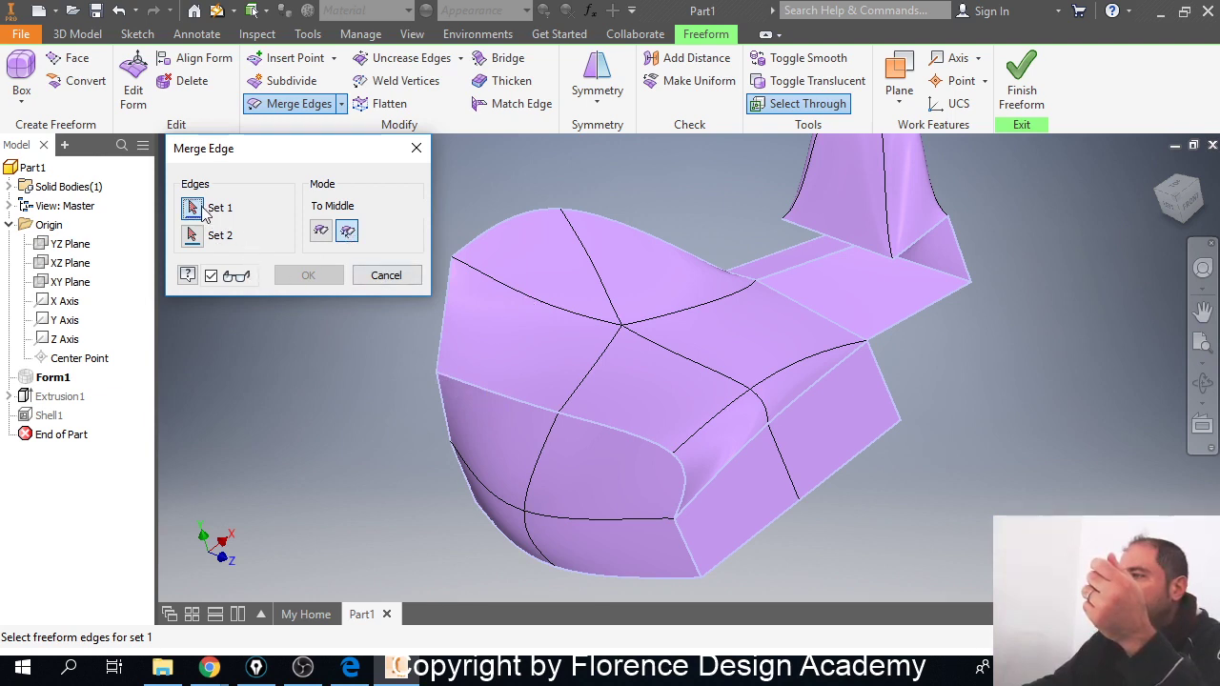
pyautogui.click(526, 292)
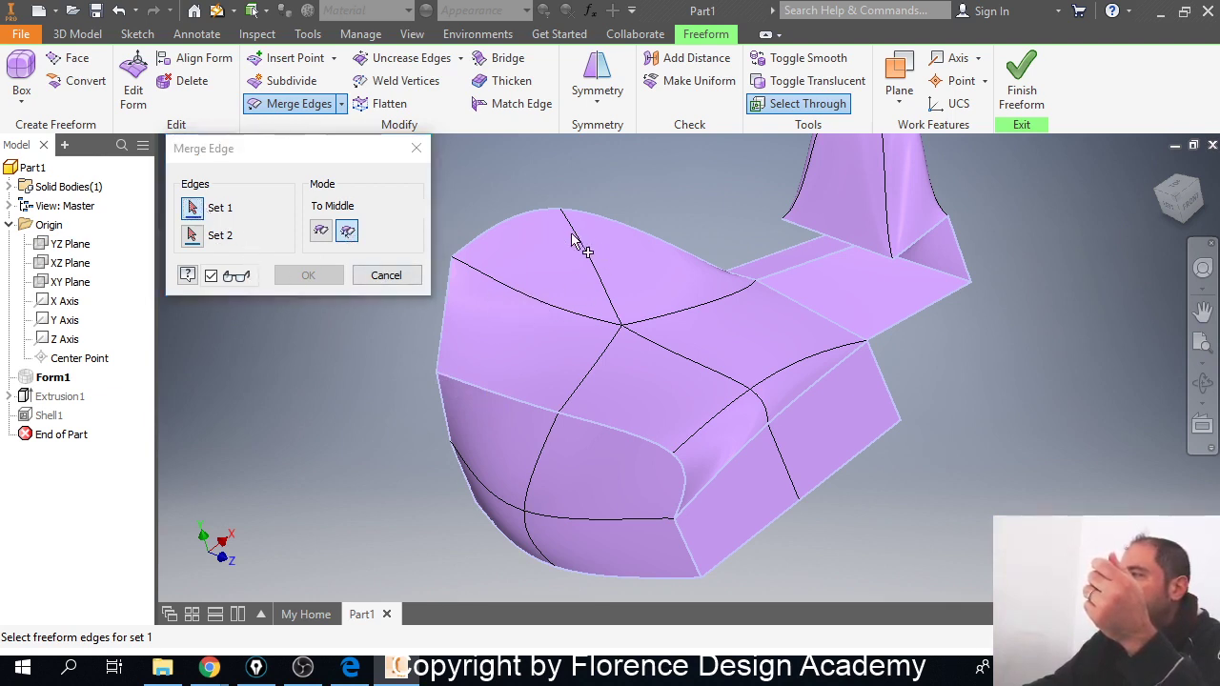
pyautogui.click(228, 237)
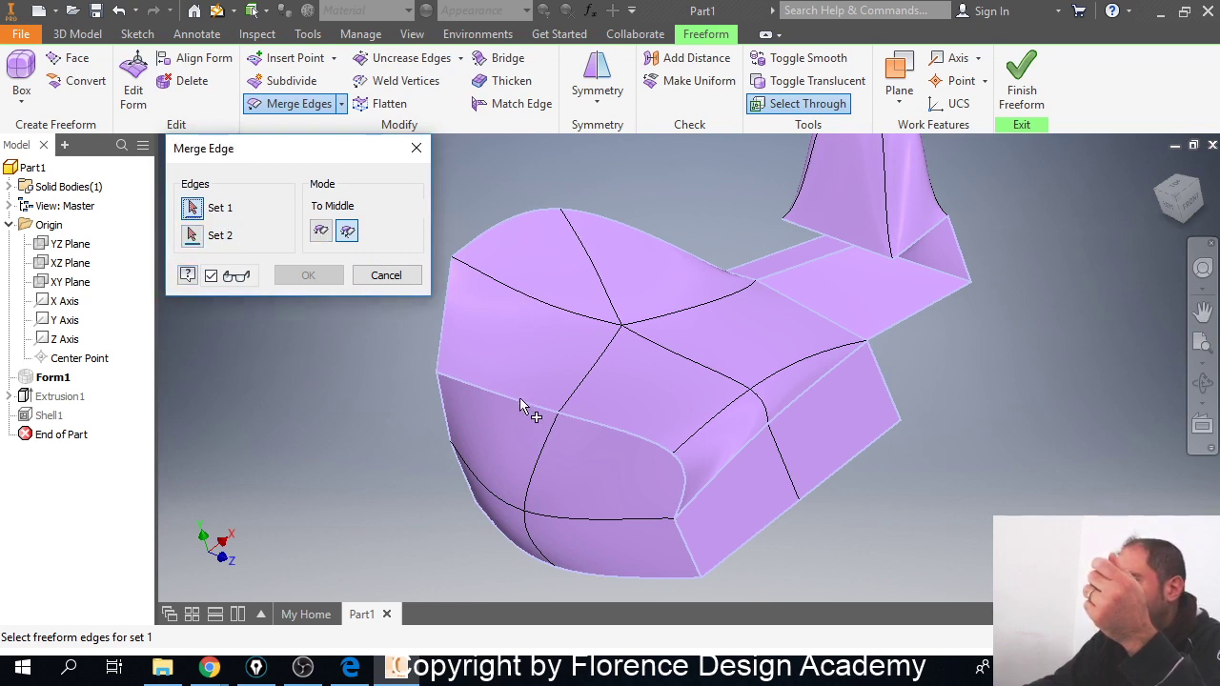
pyautogui.rightClick(559, 293)
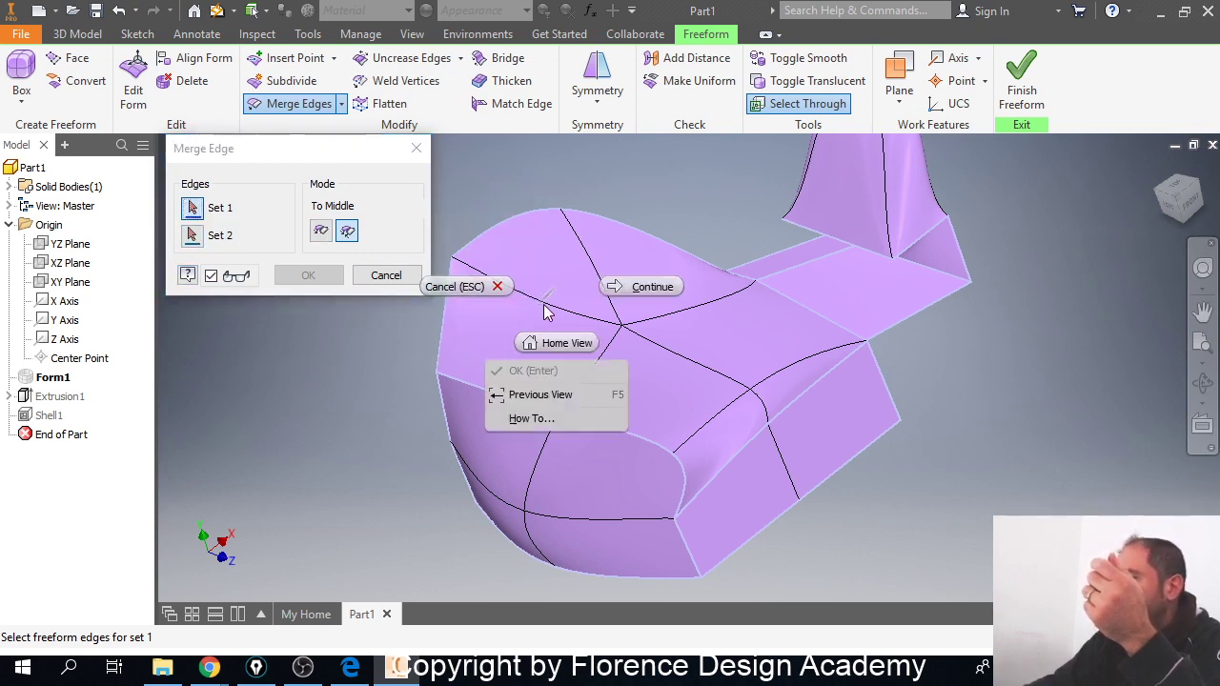
pyautogui.click(564, 291)
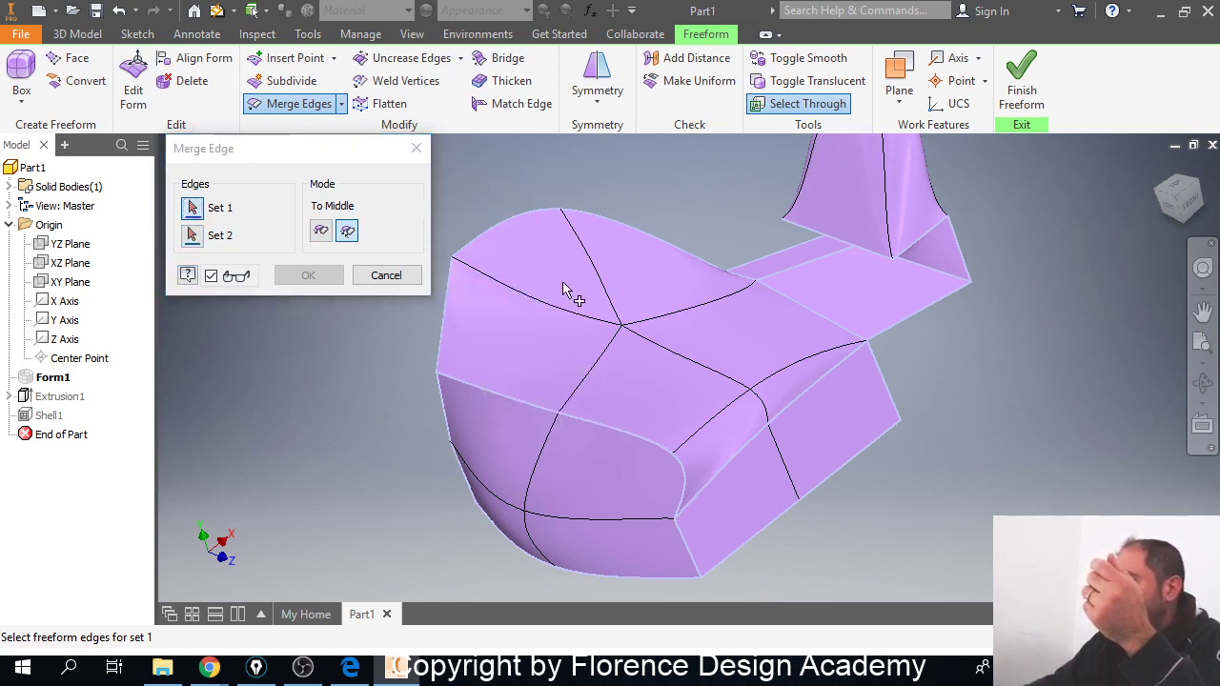
pyautogui.click(226, 238)
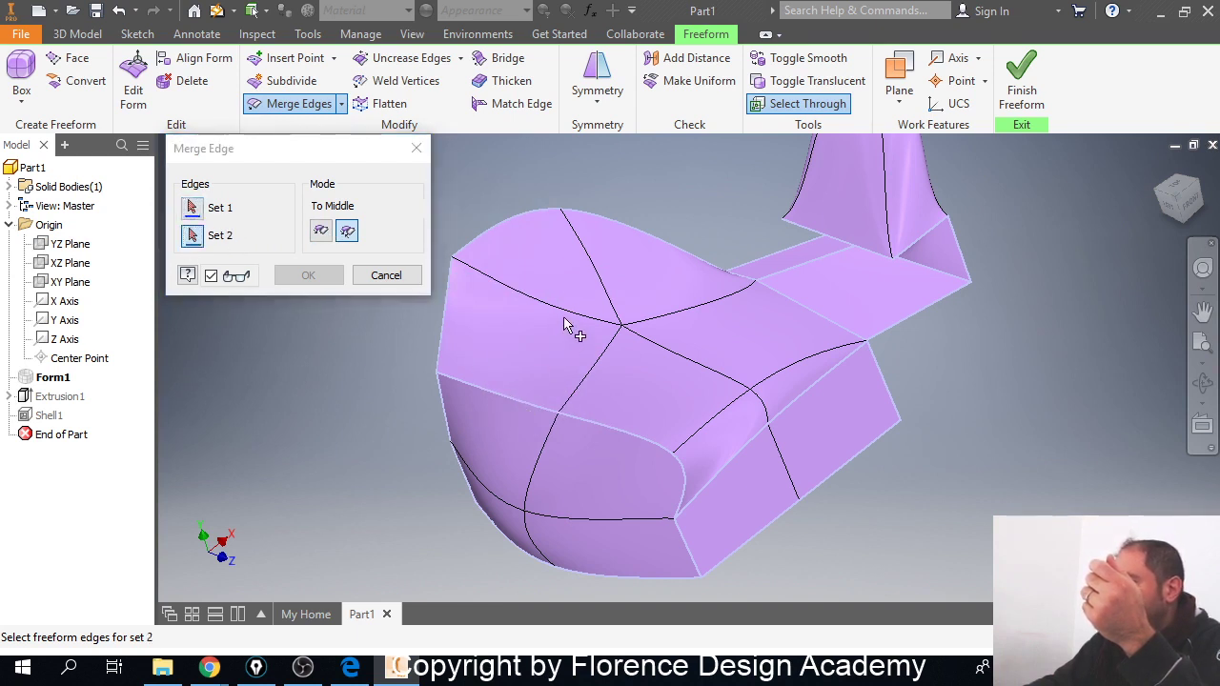
pyautogui.click(409, 279)
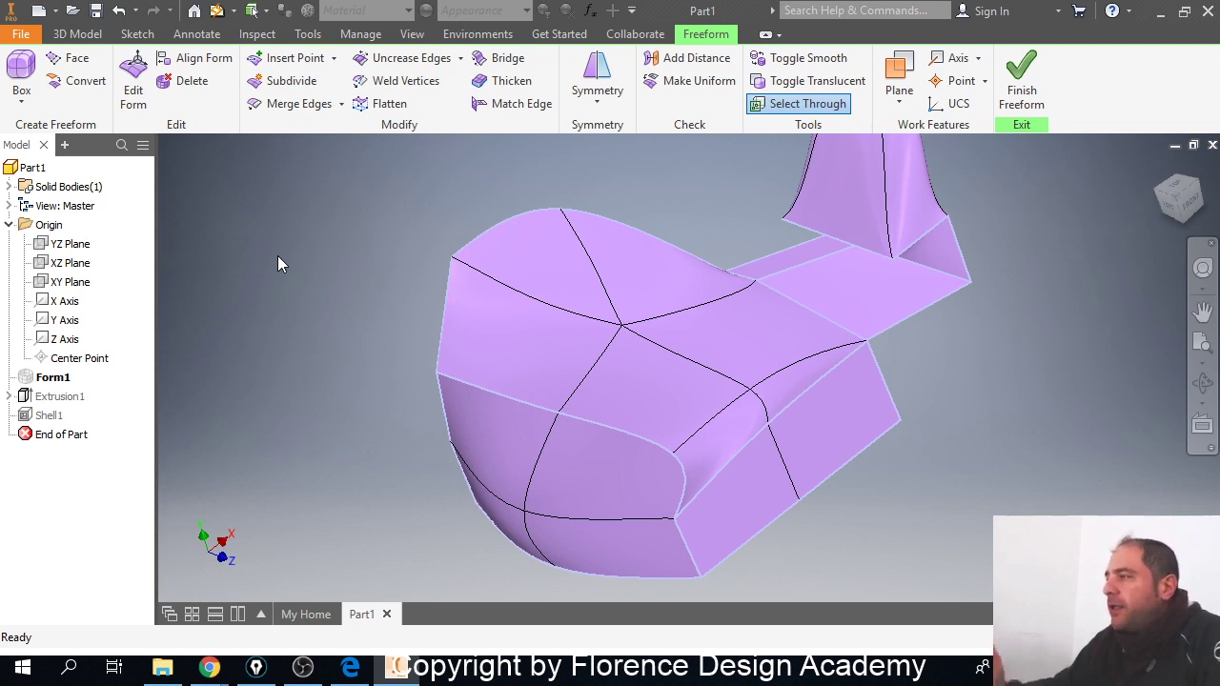
# Step: Delete the junction point in the middle of the wide end's front creased edge using the Point filter
pyautogui.click(186, 84)
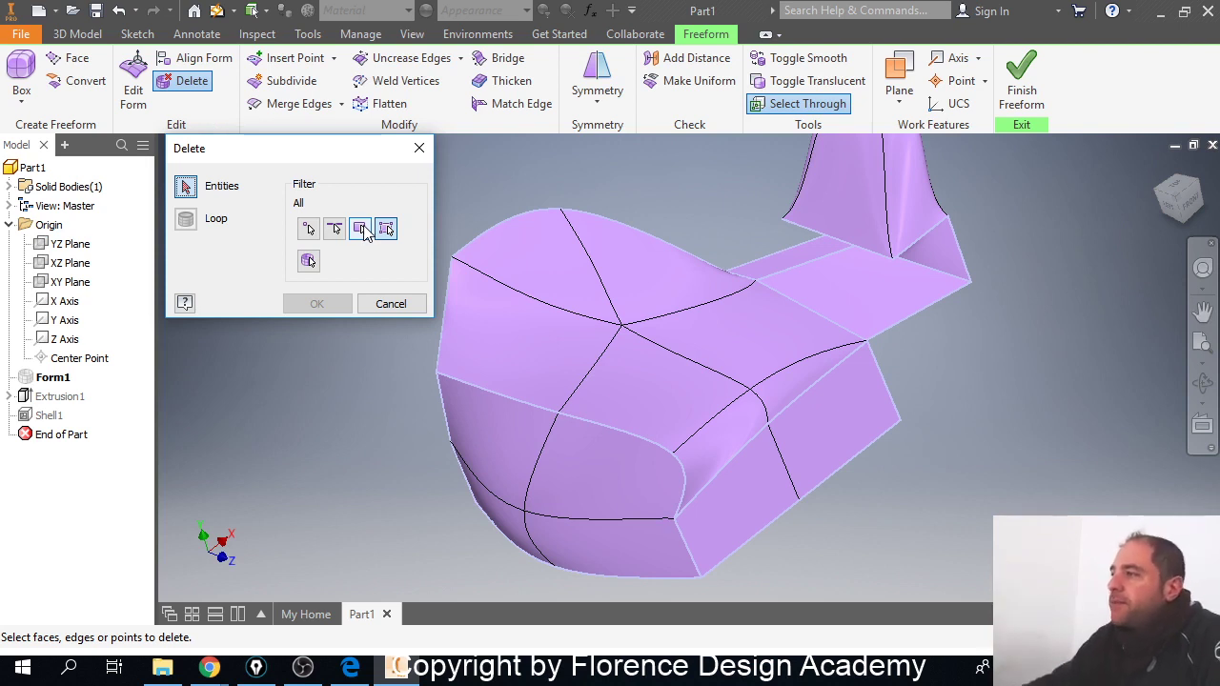
pyautogui.click(310, 232)
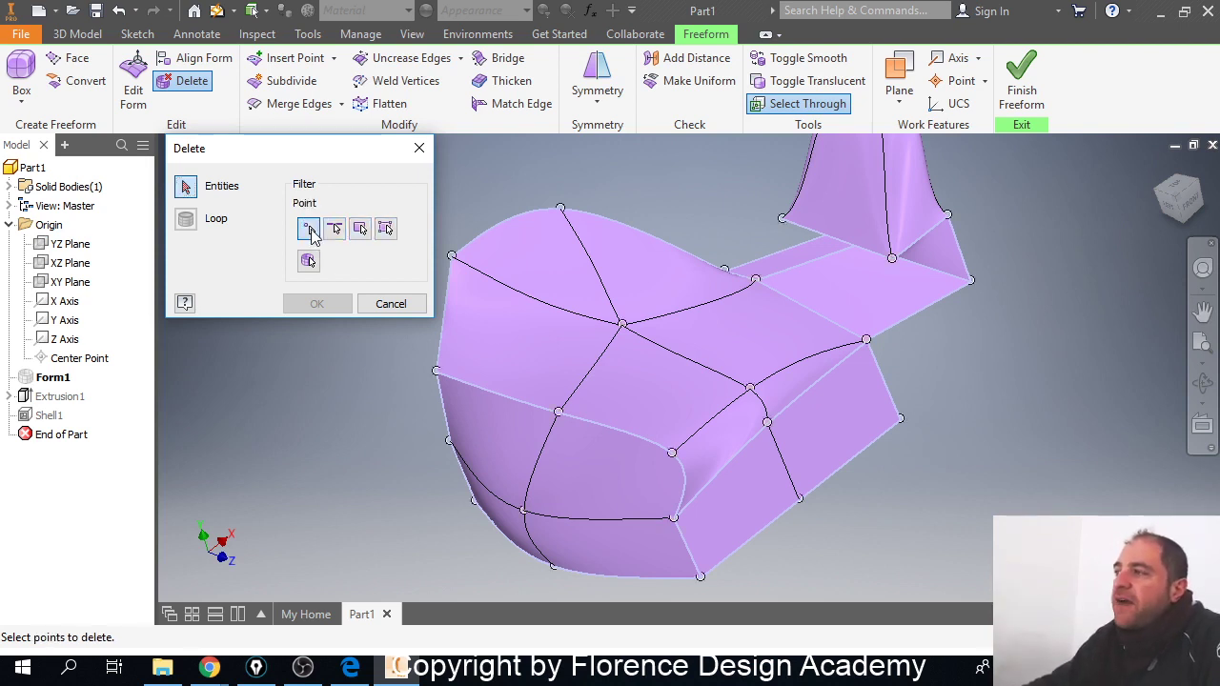
pyautogui.click(558, 413)
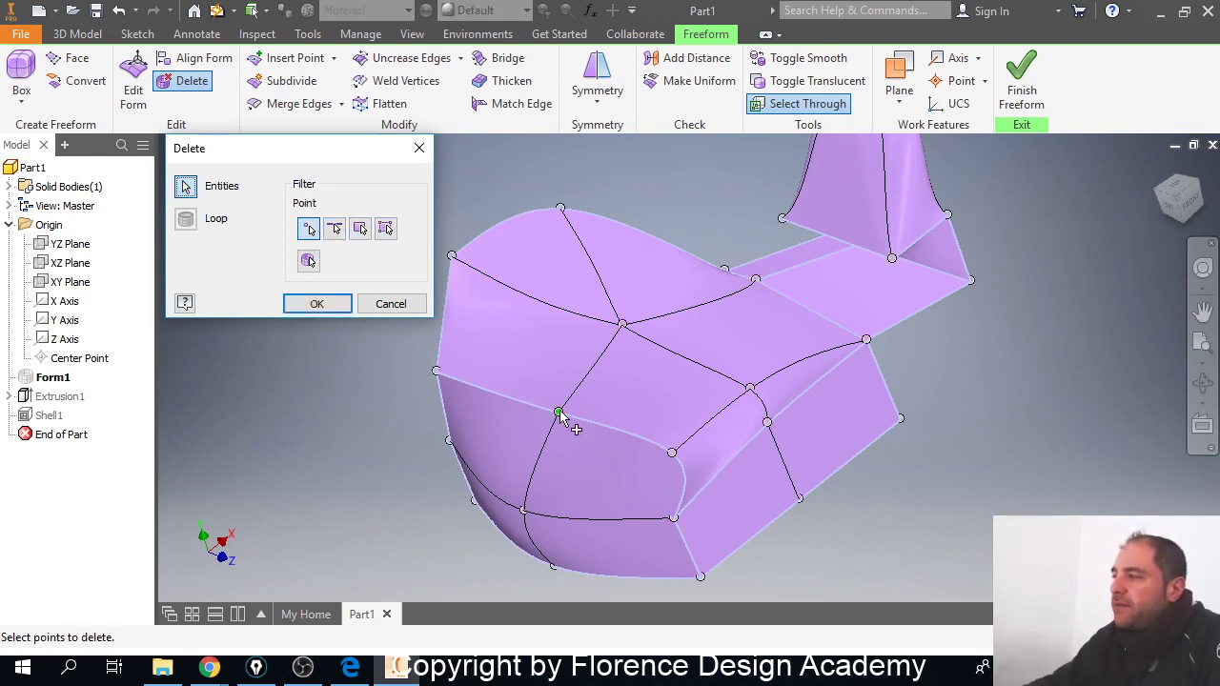
pyautogui.click(317, 304)
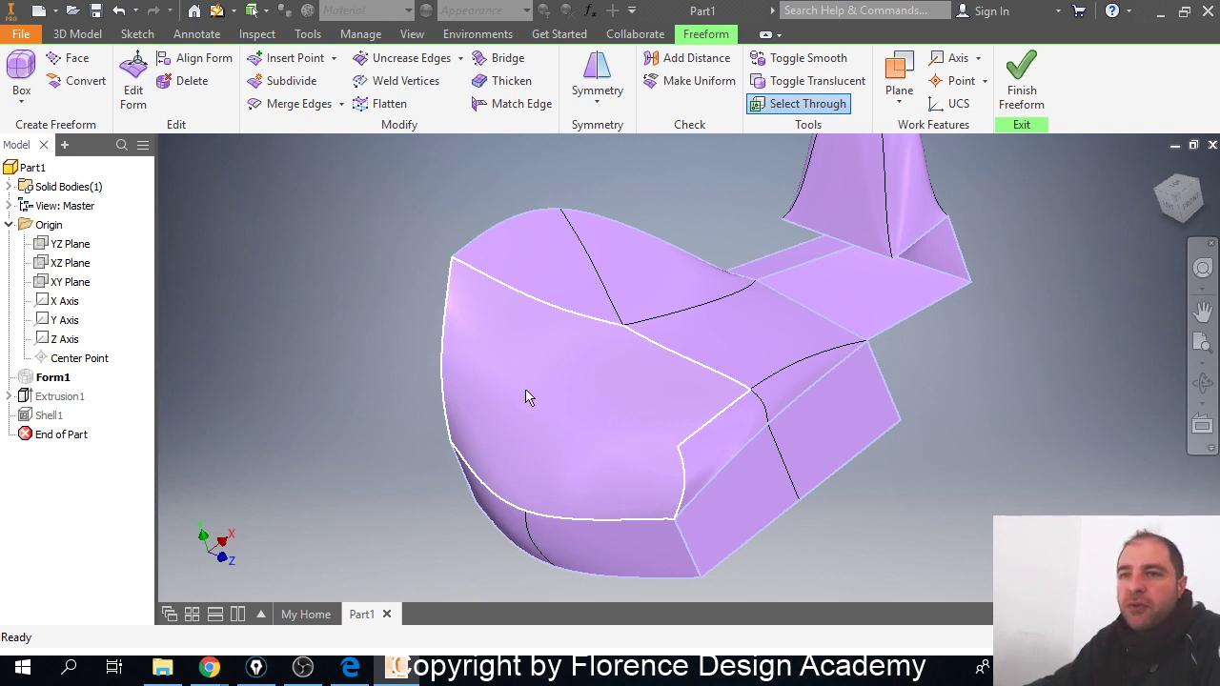
# Step: Try to delete the large front face of the wide end using the Face filter
pyautogui.moveTo(557, 421)
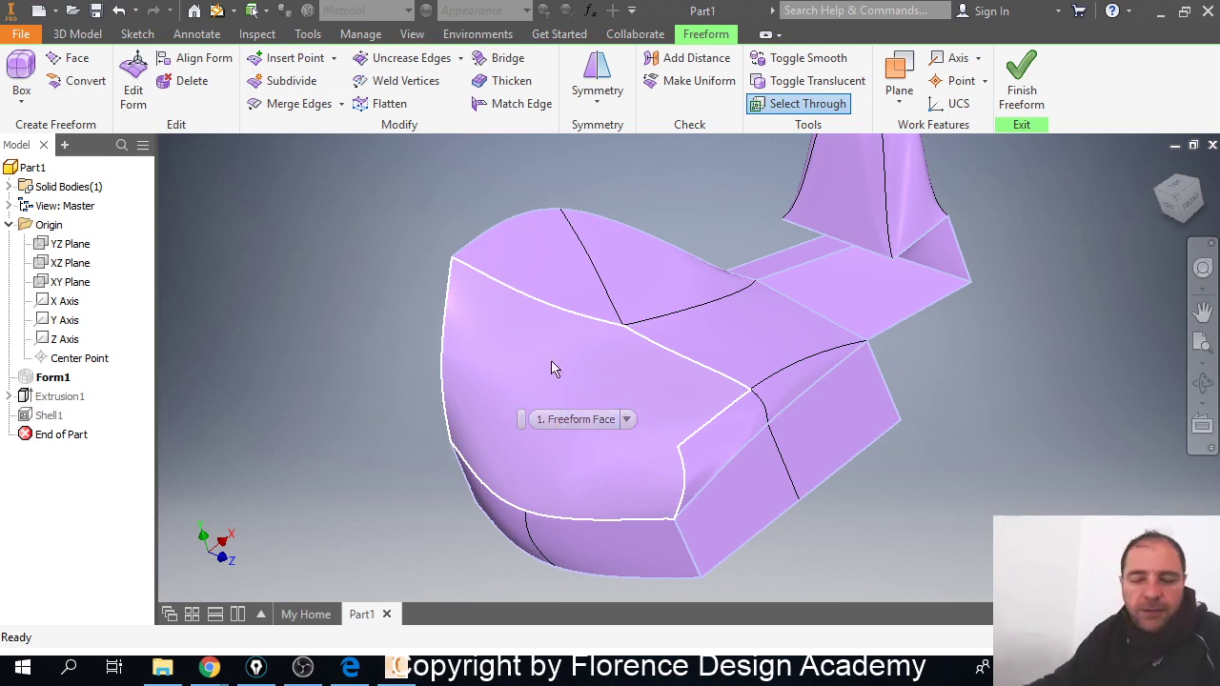
pyautogui.keyDown('shift'); pyautogui.moveTo(553, 368); pyautogui.dragTo(594, 398, button='middle'); pyautogui.keyUp('shift')
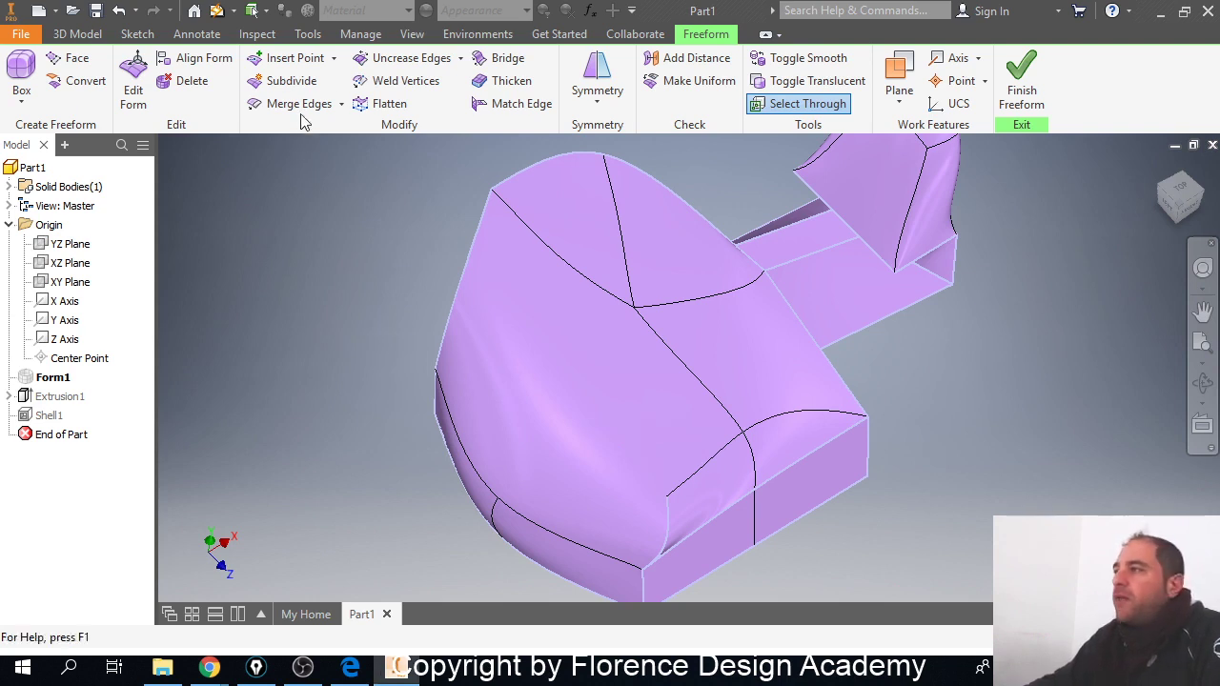
pyautogui.click(187, 81)
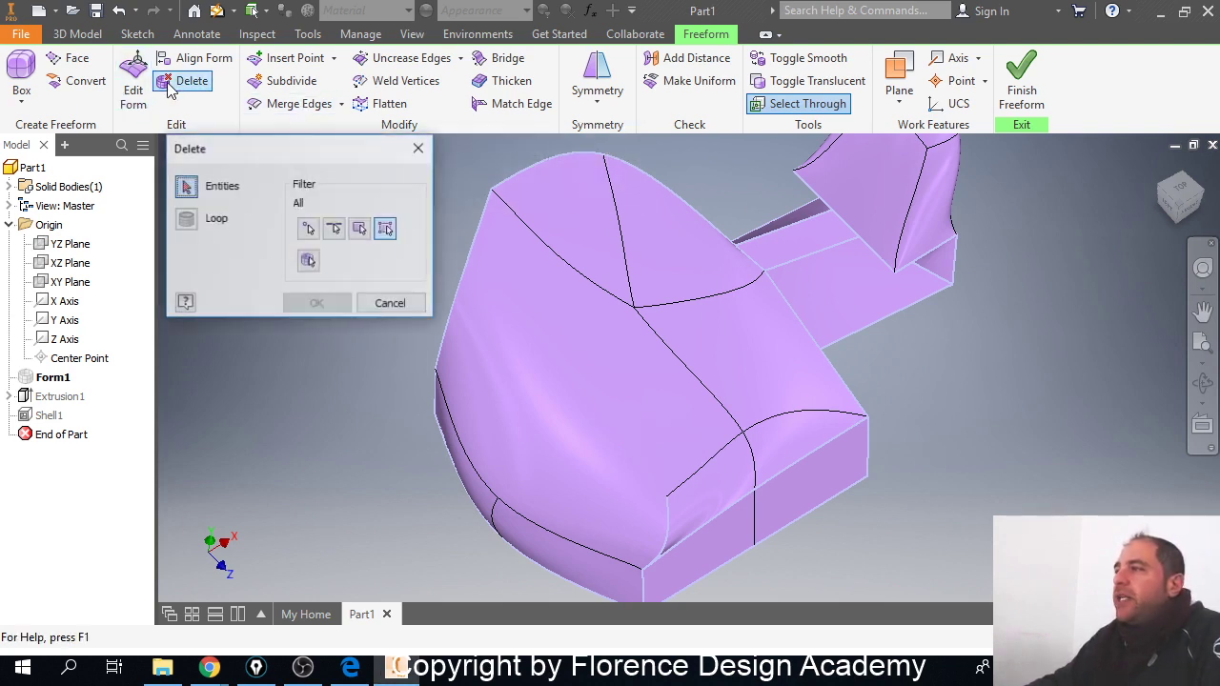
pyautogui.click(360, 234)
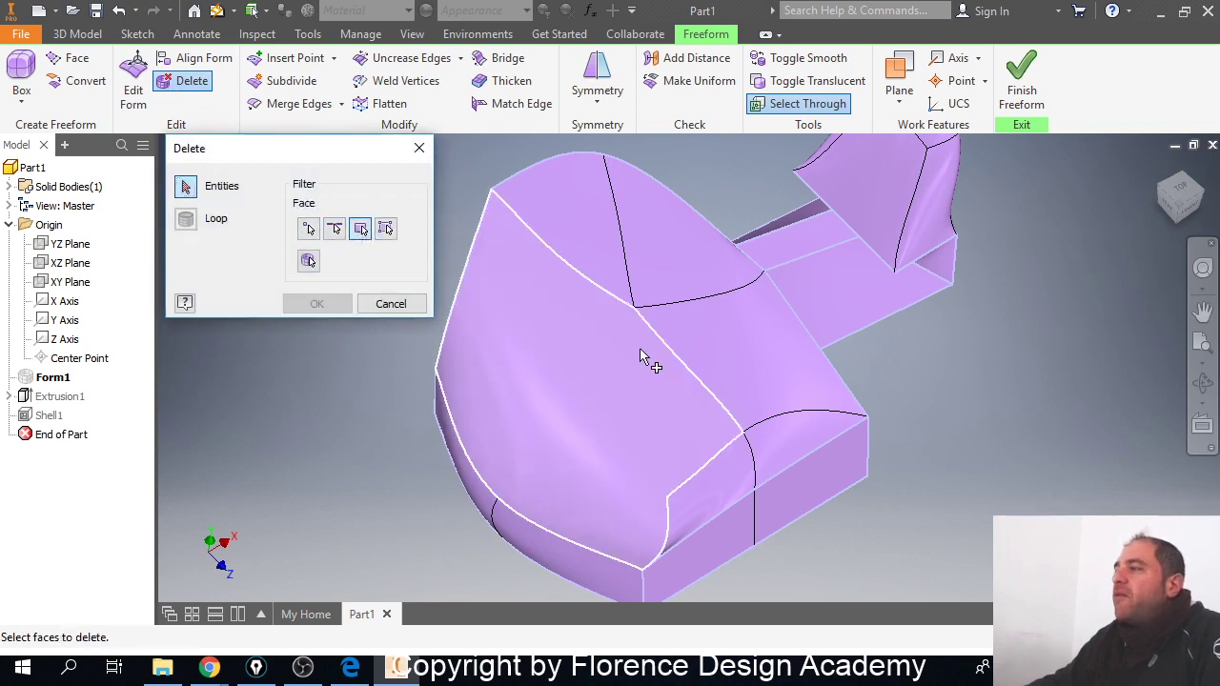
pyautogui.click(621, 368)
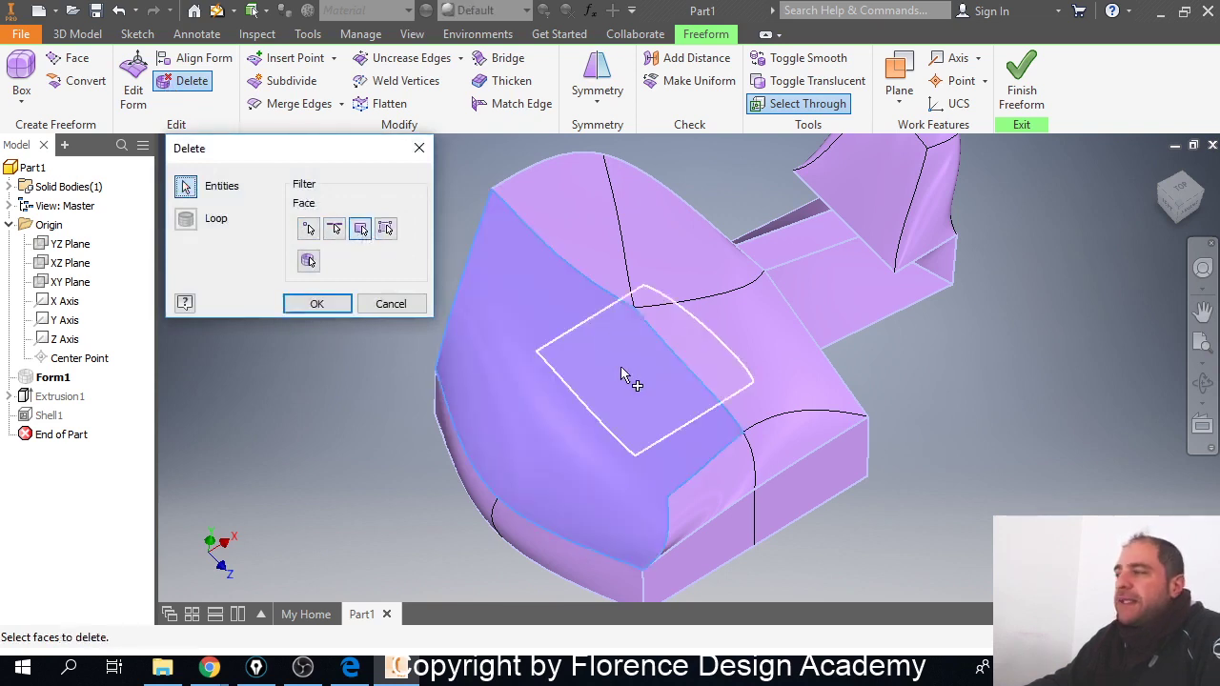
pyautogui.click(315, 304)
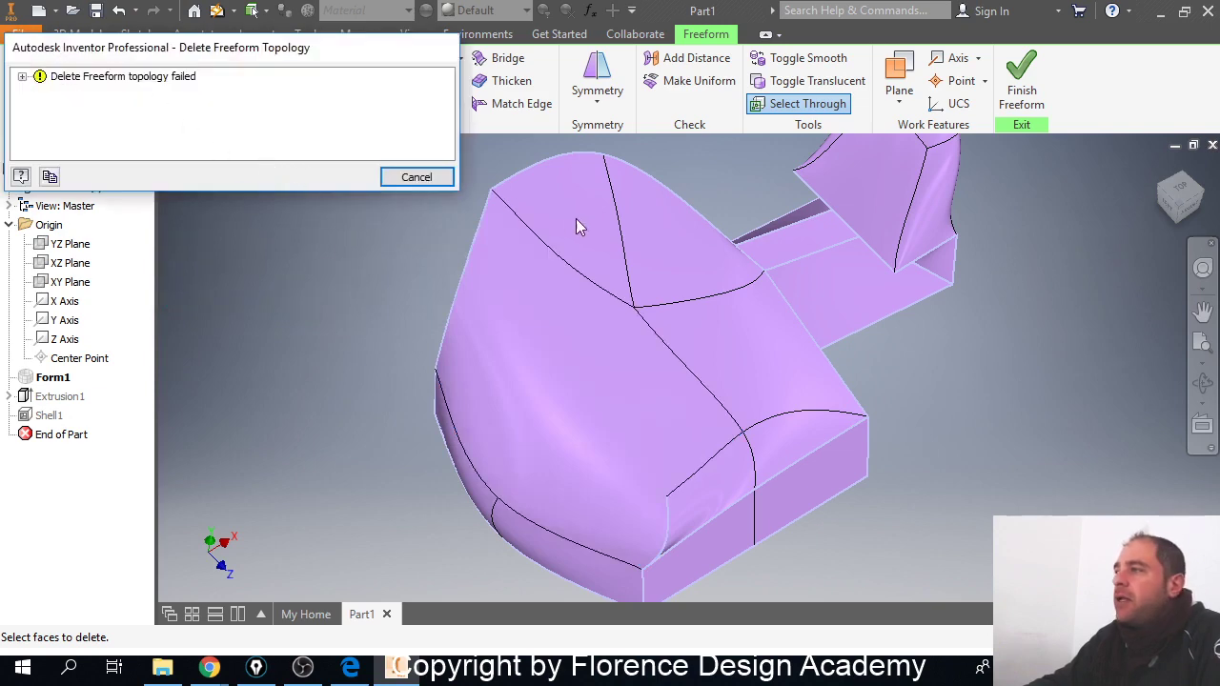
pyautogui.click(438, 179)
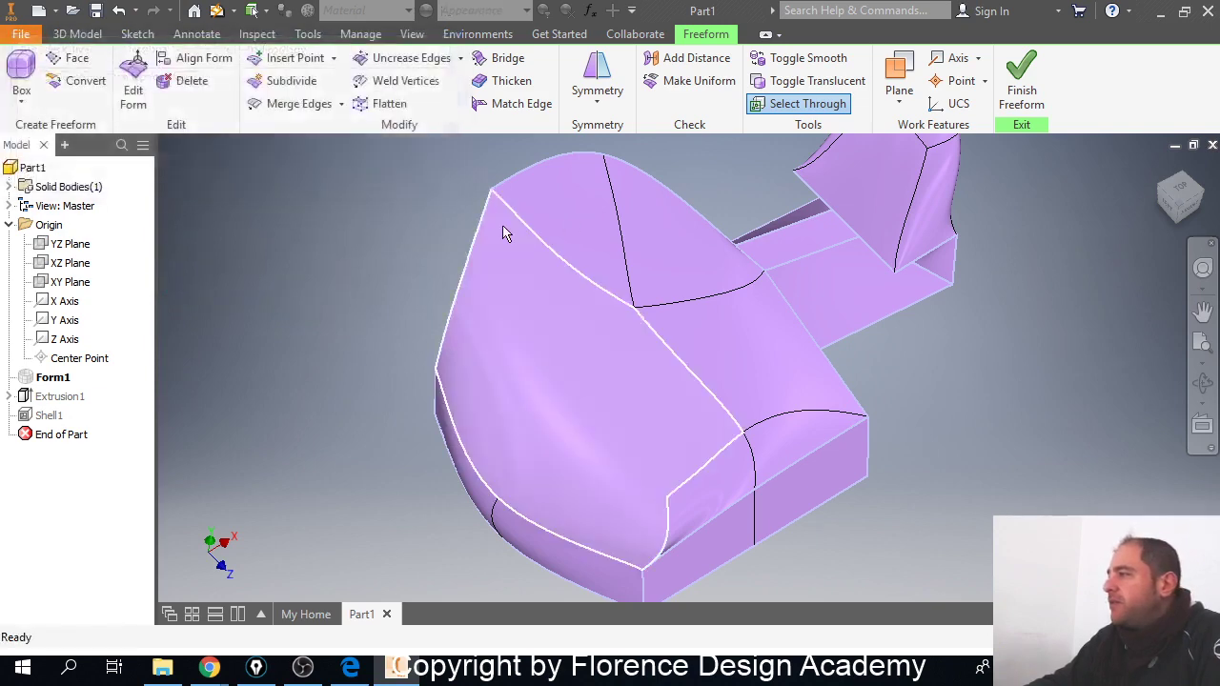
# Step: Try to delete the upper face beside the wide end's large front face
pyautogui.click(774, 359)
pyautogui.click(181, 80)
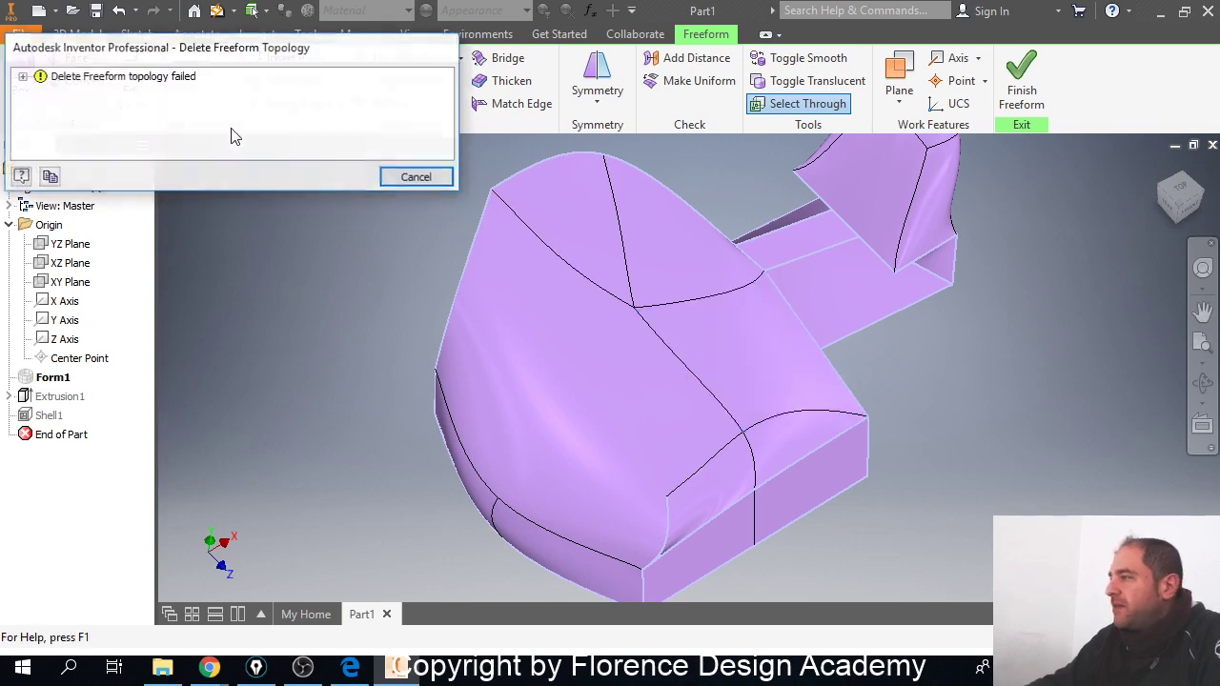
pyautogui.click(410, 177)
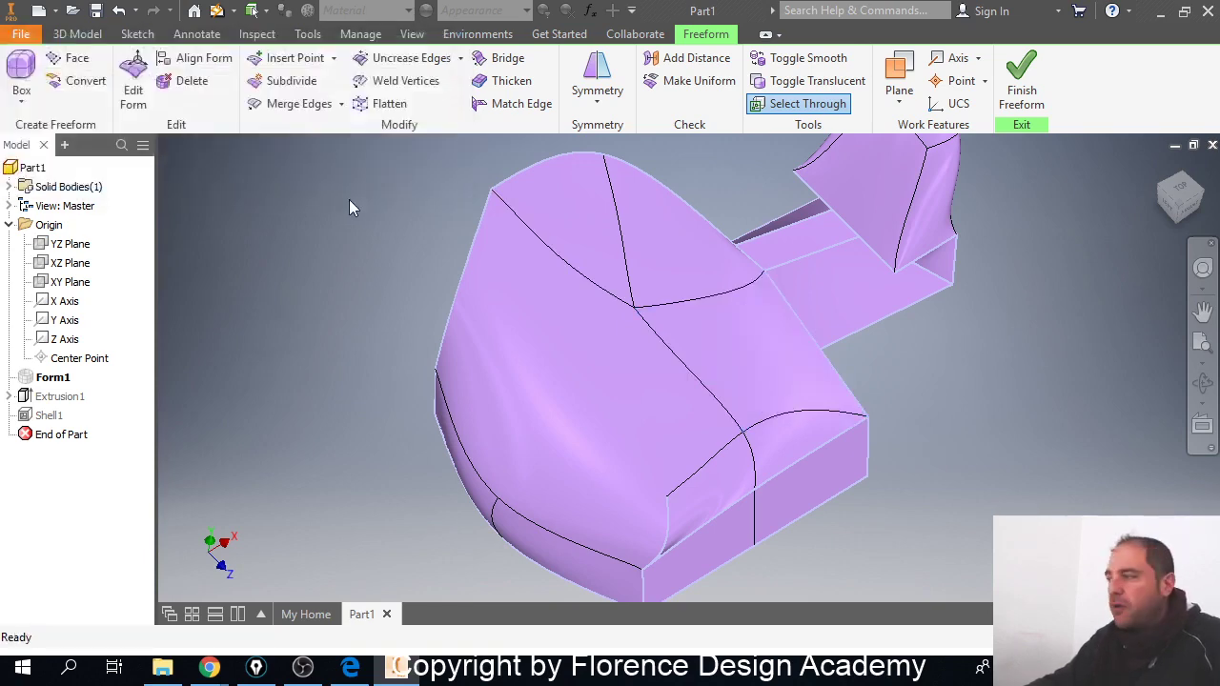
# Step: Undo the deletion of the point on the wide end's front creased edge
pyautogui.hotkey('ctrl', 'z')
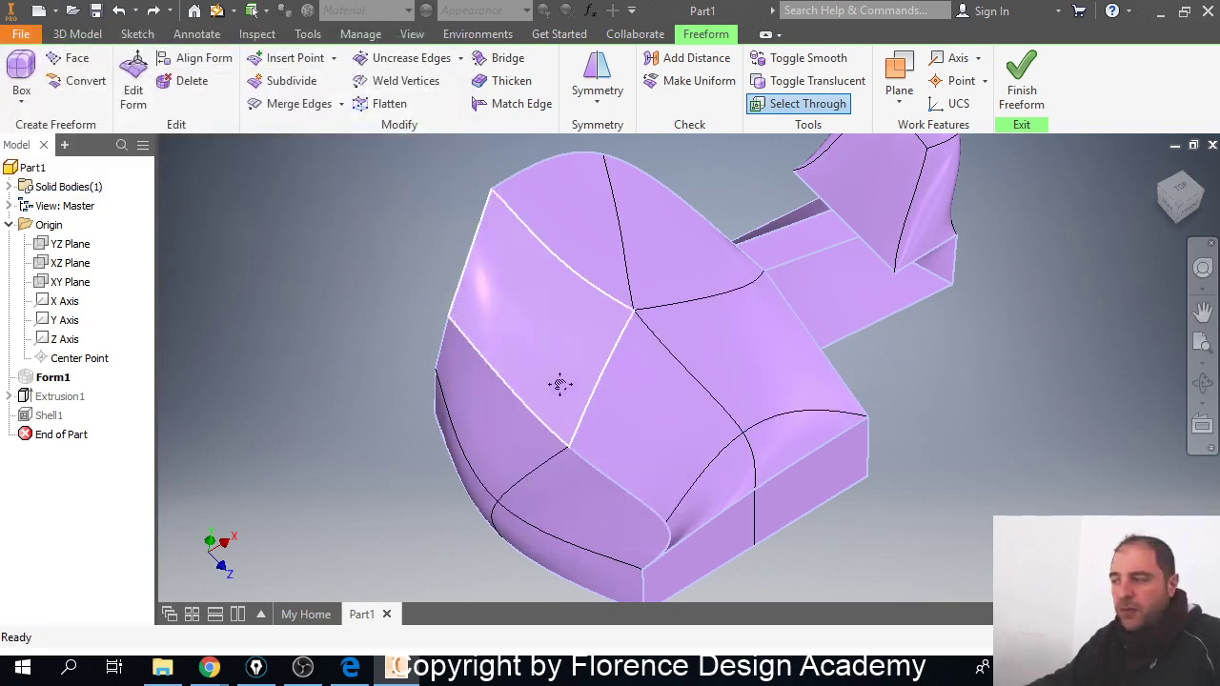
pyautogui.moveTo(560, 384); pyautogui.dragTo(464, 329, button='middle')
pyautogui.press('alt')
pyautogui.keyDown('shift'); pyautogui.moveTo(493, 387); pyautogui.dragTo(460, 347, button='middle'); pyautogui.keyUp('shift')
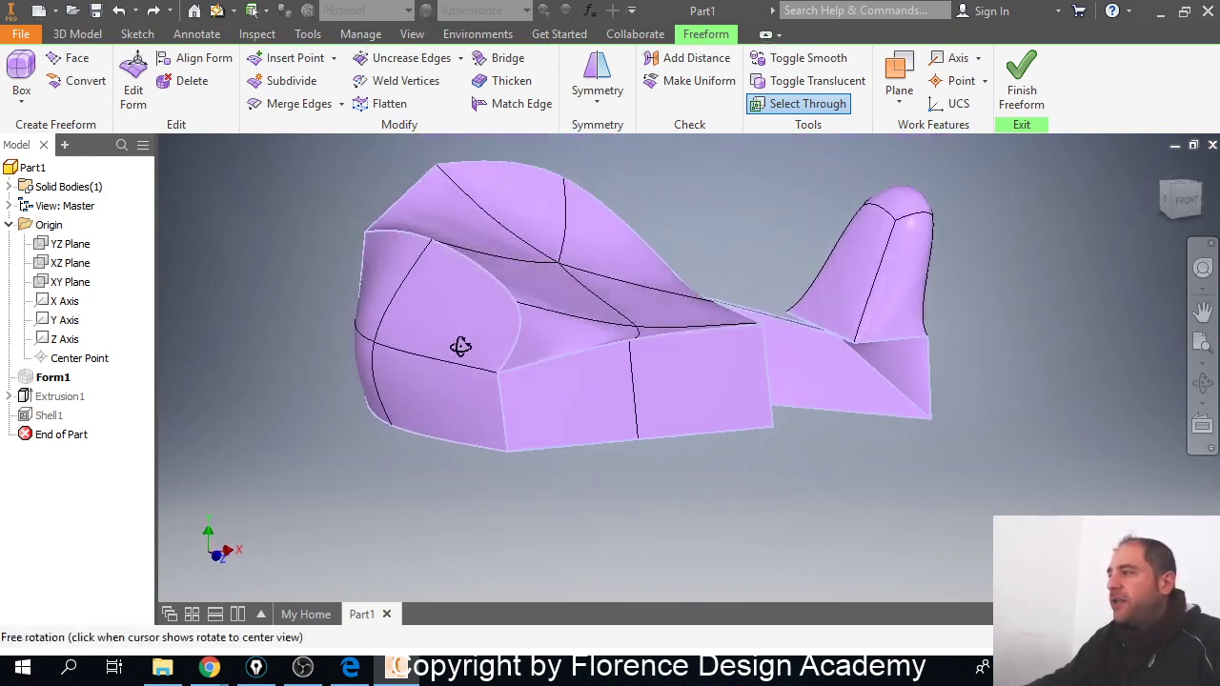
# Step: Delete the left one of the two flat vertical faces on the wide end's protruding front block using the Face filter
pyautogui.click(184, 81)
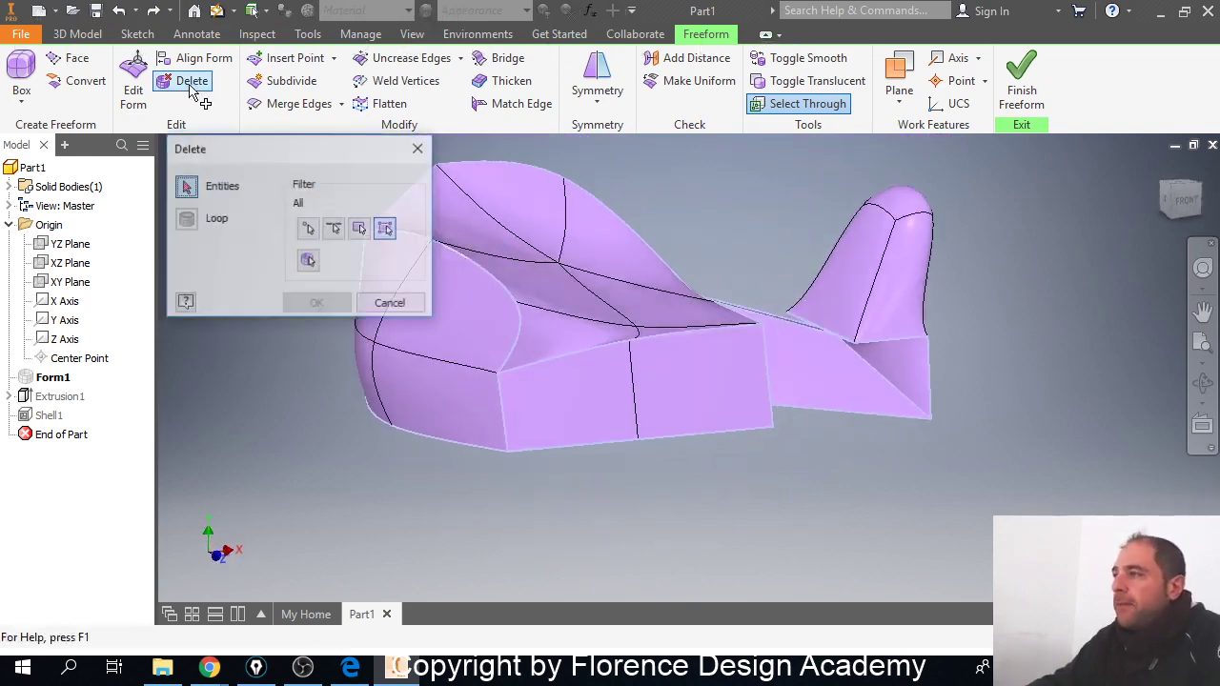
pyautogui.click(362, 229)
pyautogui.click(567, 405)
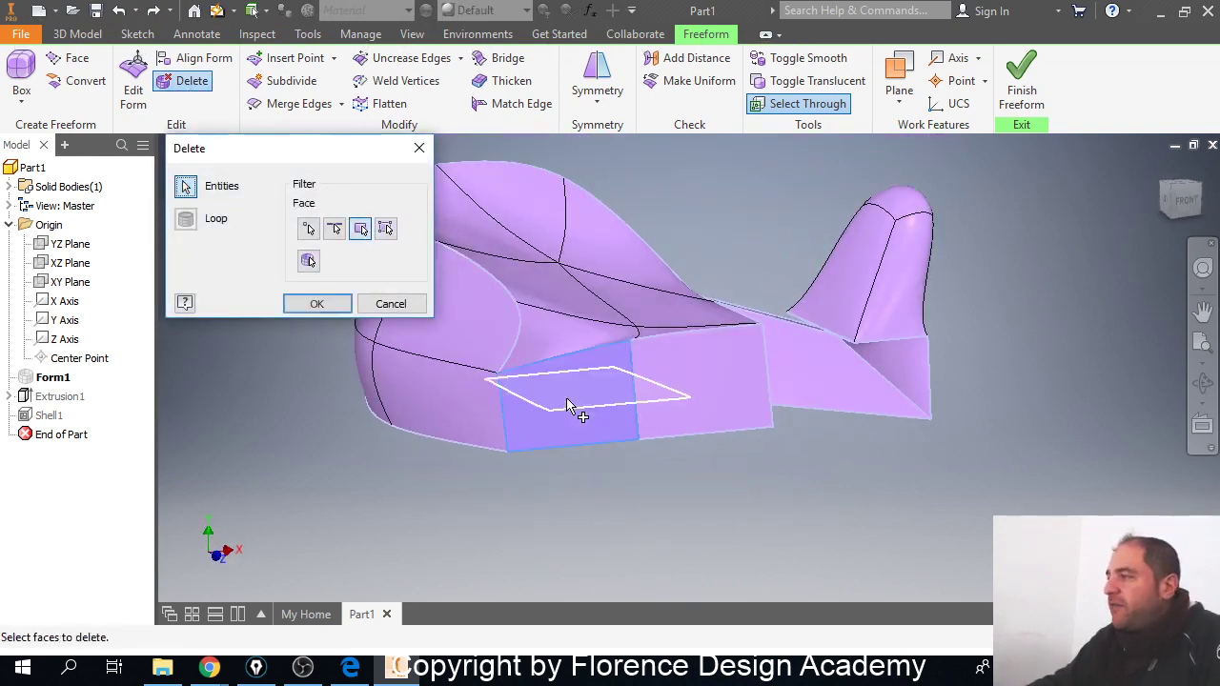
pyautogui.click(316, 304)
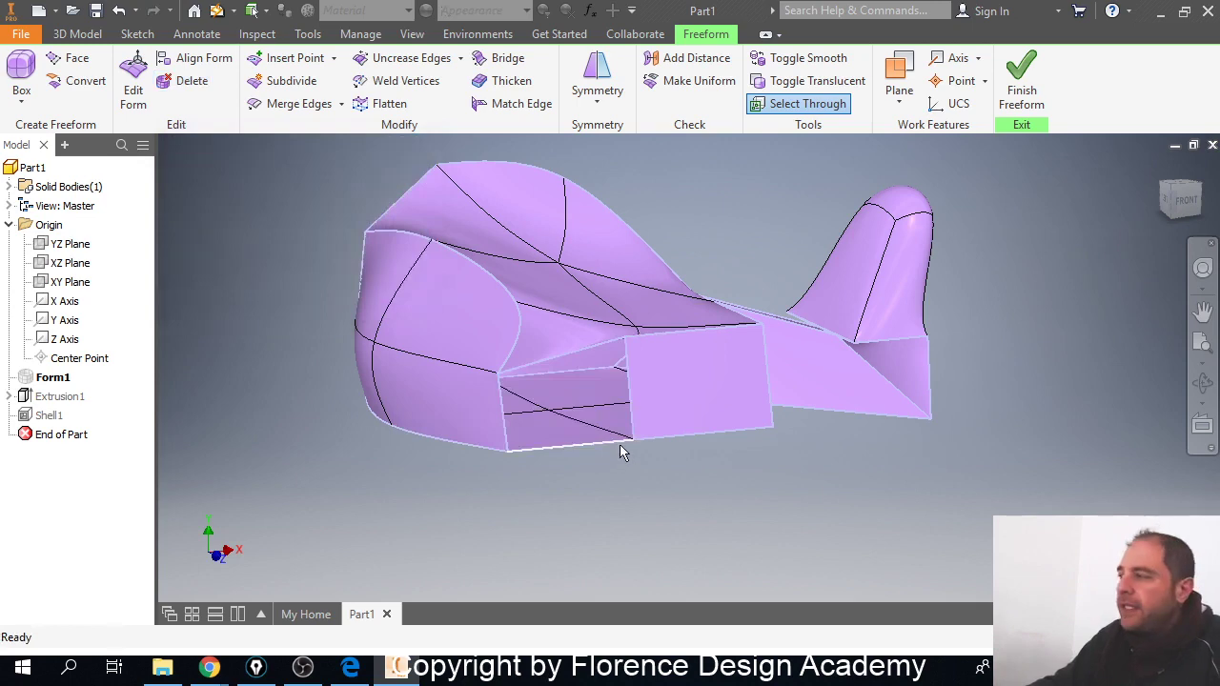
# Step: Examine the opening in the wide end's front block and the body's interior from several angles
pyautogui.moveTo(619, 448); pyautogui.dragTo(668, 442, button='middle')
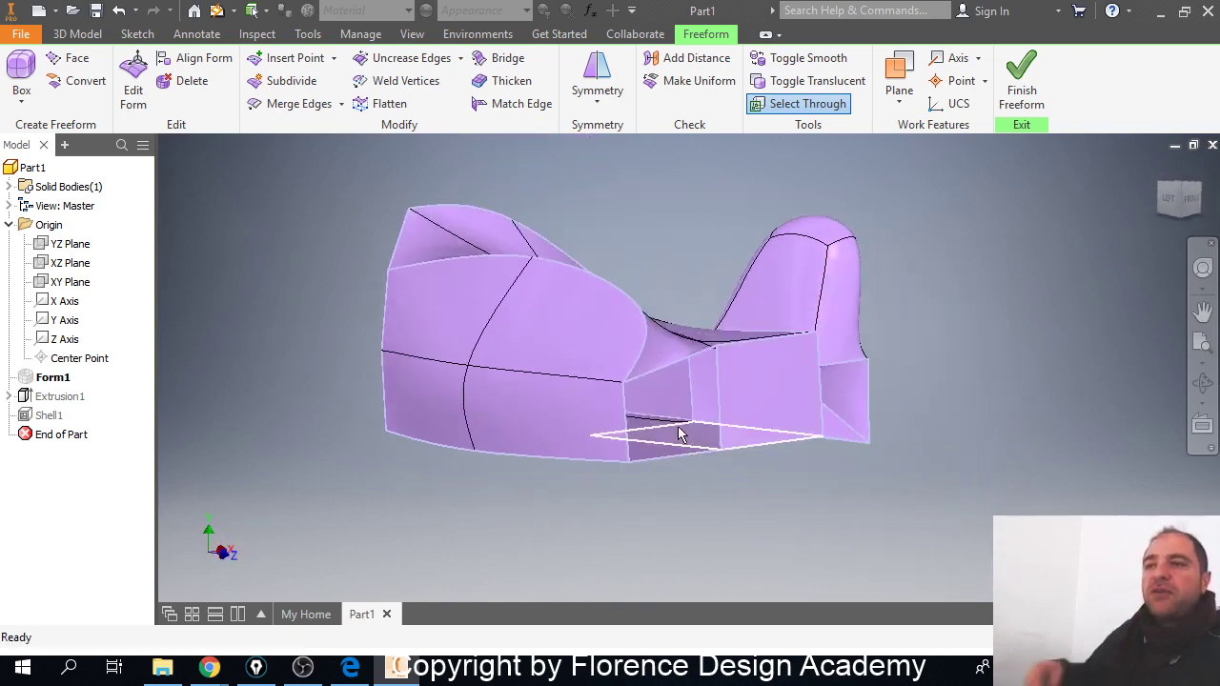
pyautogui.moveTo(707, 457)
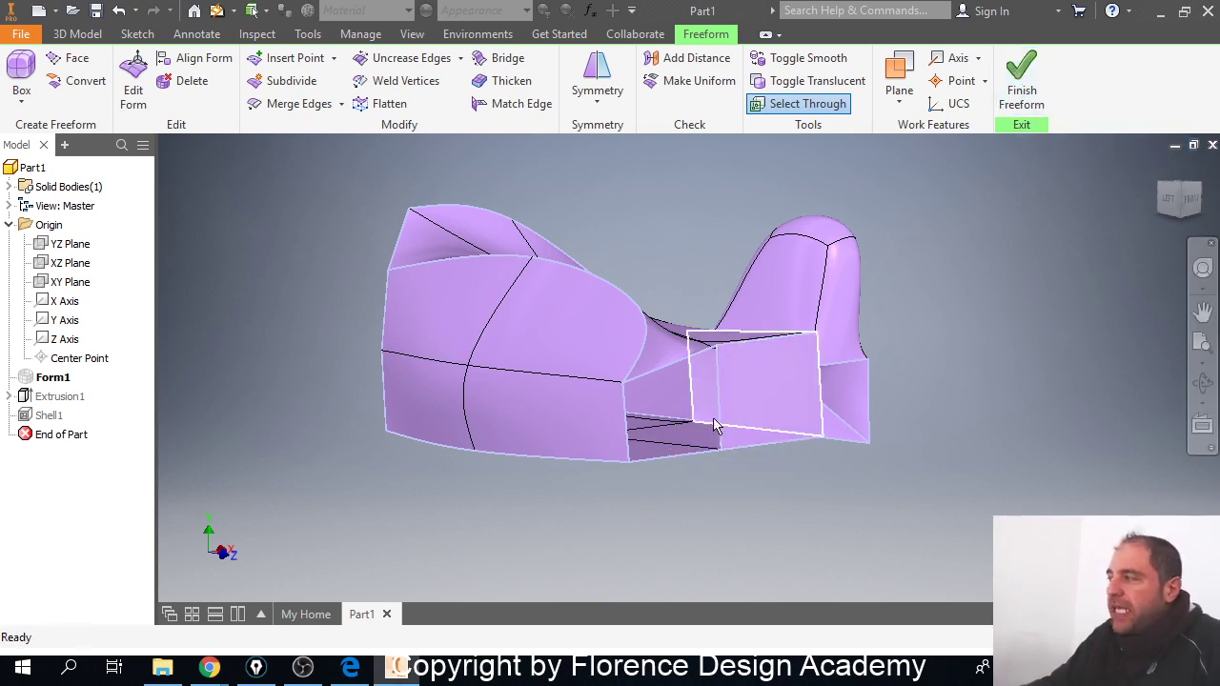
pyautogui.scroll(-3, 706, 433)
pyautogui.scroll(5, 705, 433)
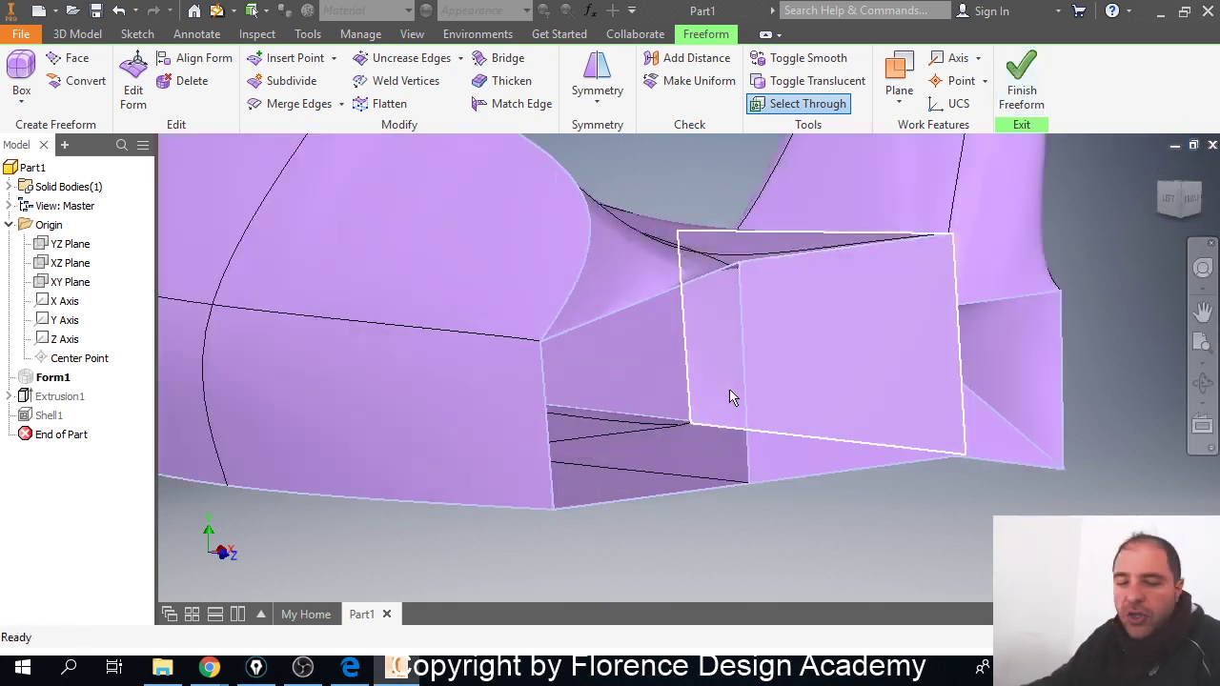
pyautogui.keyDown('shift'); pyautogui.moveTo(730, 396); pyautogui.dragTo(861, 326, button='middle'); pyautogui.keyUp('shift')
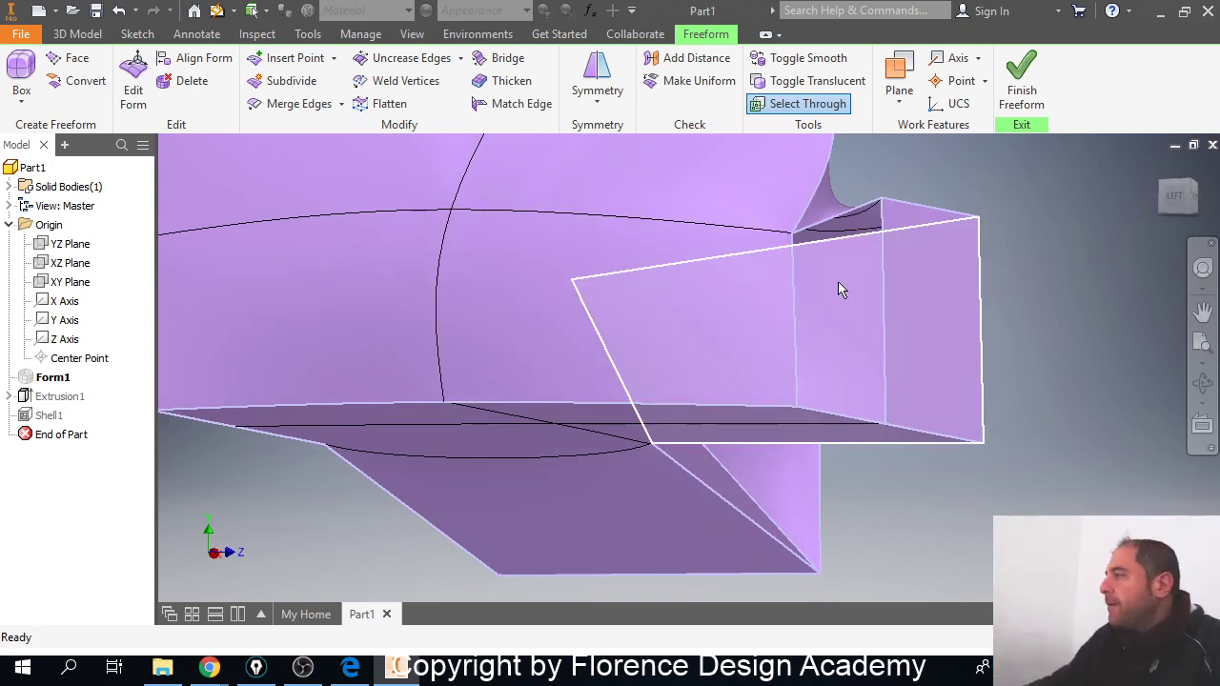
pyautogui.scroll(-5, 858, 308)
pyautogui.keyDown('shift'); pyautogui.moveTo(861, 308); pyautogui.dragTo(776, 333, button='middle'); pyautogui.keyUp('shift')
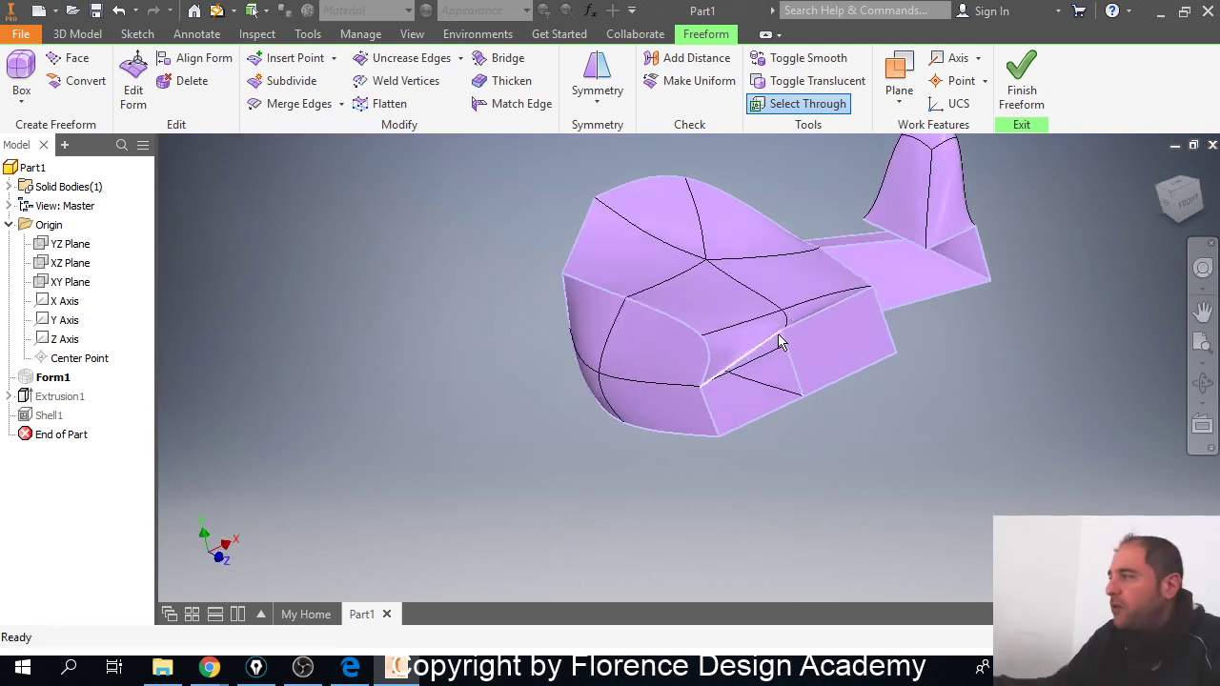
pyautogui.moveTo(807, 364)
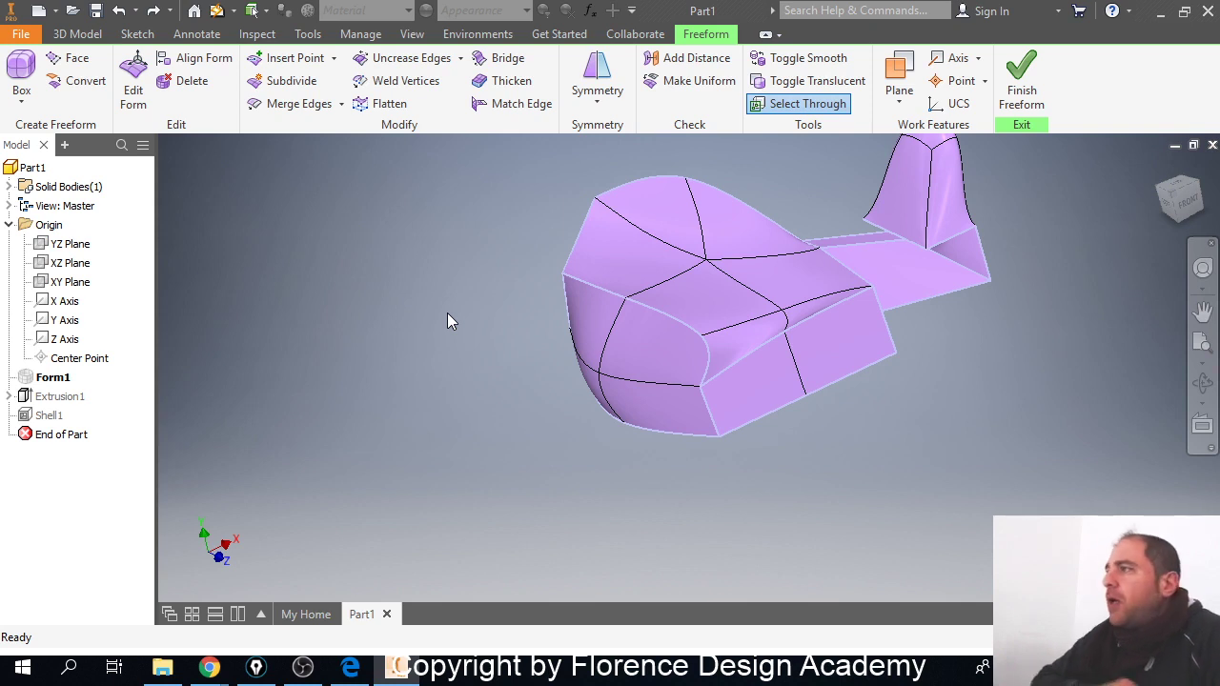
# Step: Start an Insert Edge operation in Simple mode on the creased edge segment at the wide end's upper left corner
pyautogui.moveTo(549, 305); pyautogui.dragTo(428, 308, button='middle')
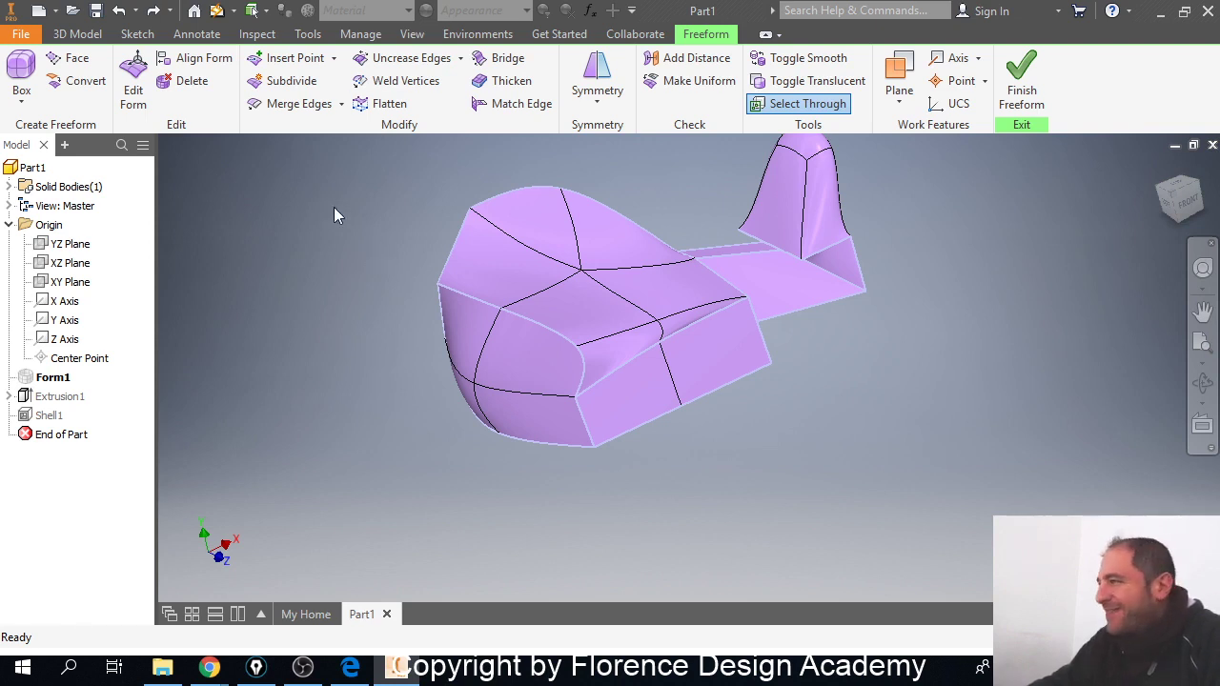
pyautogui.click(312, 58)
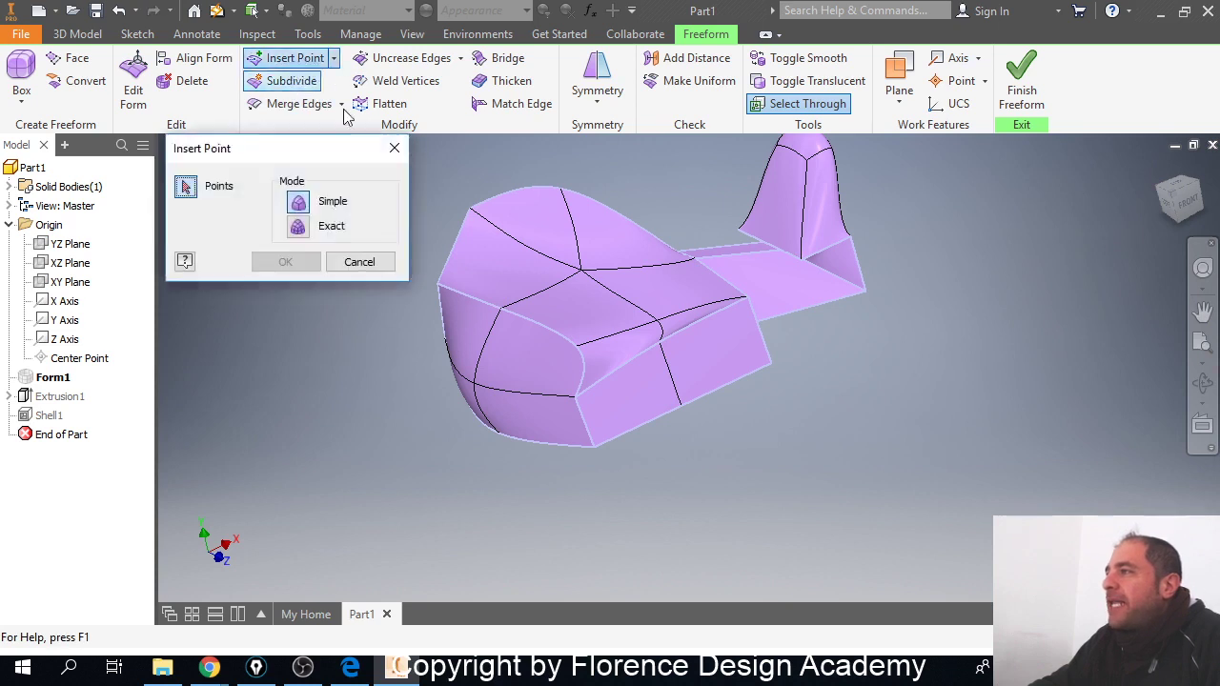
pyautogui.click(360, 262)
pyautogui.click(334, 58)
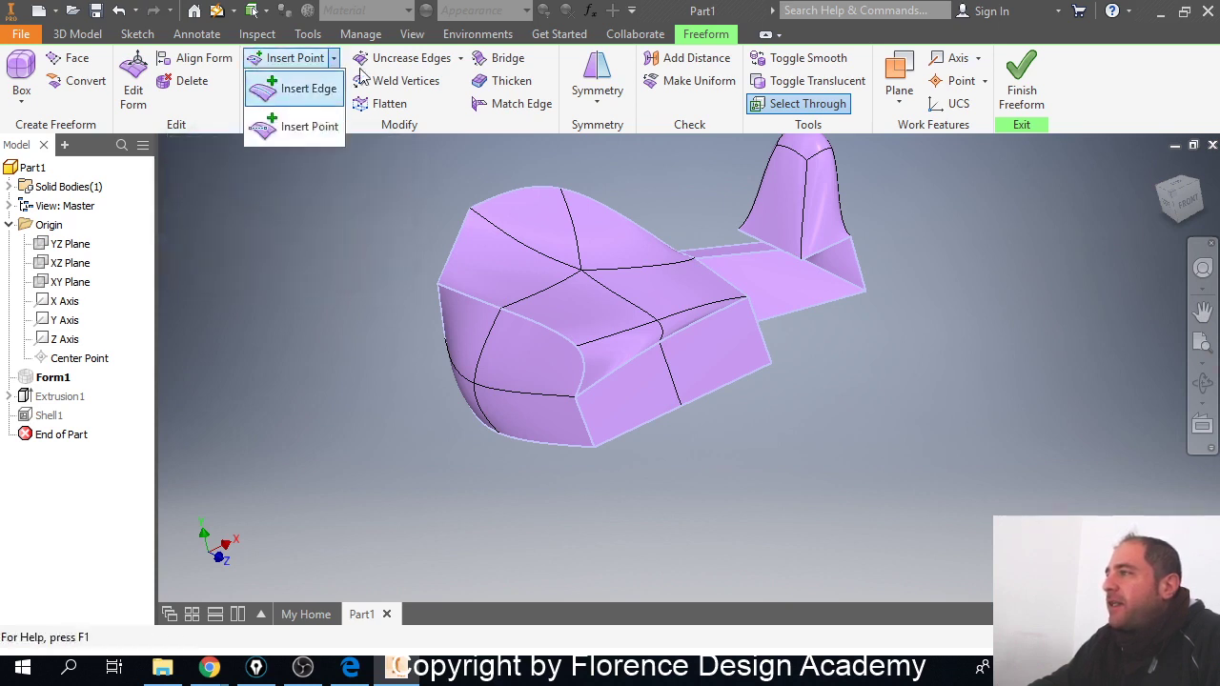
pyautogui.click(308, 89)
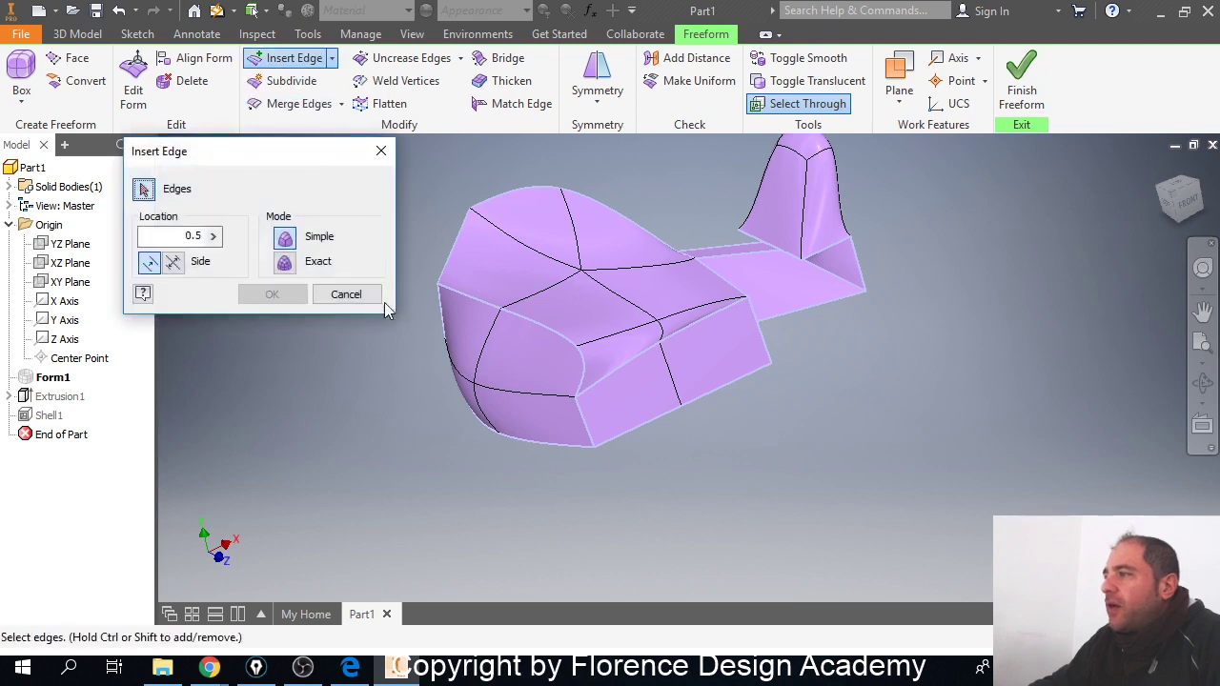
pyautogui.click(213, 236)
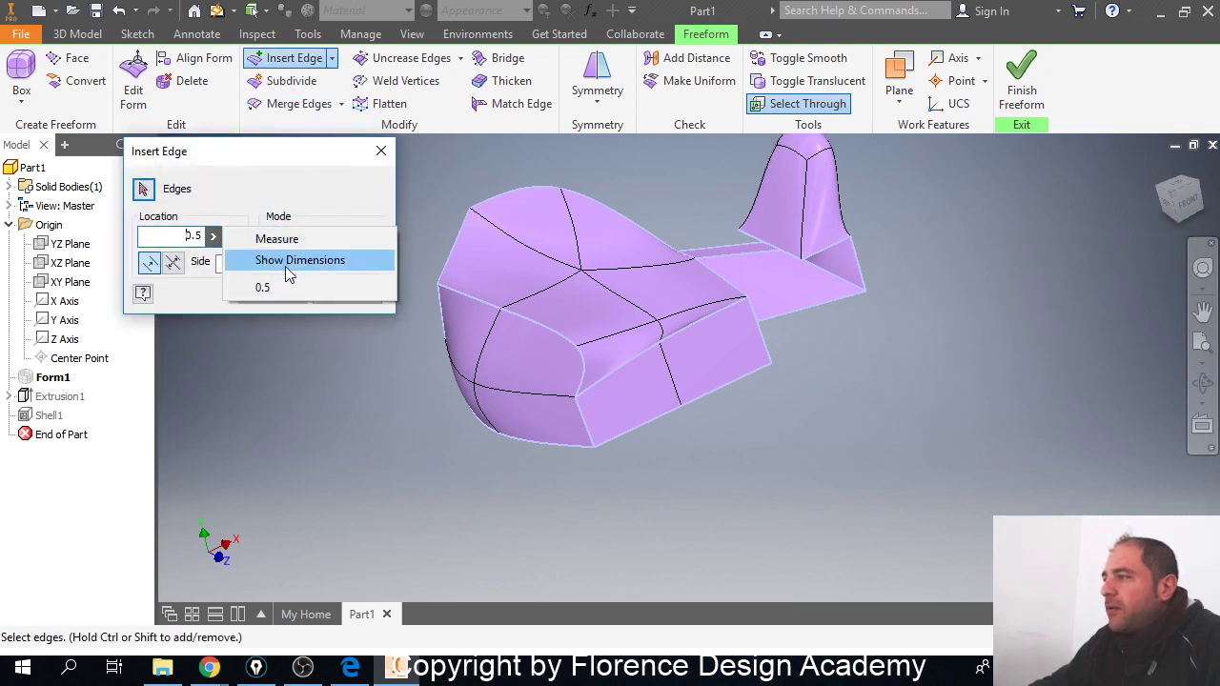
pyautogui.click(413, 329)
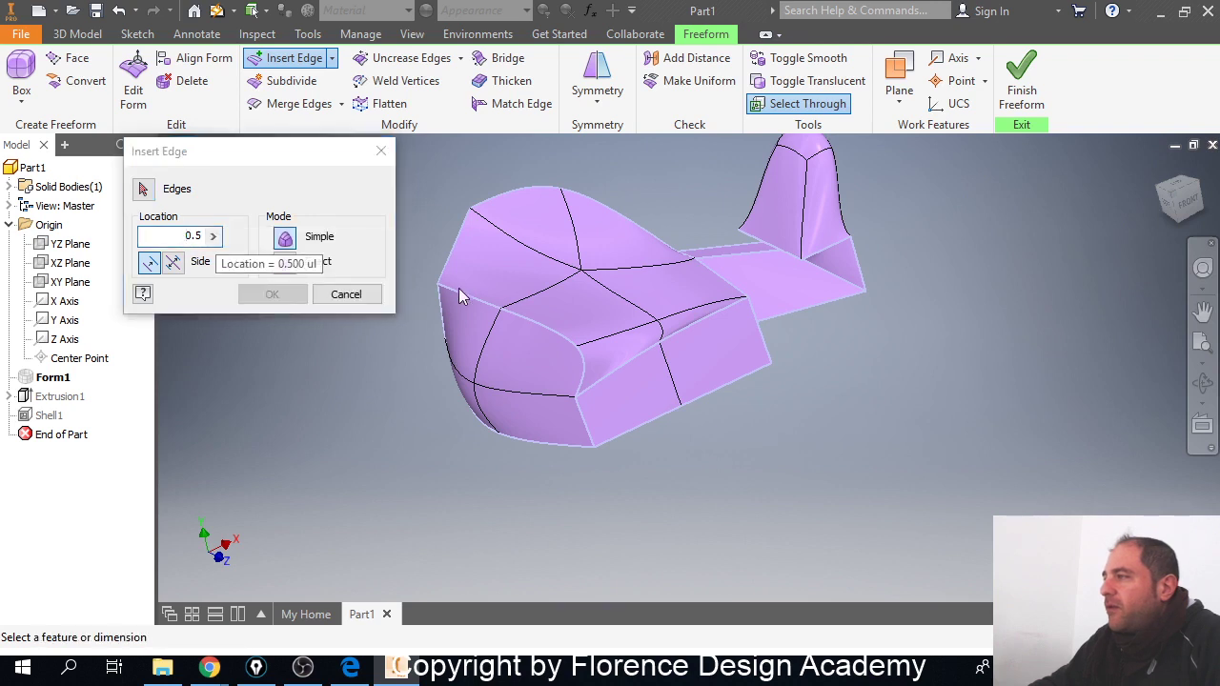
pyautogui.moveTo(520, 250); pyautogui.dragTo(534, 297, button='middle')
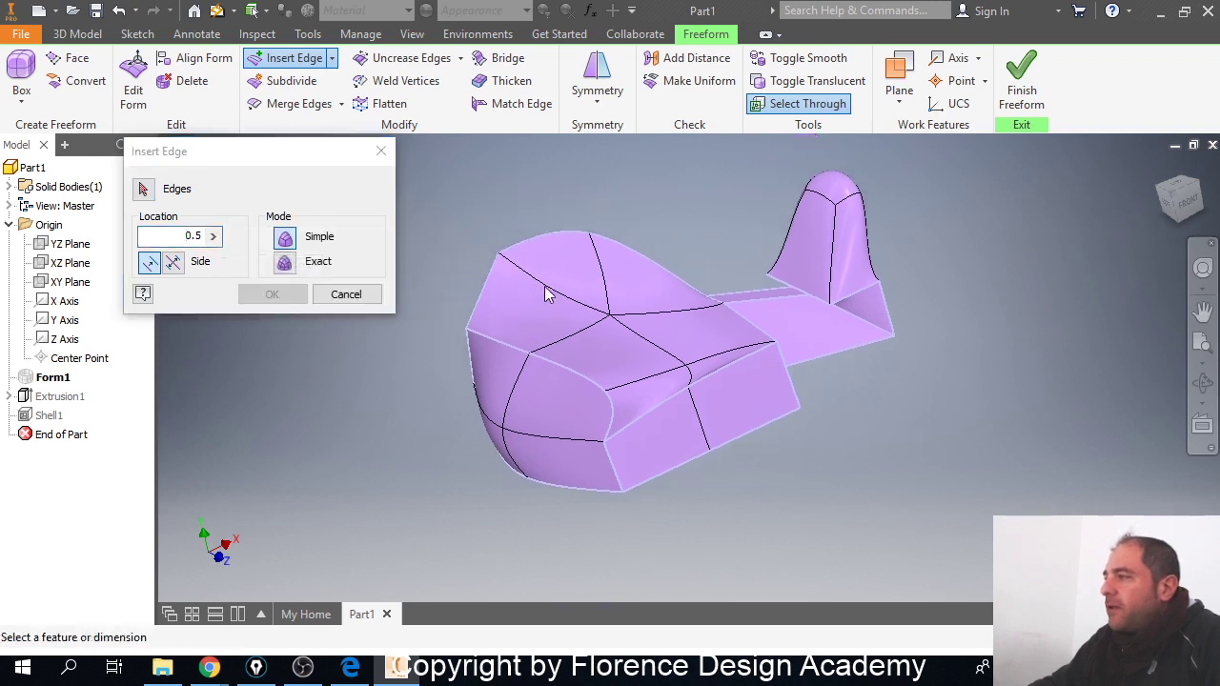
pyautogui.click(143, 189)
pyautogui.moveTo(506, 311); pyautogui.dragTo(525, 356, button='middle')
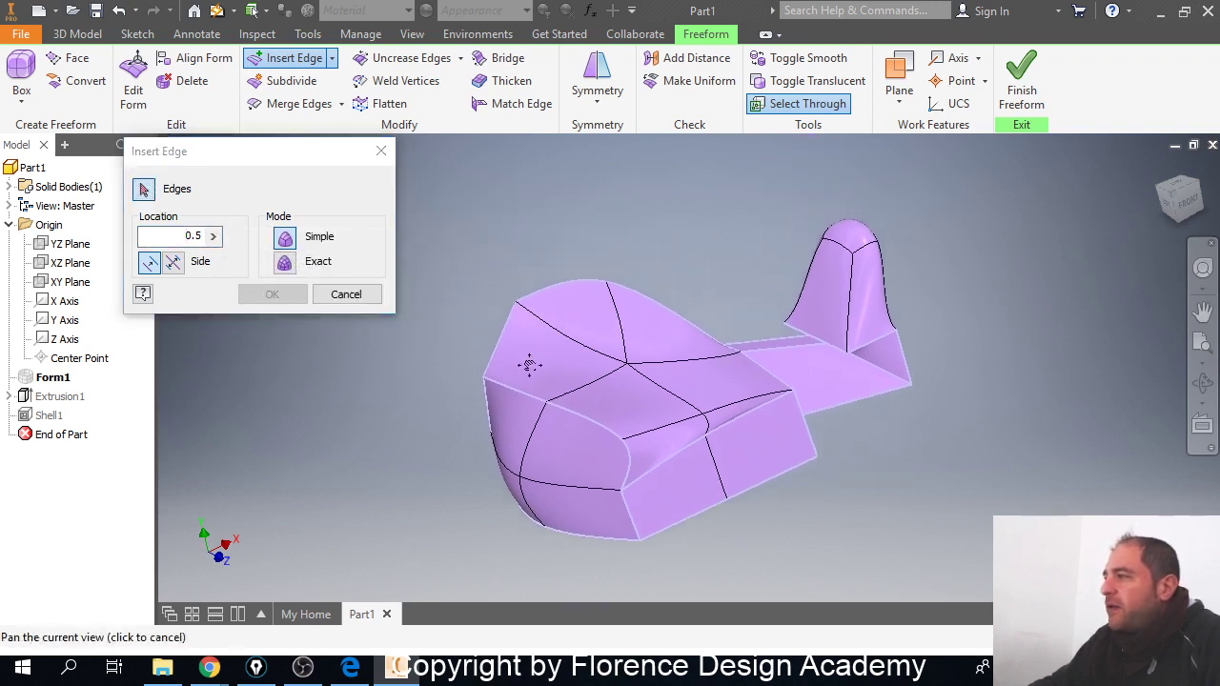
pyautogui.scroll(5, 533, 377)
pyautogui.scroll(-5, 542, 389)
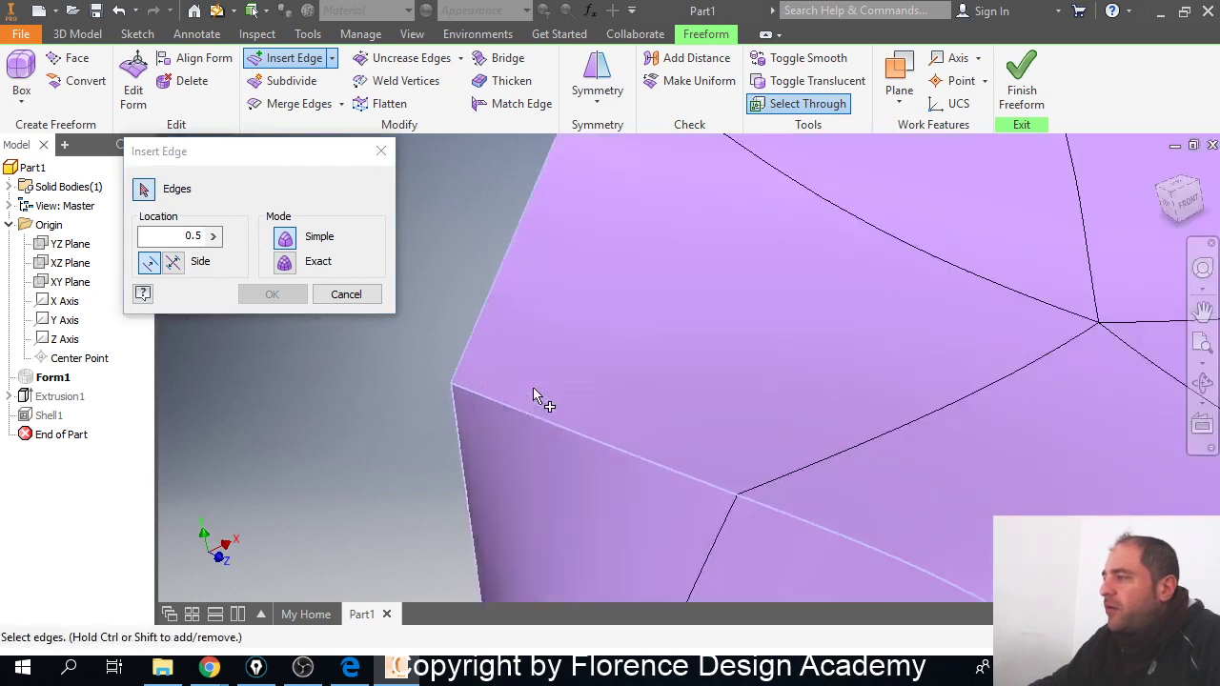
pyautogui.click(562, 431)
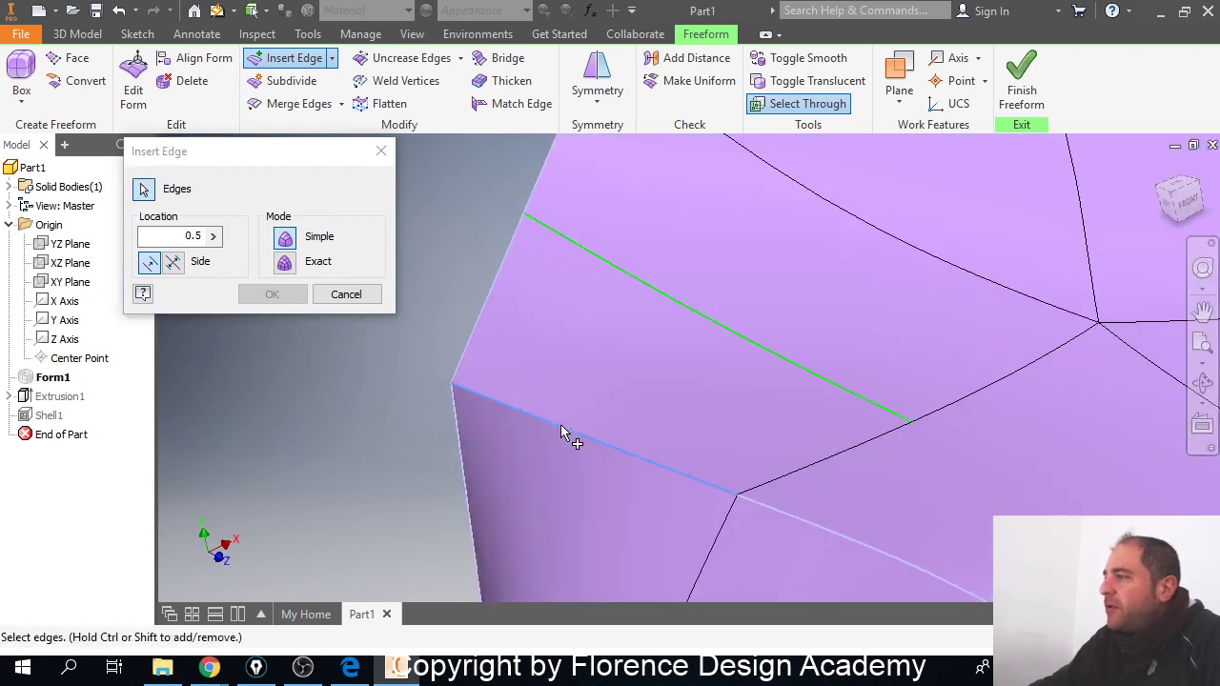
# Step: Set the new edge's location to 0.1 and insert it on the face above the creased edge
pyautogui.click(214, 237)
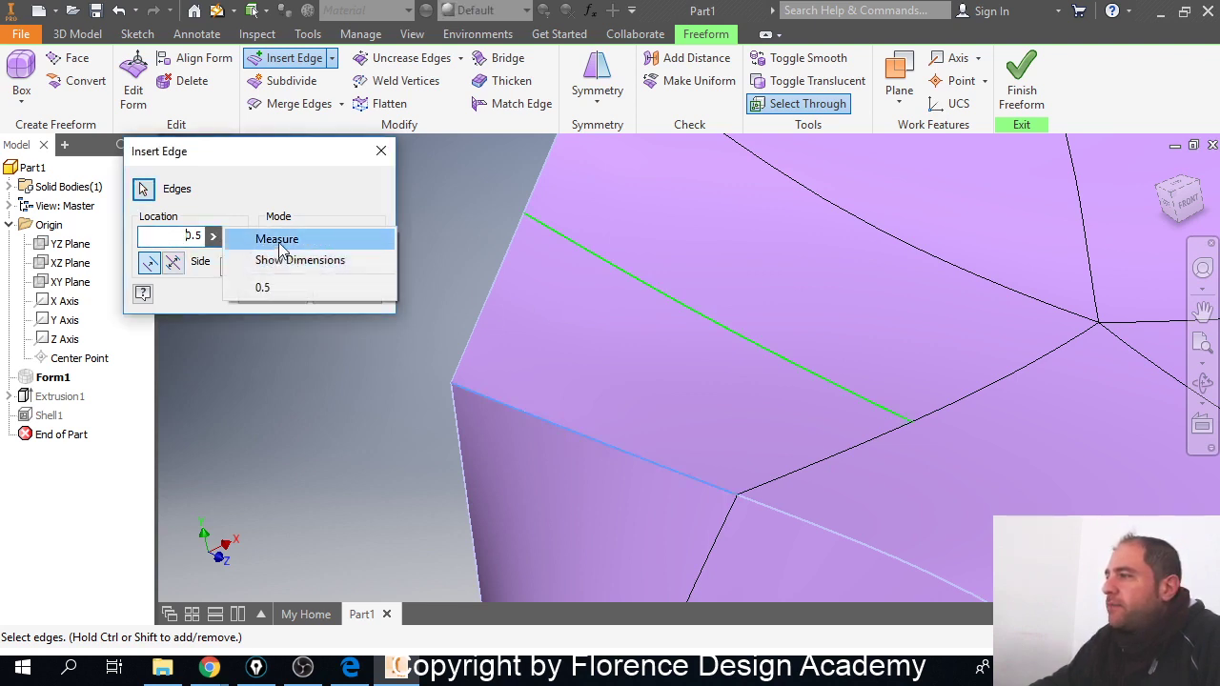
pyautogui.click(264, 286)
pyautogui.doubleClick(195, 235)
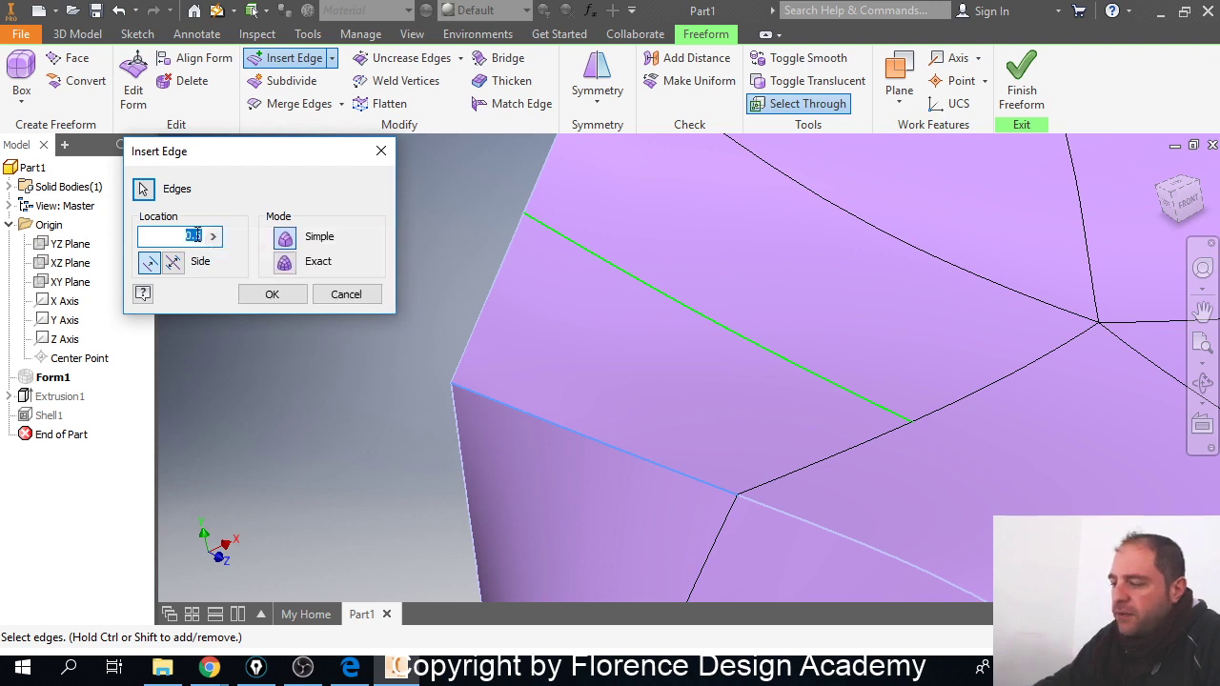
pyautogui.write('0.1')
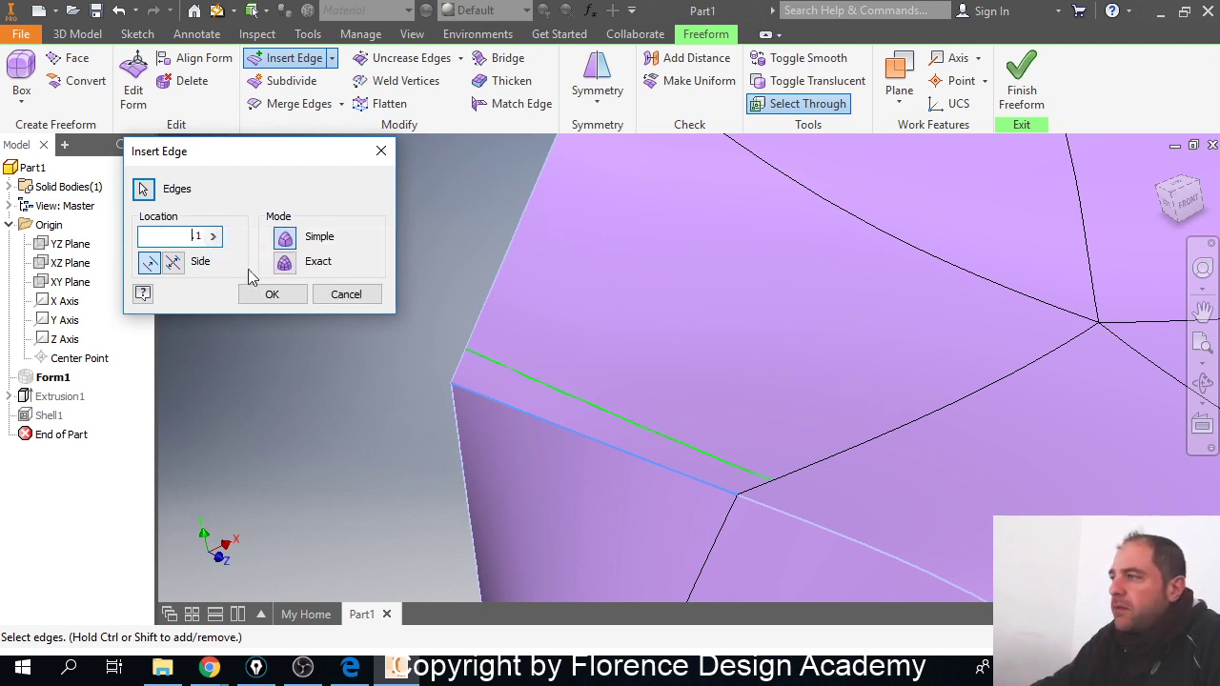
pyautogui.click(282, 293)
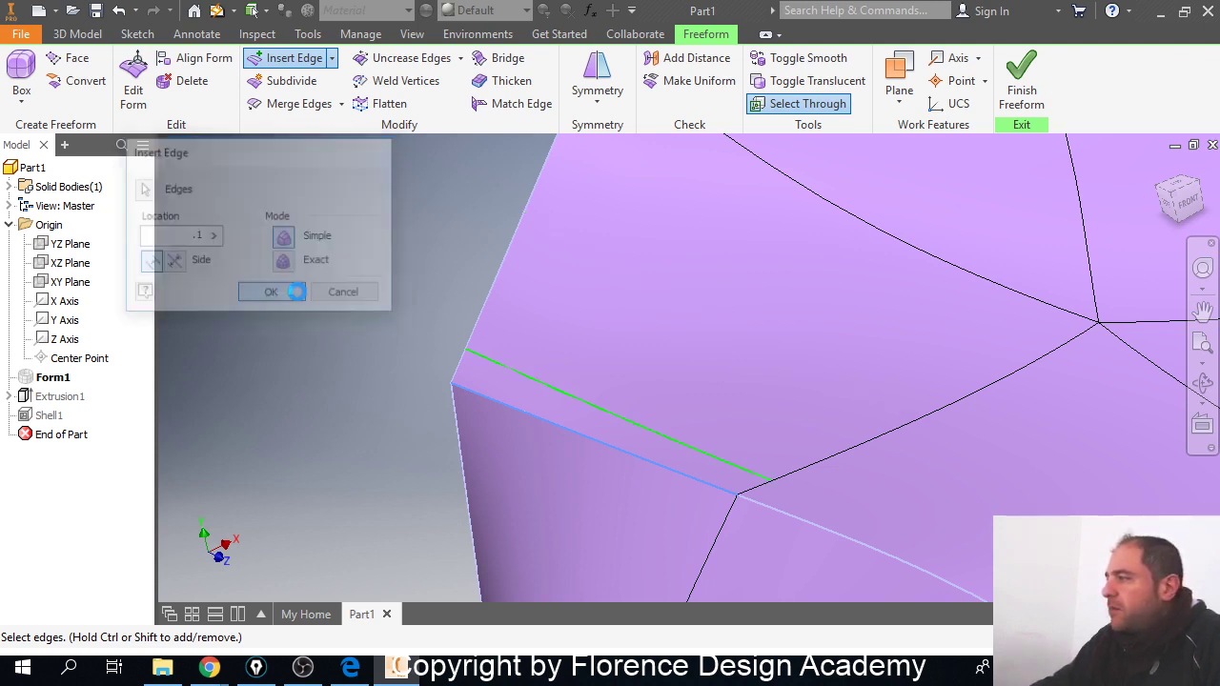
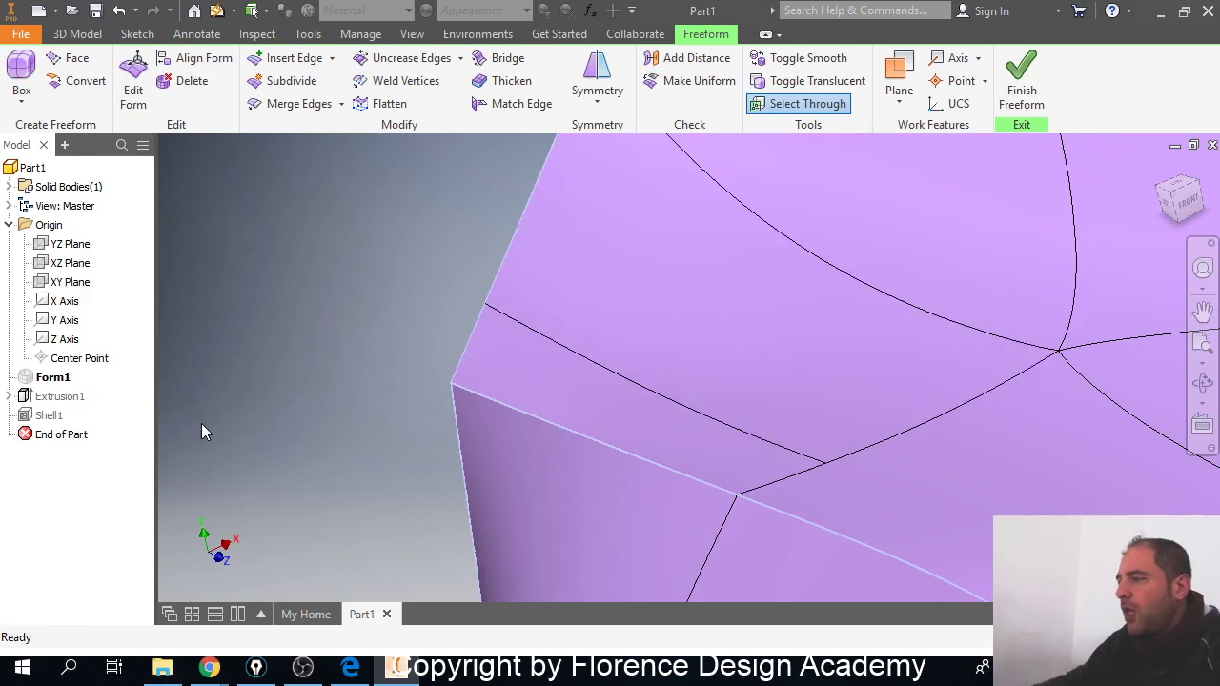
pyautogui.moveTo(210, 667)
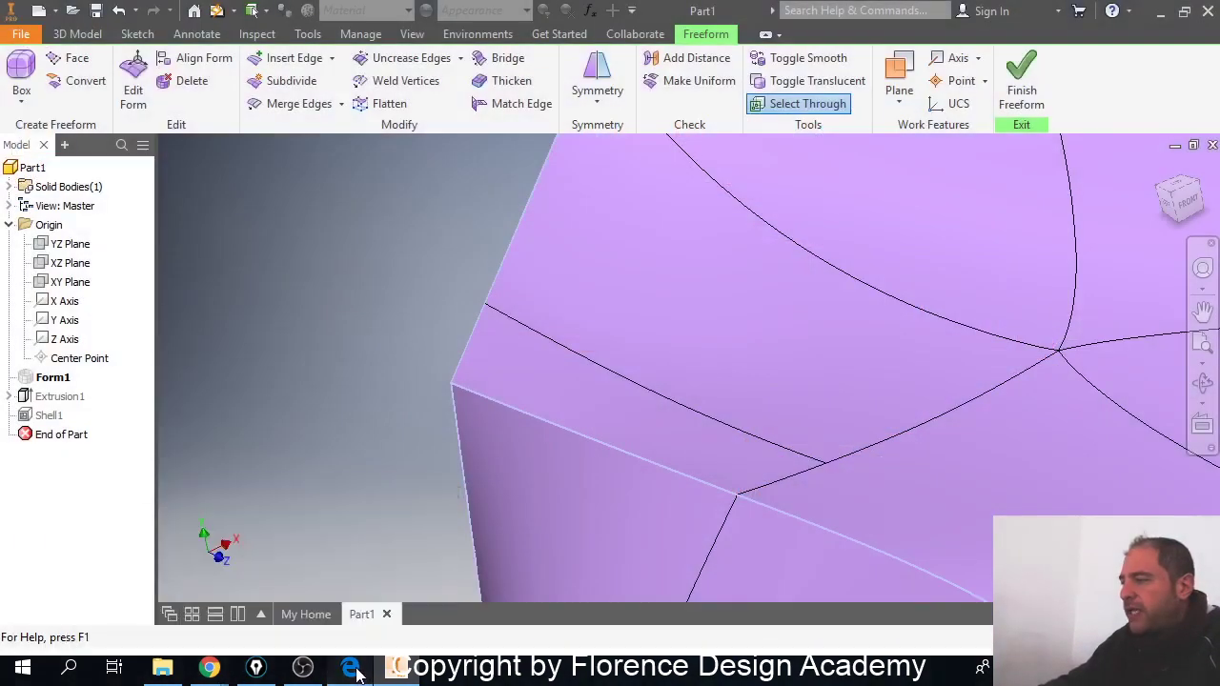
pyautogui.click(353, 670)
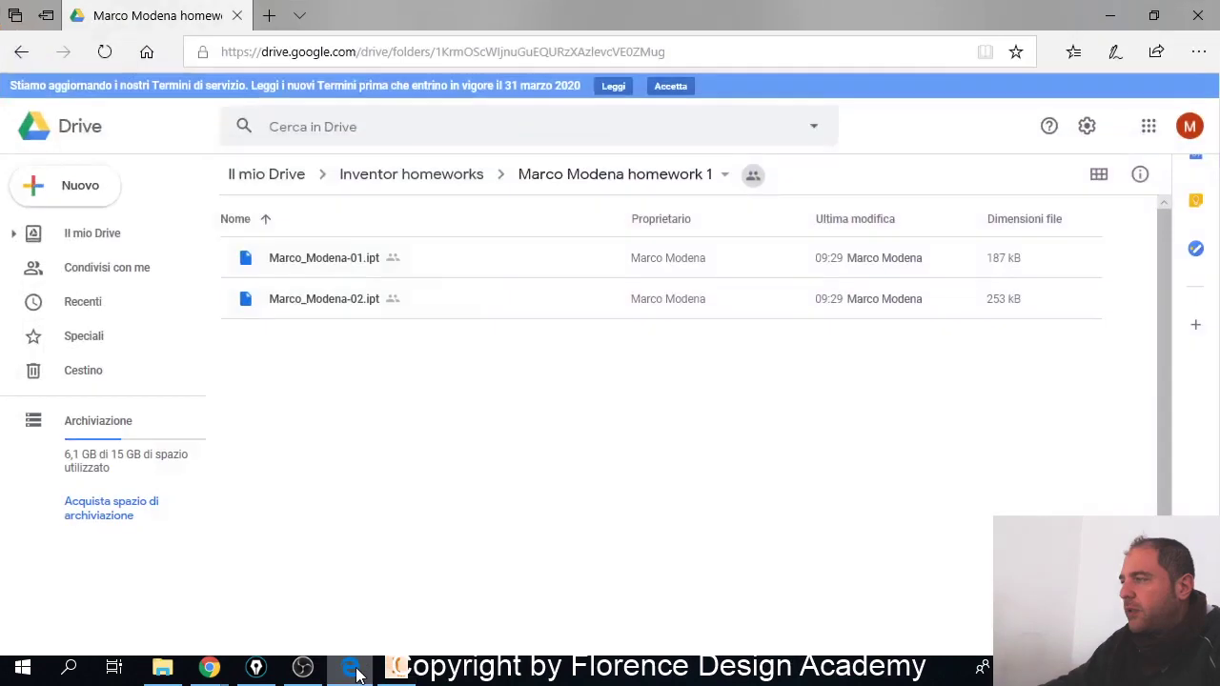
pyautogui.click(269, 16)
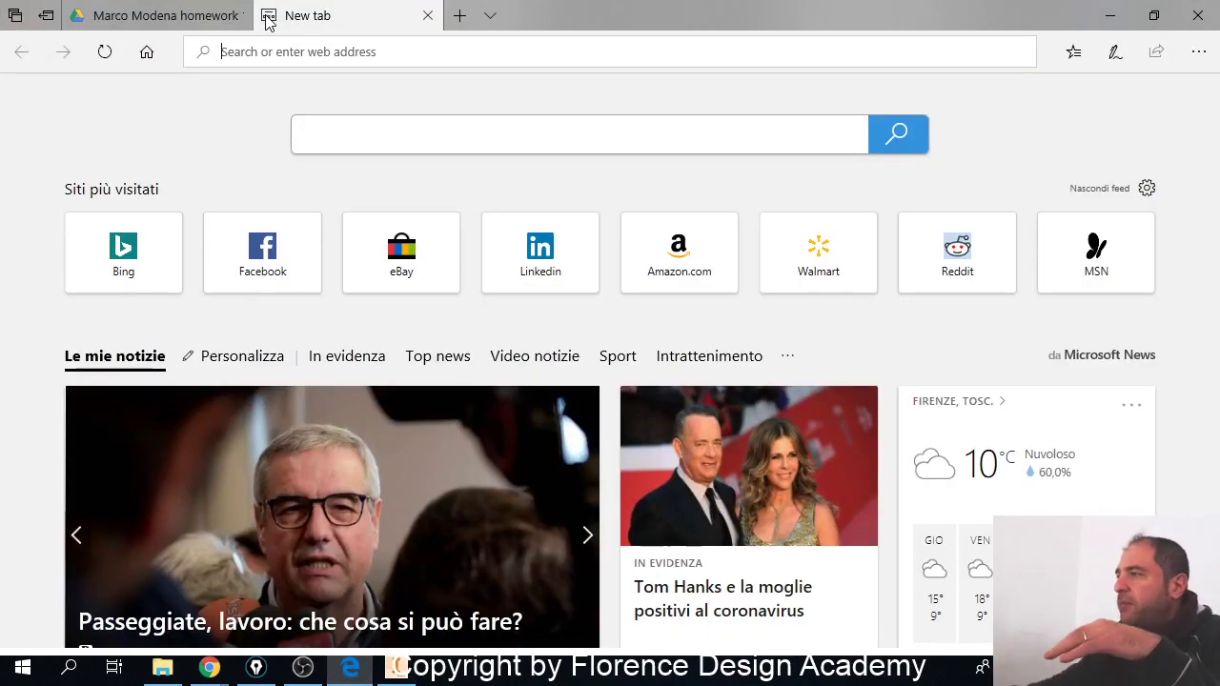
pyautogui.click(428, 16)
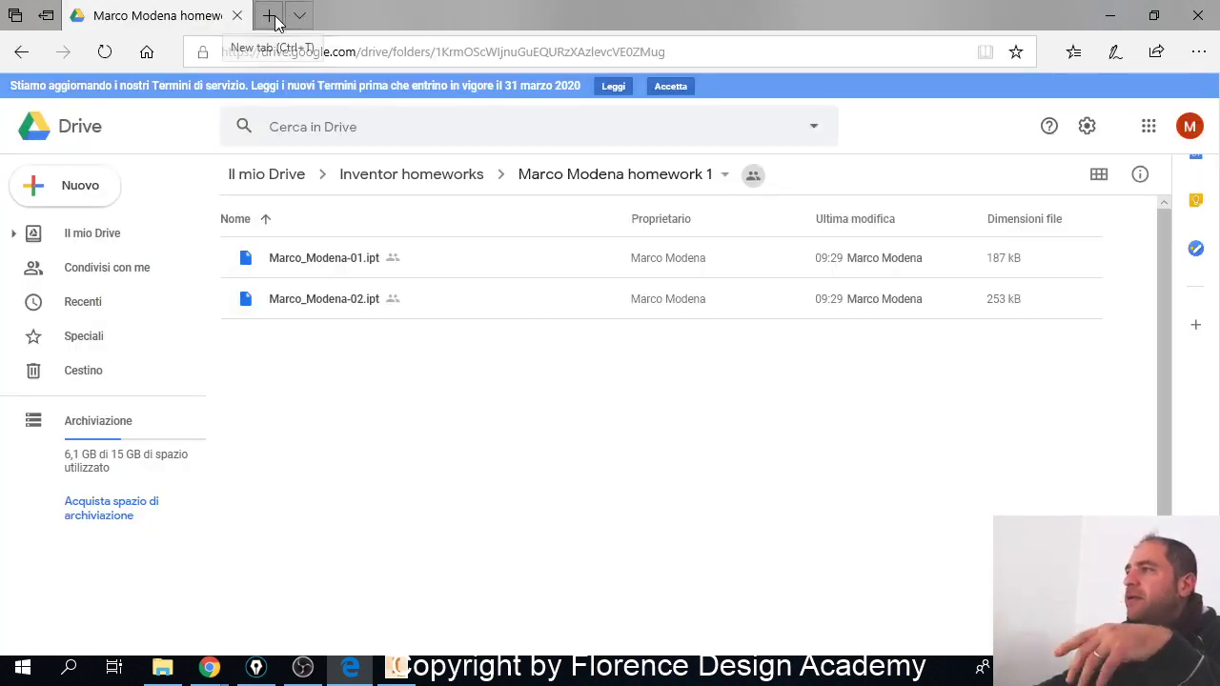
pyautogui.click(270, 16)
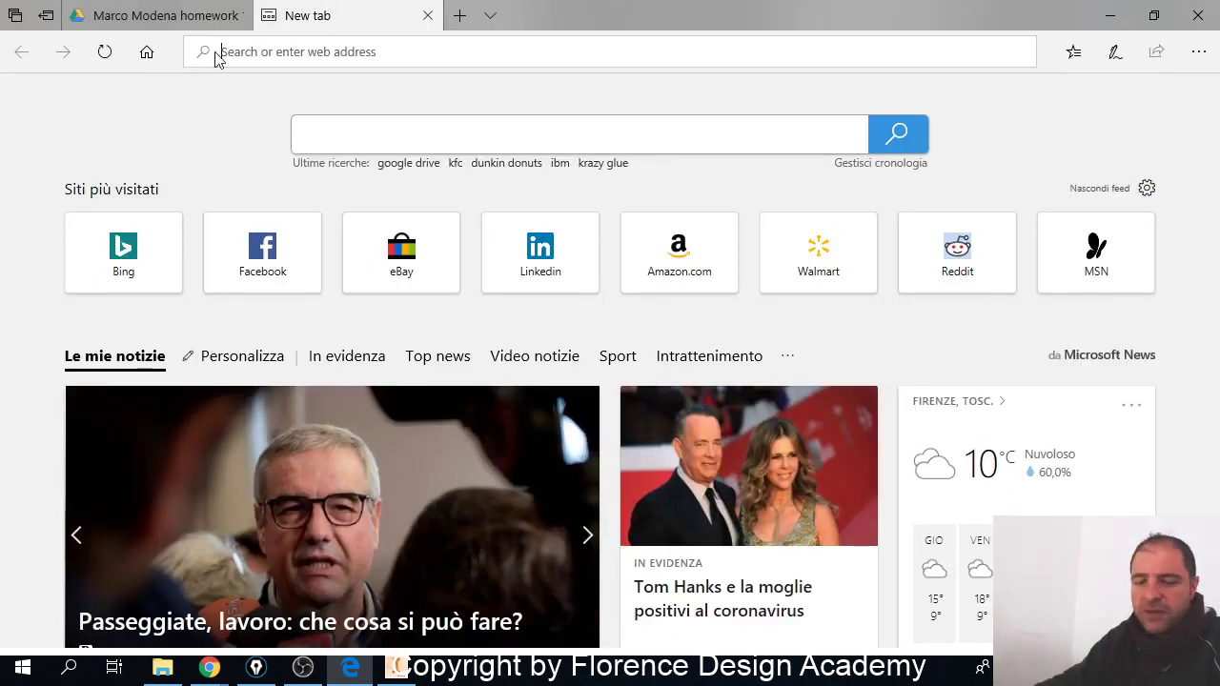
pyautogui.write('www.google.com')
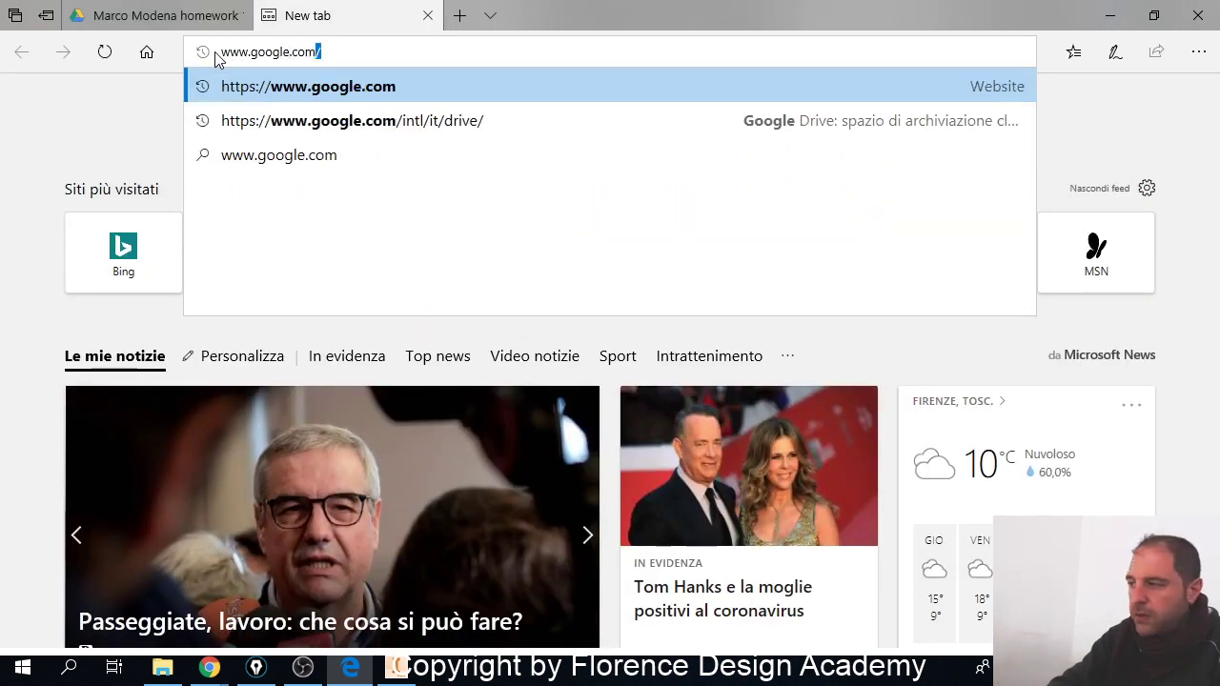
pyautogui.press('Return')
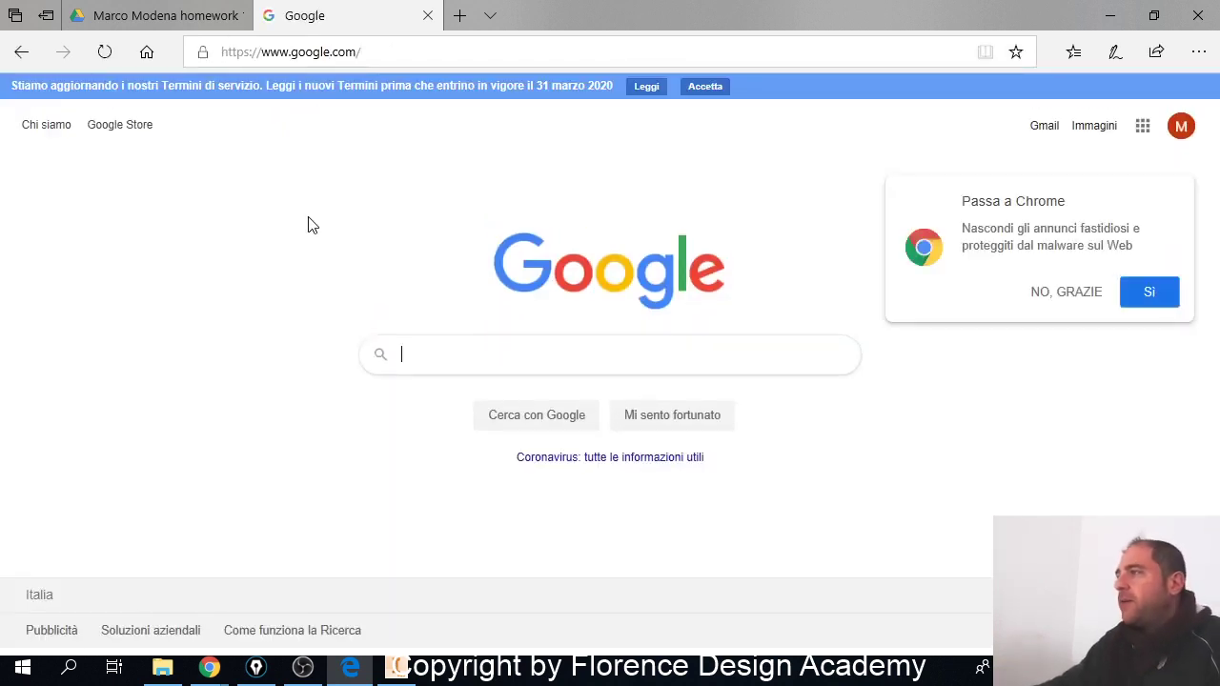
pyautogui.click(713, 88)
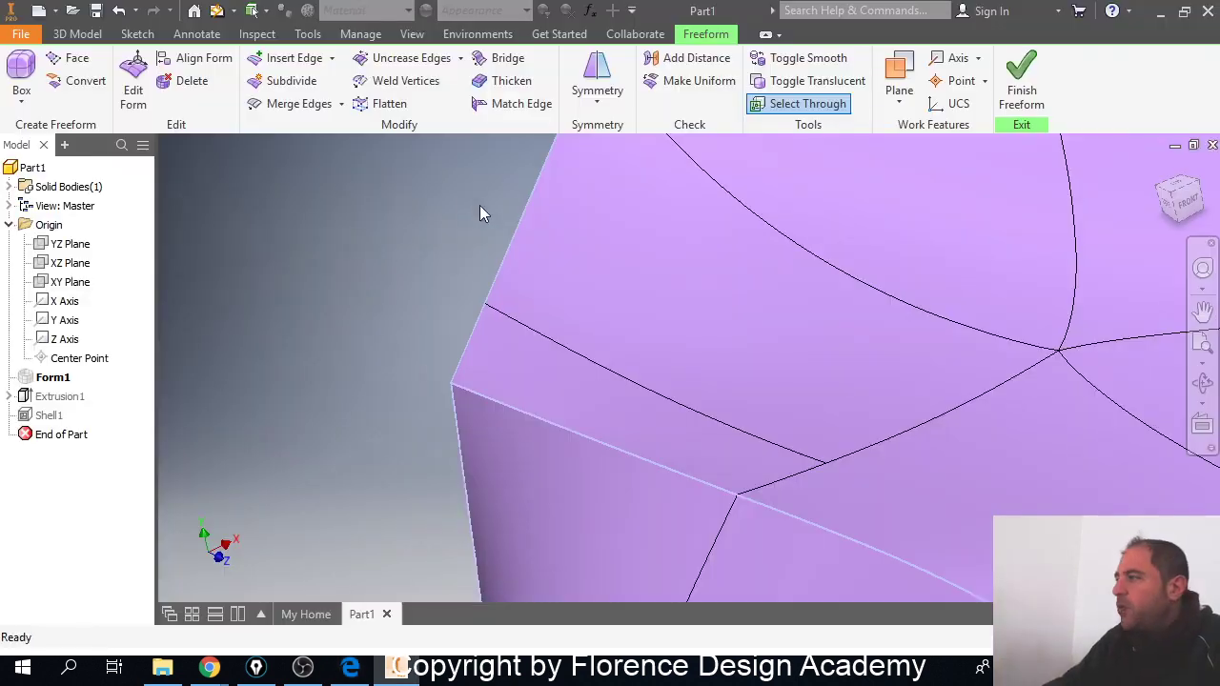
# Step: Return to Inventor and finish editing the freeform body with the inserted edge
pyautogui.scroll(-5, 425, 324)
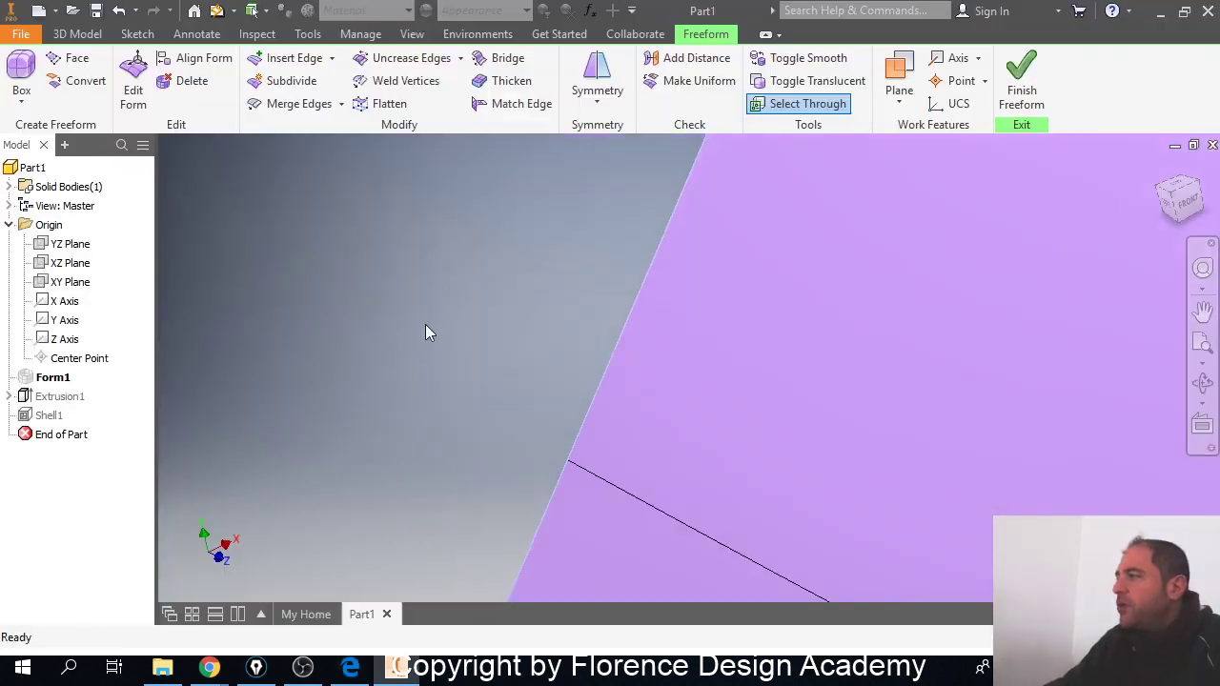
pyautogui.scroll(-4, 420, 332)
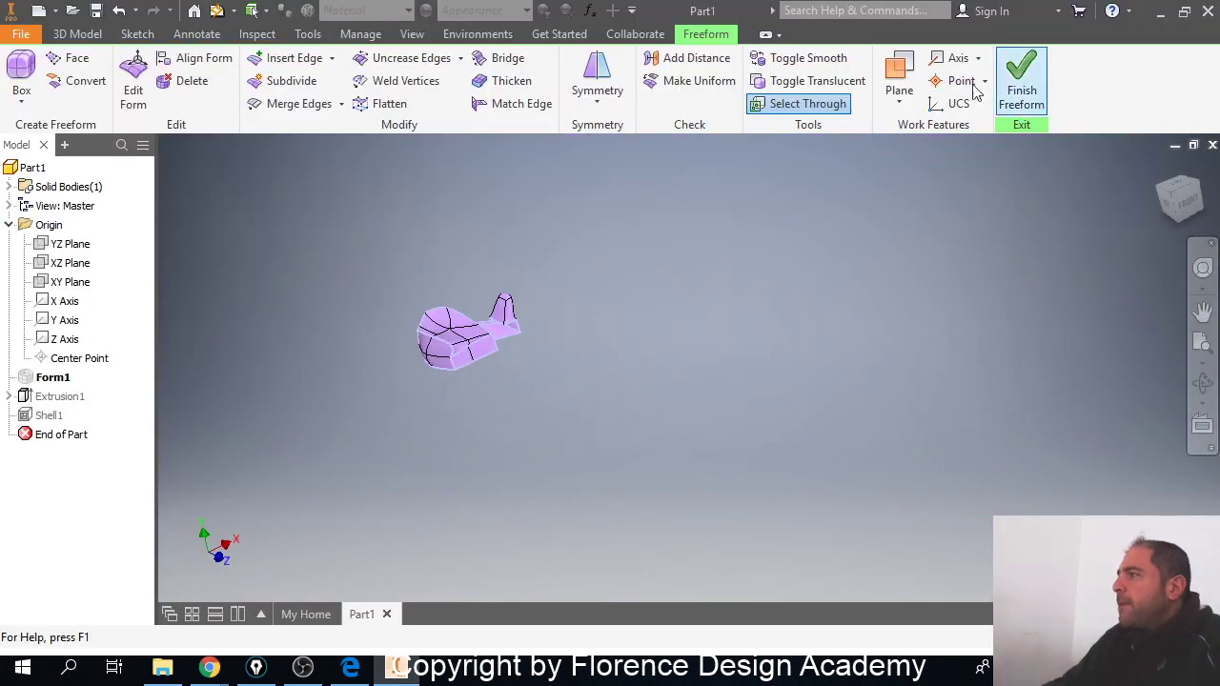
pyautogui.click(1042, 87)
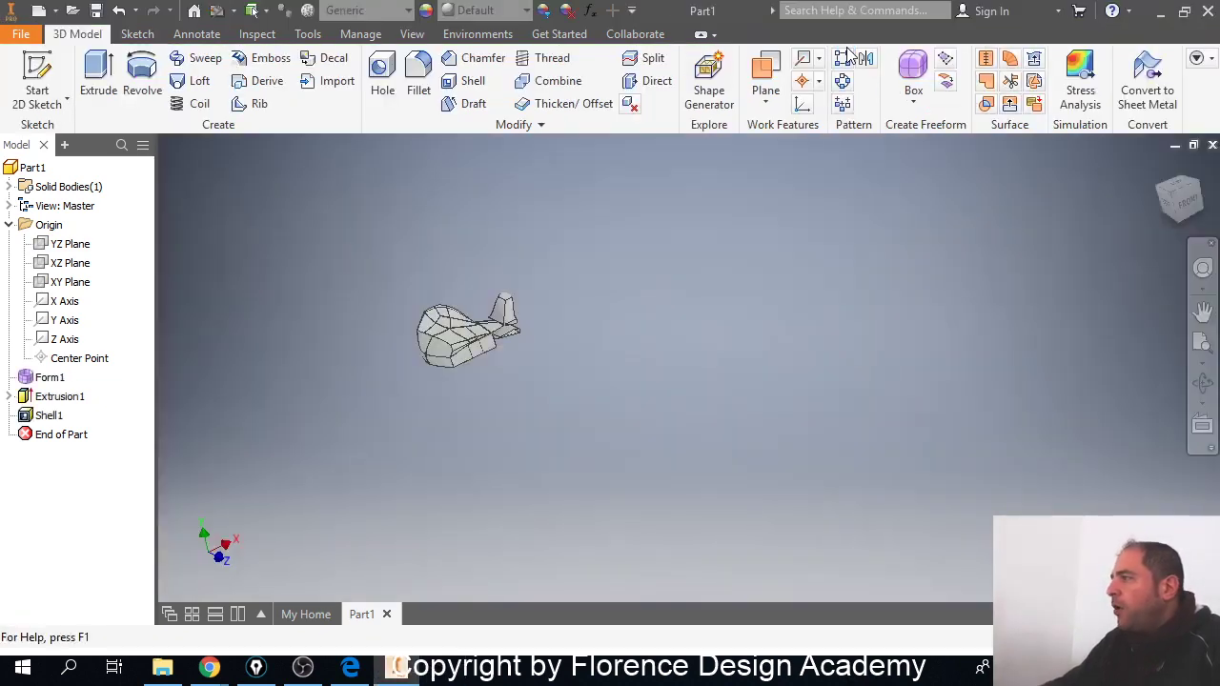
# Step: Delete the Form1, Extrusion1 and Shell1 features together with their consumed sketches and features
pyautogui.scroll(-3, 437, 322)
pyautogui.scroll(-4, 434, 325)
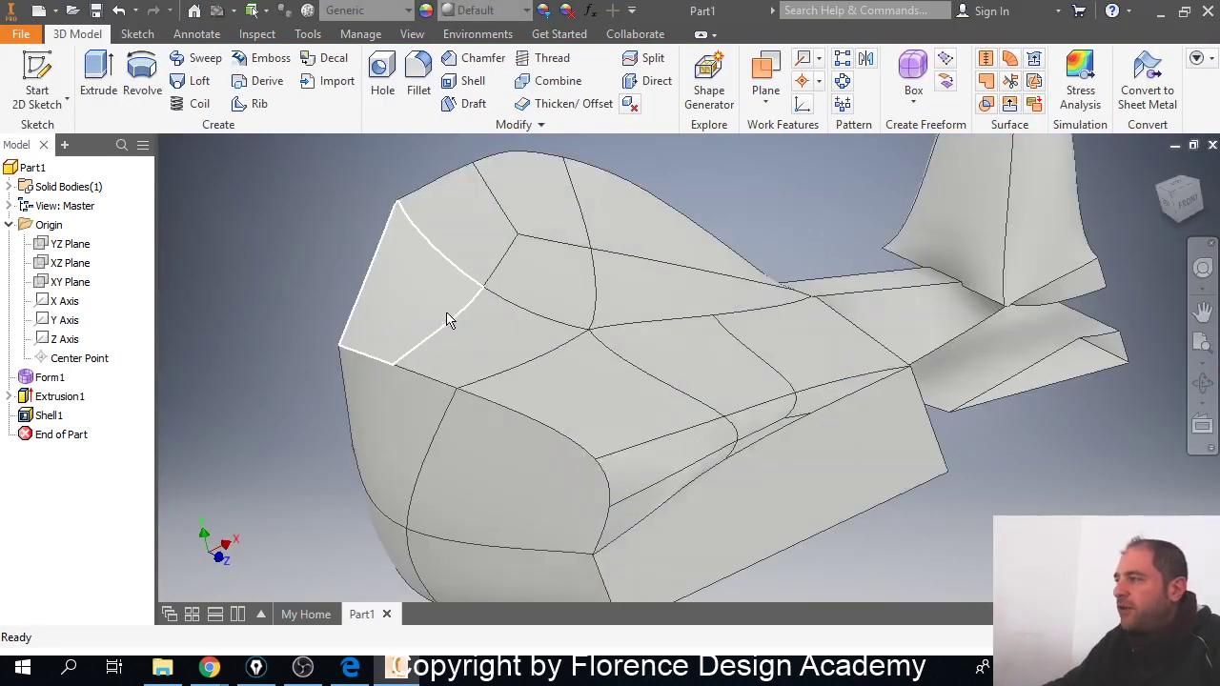
pyautogui.scroll(2, 451, 318)
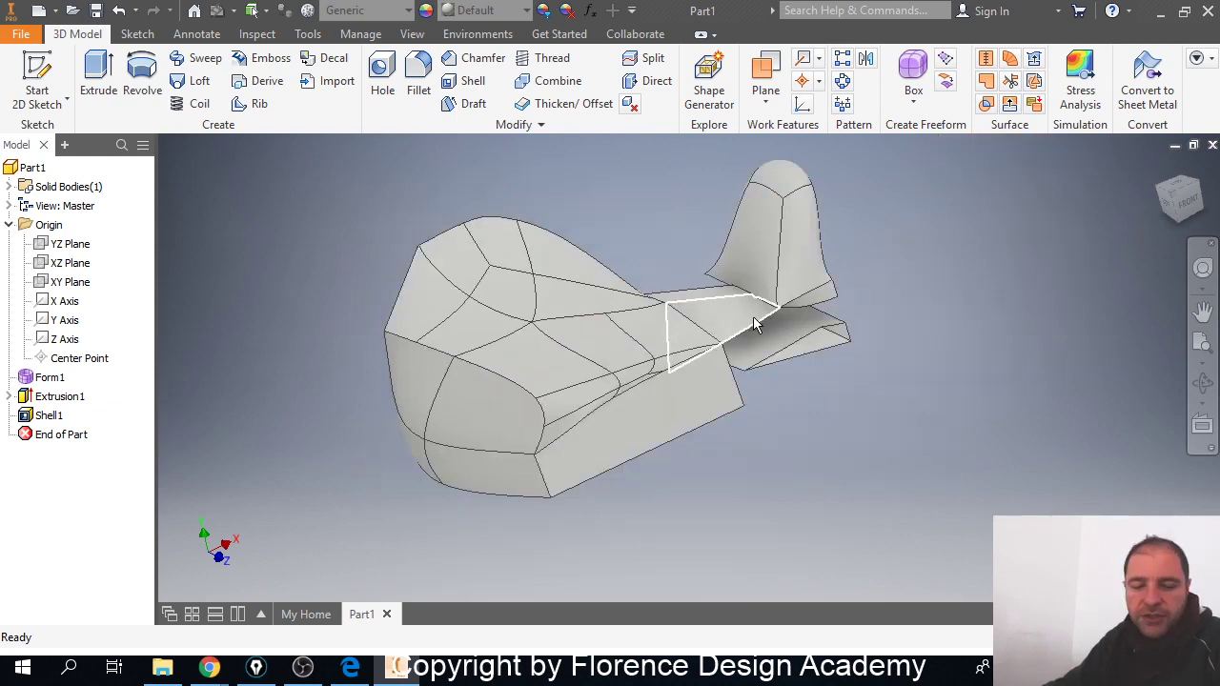
pyautogui.moveTo(754, 323)
pyautogui.mouseDown(button='middle')
pyautogui.moveTo(692, 305)
pyautogui.moveTo(779, 308)
pyautogui.moveTo(729, 266)
pyautogui.moveTo(765, 330)
pyautogui.moveTo(754, 314)
pyautogui.mouseUp(button='middle')
pyautogui.press('alt')
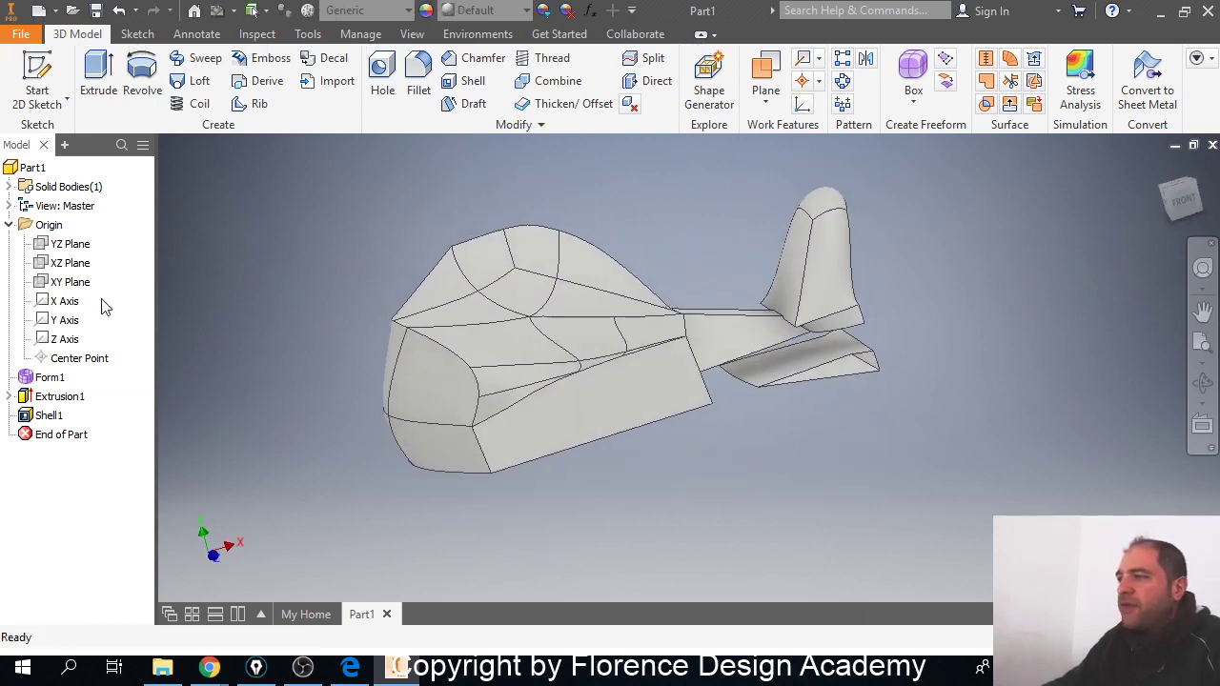
pyautogui.click(49, 377)
pyautogui.keyDown('shift'); pyautogui.click(49, 416); pyautogui.keyUp('shift')
pyautogui.press('Delete')
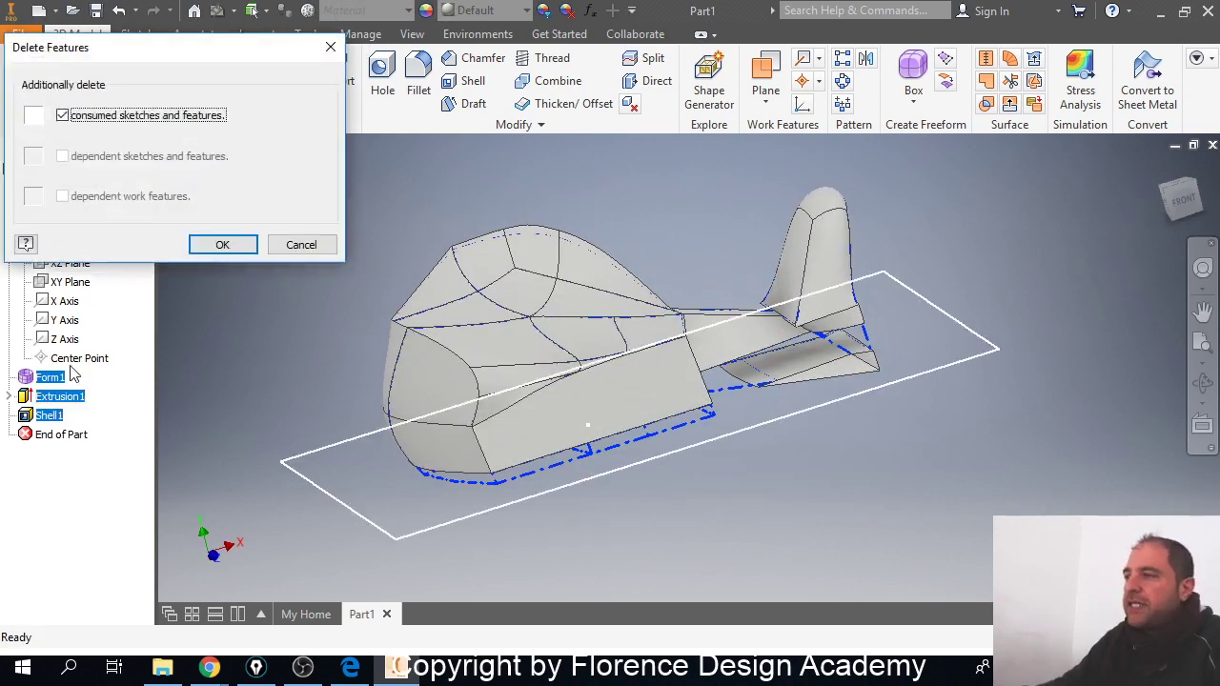
pyautogui.click(237, 241)
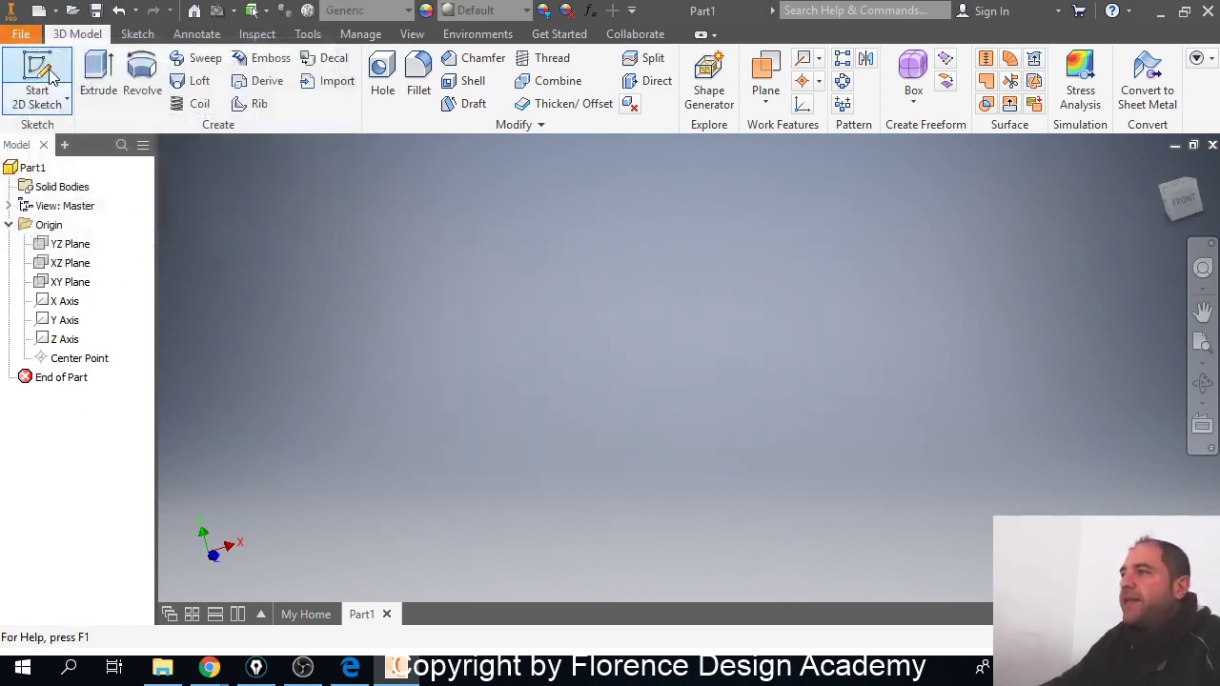
# Step: Create a 75 × 50 × 25 mm freeform box with two faces per direction on the XZ plane, centred on the origin
pyautogui.click(75, 272)
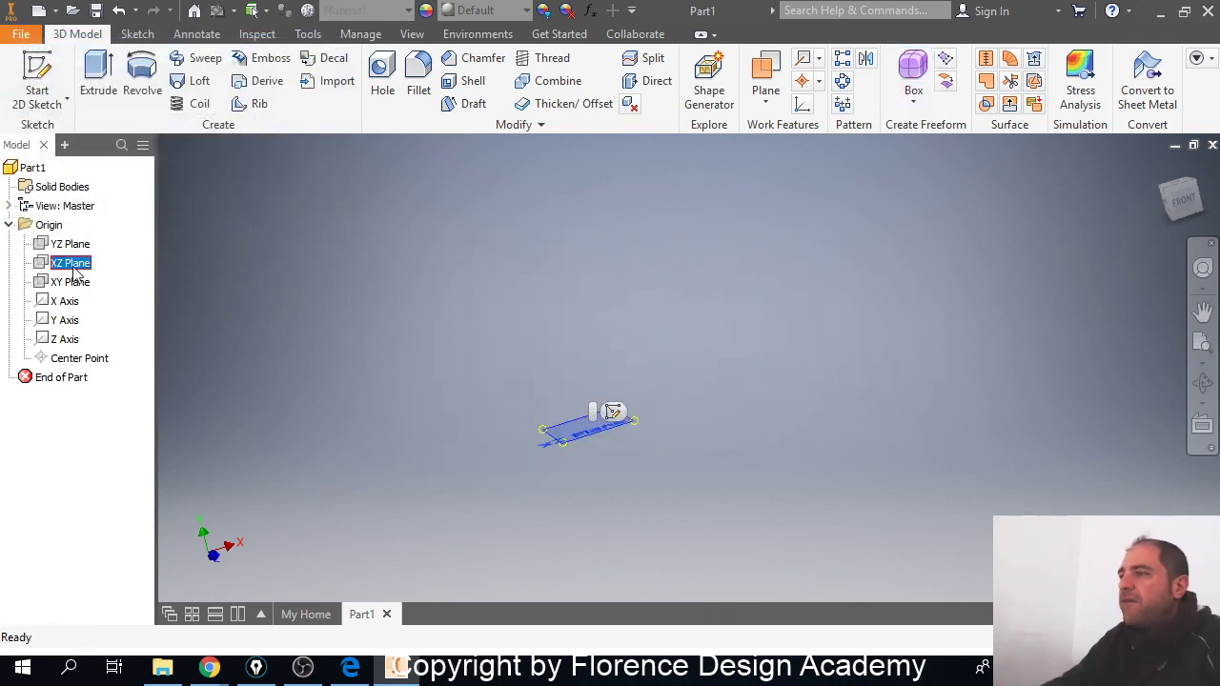
pyautogui.click(910, 76)
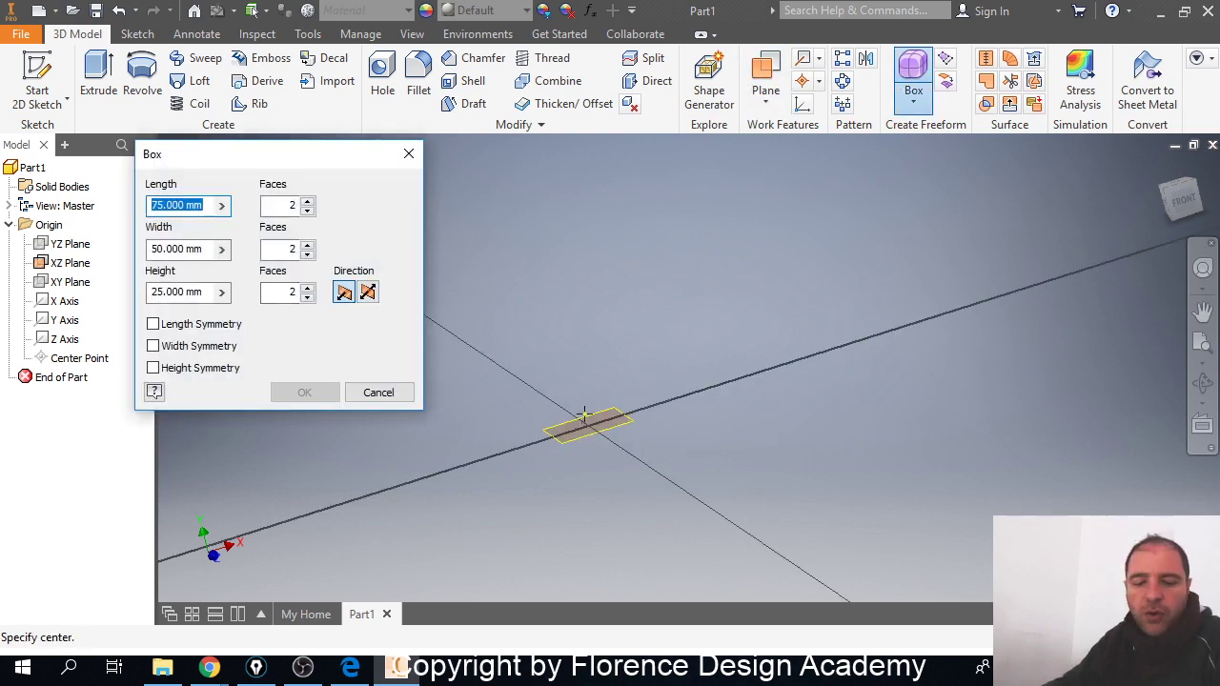
pyautogui.keyDown('shift'); pyautogui.moveTo(594, 414); pyautogui.dragTo(608, 441, button='middle'); pyautogui.keyUp('shift')
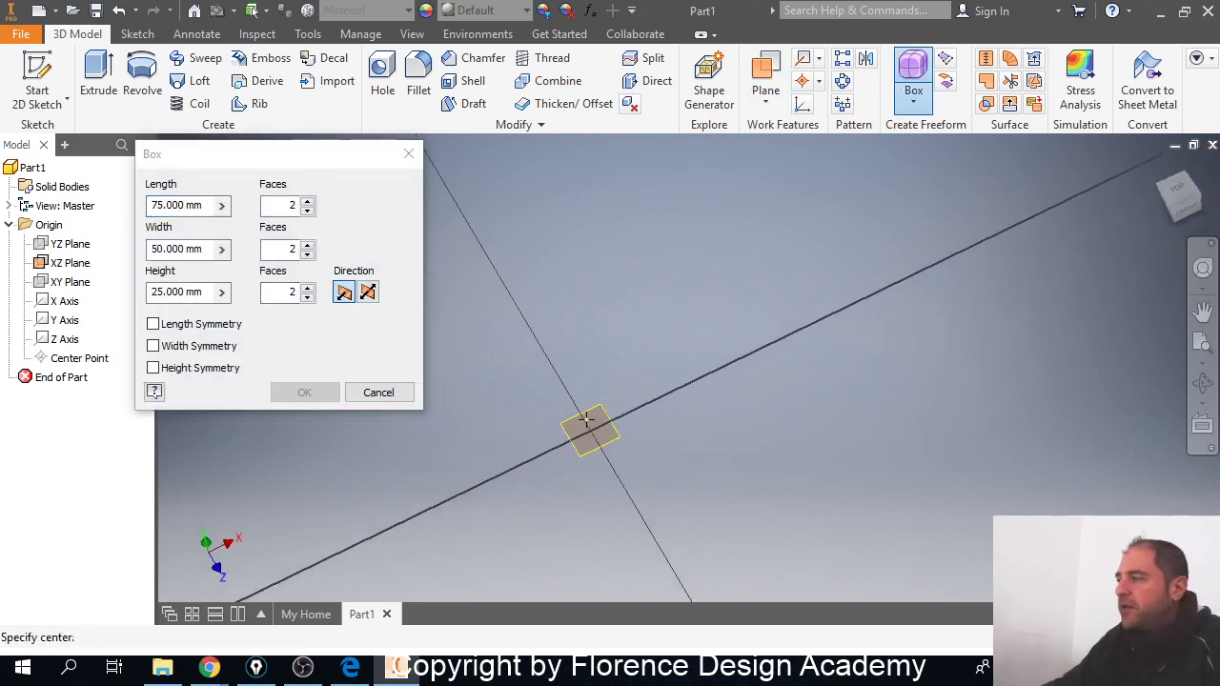
pyautogui.click(591, 420)
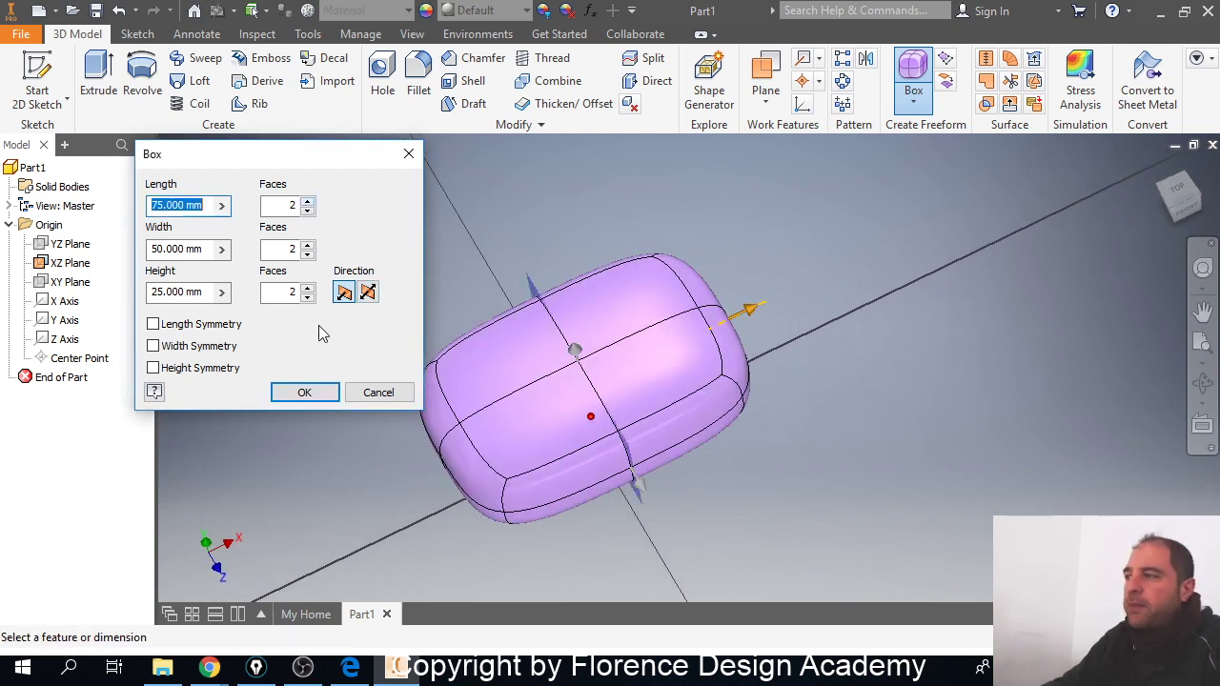
pyautogui.click(323, 398)
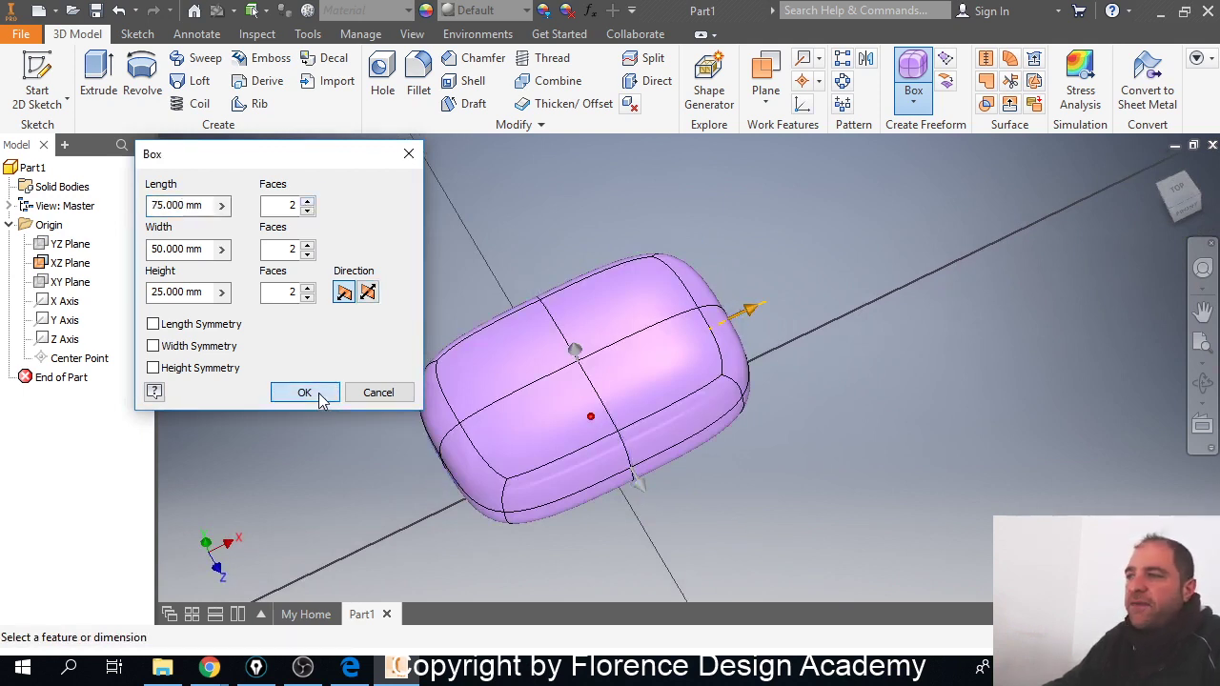
# Step: Insert a Simple-mode edge at location 0.5 on one side of the rear half of the top's middle crosswise edge
pyautogui.keyDown('shift'); pyautogui.moveTo(318, 392); pyautogui.dragTo(536, 372, button='middle'); pyautogui.keyUp('shift')
pyautogui.scroll(5, 485, 355)
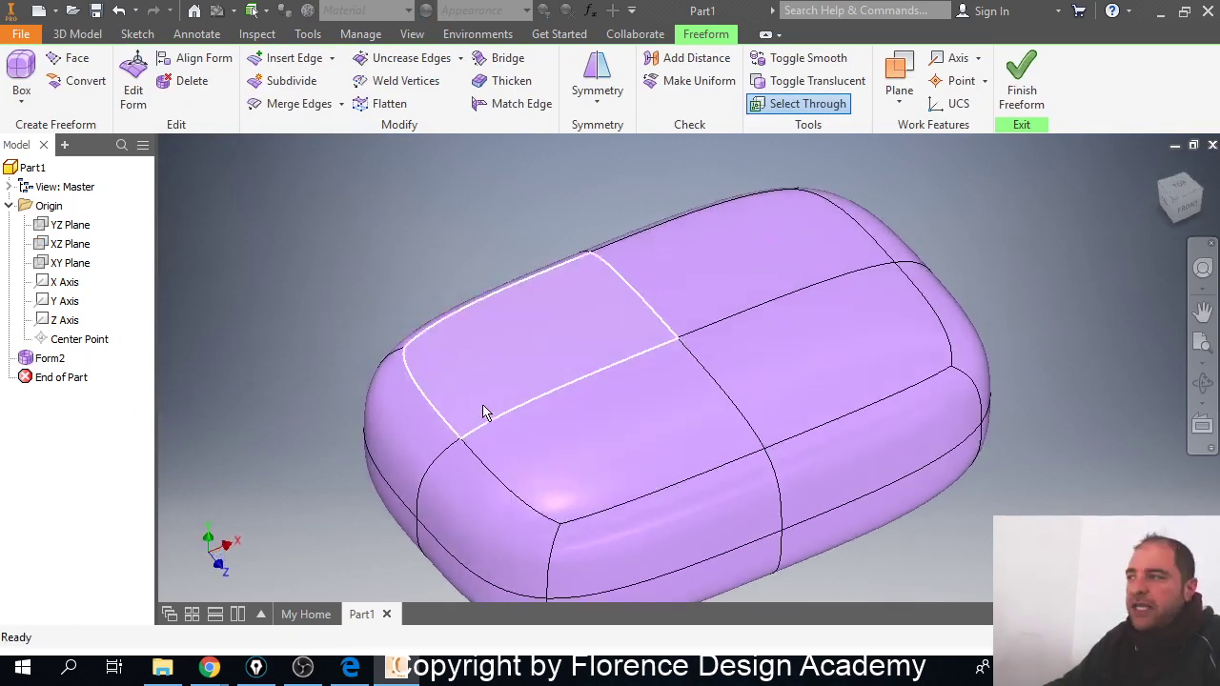
pyautogui.moveTo(479, 409)
pyautogui.keyDown('shift'); pyautogui.mouseDown(button='middle')
pyautogui.moveTo(463, 373)
pyautogui.moveTo(473, 393)
pyautogui.mouseUp(button='middle'); pyautogui.keyUp('shift')
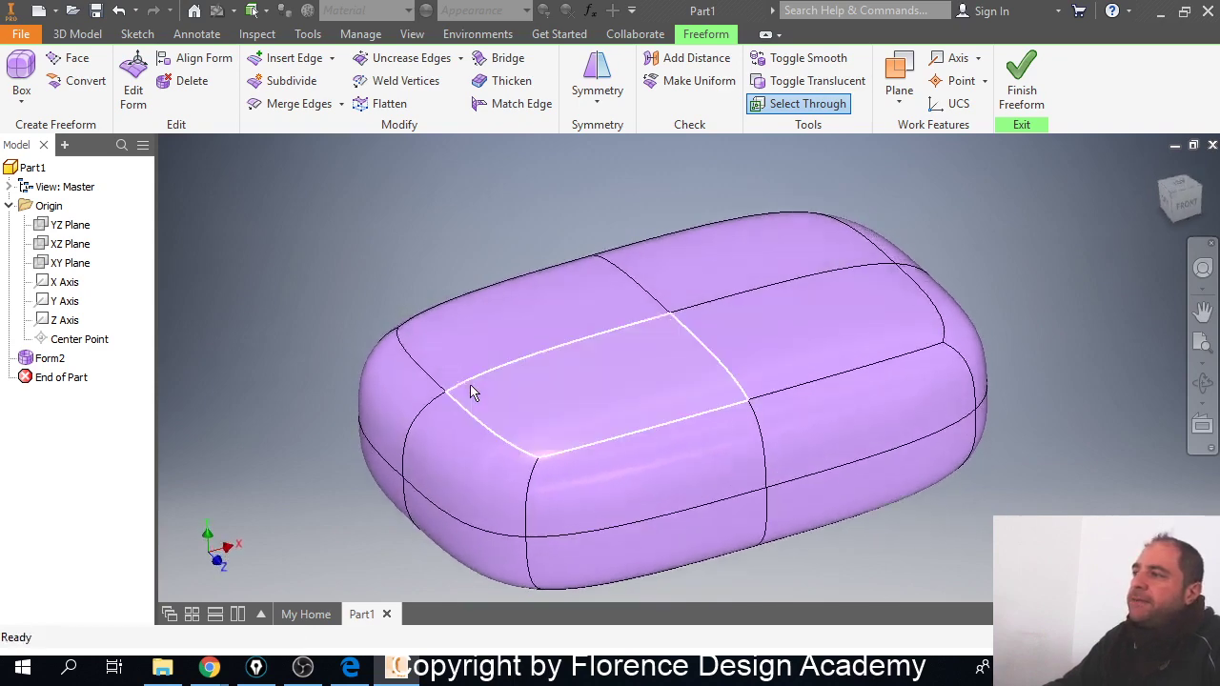
pyautogui.click(301, 64)
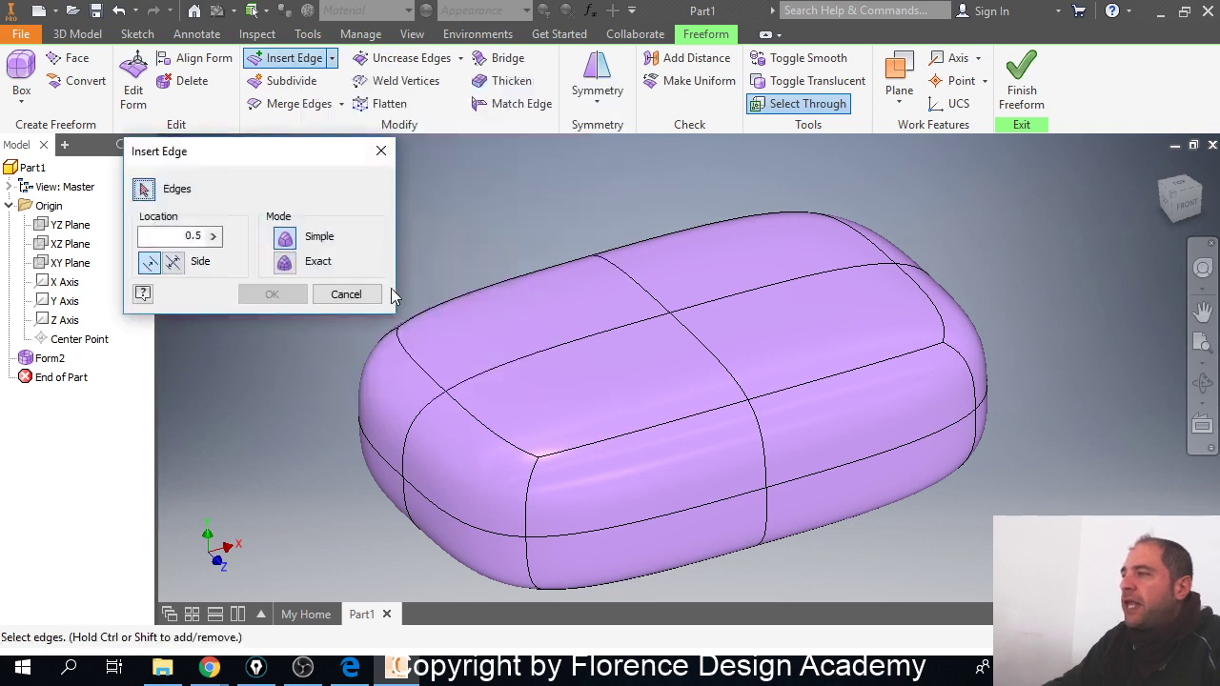
pyautogui.click(634, 283)
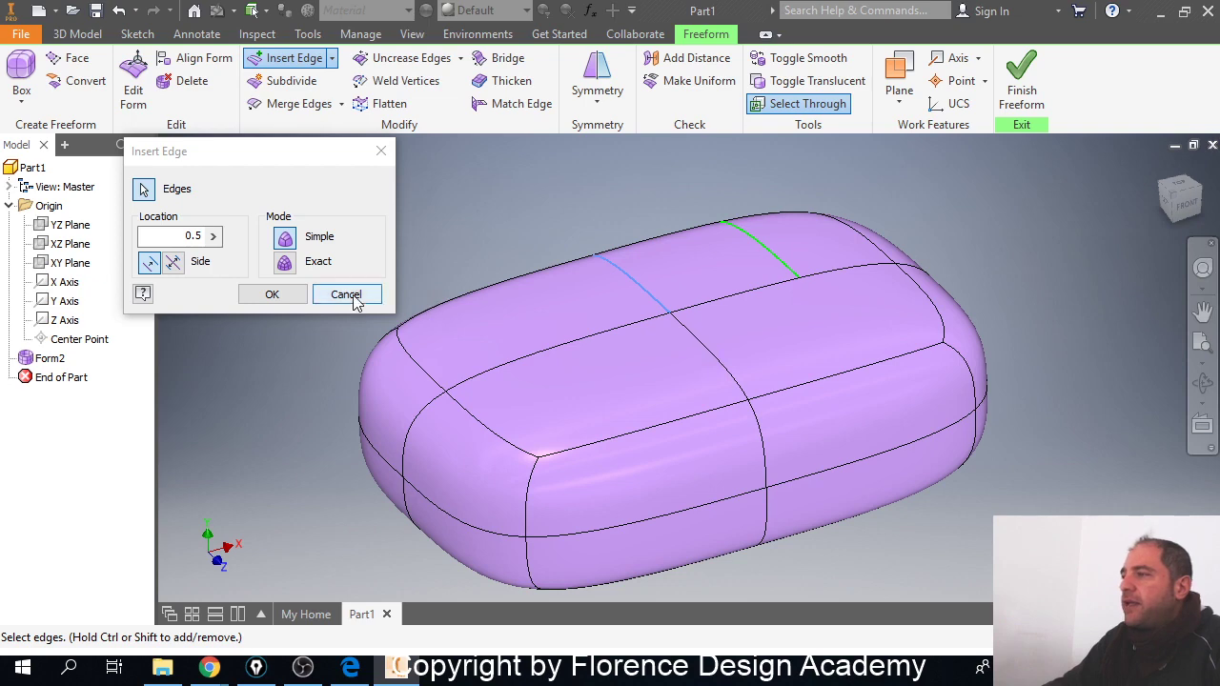
pyautogui.keyDown('shift'); pyautogui.moveTo(807, 284); pyautogui.dragTo(784, 324, button='middle'); pyautogui.keyUp('shift')
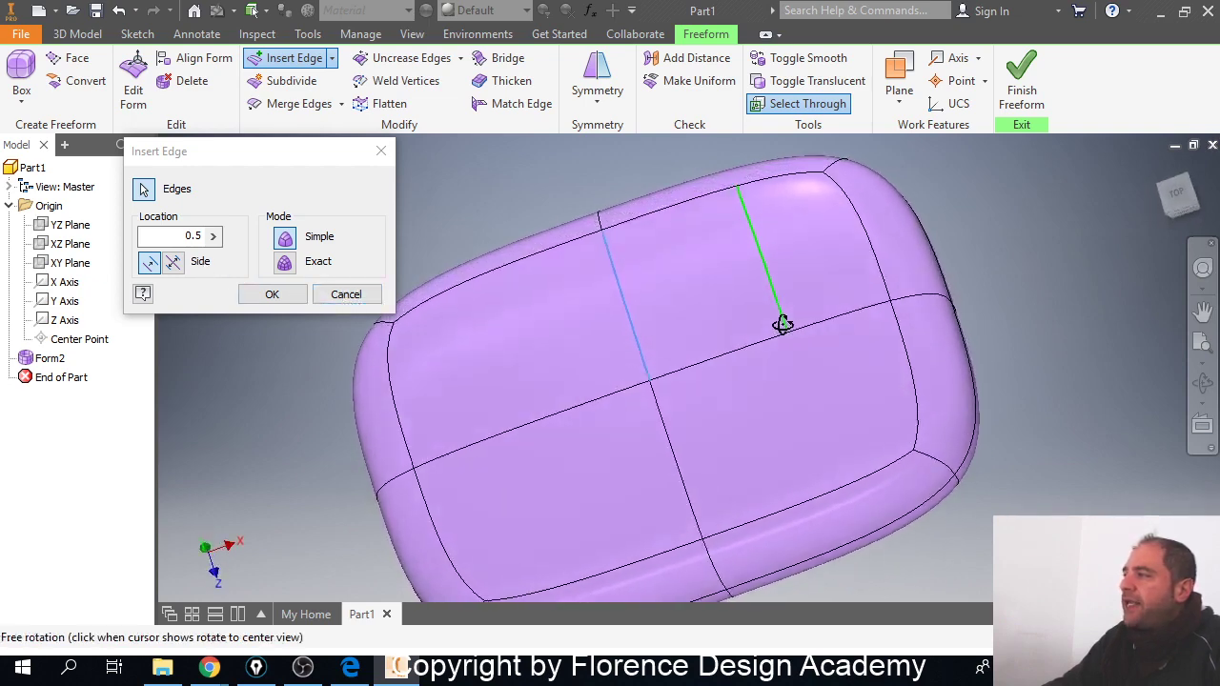
pyautogui.moveTo(771, 249); pyautogui.dragTo(775, 288, button='middle')
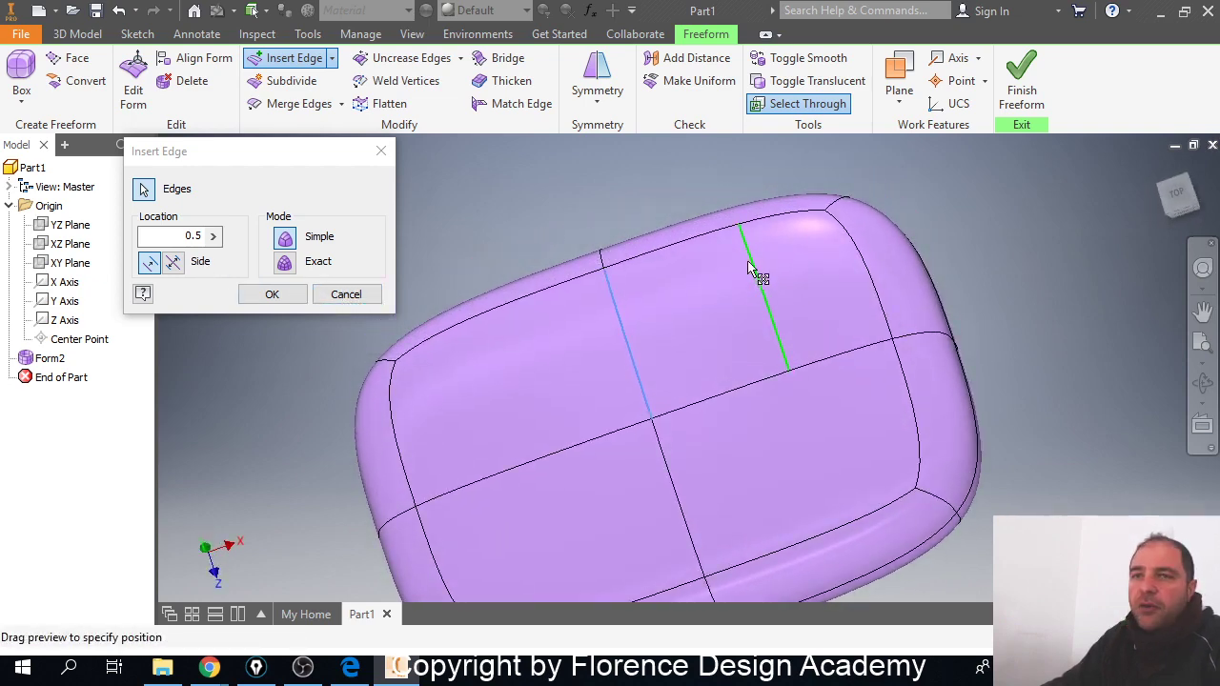
pyautogui.keyDown('shift'); pyautogui.moveTo(763, 370); pyautogui.dragTo(675, 295, button='middle'); pyautogui.keyUp('shift')
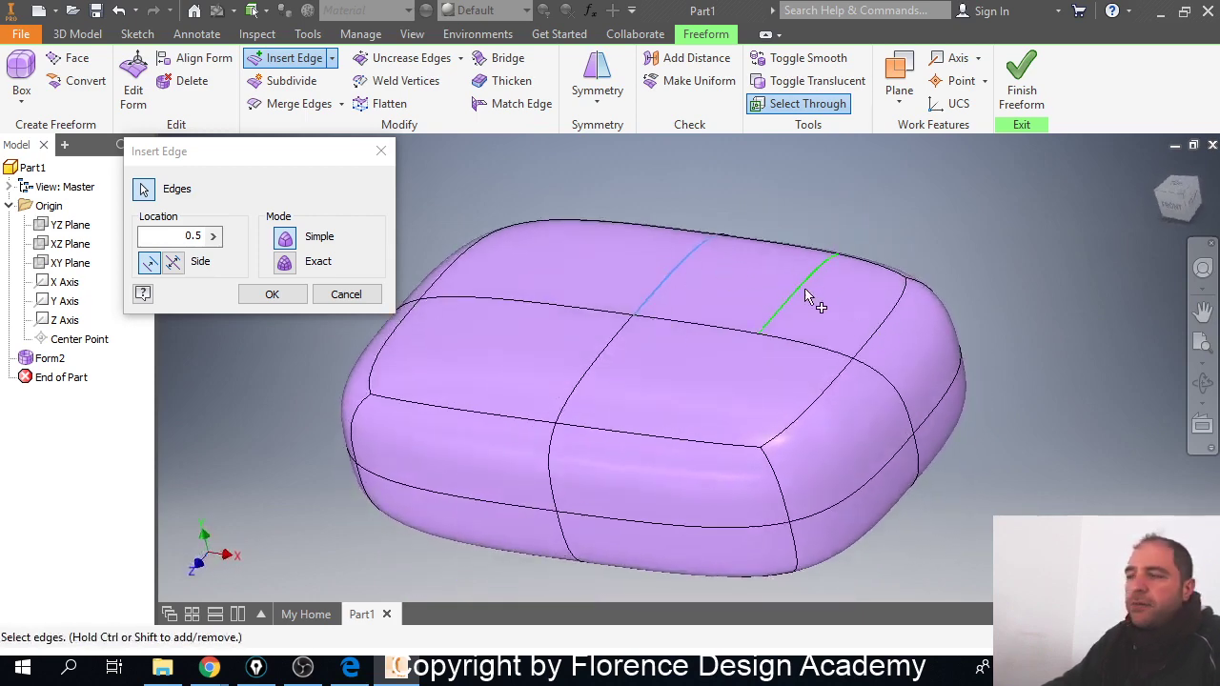
pyautogui.click(272, 294)
# Step: Insert a Simple-mode edge at location 0.5 on the rounded +X end, starting from the rear half of the top's end edge
pyautogui.moveTo(886, 333)
pyautogui.keyDown('shift'); pyautogui.mouseDown(button='middle')
pyautogui.moveTo(912, 321)
pyautogui.moveTo(894, 317)
pyautogui.mouseUp(button='middle'); pyautogui.keyUp('shift')
pyautogui.scroll(3, 894, 317)
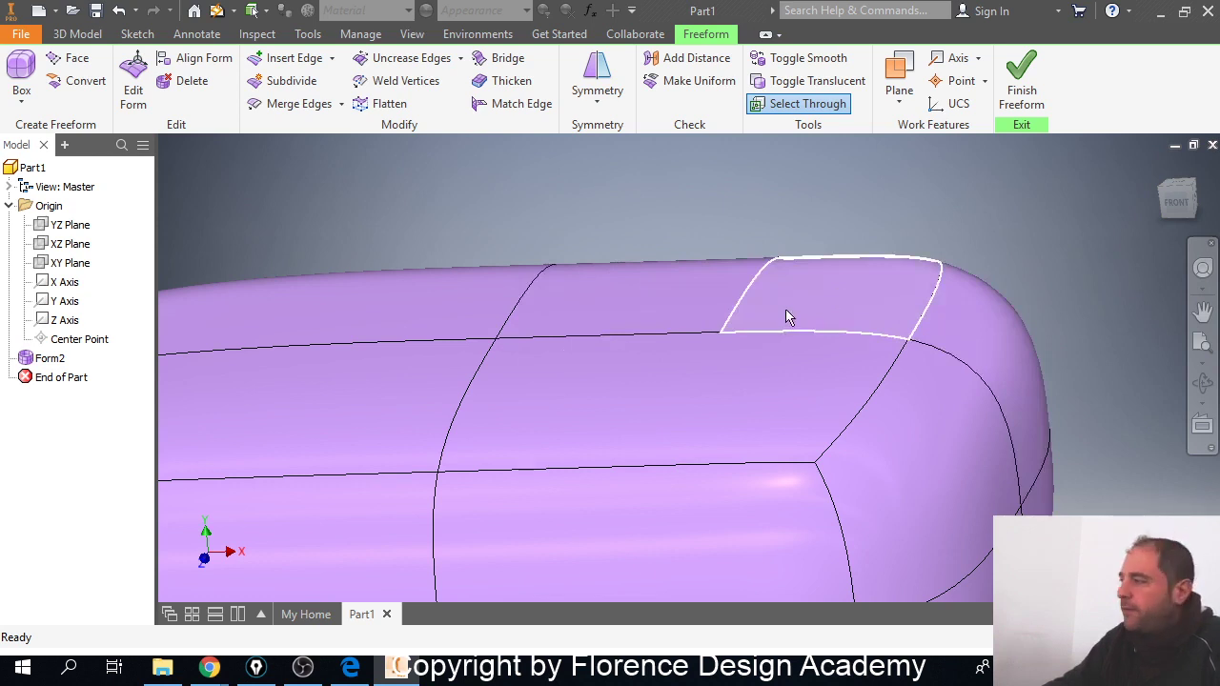
pyautogui.click(284, 59)
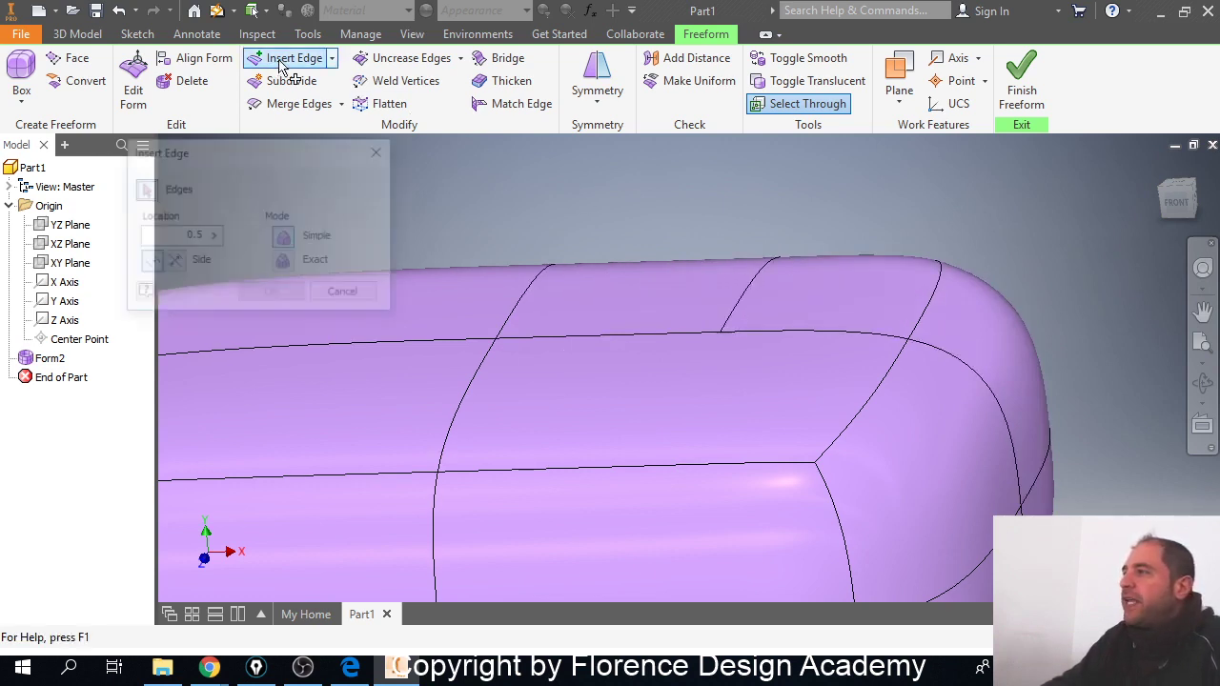
pyautogui.keyDown('shift'); pyautogui.moveTo(931, 318); pyautogui.dragTo(873, 325, button='middle'); pyautogui.keyUp('shift')
pyautogui.click(888, 326)
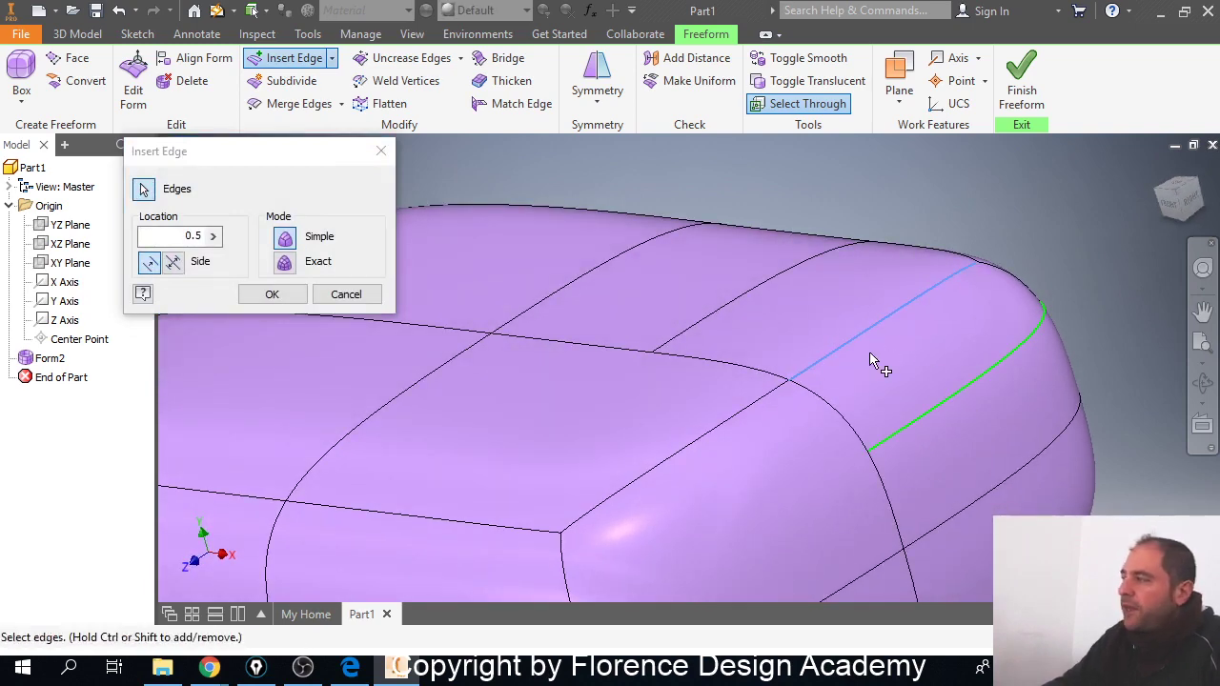
pyautogui.keyDown('shift'); pyautogui.moveTo(876, 362); pyautogui.dragTo(951, 329, button='middle'); pyautogui.keyUp('shift')
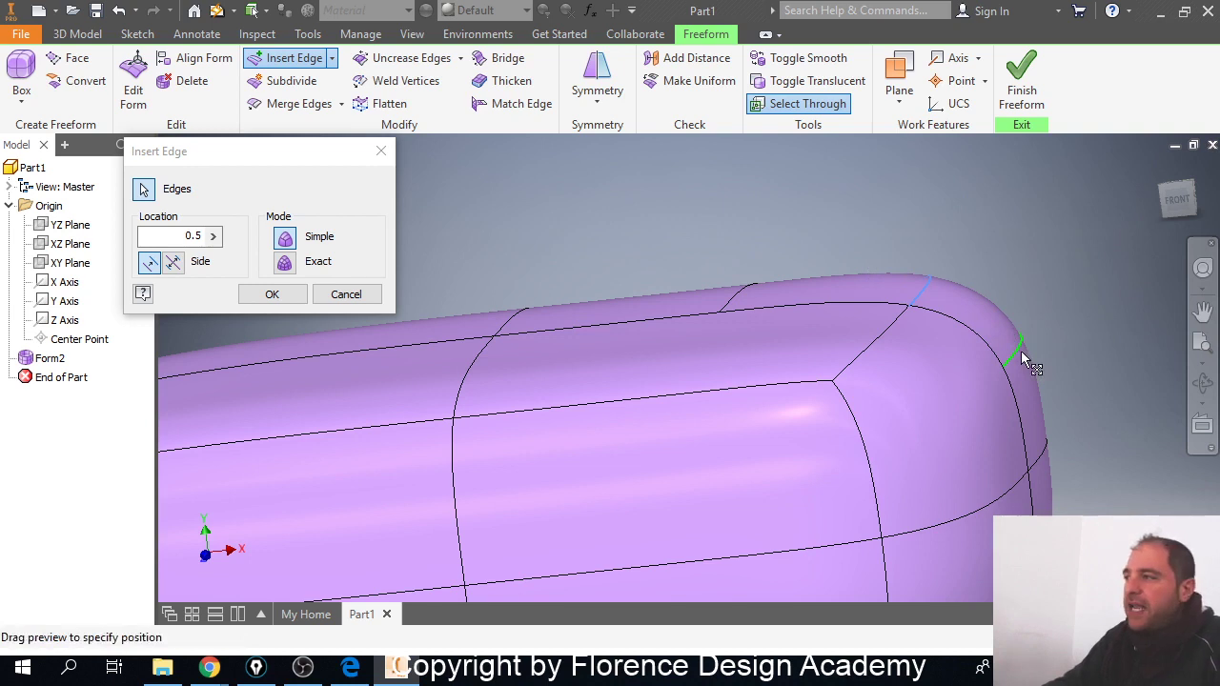
pyautogui.click(272, 296)
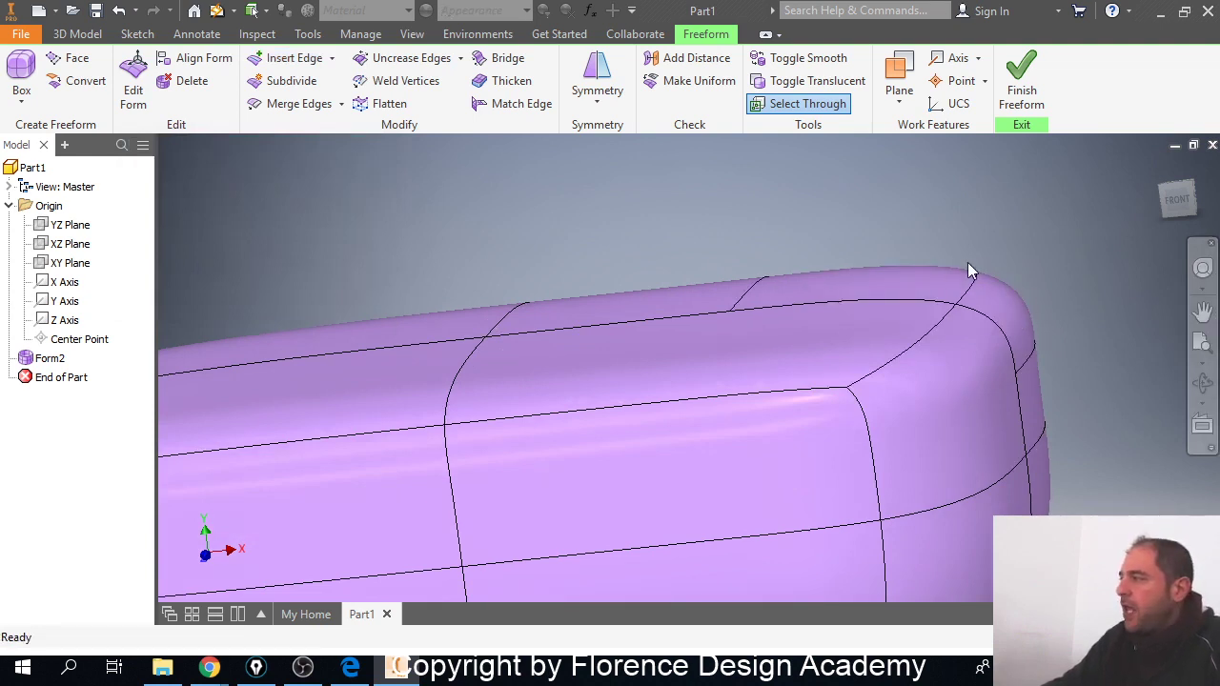
# Step: Set up Insert Edge with the Both side option at location 0.5 on the front crosswise edge near the underside's -X end
pyautogui.scroll(-2, 972, 270)
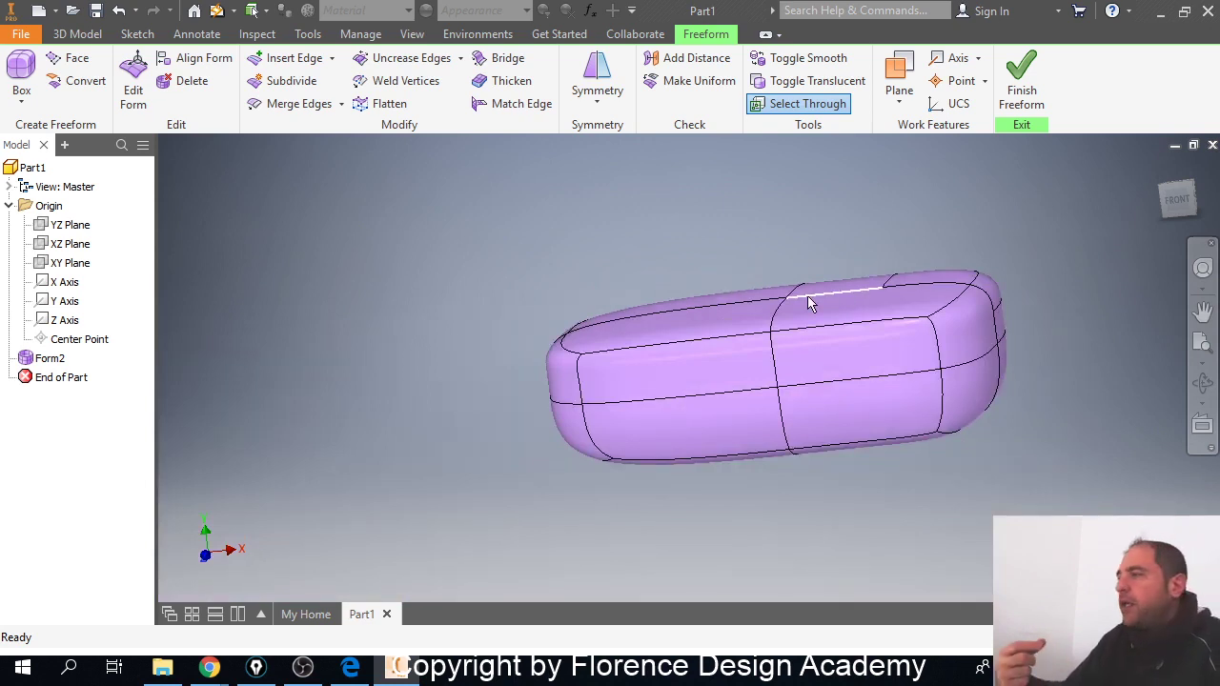
pyautogui.moveTo(837, 326)
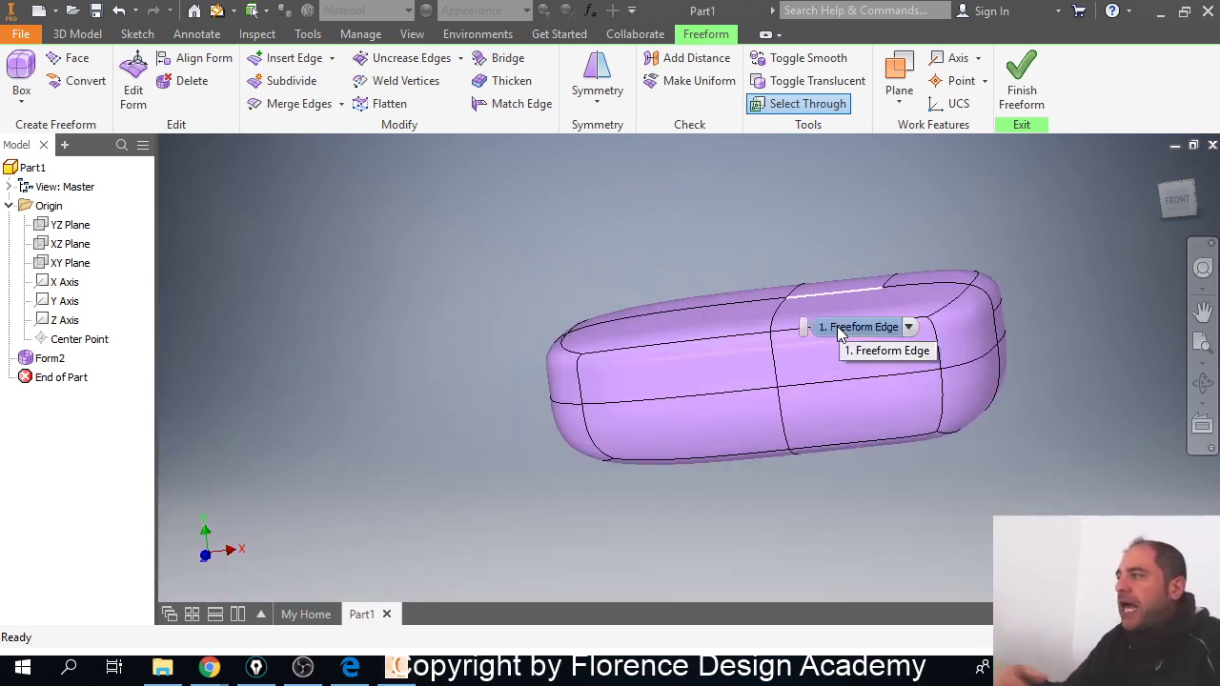
pyautogui.keyDown('shift'); pyautogui.moveTo(608, 328); pyautogui.dragTo(654, 329, button='middle'); pyautogui.keyUp('shift')
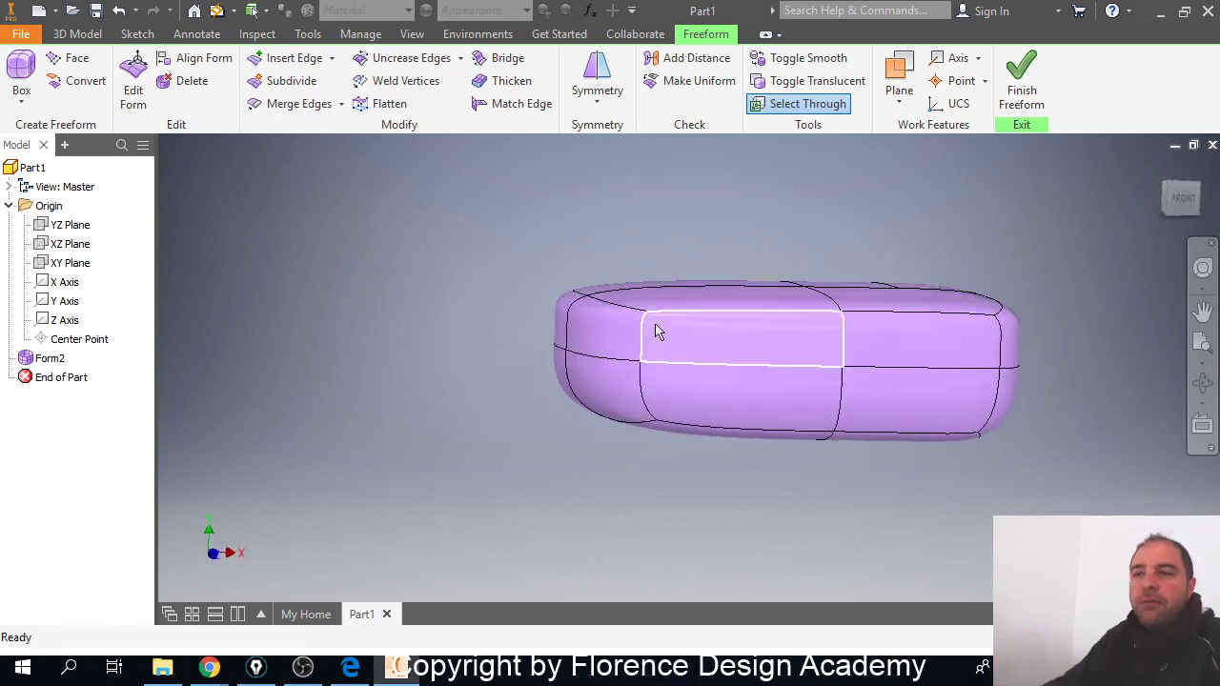
pyautogui.moveTo(684, 354)
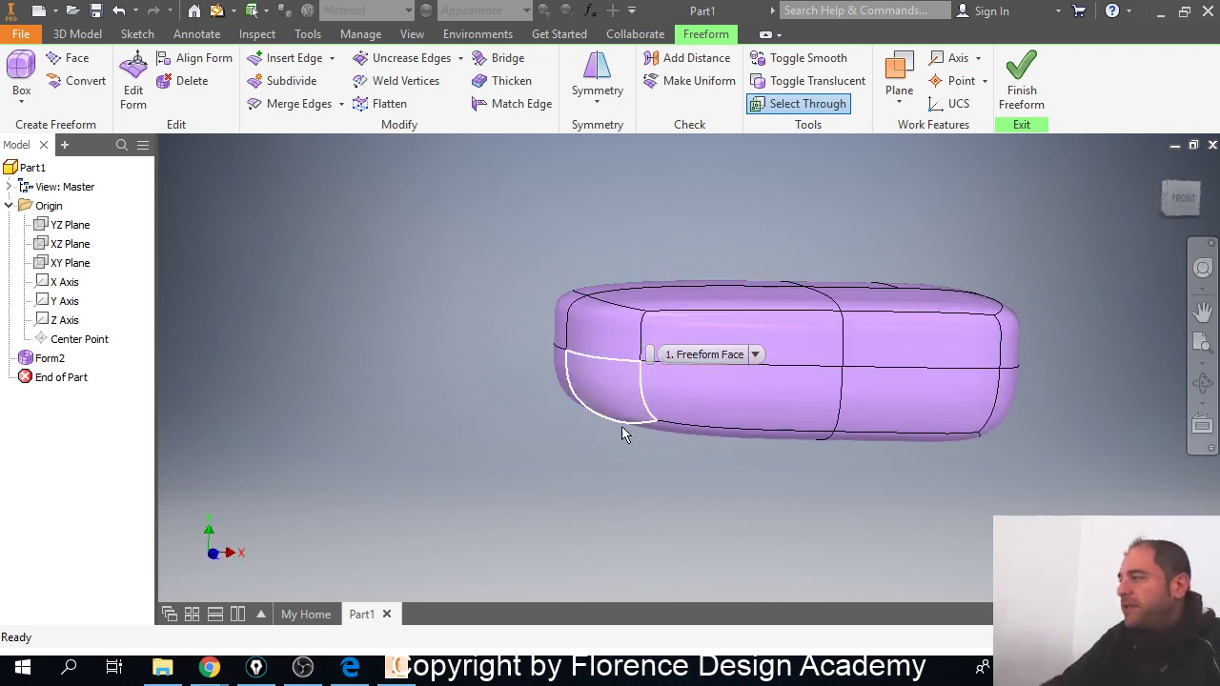
pyautogui.keyDown('shift'); pyautogui.moveTo(621, 428); pyautogui.dragTo(606, 395, button='middle'); pyautogui.keyUp('shift')
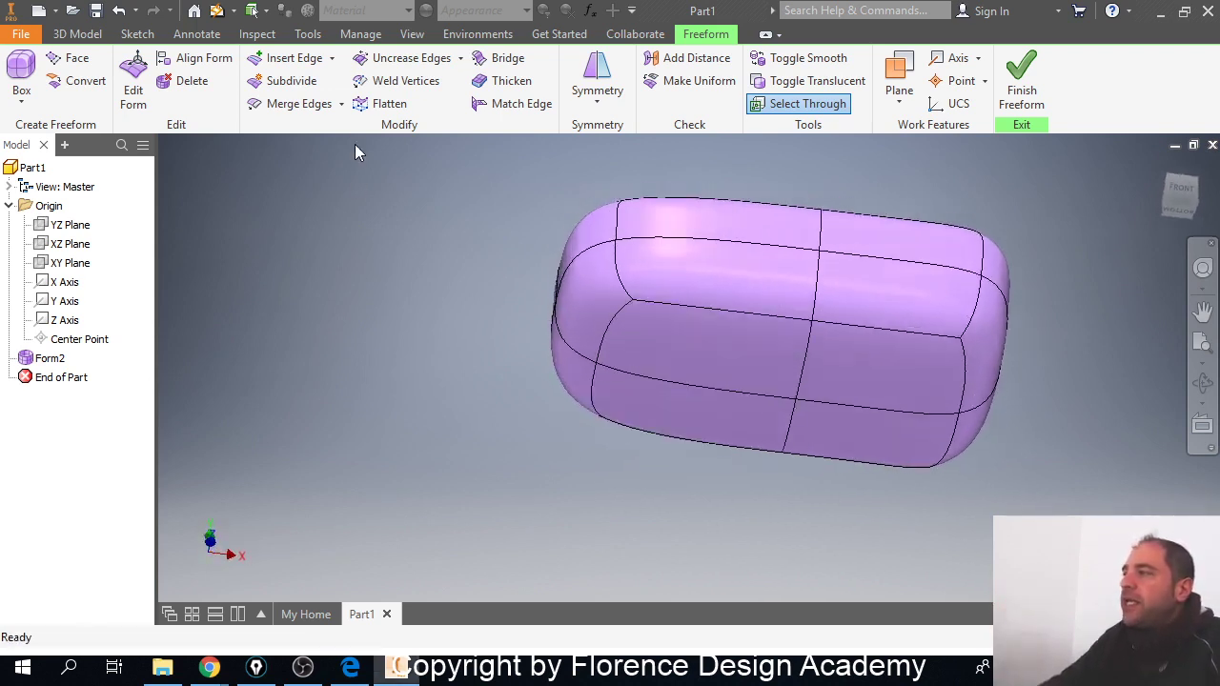
pyautogui.click(287, 63)
pyautogui.moveTo(465, 251); pyautogui.dragTo(484, 273, button='middle')
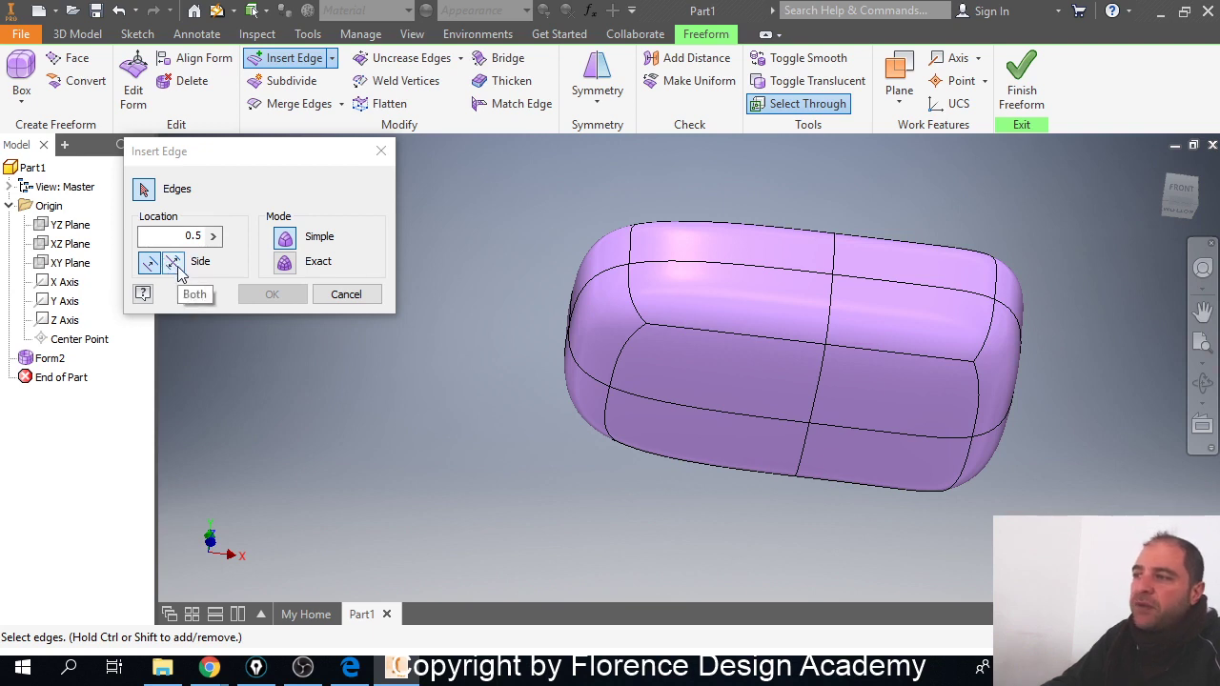
pyautogui.click(173, 263)
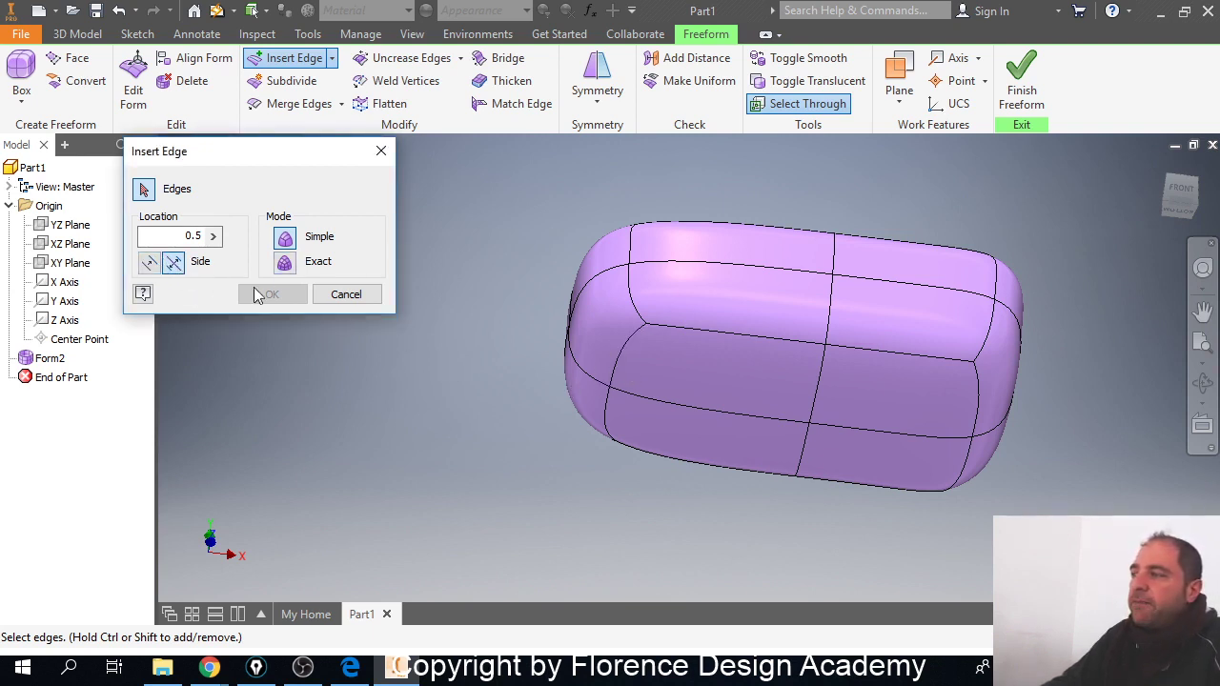
pyautogui.click(621, 356)
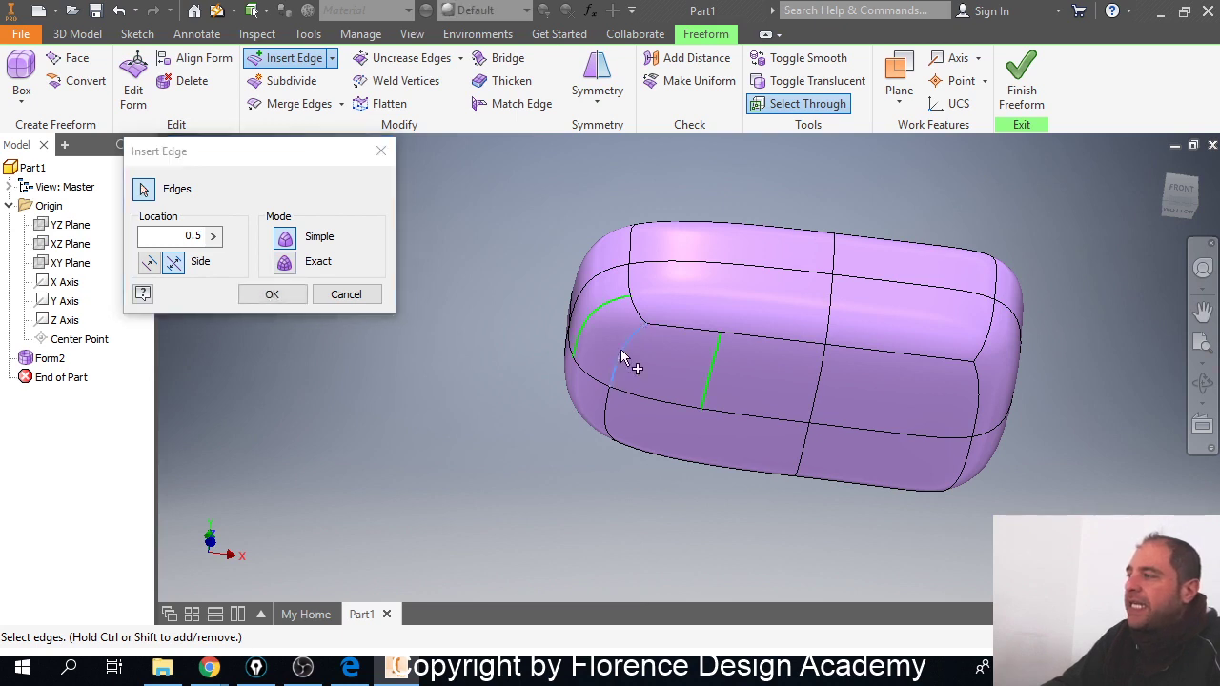
pyautogui.moveTo(621, 357); pyautogui.dragTo(626, 386, button='middle')
pyautogui.scroll(2, 630, 379)
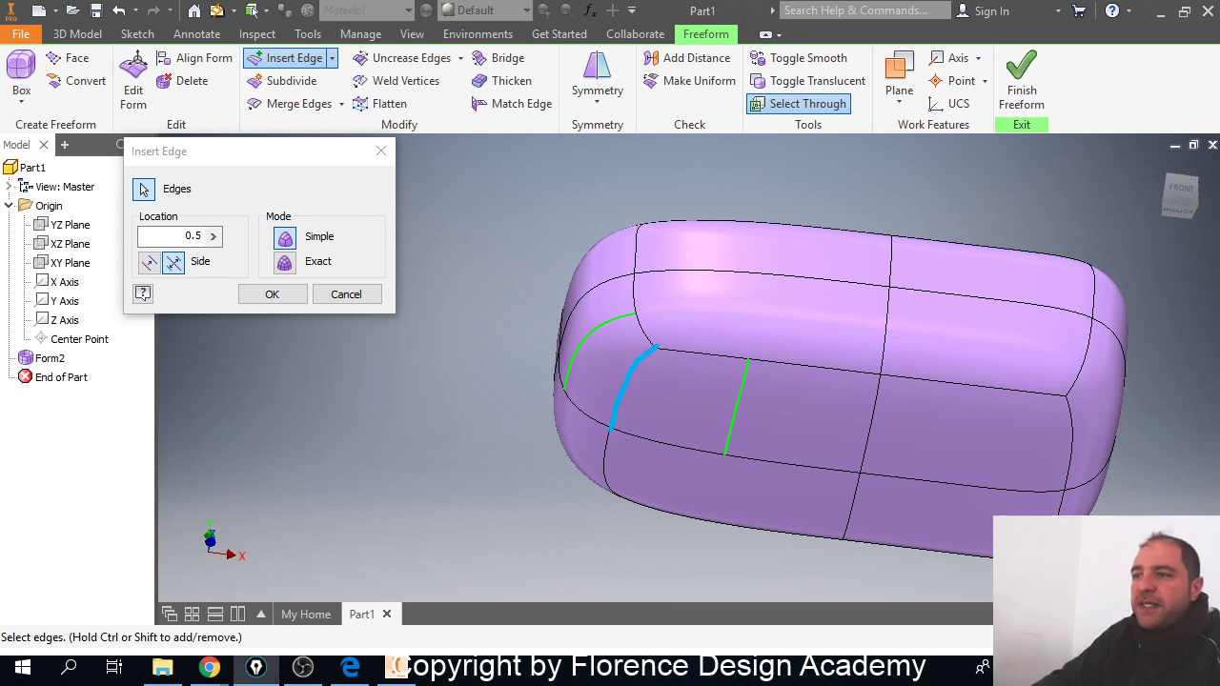
# Step: Annotate the Insert Edge preview with pink arrows pointing both ways from the selected edge and green strokes over the two new edges
pyautogui.moveTo(629, 409); pyautogui.dragTo(879, 440)
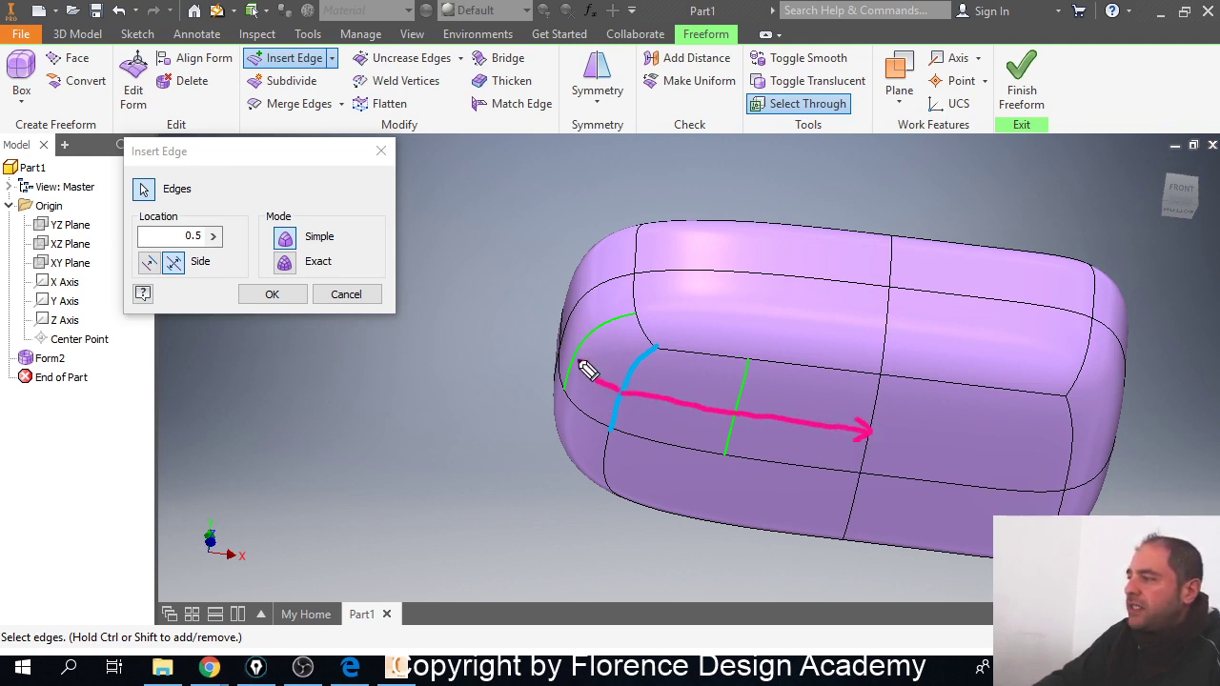
pyautogui.moveTo(588, 371)
pyautogui.mouseDown()
pyautogui.moveTo(569, 336)
pyautogui.moveTo(584, 332)
pyautogui.mouseUp()
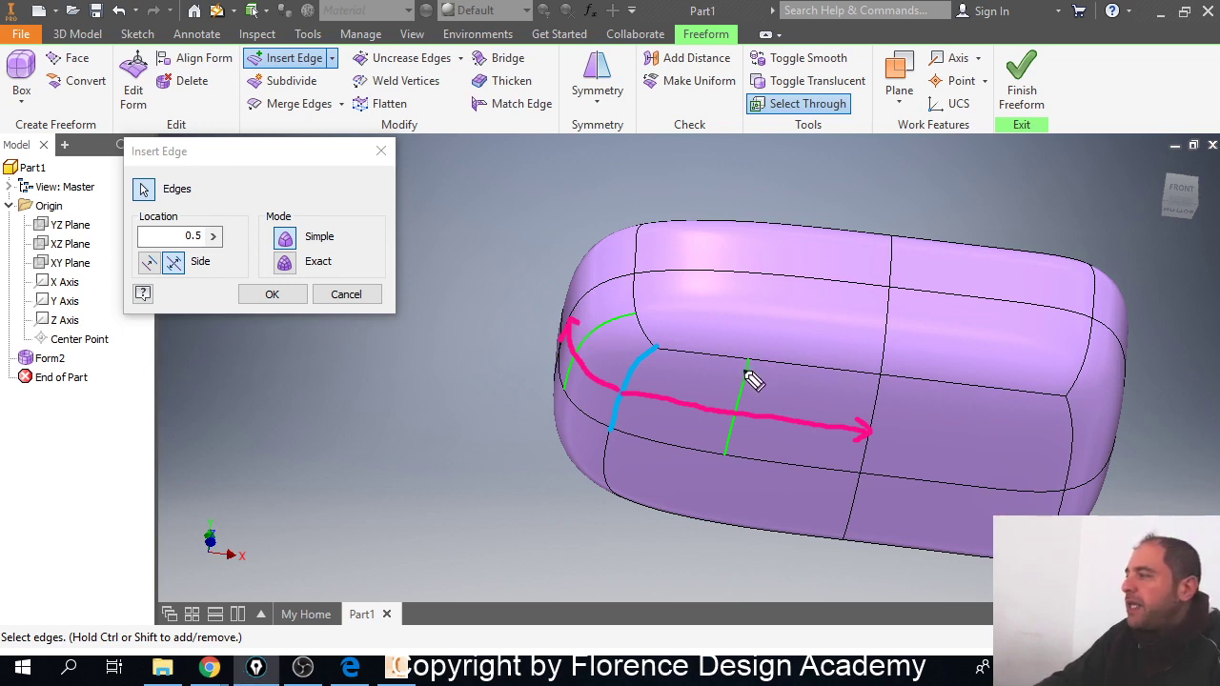
pyautogui.moveTo(749, 362); pyautogui.dragTo(725, 454)
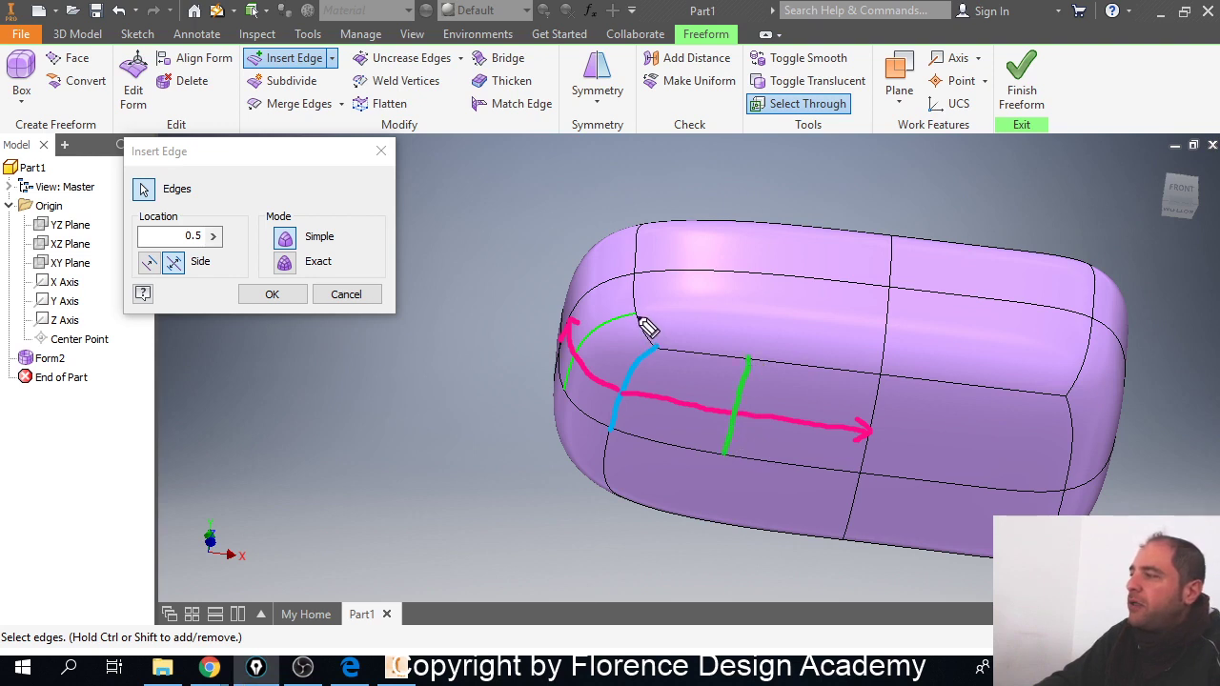
pyautogui.moveTo(635, 314)
pyautogui.mouseDown()
pyautogui.moveTo(599, 333)
pyautogui.moveTo(565, 392)
pyautogui.mouseUp()
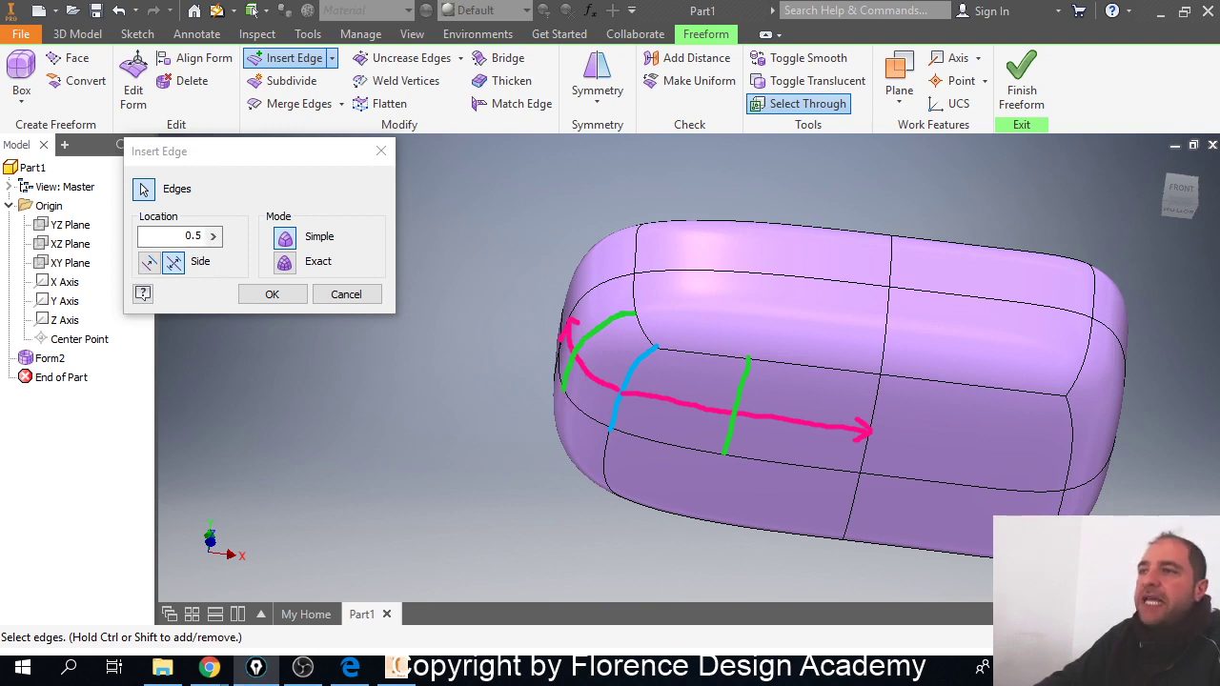
# Step: Set the location to 0.1 and insert the Simple-mode edges on both sides of the selected crosswise edge near the -X end
pyautogui.moveTo(197, 238); pyautogui.dragTo(207, 242)
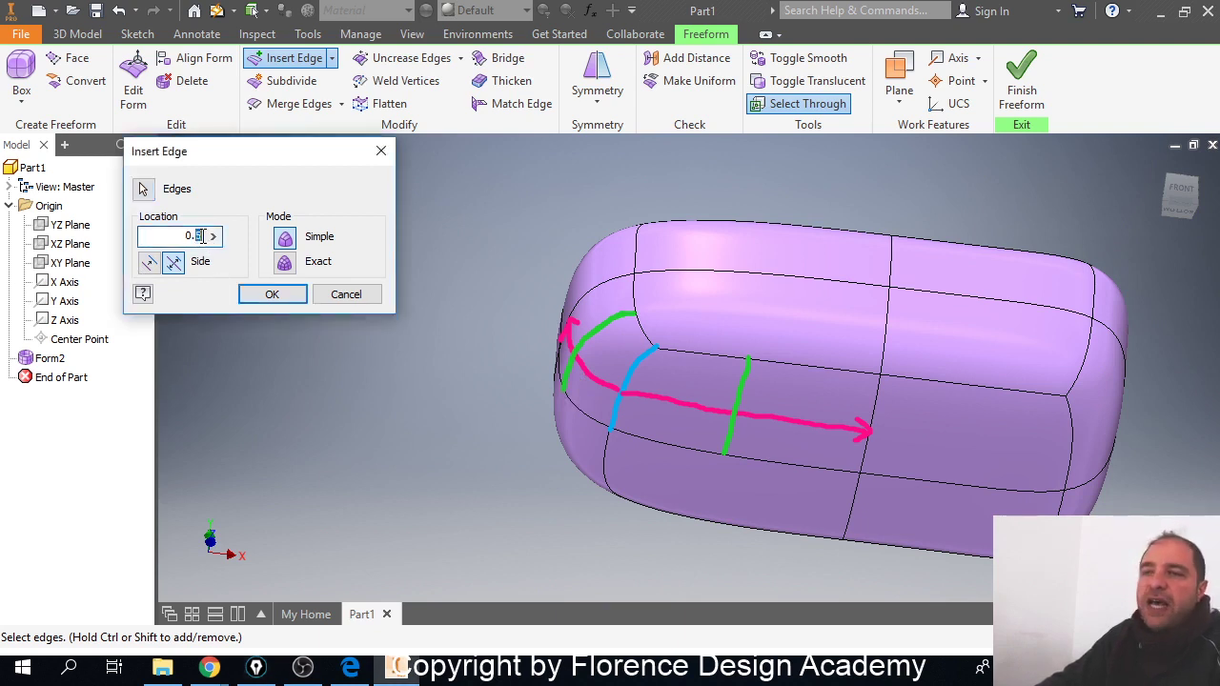
pyautogui.write('1')
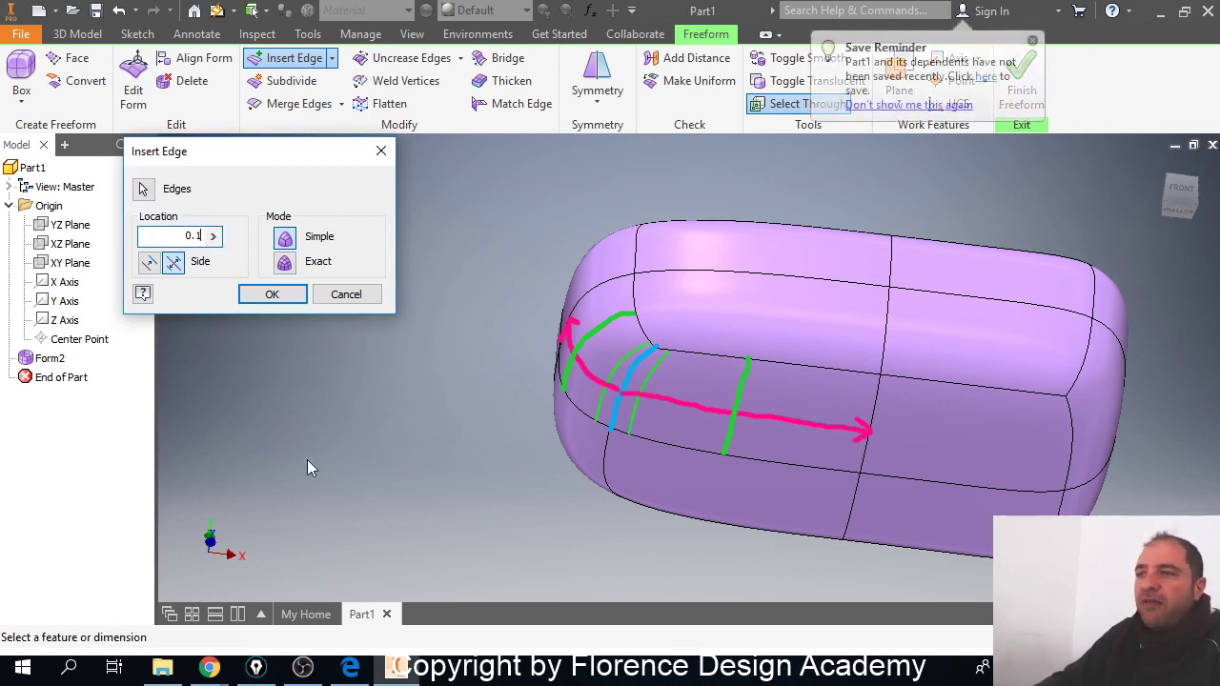
pyautogui.press('Escape')
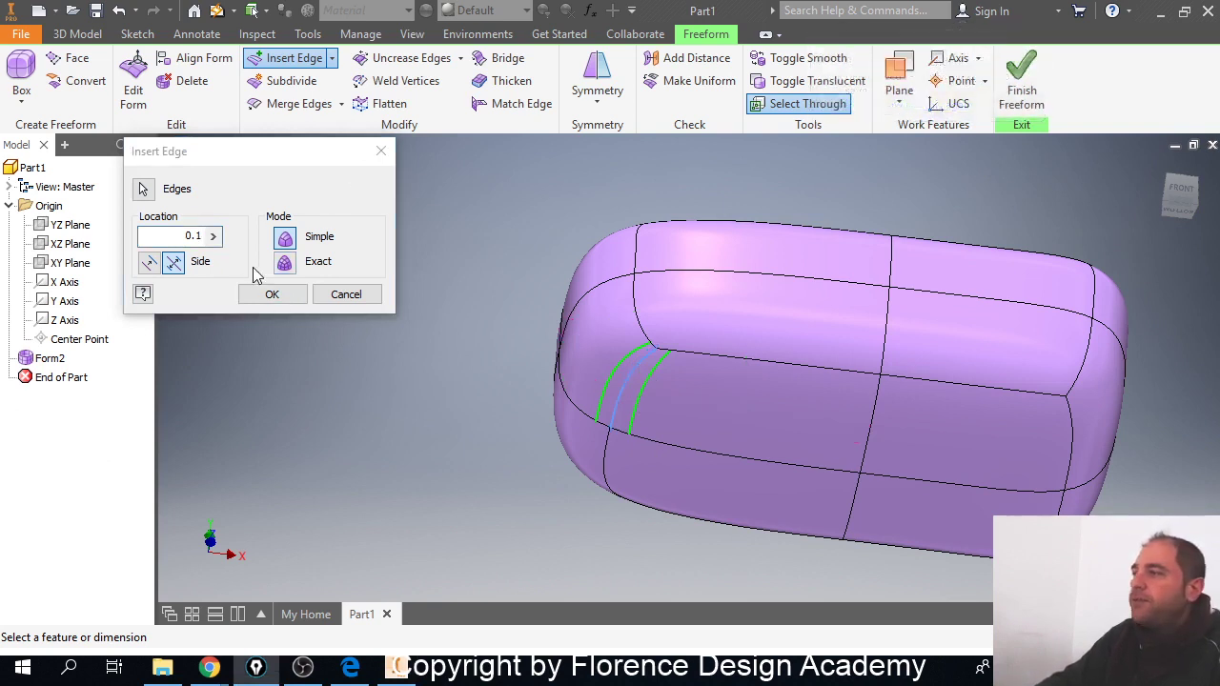
pyautogui.click(281, 302)
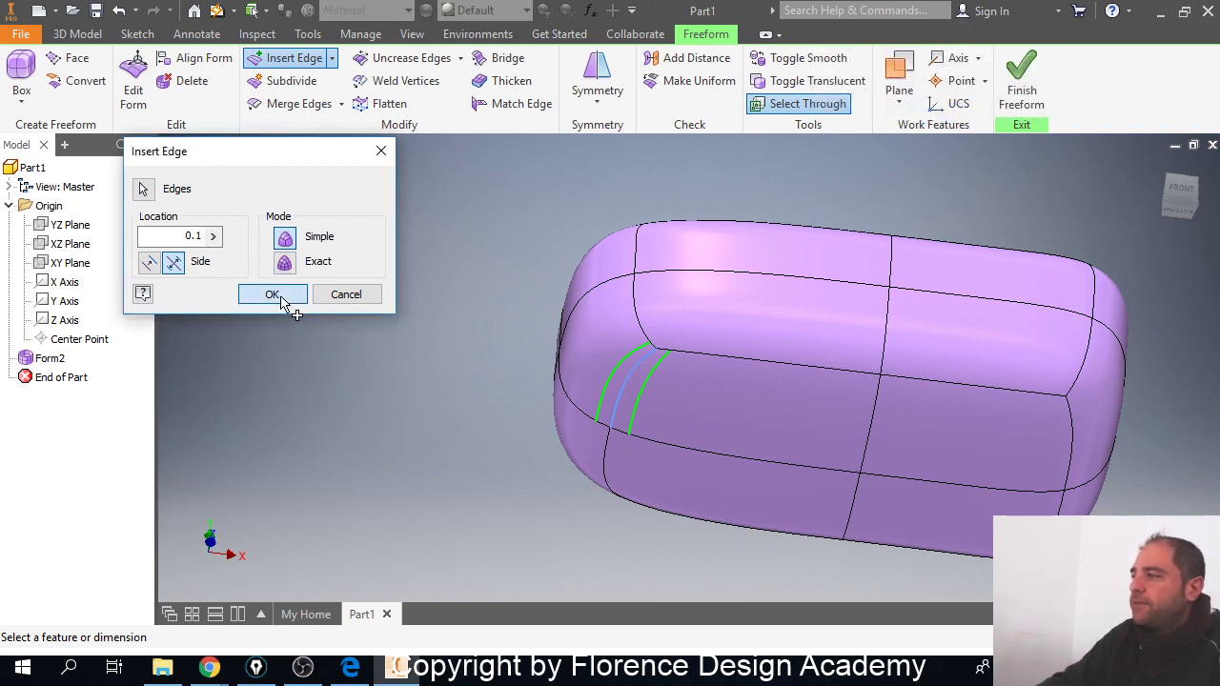
pyautogui.click(282, 301)
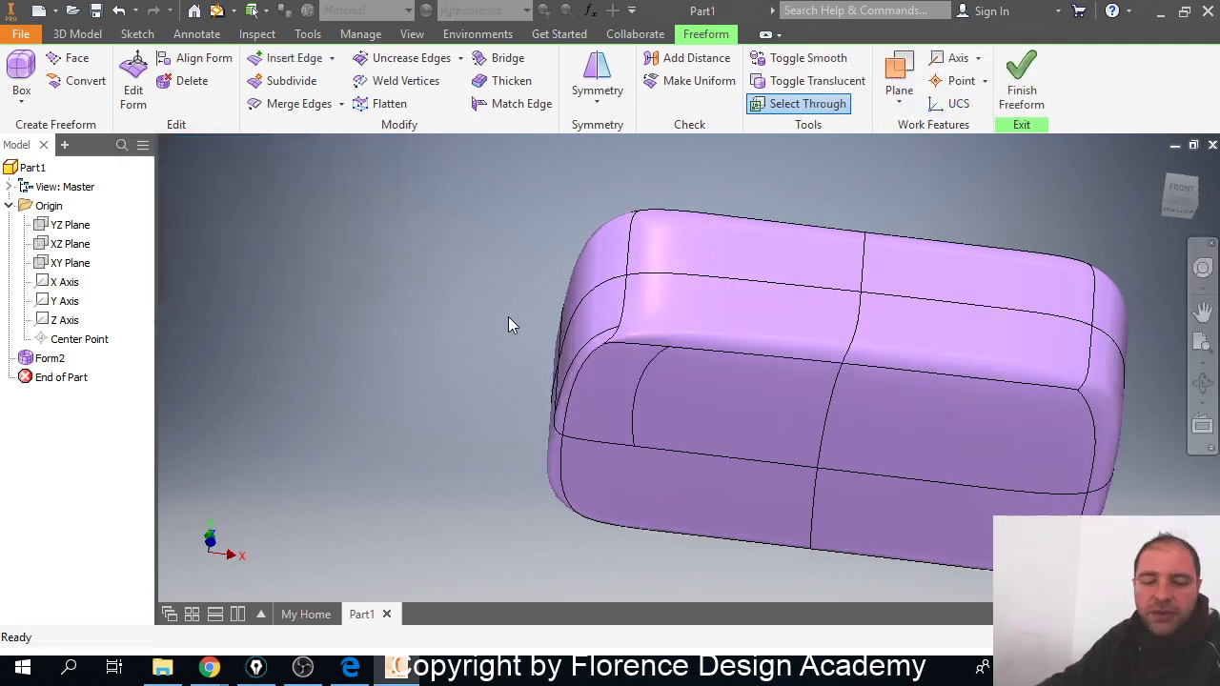
# Step: Insert Simple-mode edges at location 0.1 with the Both side option along the lower front edge's -X half, beside the middle crosswise edge
pyautogui.moveTo(602, 367)
pyautogui.keyDown('shift'); pyautogui.mouseDown(button='middle')
pyautogui.moveTo(594, 401)
pyautogui.moveTo(616, 387)
pyautogui.mouseUp(button='middle'); pyautogui.keyUp('shift')
pyautogui.scroll(3, 553, 438)
pyautogui.scroll(-6, 553, 438)
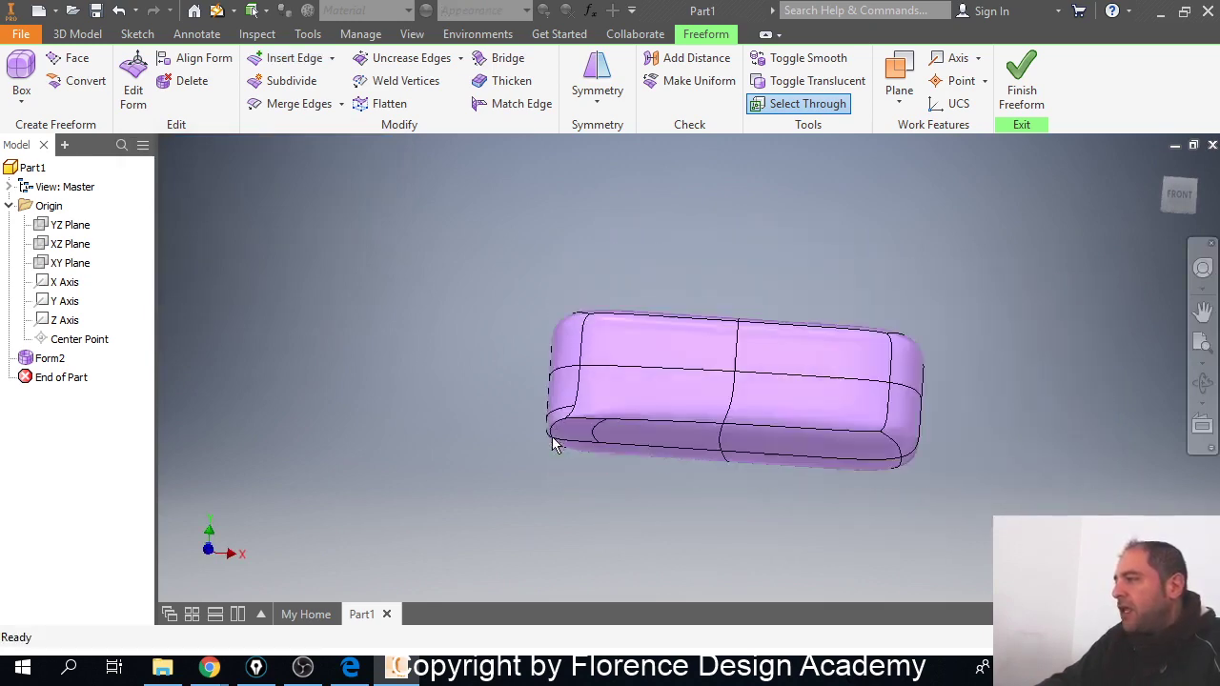
pyautogui.keyDown('shift'); pyautogui.moveTo(577, 420); pyautogui.dragTo(571, 414, button='middle'); pyautogui.keyUp('shift')
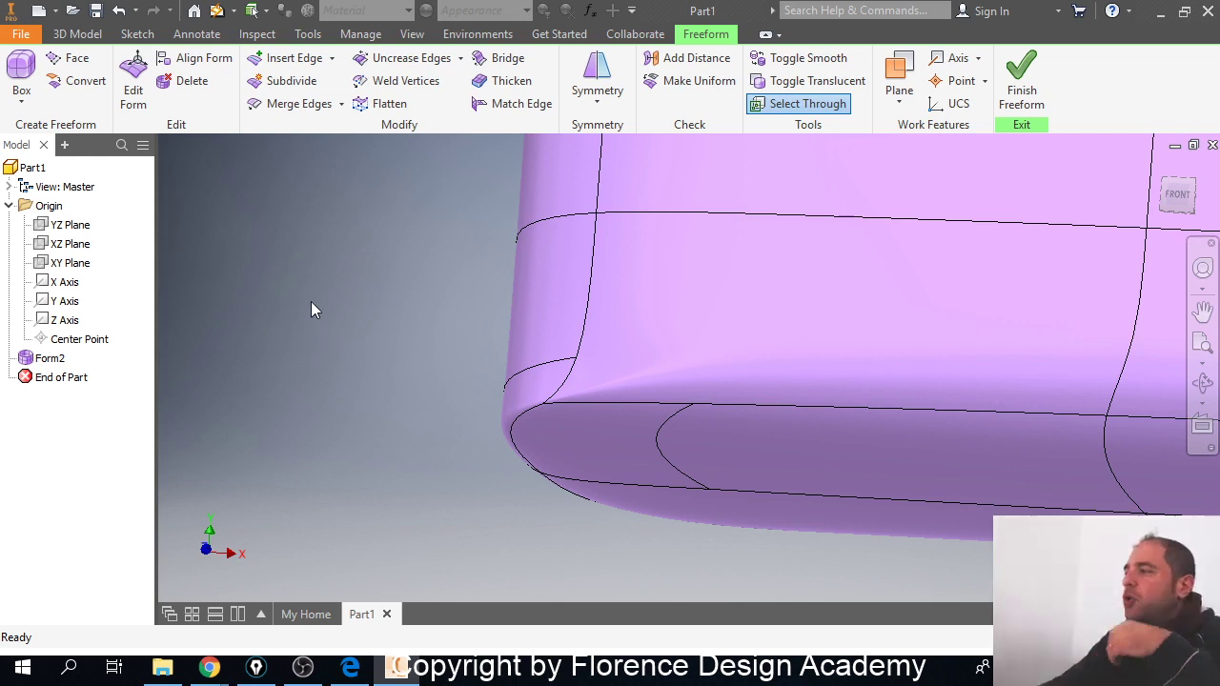
pyautogui.scroll(-2, 364, 400)
pyautogui.scroll(3, 389, 415)
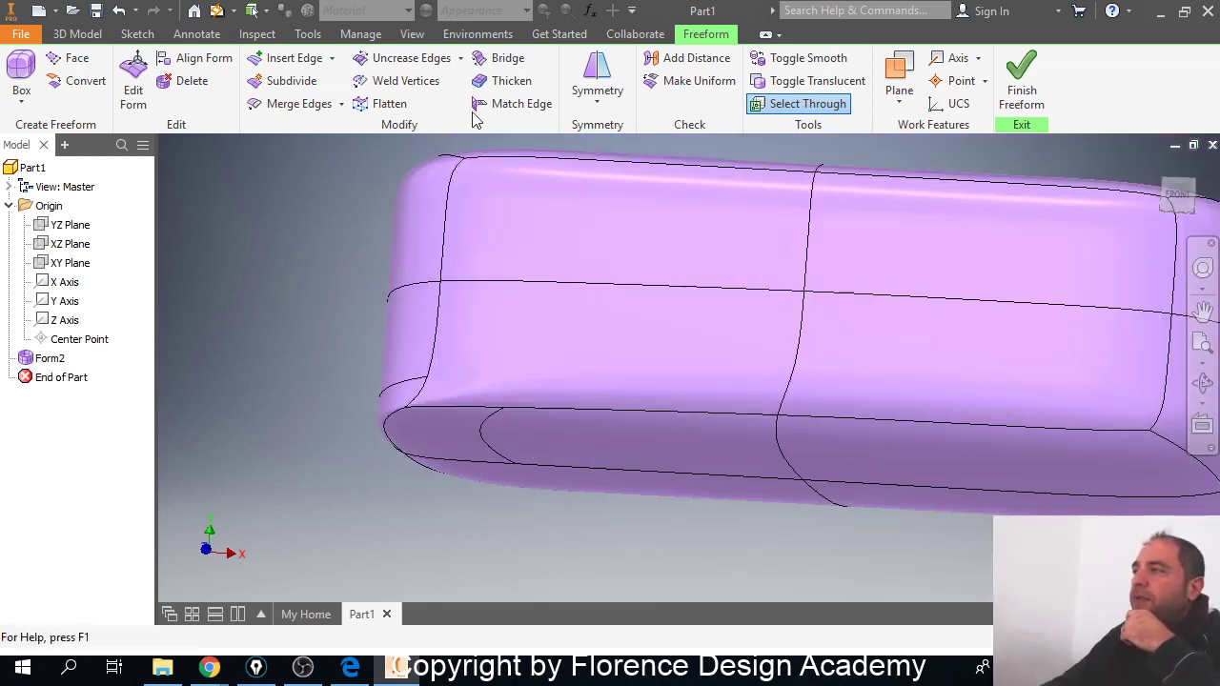
pyautogui.click(290, 58)
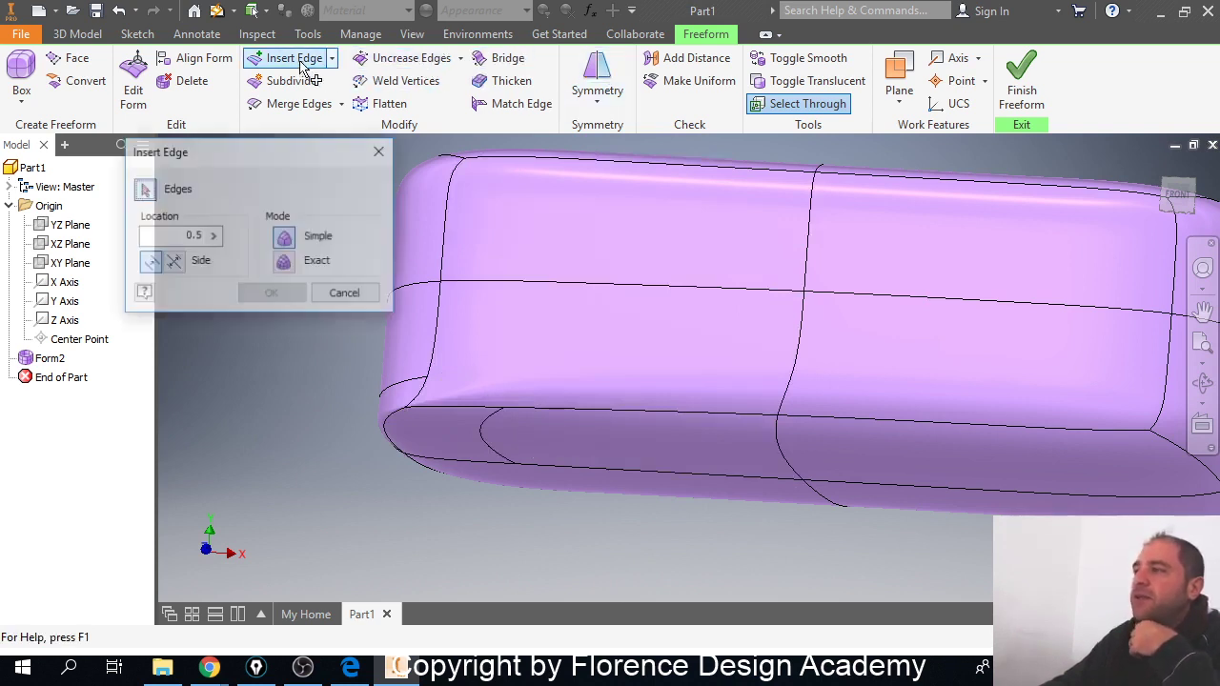
pyautogui.click(589, 412)
pyautogui.click(172, 262)
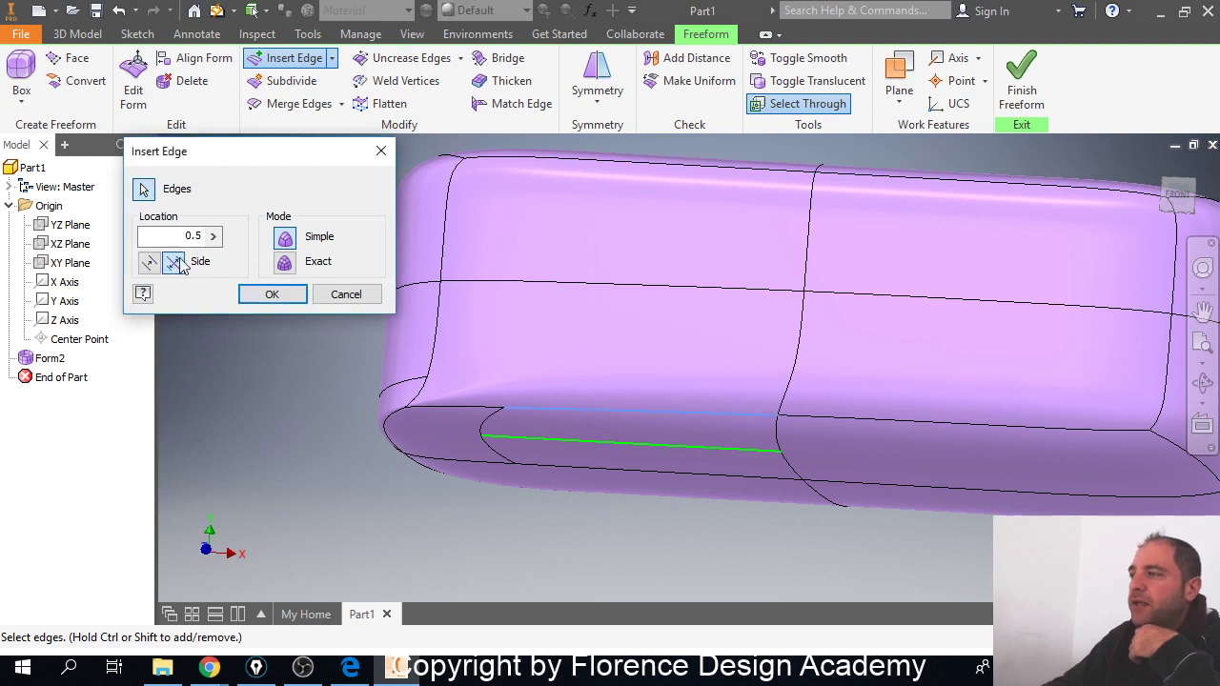
pyautogui.click(194, 237)
pyautogui.write('.1')
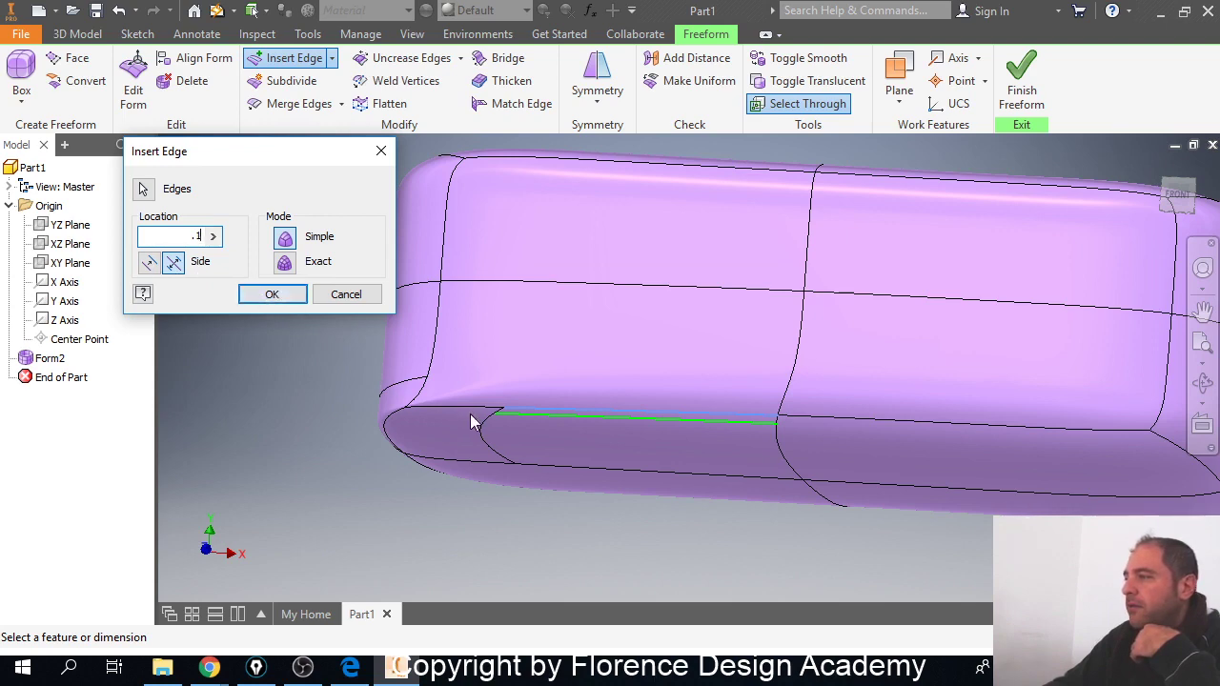
pyautogui.click(289, 295)
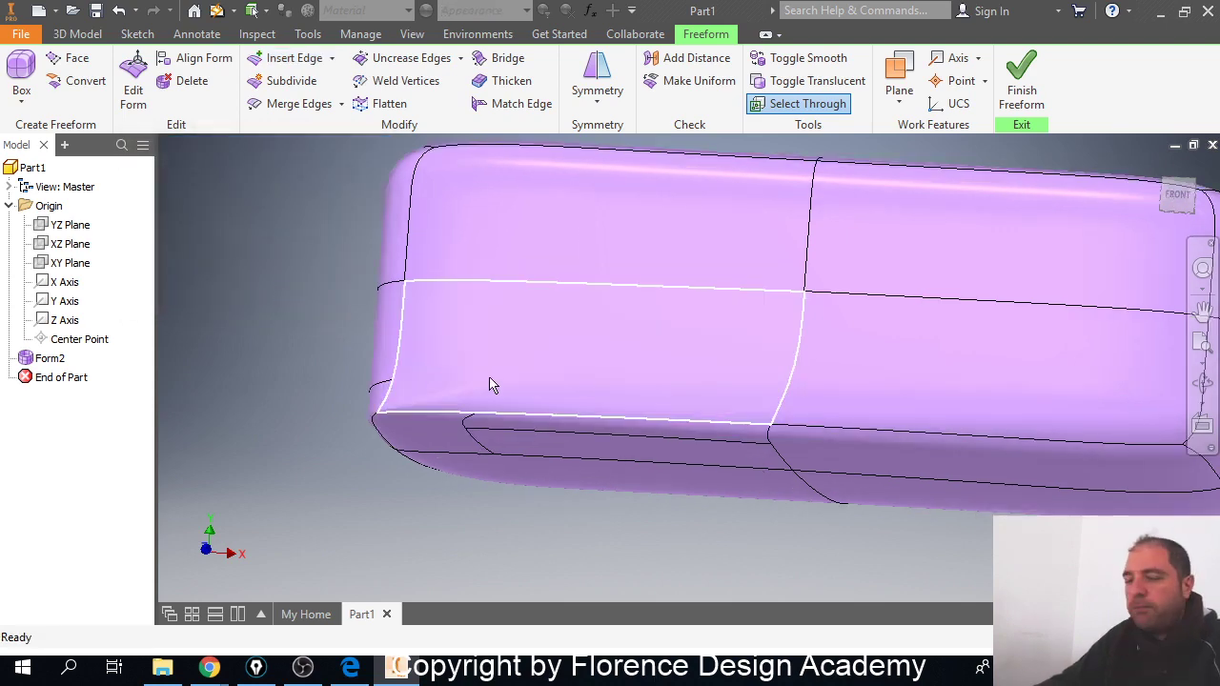
pyautogui.keyDown('shift'); pyautogui.moveTo(604, 428); pyautogui.dragTo(460, 417, button='middle'); pyautogui.keyUp('shift')
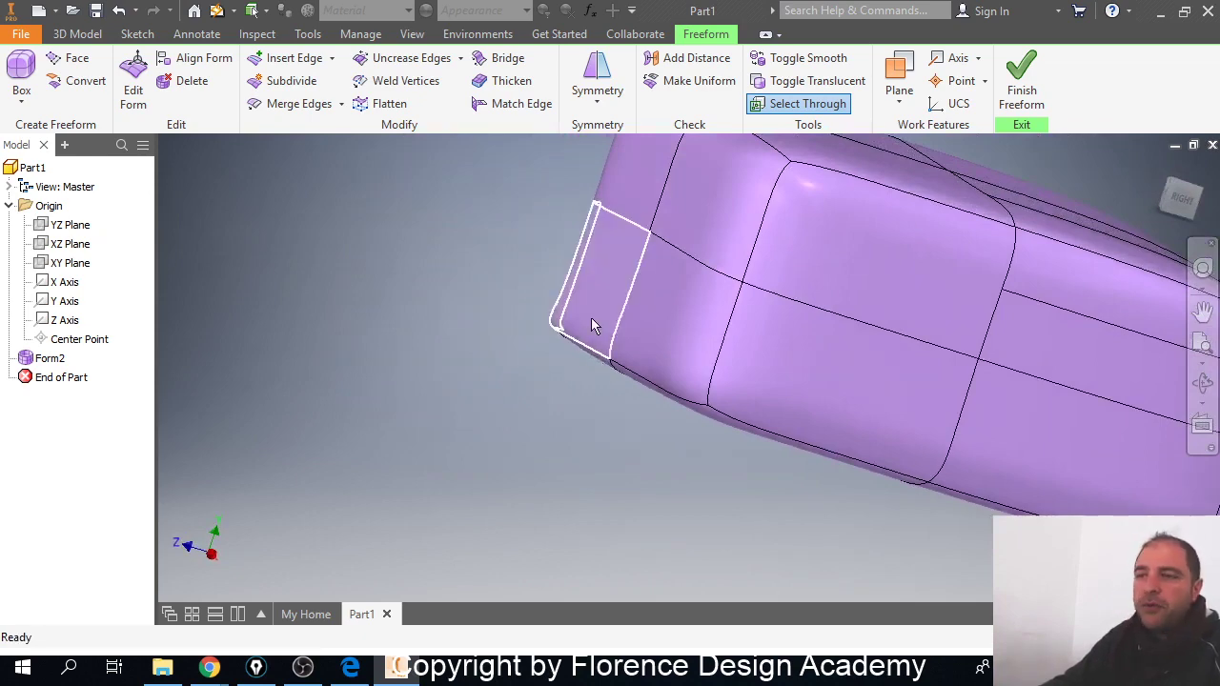
pyautogui.moveTo(583, 341)
pyautogui.keyDown('shift'); pyautogui.mouseDown(button='middle')
pyautogui.moveTo(566, 319)
pyautogui.moveTo(572, 332)
pyautogui.mouseUp(button='middle'); pyautogui.keyUp('shift')
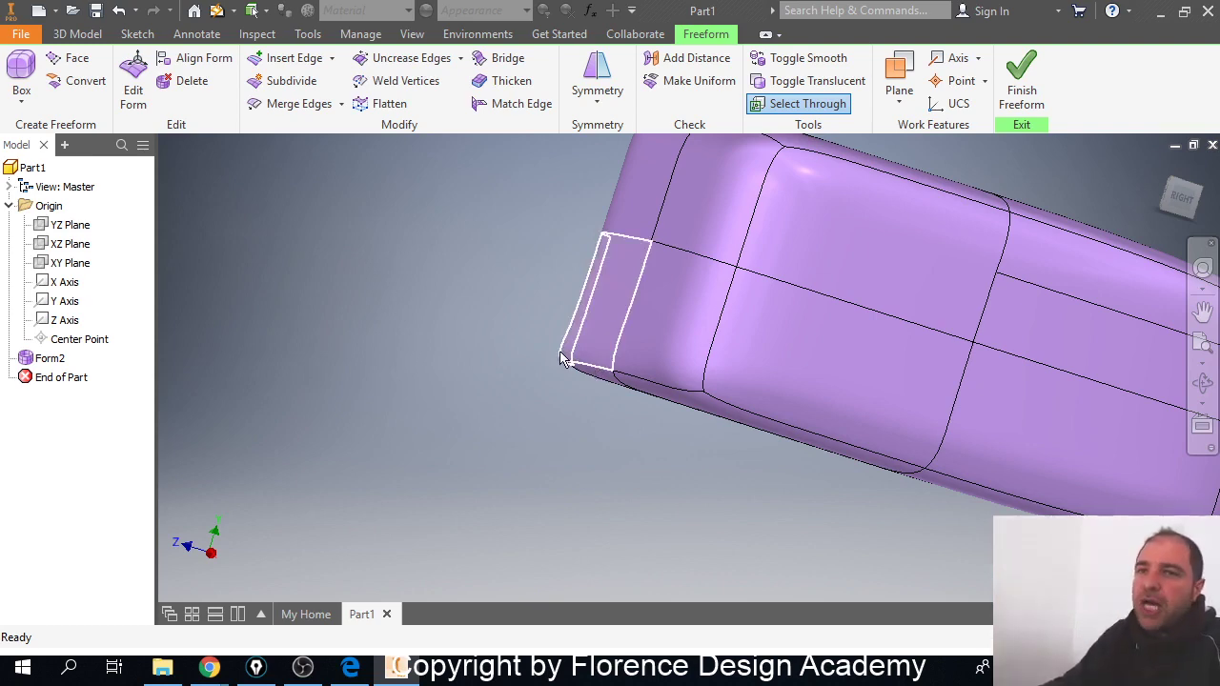
pyautogui.keyDown('shift'); pyautogui.moveTo(535, 388); pyautogui.dragTo(633, 401, button='middle'); pyautogui.keyUp('shift')
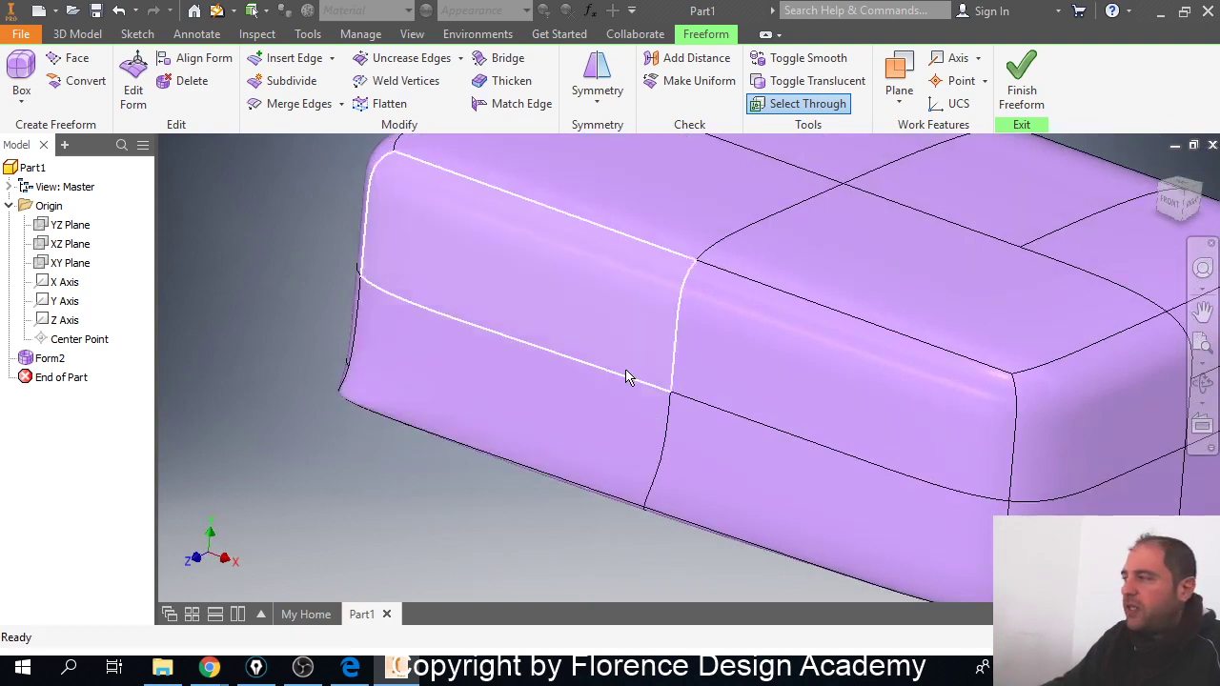
pyautogui.moveTo(657, 404)
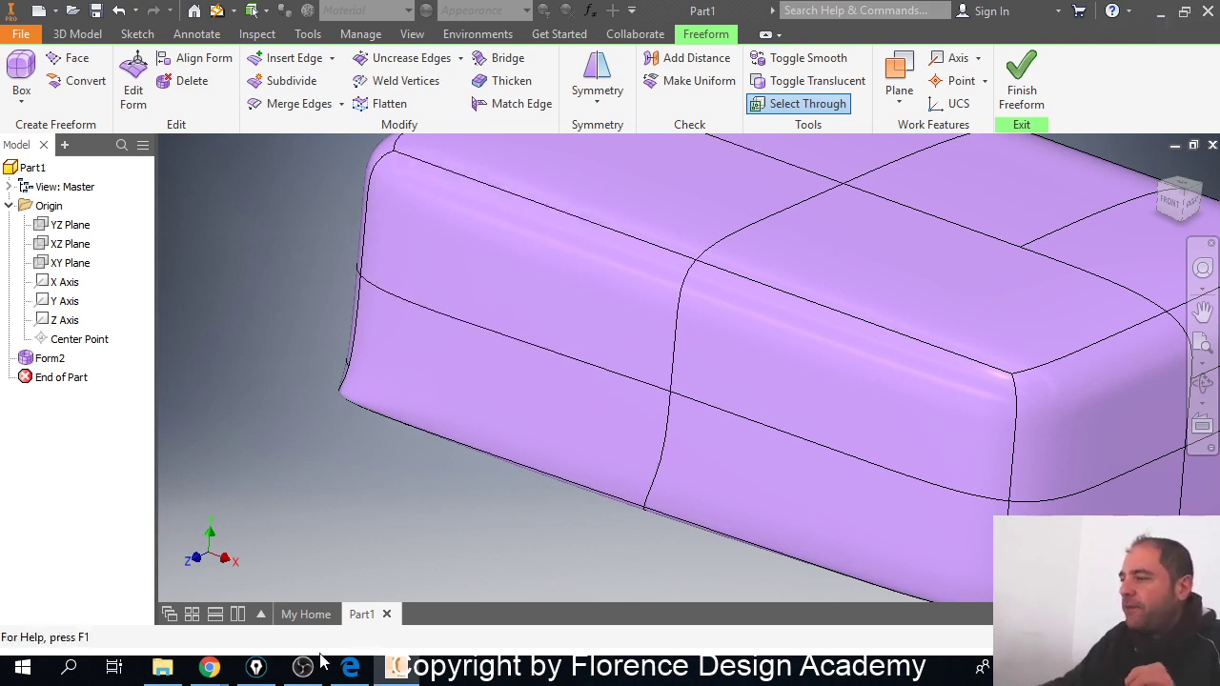
# Step: Switch to the Microsoft Edge browser and search the web for "coffee cup"
pyautogui.moveTo(355, 673)
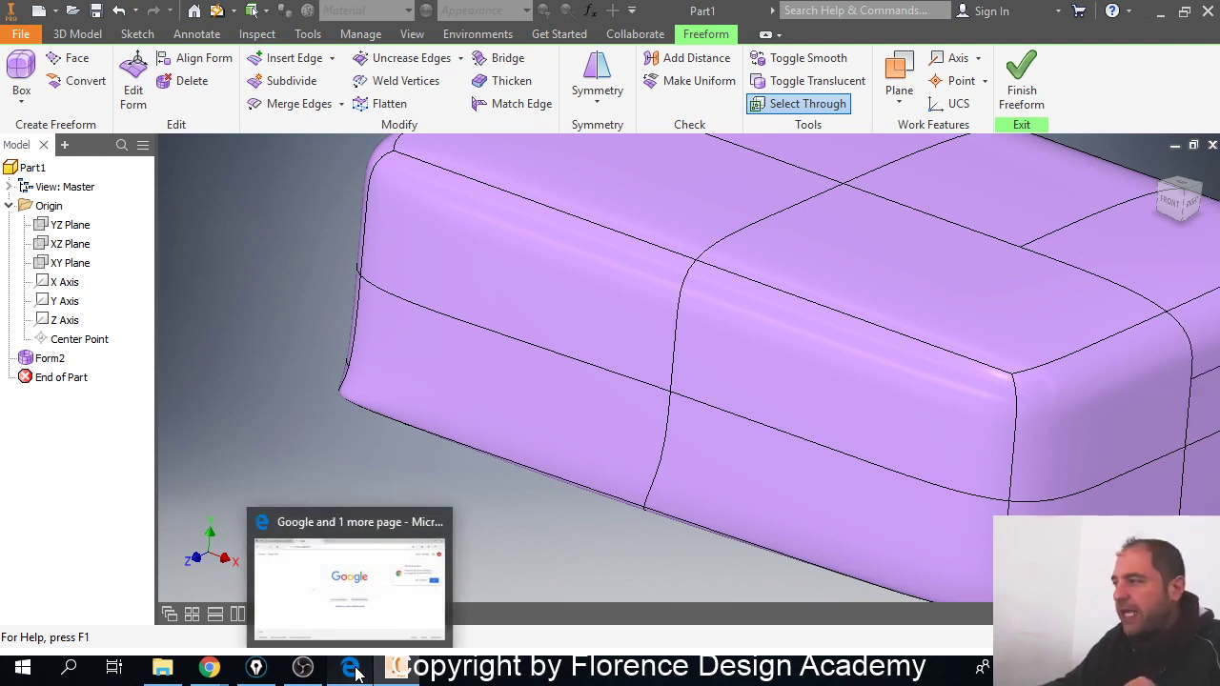
pyautogui.click(355, 673)
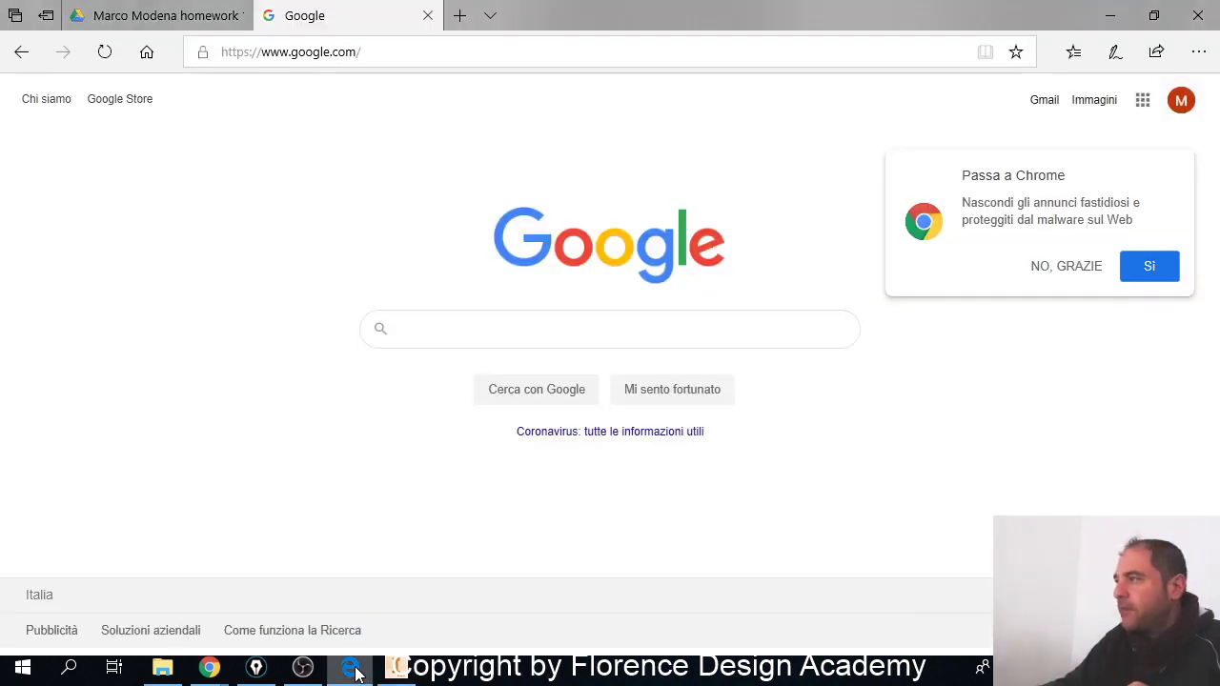
pyautogui.click(447, 55)
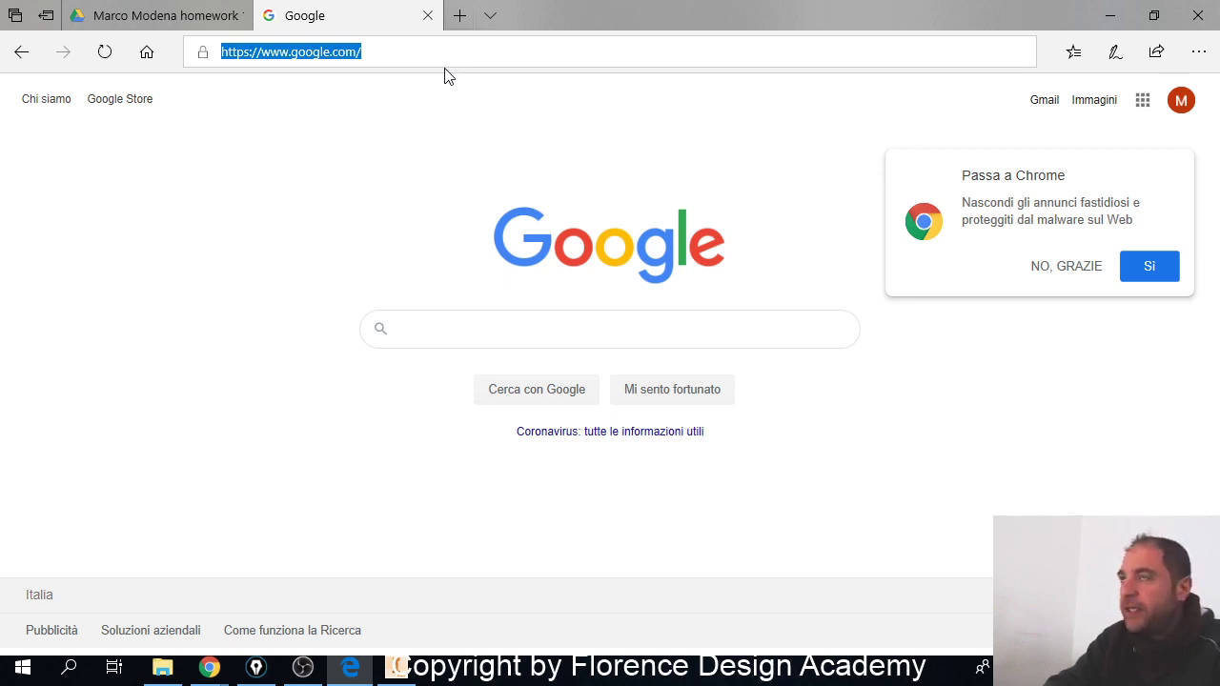
pyautogui.write('coo')
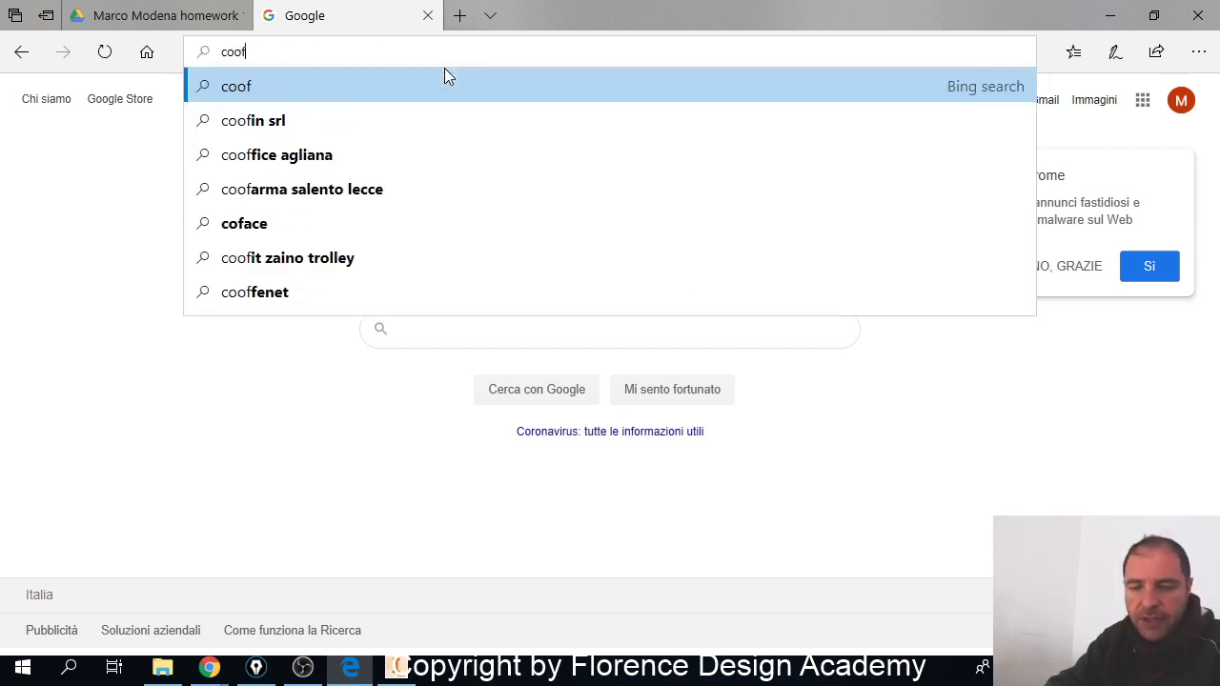
pyautogui.press('BackSpace')
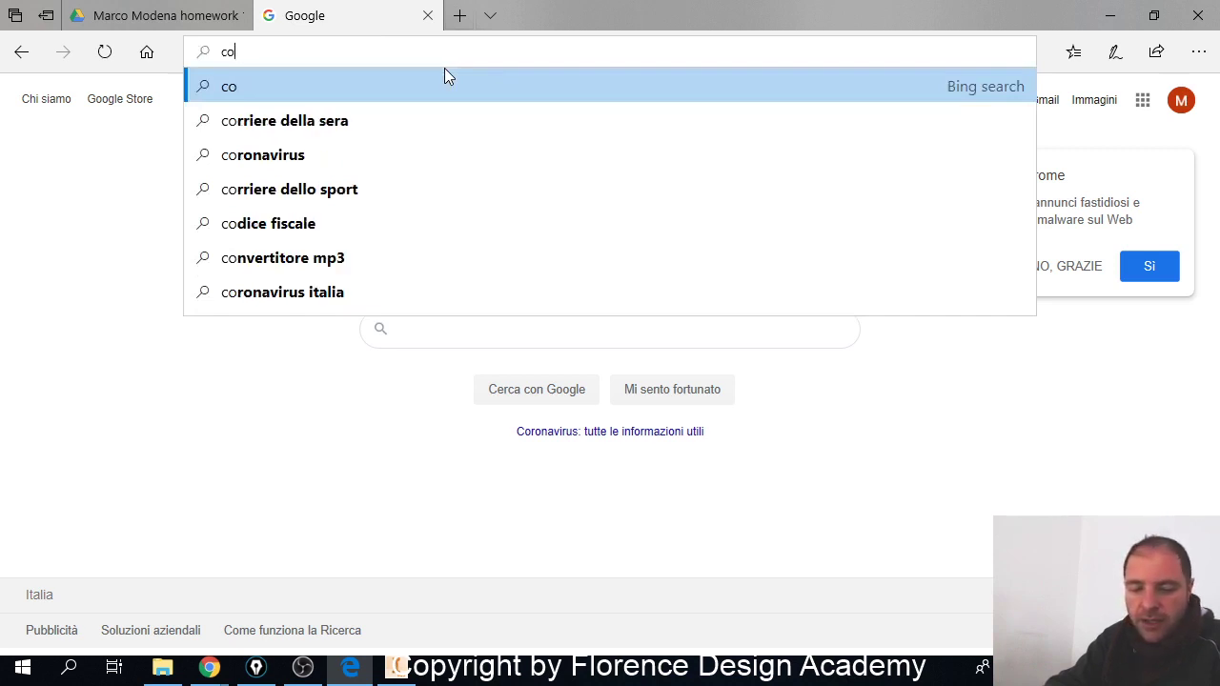
pyautogui.write('ffe p')
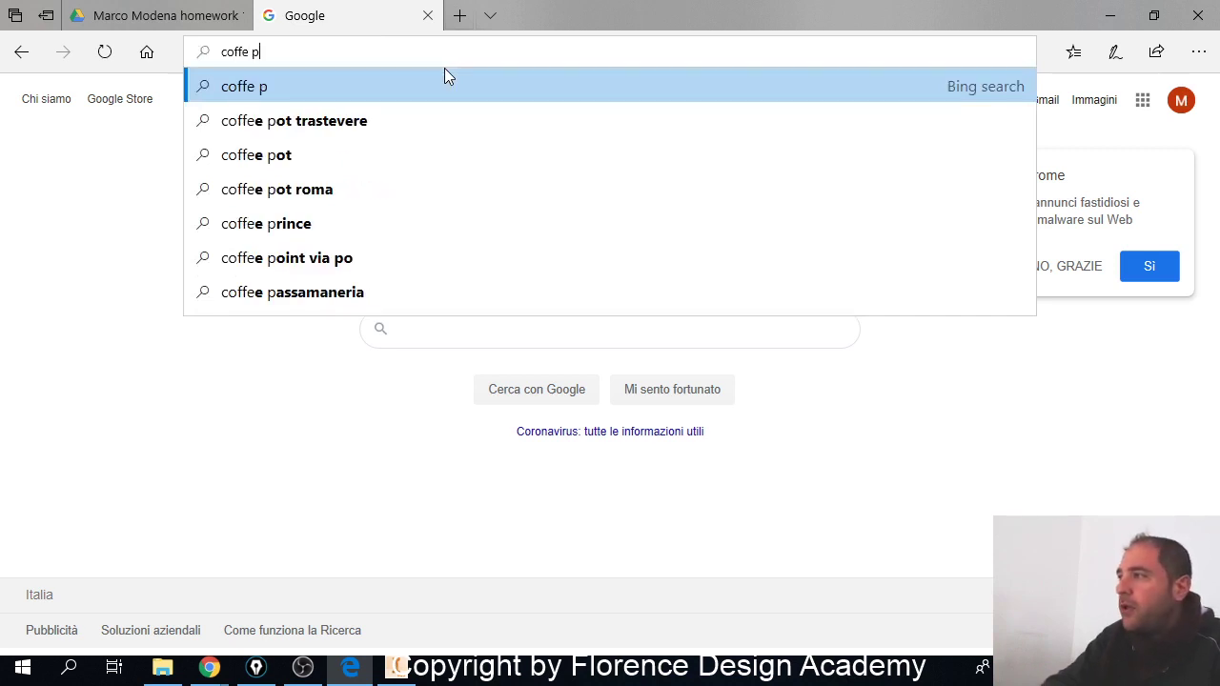
pyautogui.press('BackSpace')
pyautogui.write('e cup')
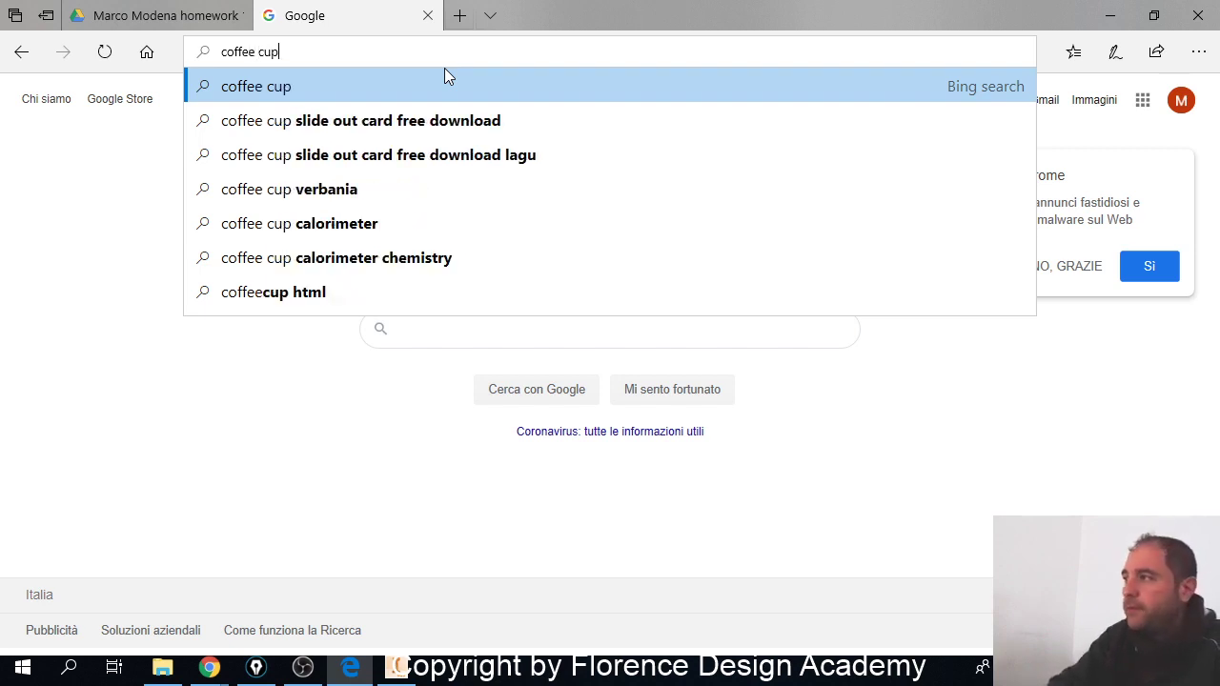
pyautogui.press('Return')
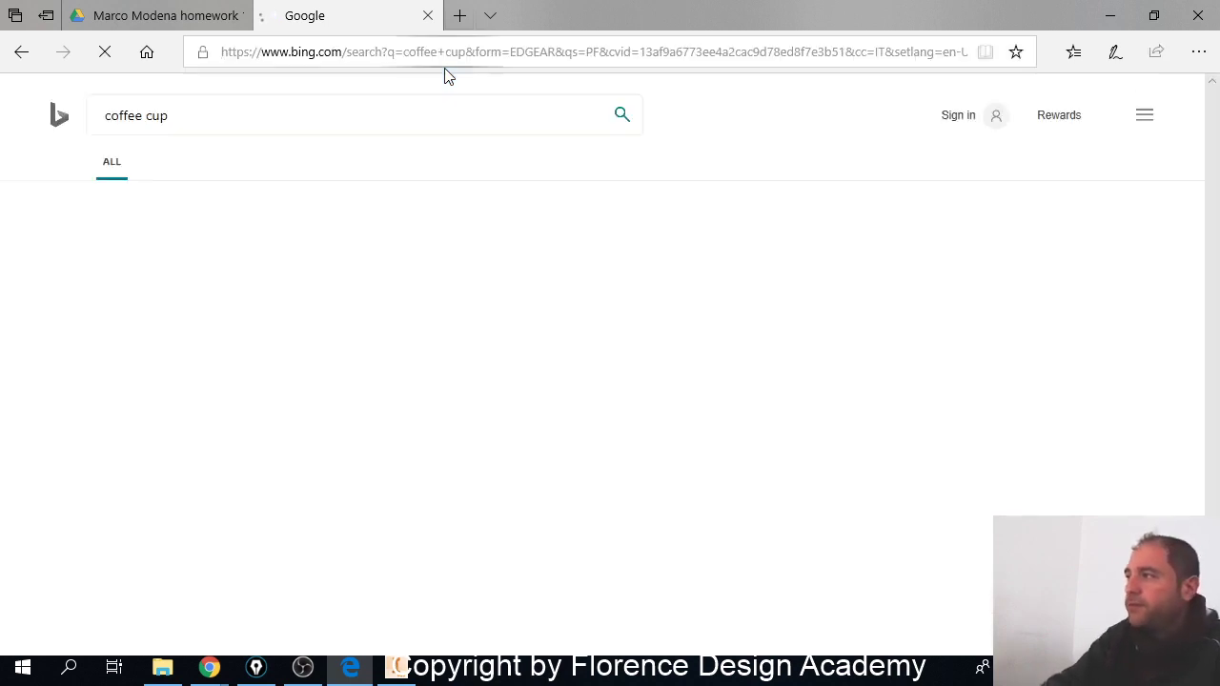
pyautogui.click(298, 51)
pyautogui.write('www.google.com/')
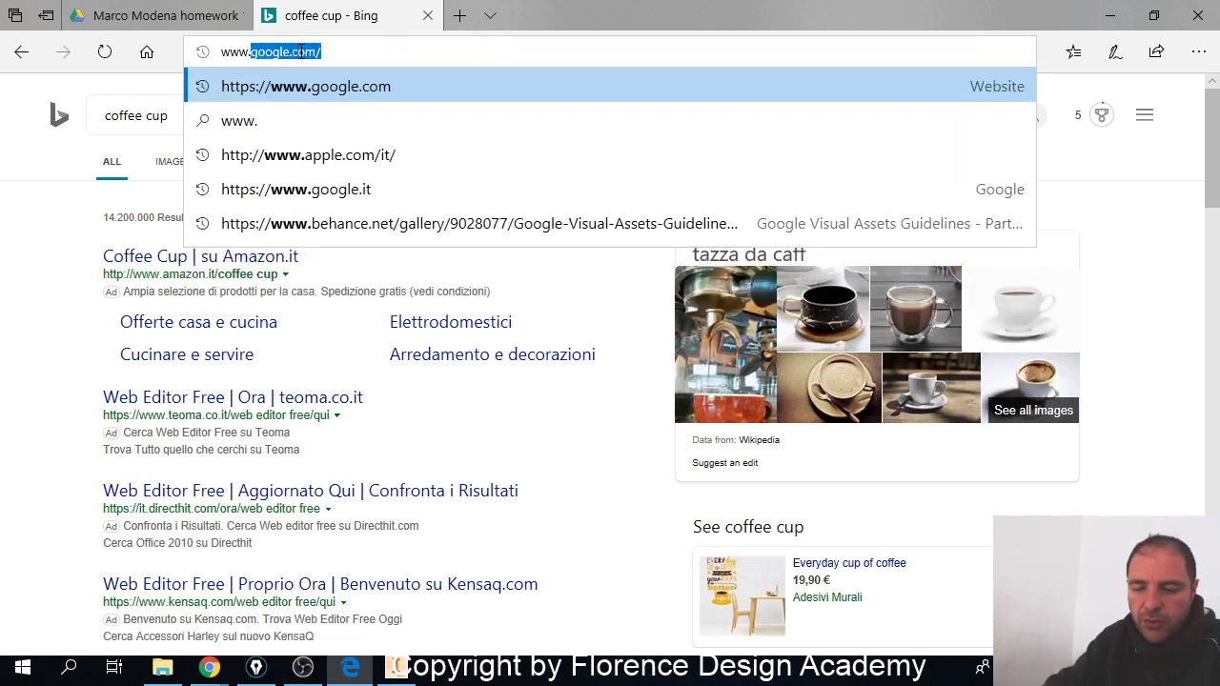
pyautogui.press('Return')
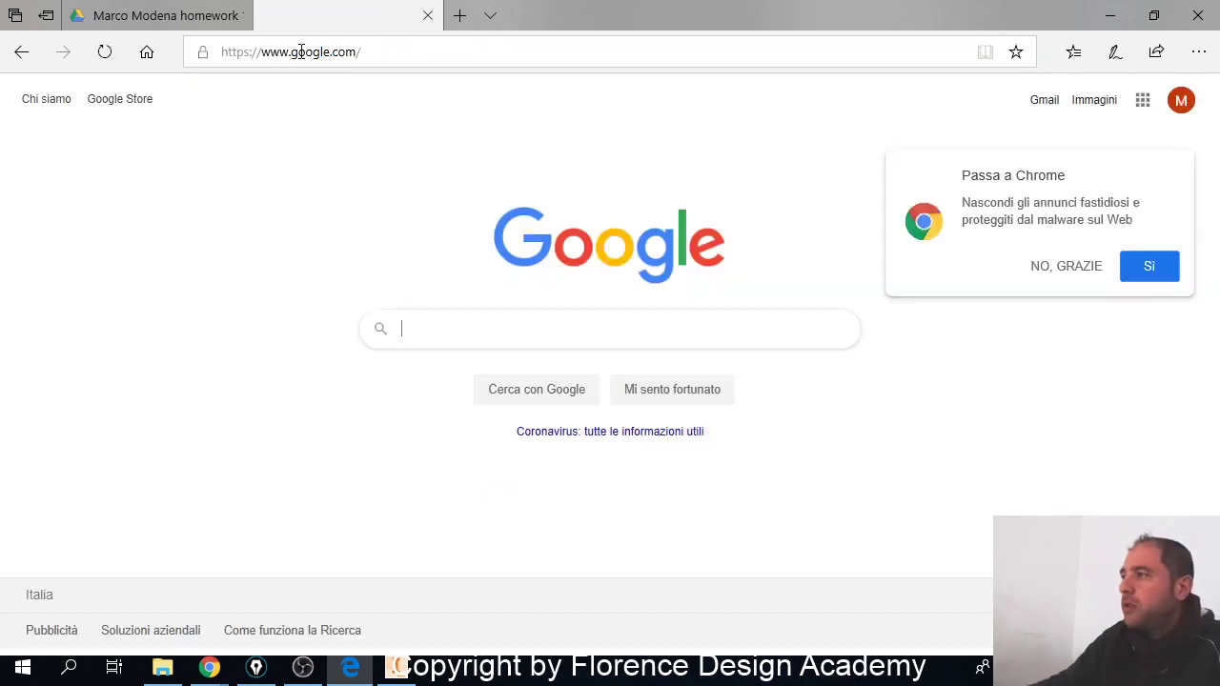
pyautogui.click(1066, 267)
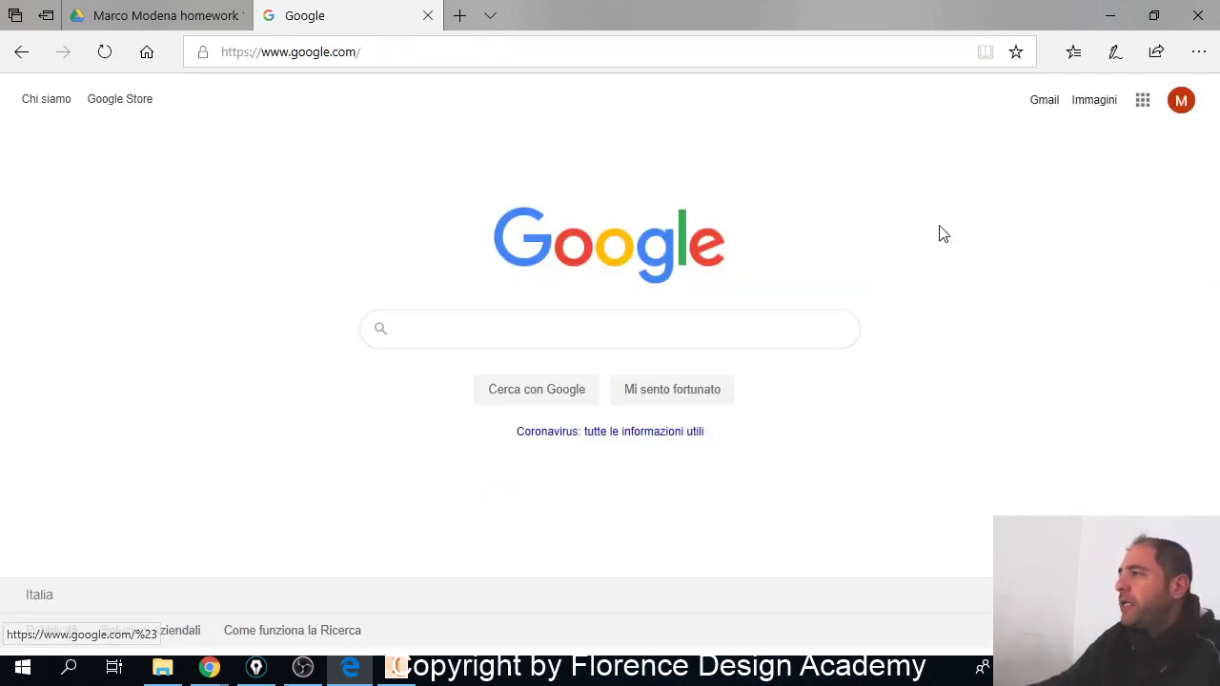
pyautogui.click(1093, 101)
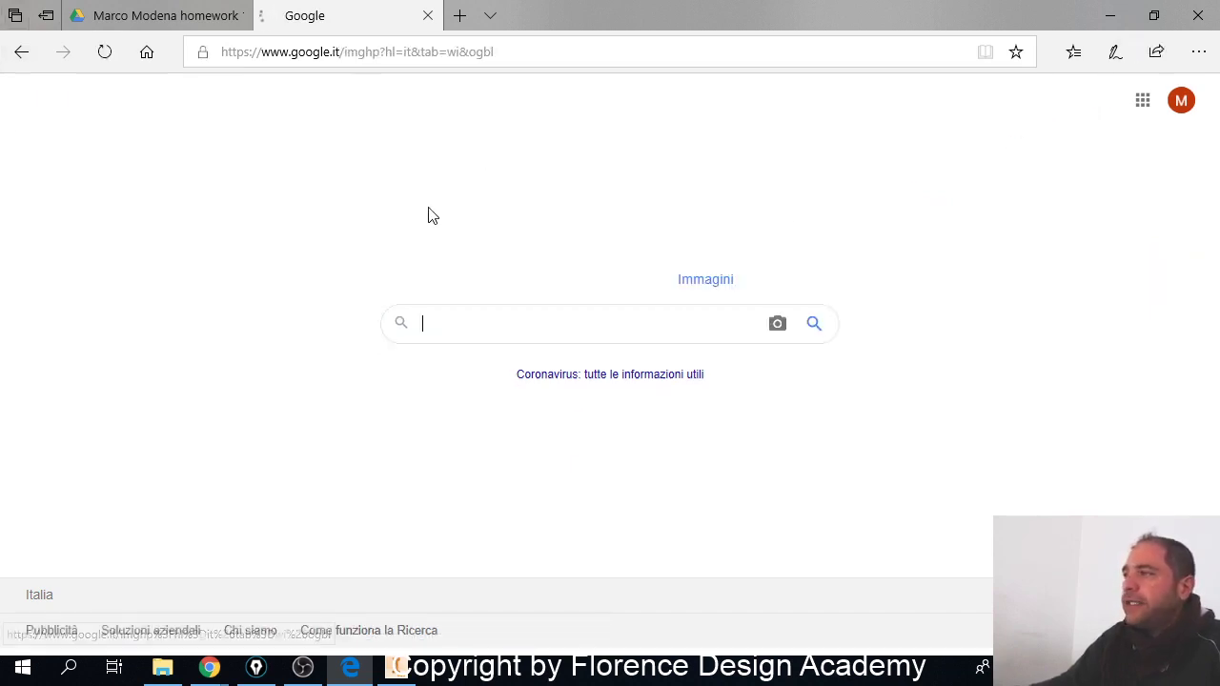
# Step: Search Google Images for "coffee cup" and look through the pictured cup shapes
pyautogui.click(448, 317)
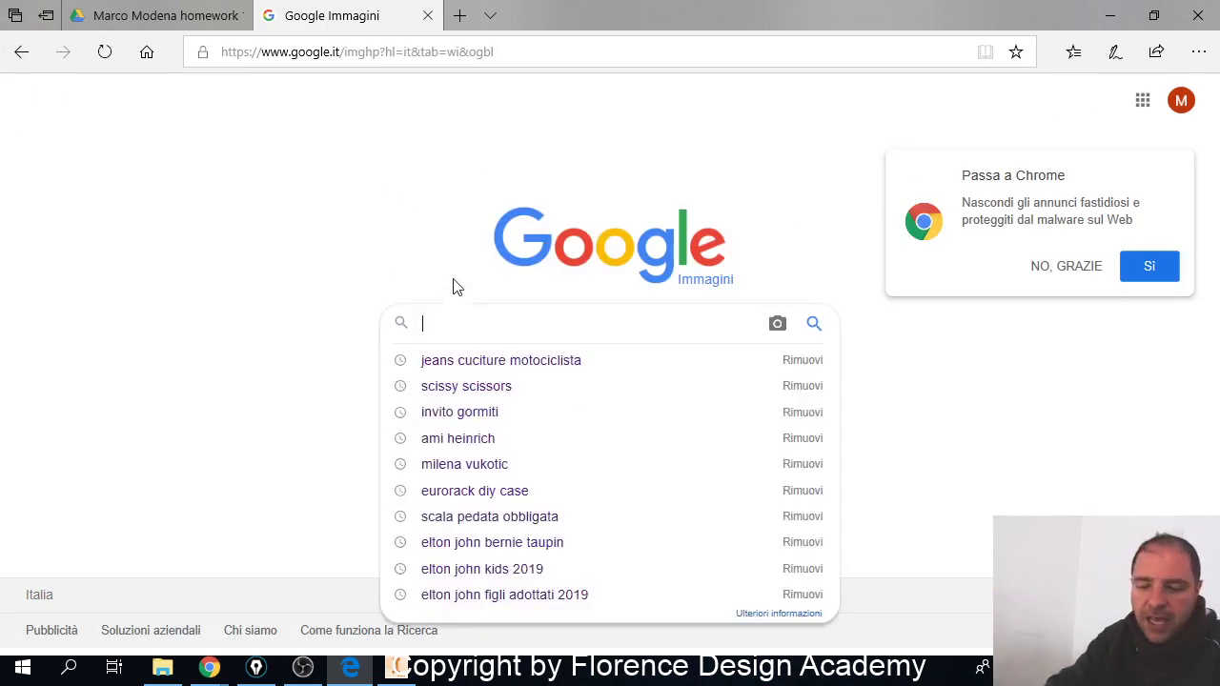
pyautogui.write('coffee ')
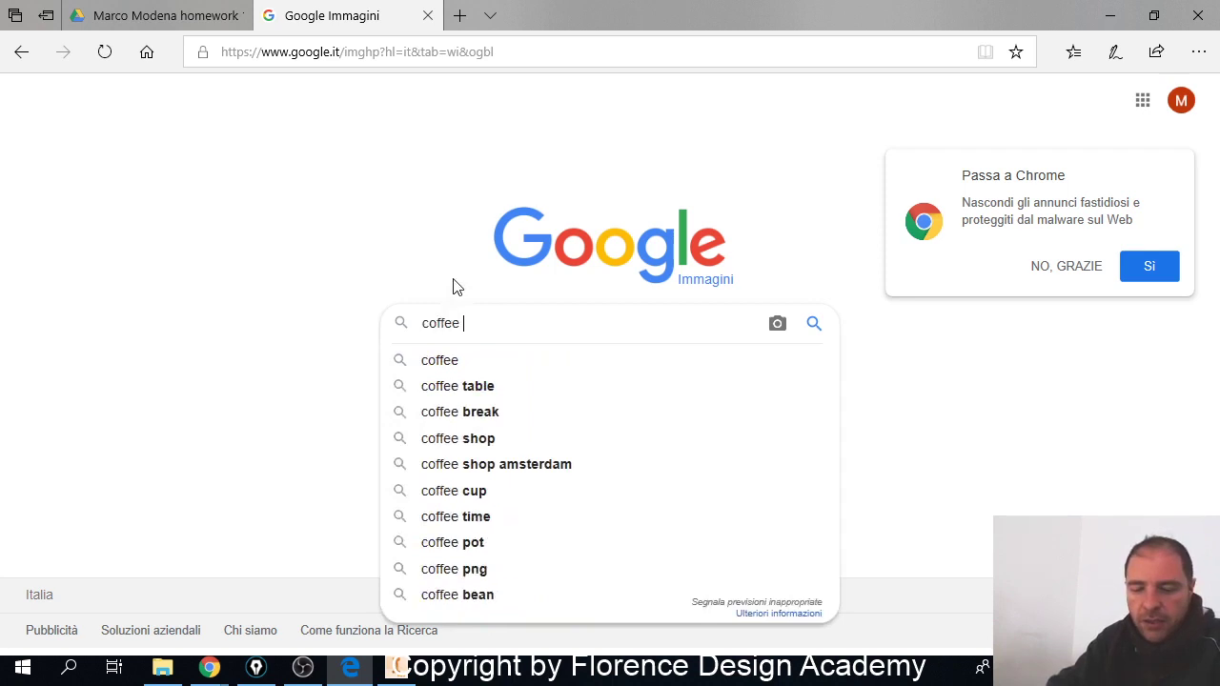
pyautogui.write('cup')
pyautogui.press('Return')
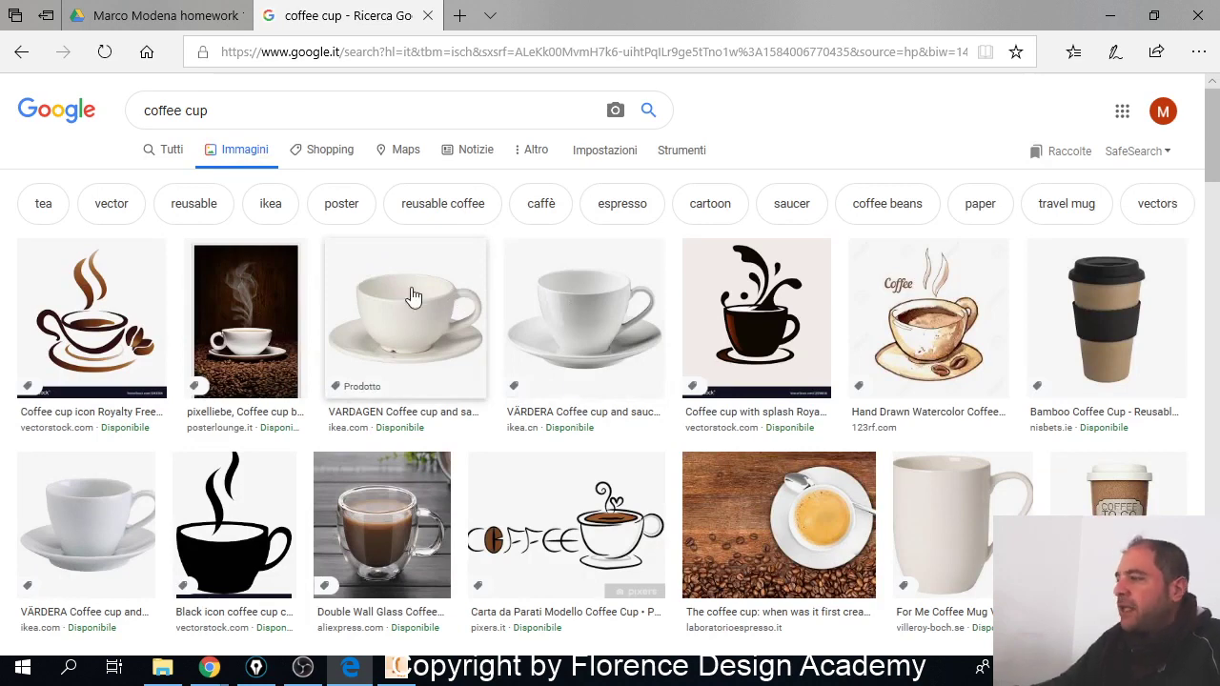
pyautogui.scroll(-3, 606, 400)
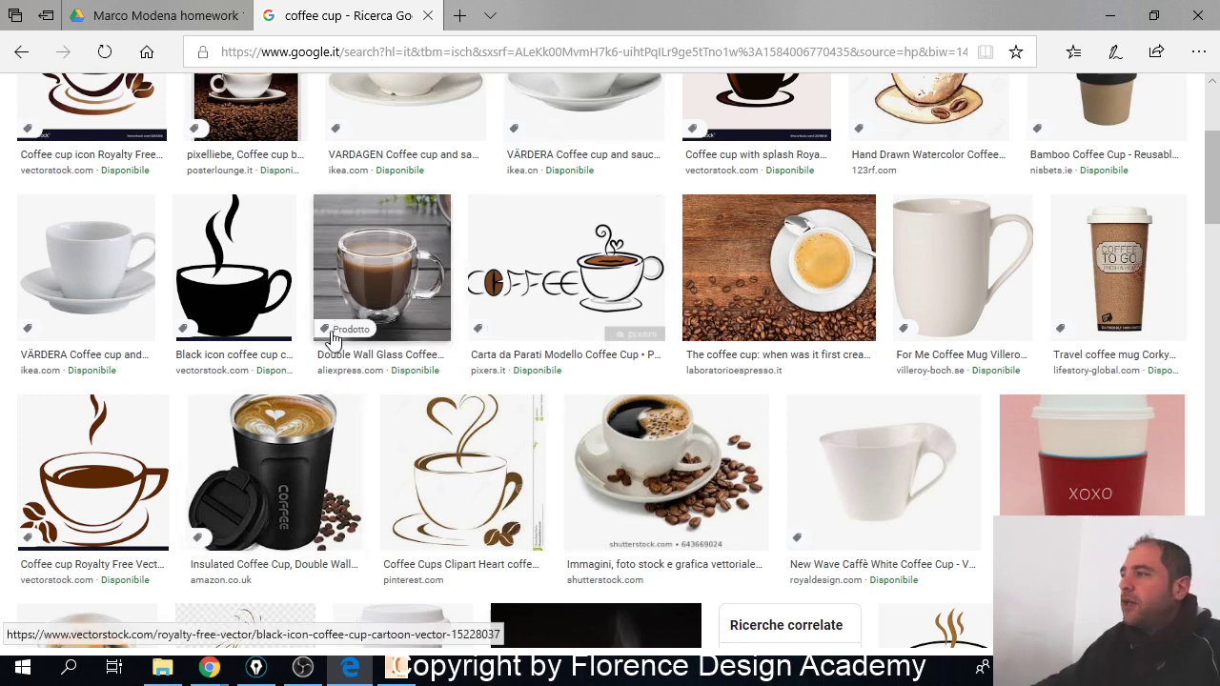
pyautogui.scroll(3, 333, 362)
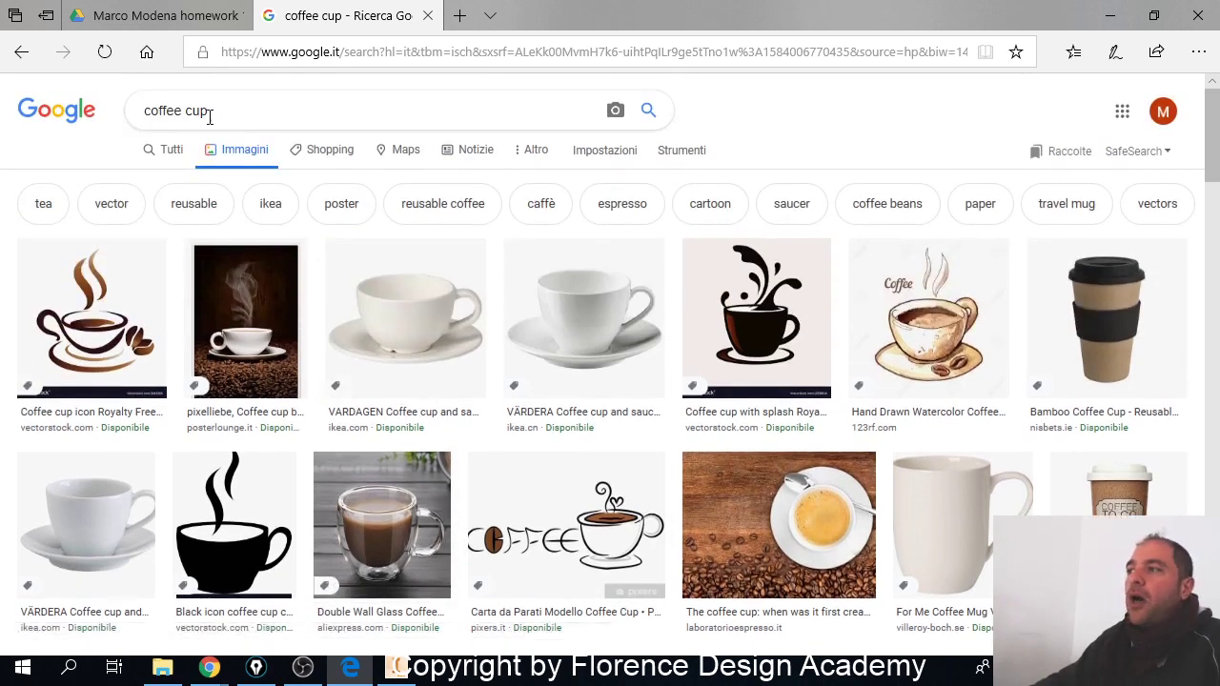
# Step: Search Google Images for "gaming mouse" and browse the results for different mouse body shapes
pyautogui.moveTo(212, 112); pyautogui.dragTo(150, 129)
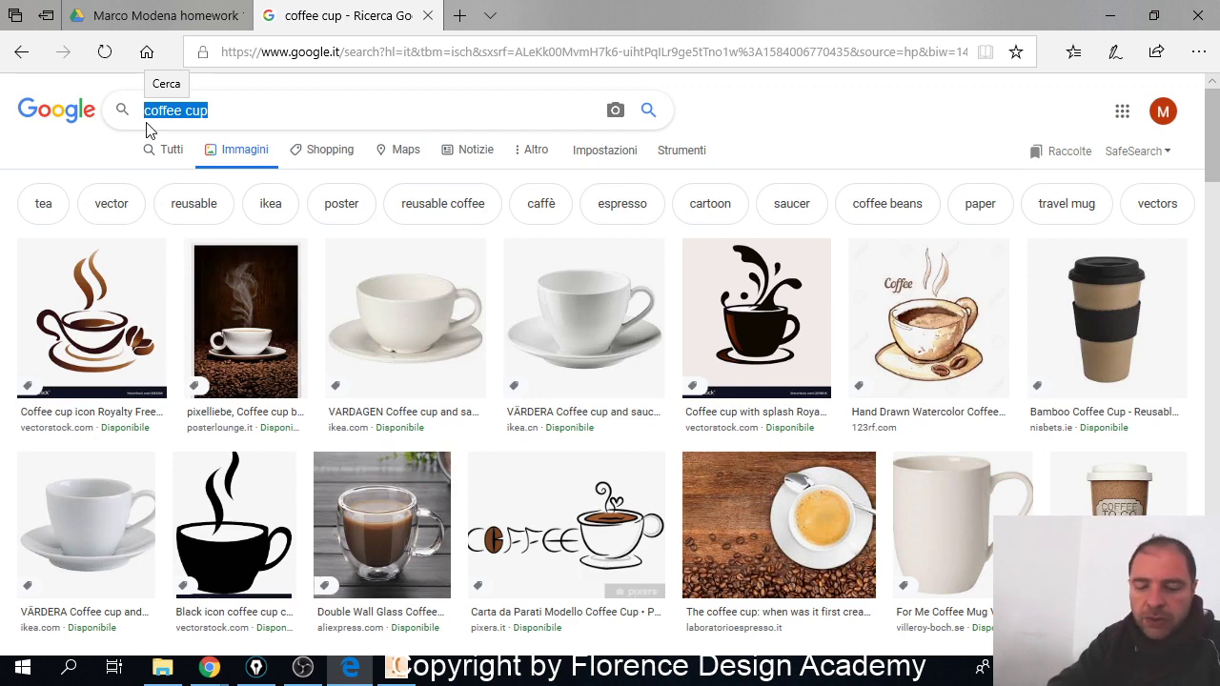
pyautogui.write('gaming ')
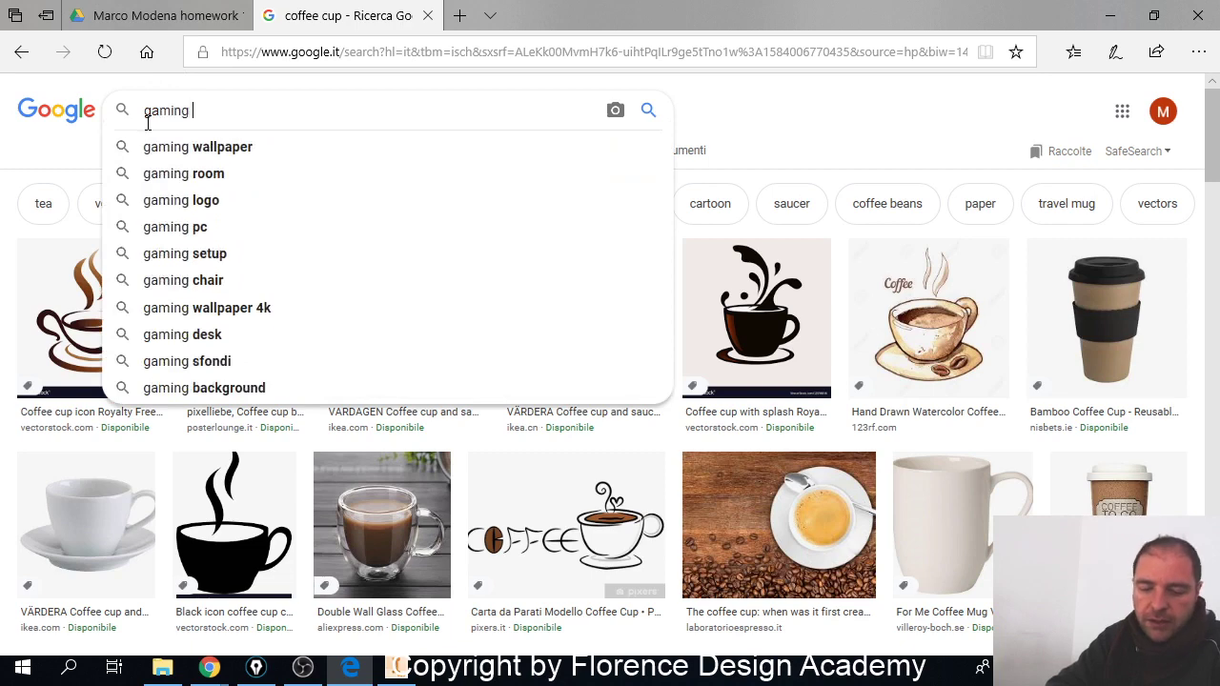
pyautogui.write('mouse')
pyautogui.press('Return')
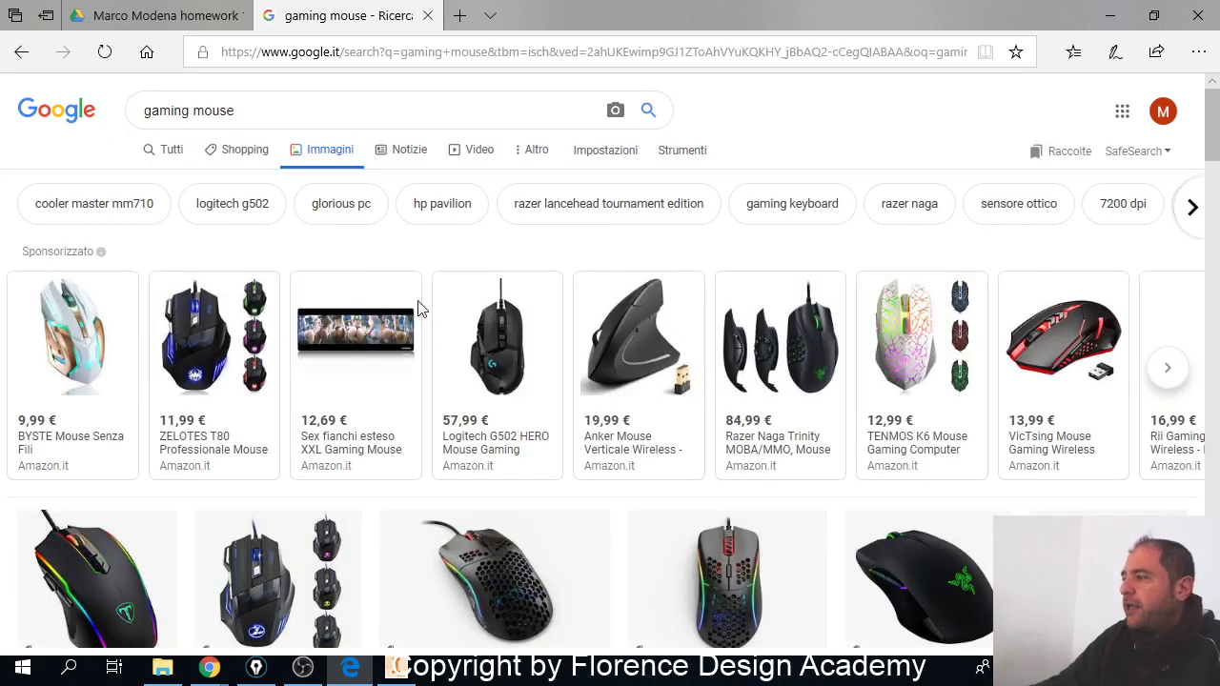
pyautogui.scroll(-1, 457, 309)
pyautogui.scroll(-1, 474, 303)
pyautogui.scroll(-3, 757, 348)
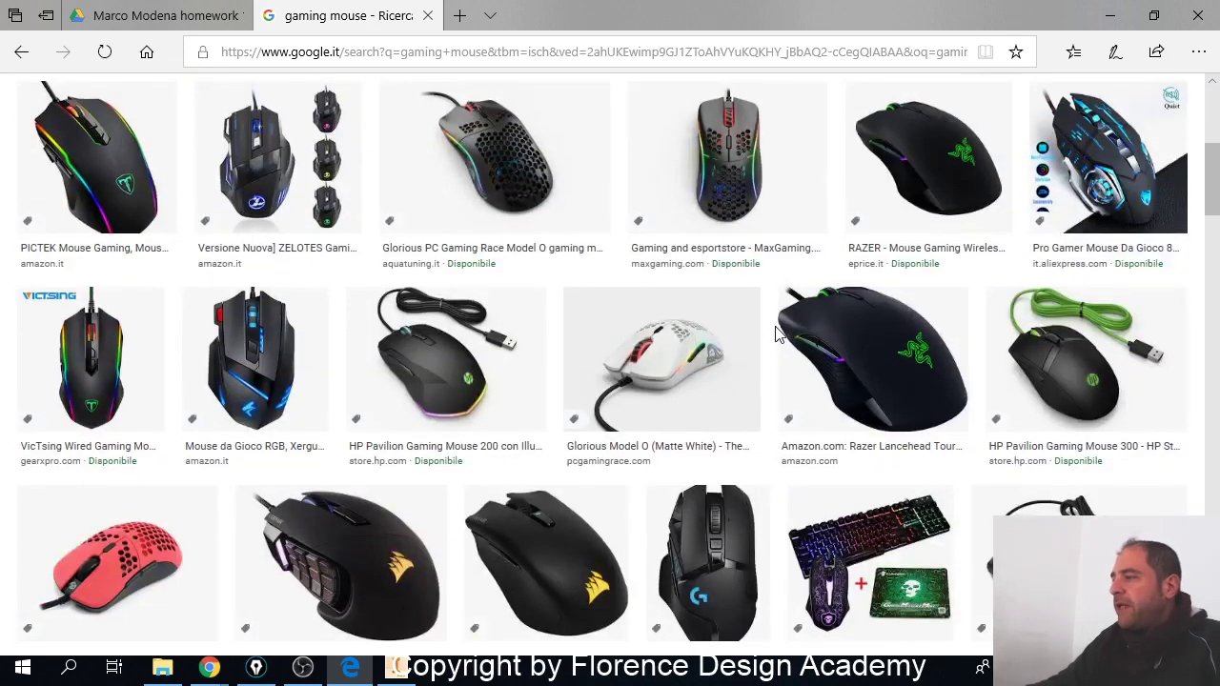
pyautogui.scroll(-1, 729, 327)
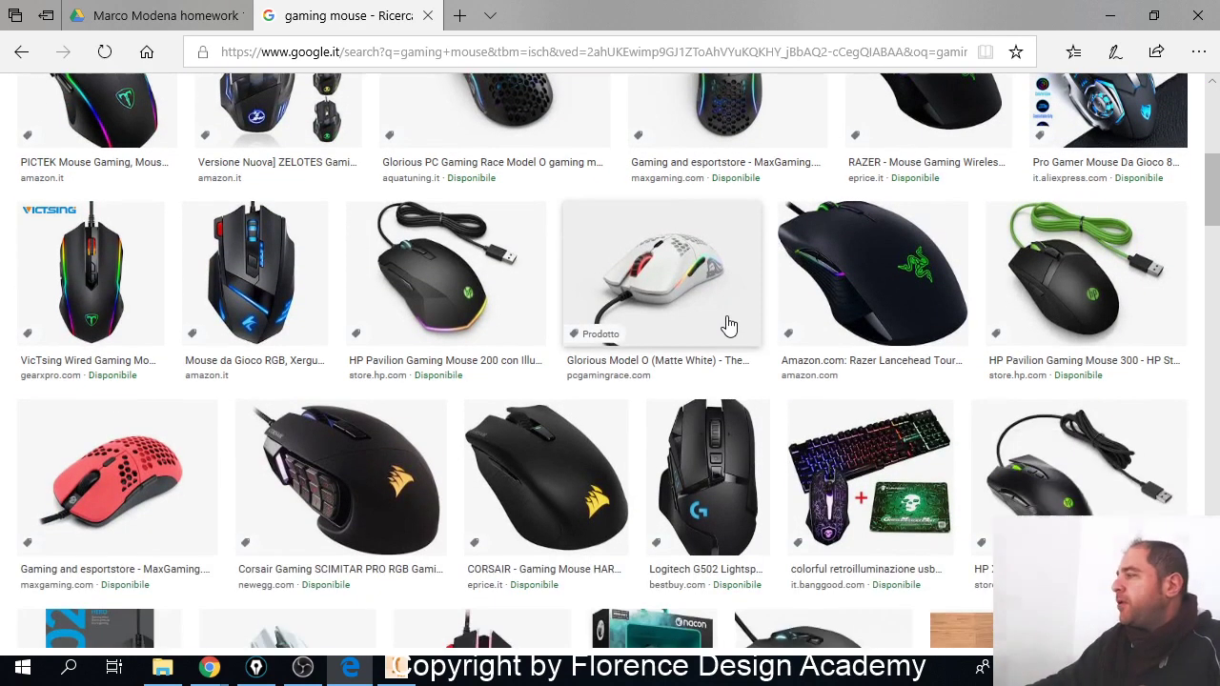
pyautogui.scroll(-1, 729, 327)
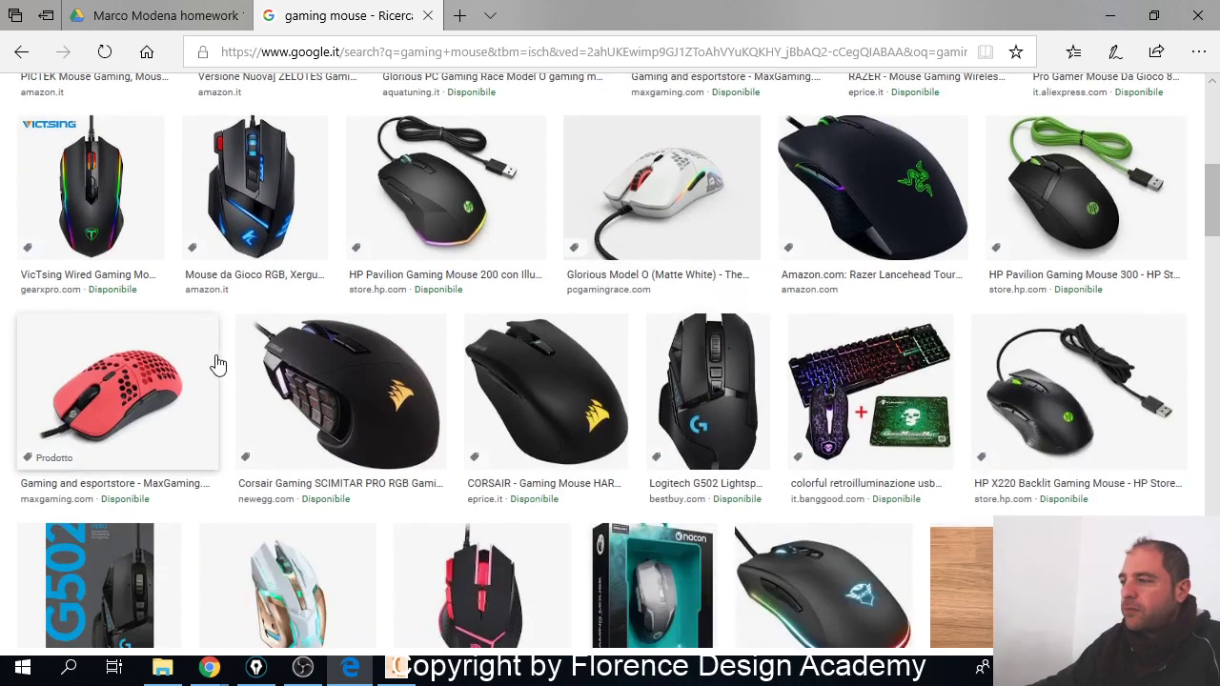
pyautogui.scroll(-1, 217, 364)
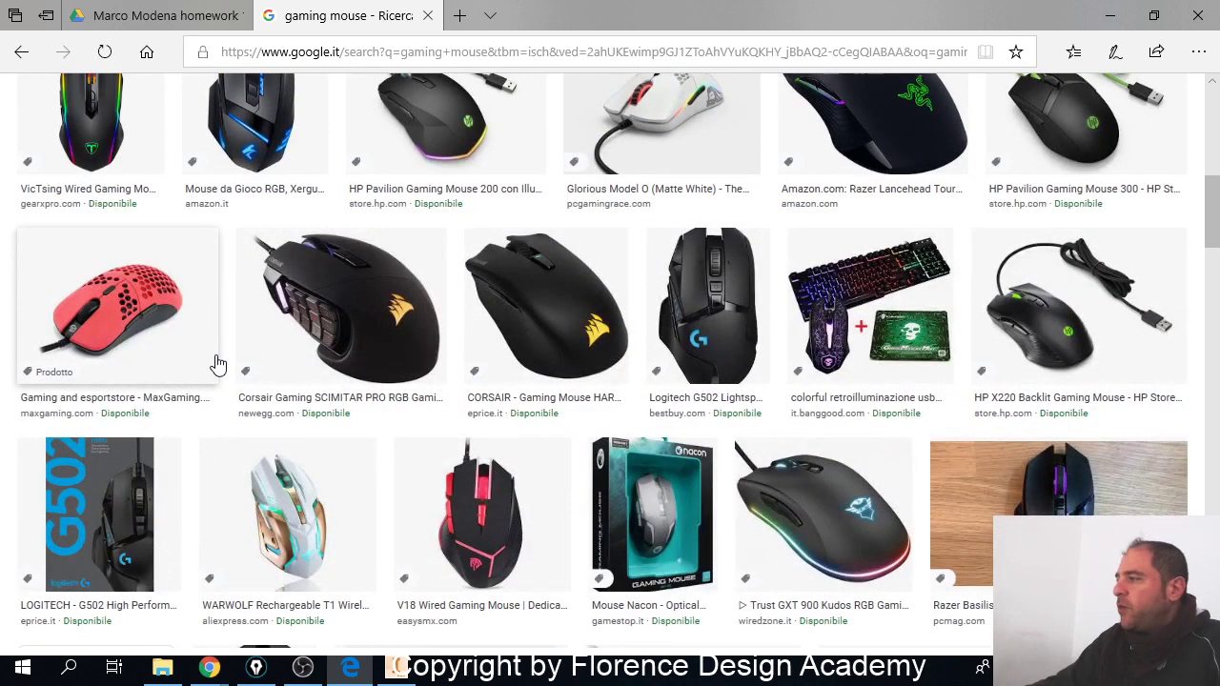